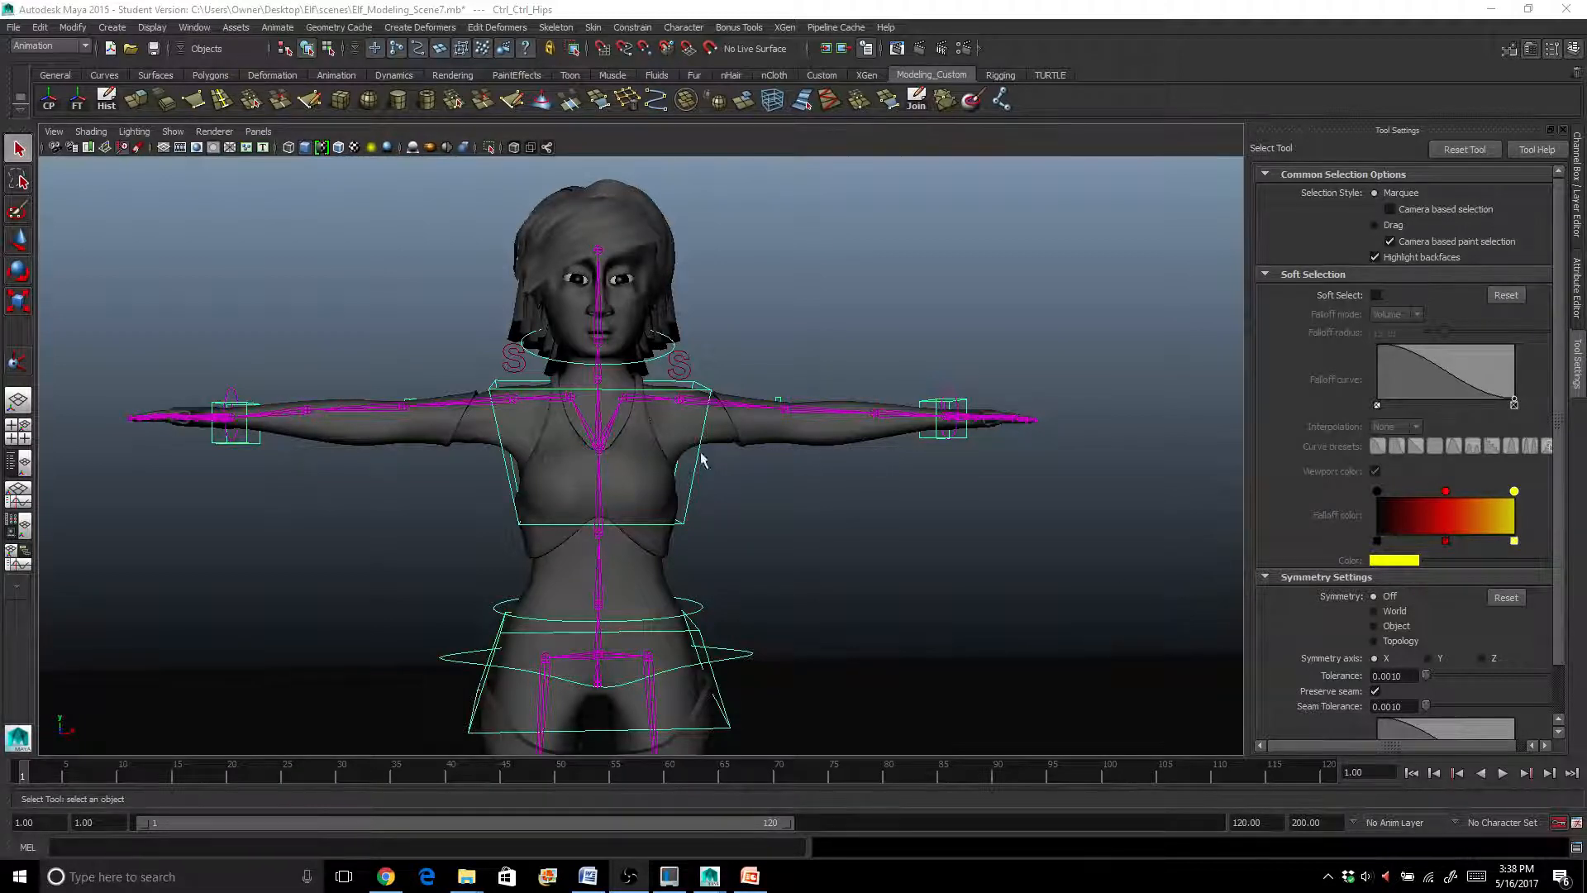
Try moving the hips control to test how the body follows, and undo the move
alt+drag(721, 553, 536, 515)
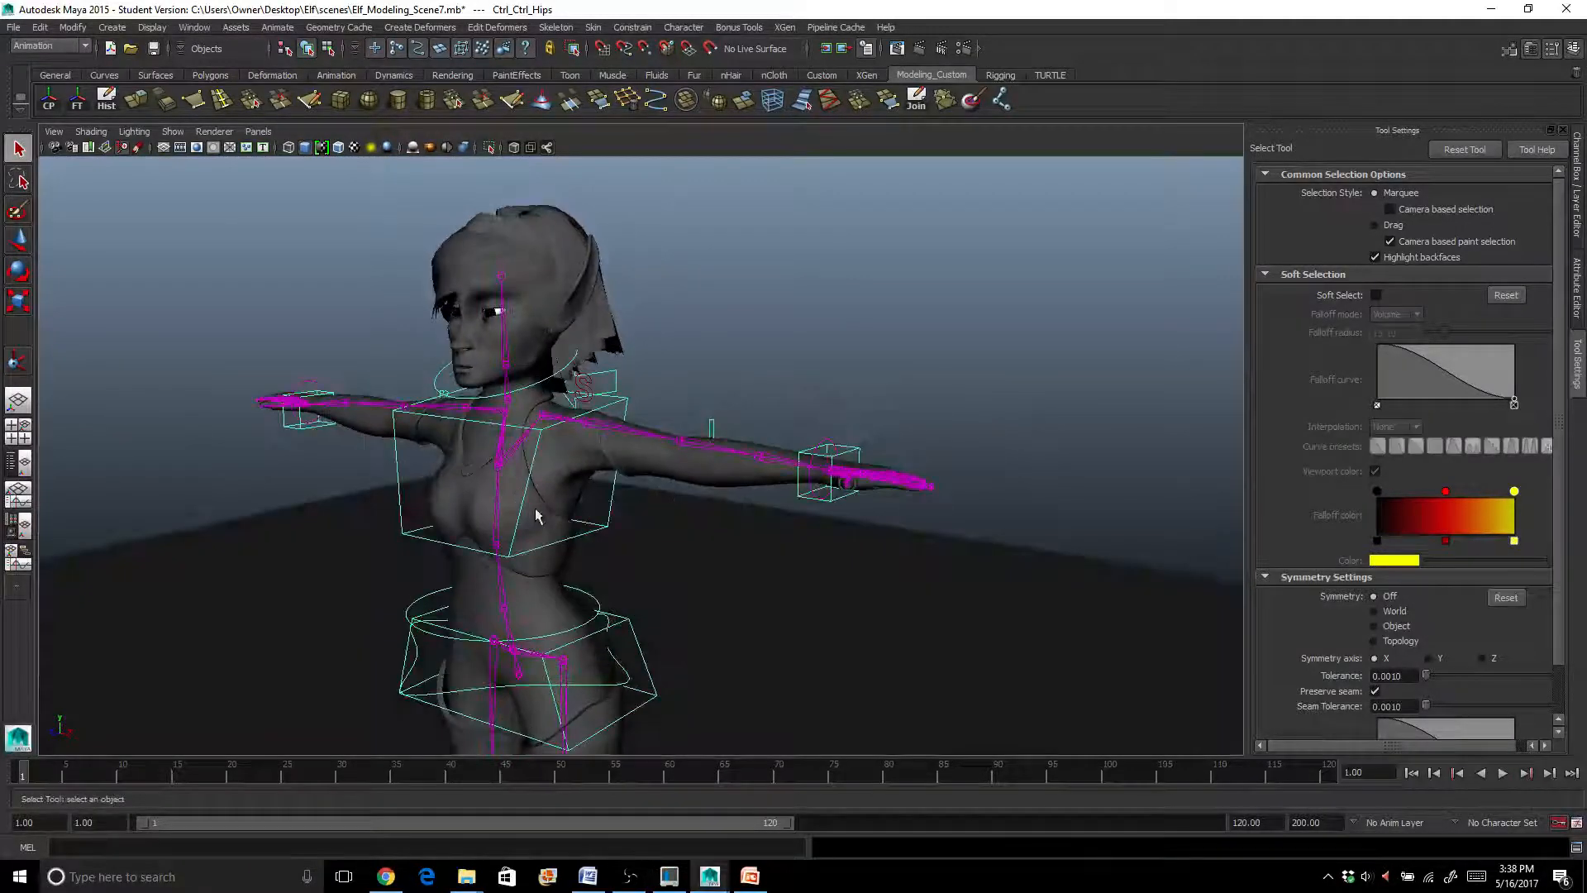
scroll(604, 726, down, 3)
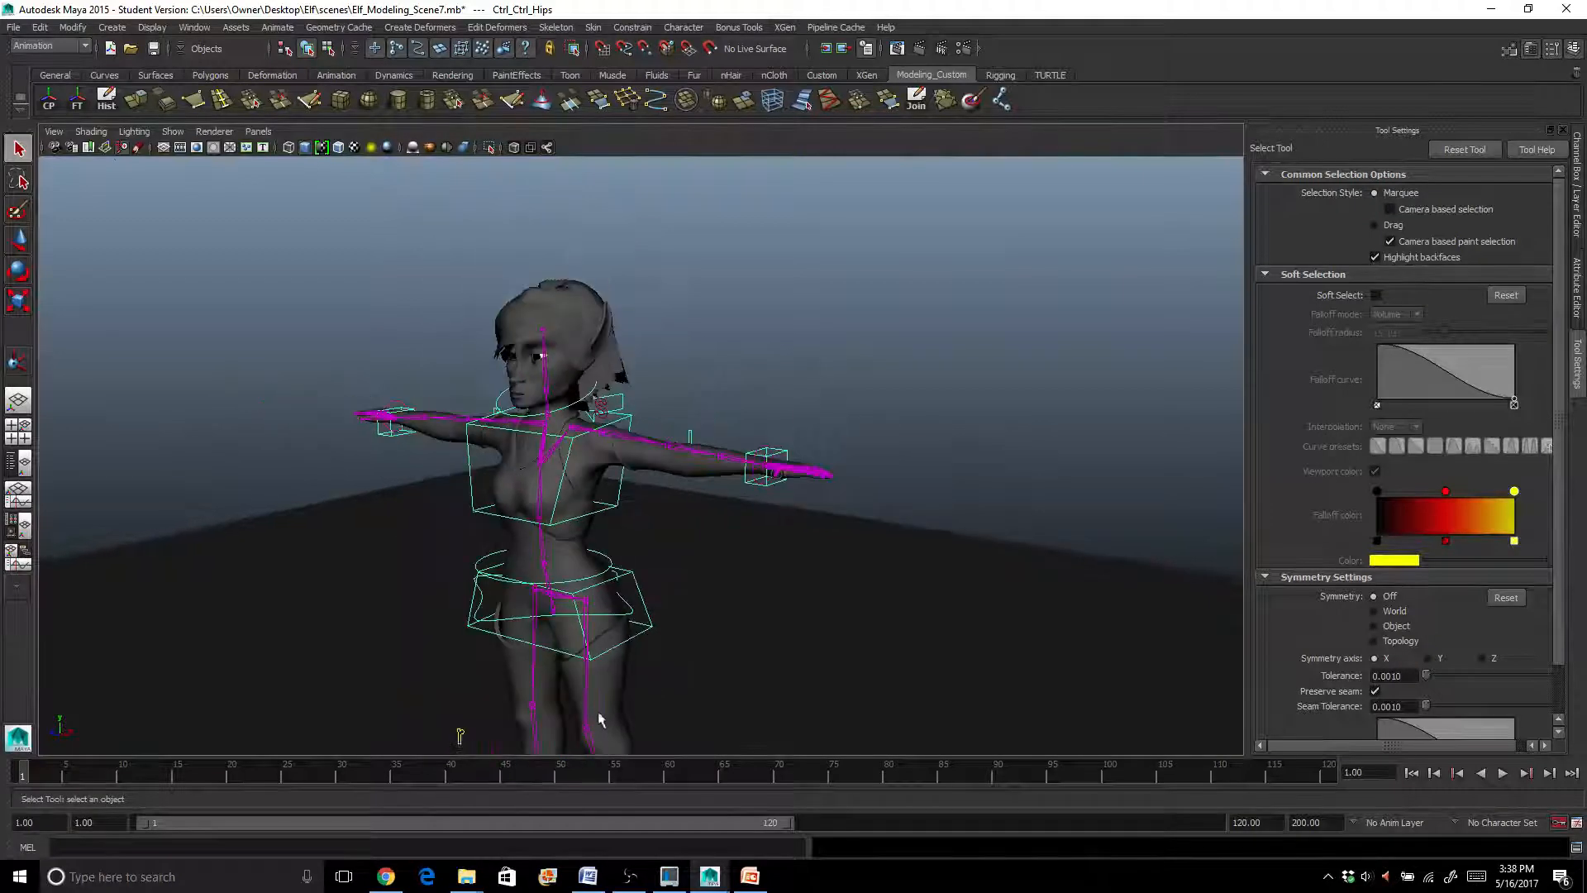
key(w)
mouse_move(556, 594)
mouse_down()
mouse_move(529, 628)
mouse_move(579, 612)
mouse_move(567, 574)
mouse_move(574, 627)
mouse_move(632, 571)
mouse_move(570, 571)
mouse_move(563, 620)
mouse_up()
key(ctrl+z)
Move the hips control again to check whether the shoulder and head controls follow, and undo the move
scroll(563, 592, up, 4)
alt+drag(496, 483, 570, 455)
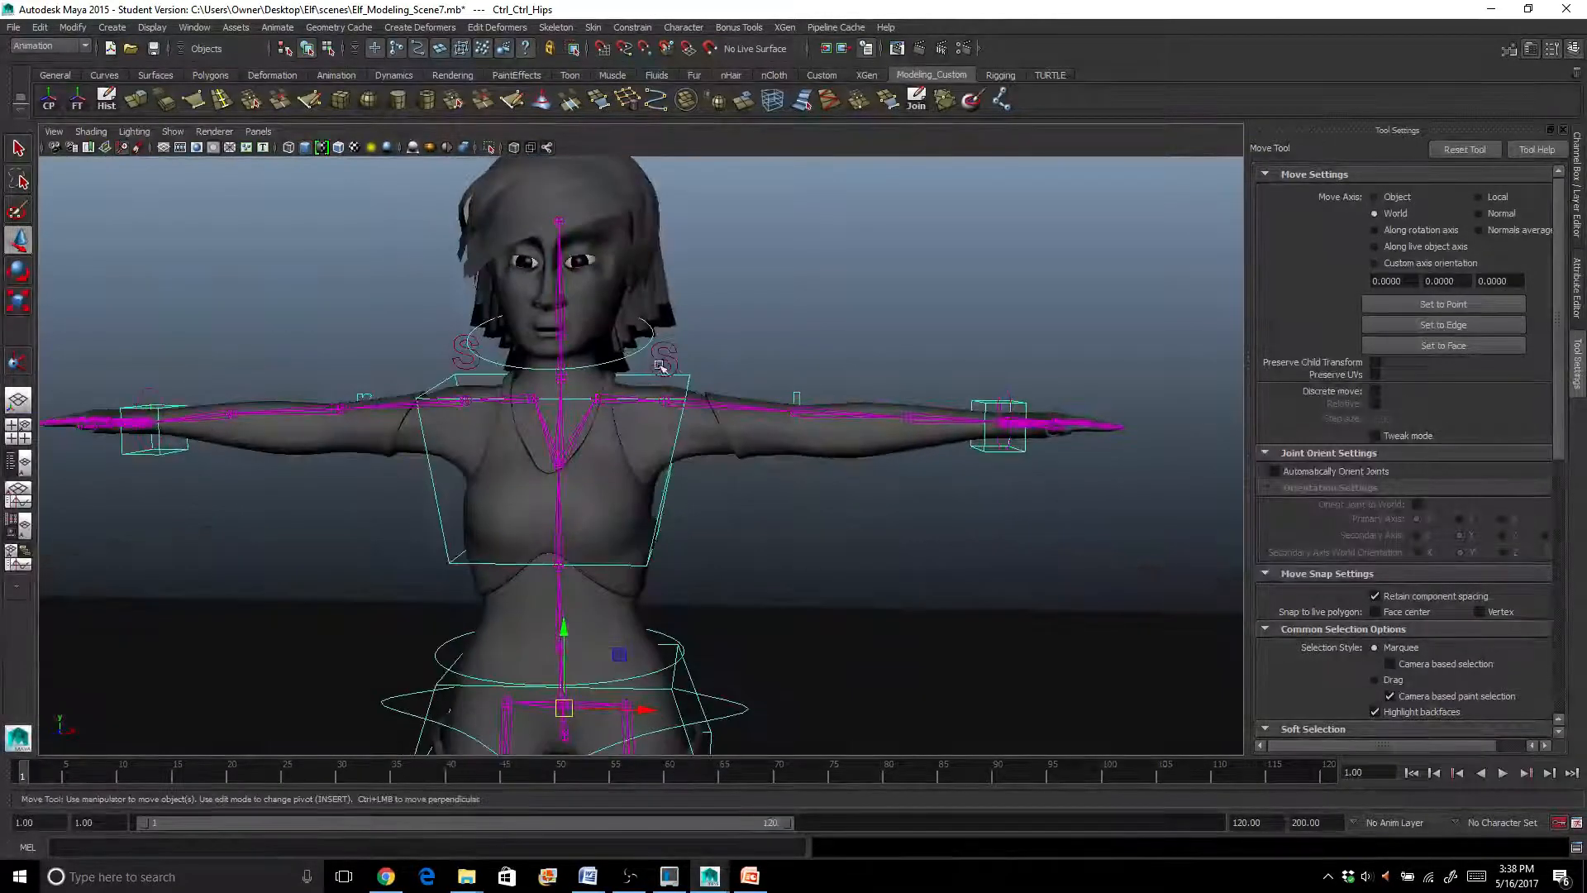
alt+drag(468, 370, 984, 463)
alt+drag(757, 516, 641, 443)
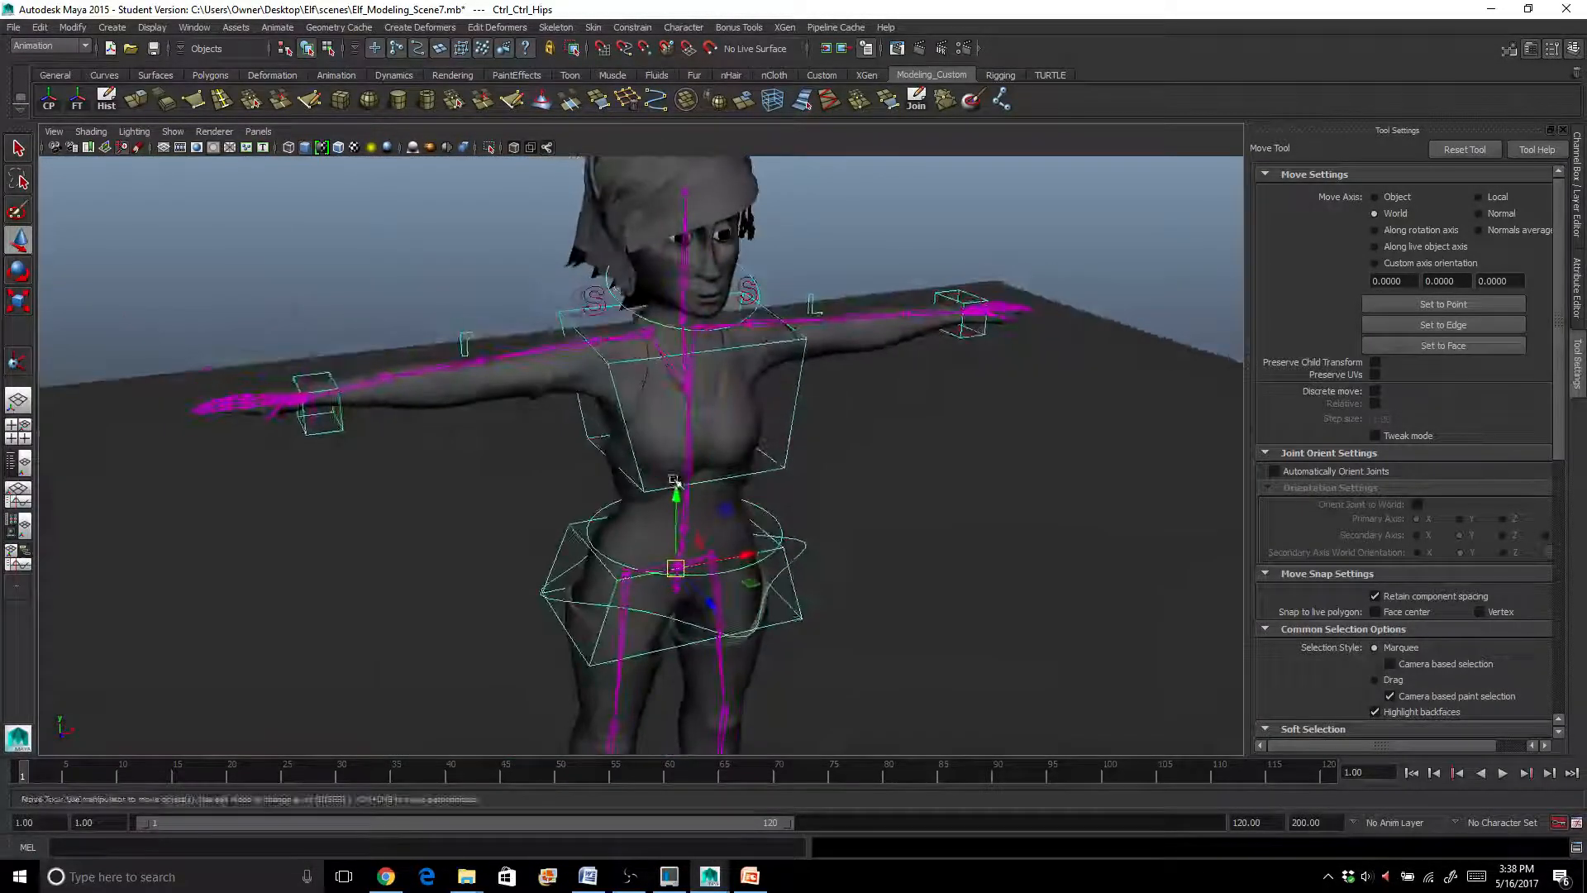
scroll(641, 440, up, 3)
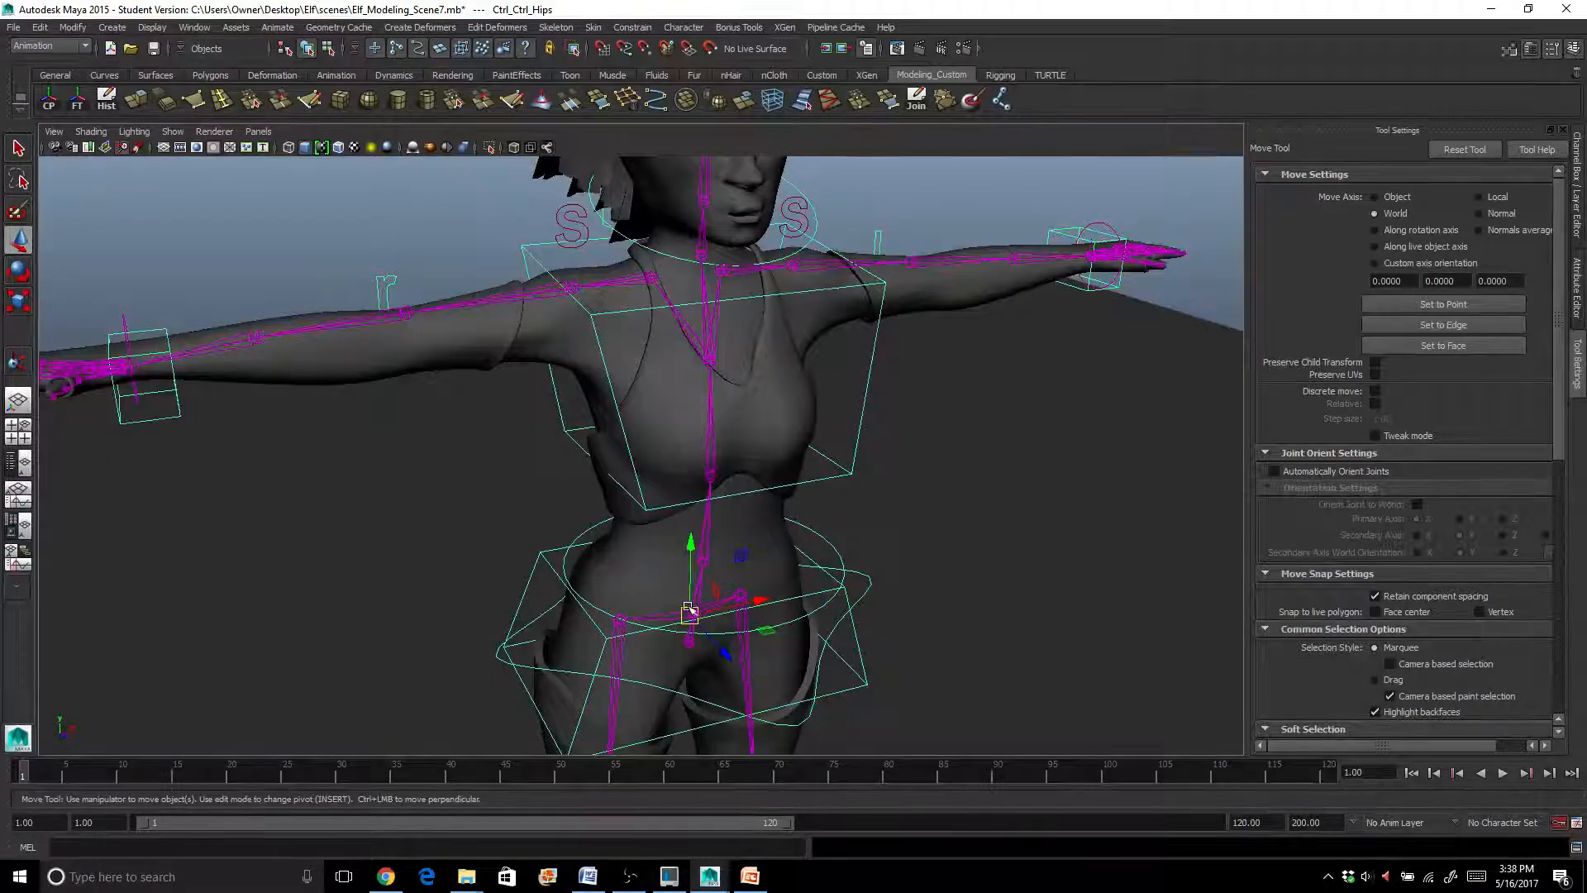
drag(689, 612, 729, 626)
key(ctrl+z)
key(ctrl+z)
Parent the right shoulder, left shoulder and head controls to the arrow-shaped back control
alt+drag(767, 570, 546, 453)
alt+middle_drag(546, 454, 468, 573)
alt+drag(468, 574, 563, 560)
alt+right_drag(563, 560, 624, 536)
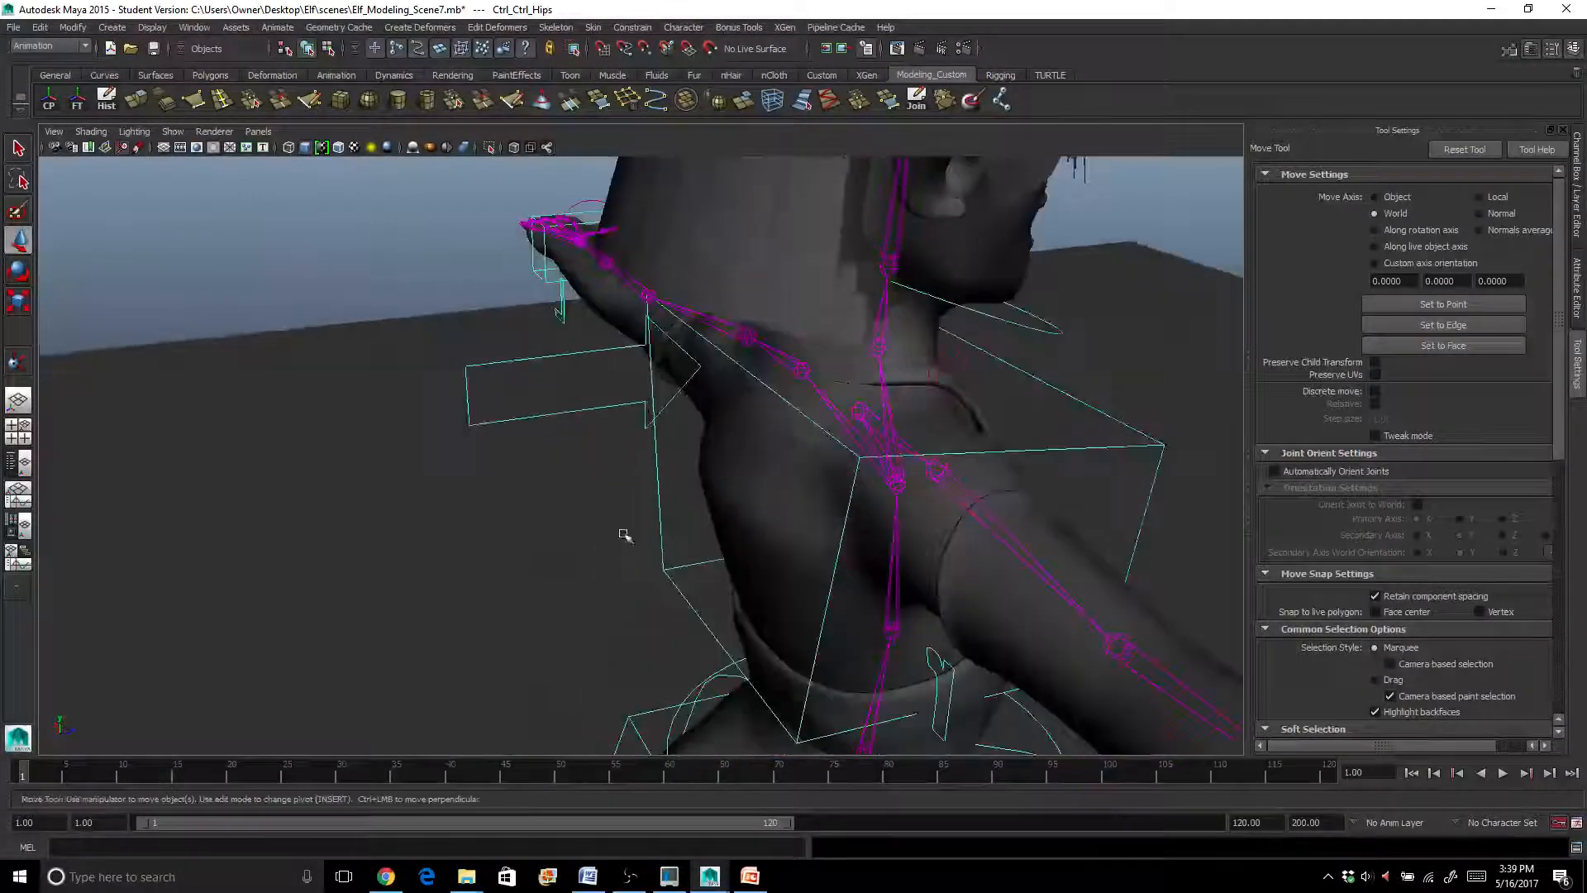
alt+drag(624, 536, 524, 568)
alt+right_drag(524, 569, 539, 536)
alt+drag(539, 536, 694, 522)
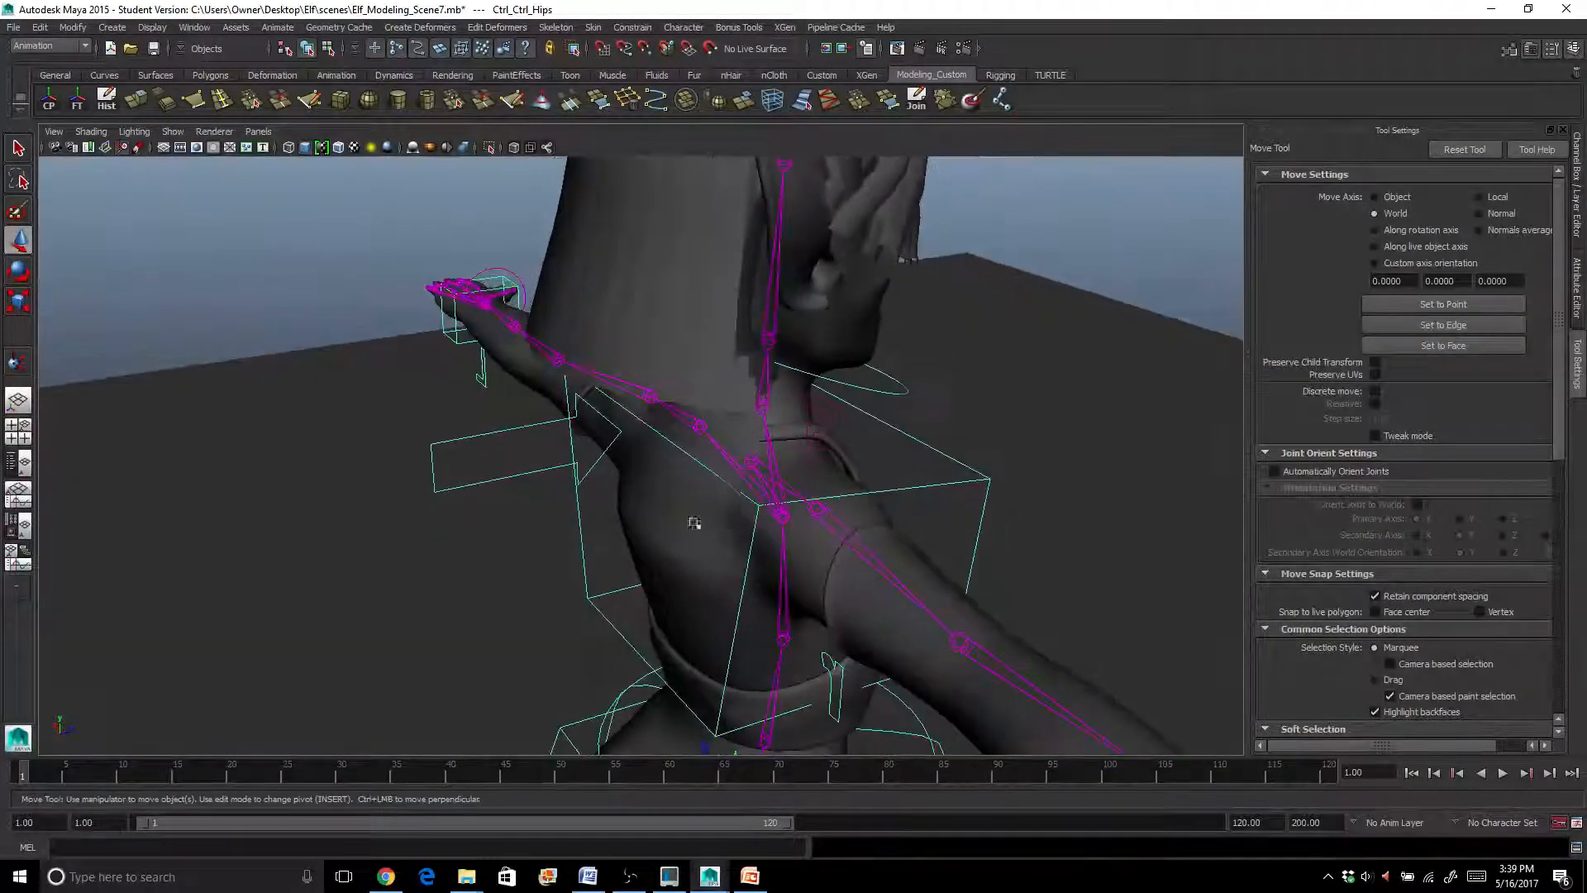
click(818, 423)
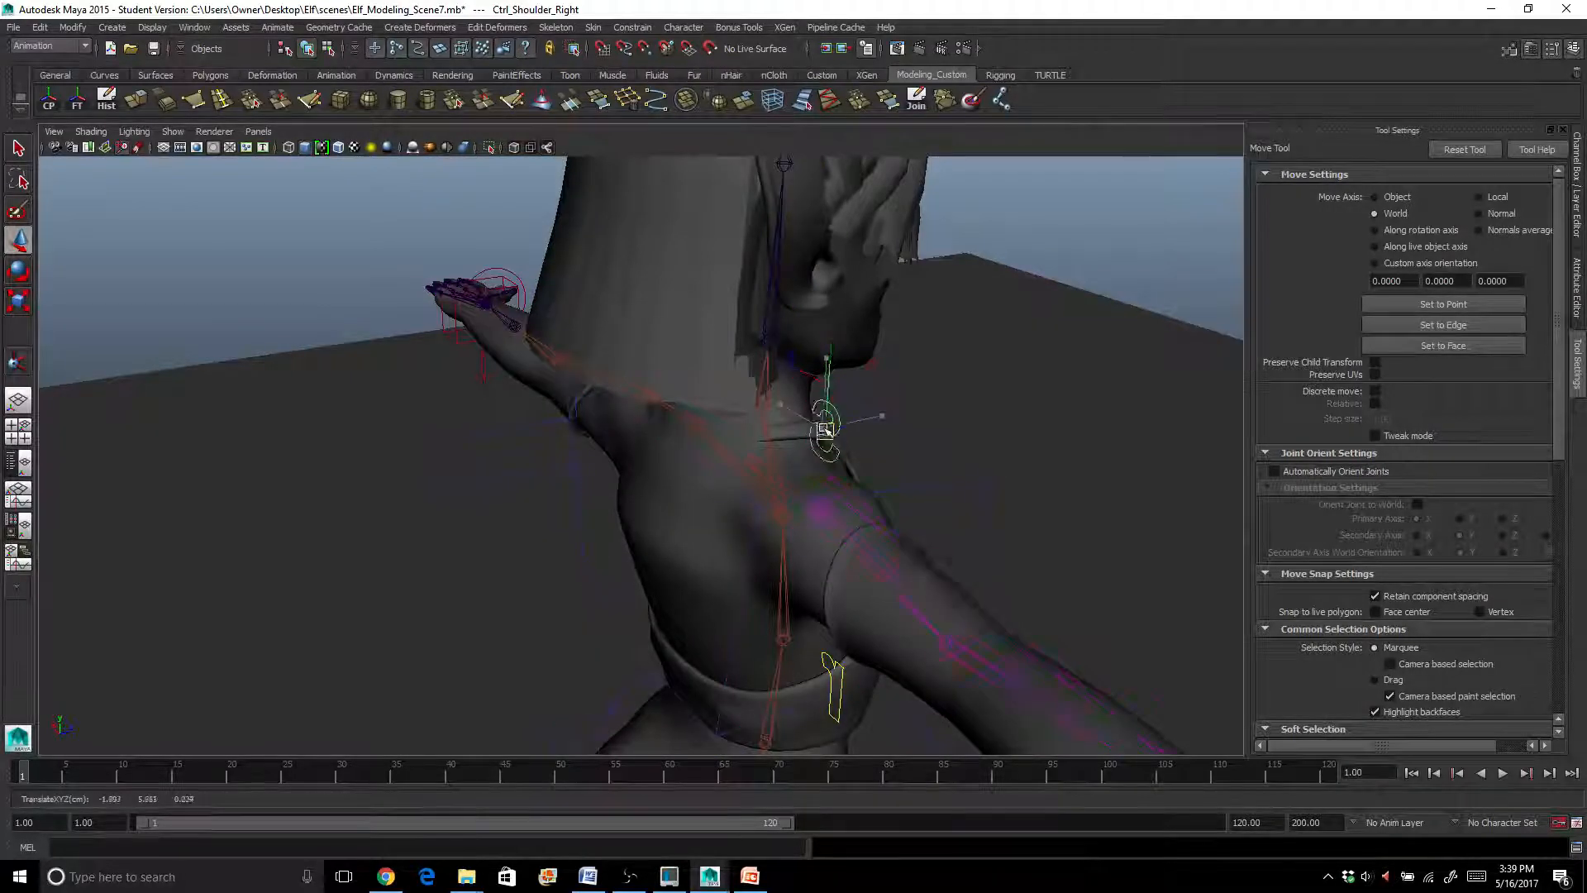
alt+drag(750, 468, 459, 391)
click(624, 347)
click(812, 370)
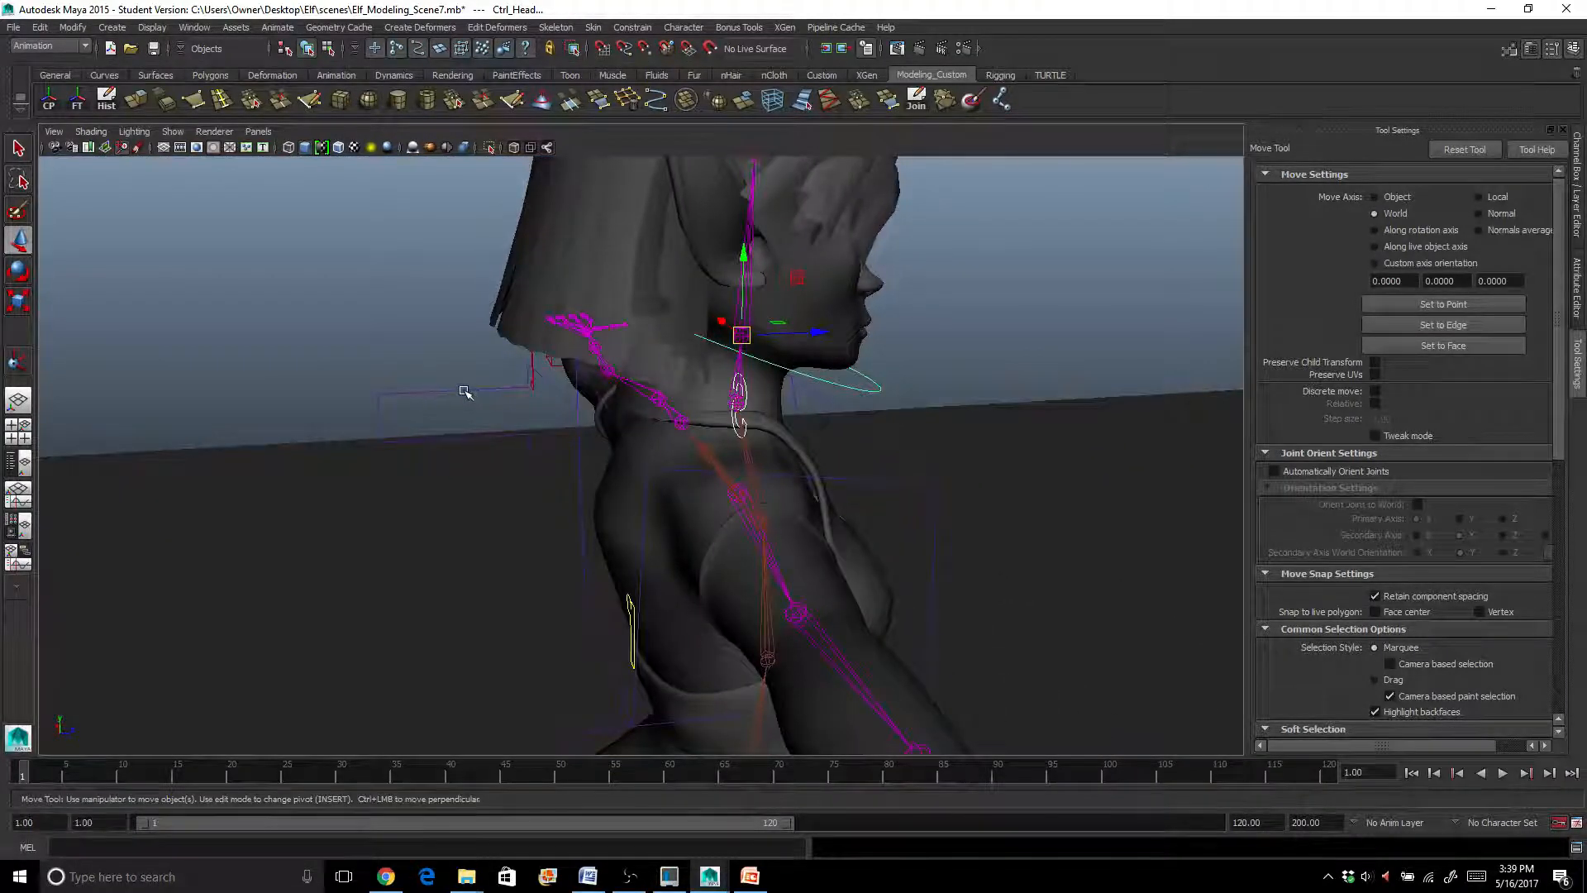
click(464, 392)
key(p)
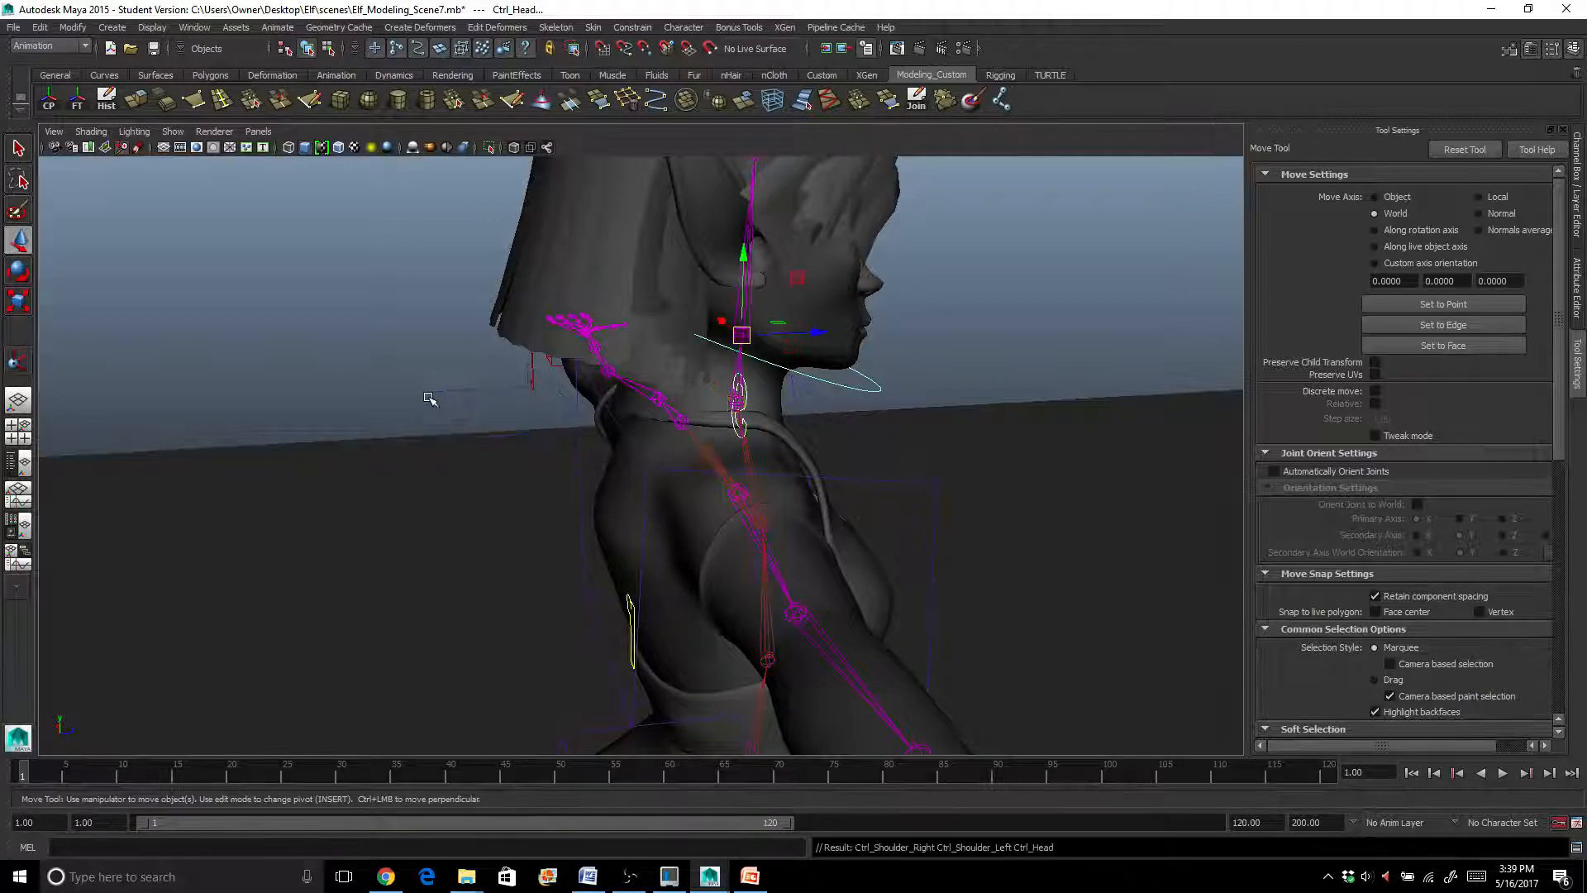
Test the new parenting by moving the arrow-shaped back control, and undo the move
click(433, 391)
drag(796, 392, 721, 407)
key(ctrl+z)
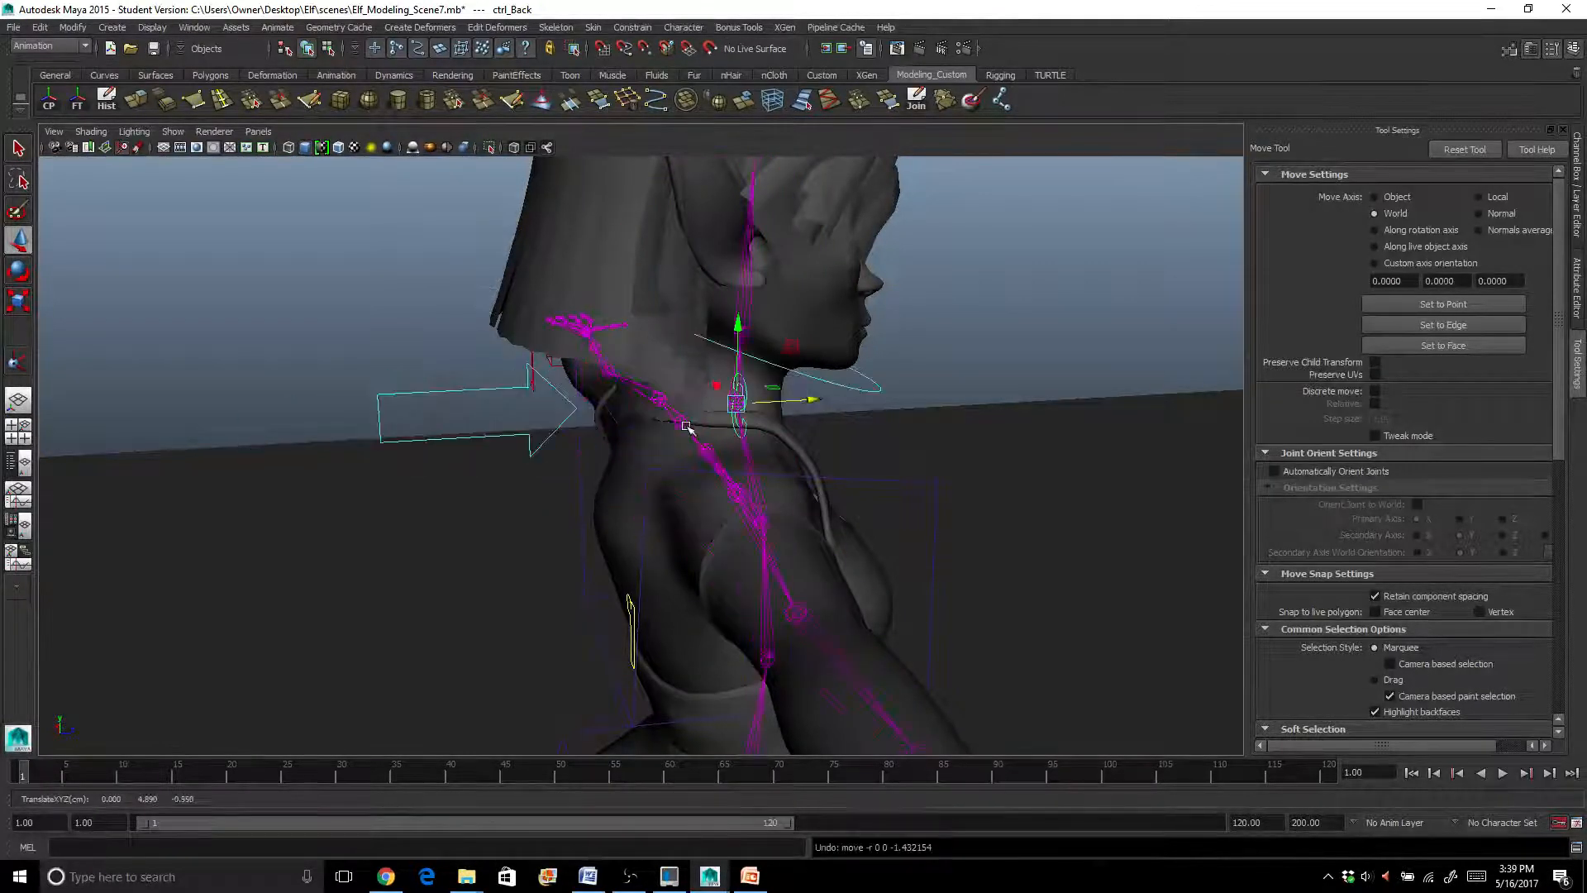
Select the hips control, test-move it with the whole upper body in view, and undo the move
scroll(690, 425, down, 5)
alt+middle_drag(764, 534, 750, 454)
scroll(721, 484, up, 3)
alt+drag(721, 485, 592, 549)
click(657, 568)
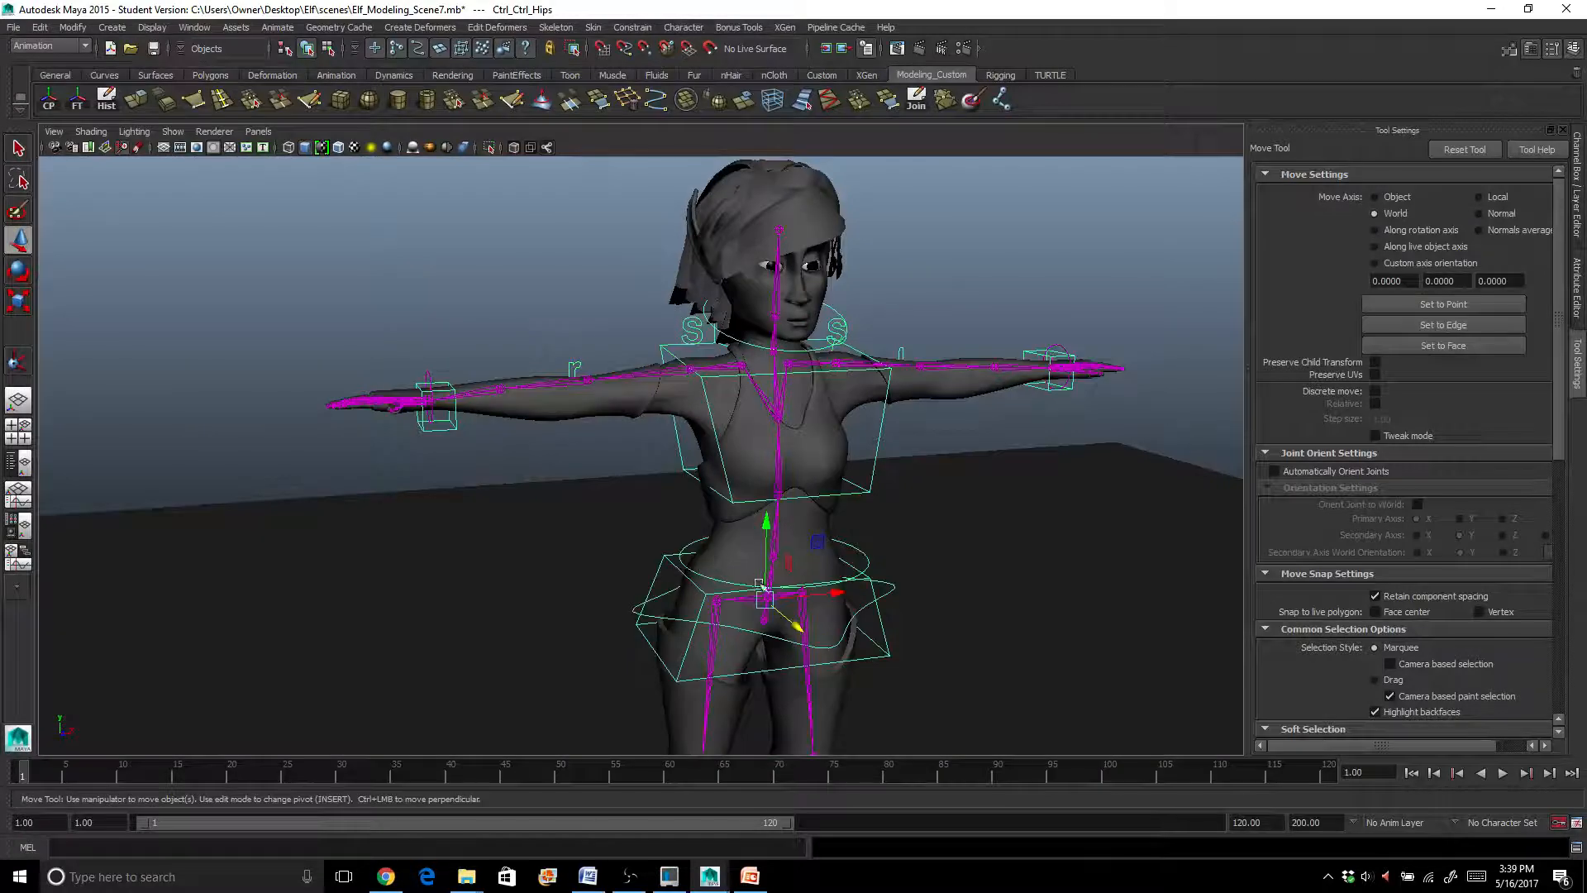
mouse_move(768, 596)
mouse_down()
mouse_move(747, 571)
mouse_move(743, 596)
mouse_up()
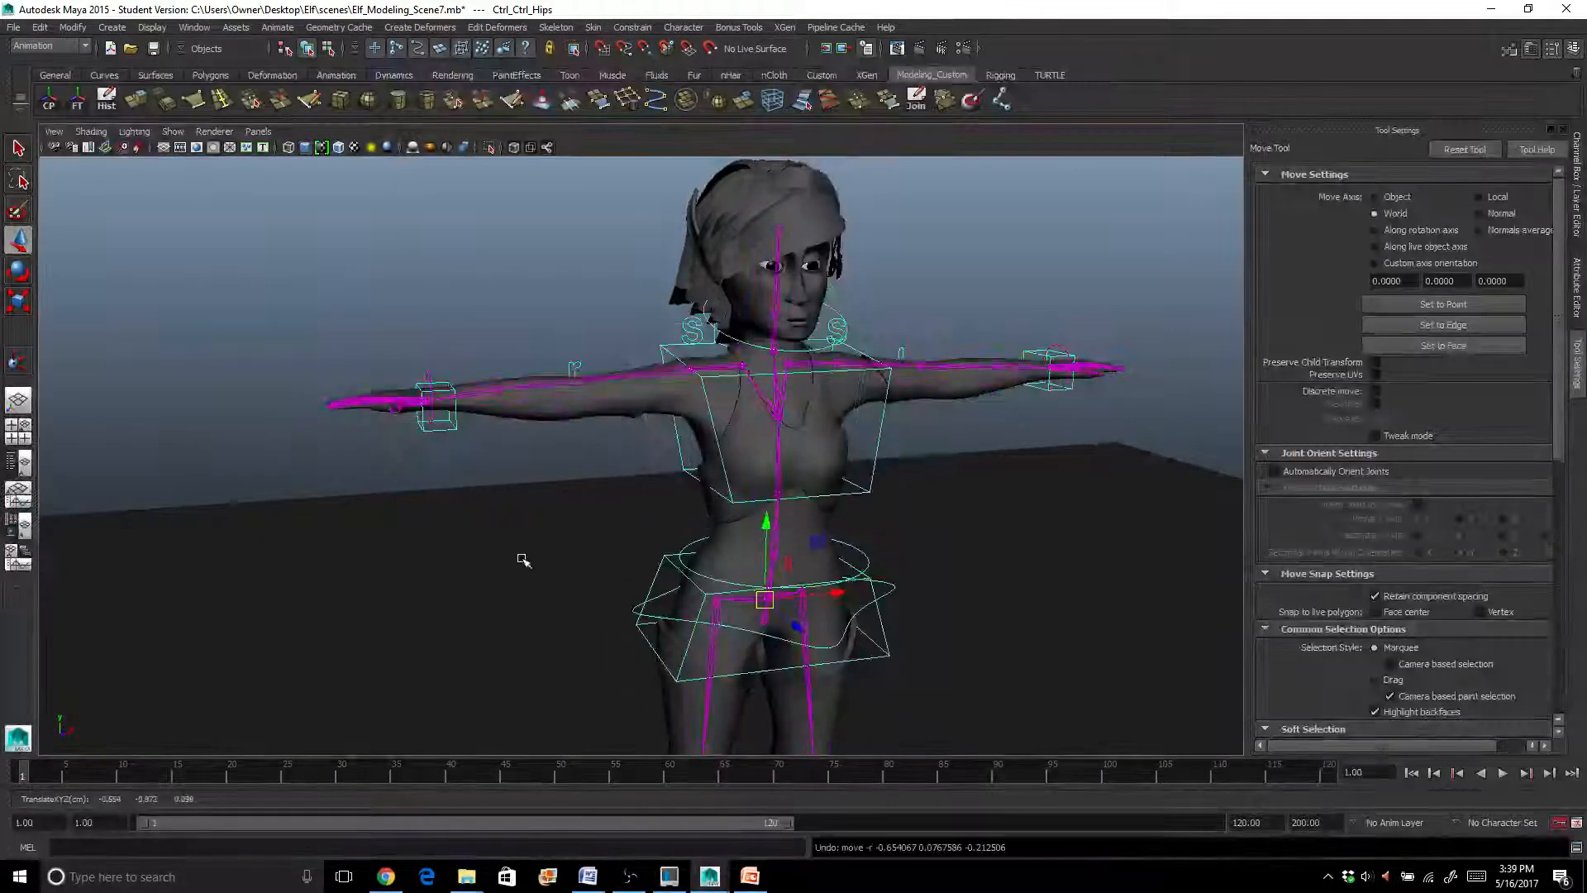
Test-rotate the hips control to check how the arms and wrist controls respond, and undo the rotation
scroll(487, 529, up, 3)
key(e)
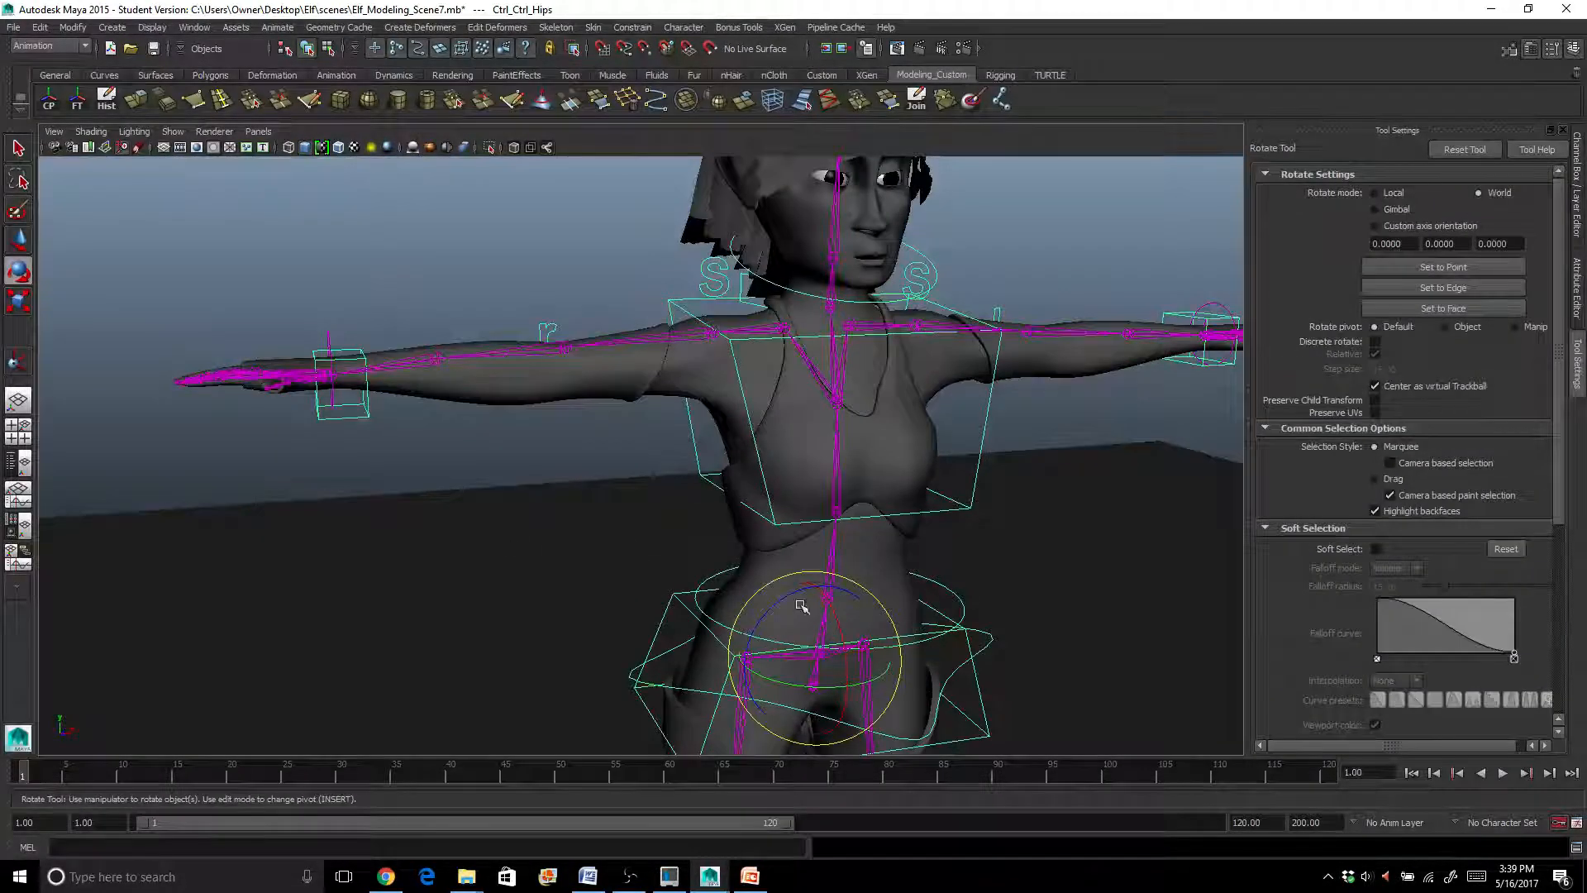
mouse_move(801, 600)
mouse_down()
mouse_move(780, 601)
mouse_move(819, 585)
mouse_up()
key(ctrl+z)
key(ctrl+z)
key(ctrl+z)
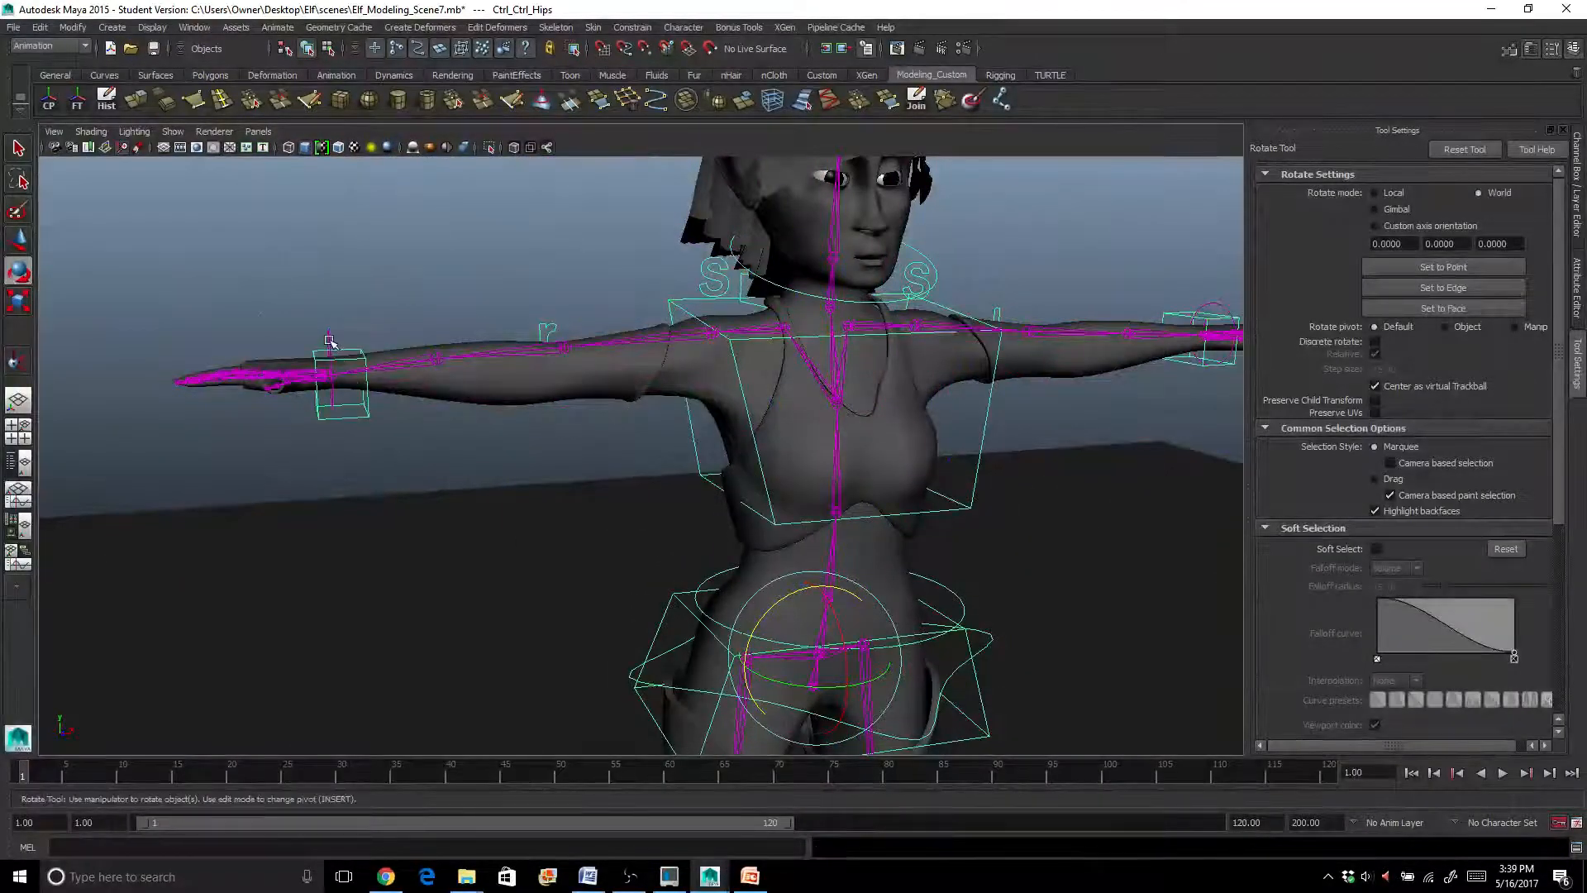
Parent the right and left wrist orient controls to the hips control
click(329, 343)
alt+drag(430, 356, 833, 425)
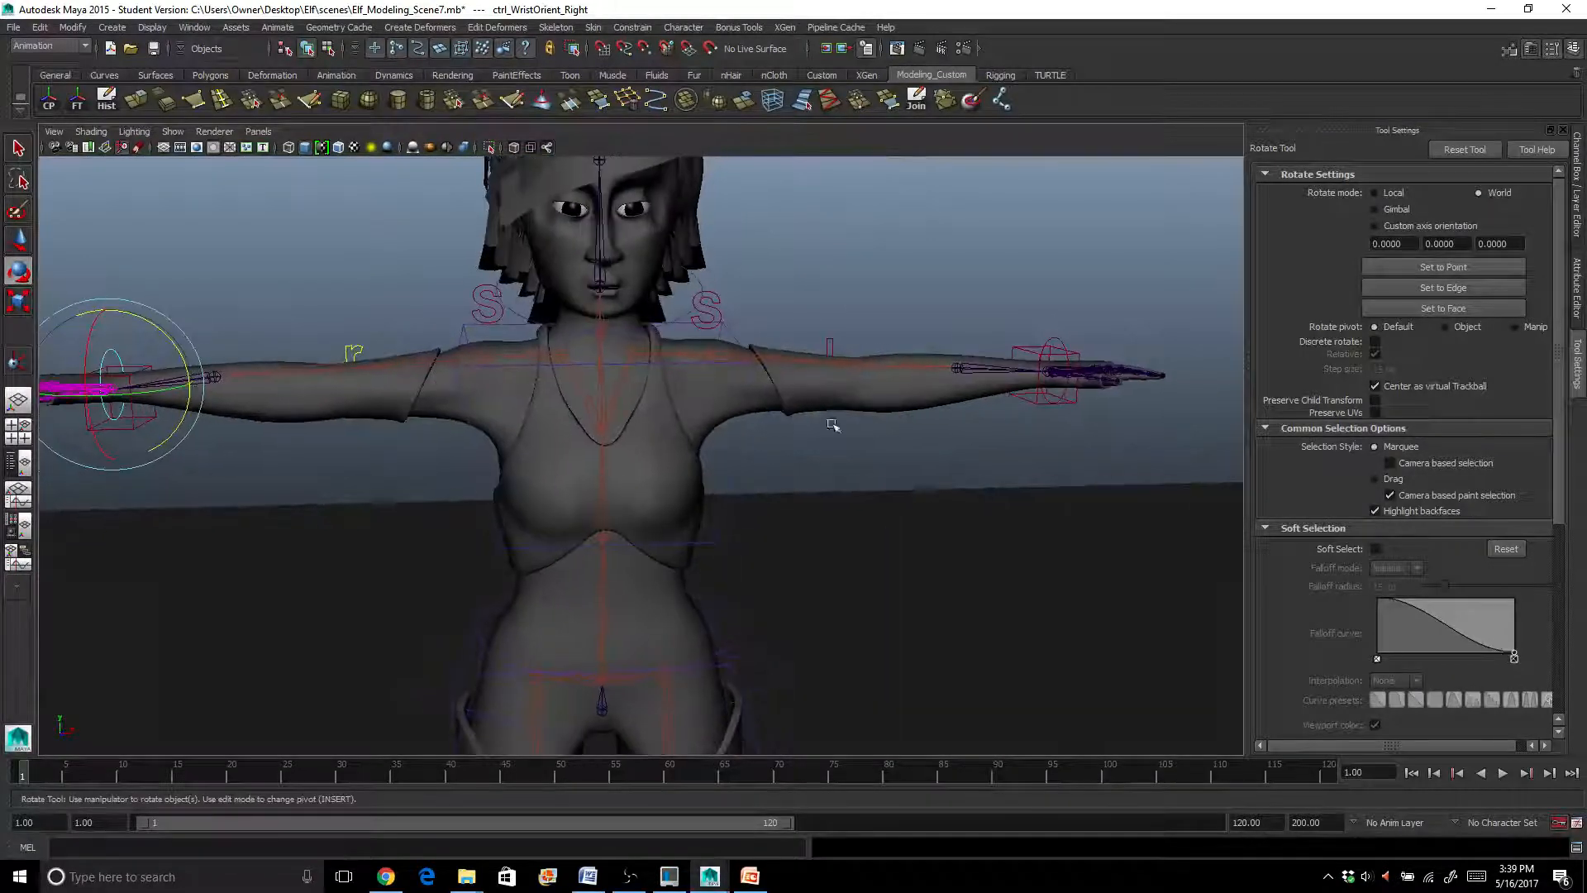
click(1060, 342)
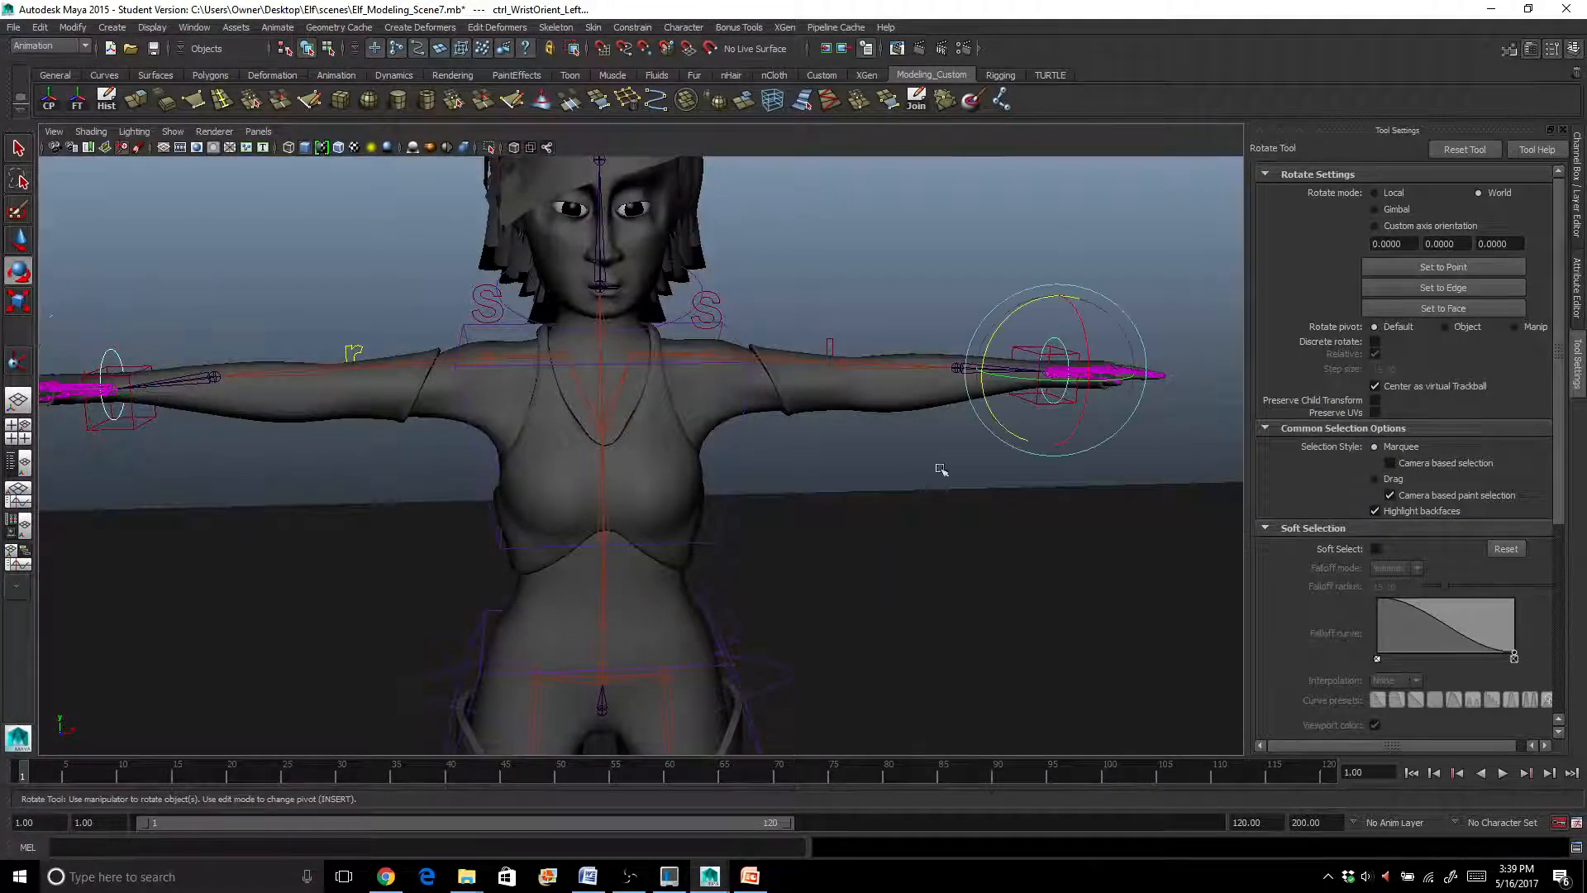
click(749, 734)
key(ctrl+z)
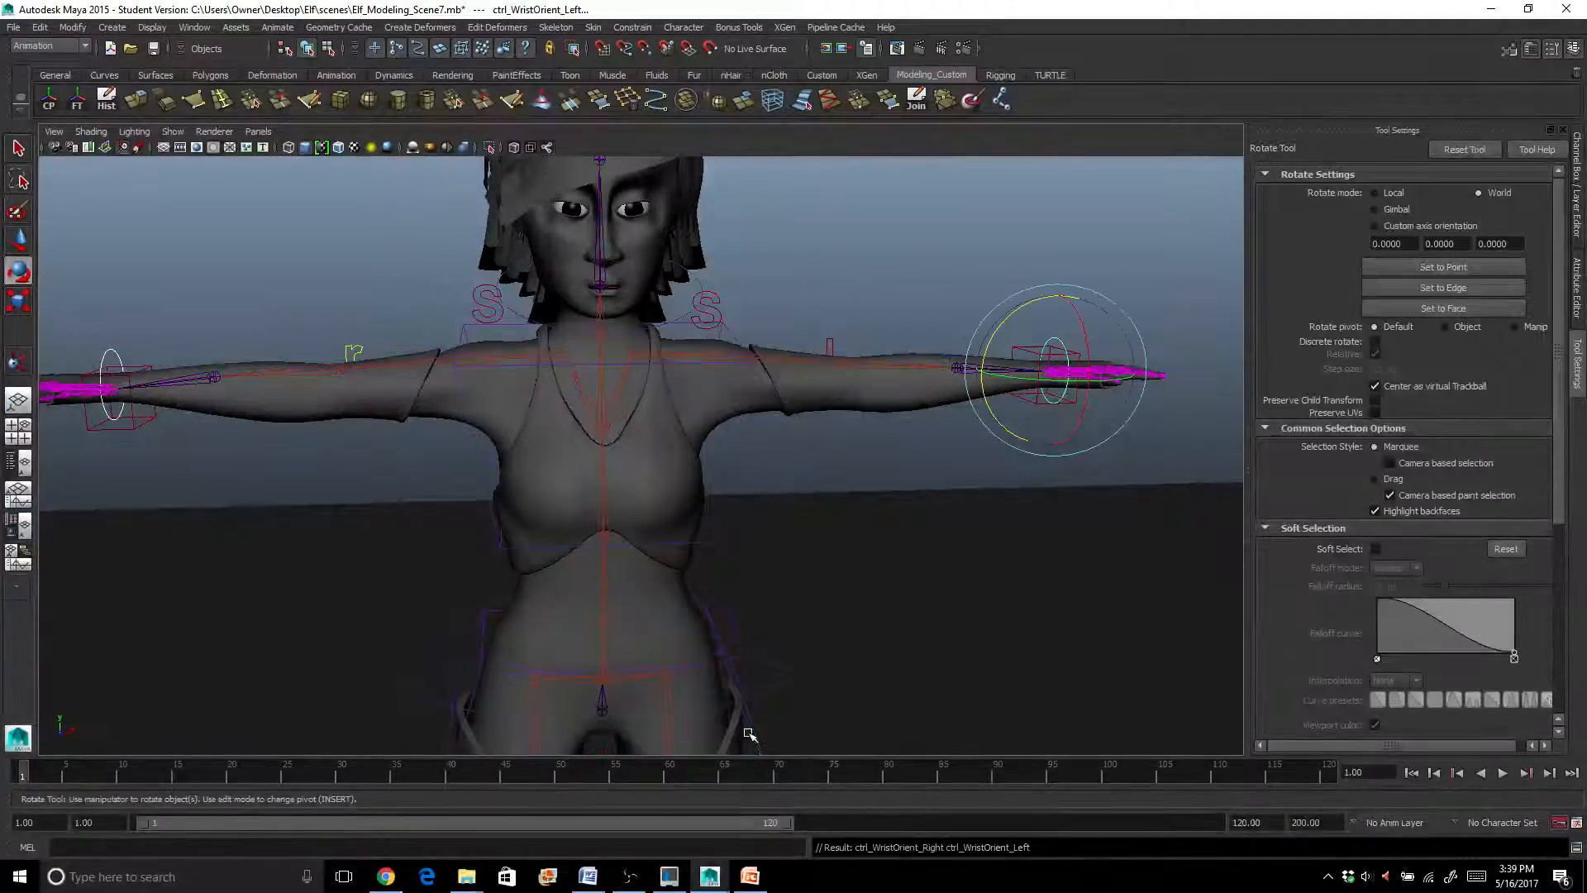
Select the hips control, move it to test the wrist control parenting, and undo the move
click(748, 734)
scroll(749, 734, down, 3)
key(w)
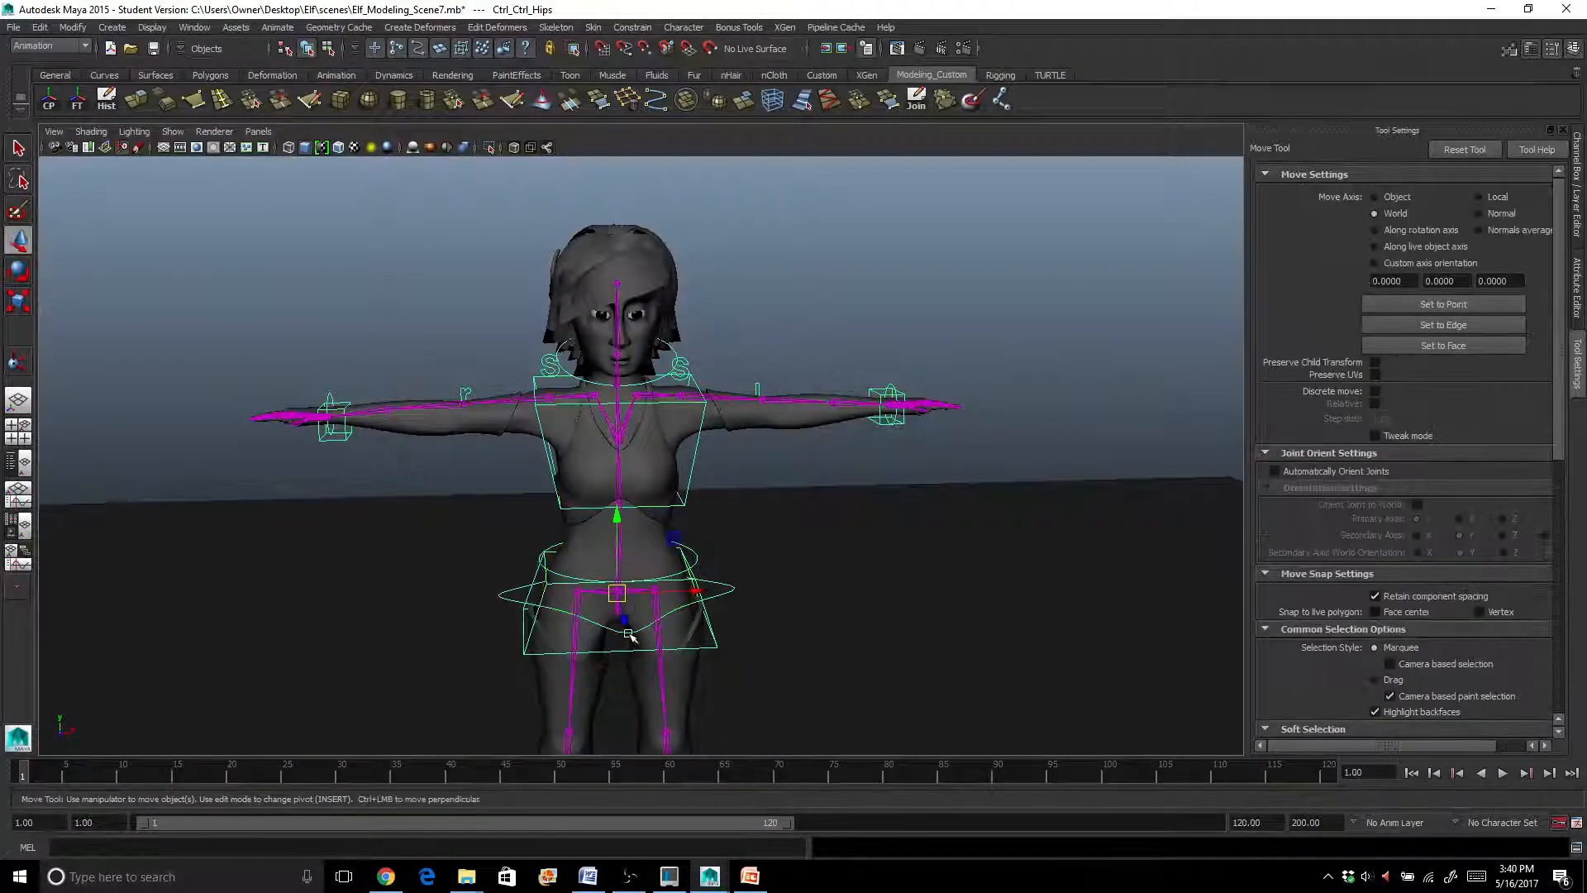
mouse_move(633, 599)
mouse_down()
mouse_move(607, 570)
mouse_move(653, 599)
mouse_move(589, 571)
mouse_move(642, 589)
mouse_move(610, 635)
mouse_move(647, 587)
mouse_up()
key(ctrl+z)
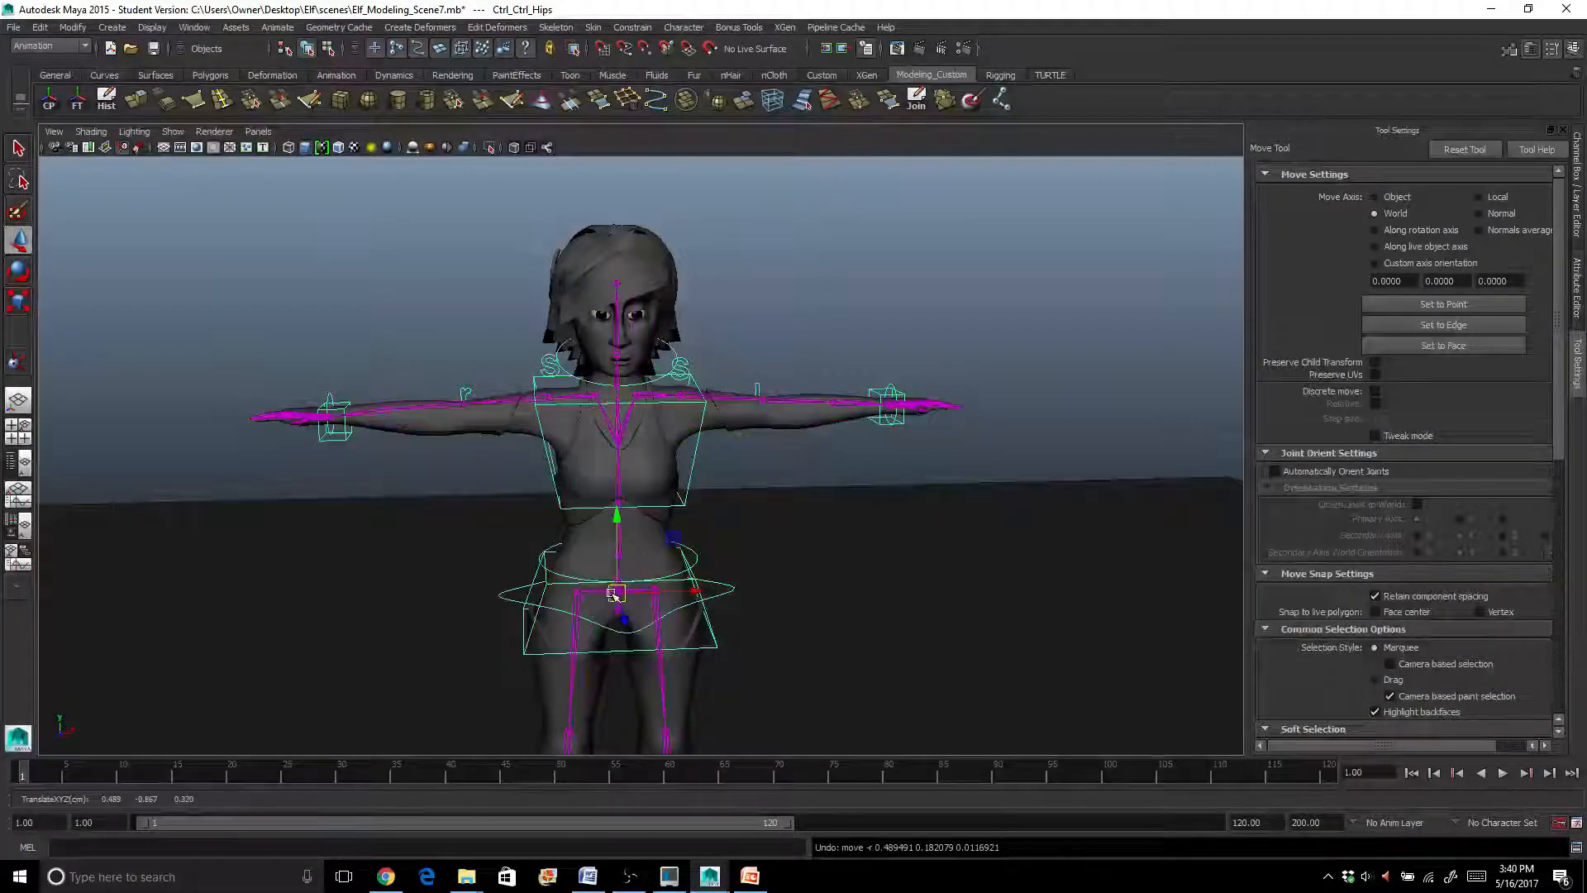
Rotate the hips control to test how the wrist controls and hands follow, and undo the rotations
key(e)
drag(645, 526, 653, 536)
key(ctrl+z)
alt+drag(529, 541, 671, 570)
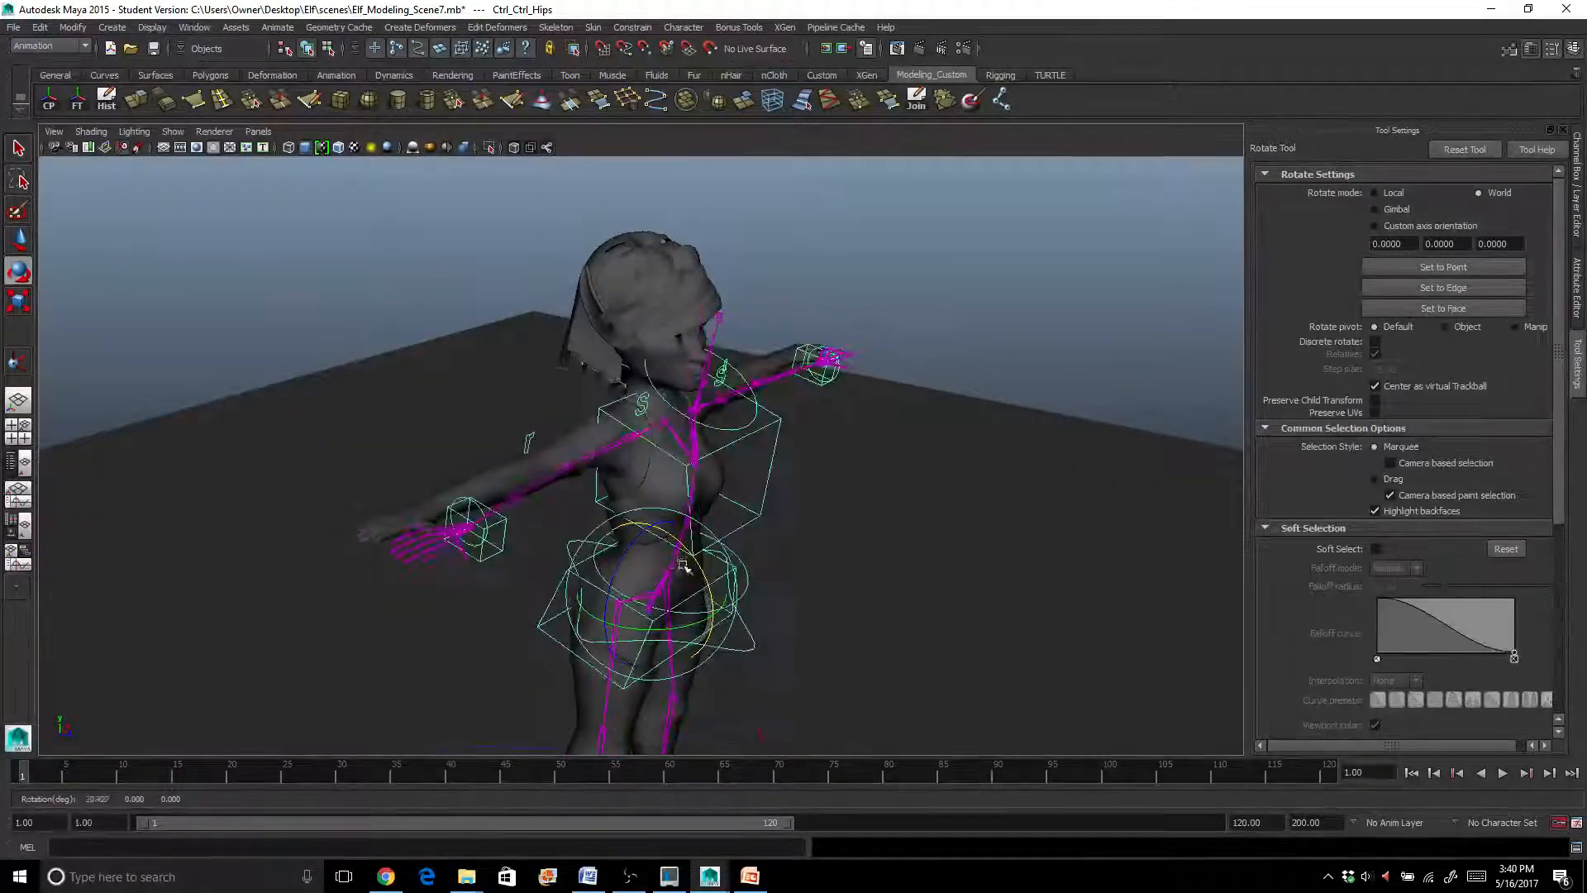
key(ctrl+z)
Inspect the arms and legs, test-rotate the hips control to check the leg deformation, and undo the rotation
scroll(525, 488, up, 6)
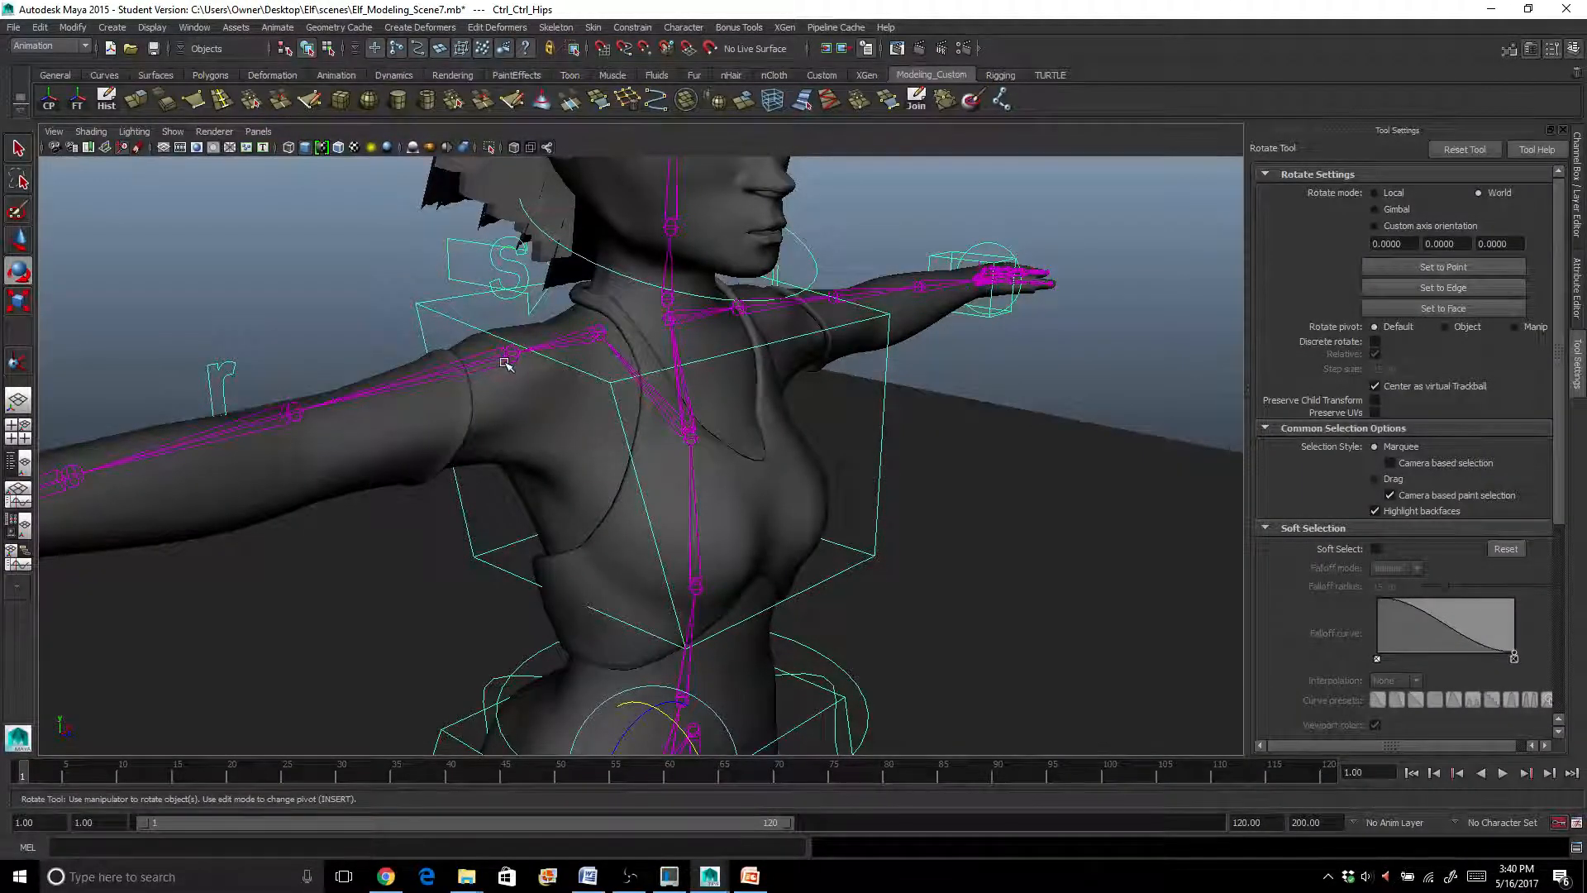
scroll(513, 376, down, 3)
alt+drag(569, 506, 633, 461)
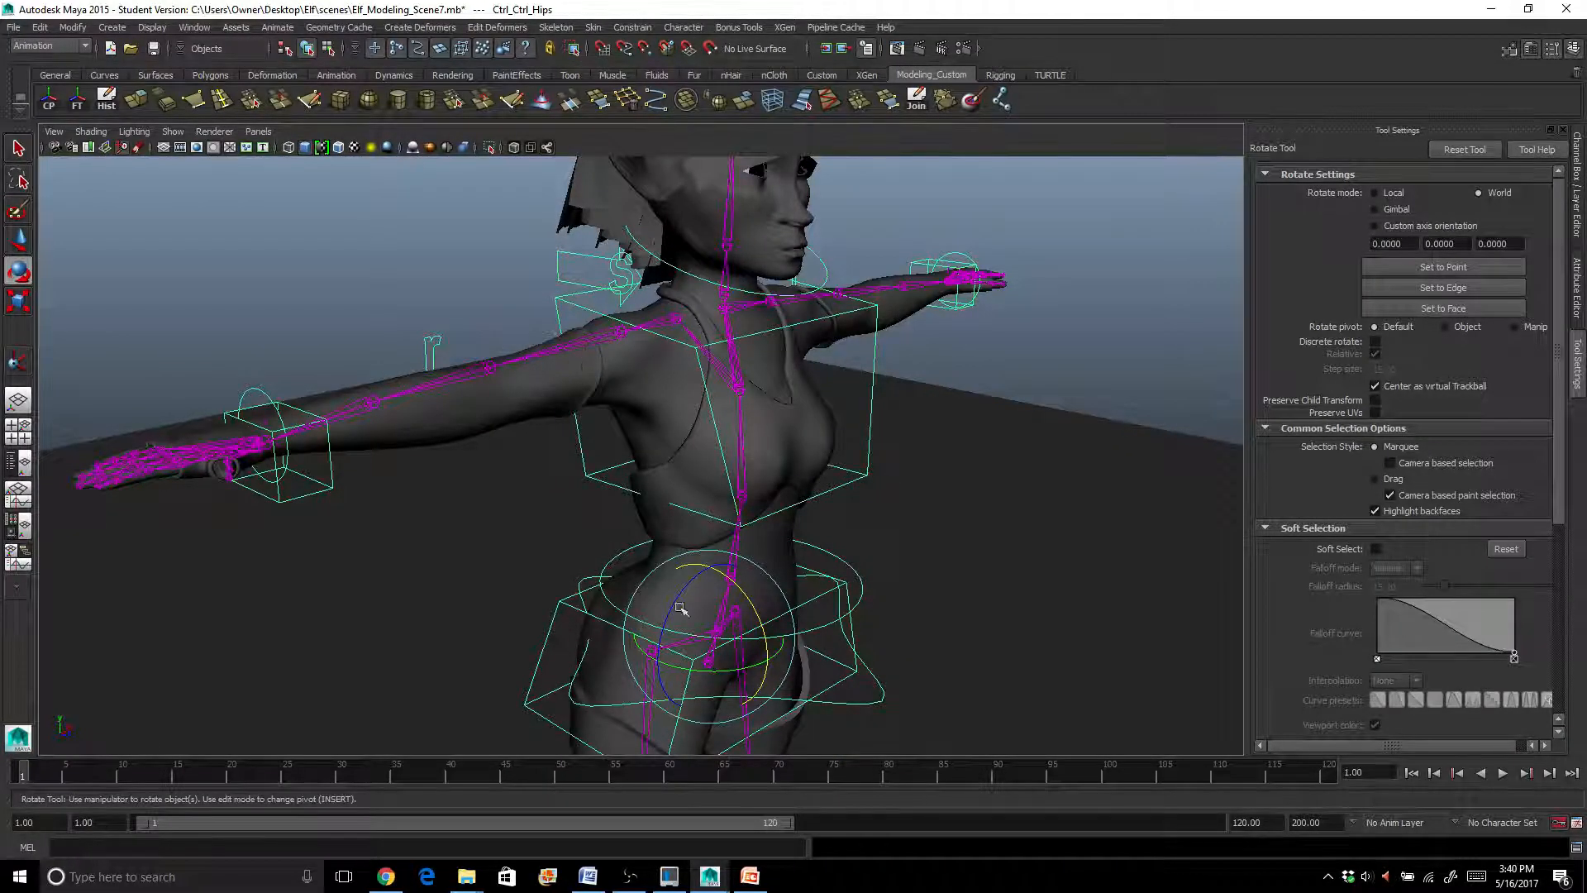
alt+middle_drag(694, 624, 683, 463)
scroll(684, 507, up, 4)
scroll(681, 513, down, 9)
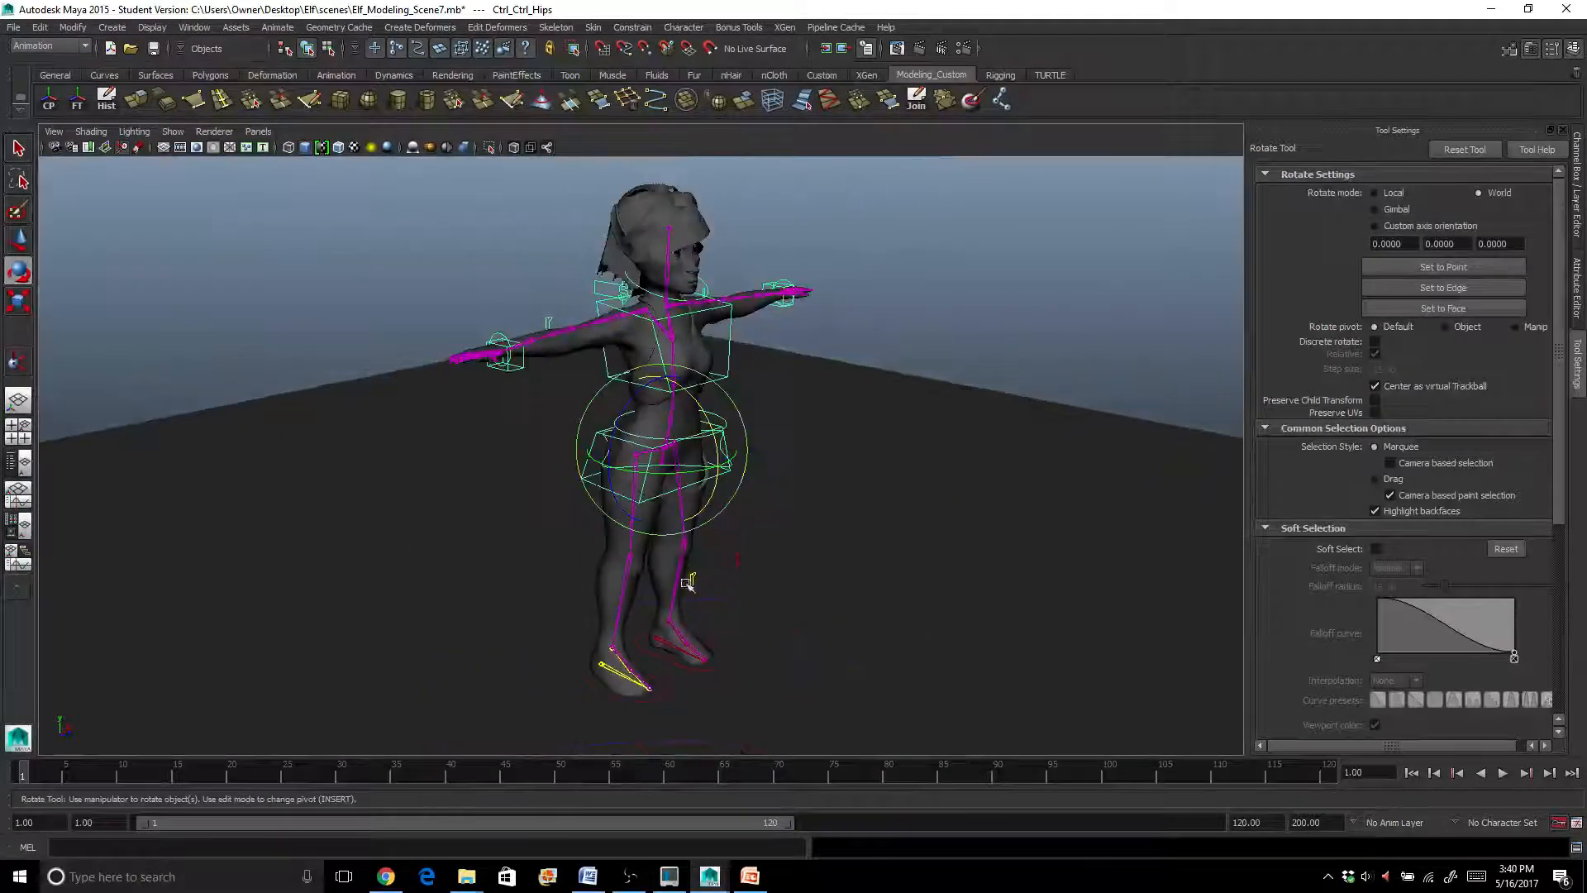
scroll(719, 554, up, 3)
alt+drag(753, 528, 539, 517)
middle_drag(662, 553, 648, 534)
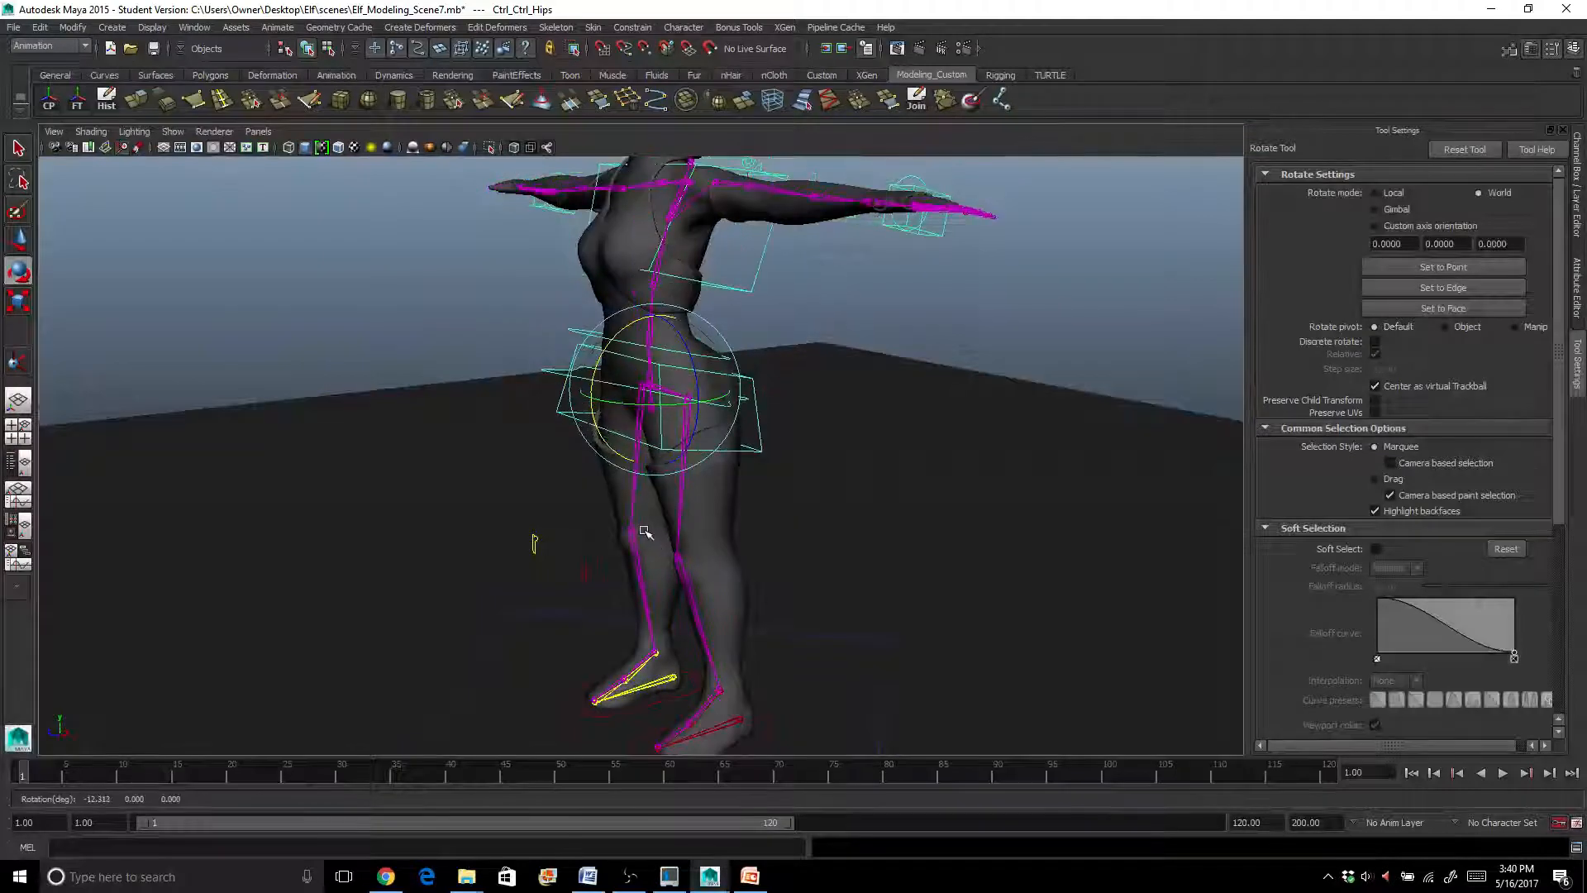
key(ctrl+z)
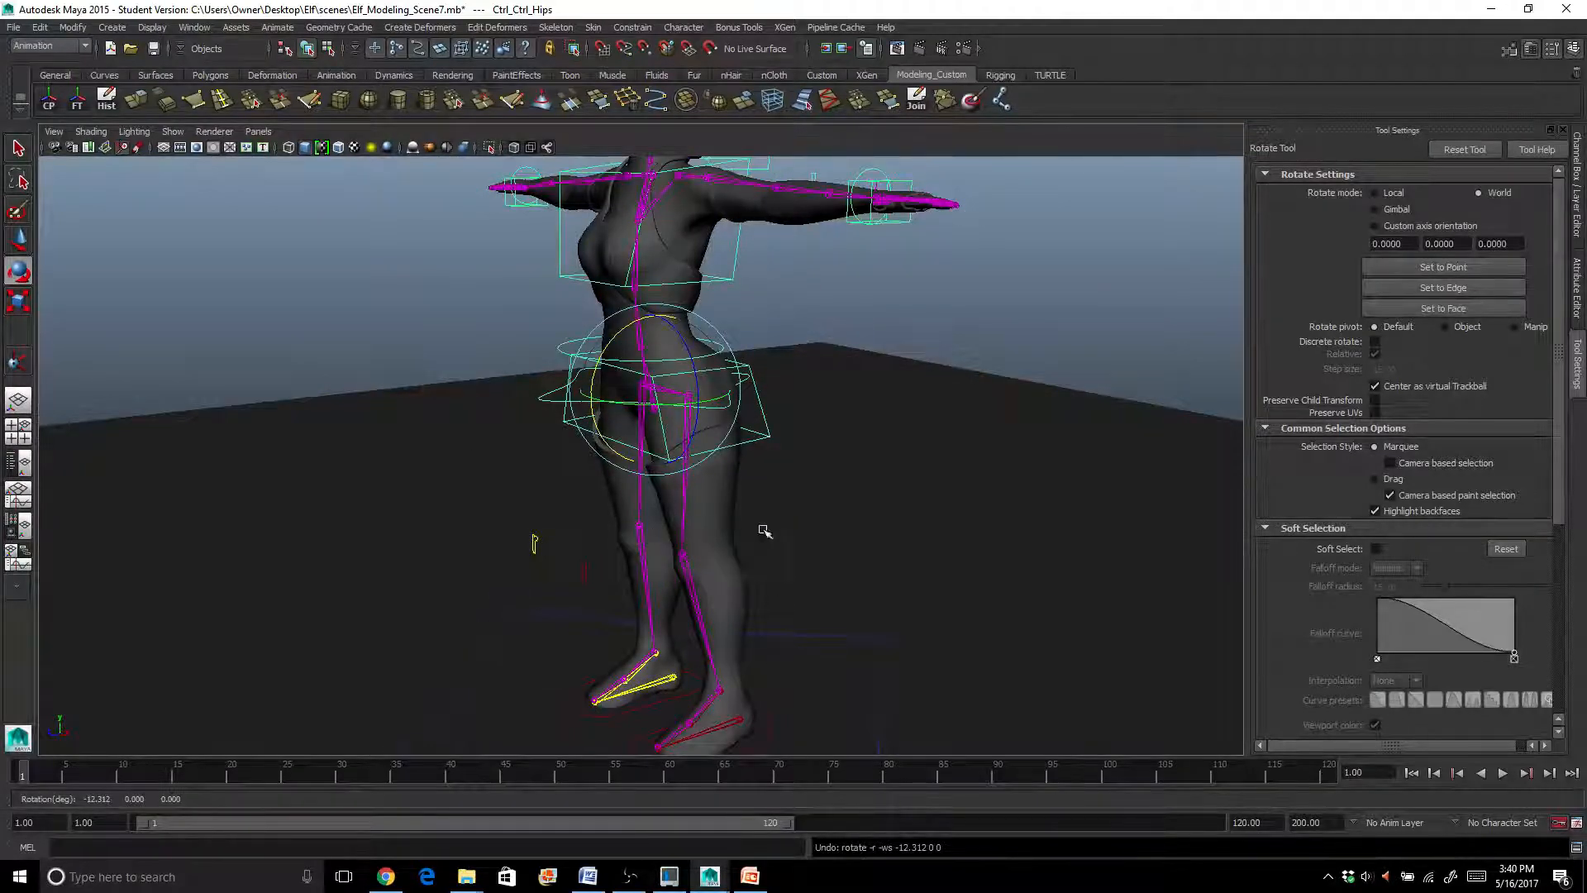
Try to select the foot control near the character's left foot, and undo the selection
scroll(699, 533, down, 4)
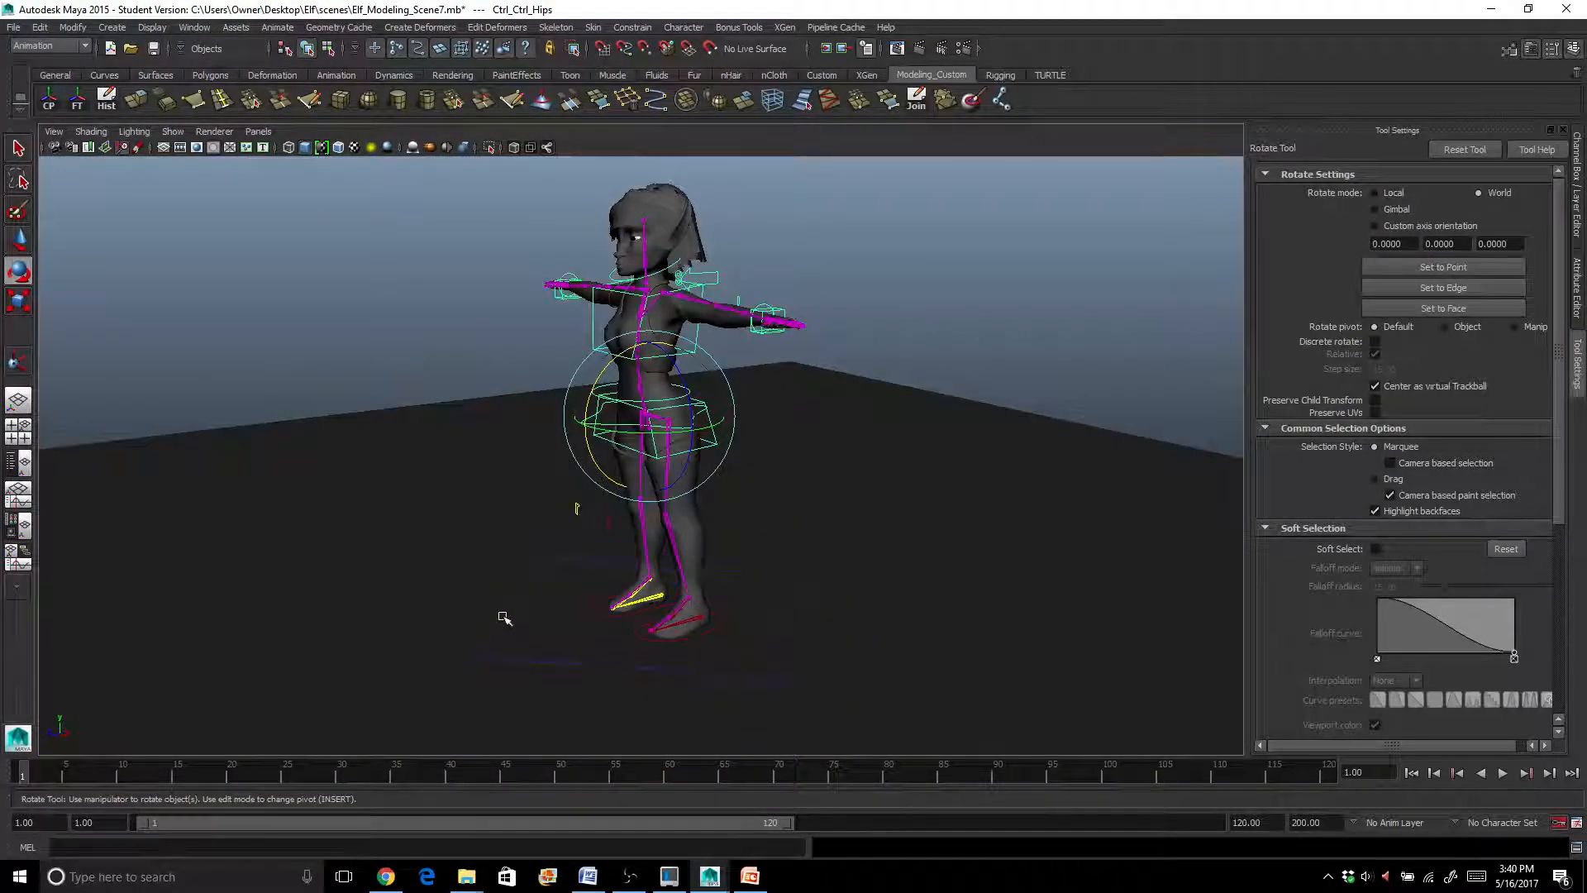
scroll(607, 633, up, 2)
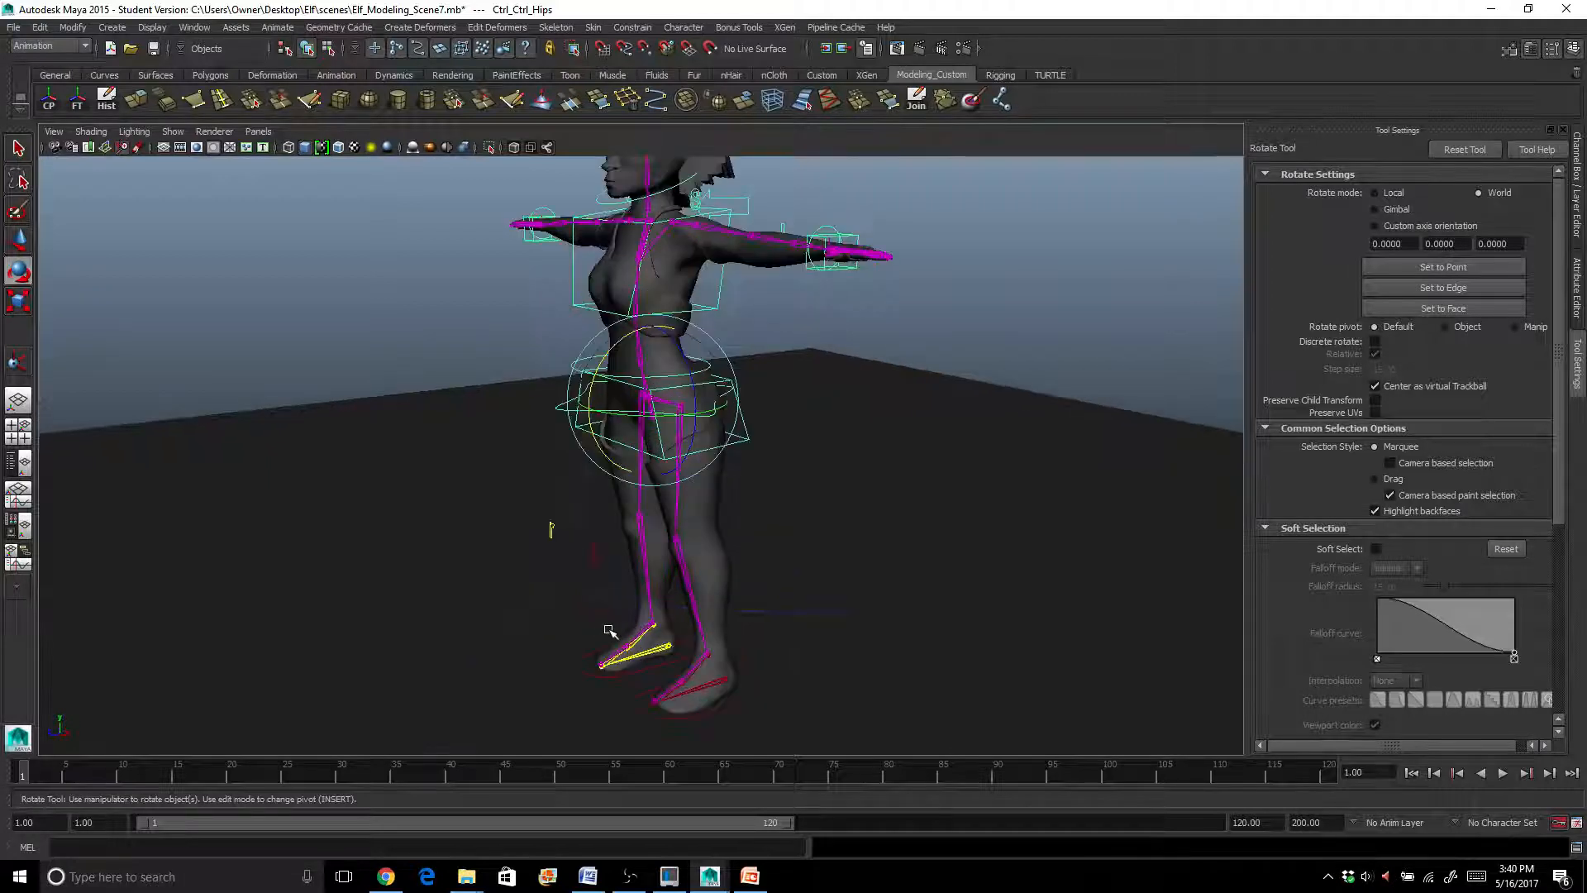
scroll(608, 631, down, 1)
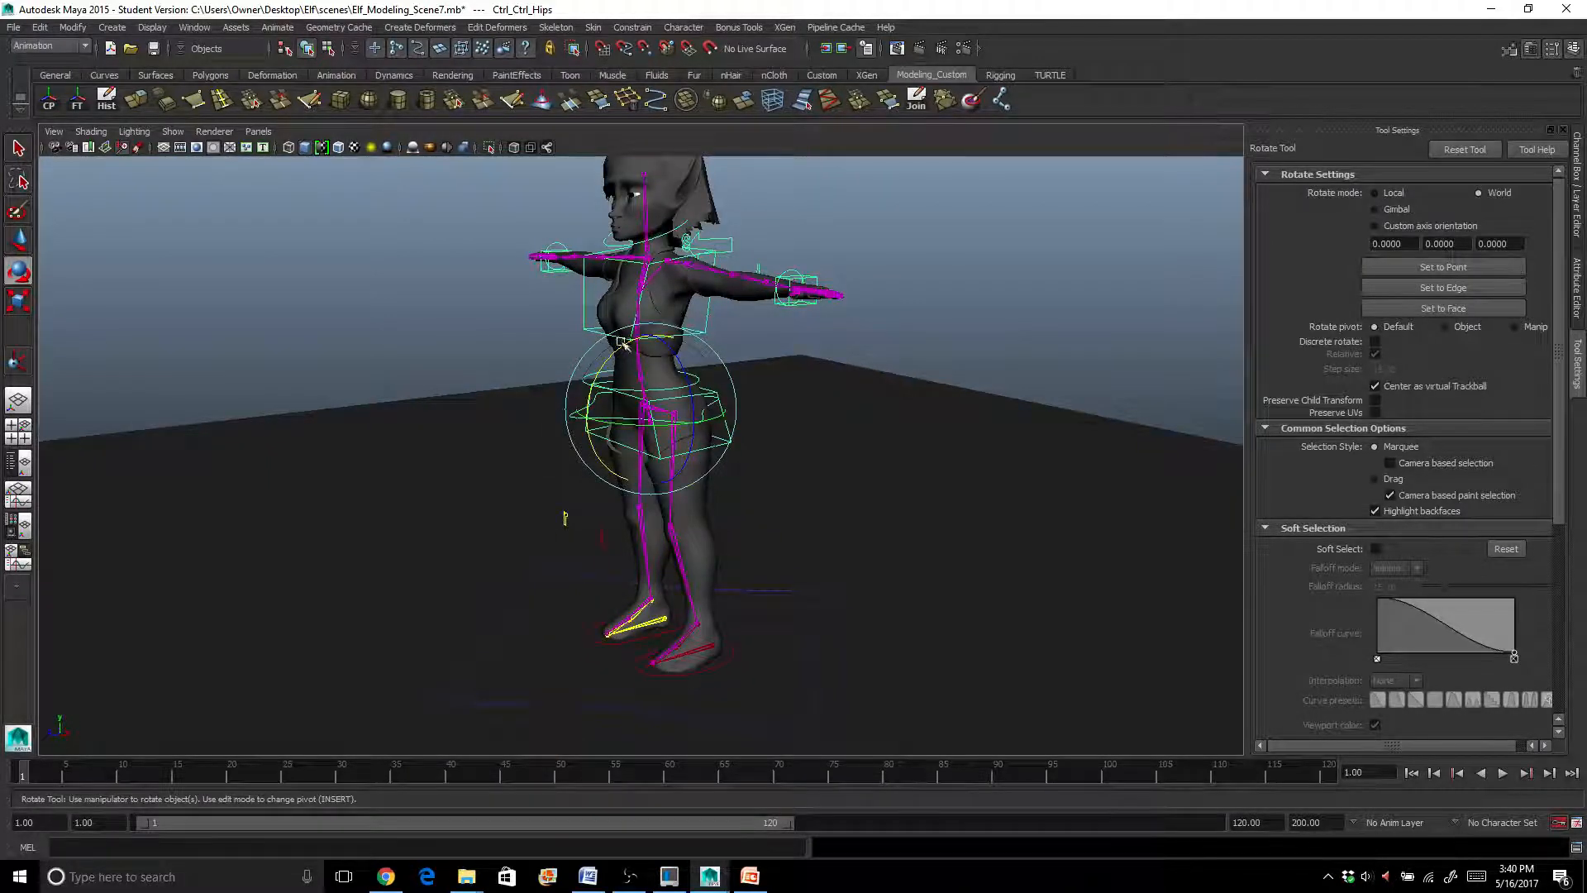
click(673, 668)
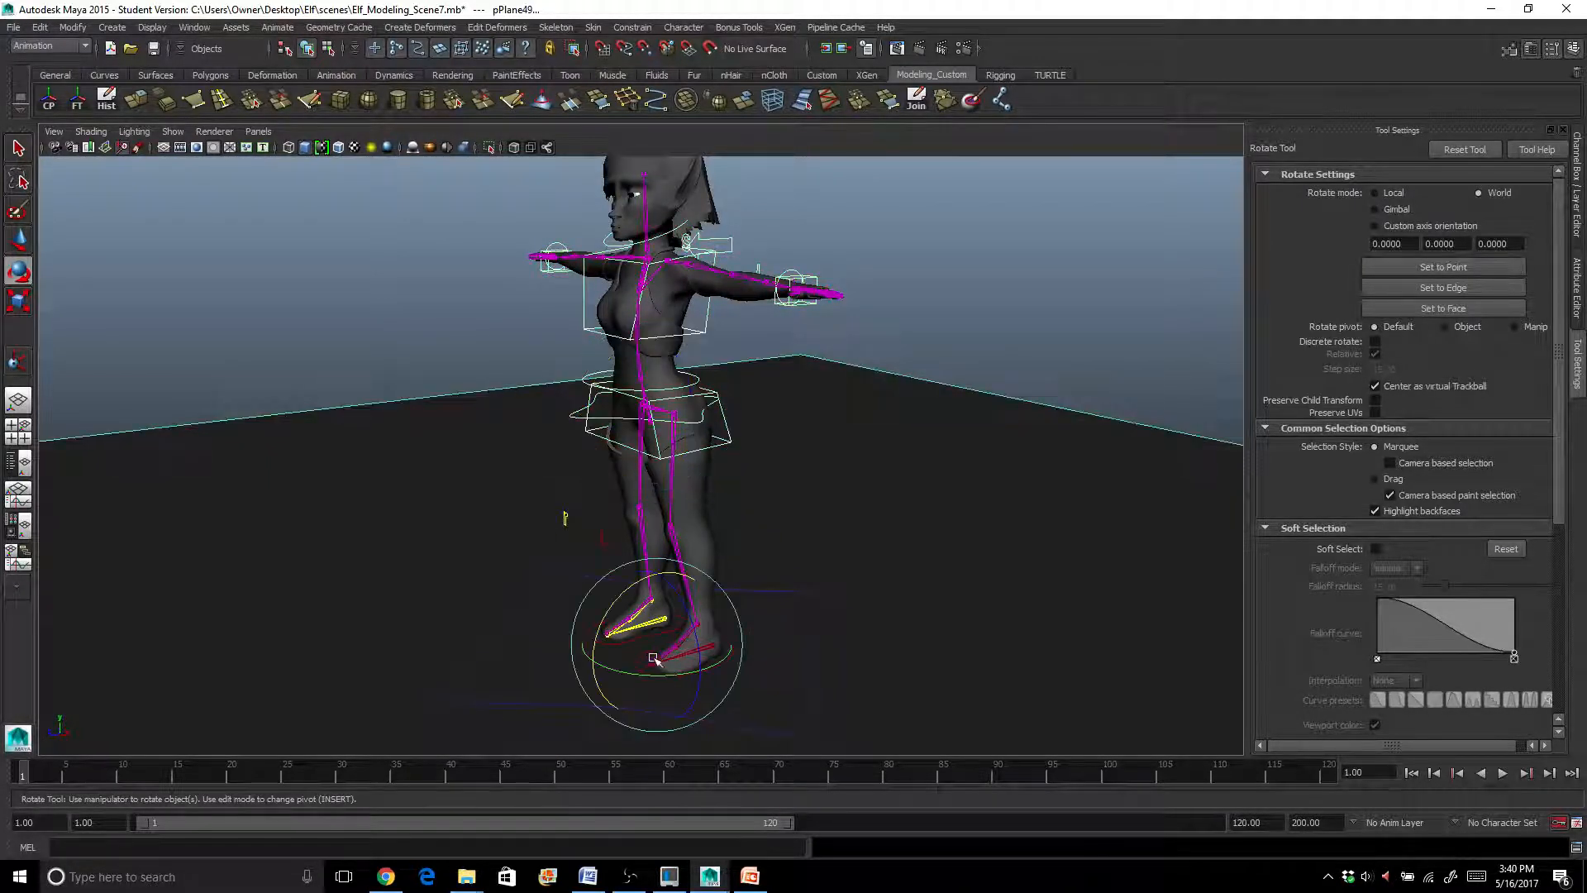
key(q)
key(ctrl+z)
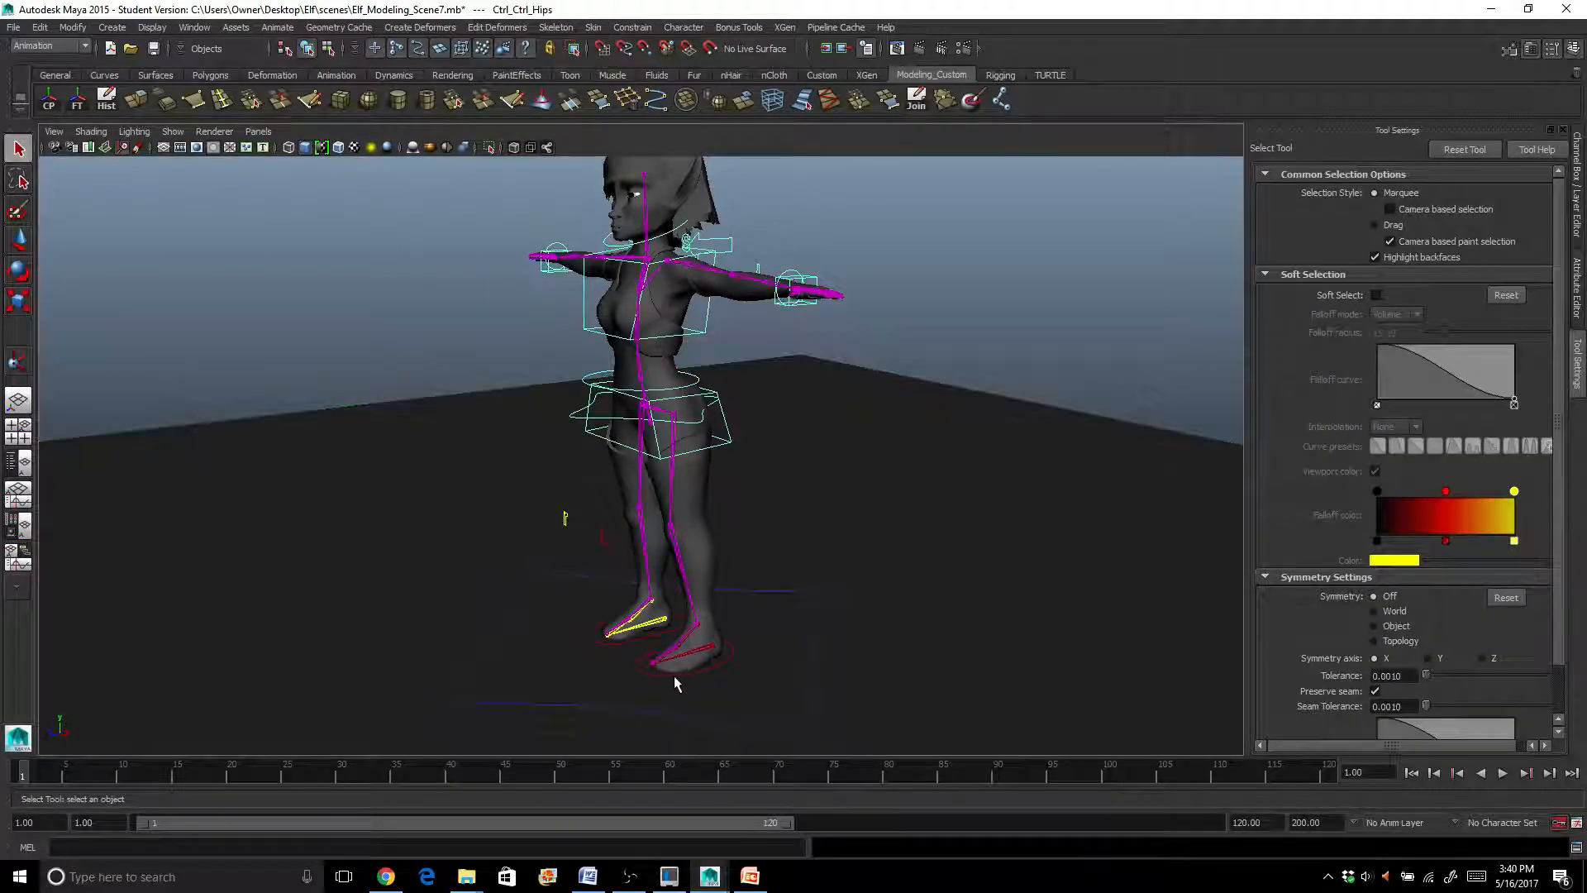
Select the ground plane and create a new display layer from the selection
click(676, 671)
shift+click(687, 672)
shift+click(691, 673)
click(698, 674)
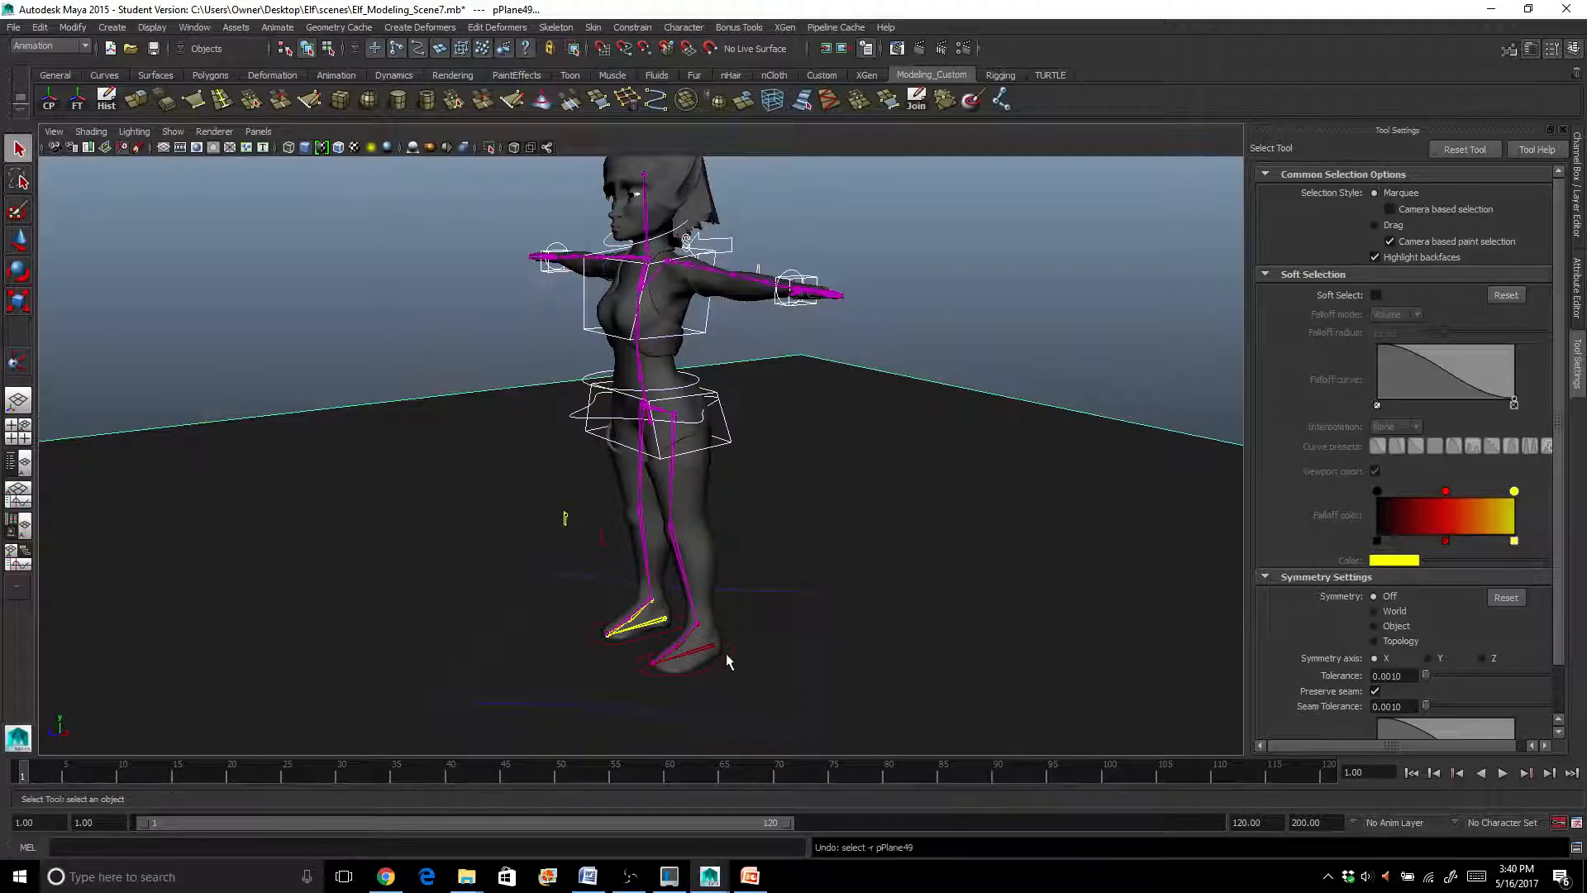
mouse_move(905, 539)
alt+mouse_down()
mouse_move(959, 526)
mouse_move(890, 546)
alt+mouse_up()
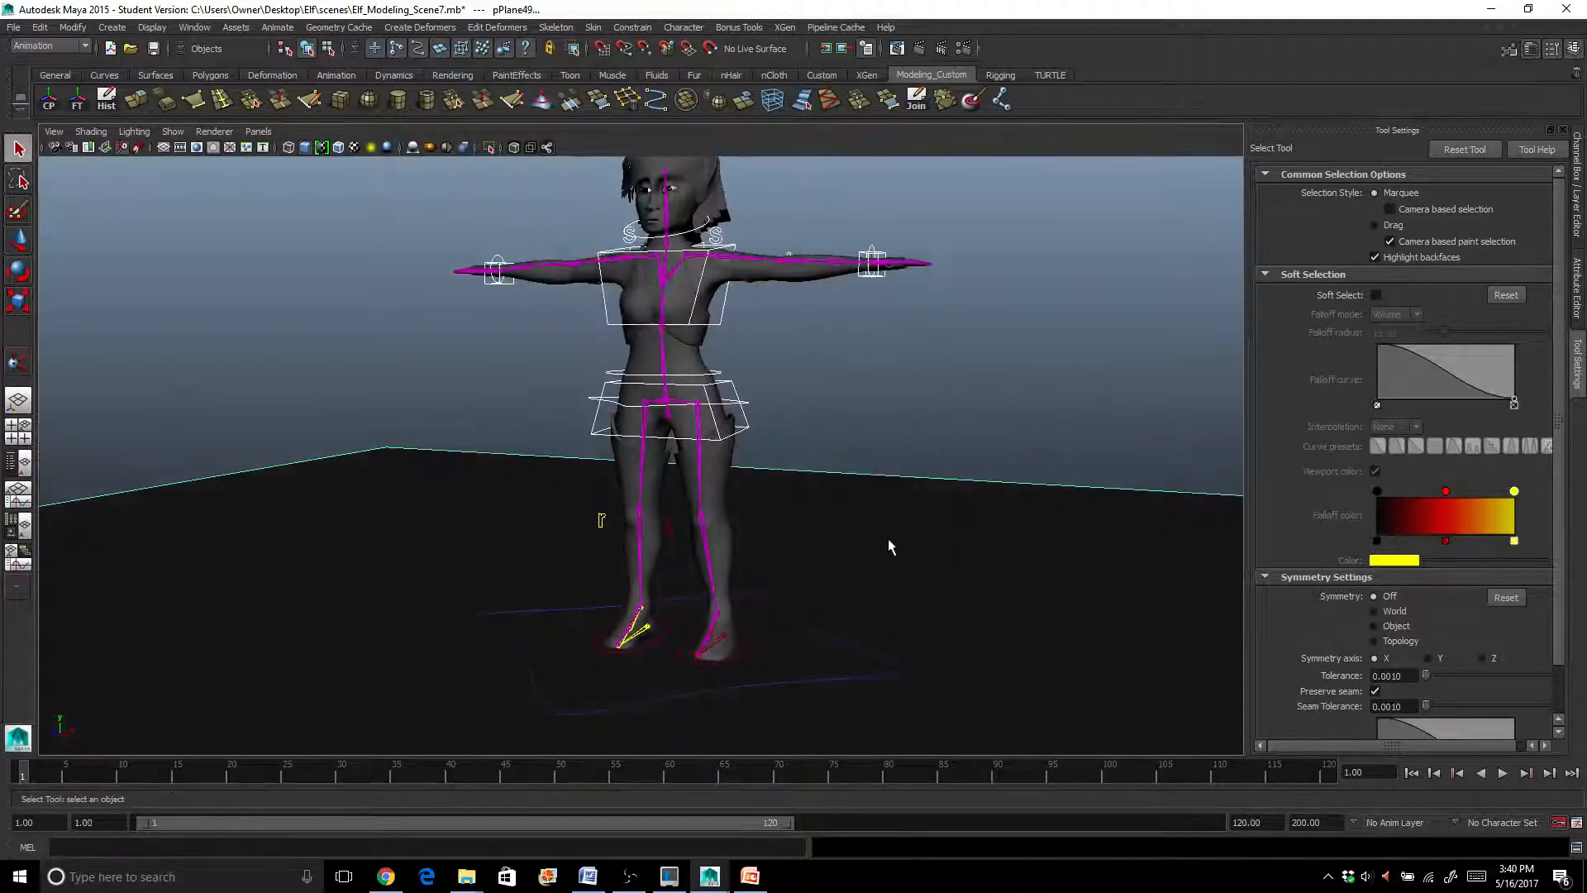
click(1576, 236)
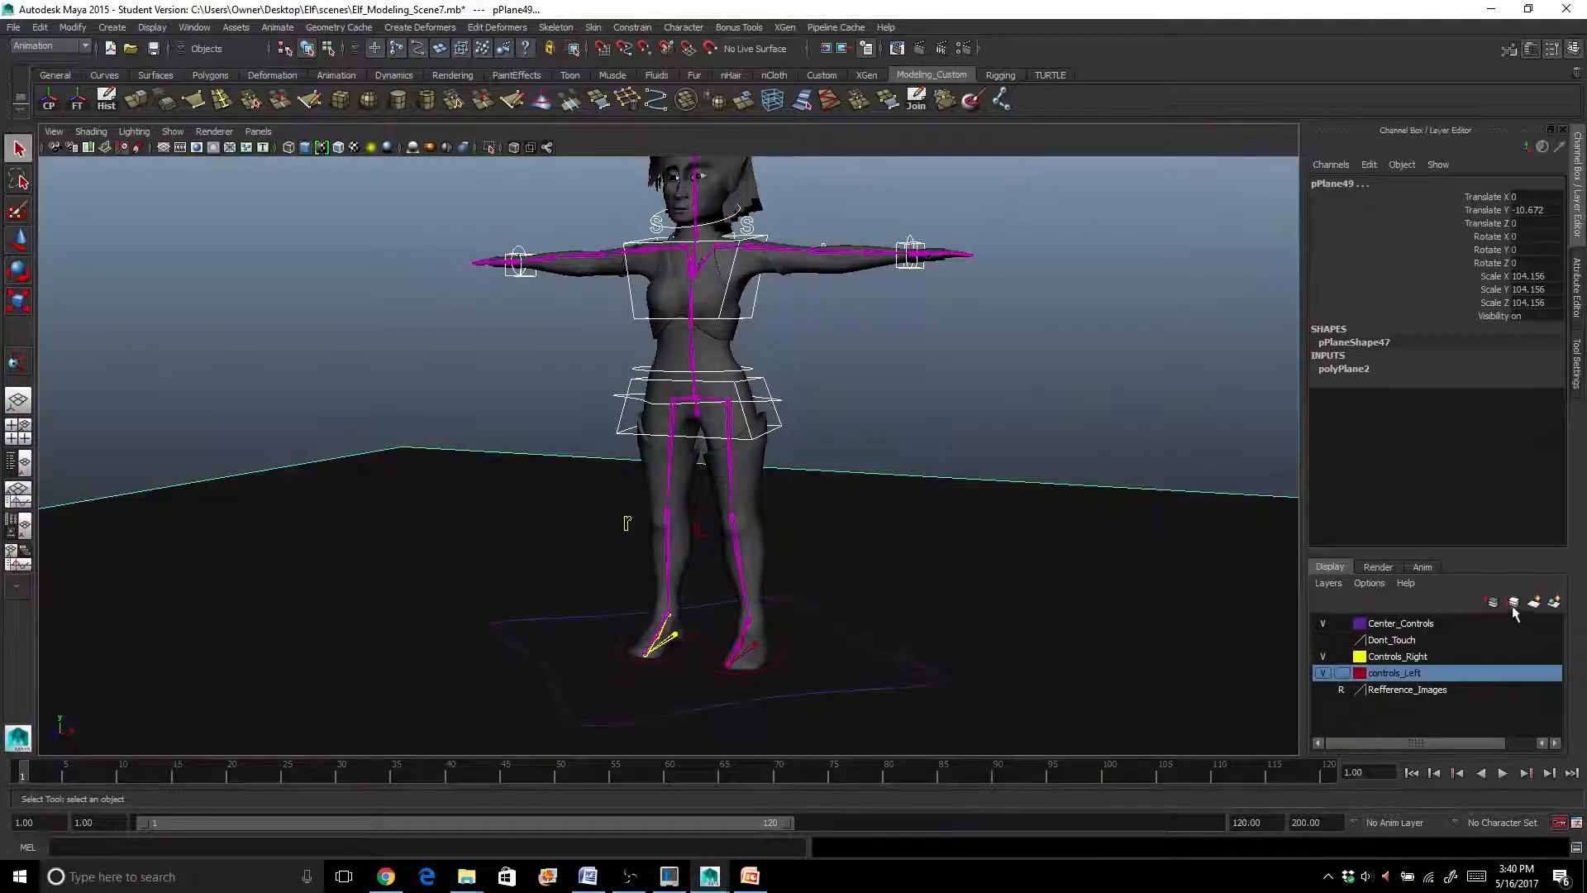
click(1553, 604)
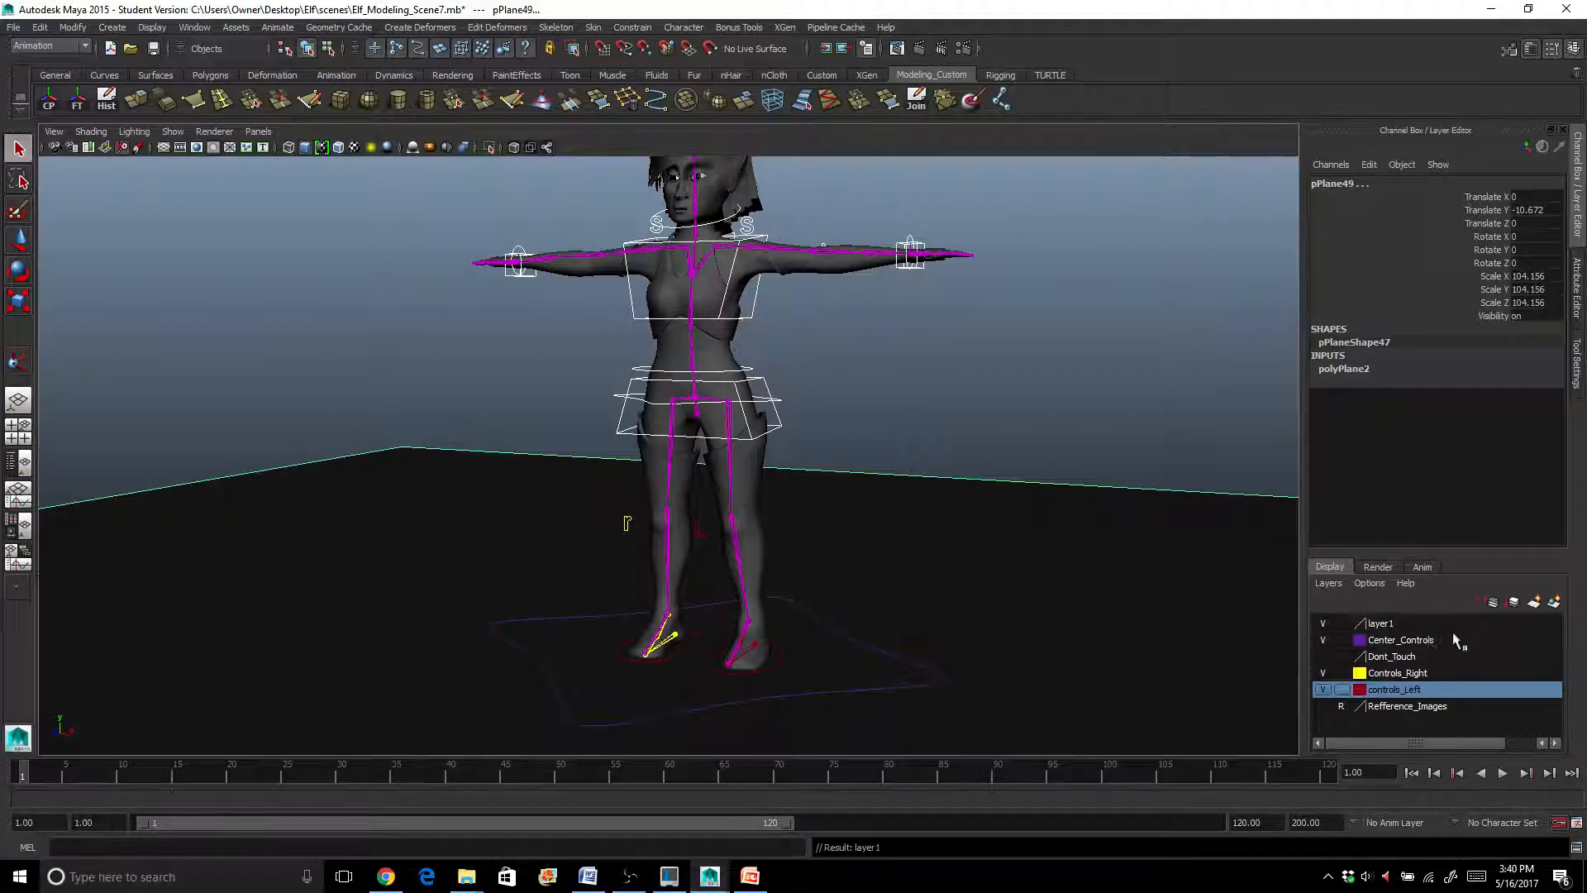
Rename the new display layer ground and save the layer settings
double_click(1403, 625)
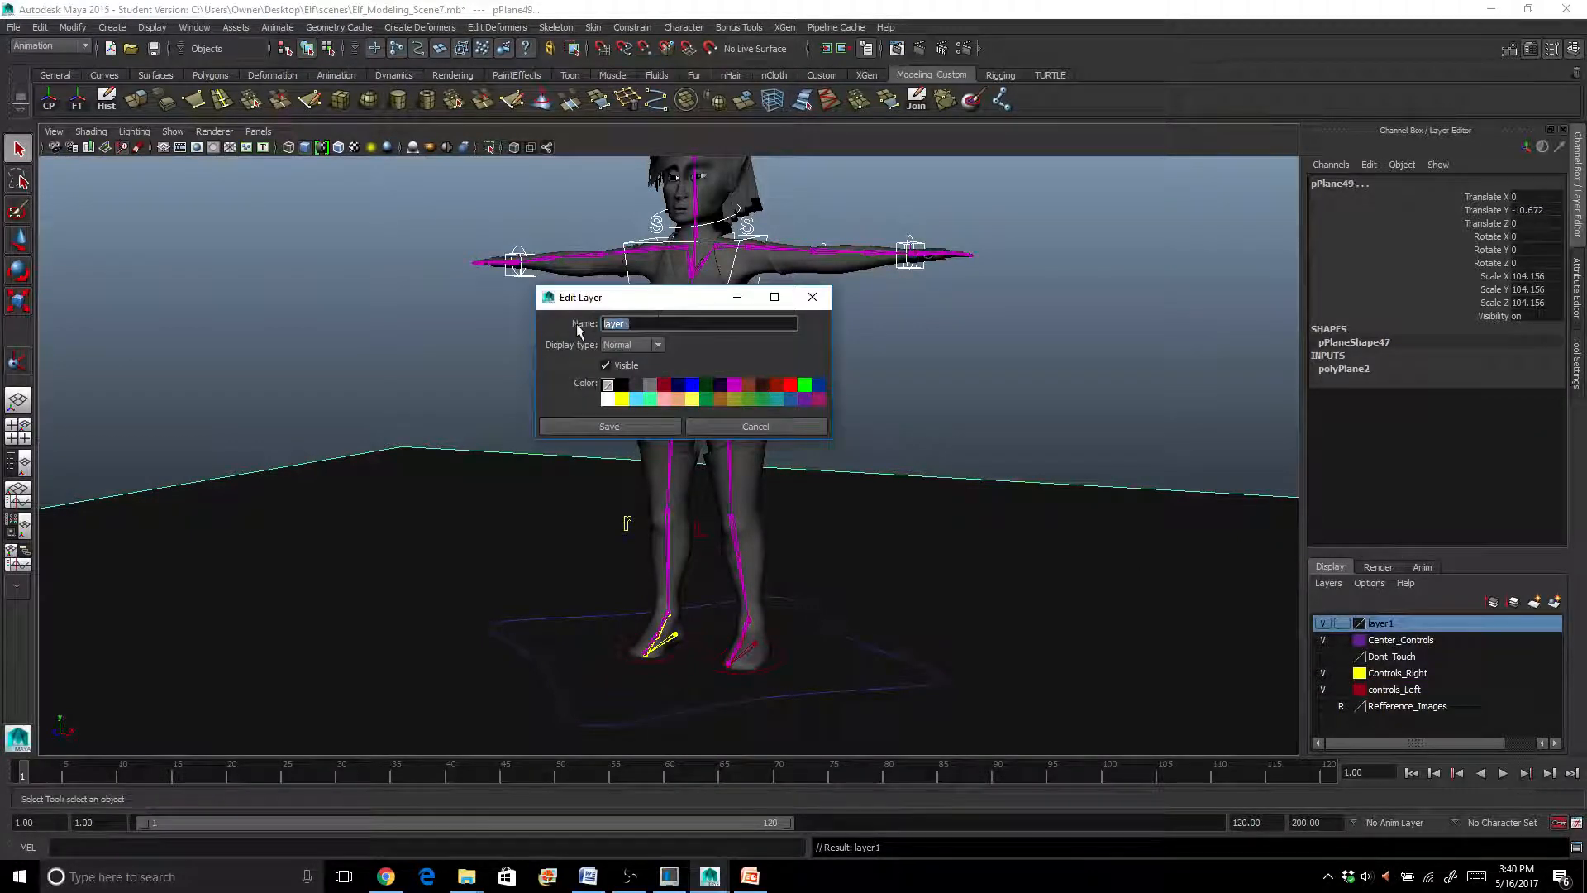
text(ground)
key(Return)
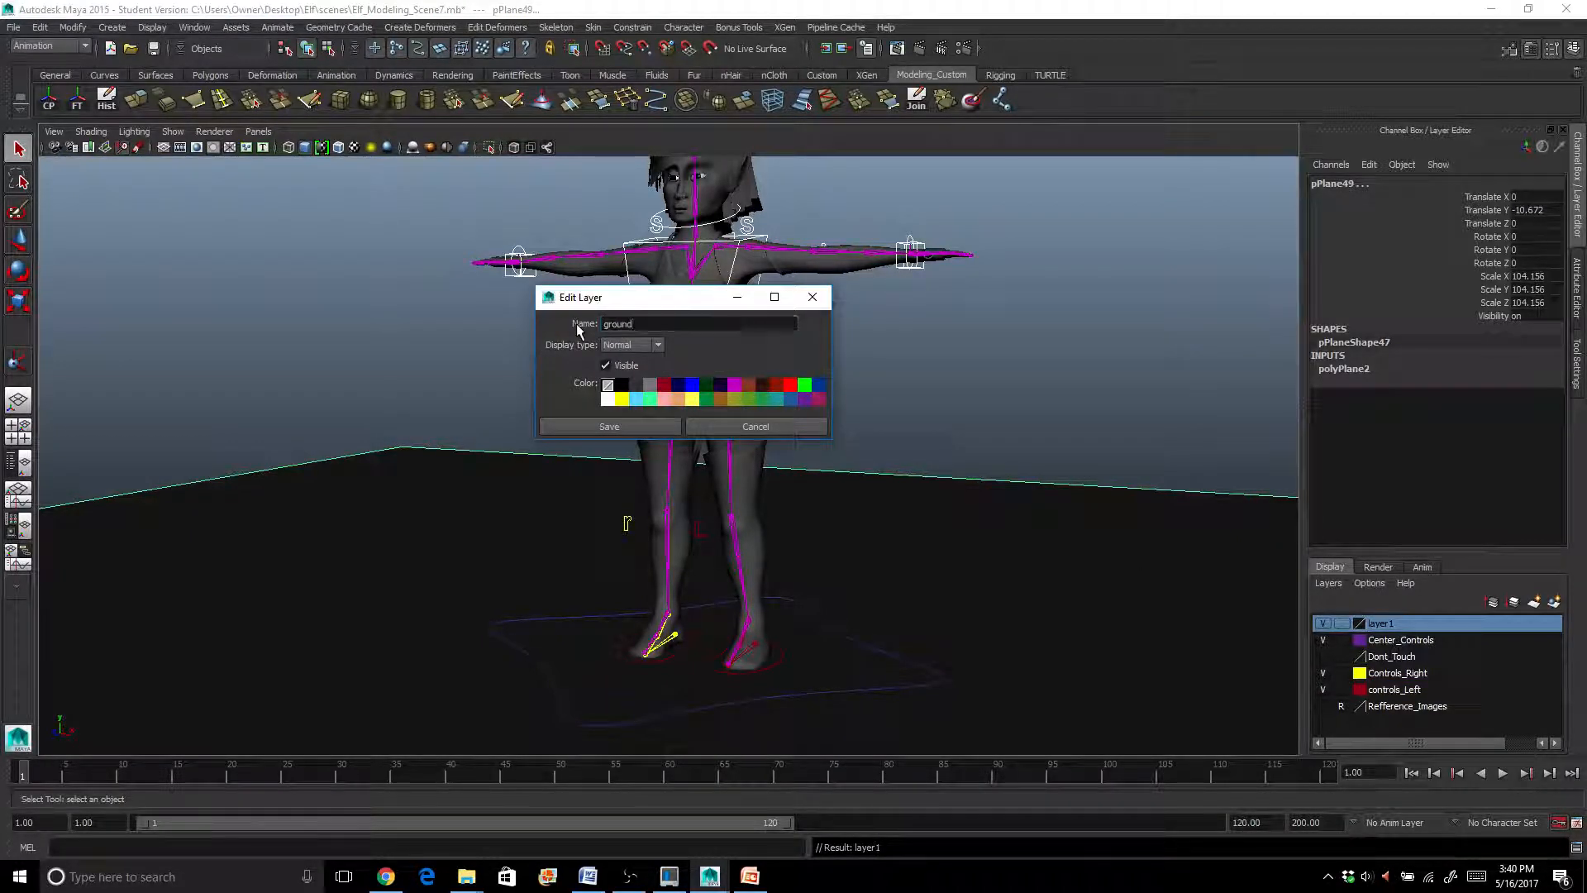
click(580, 426)
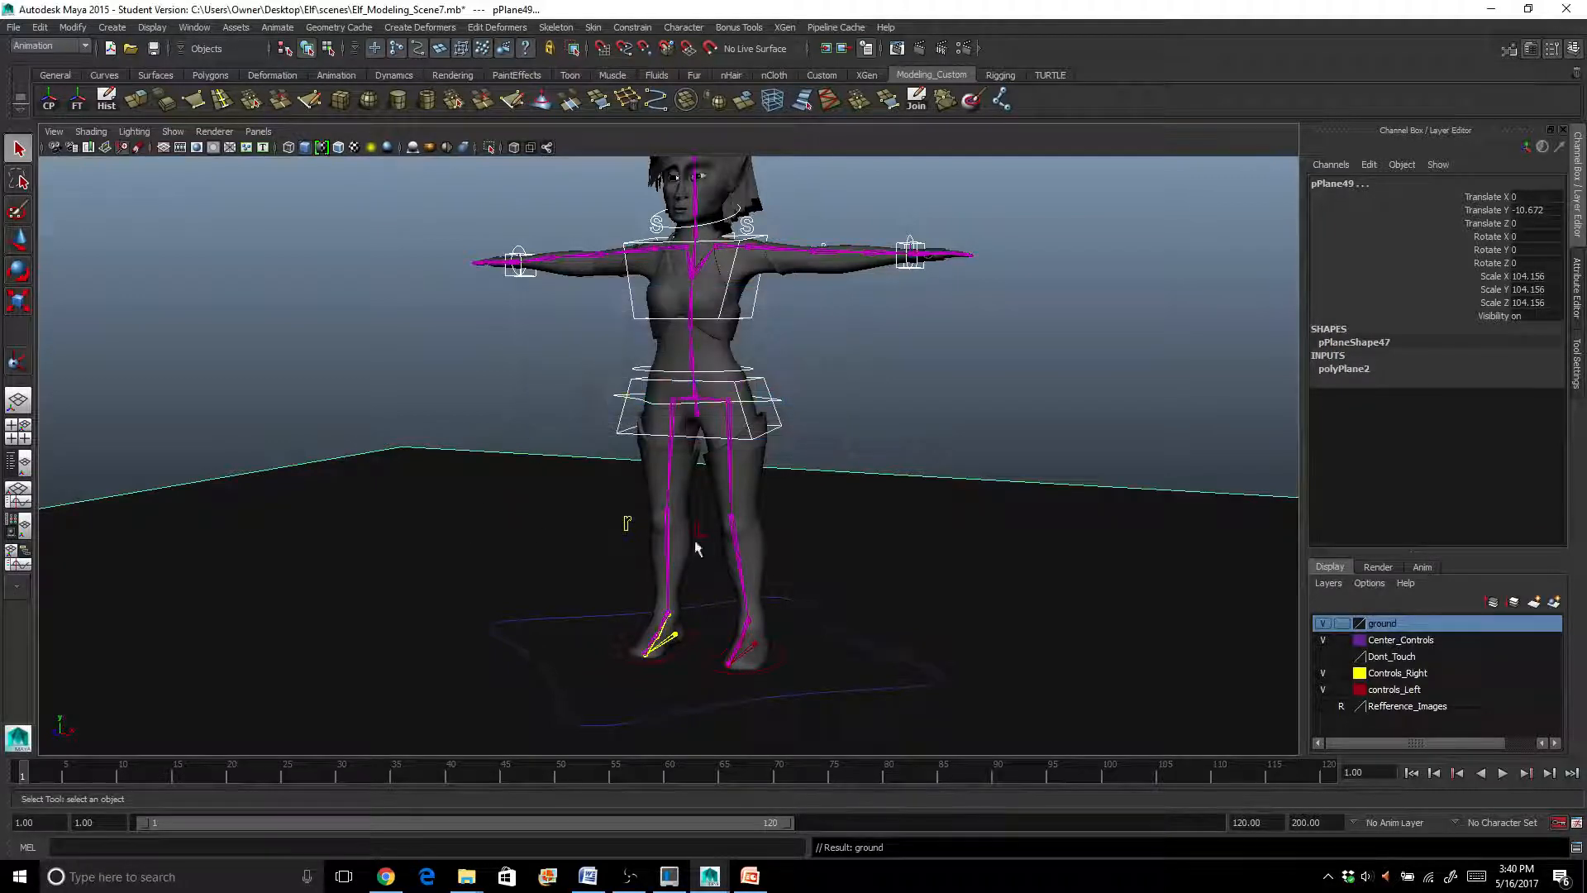
Add the selected ground plane to the ground layer and set the layer's display type to Reference
right_click(1397, 633)
click(1430, 649)
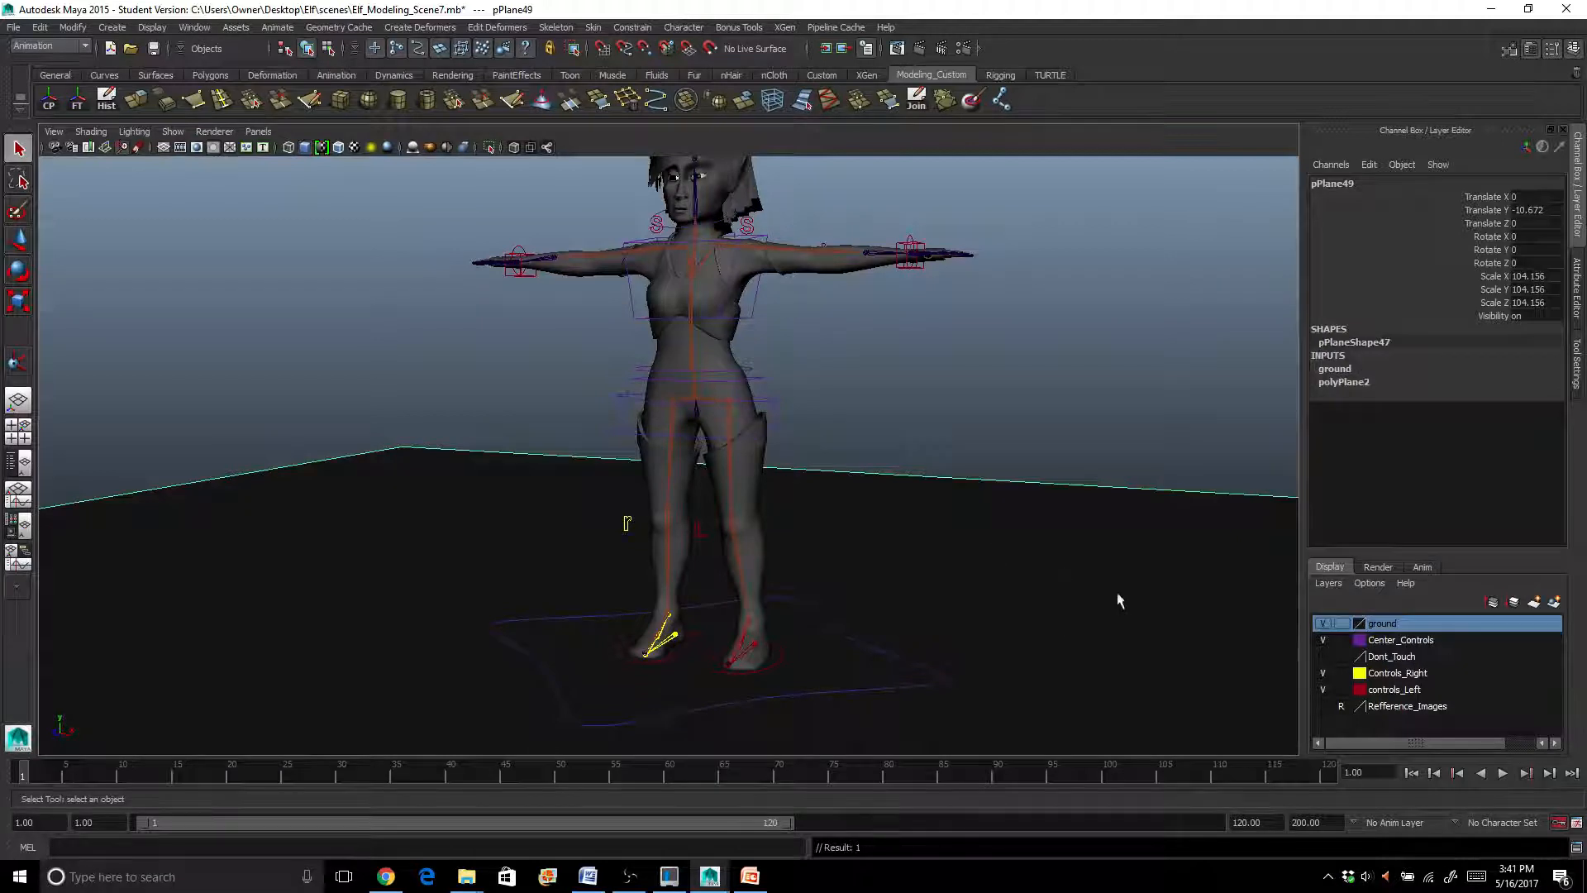
click(1341, 624)
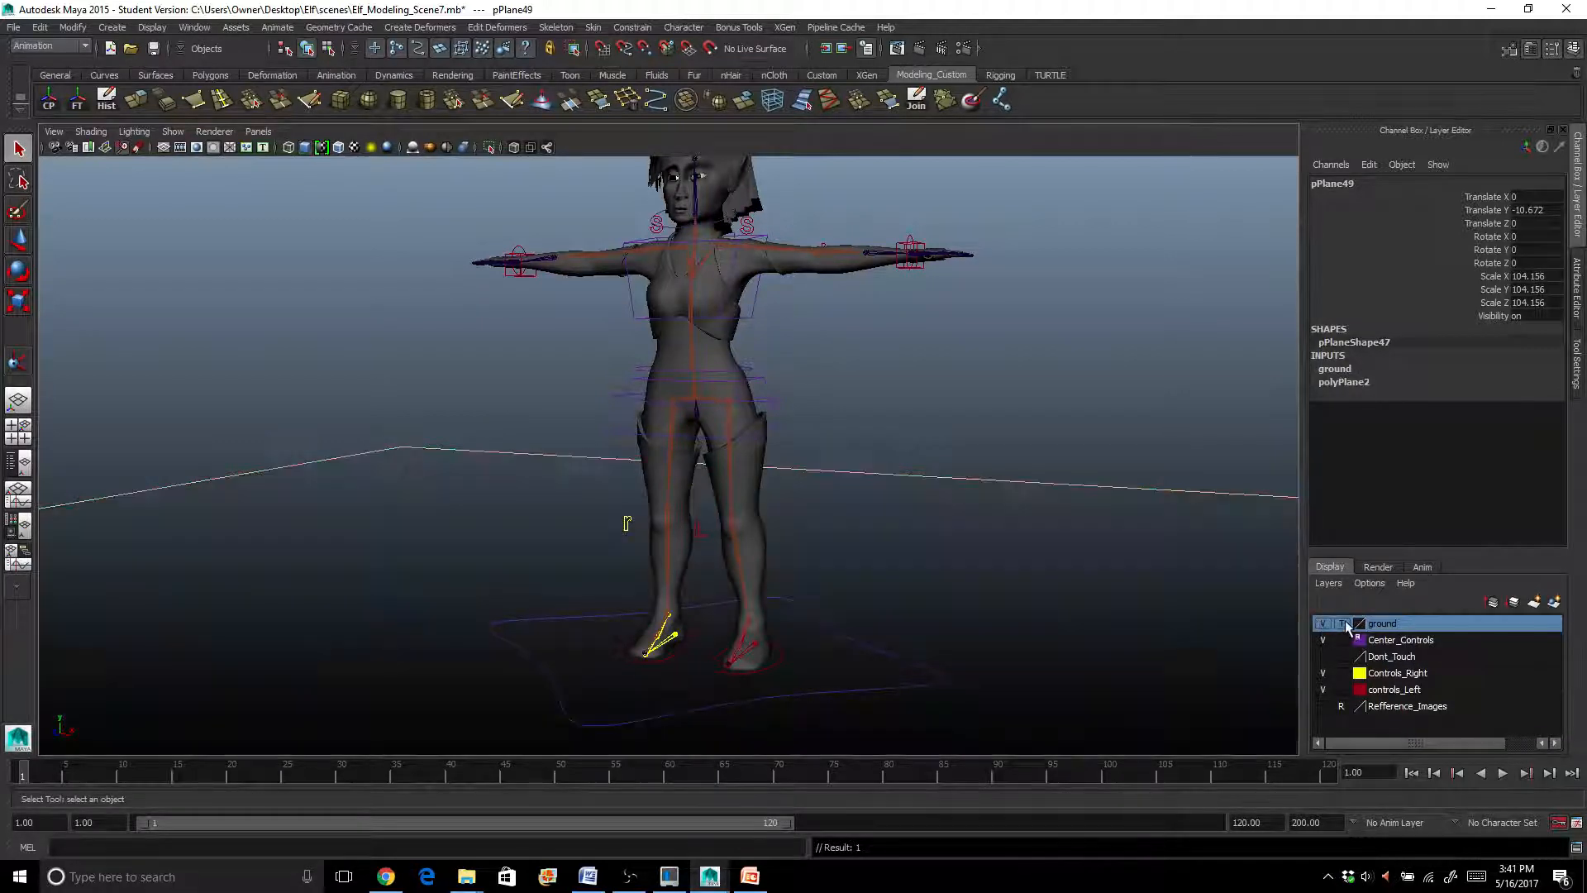
click(1341, 625)
Select the hips, left foot and right foot controls, and show the Outliner beside the perspective view
scroll(736, 563, up, 3)
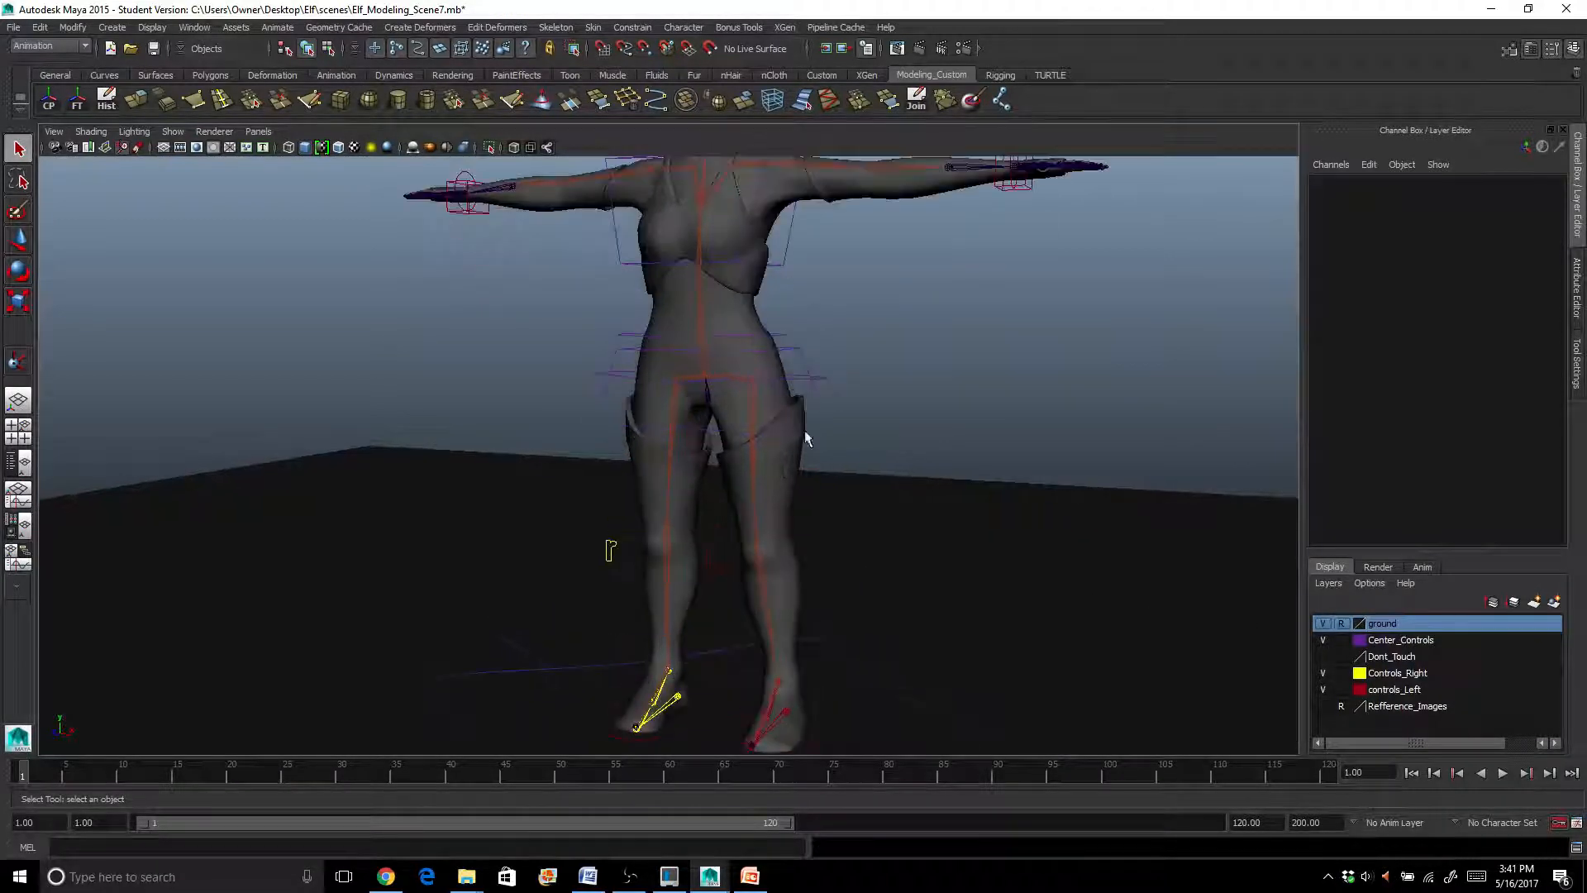
click(811, 419)
alt+middle_drag(771, 552, 782, 393)
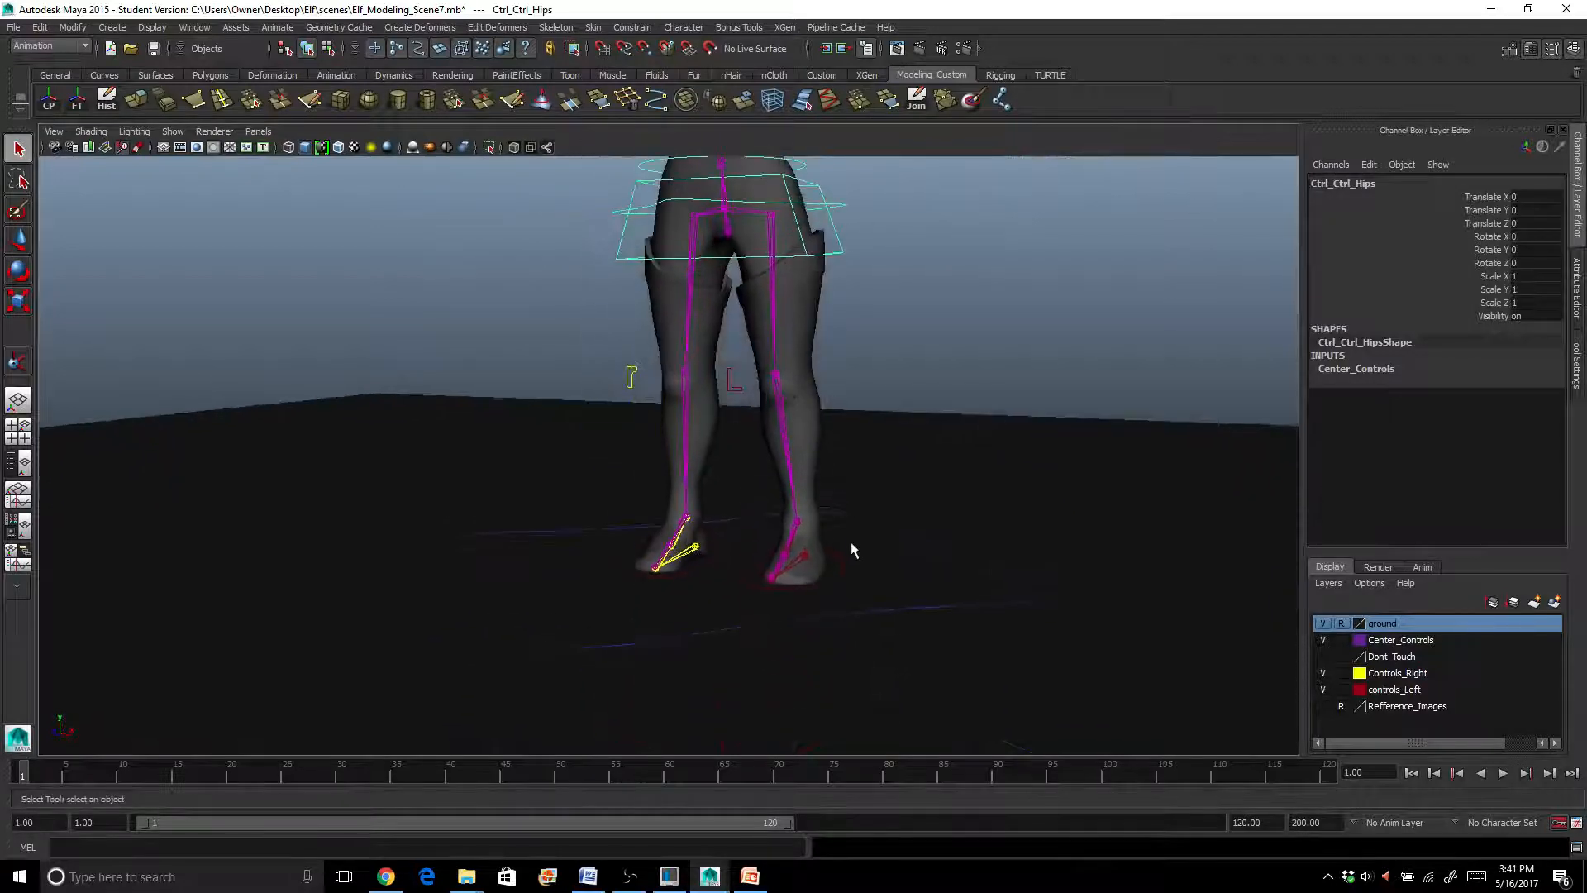
click(840, 570)
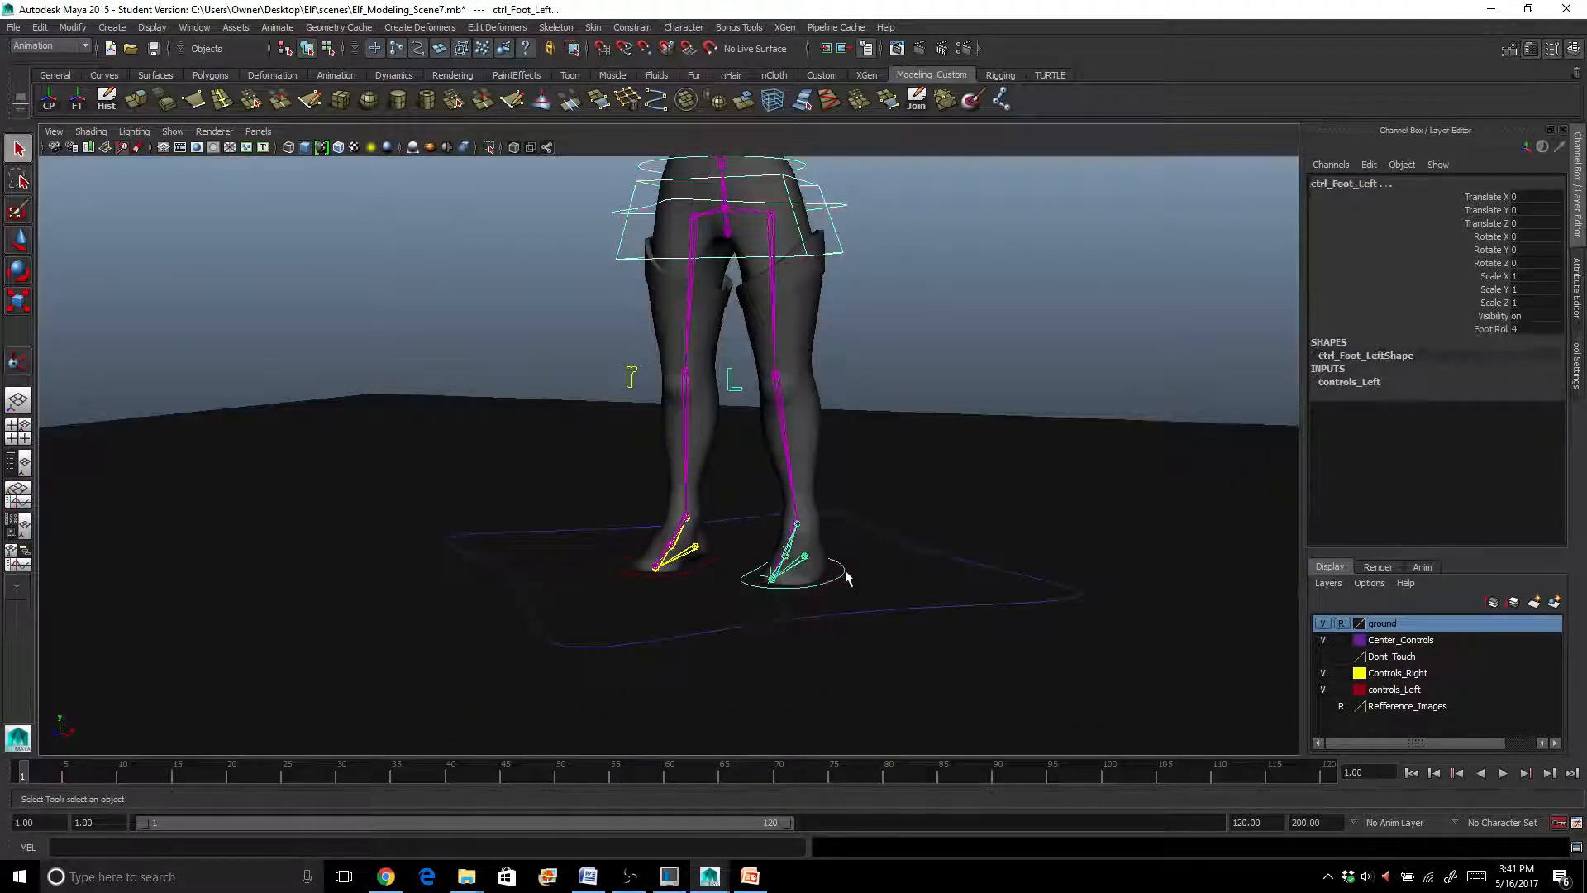
shift+click(707, 565)
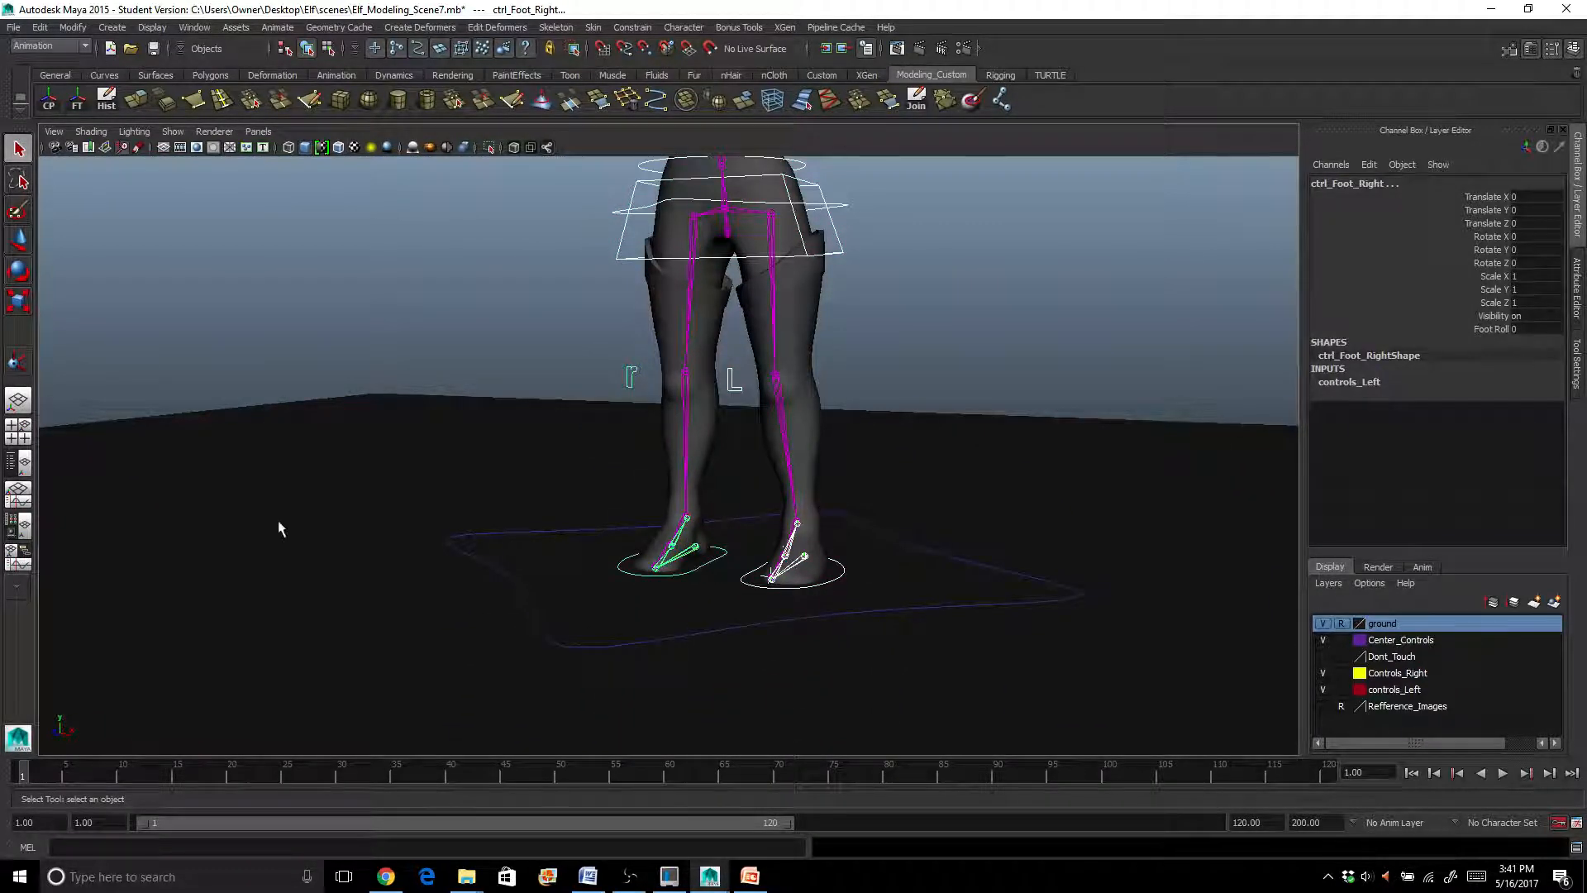
click(26, 468)
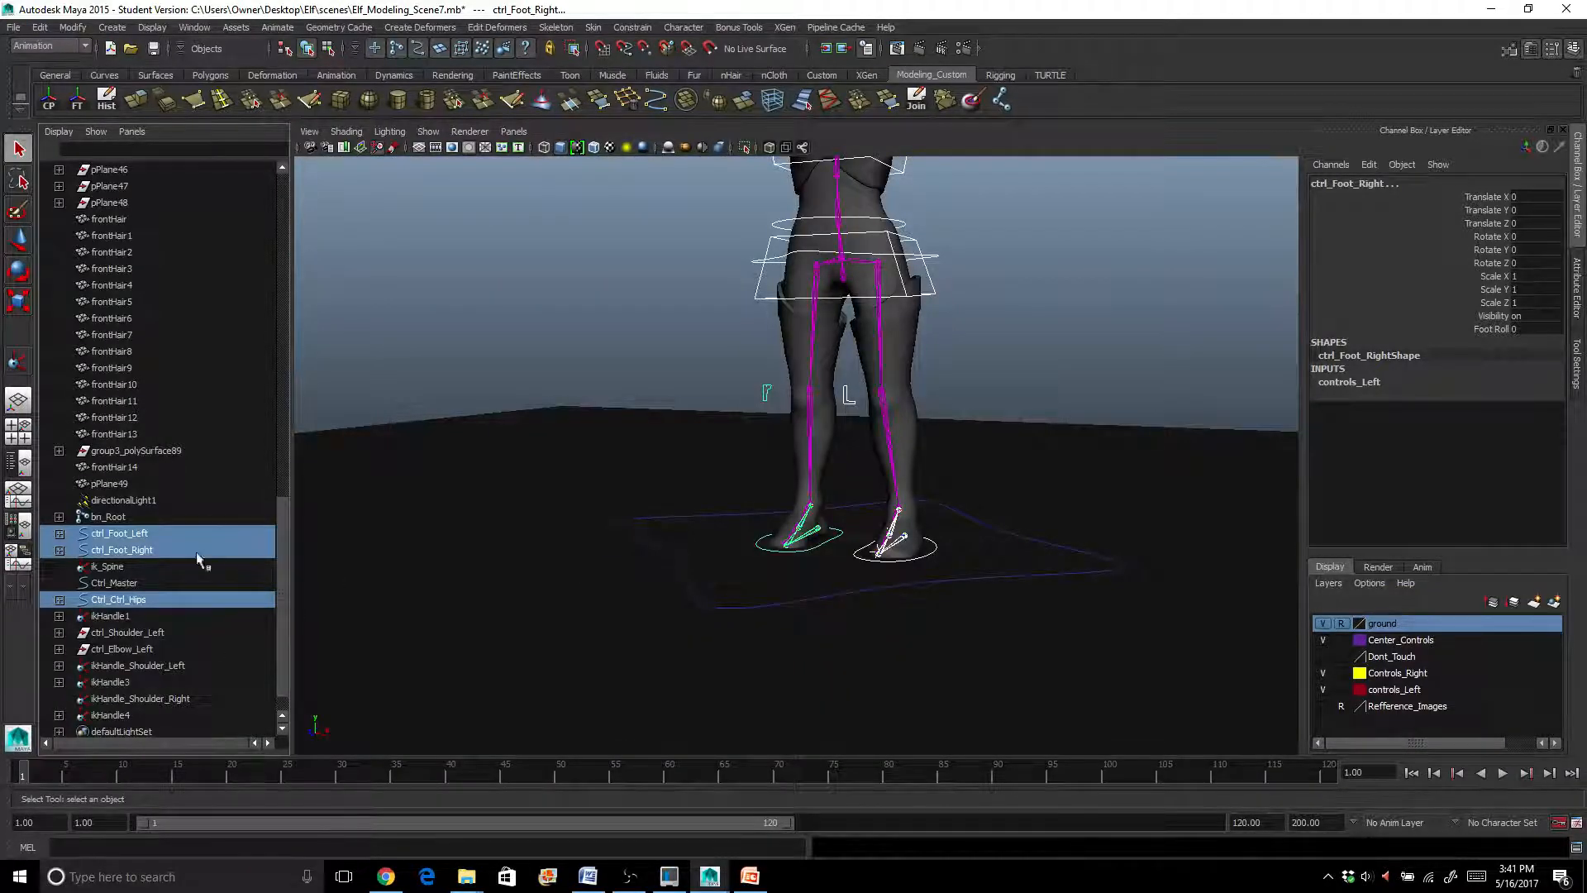
Group ctrl_Foot_Left, ctrl_Foot_Right and Ctrl_Ctrl_Hips together and name the group grp_Ctrls
click(124, 533)
ctrl+click(126, 550)
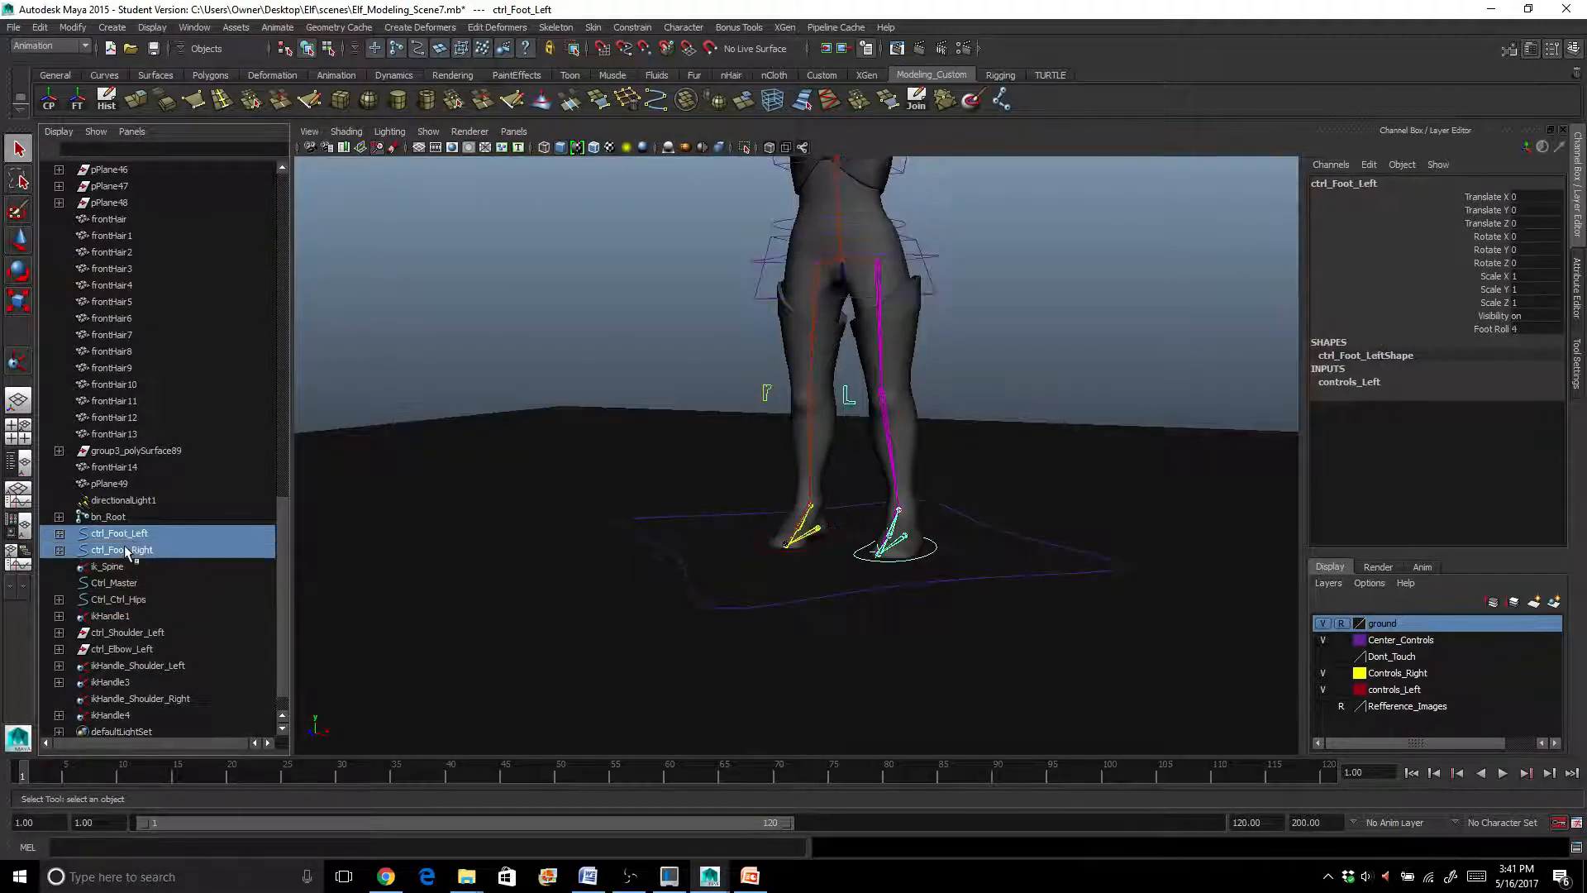
ctrl+click(120, 600)
key(ctrl+g)
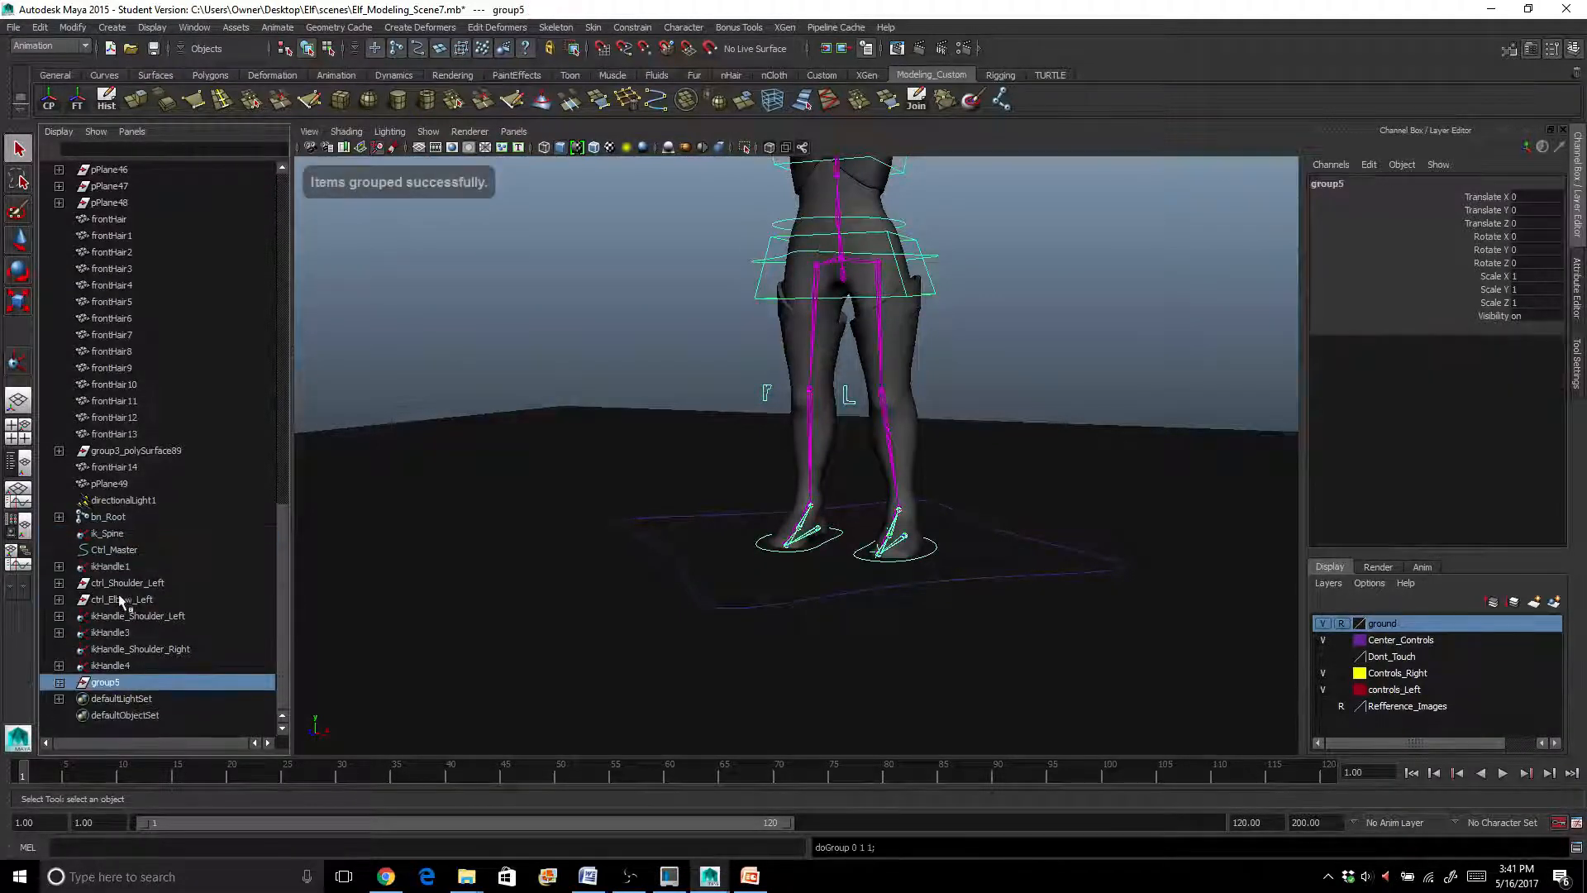
double_click(110, 685)
text(gr)
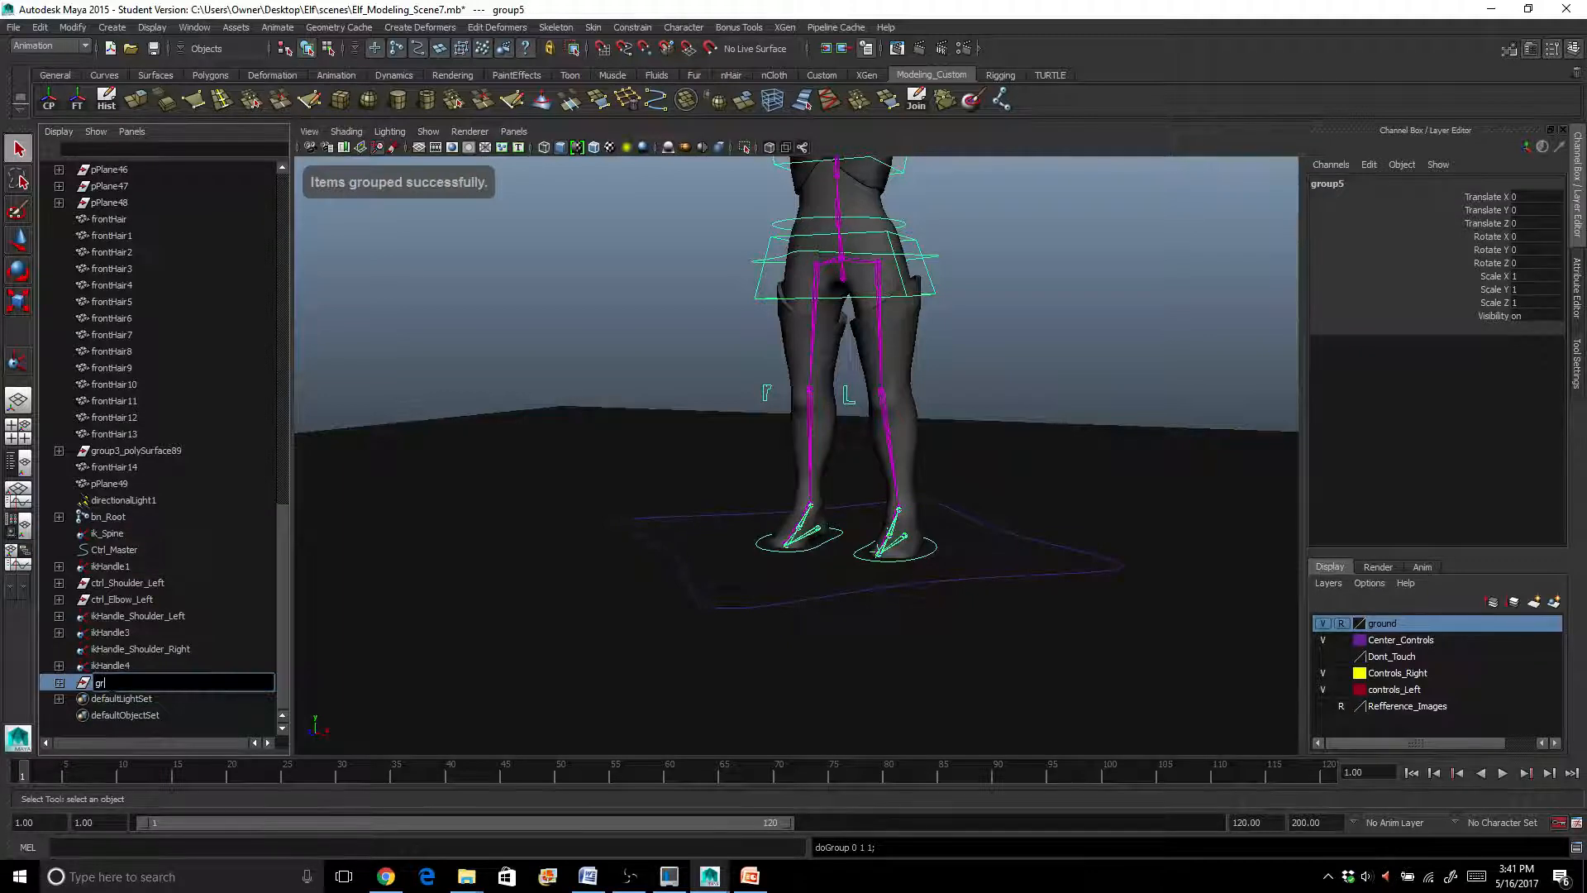
text(p_Ctrls)
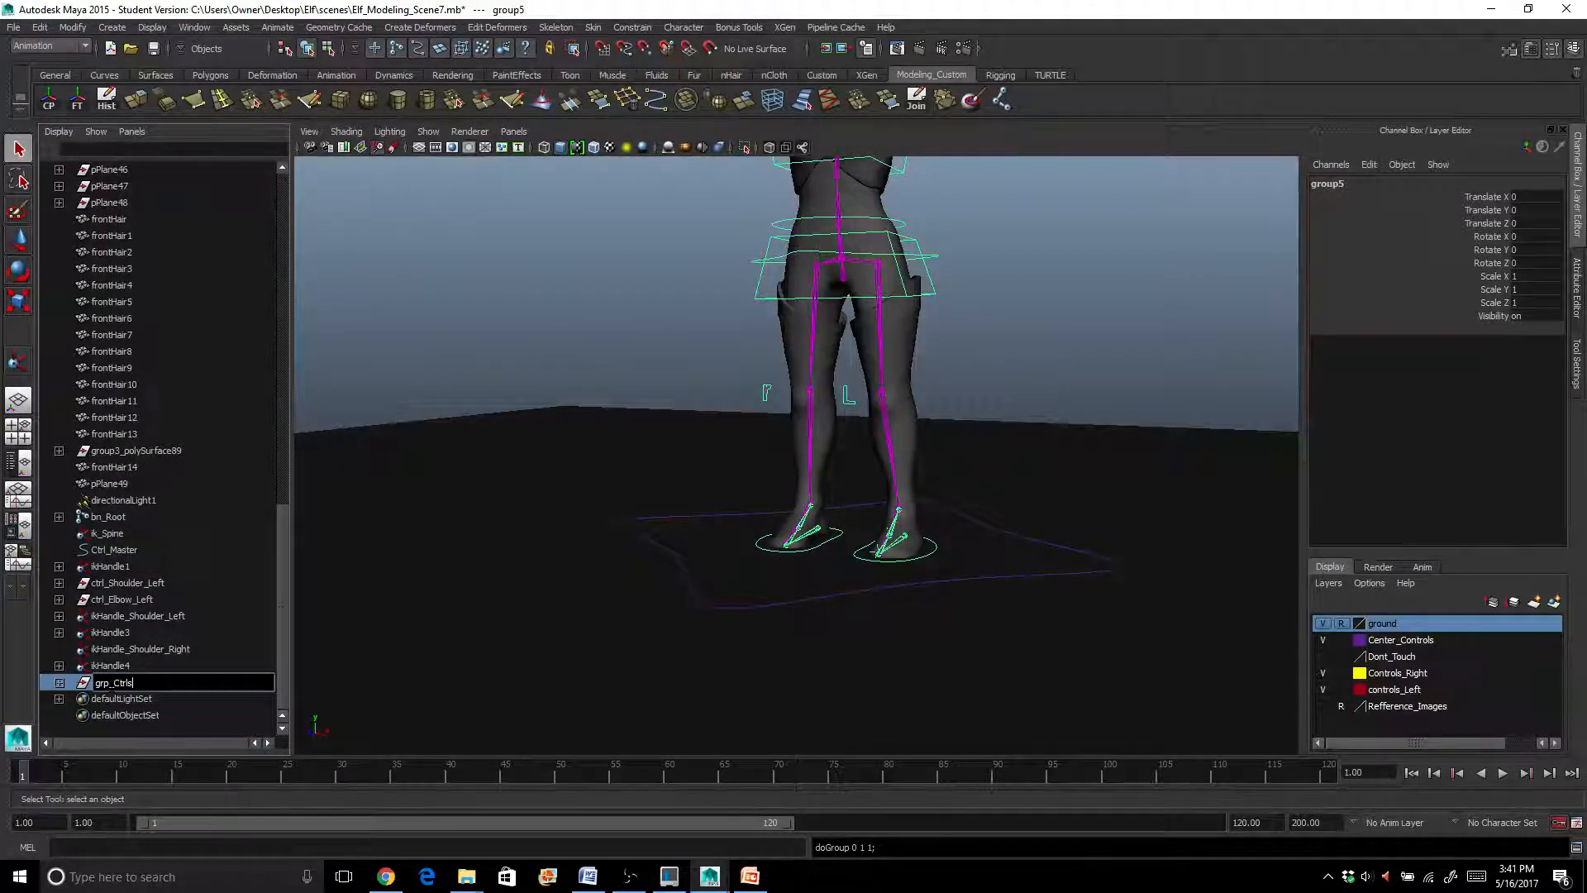
key(Return)
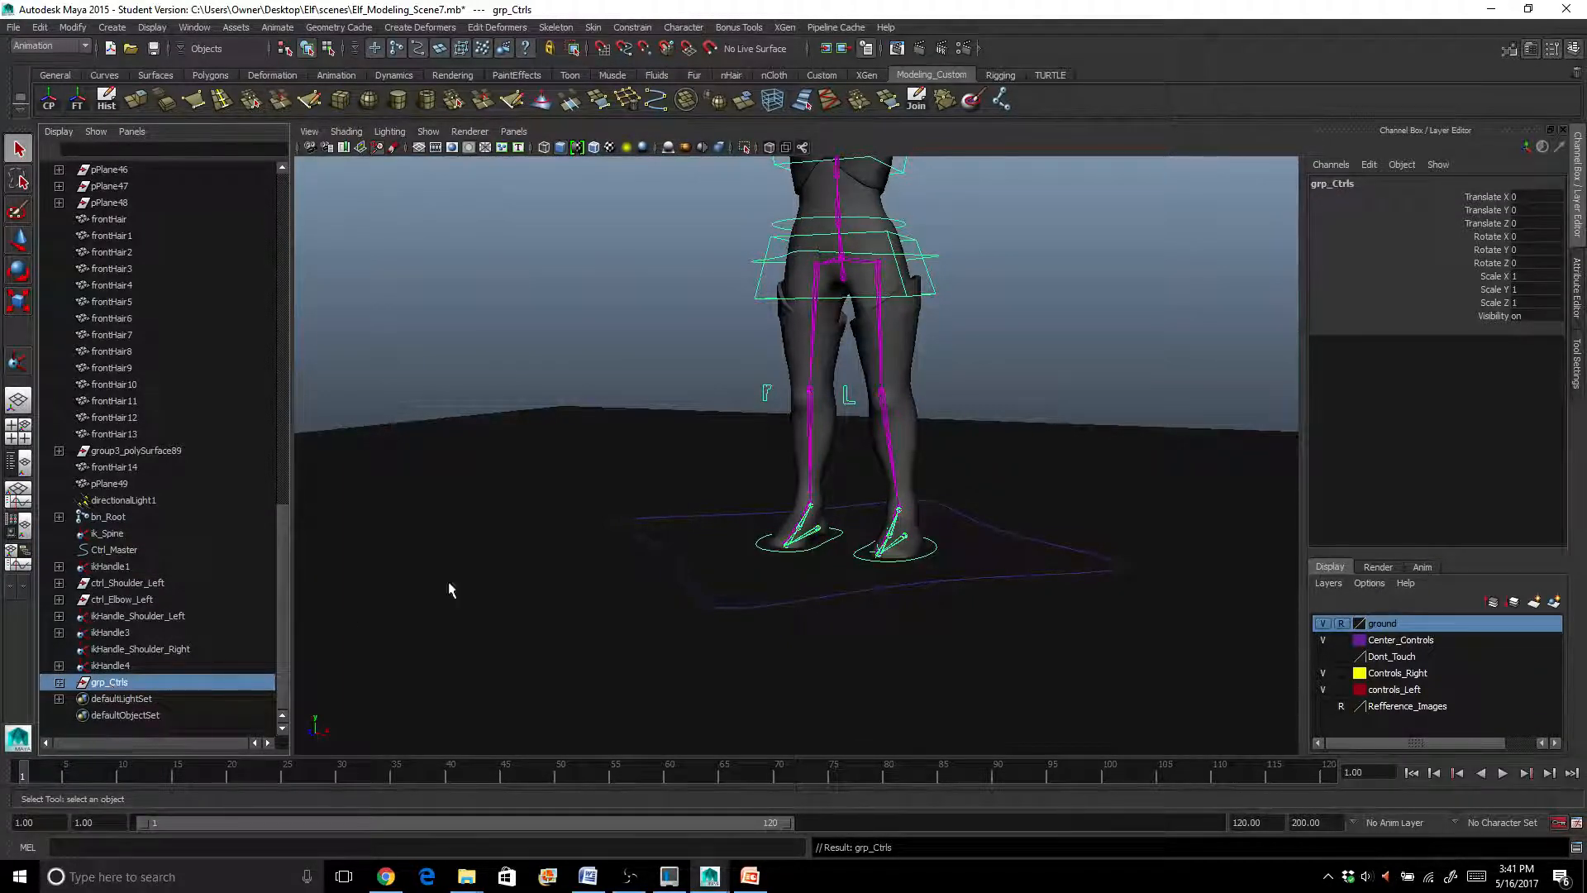
Constrain grp_Ctrls to Ctrl_Master with a Parent constraint and a Scale constraint
scroll(694, 518, down, 5)
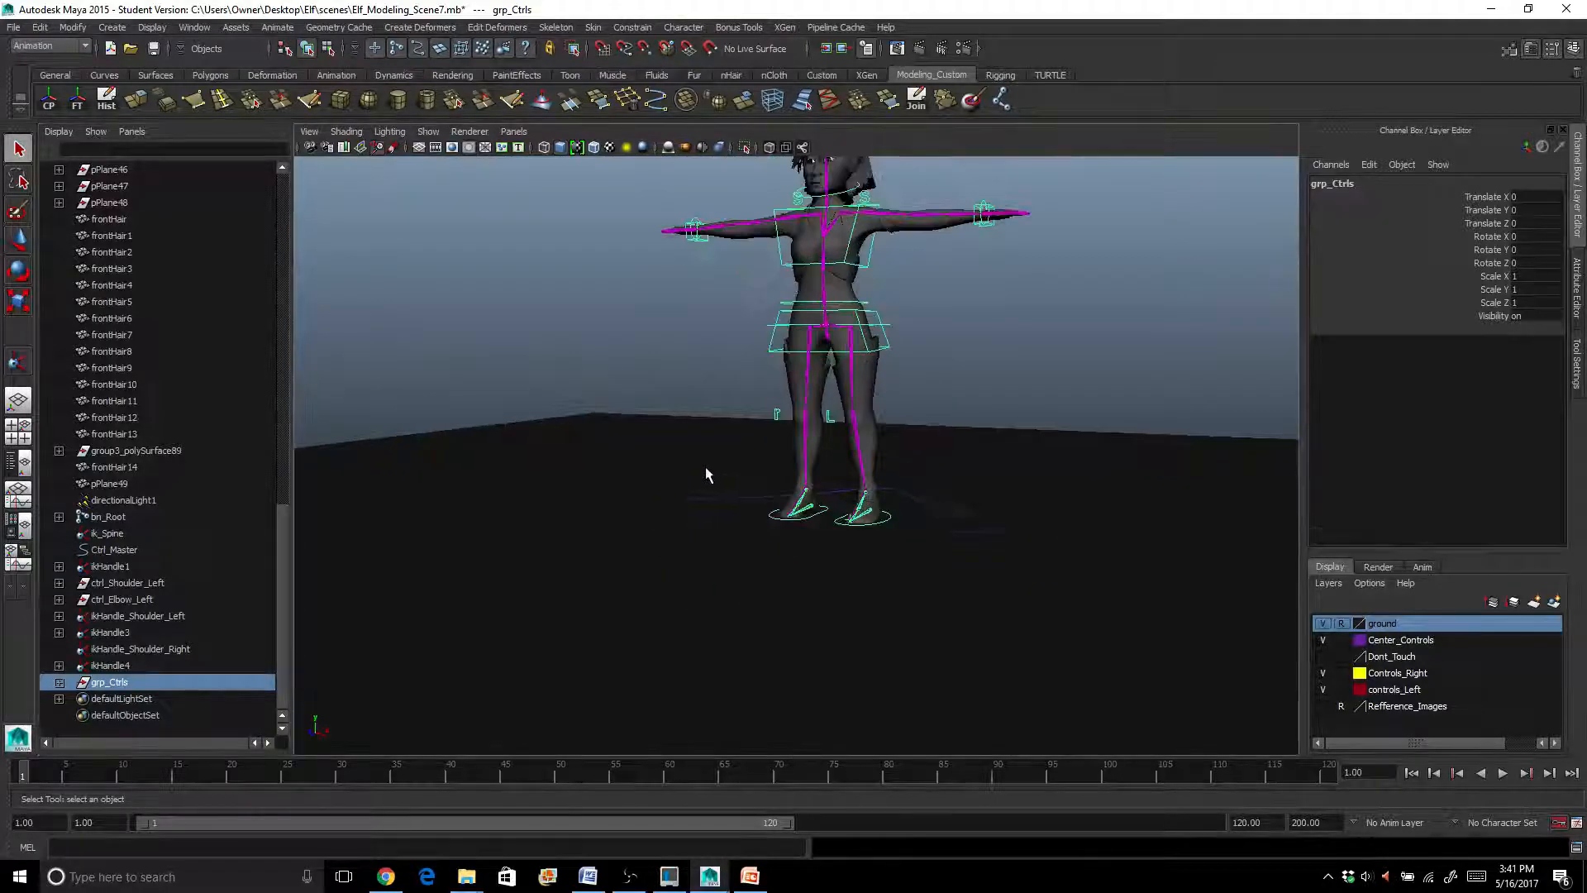
alt+middle_drag(706, 468, 644, 563)
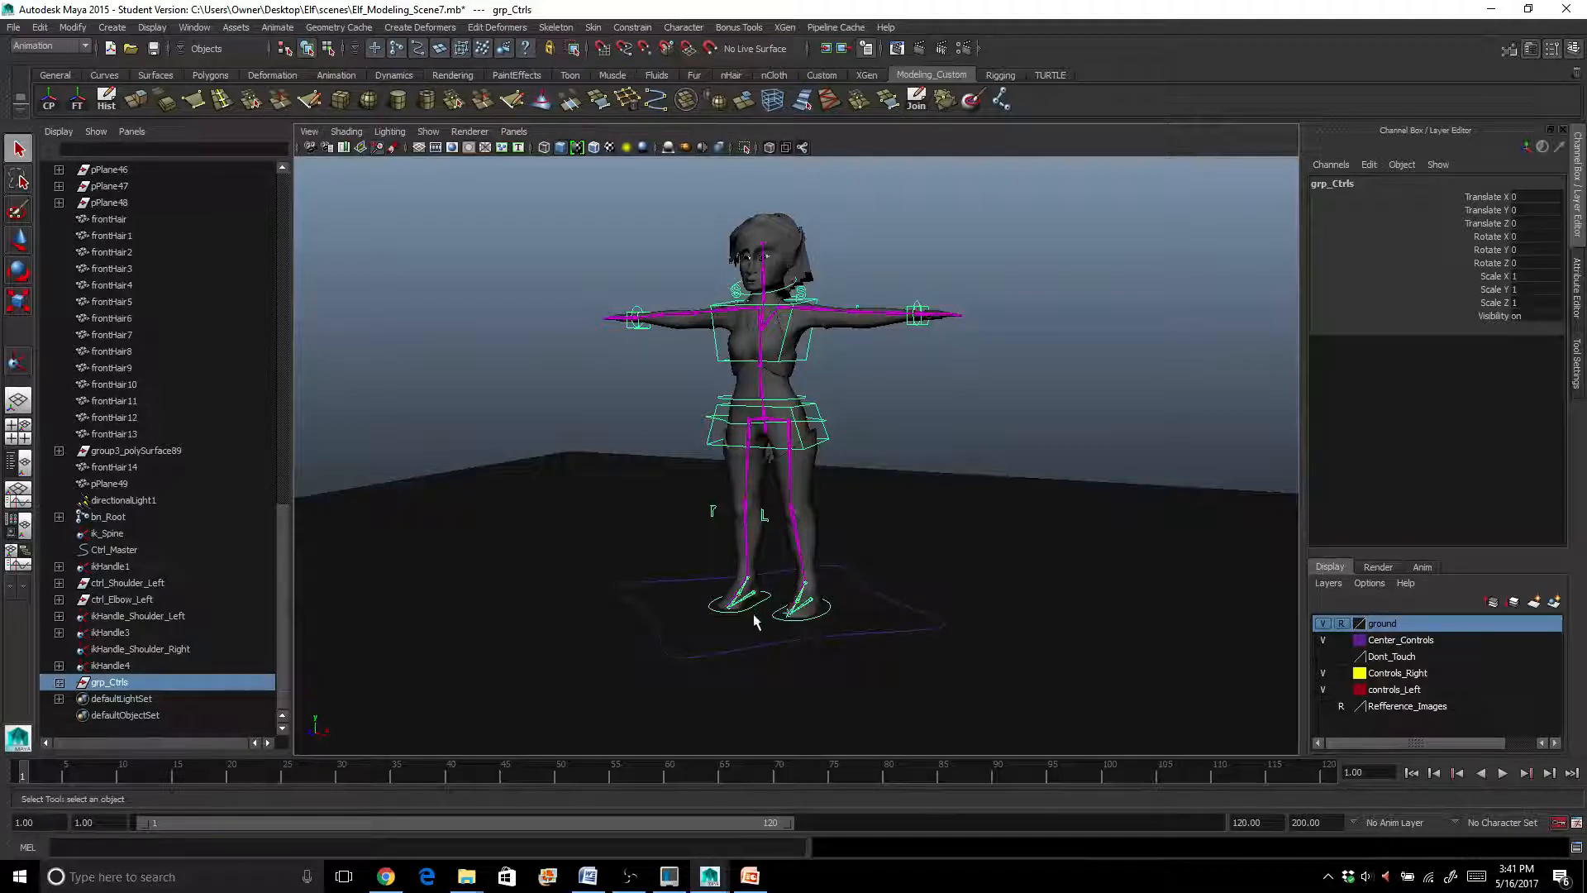
click(105, 550)
ctrl+click(110, 682)
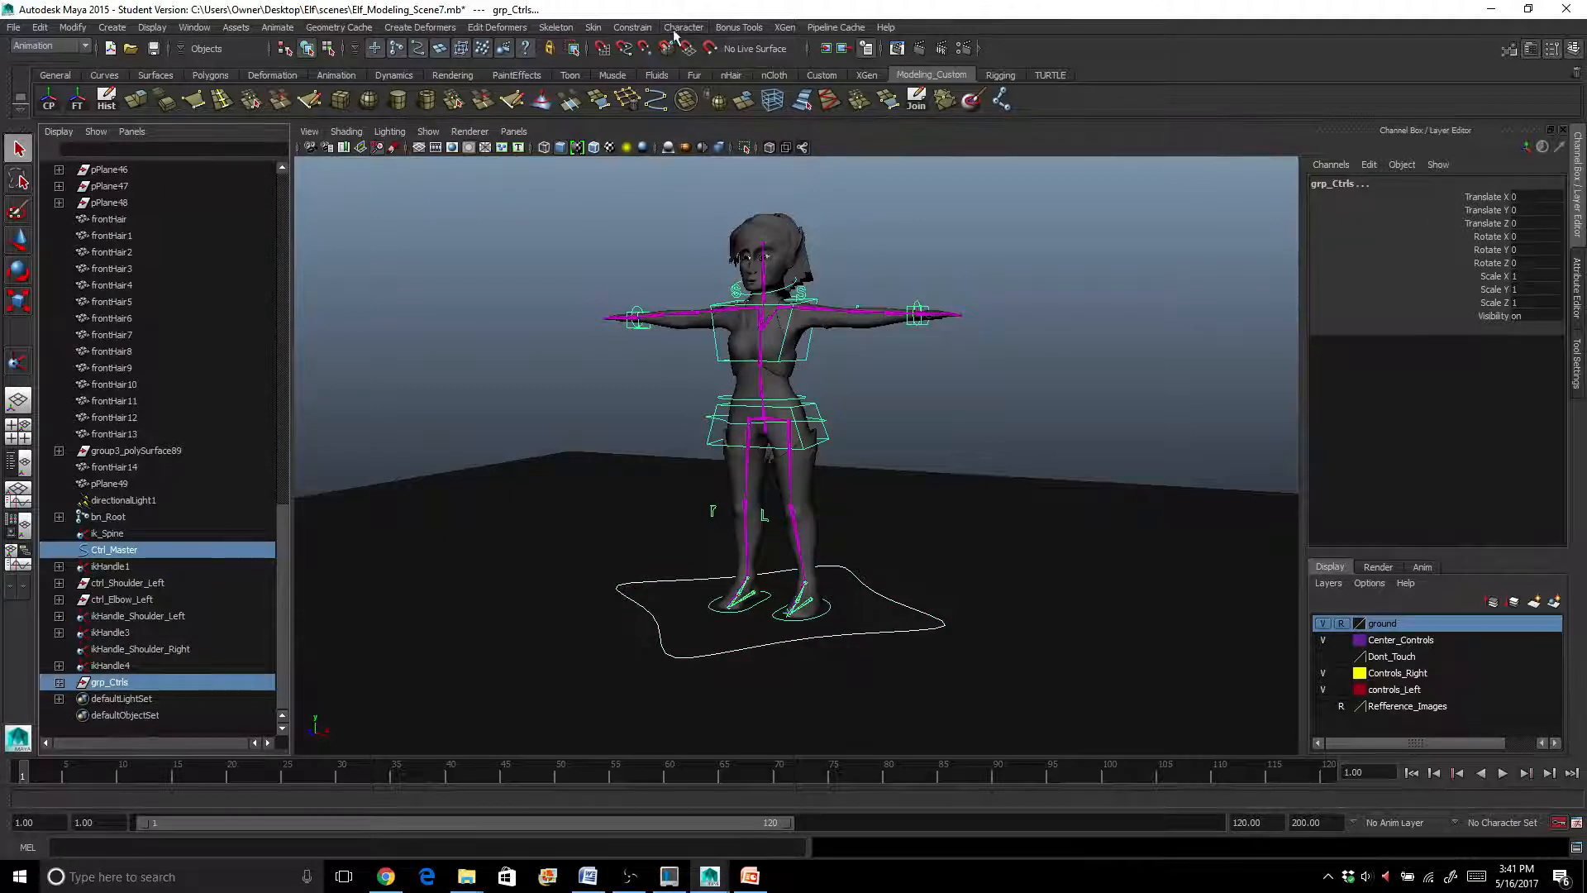
click(643, 29)
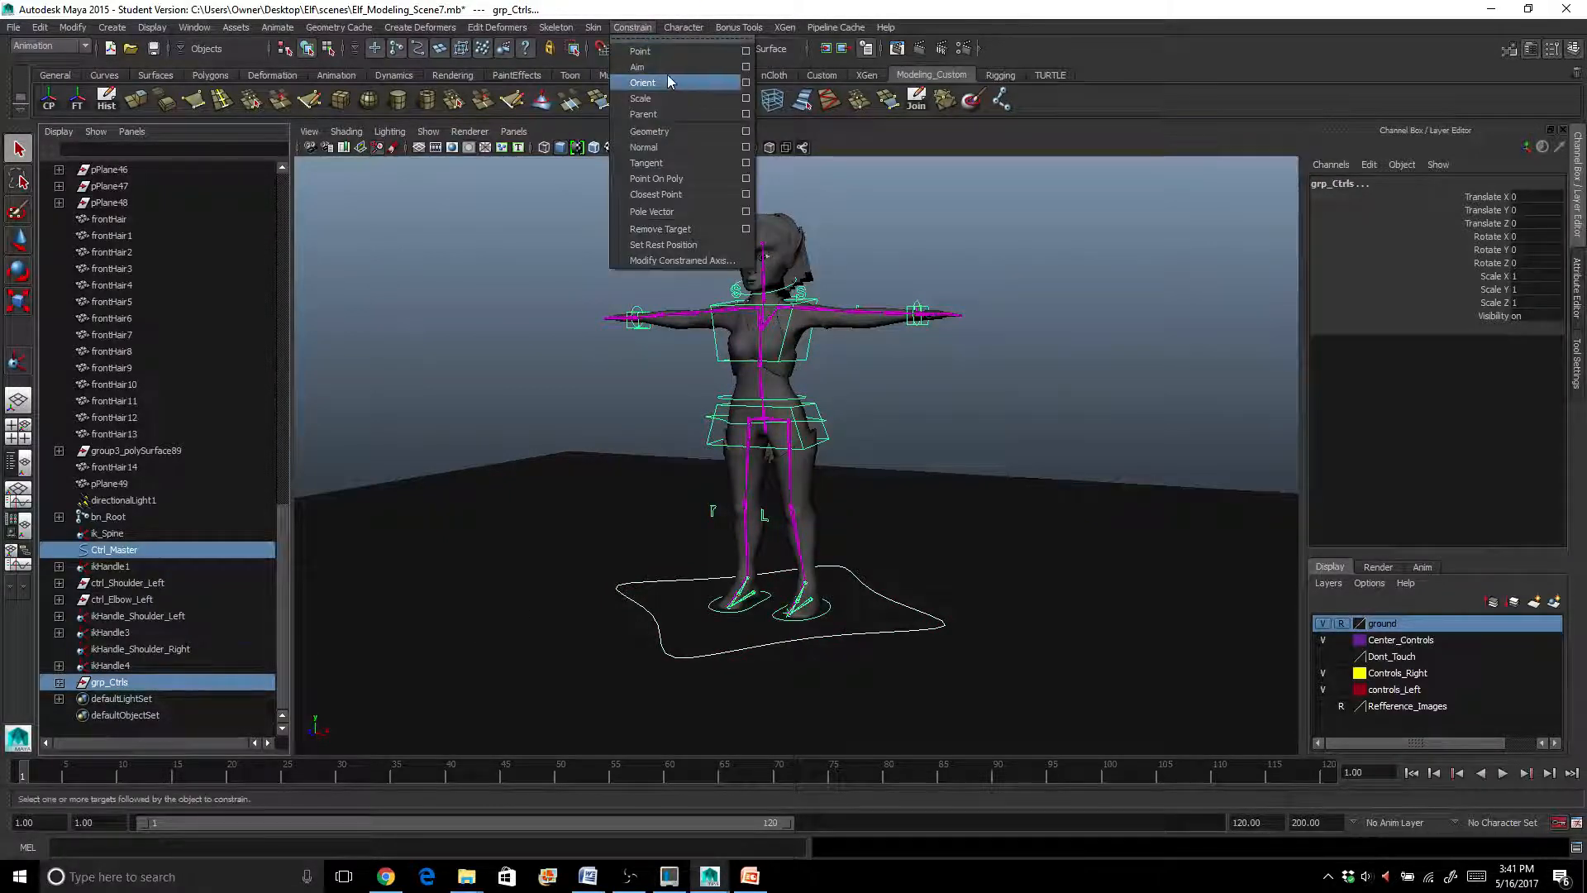
click(645, 114)
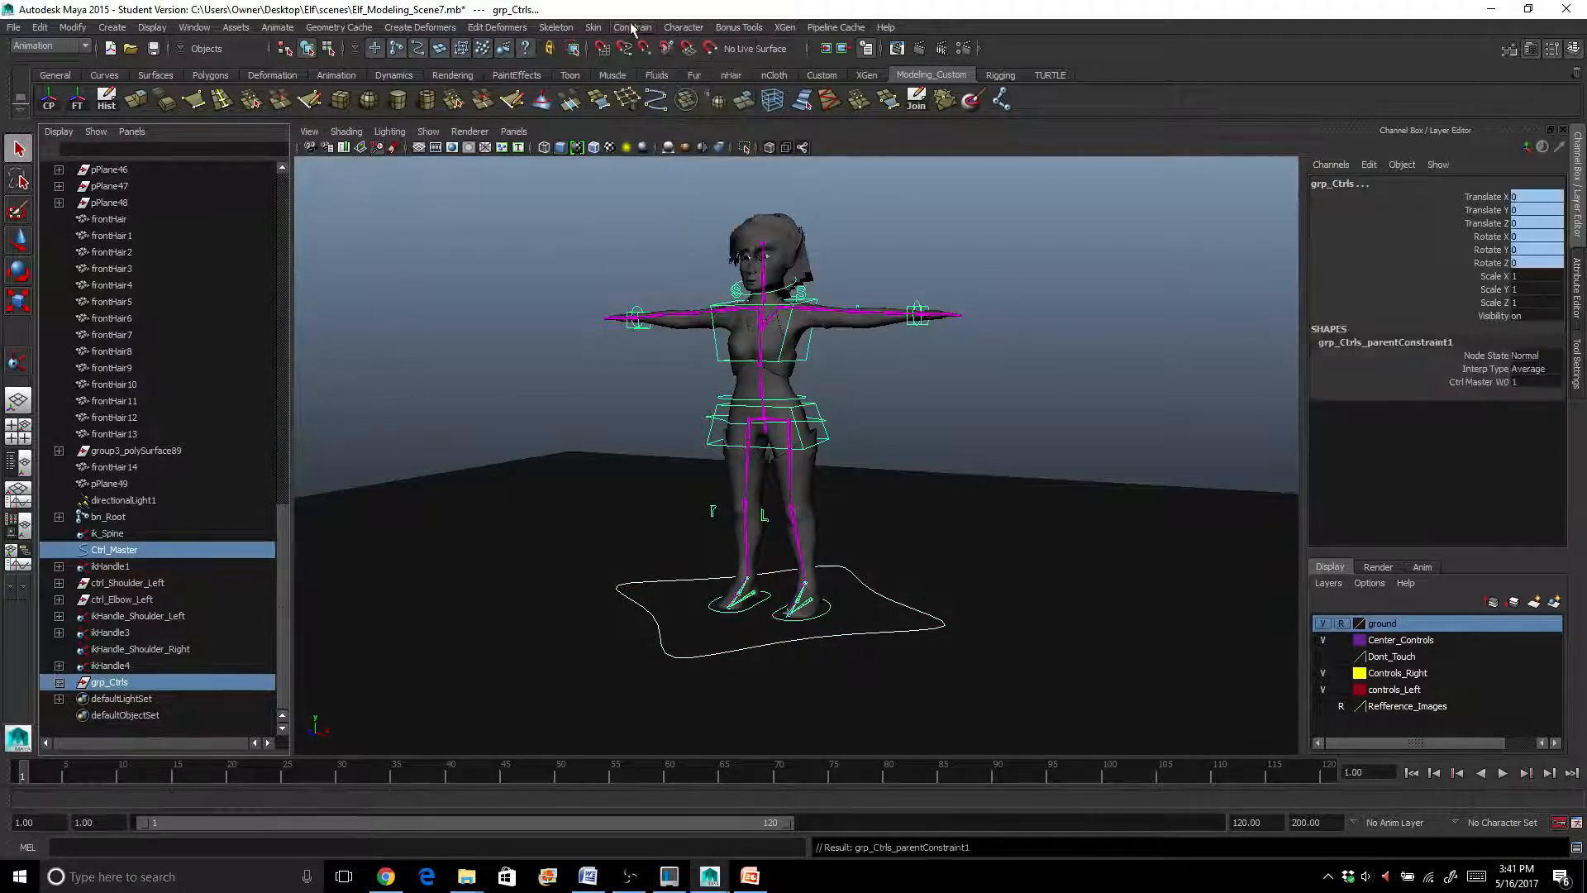
click(633, 28)
click(661, 99)
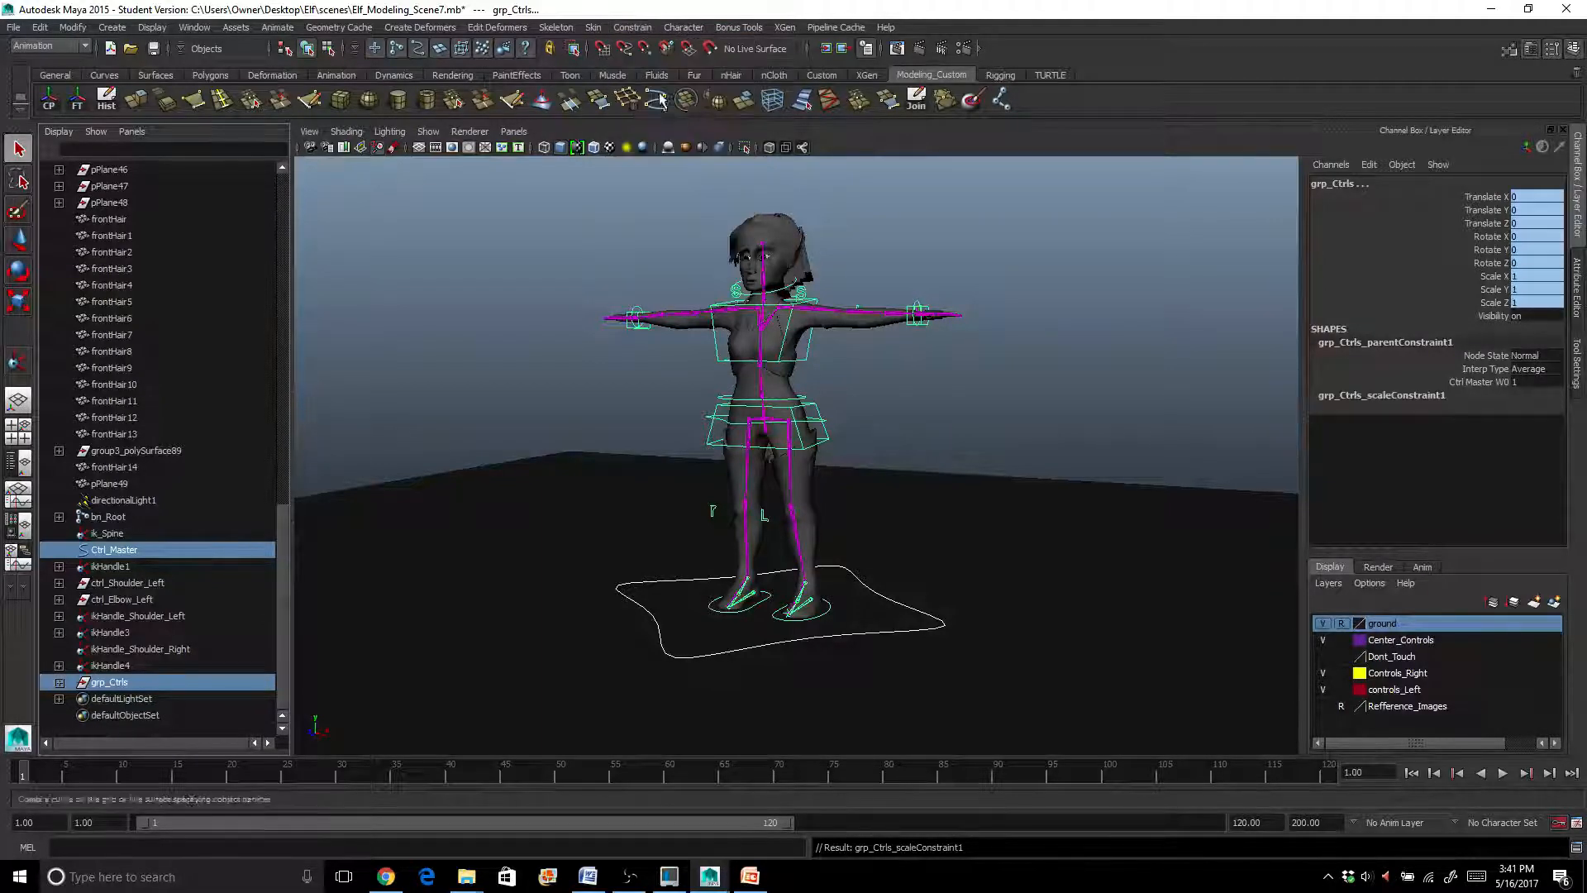
Test-scale the Ctrl_Master curve uniformly to check how the grouped controls follow, and undo the scaling
scroll(847, 588, up, 3)
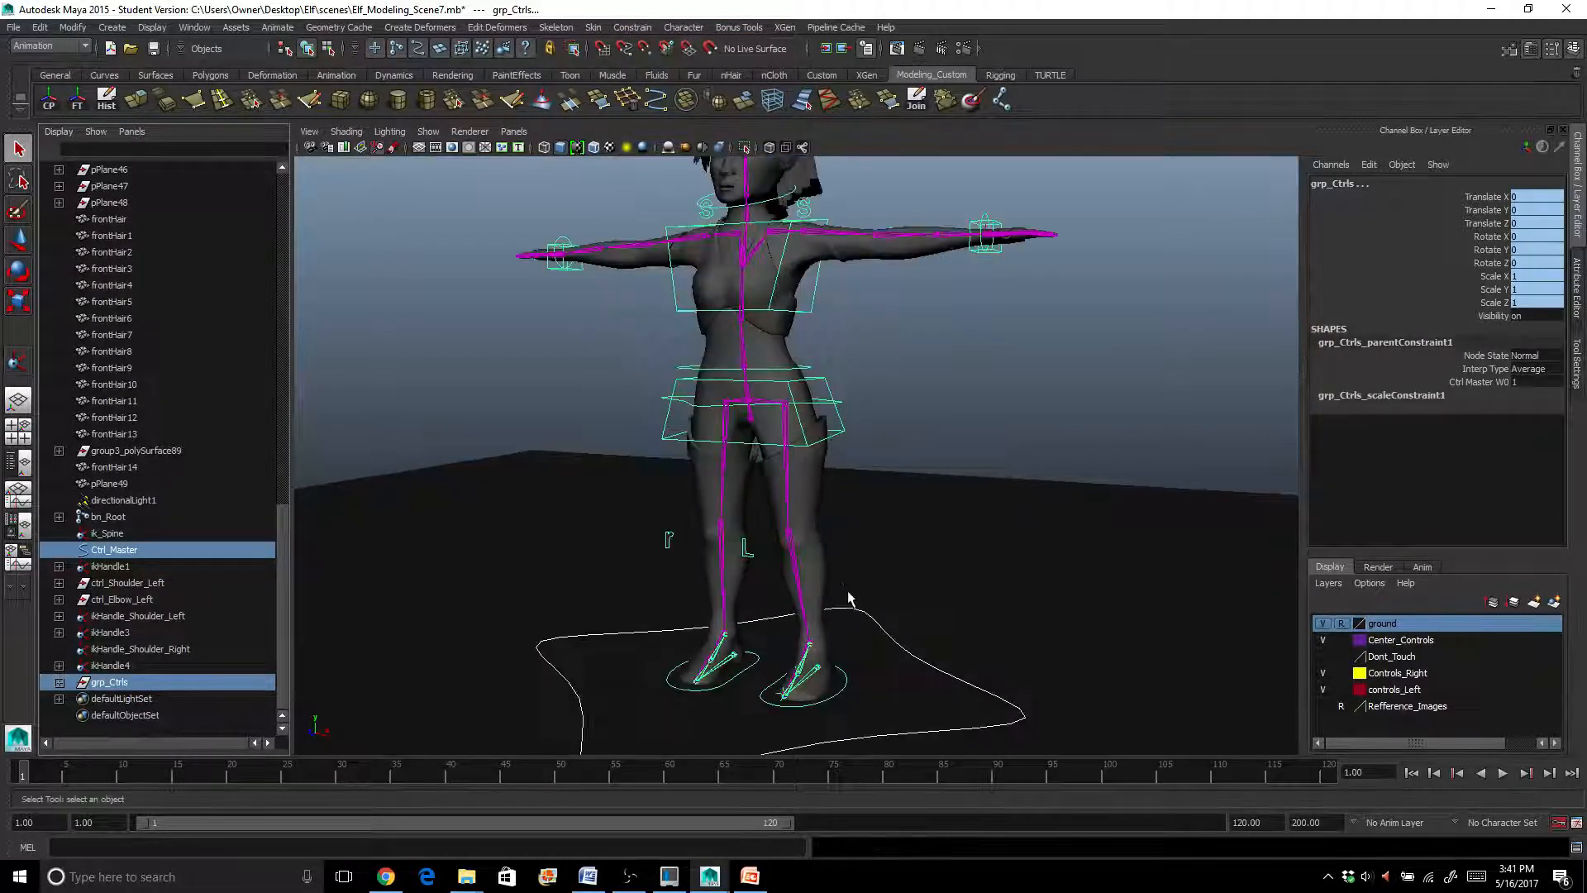
click(899, 647)
scroll(836, 623, down, 3)
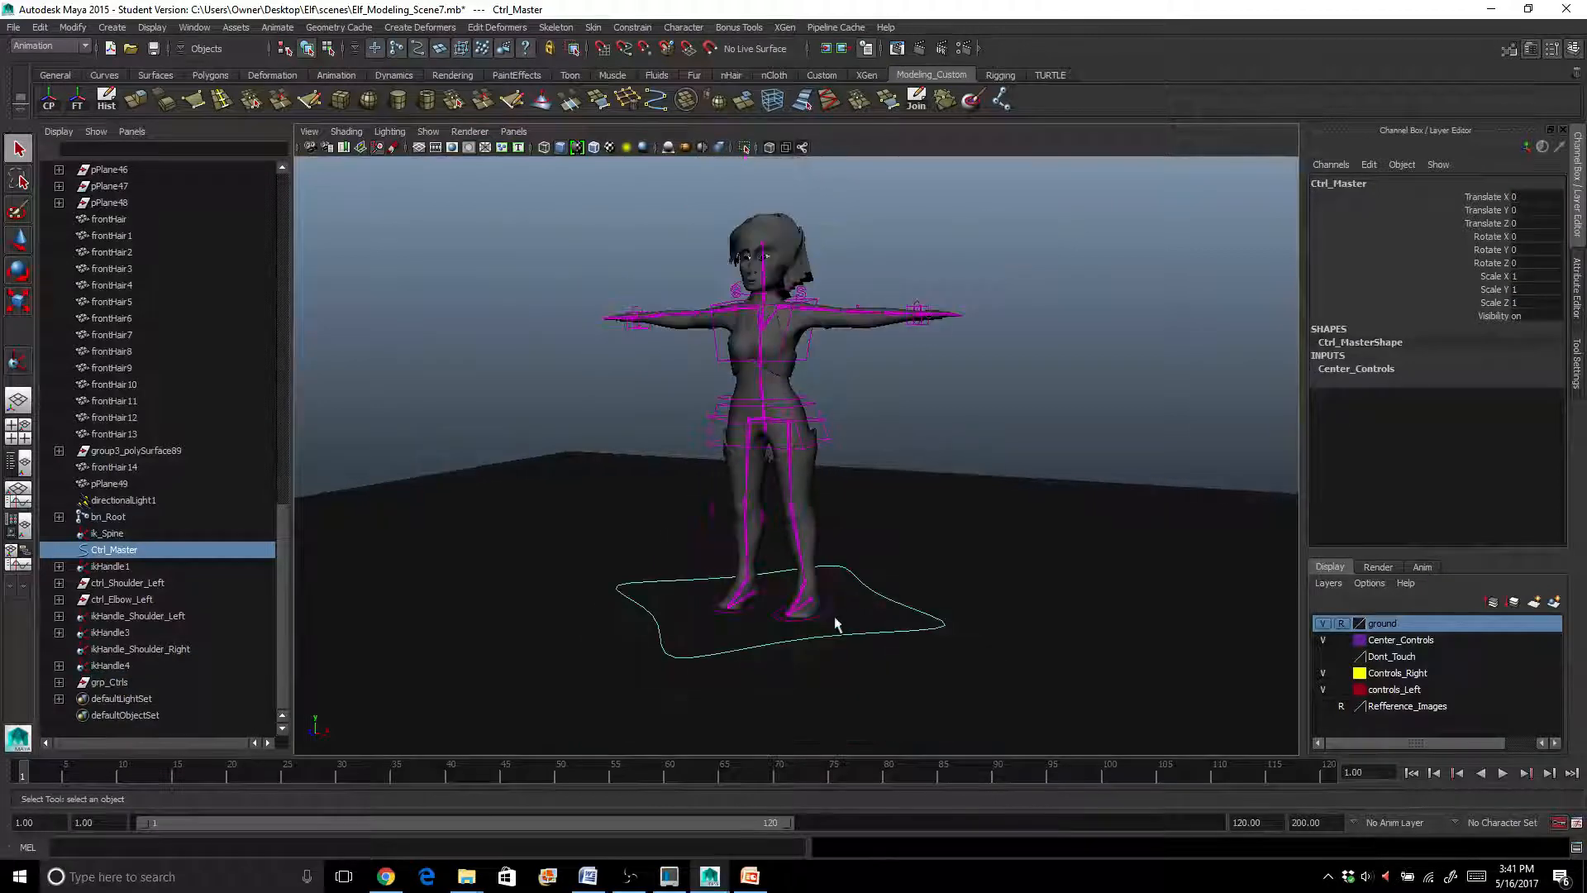
key(r)
drag(770, 605, 676, 587)
key(ctrl+z)
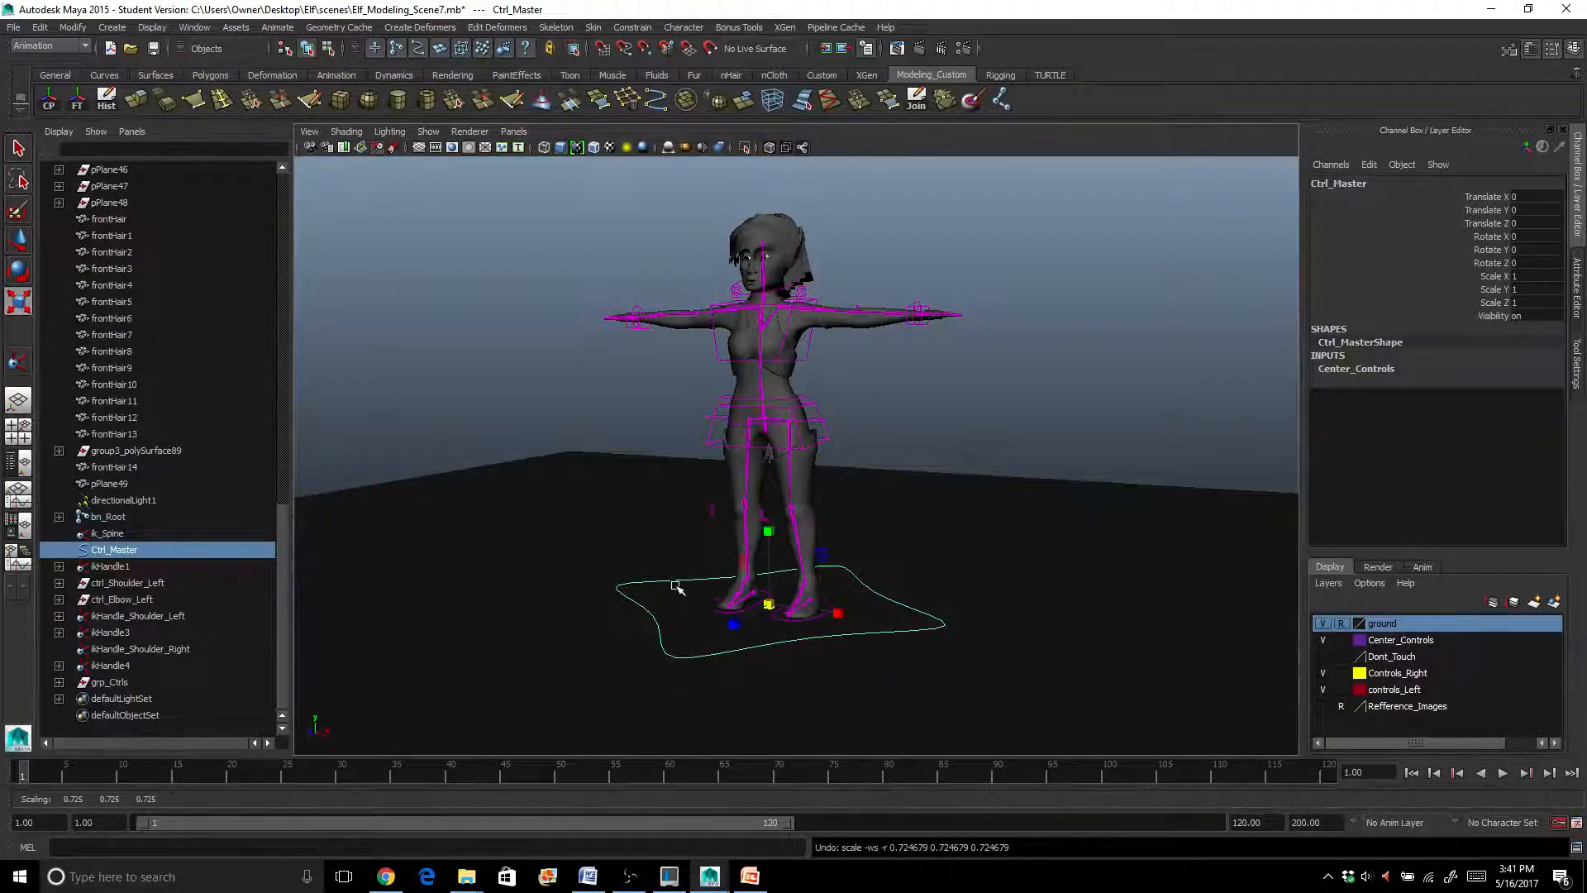
Group the bn_Root joint on its own and name the group grp_root
scroll(577, 557, down, 2)
scroll(578, 557, up, 8)
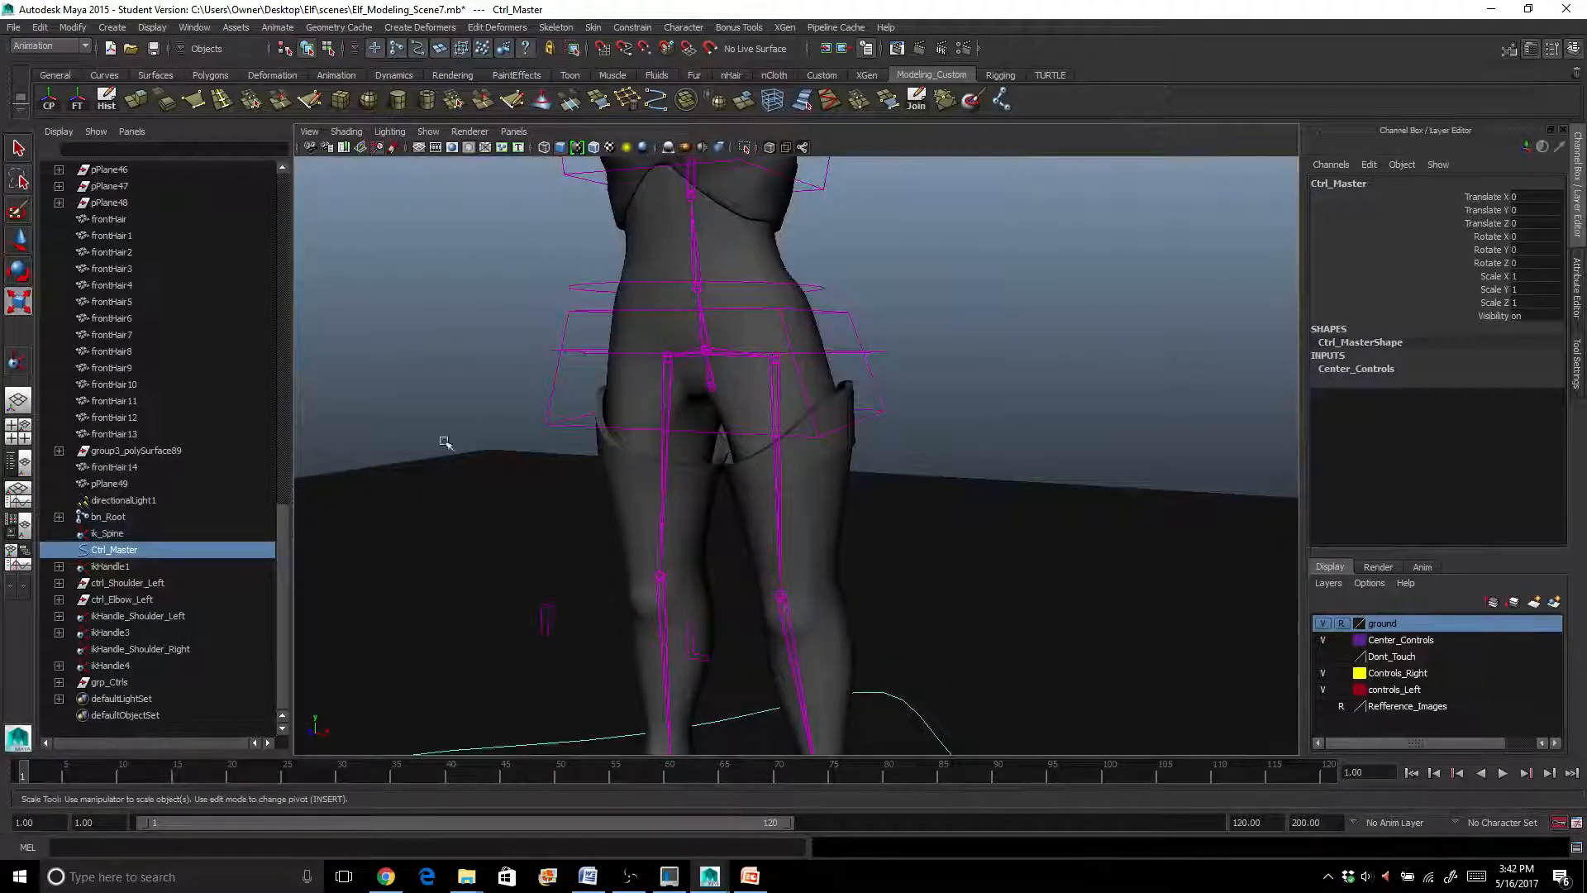
scroll(436, 478, down, 1)
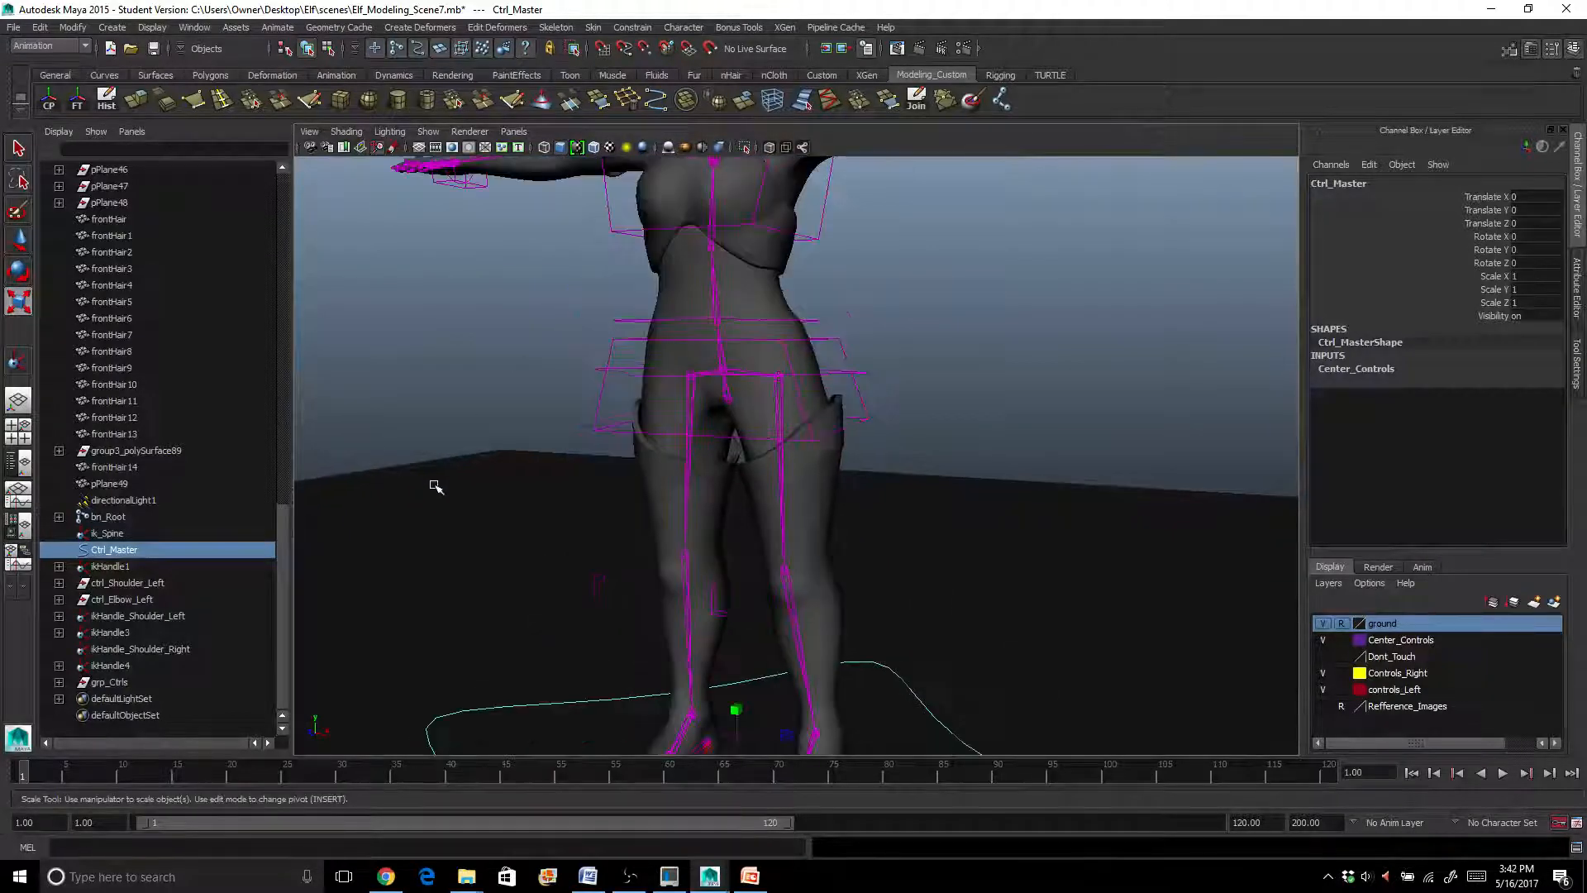
click(724, 403)
scroll(676, 466, down, 2)
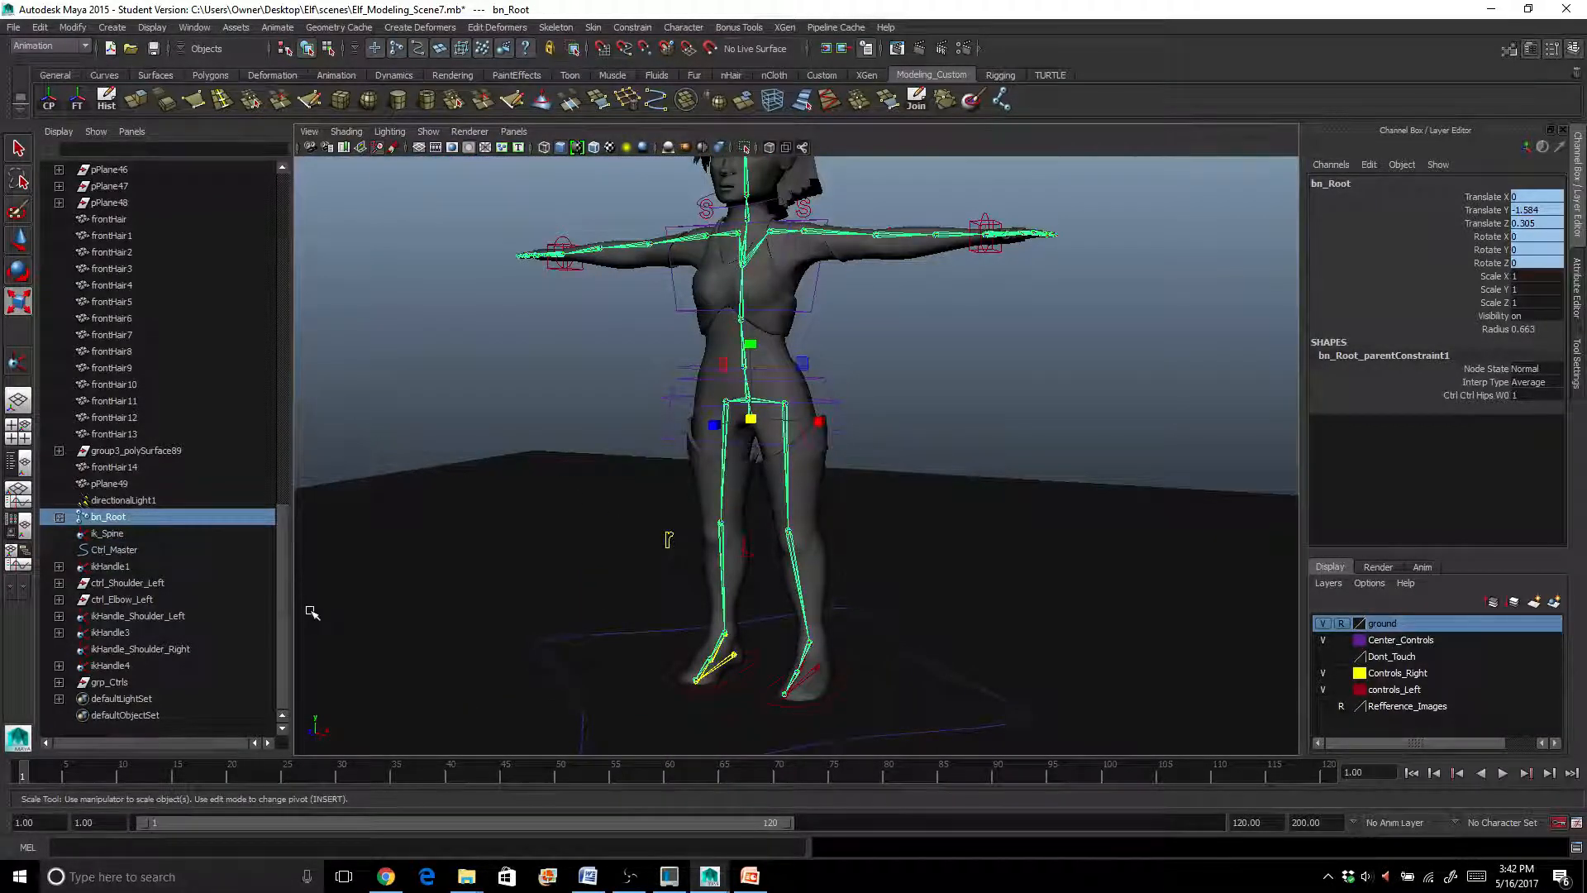
key(ctrl+g)
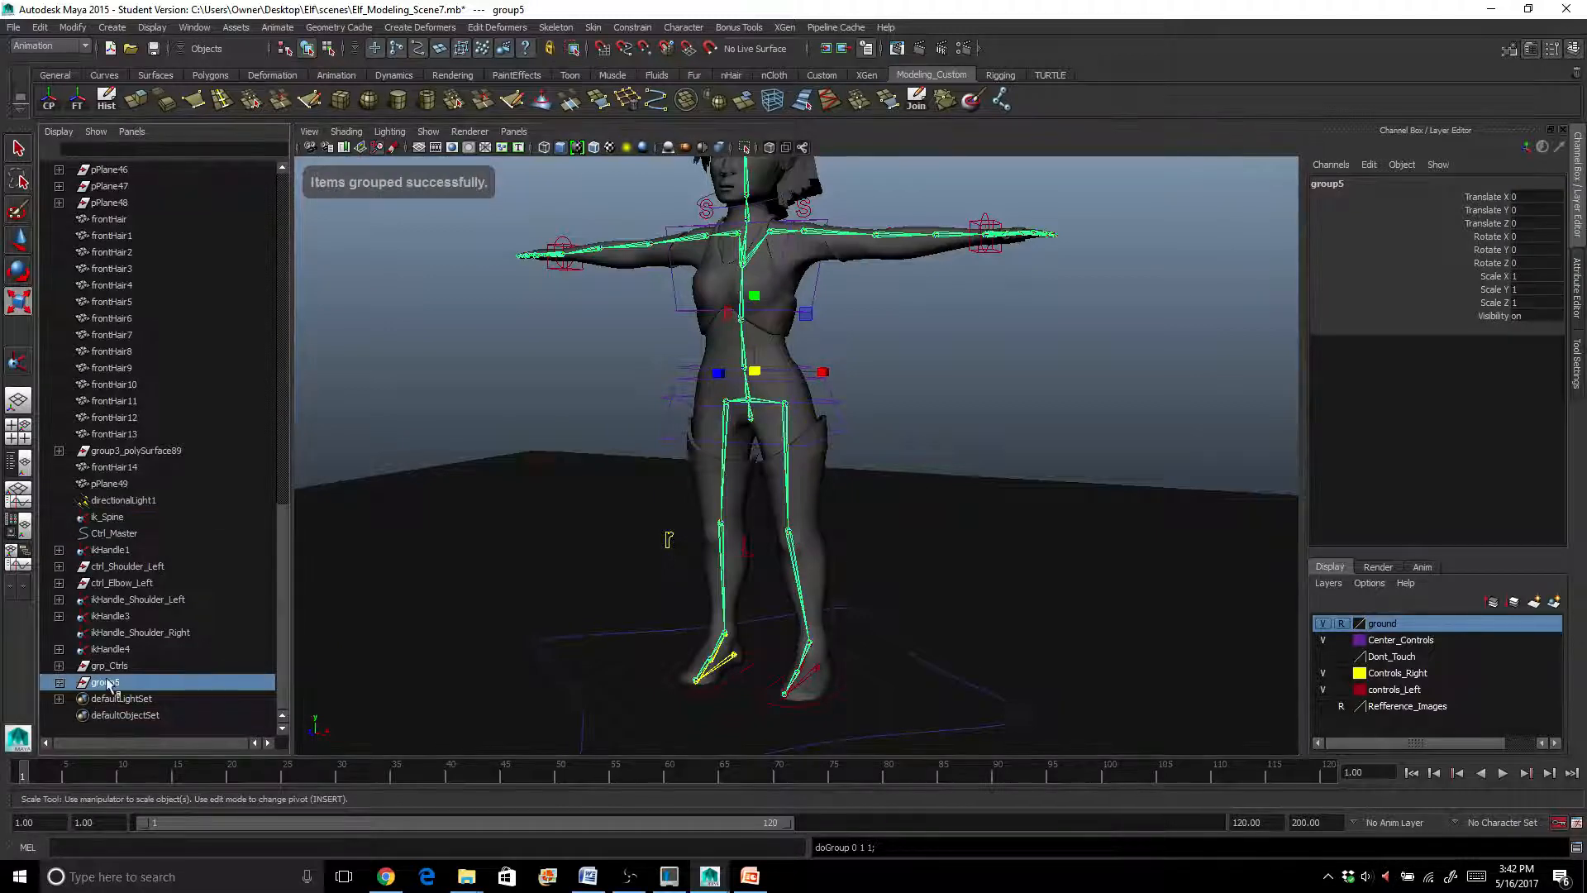
double_click(108, 683)
text(brb)
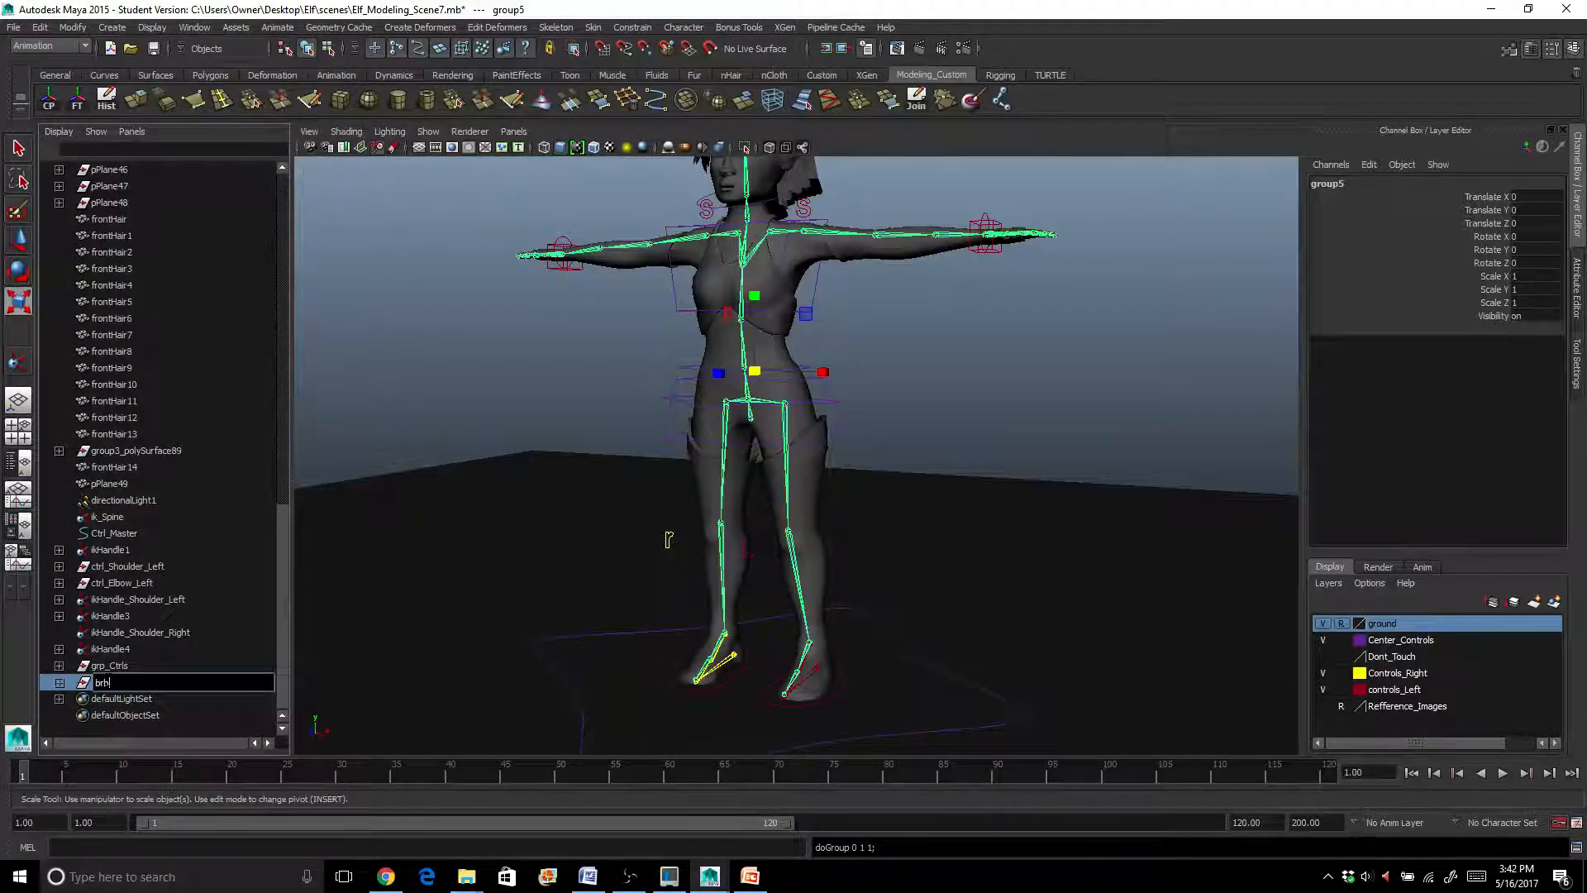
key(BackSpace)
text(grp_root)
key(Return)
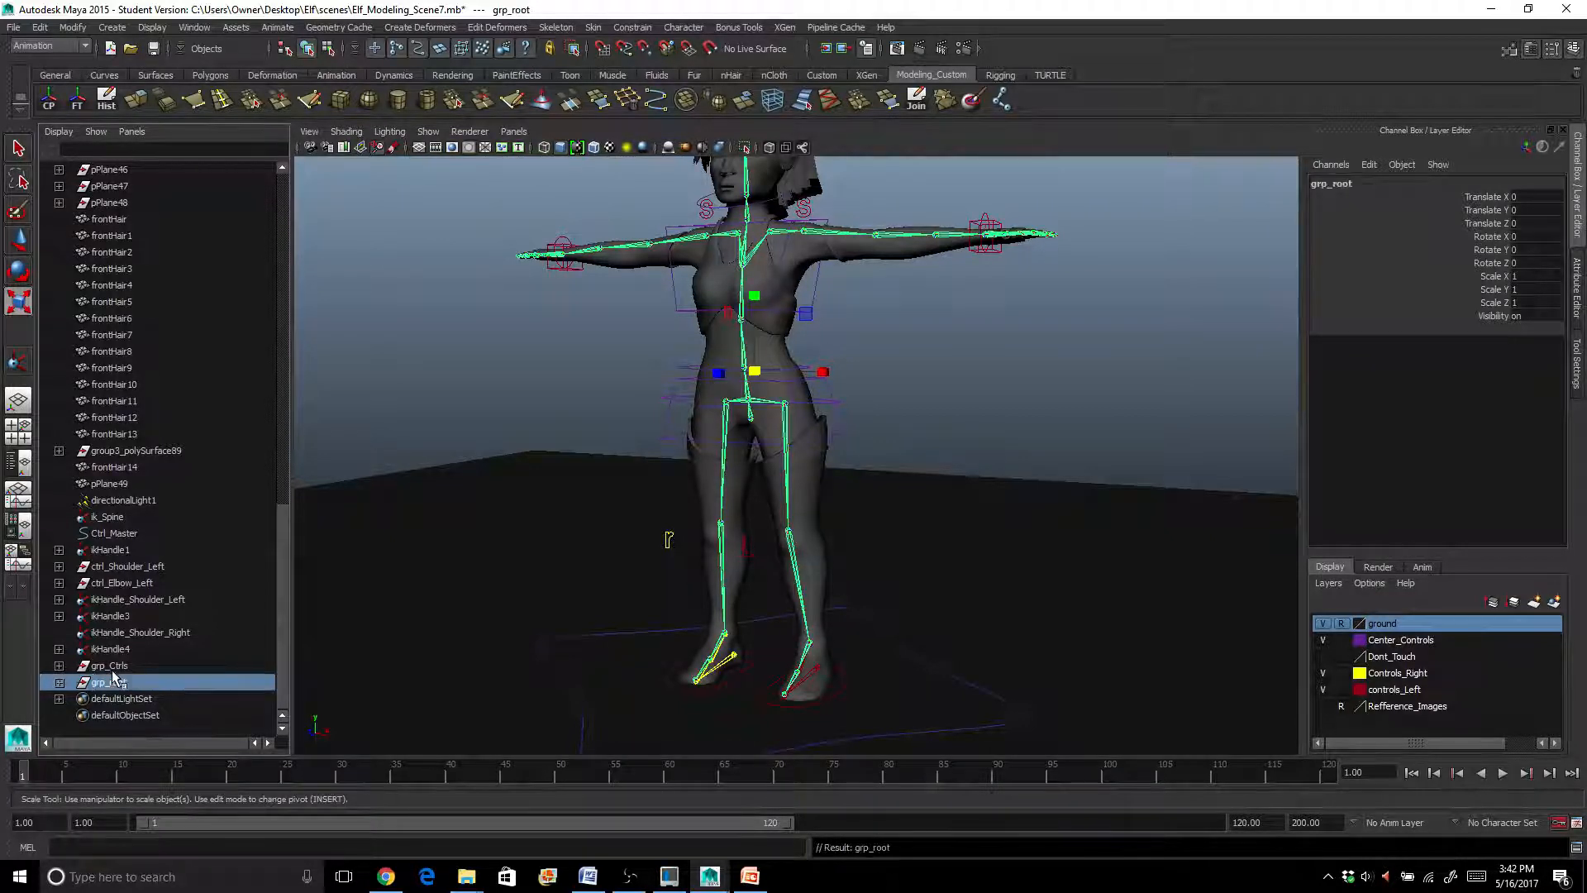
Constrain grp_root to Ctrl_Master with a Scale constraint
click(113, 533)
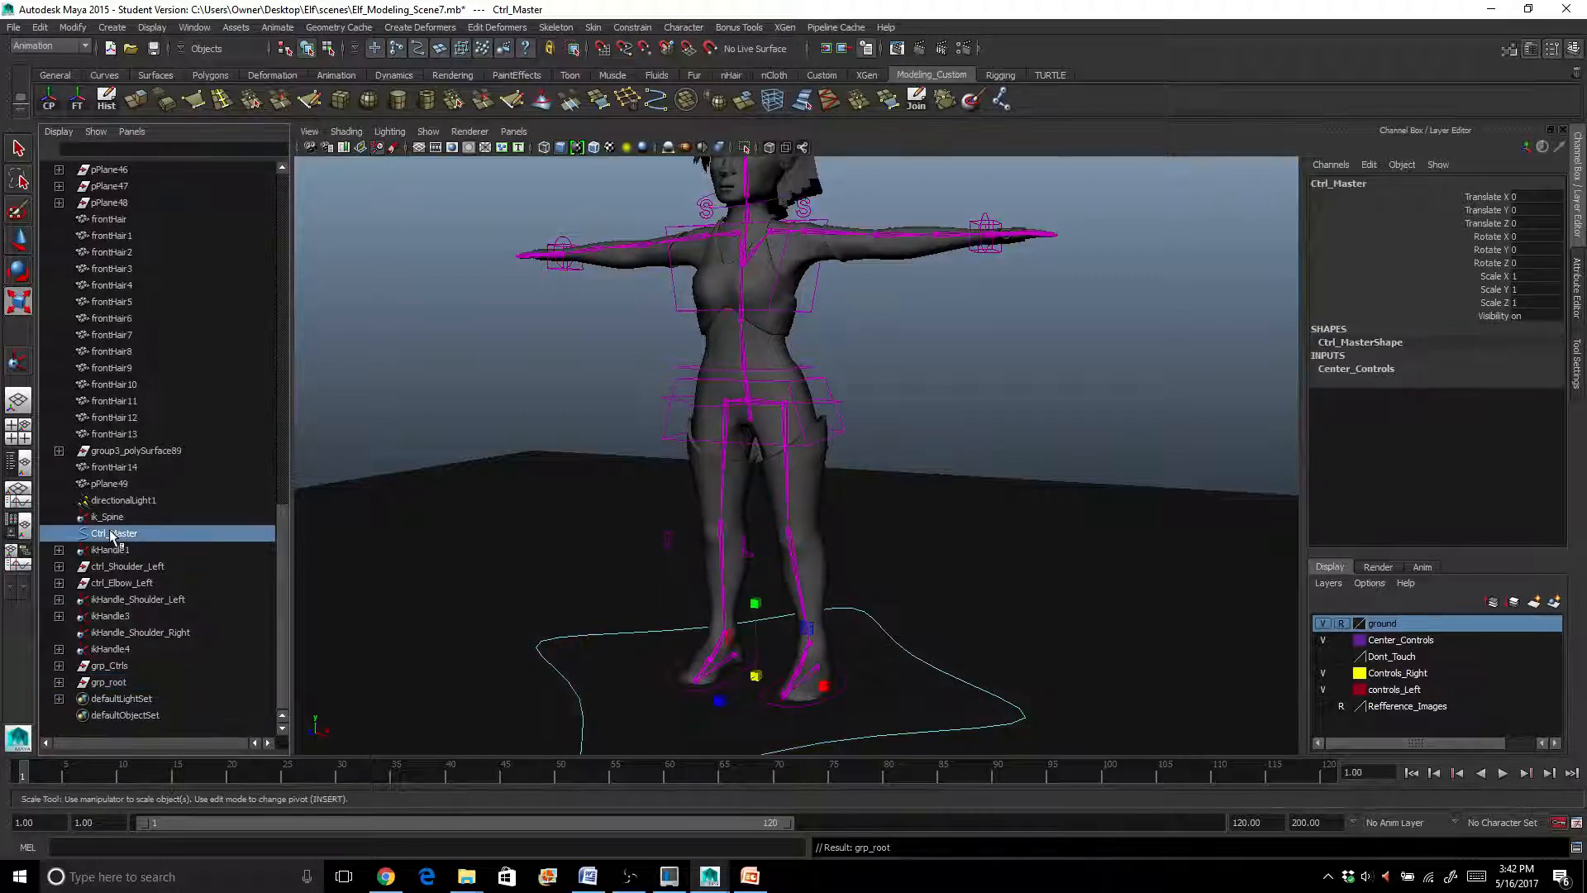
ctrl+click(120, 683)
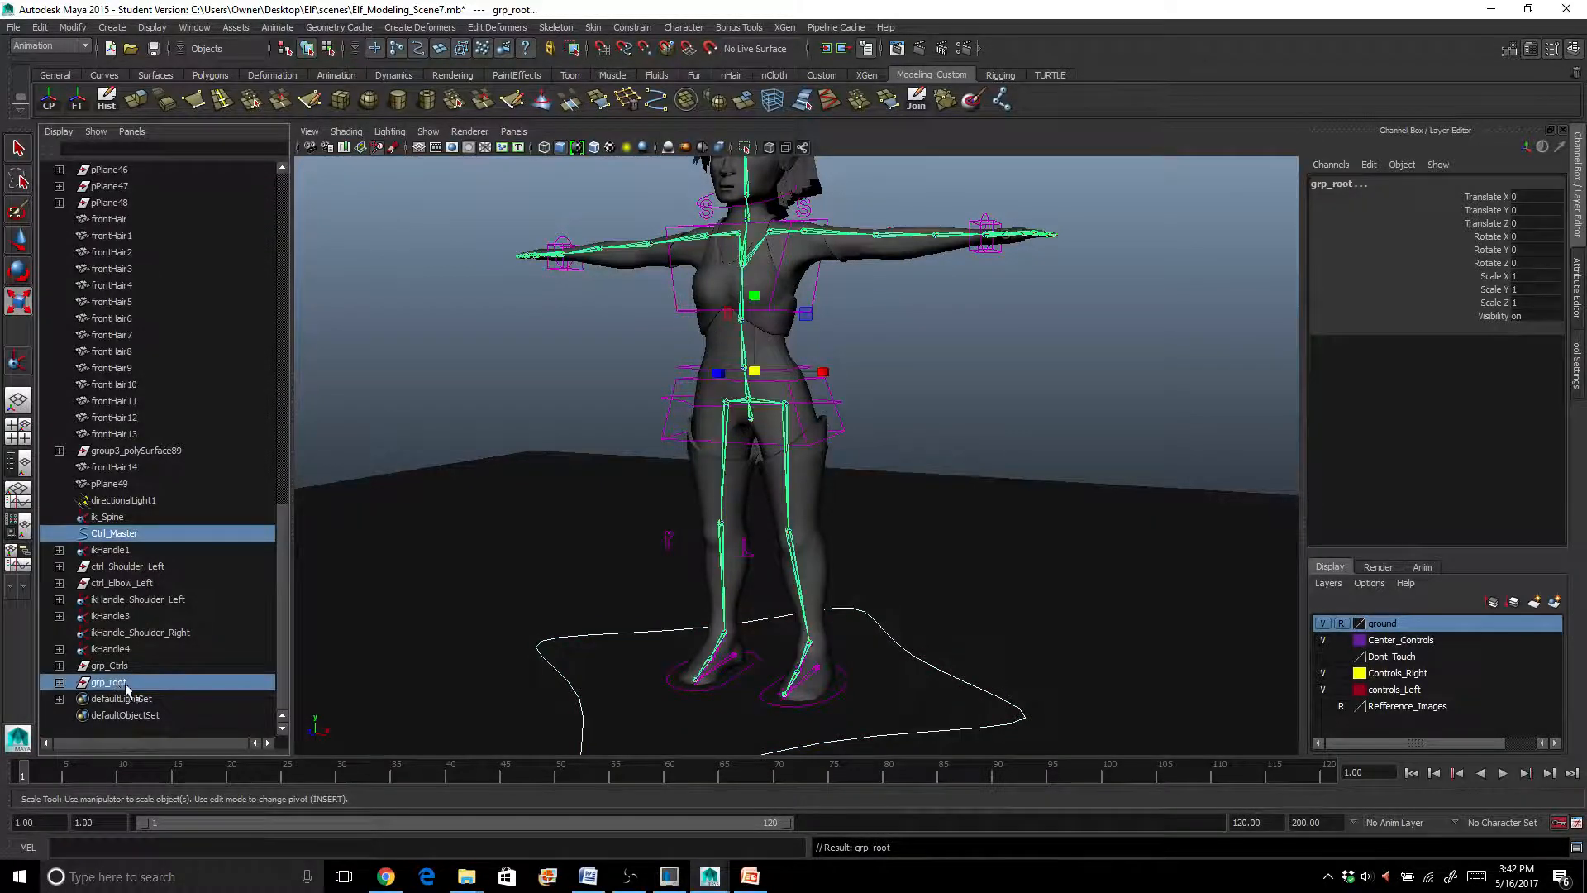
click(633, 28)
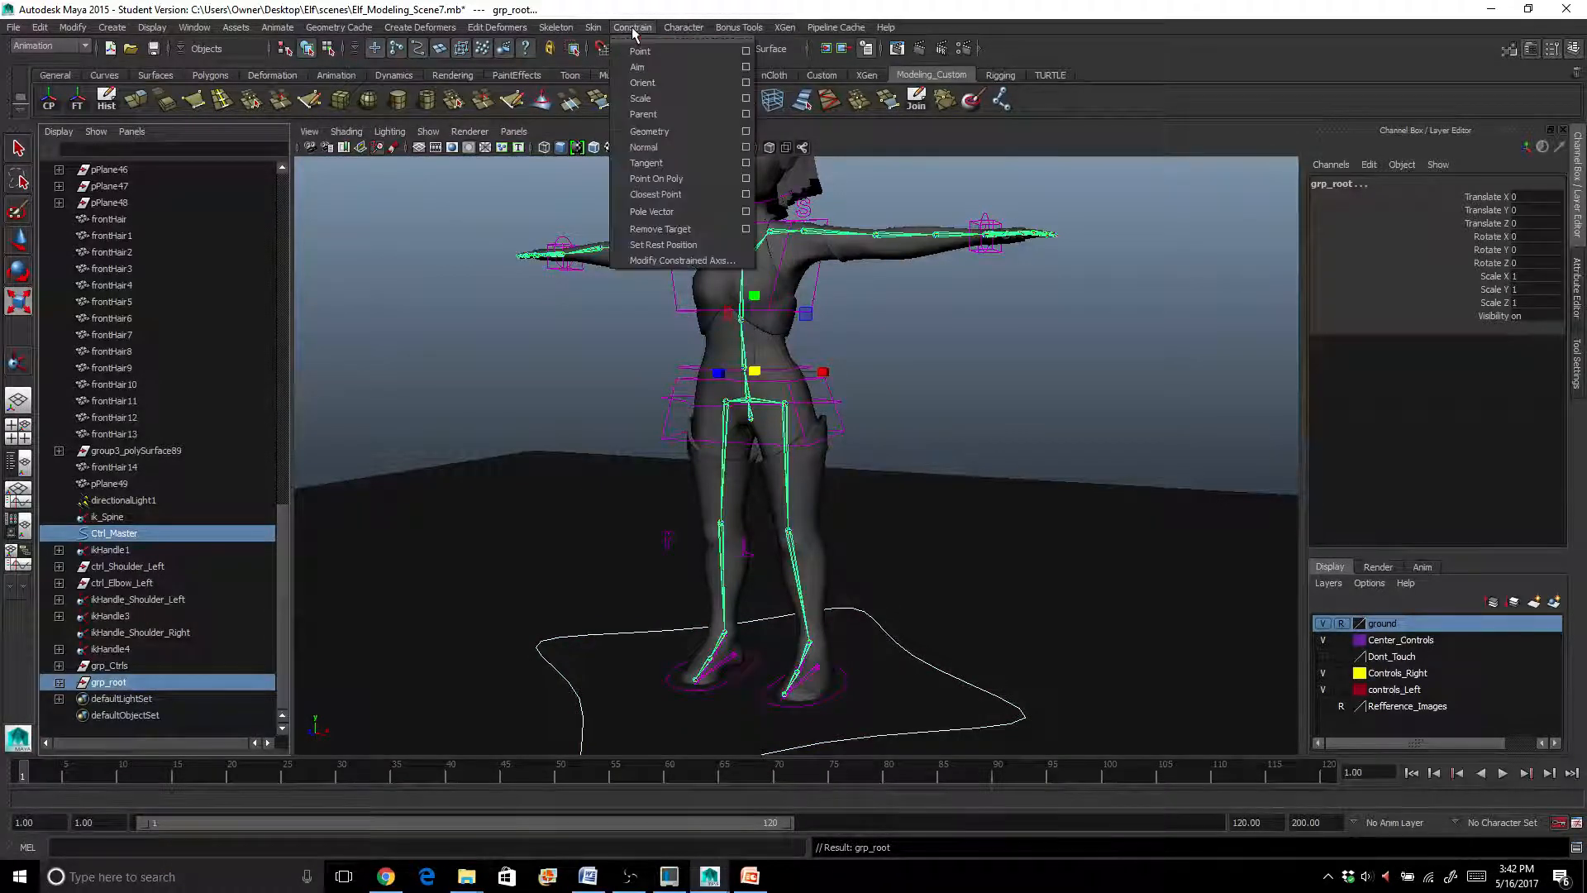
click(641, 99)
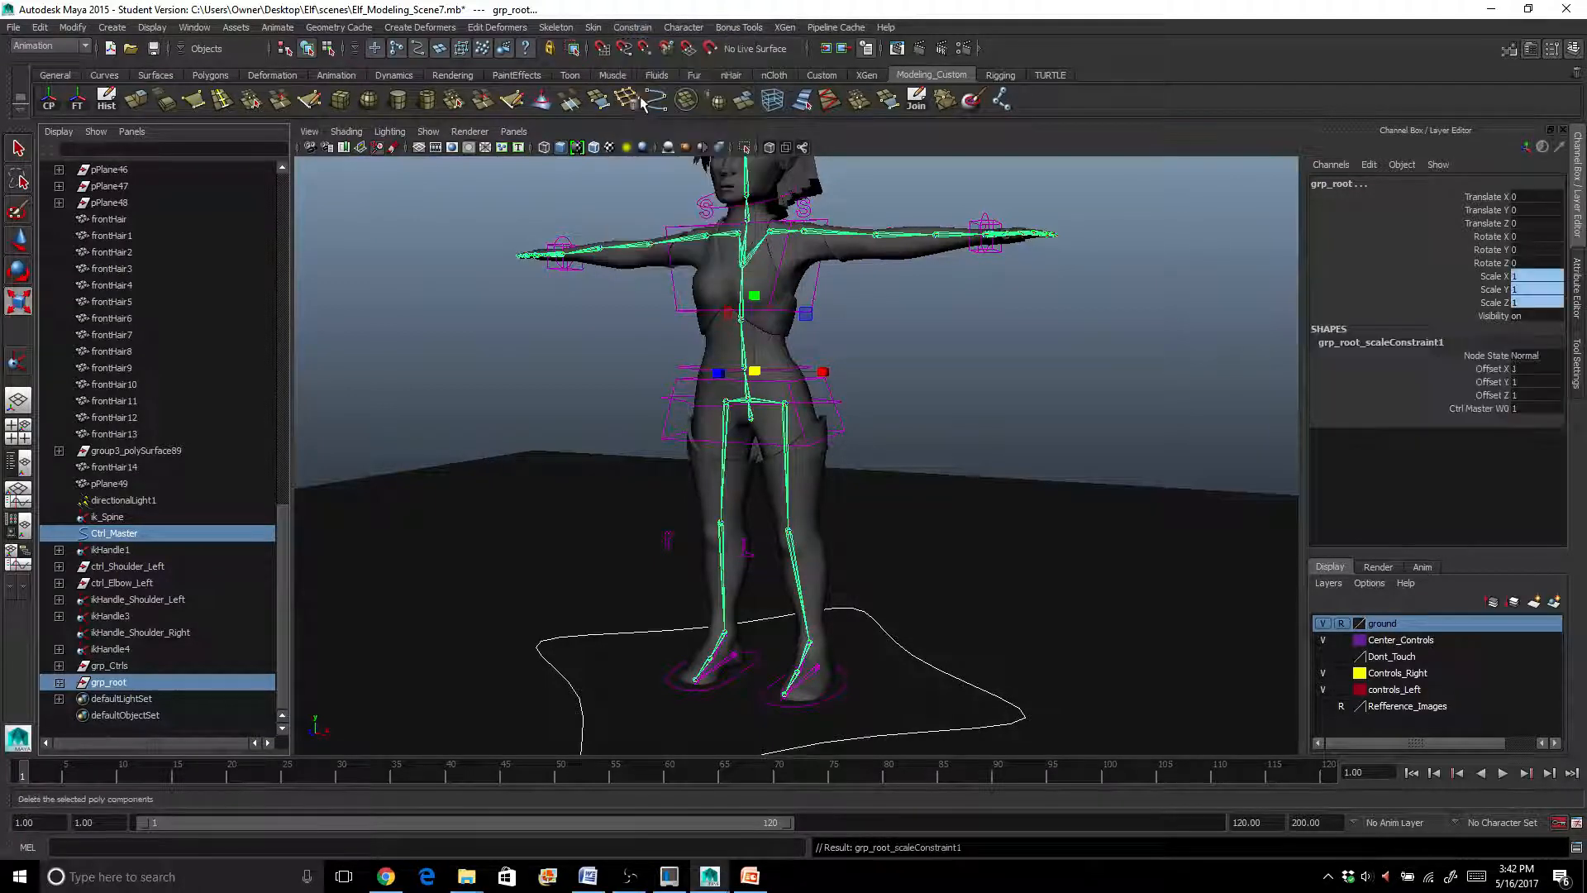
Test-scale the Ctrl_Master curve uniformly to check how the skeleton and controls follow, and undo the scaling
click(929, 734)
drag(762, 661, 821, 649)
key(ctrl+z)
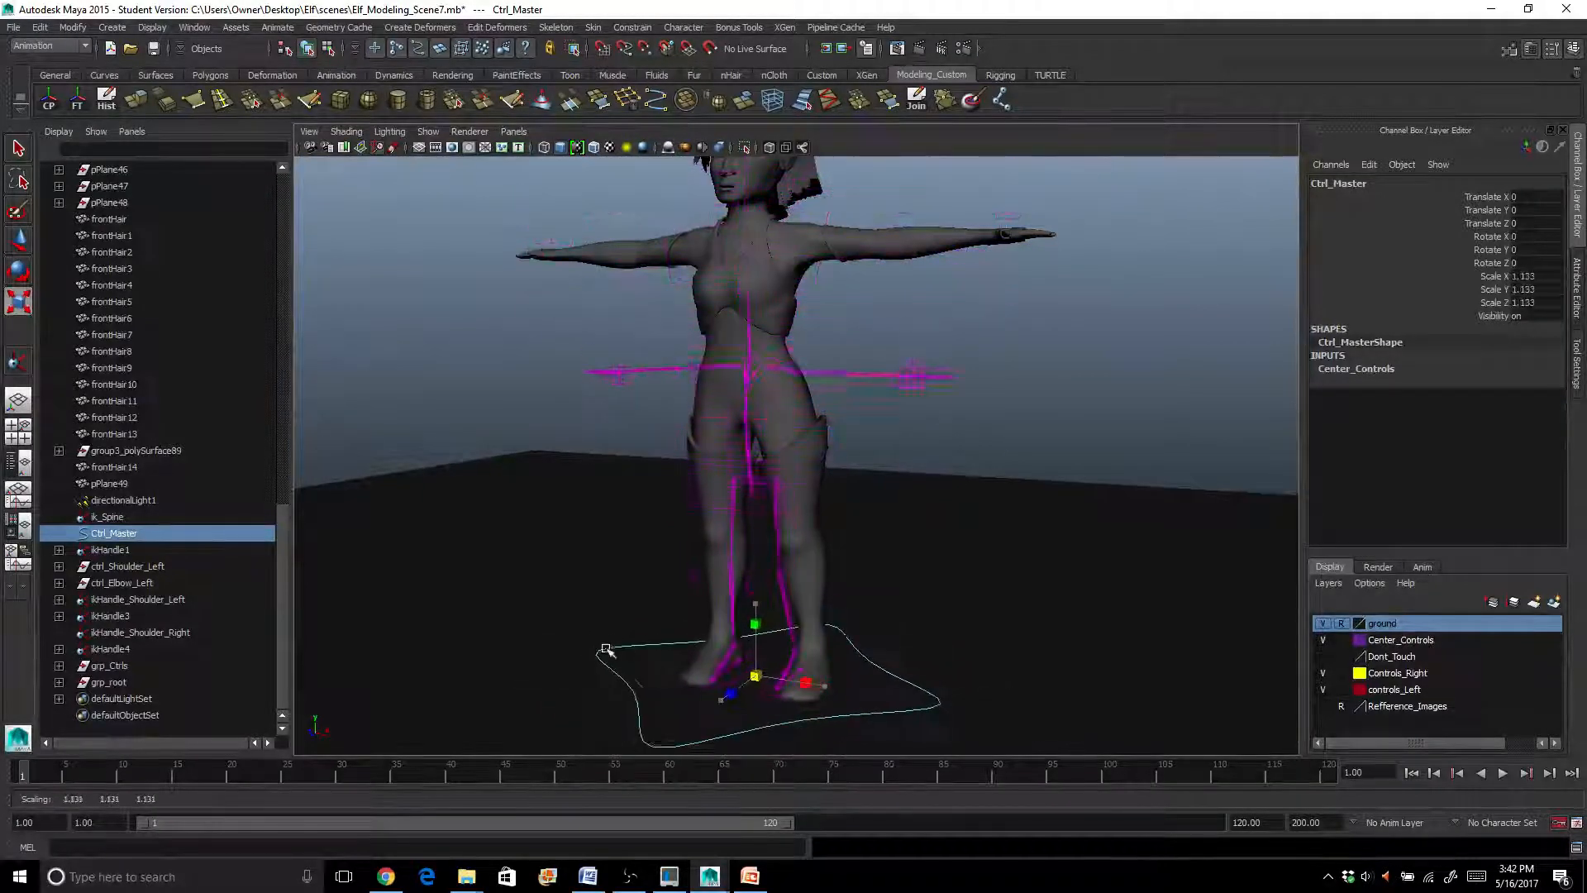
Test-rotate Ctrl_Master around its vertical axis to check how the rig follows, and undo the rotation
alt+drag(644, 496, 702, 496)
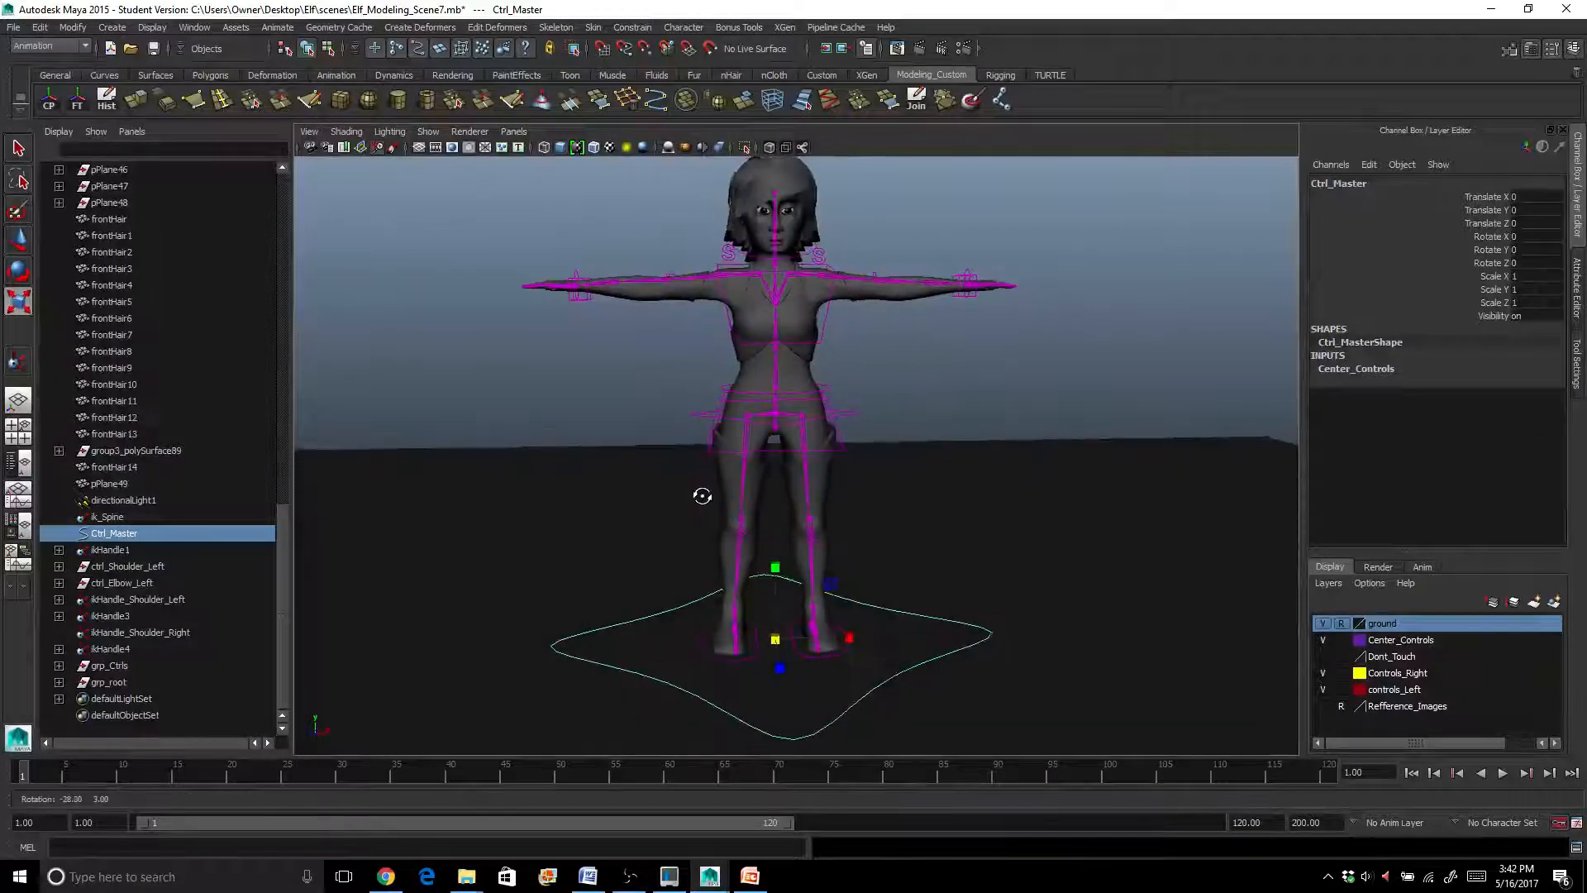
key(e)
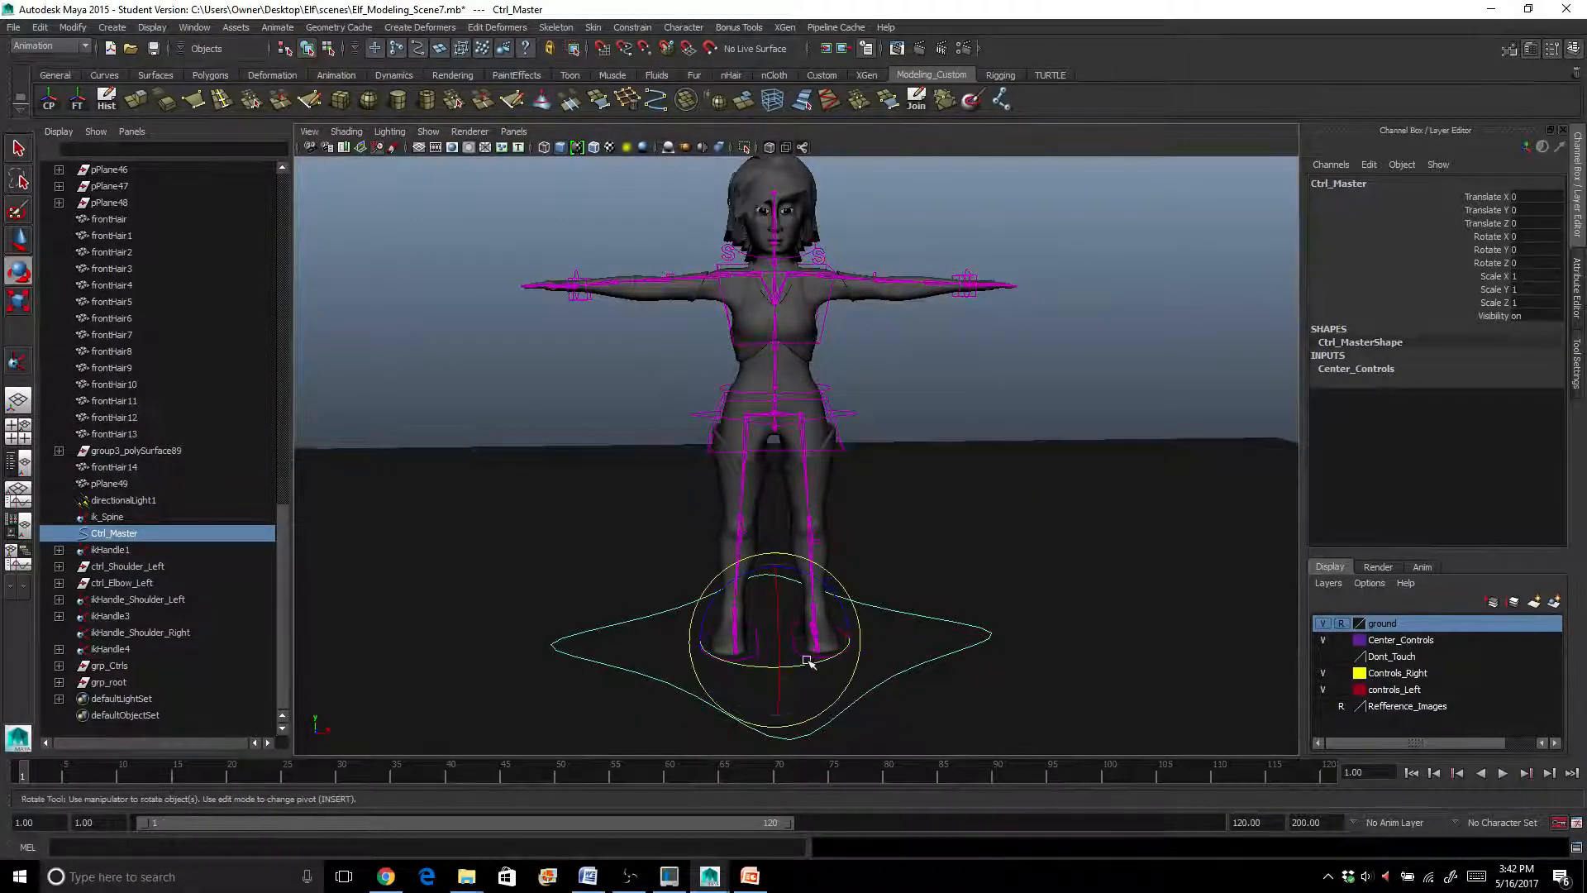
drag(807, 660, 793, 631)
key(ctrl+z)
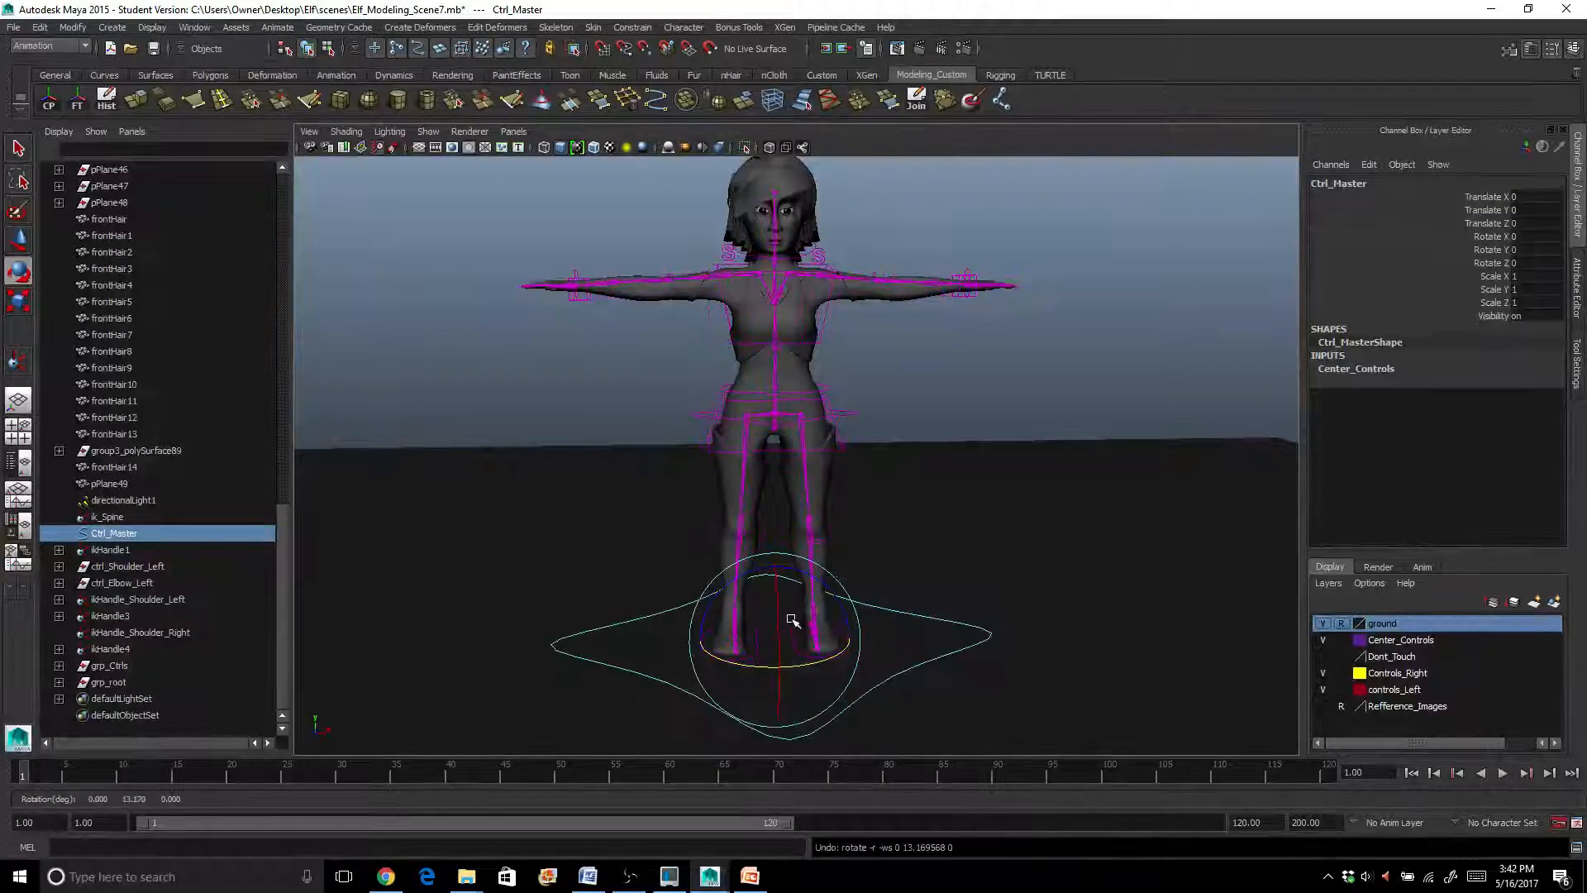
Test-move Ctrl_Master freely across the scene to check how the rig follows, and undo the move
scroll(792, 620, down, 5)
key(w)
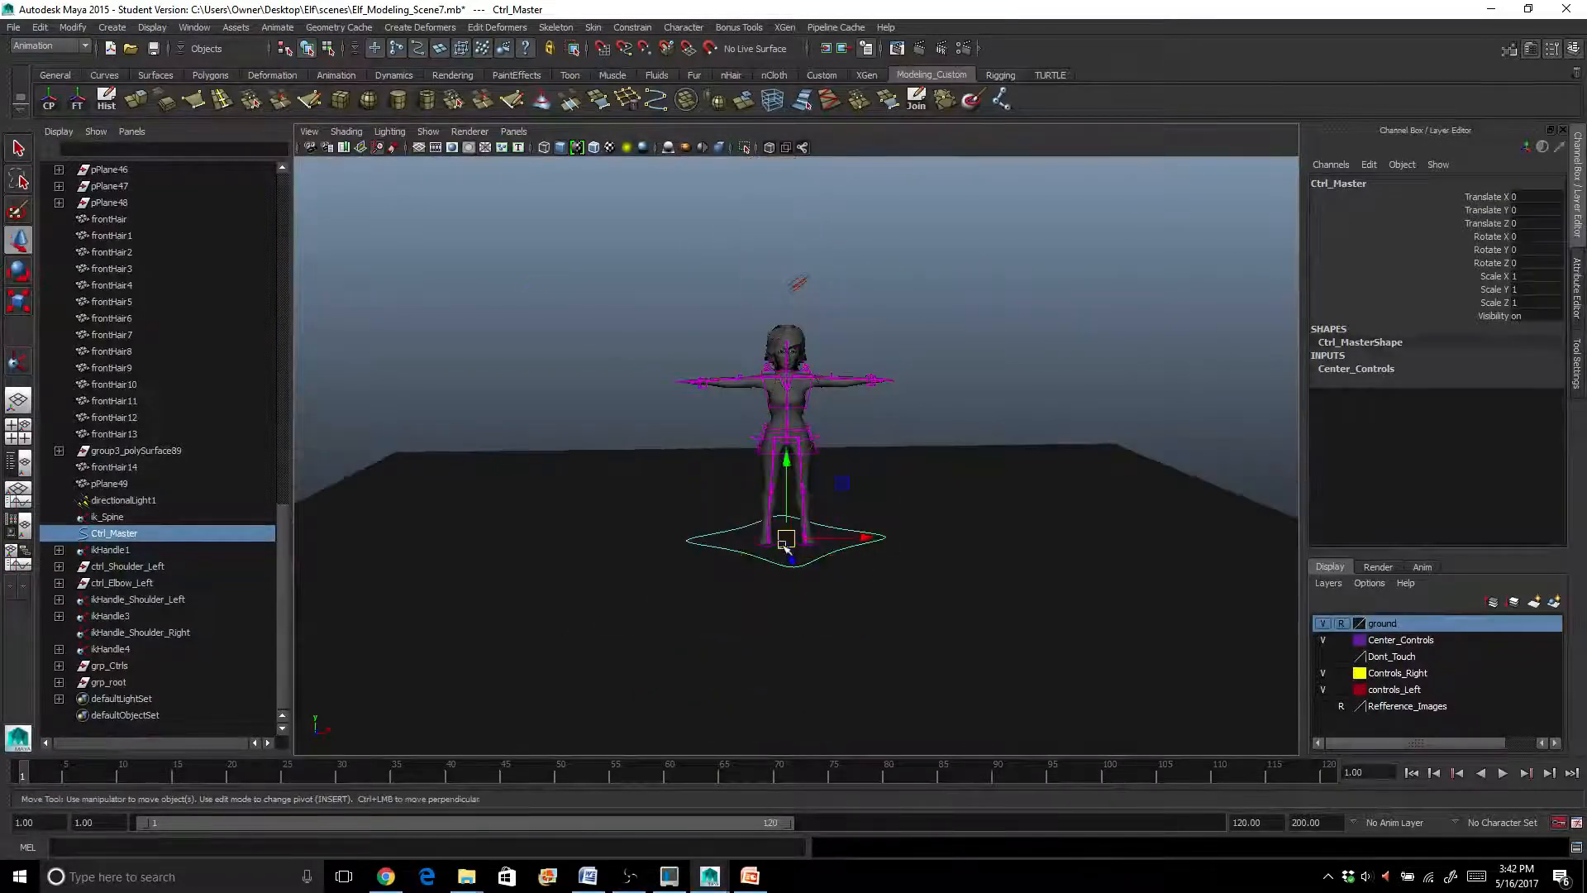
drag(786, 543, 530, 478)
key(ctrl+z)
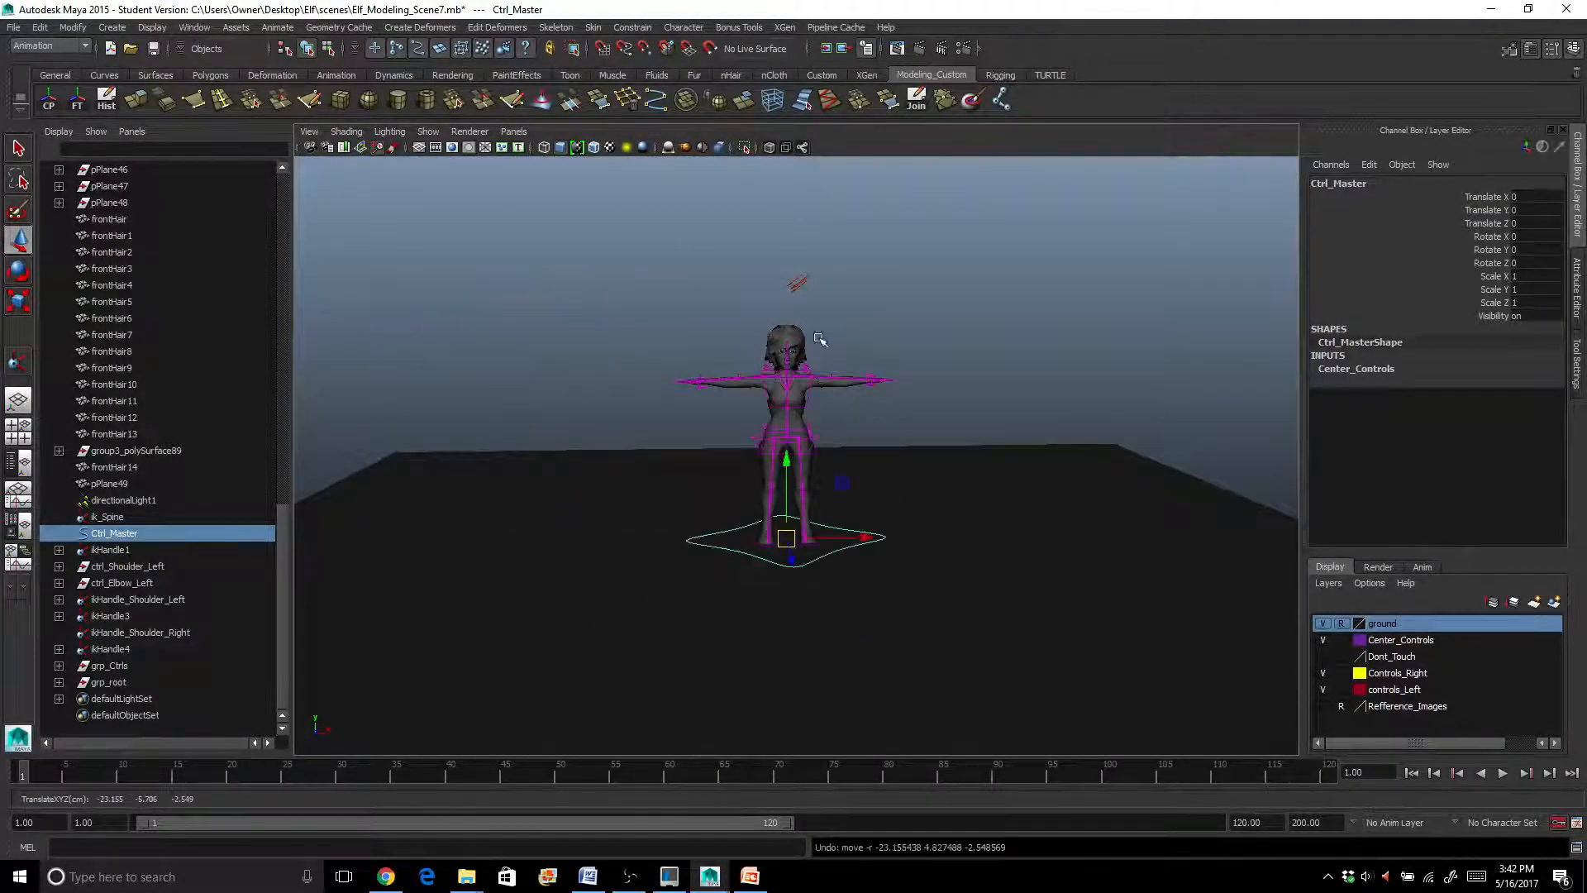
scroll(819, 339, up, 5)
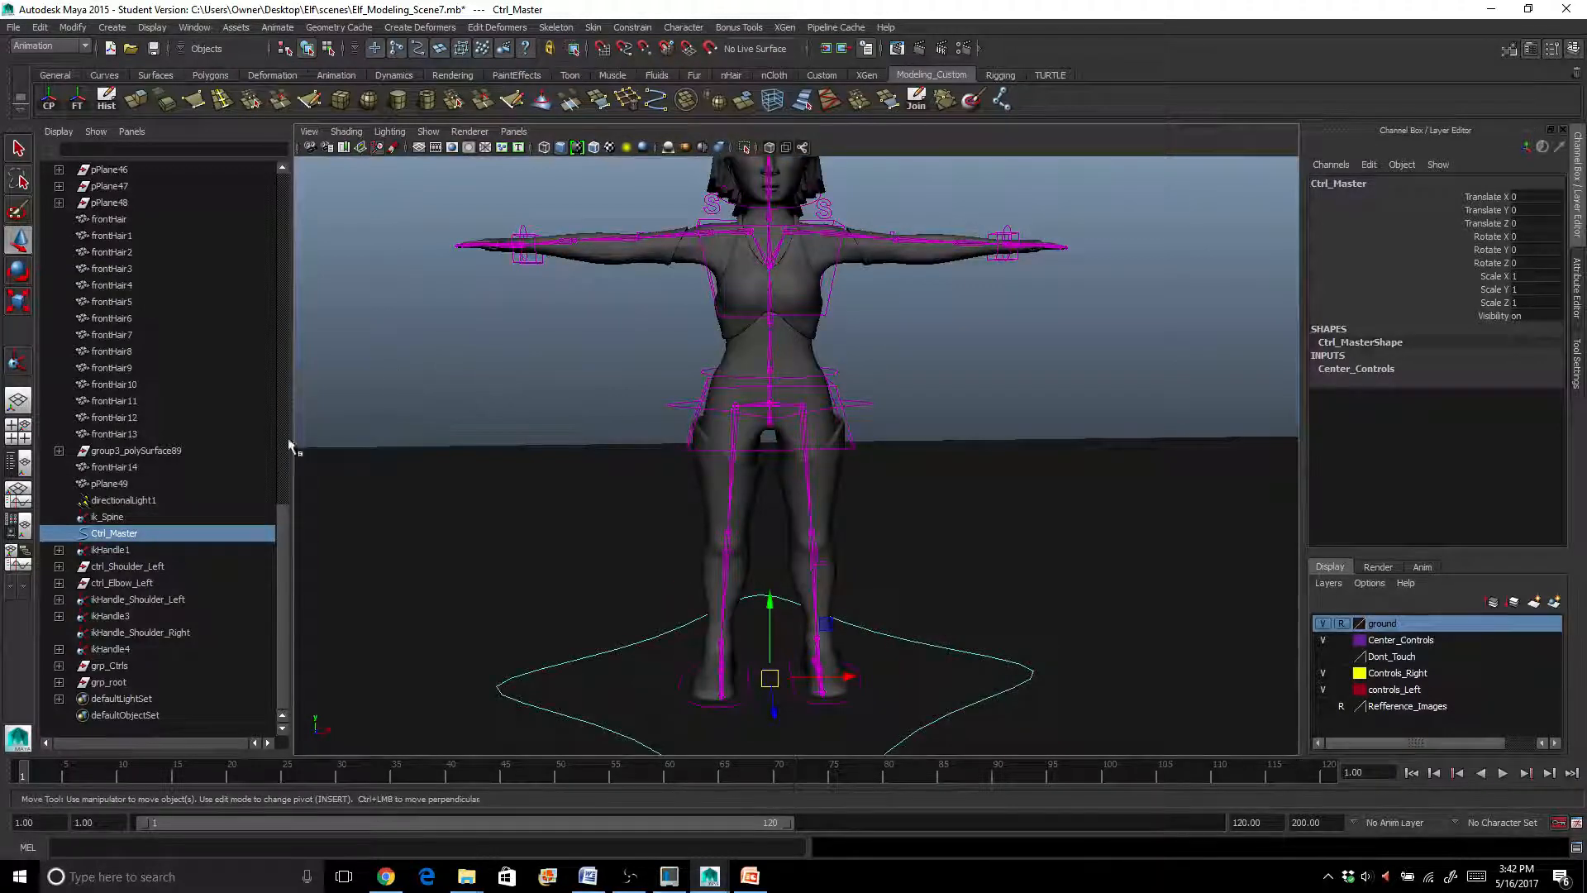
Select ik_Spine and save the current scene
click(110, 517)
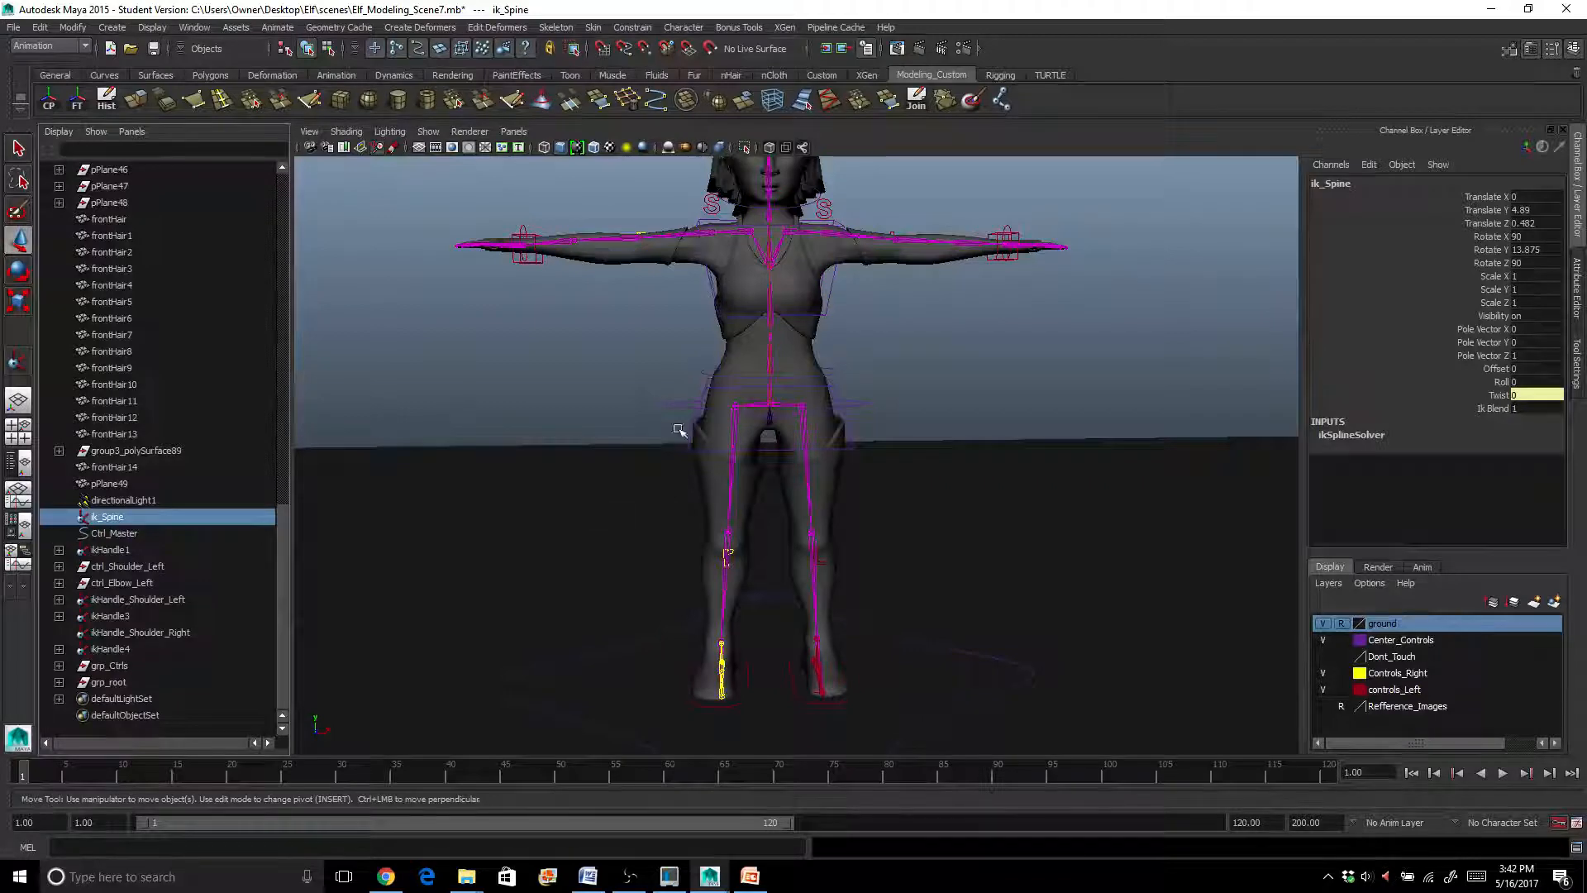
mouse_move(652, 377)
alt+mouse_down()
mouse_move(612, 379)
mouse_move(659, 380)
alt+mouse_up()
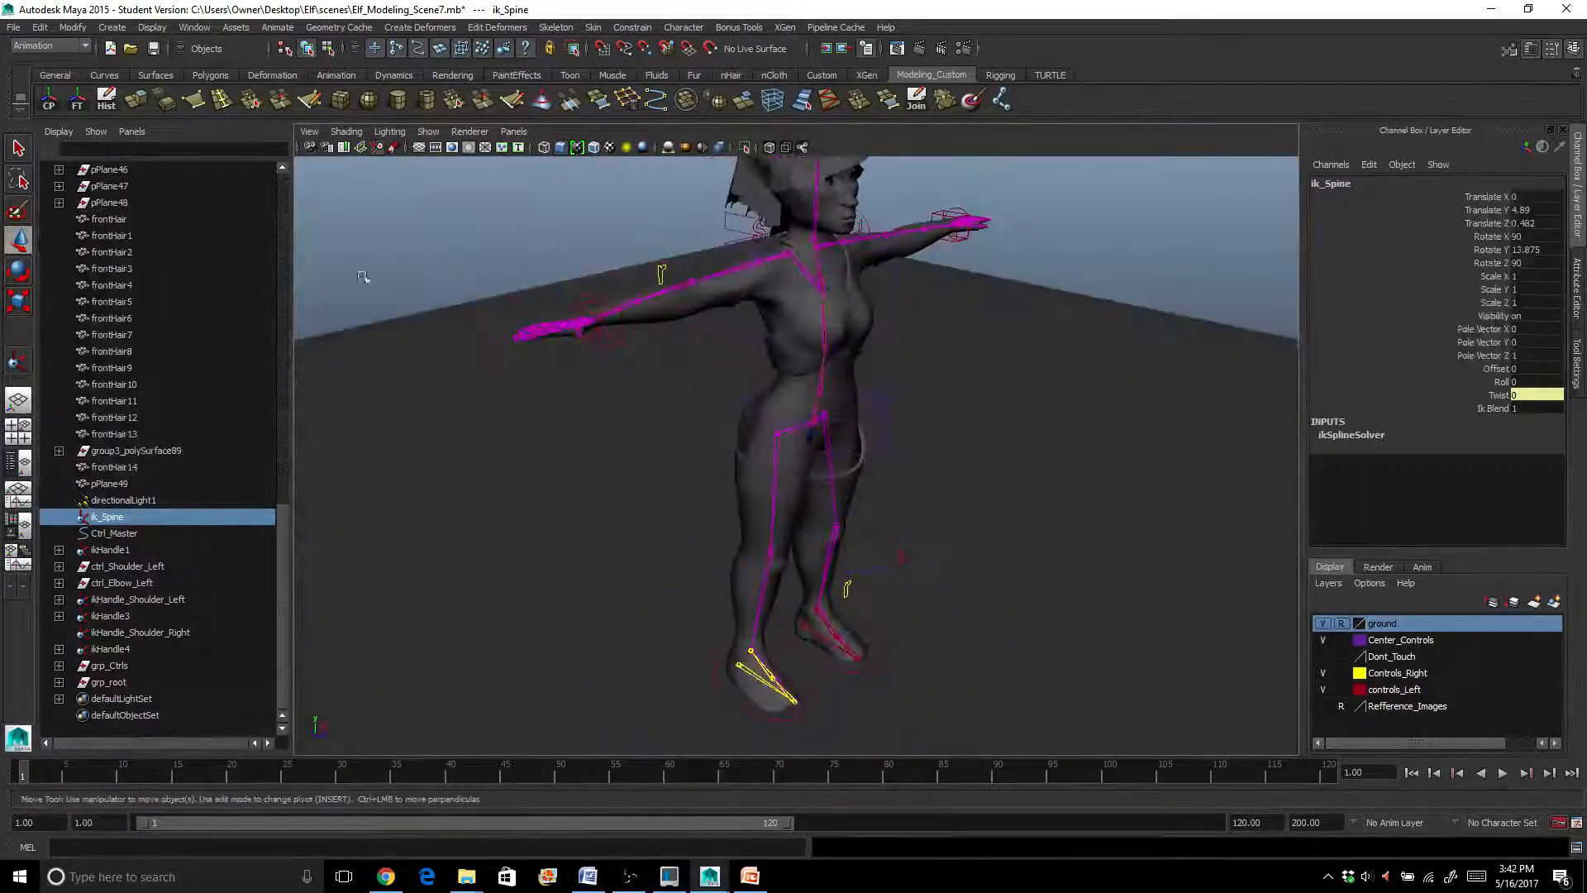
click(14, 29)
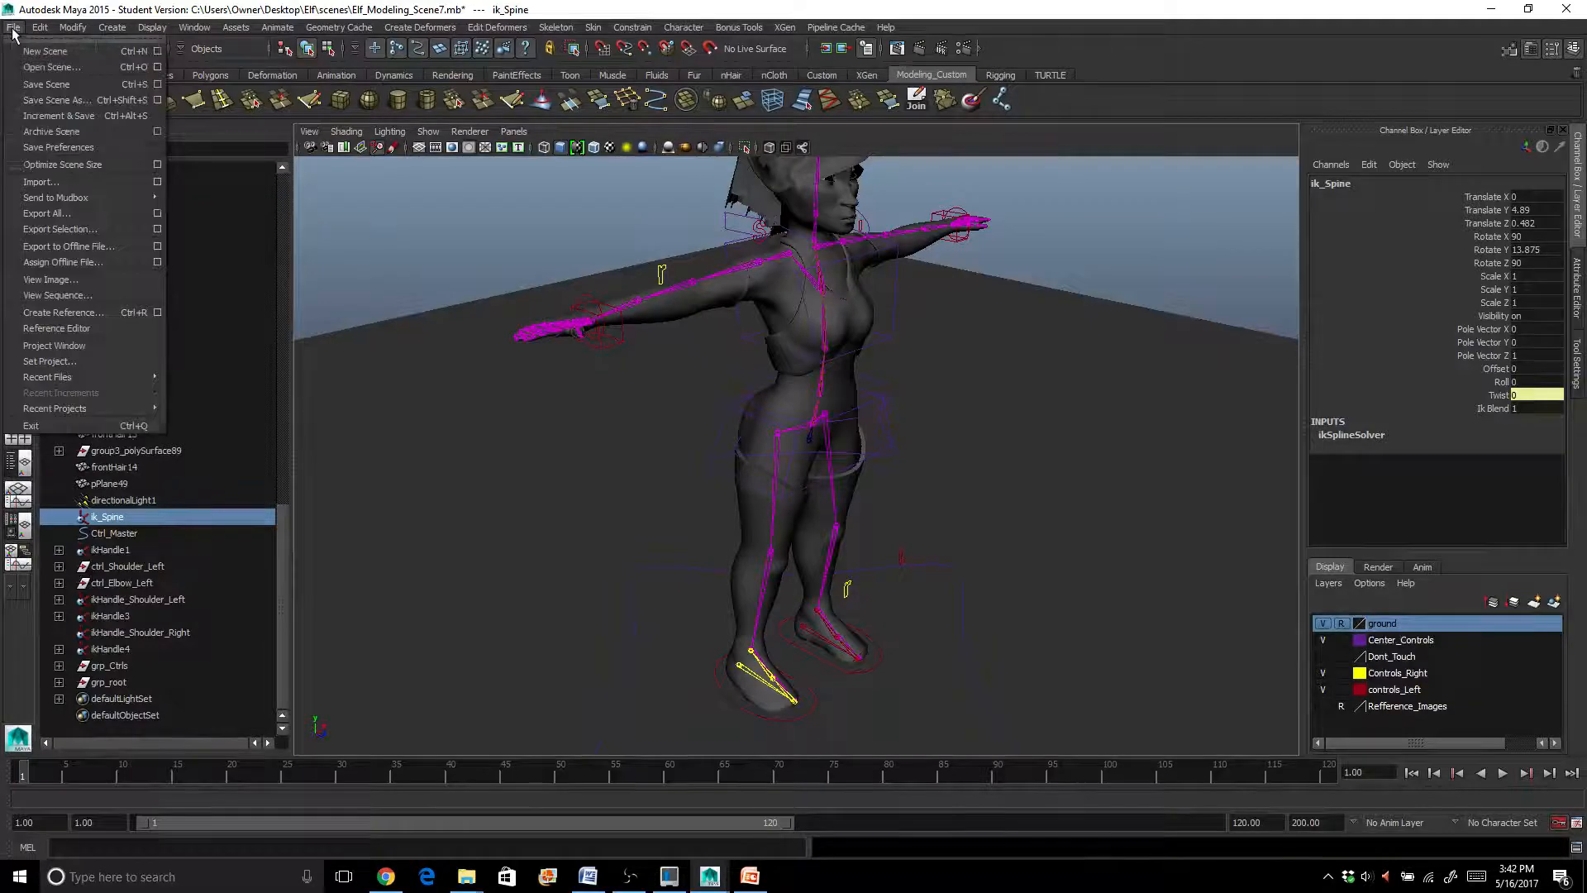
click(47, 85)
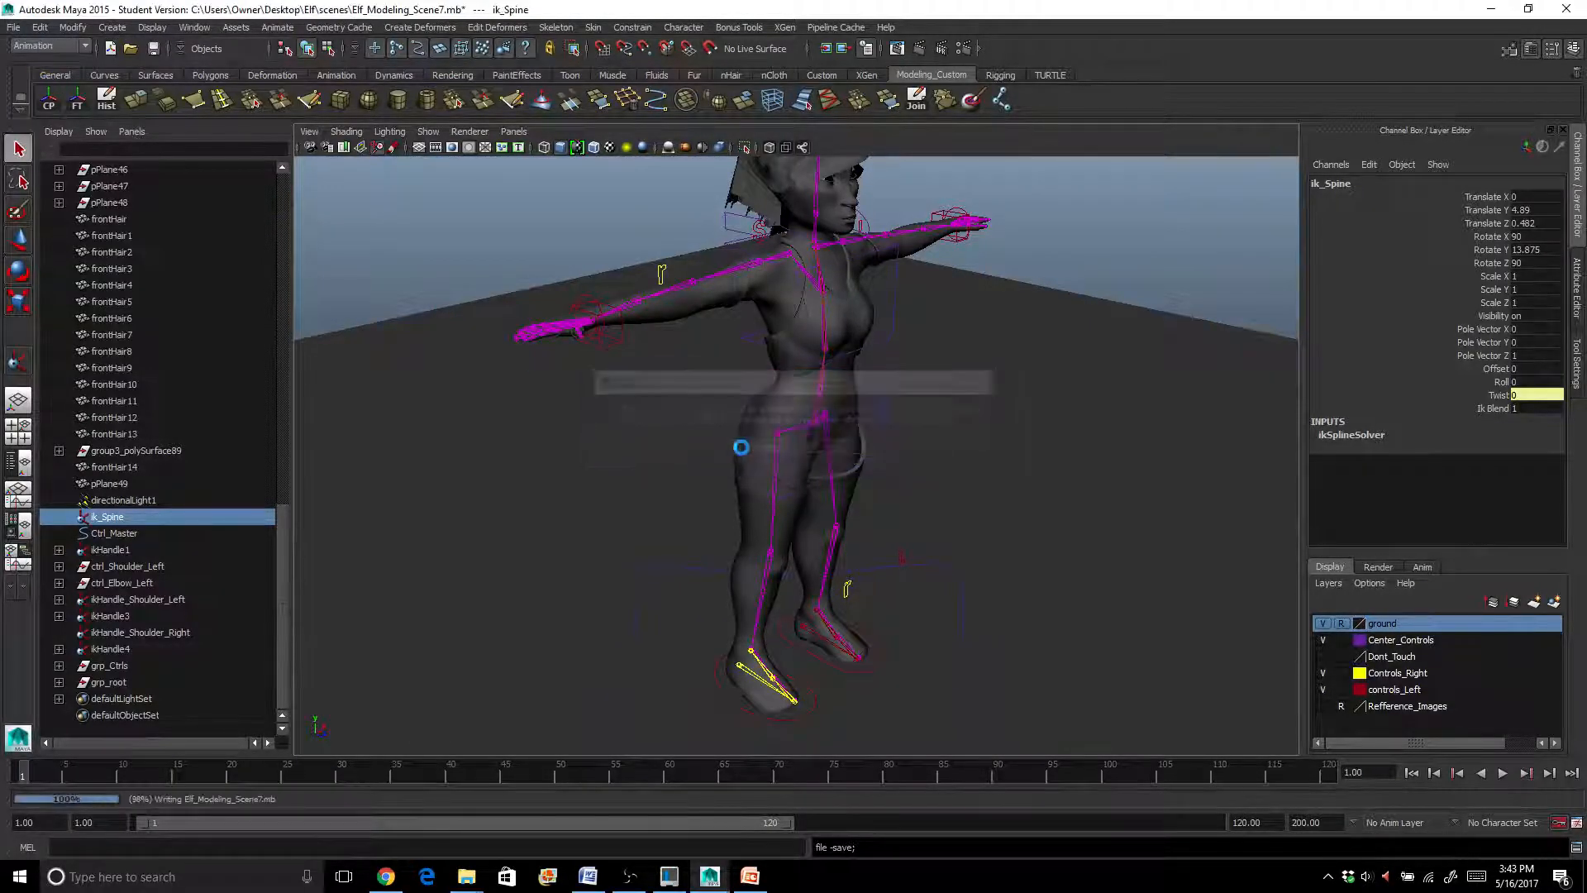
Group ik_Spine, ikHandle1, ikHandle_Shoulder_Left, ikHandle3, ikHandle_Shoulder_Right and ikHandle4 together
key(w)
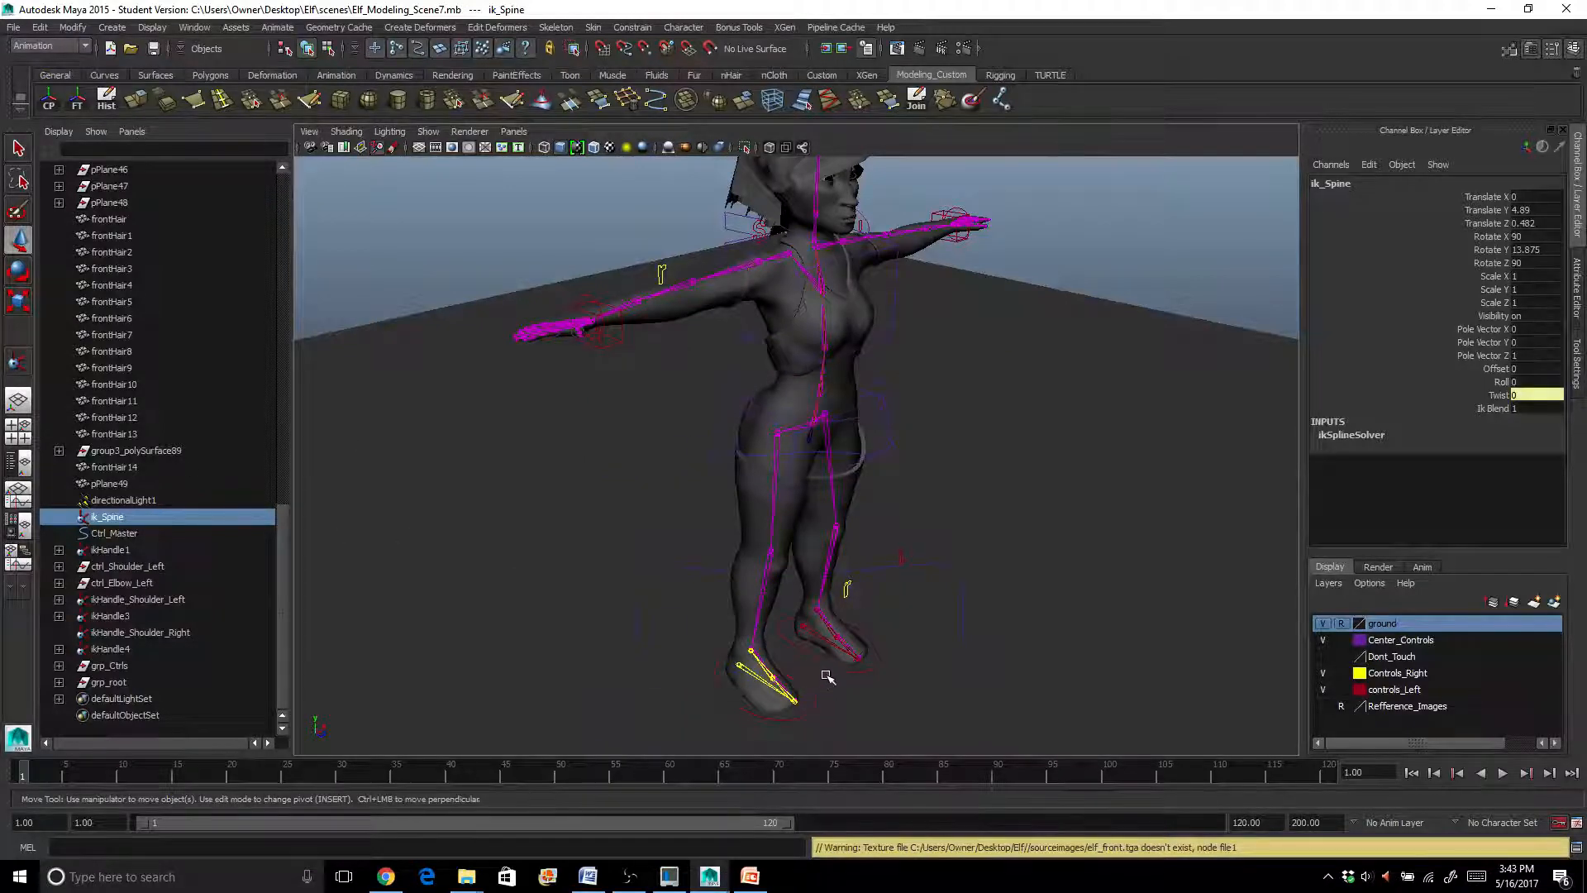
alt+drag(782, 667, 694, 618)
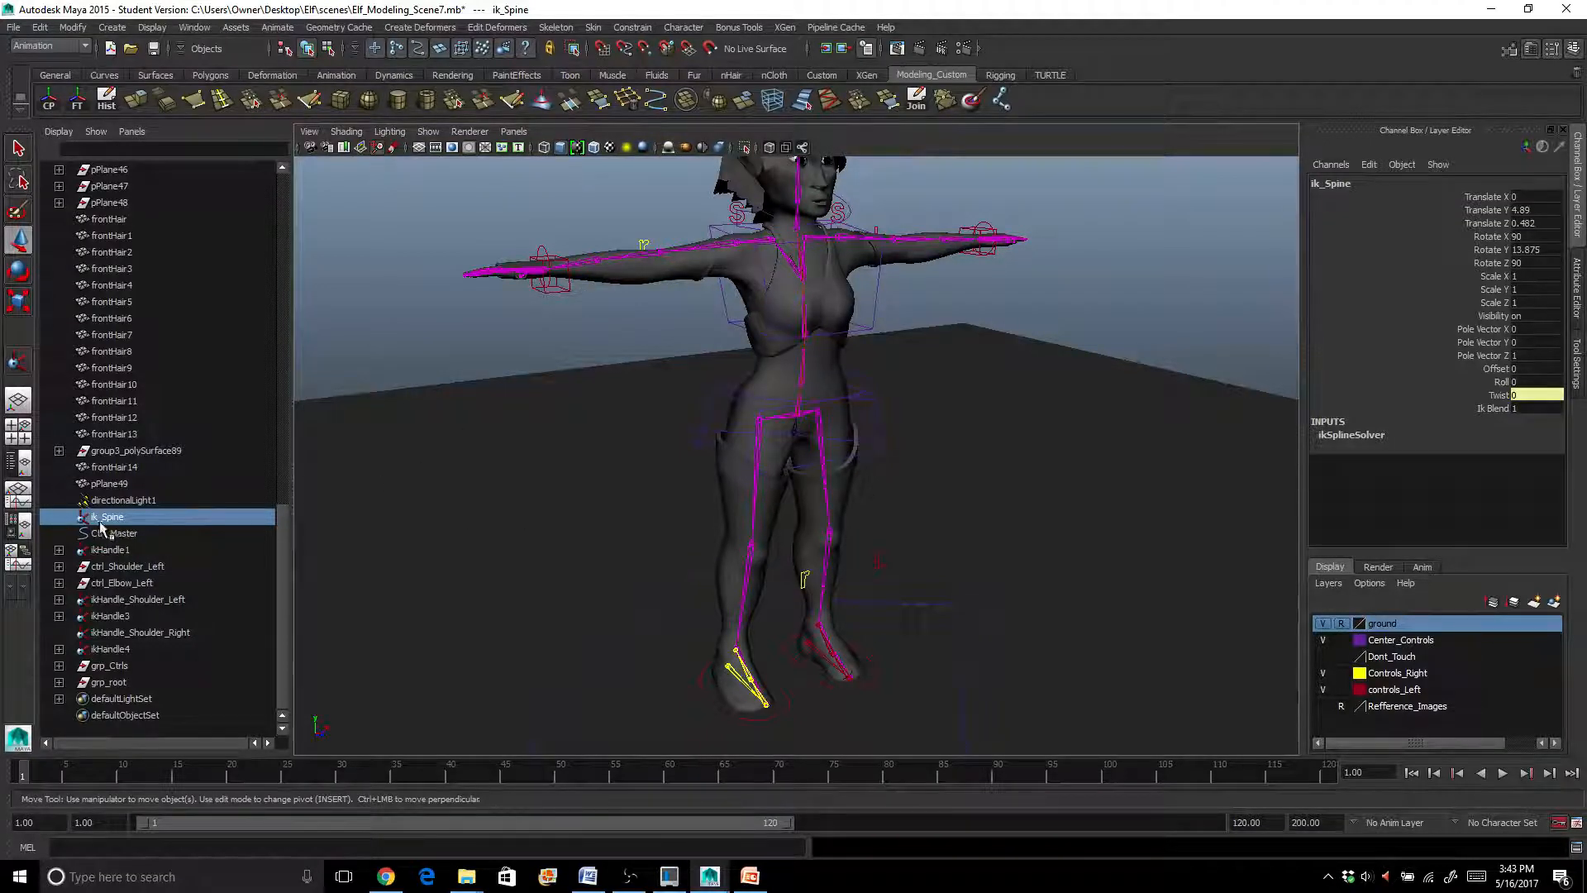
ctrl+click(112, 550)
ctrl+click(128, 600)
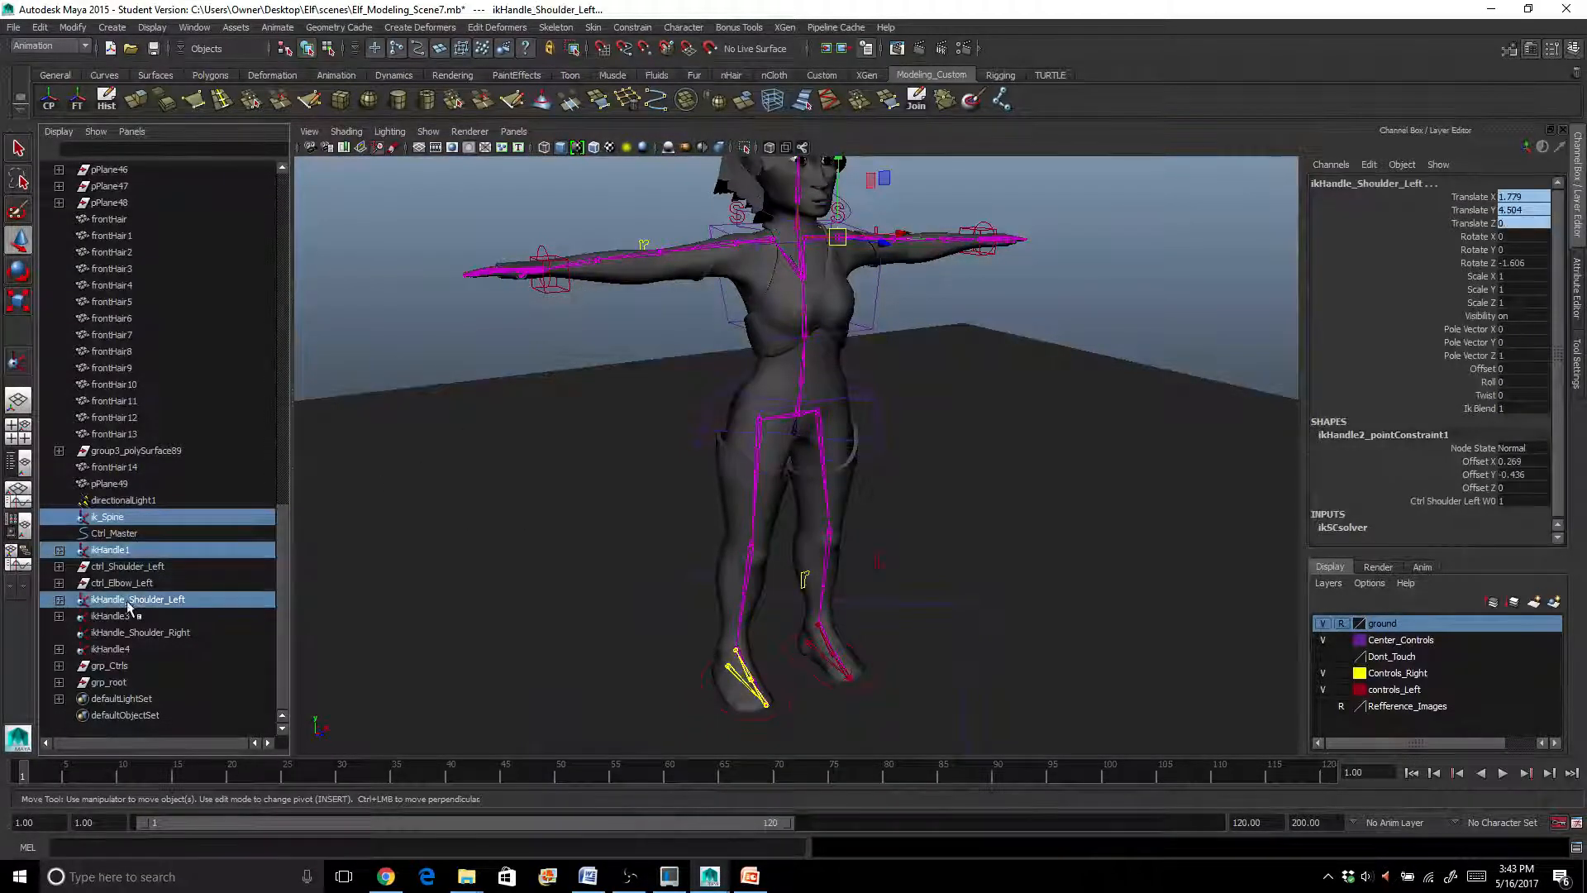
ctrl+click(129, 616)
ctrl+click(128, 633)
ctrl+click(128, 649)
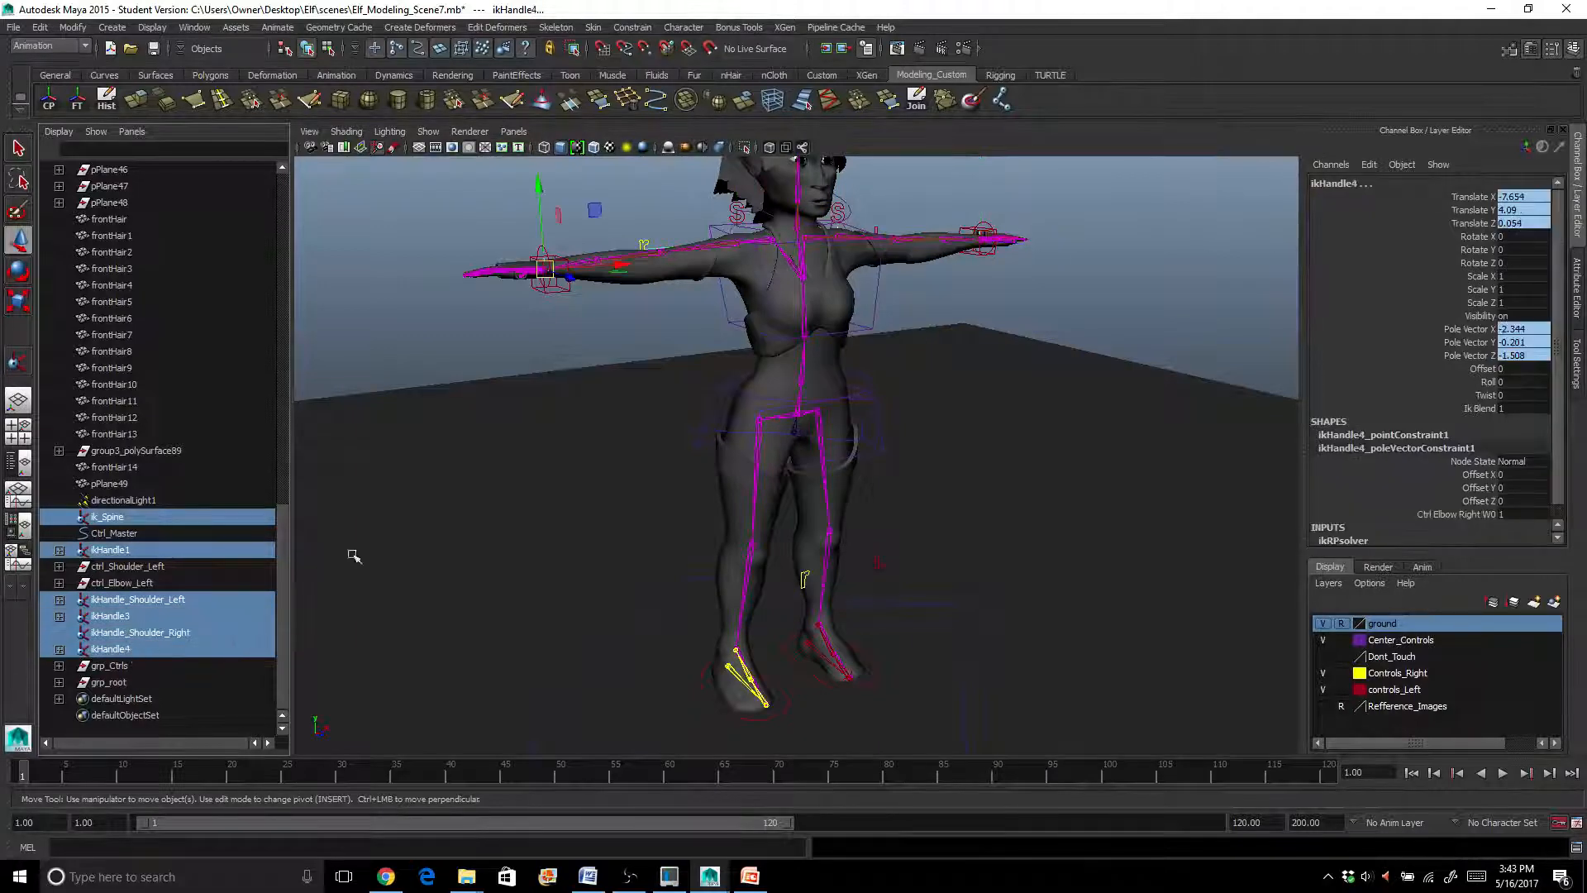
alt+drag(353, 556, 470, 486)
scroll(509, 428, down, 3)
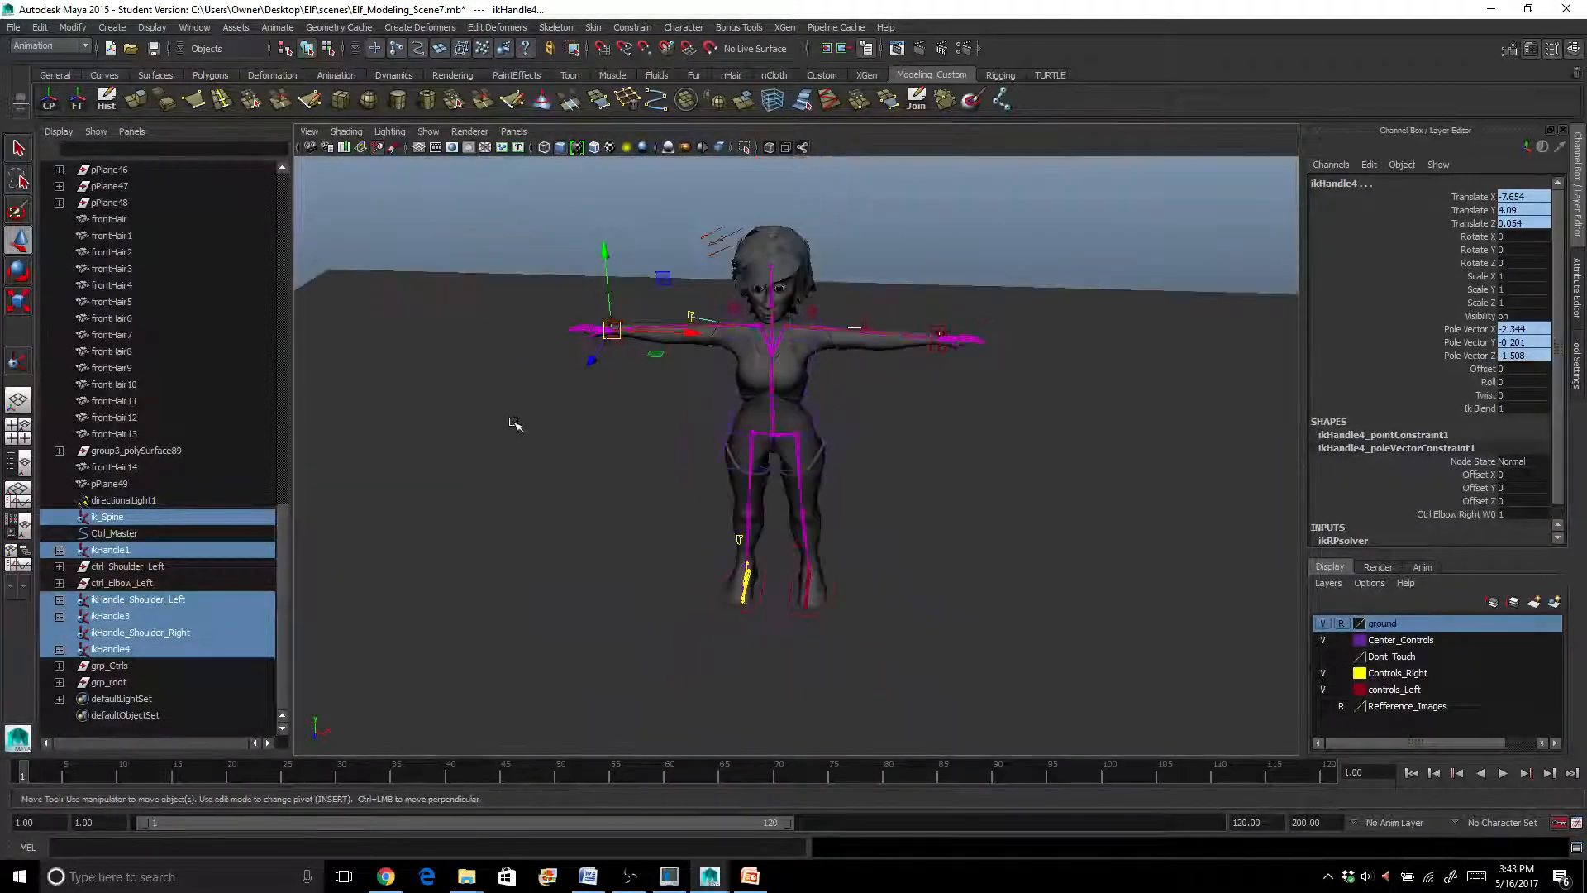
key(ctrl+g)
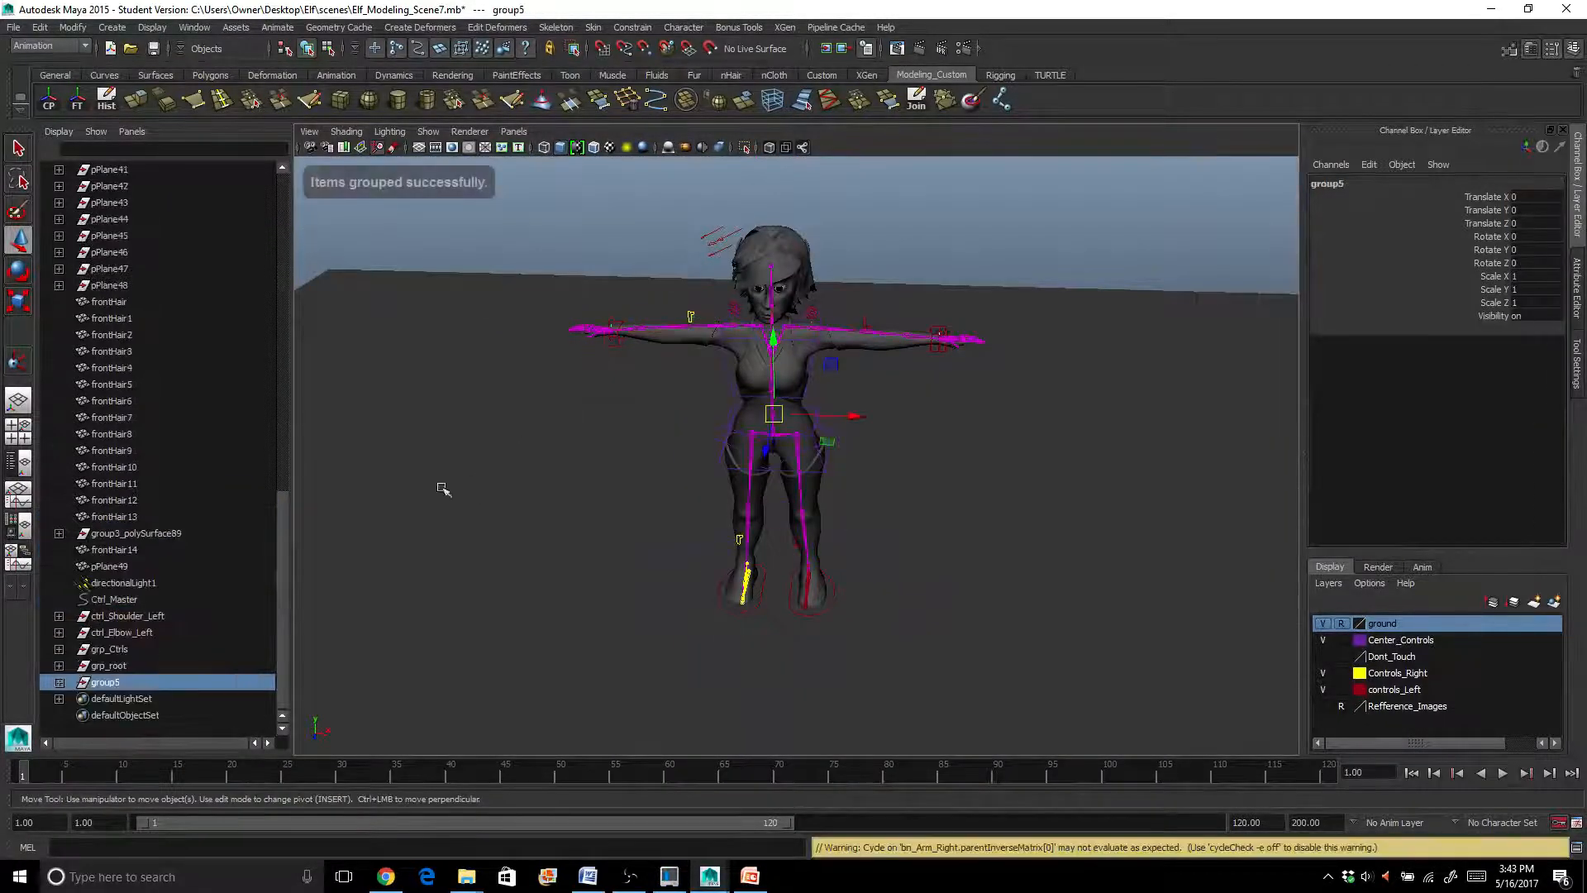
Rename the new group of IK handles to grp_IK
double_click(120, 683)
text(grp_)
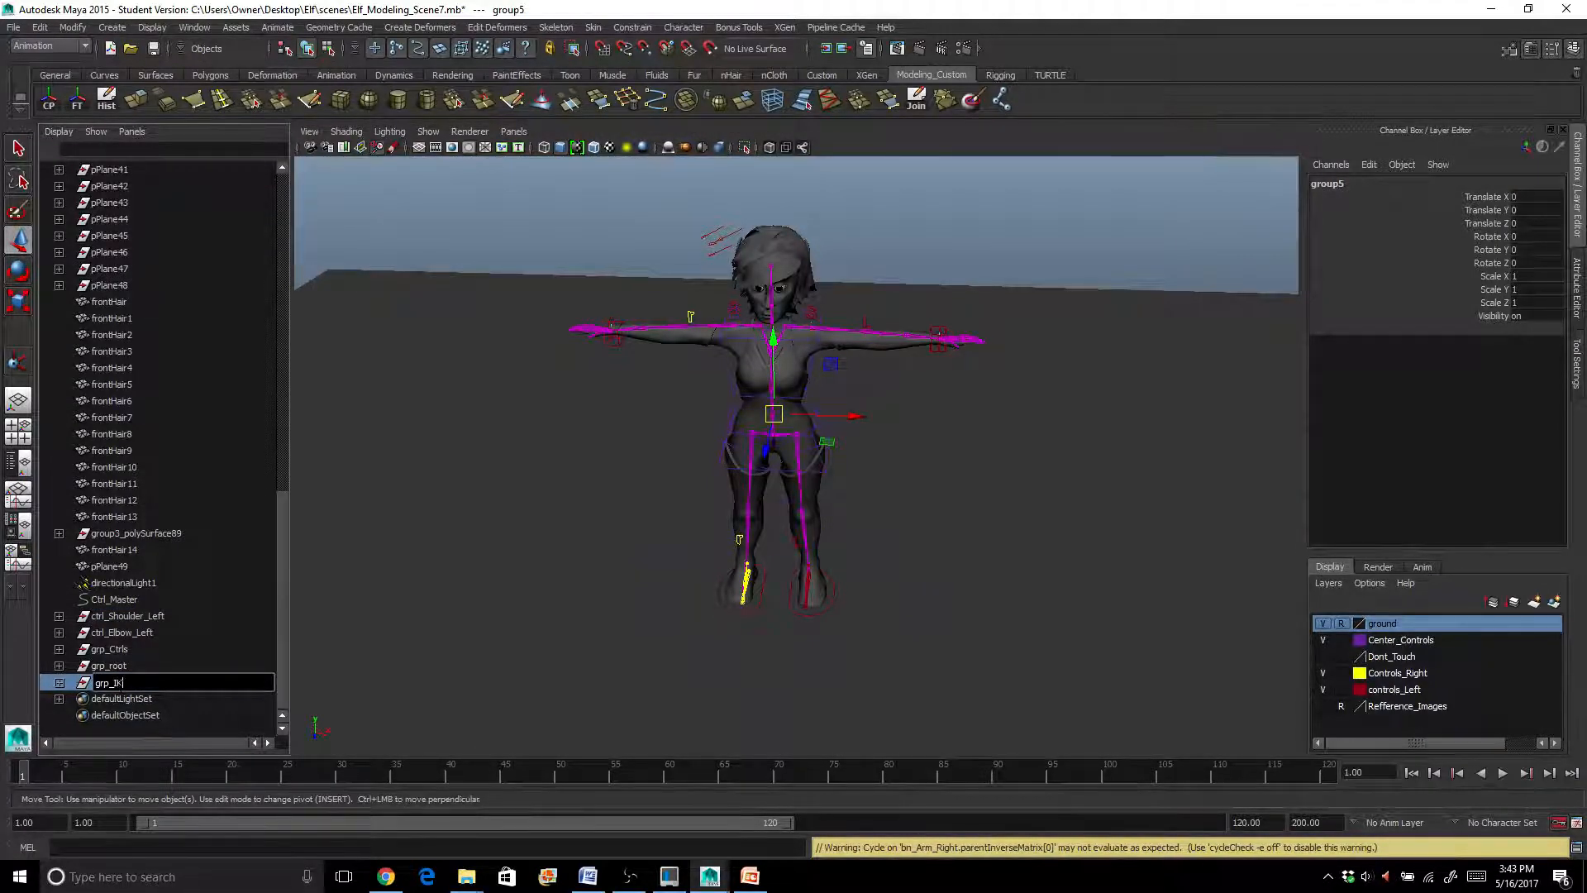
text(IK)
key(Return)
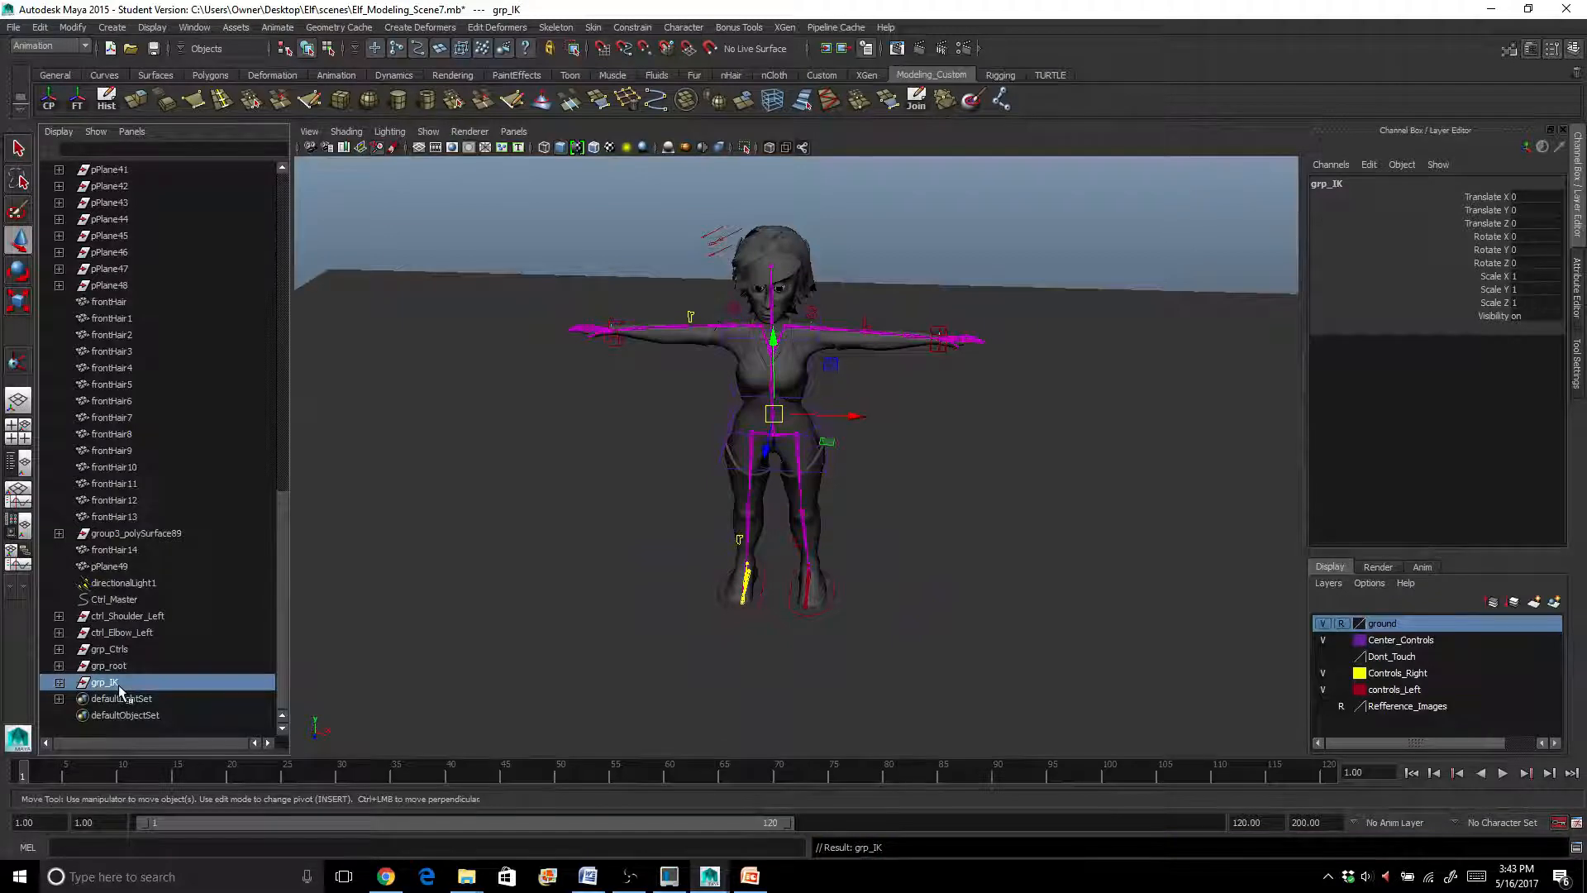
Constrain grp_IK to Ctrl_Master with a Scale constraint
alt+drag(665, 551, 606, 661)
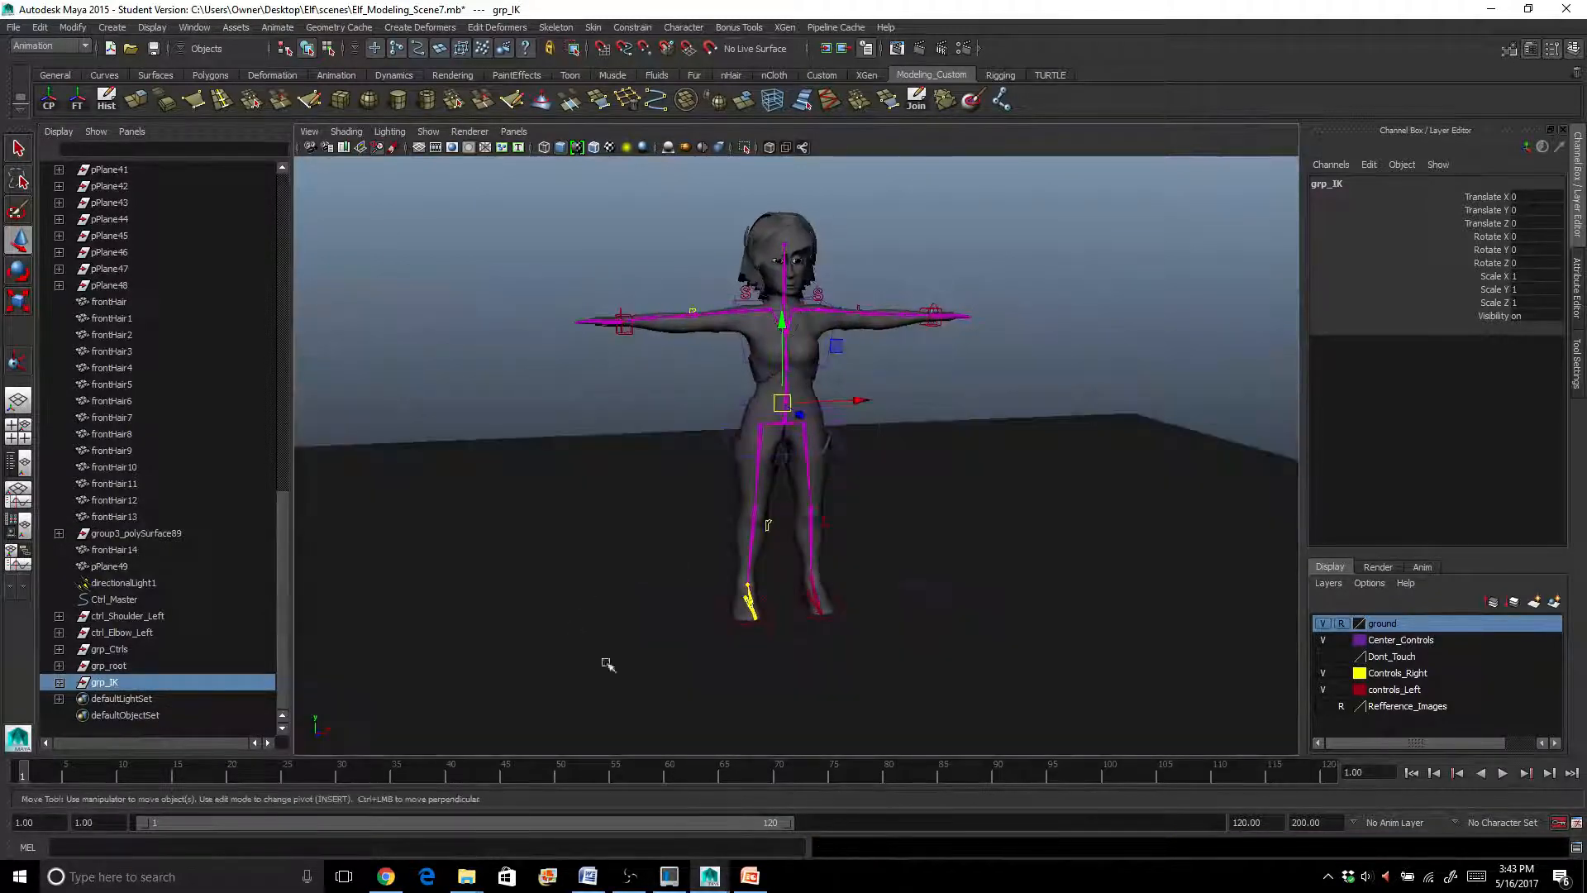
scroll(668, 451, up, 3)
scroll(675, 455, down, 1)
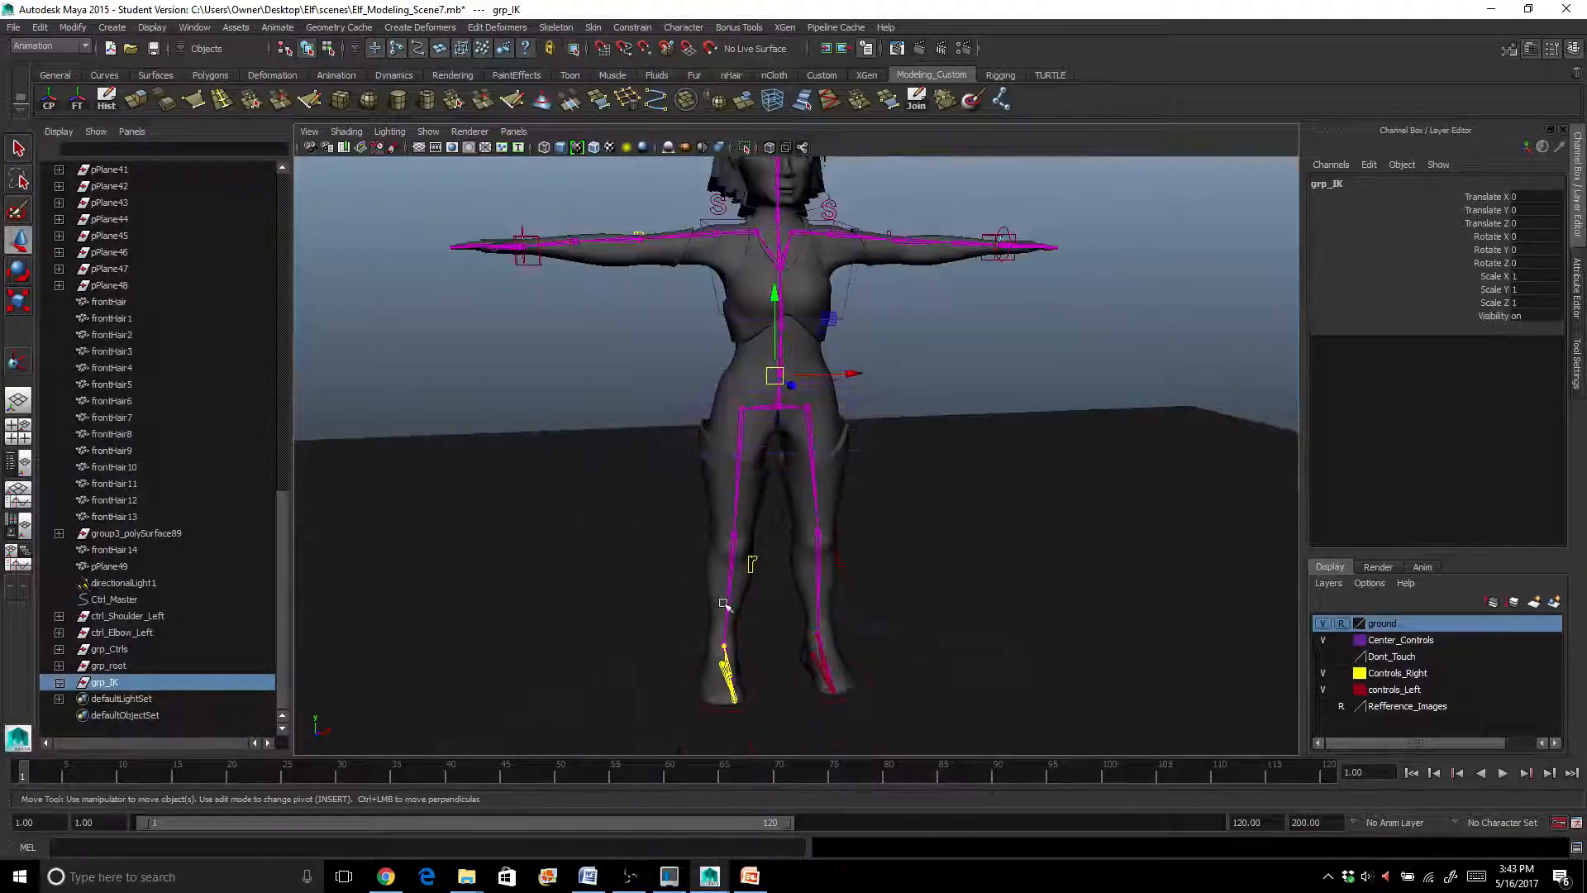
alt+drag(723, 606, 751, 596)
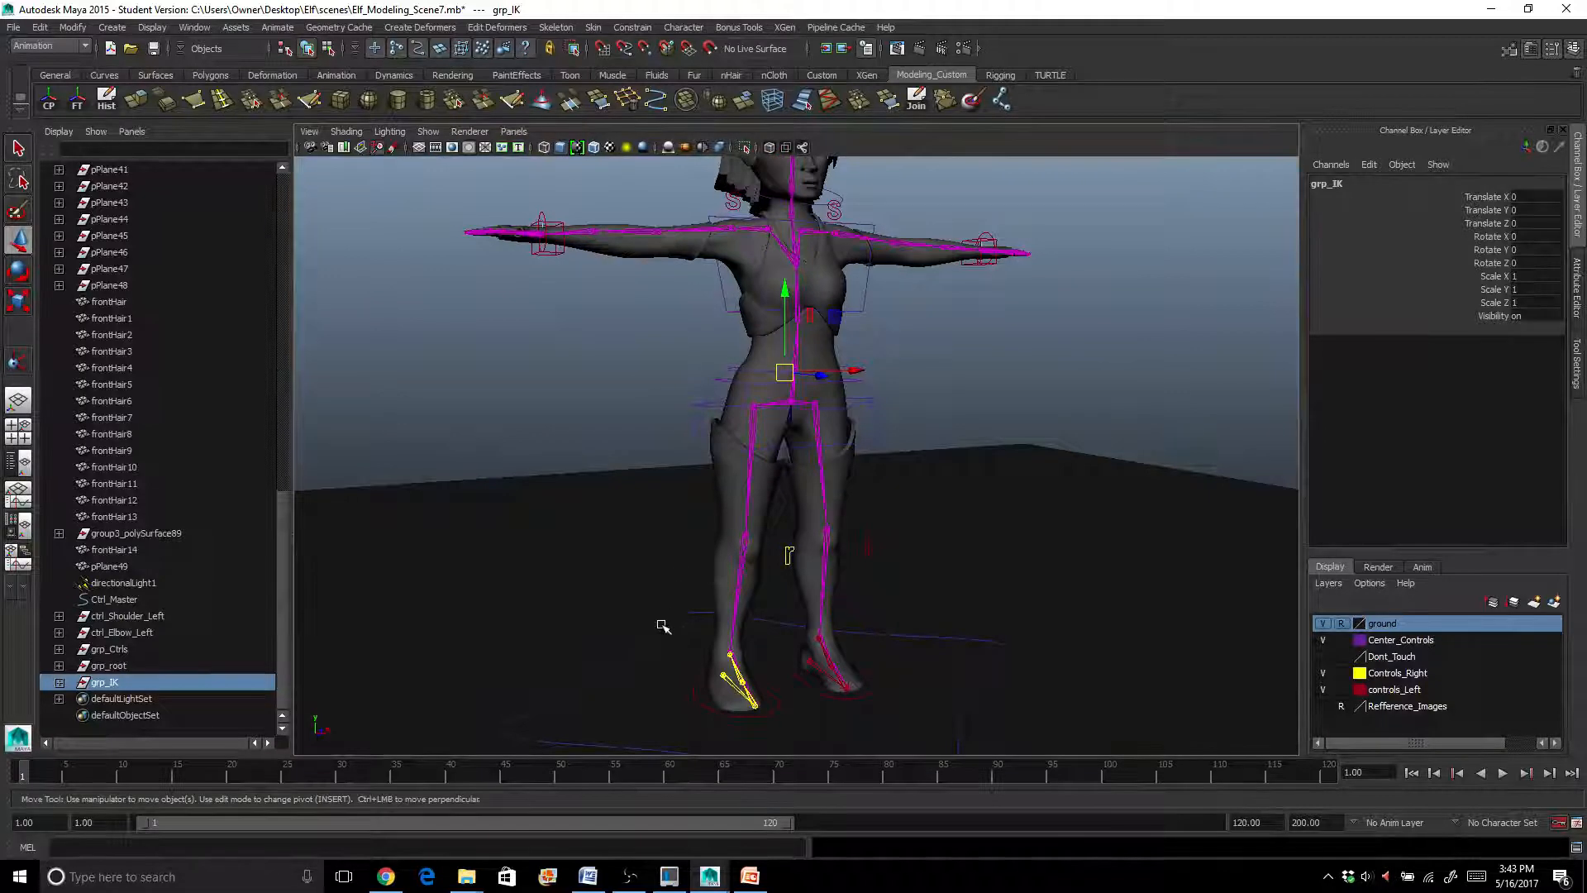
click(663, 626)
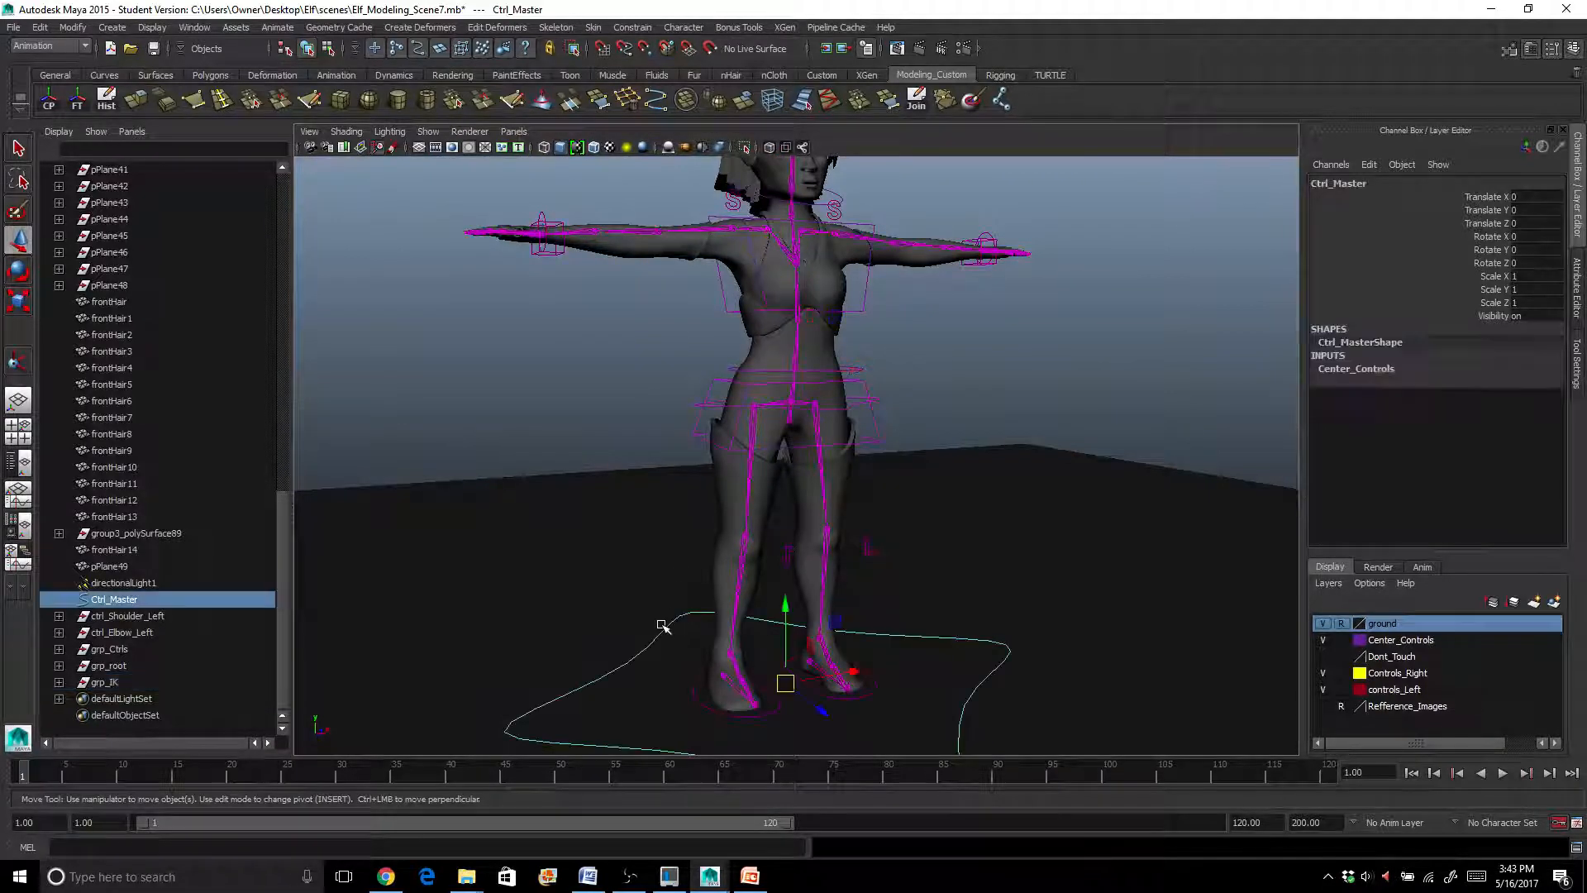
ctrl+click(105, 683)
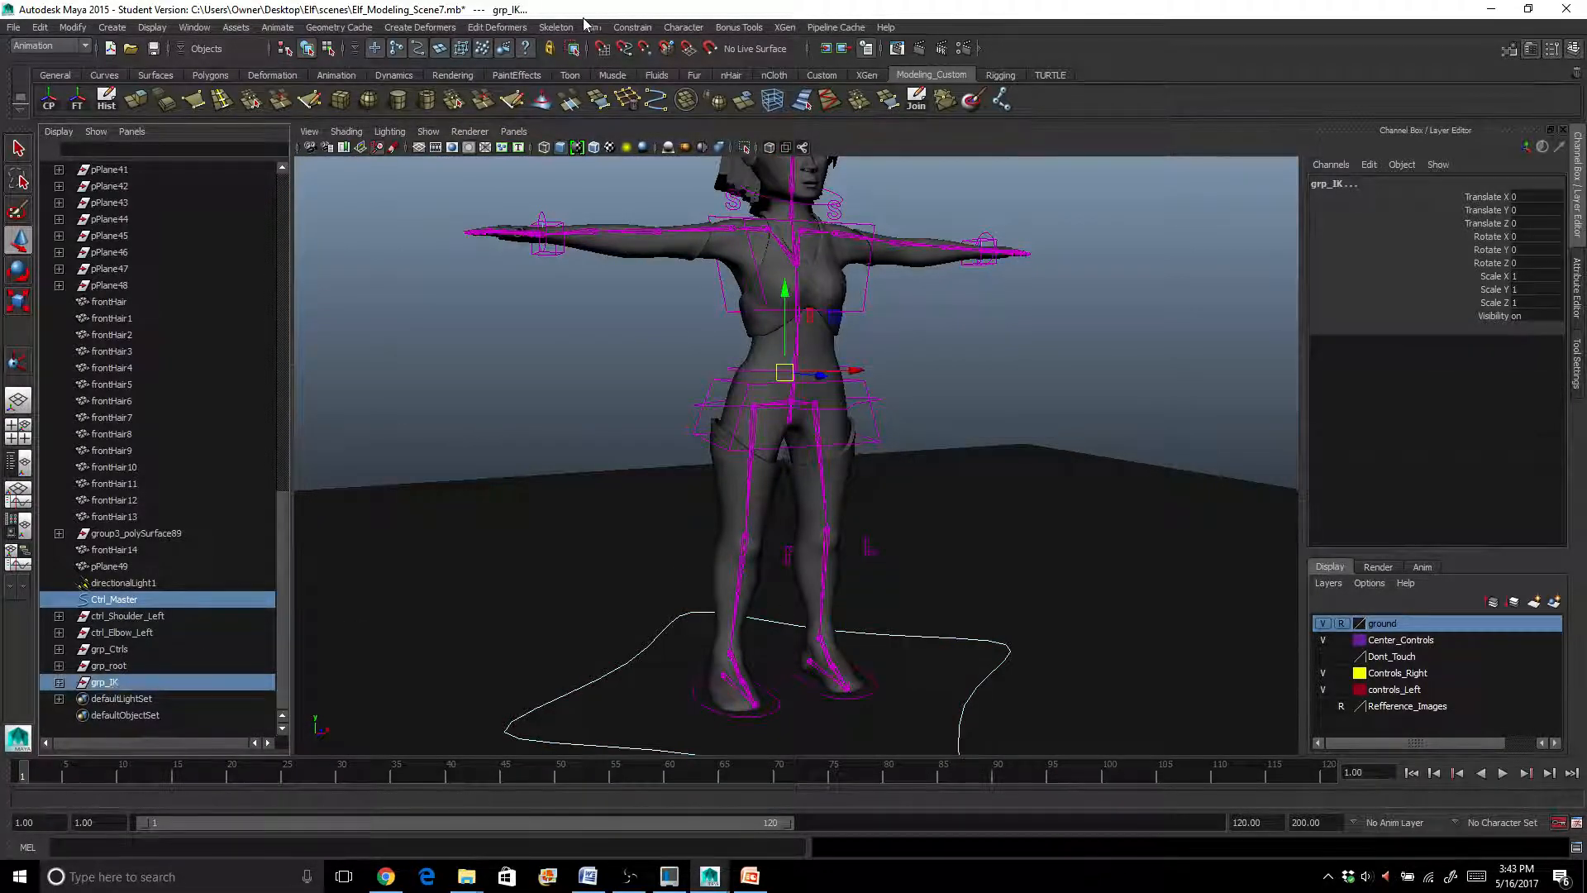
click(632, 27)
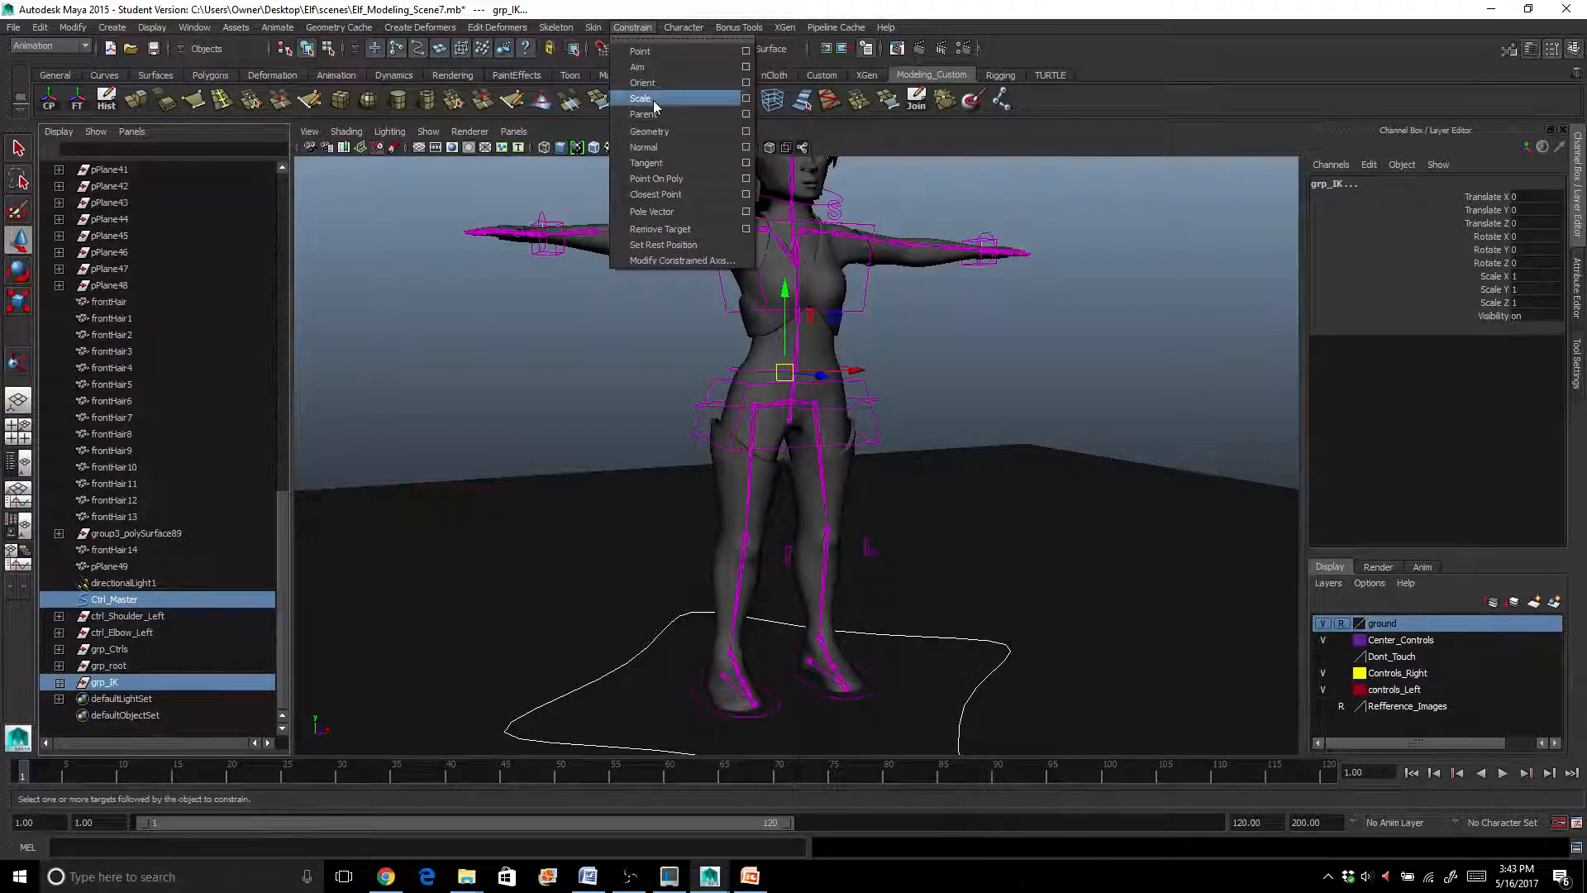
click(655, 105)
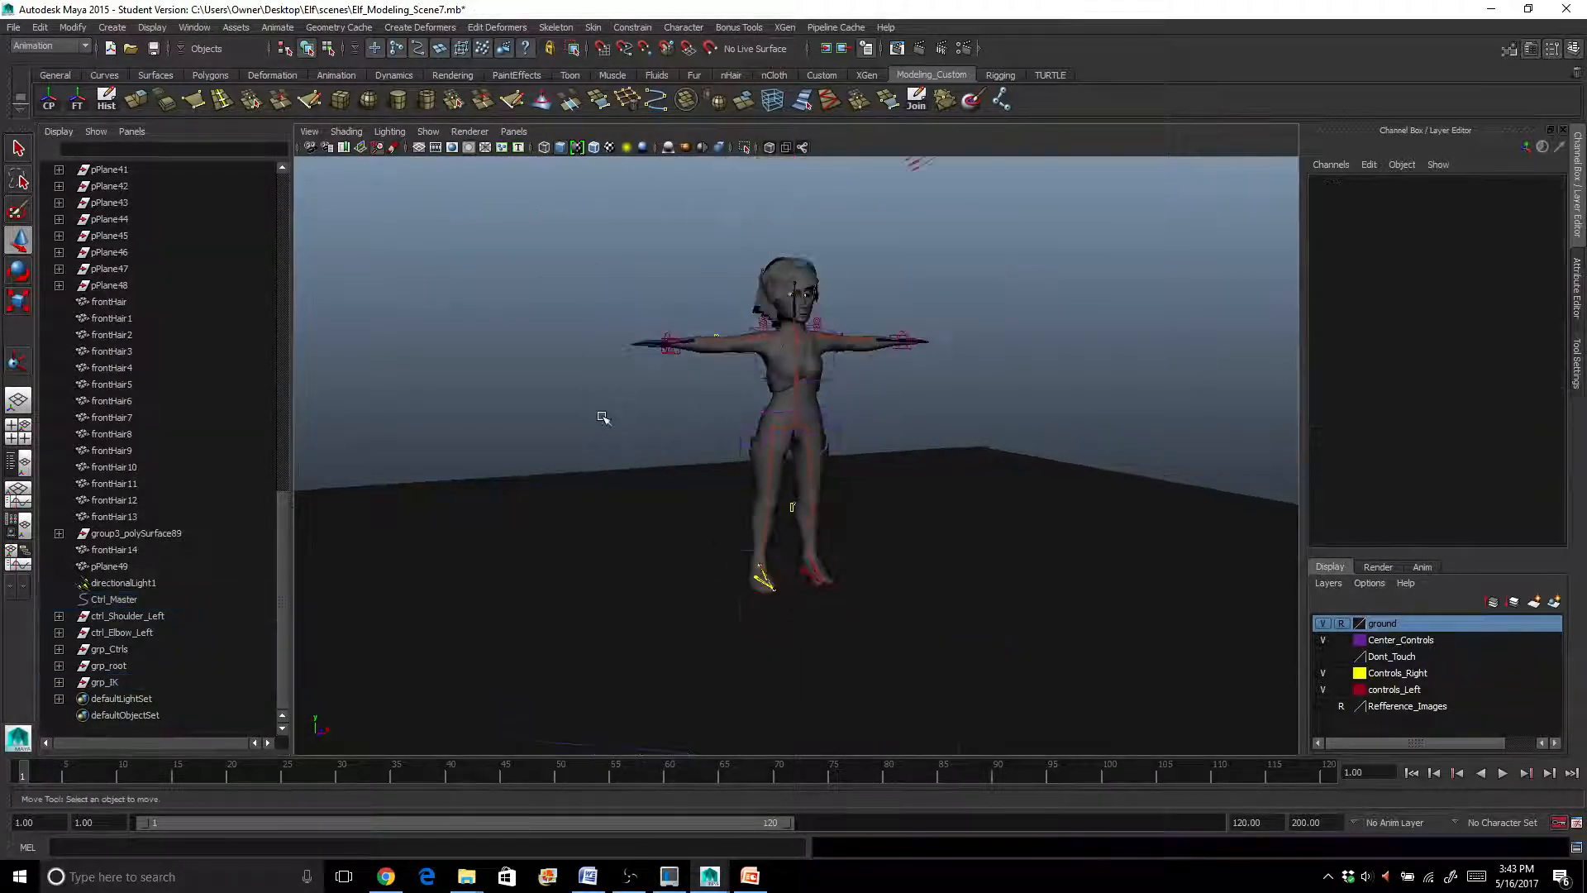
Test-move Ctrl_Master to check how the grouped IK handles follow, and undo the move
click(700, 569)
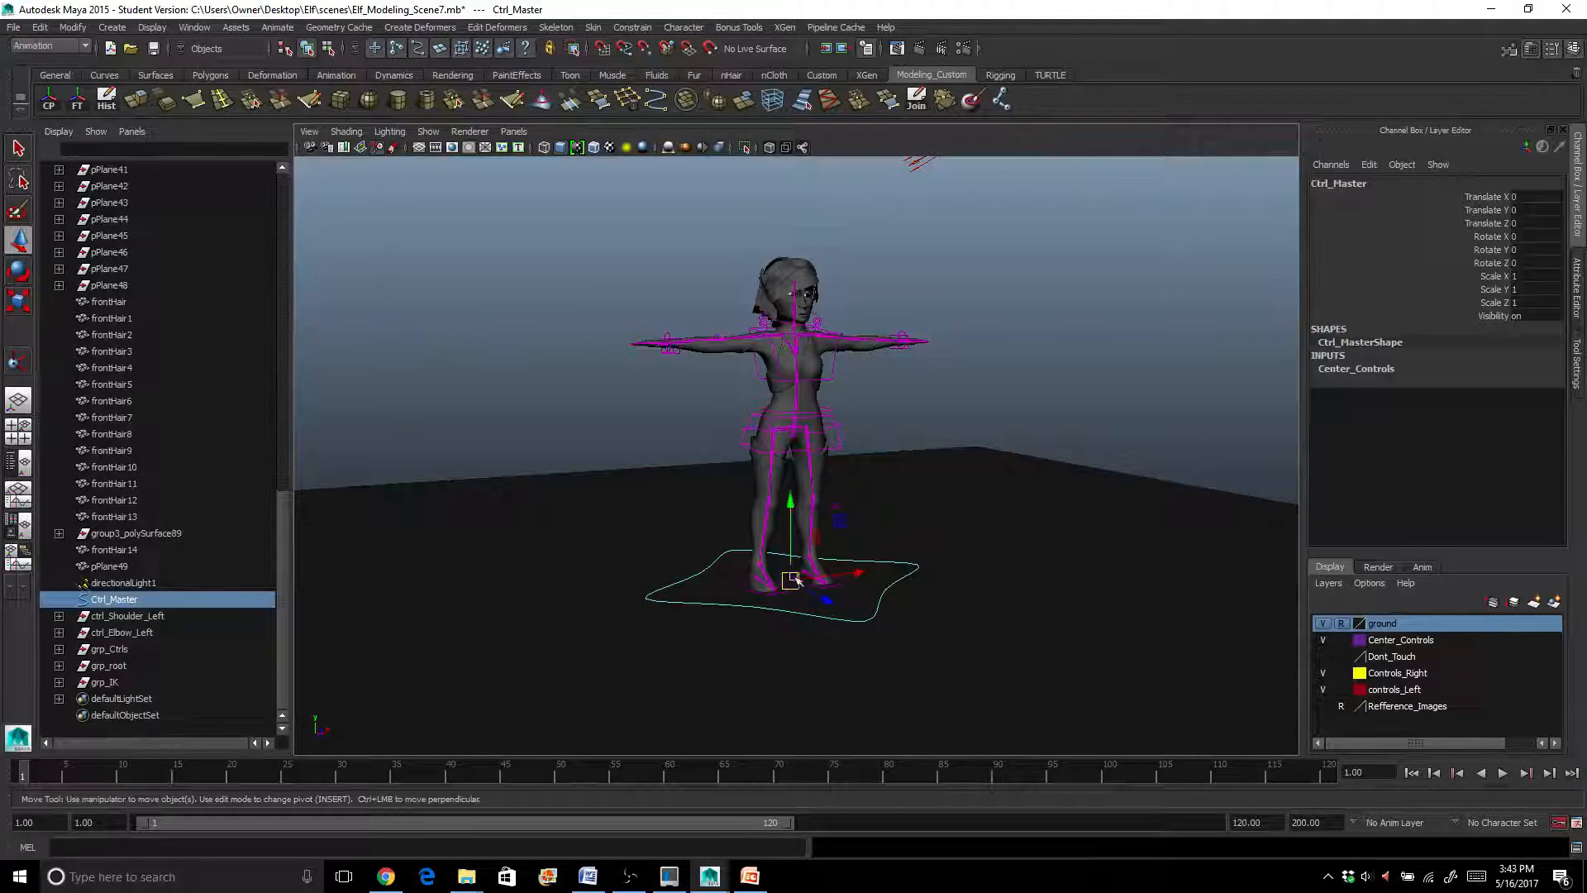
drag(790, 574, 685, 555)
key(ctrl+z)
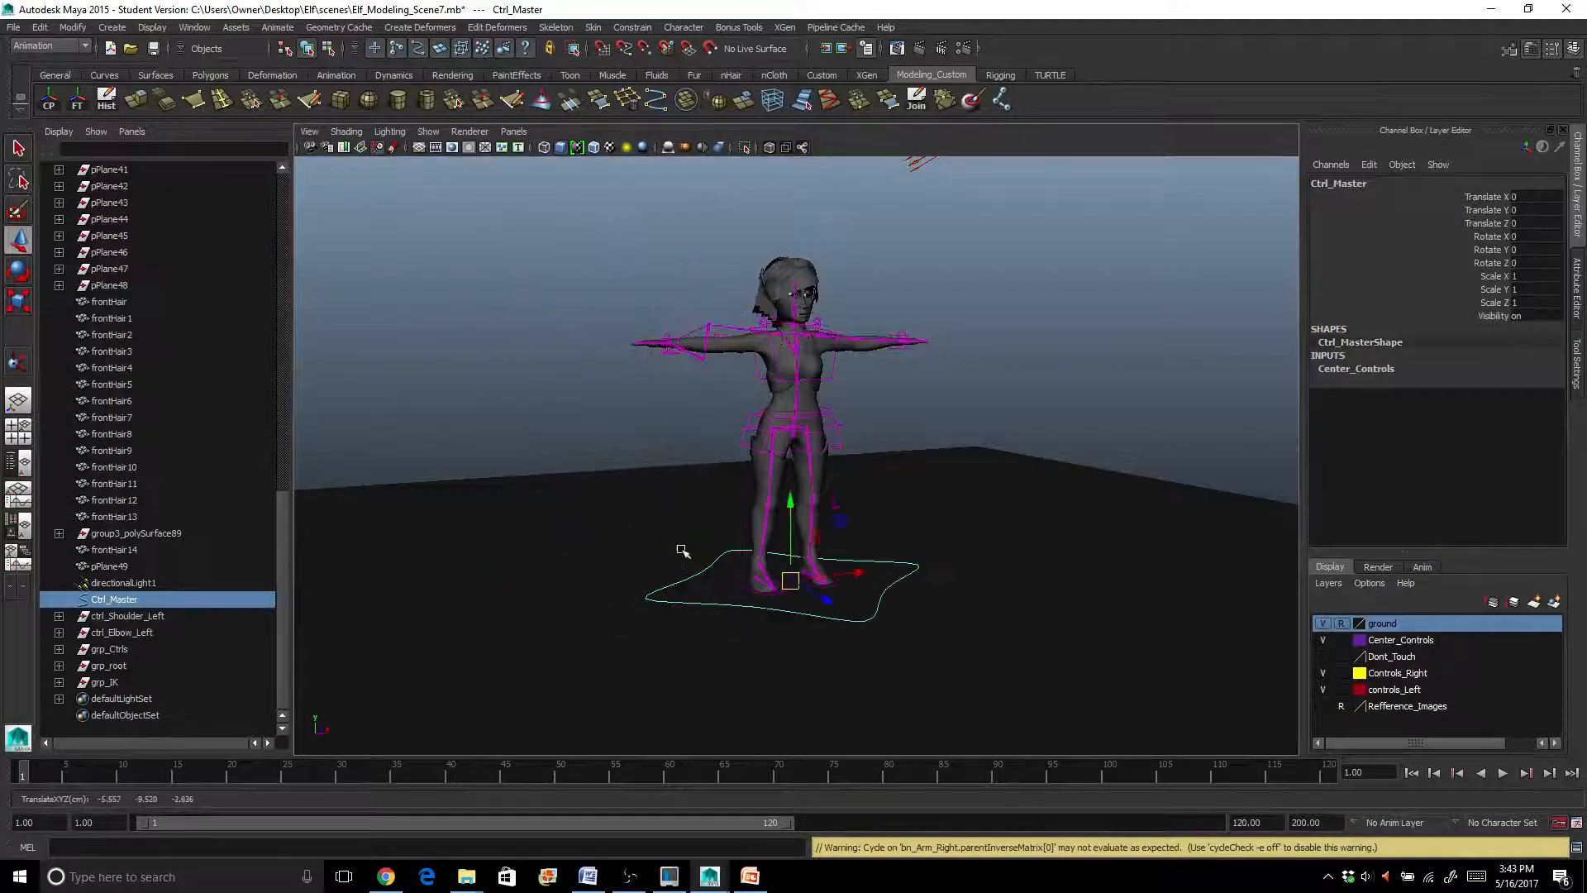
Undo the Scale constraint and the renaming of the IK handle group, and inspect the right arm's joints
scroll(698, 537, up, 6)
alt+drag(577, 397, 534, 416)
key(ctrl+z)
key(ctrl+z)
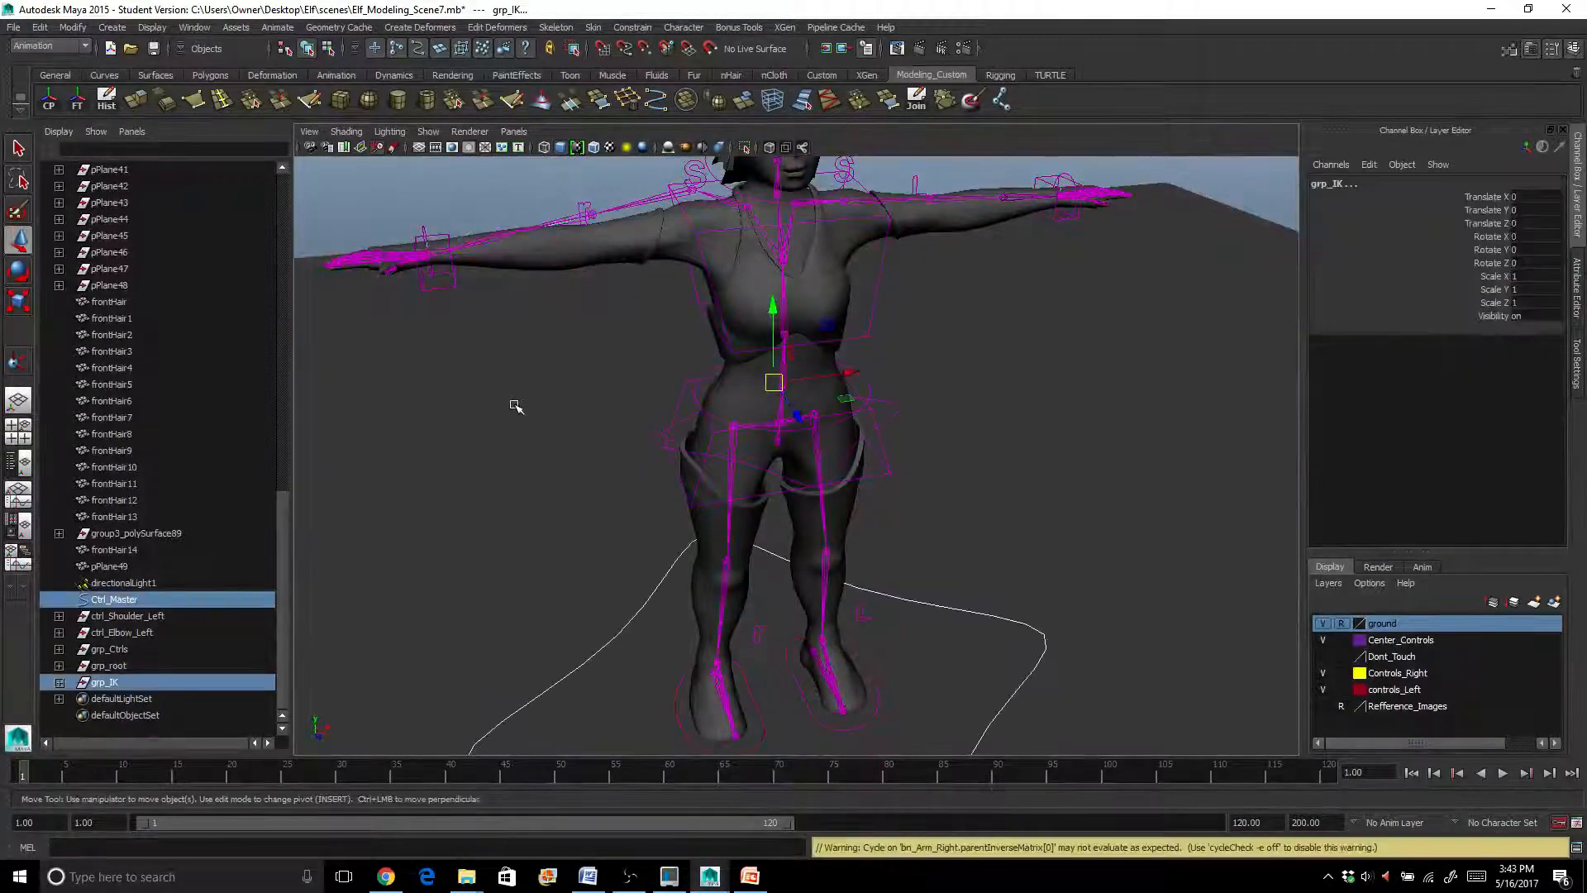
key(ctrl+z)
key(ctrl+z)
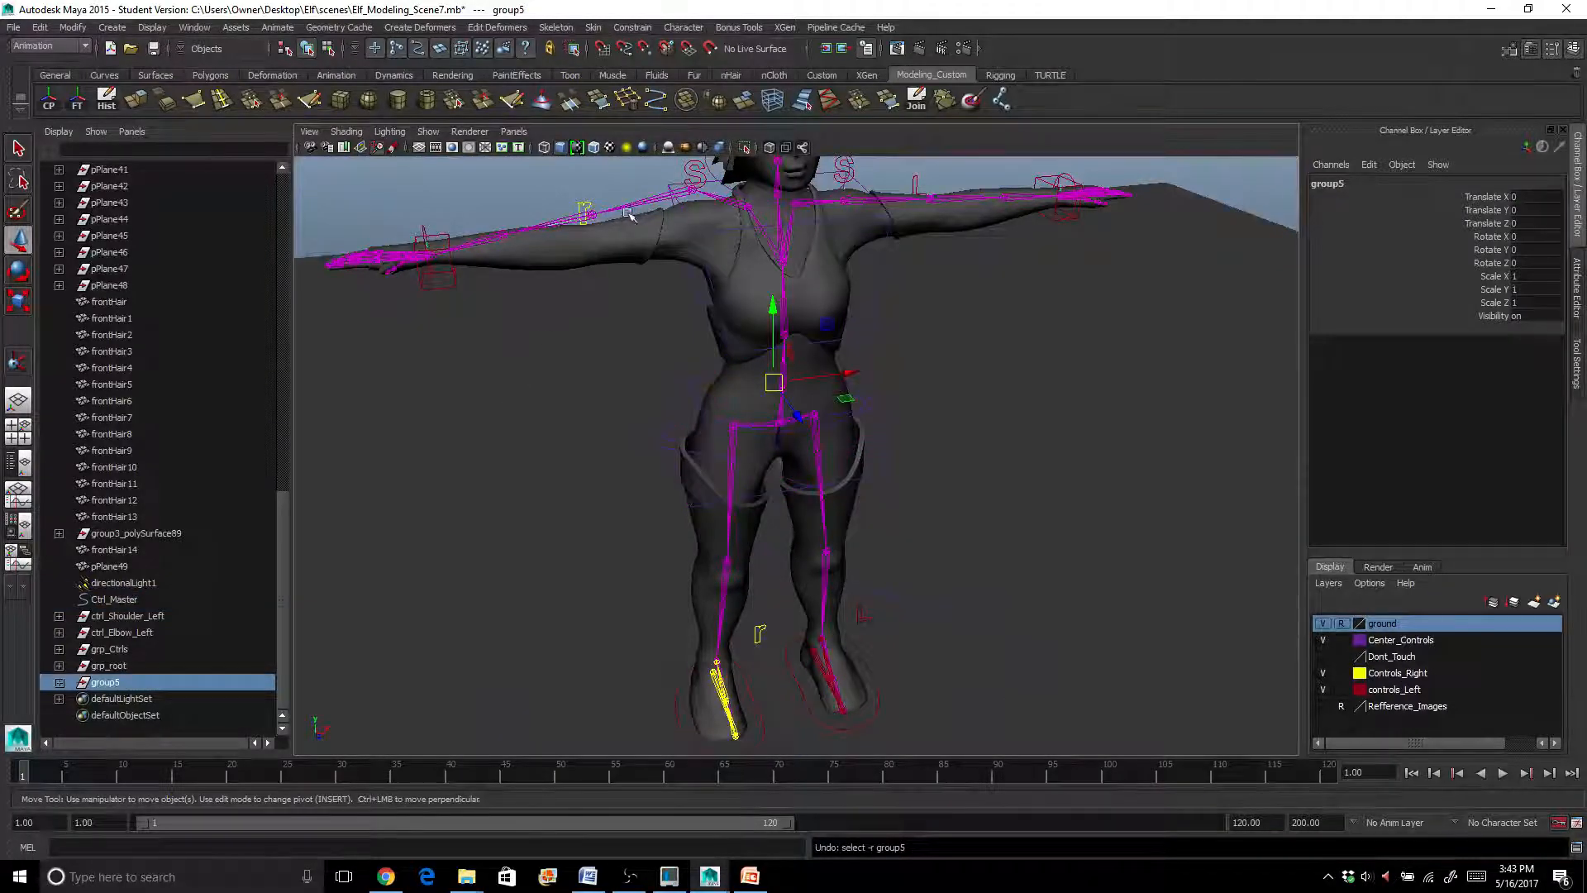
alt+drag(646, 254, 720, 293)
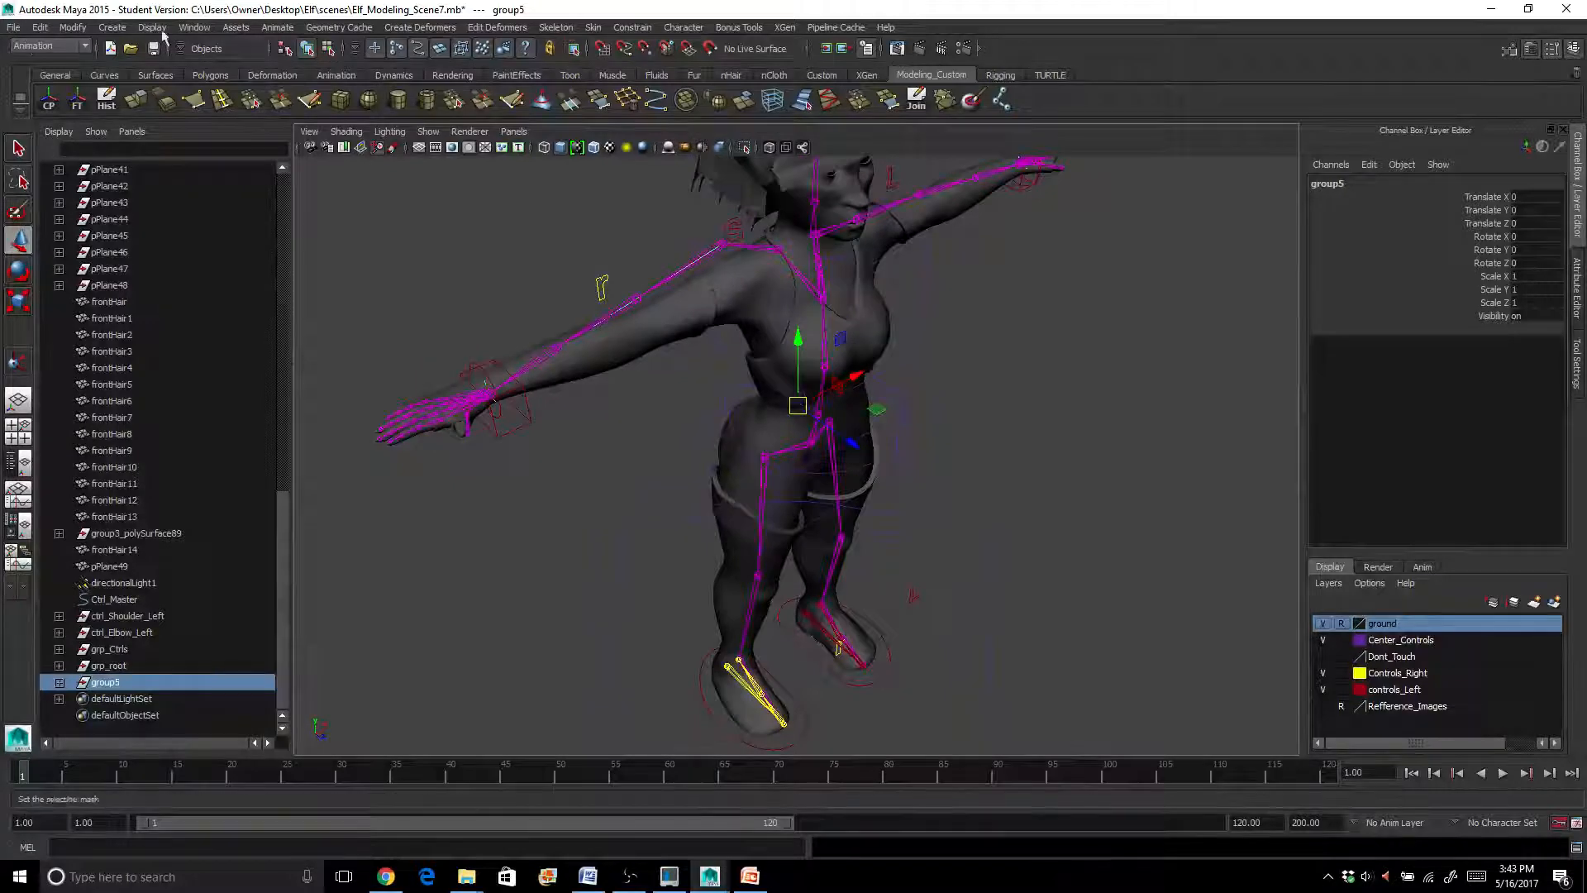
Reopen Elf_Modeling_Scene7.mb from the recent files without saving the changes, and inspect the reloaded rig
click(13, 26)
mouse_move(149, 377)
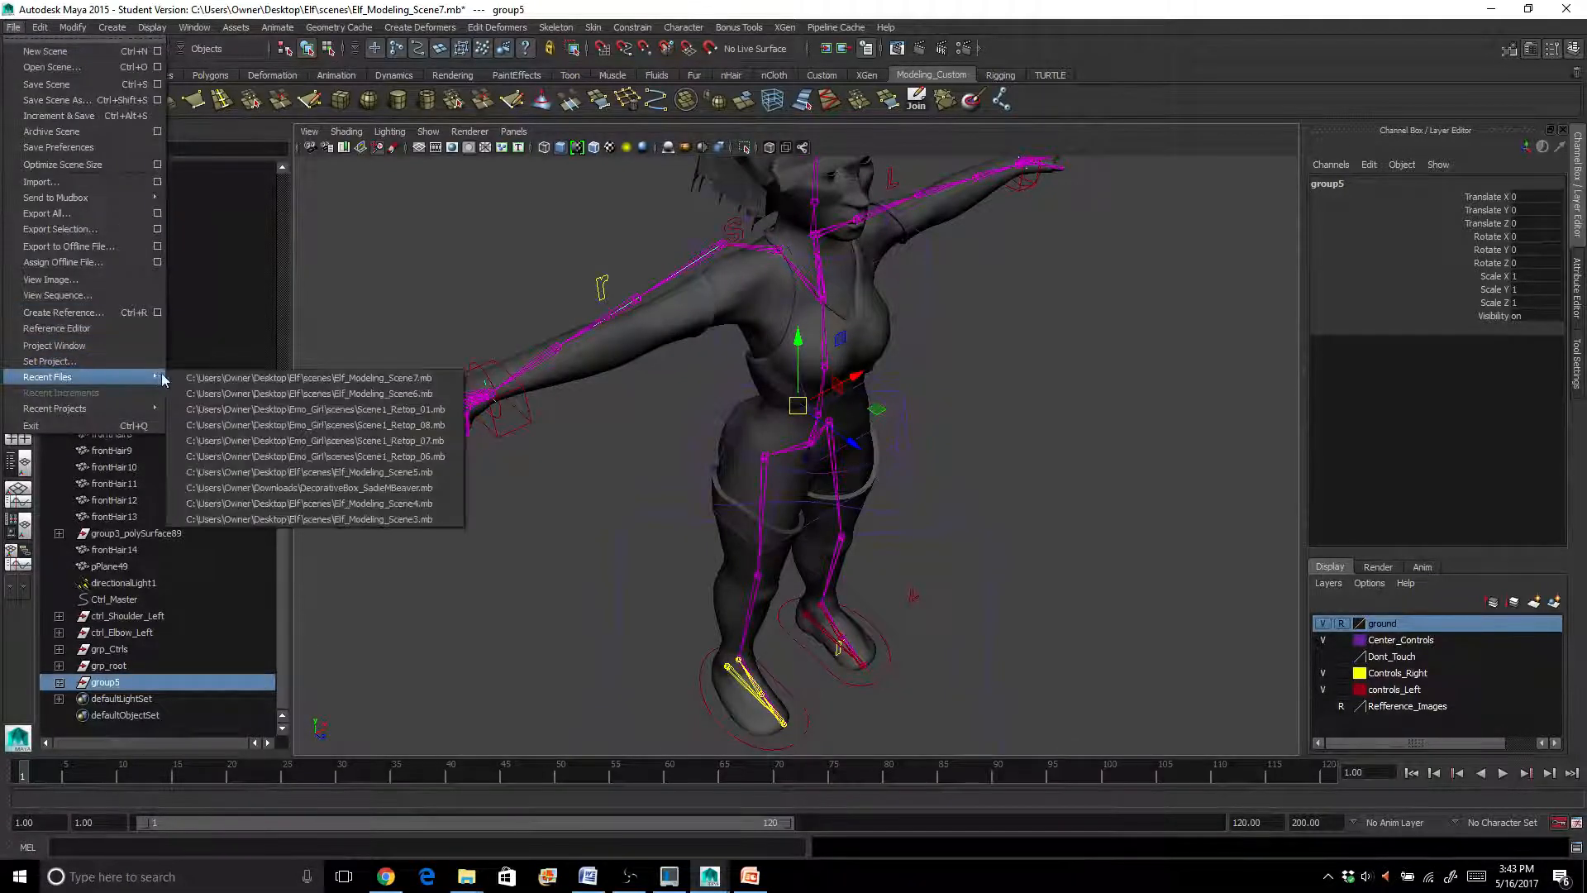
click(198, 370)
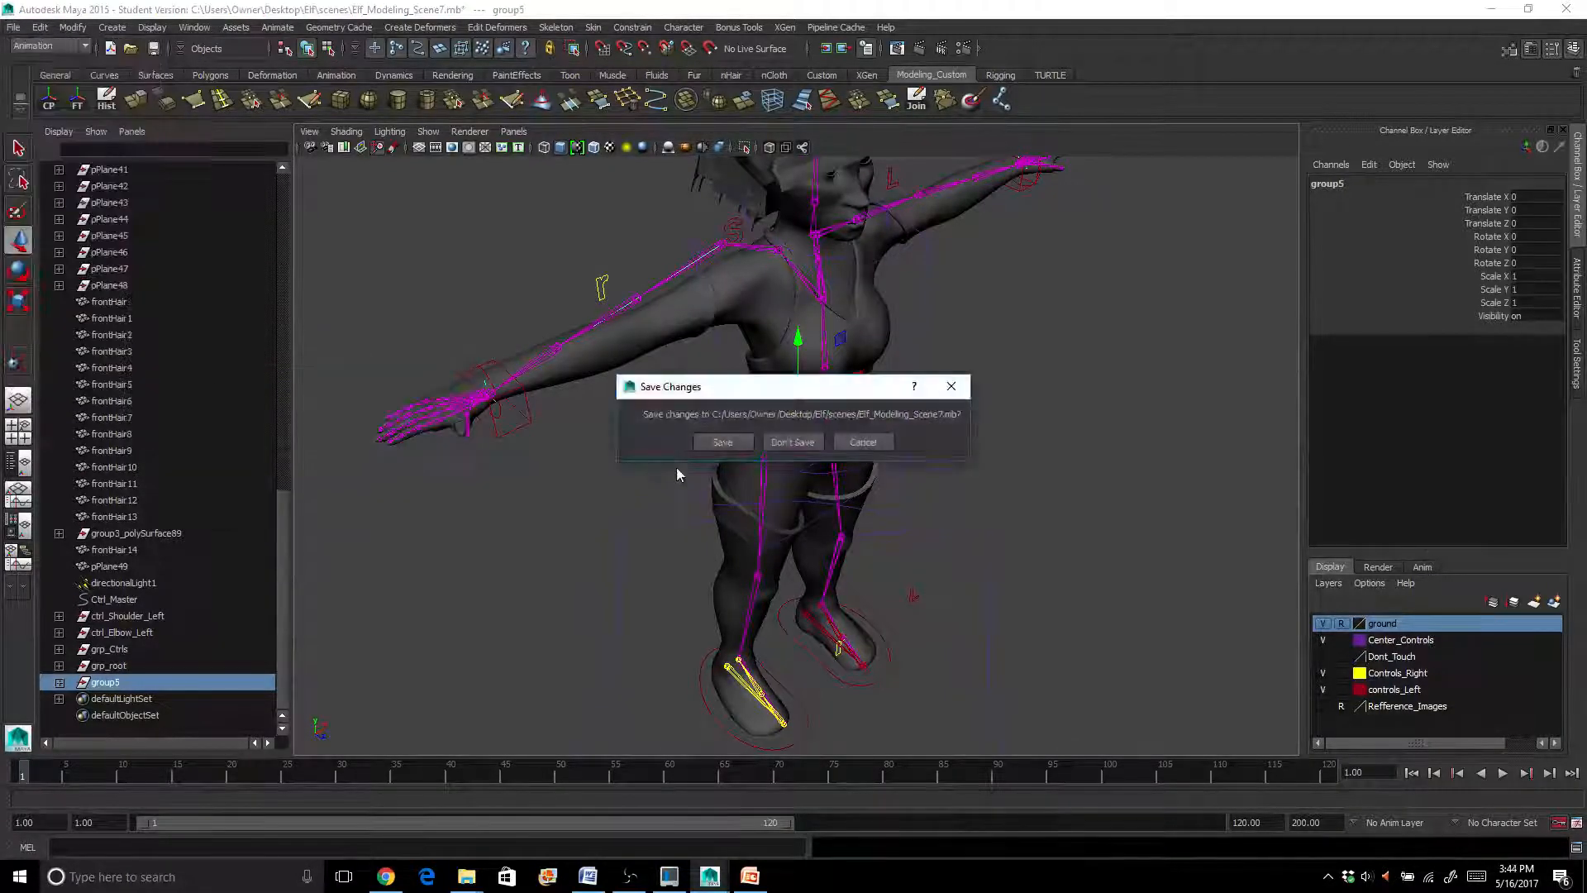
click(781, 444)
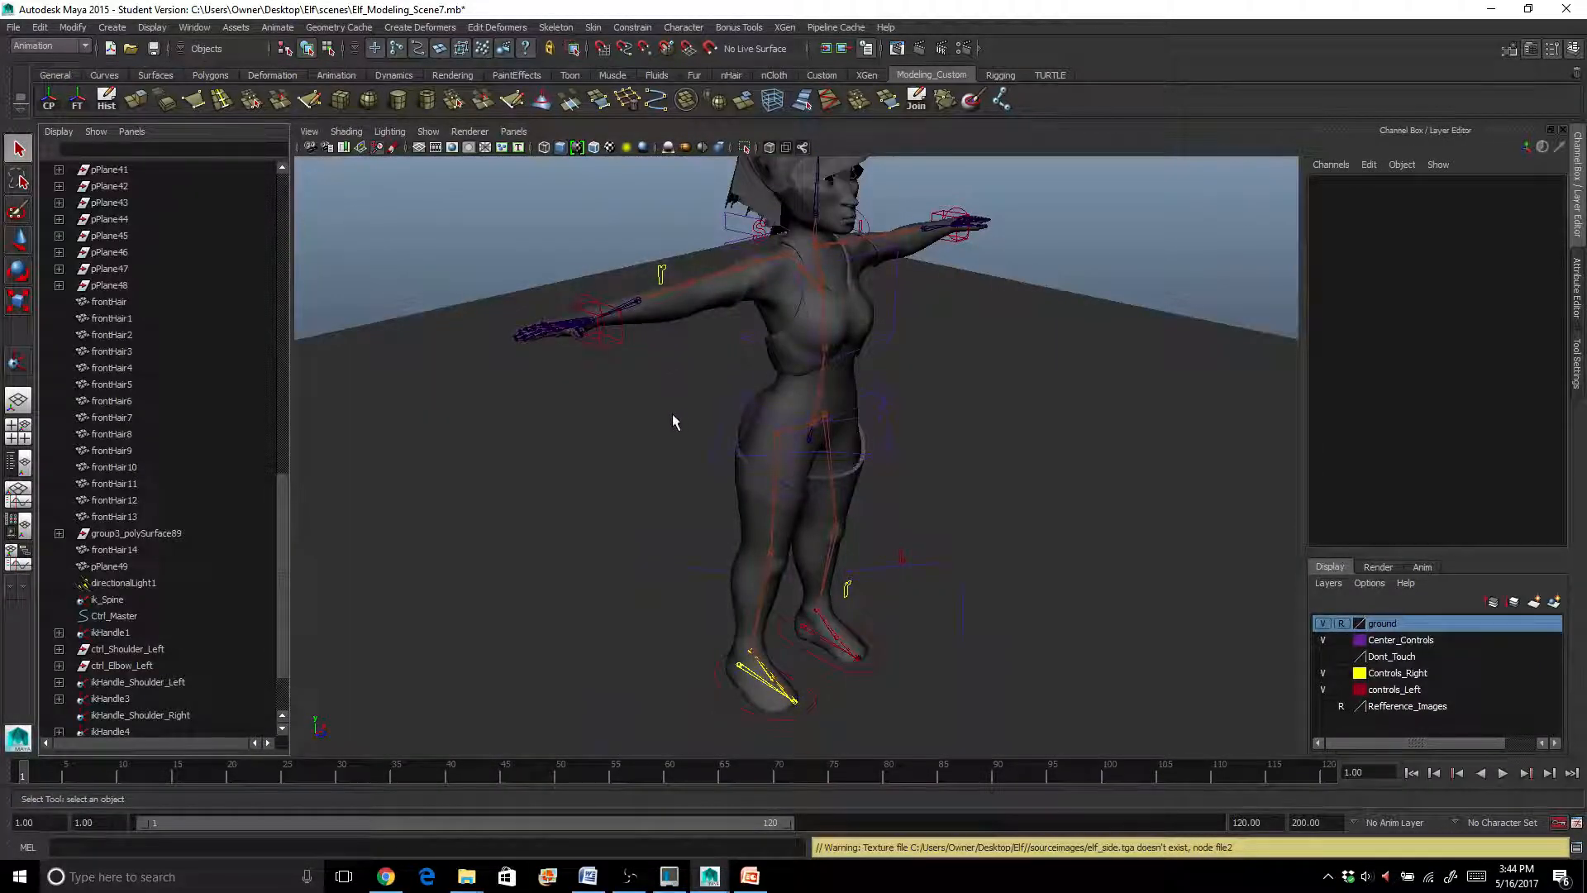
scroll(645, 321, up, 6)
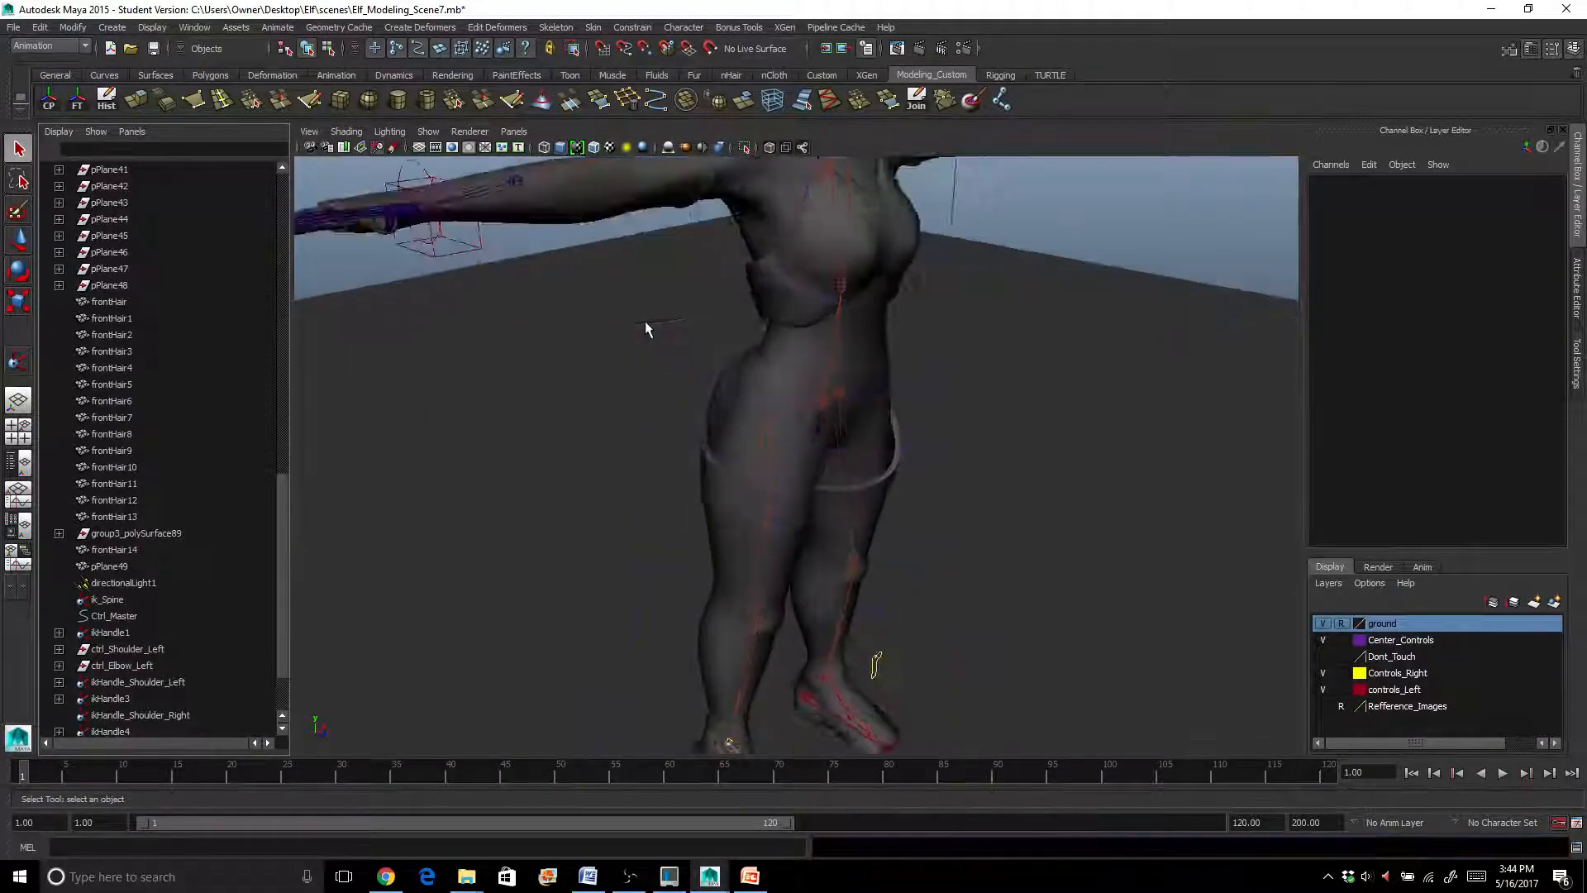
Delete the right arm's IK handles, ikHandle4 and ikHandle_Shoulder_Right
alt+middle_drag(641, 296, 848, 468)
scroll(845, 467, down, 4)
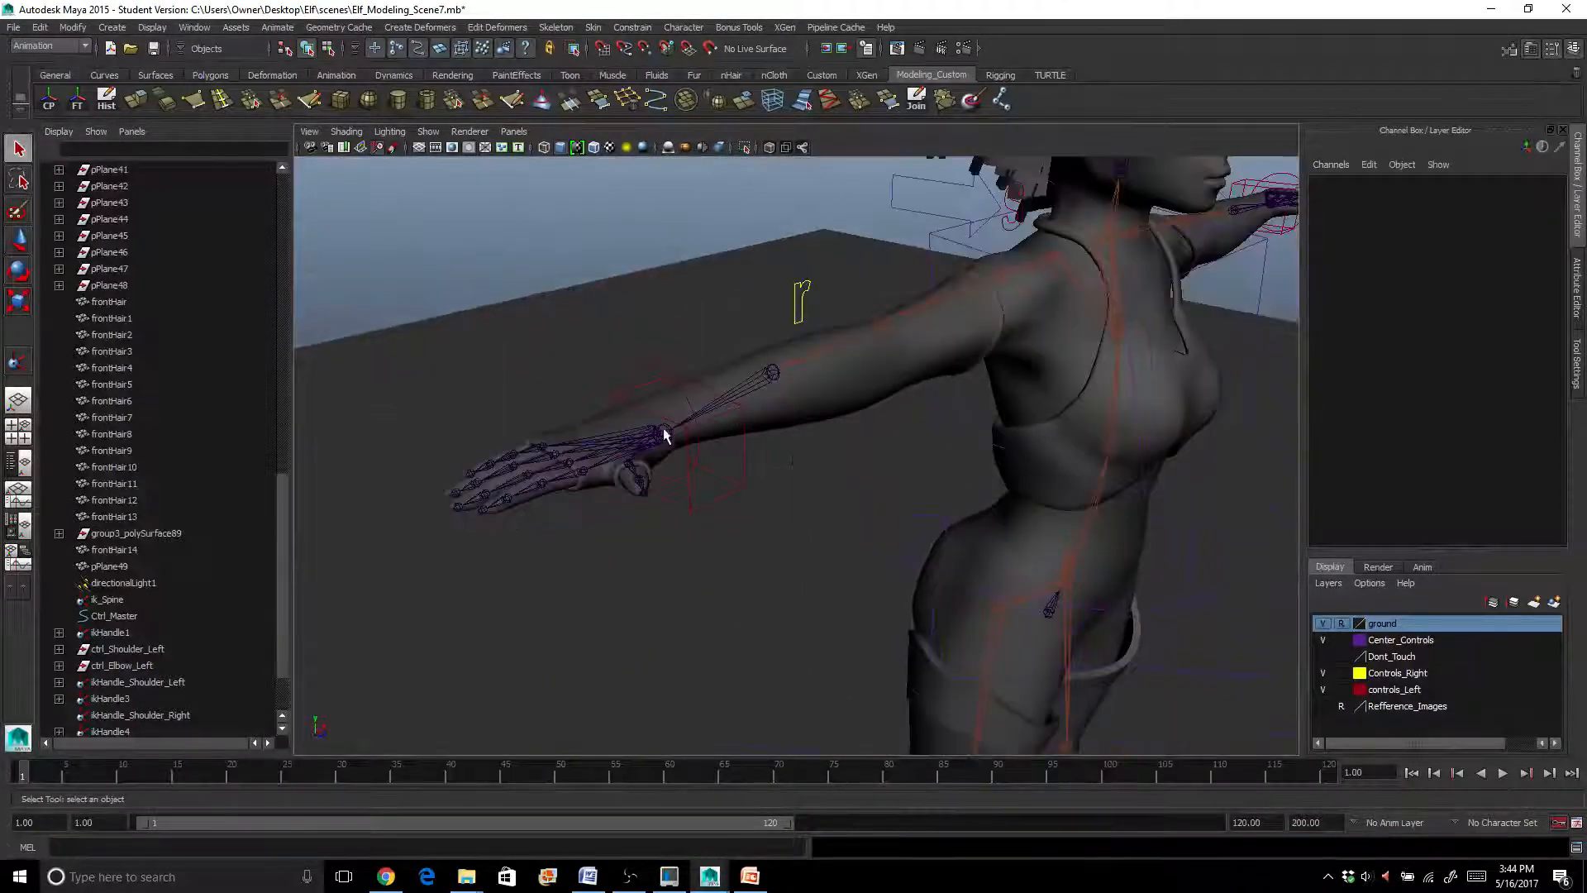
alt+drag(663, 430, 610, 418)
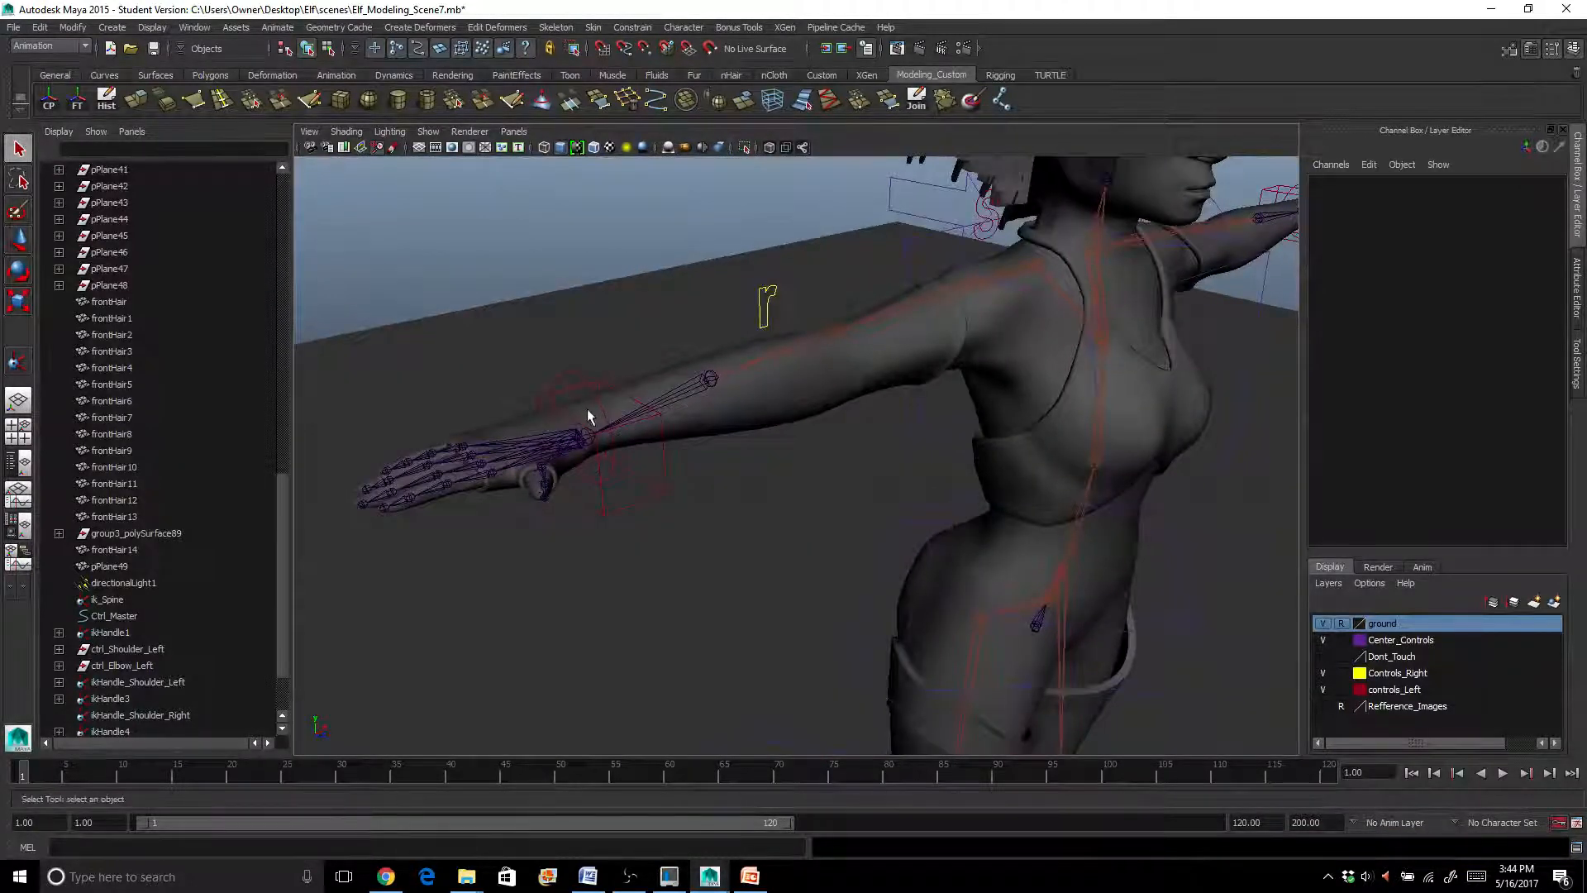
click(584, 409)
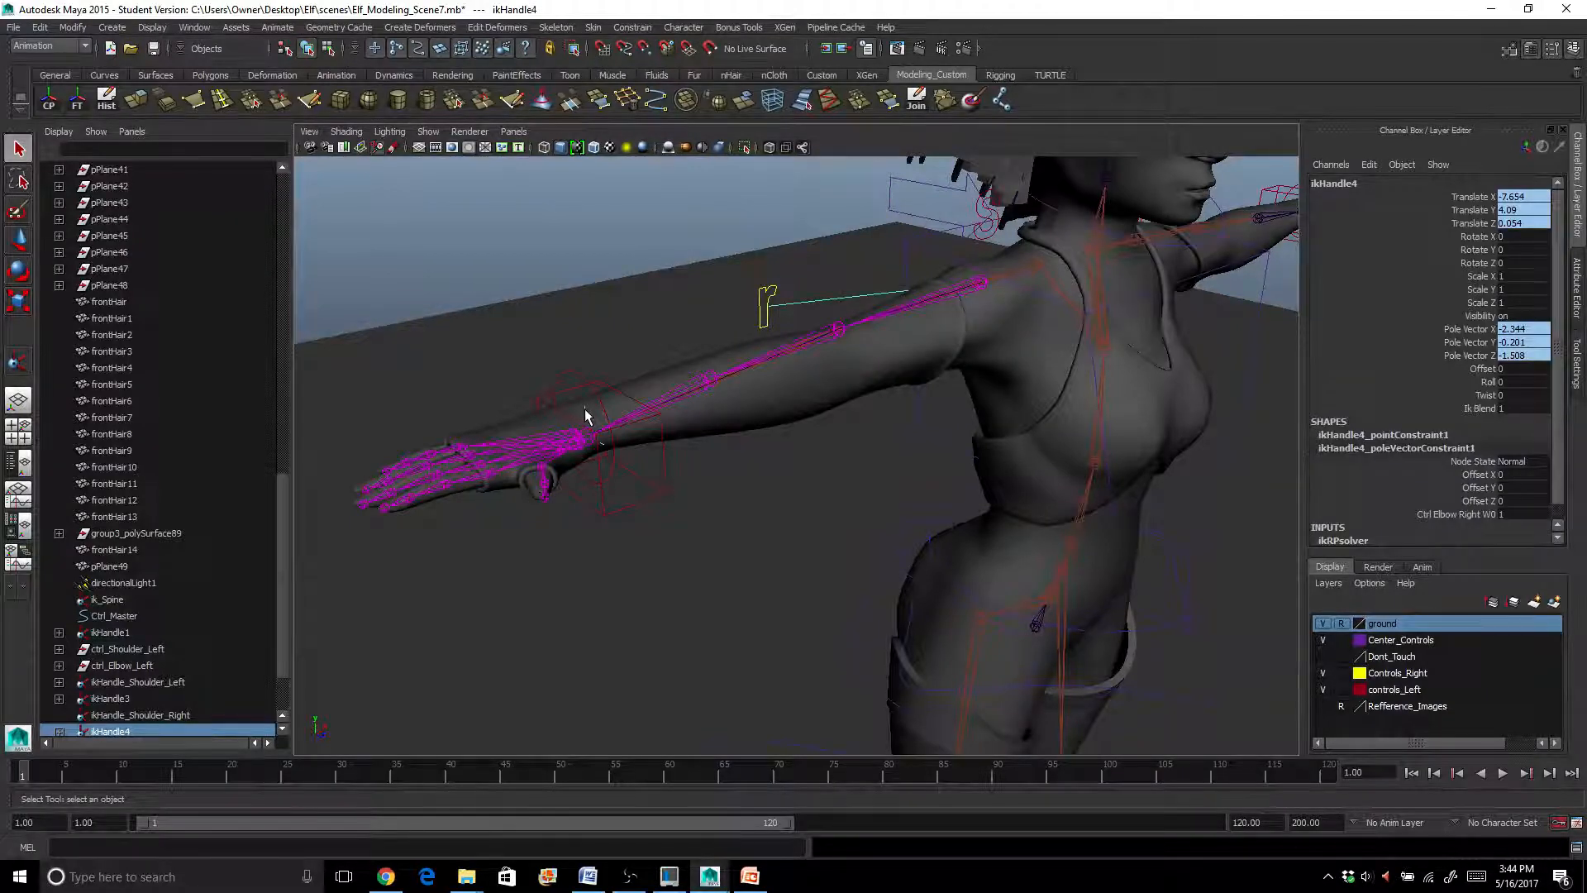
click(584, 415)
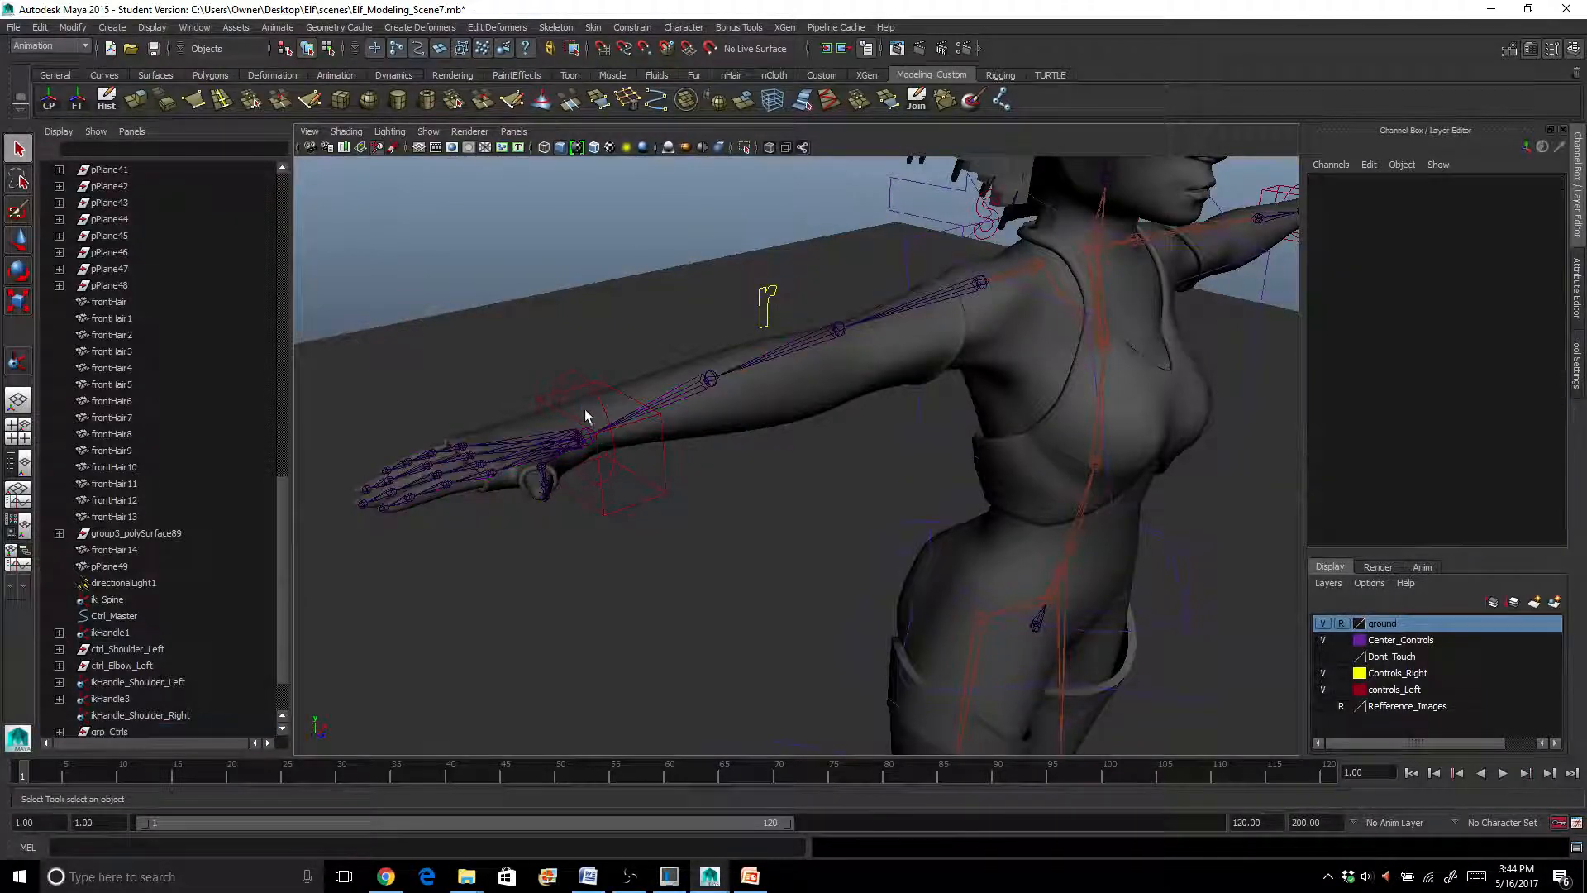
click(981, 283)
click(987, 284)
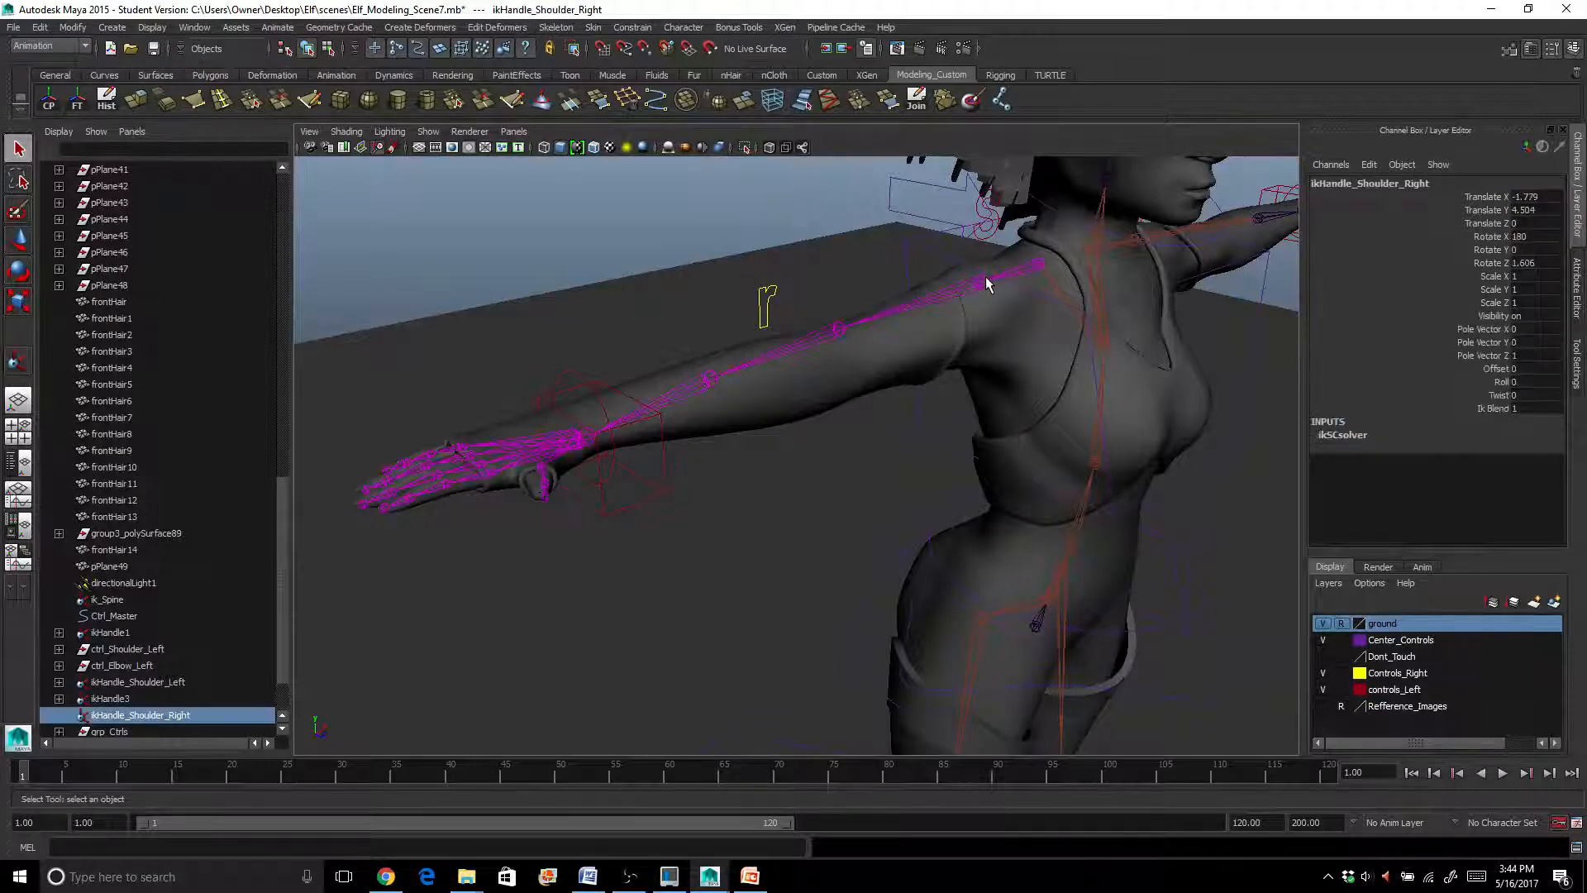
key(Delete)
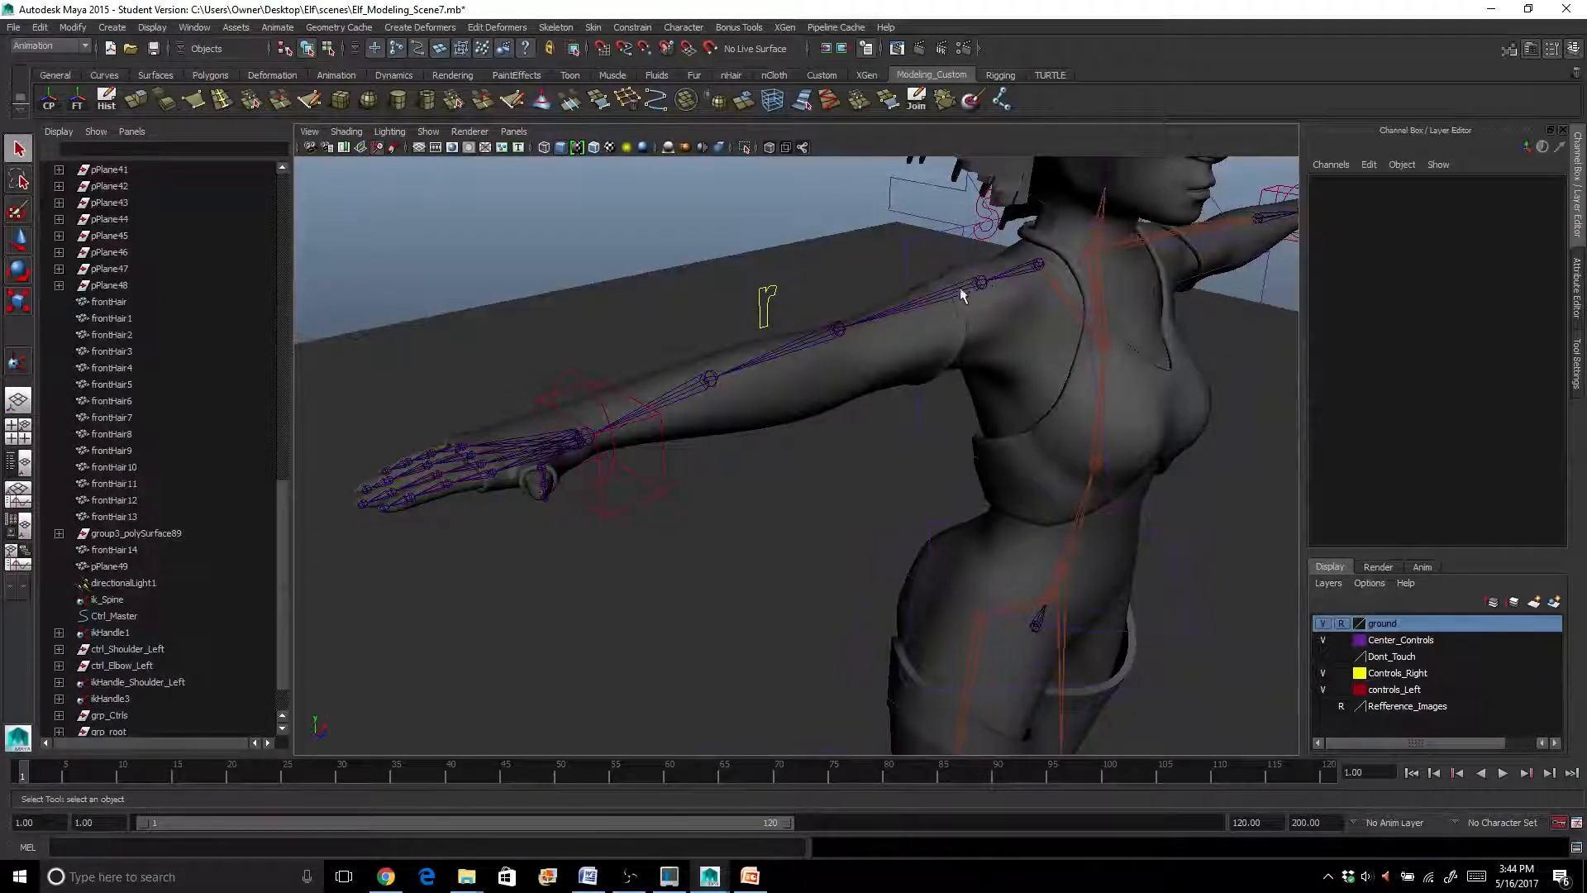
Unparent the bn_Forarm_Right joint from bn_Arm_Right to separate the forearm chain from the upper arm
click(980, 286)
scroll(971, 287, up, 5)
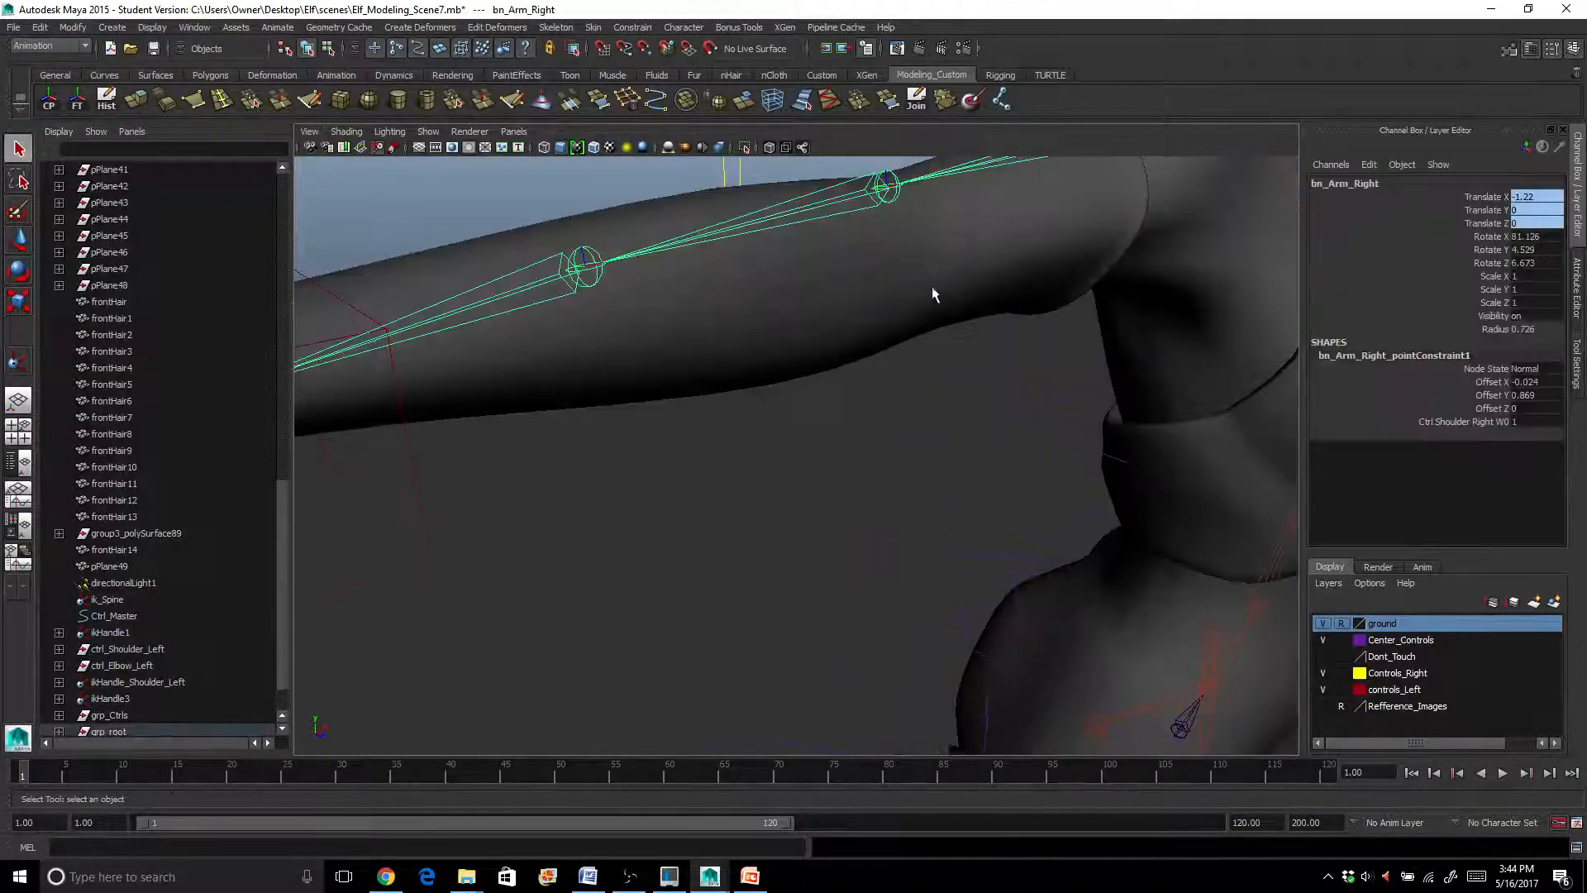
scroll(835, 377, down, 5)
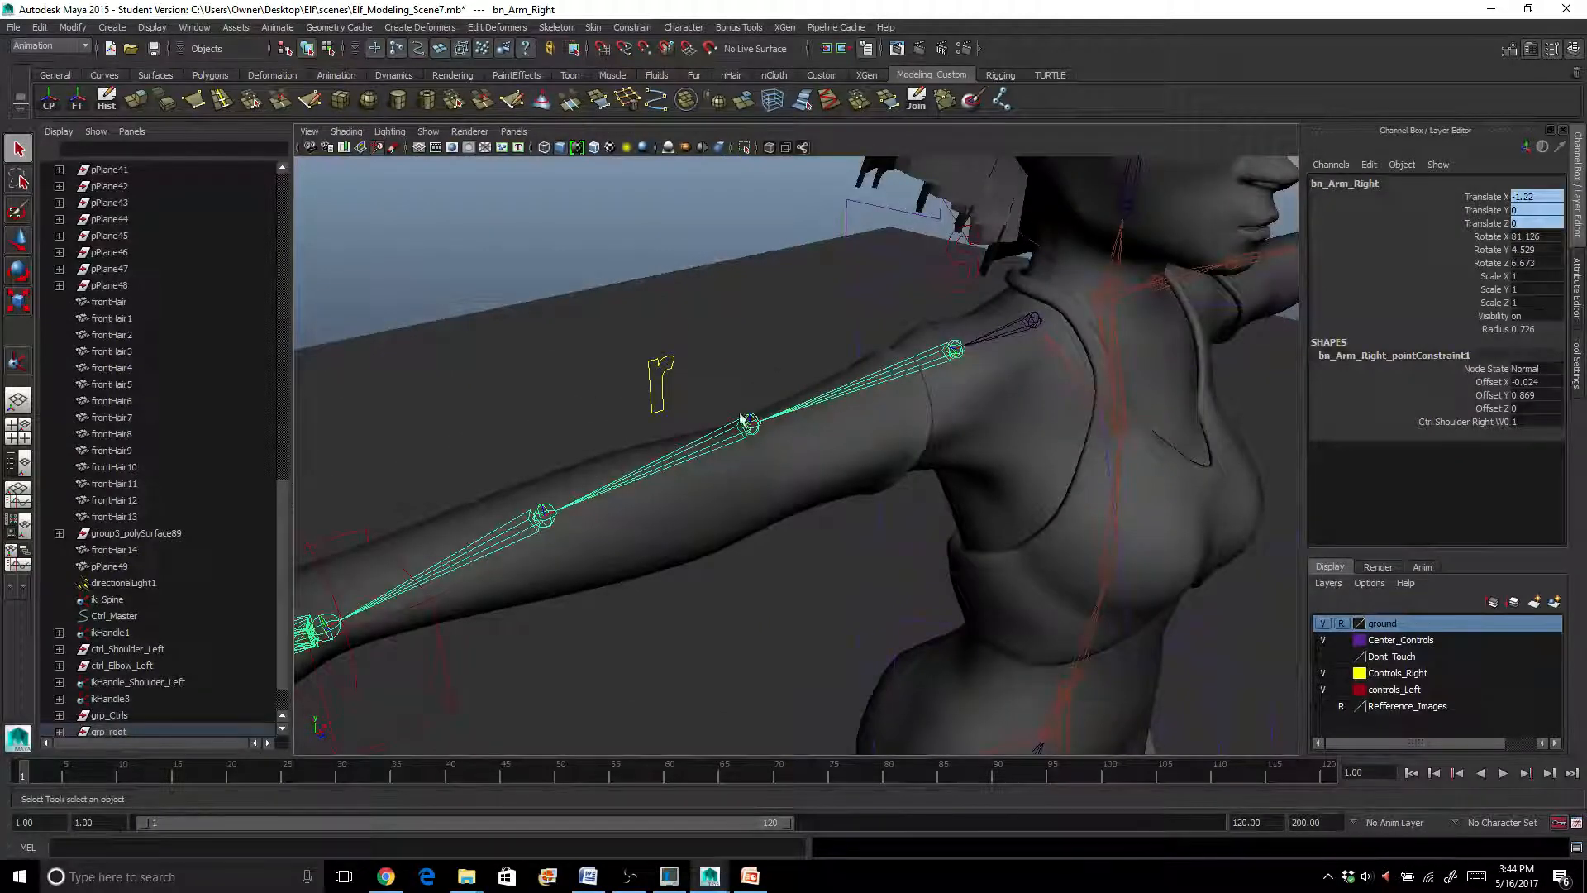
click(752, 425)
key(shift+p)
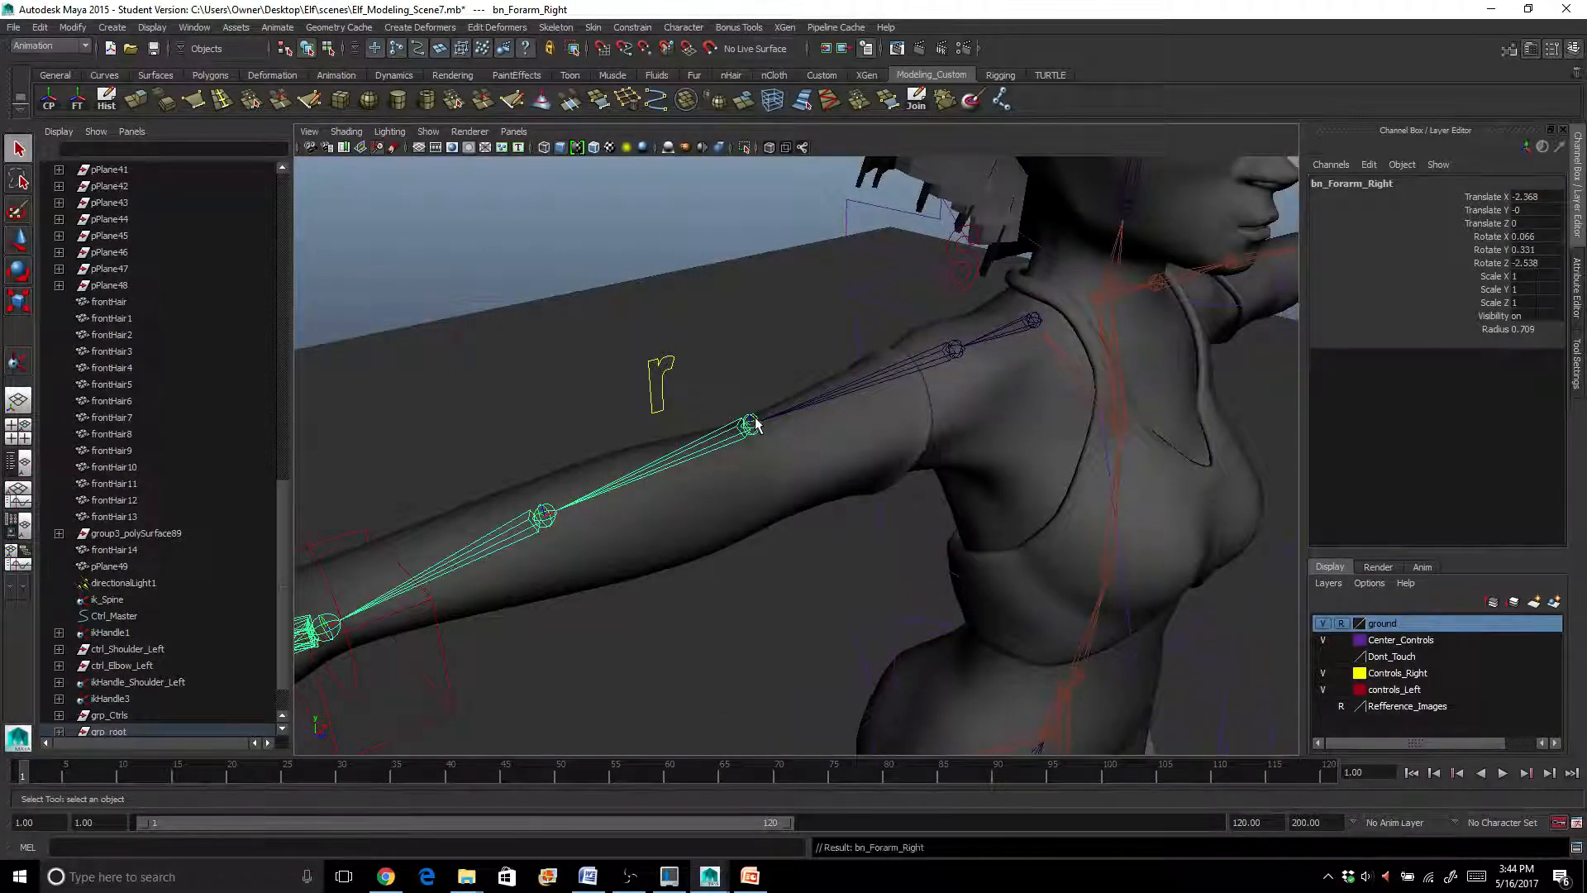
Select the bn_Clav_Right joint and examine it up close at the right shoulder
click(1021, 322)
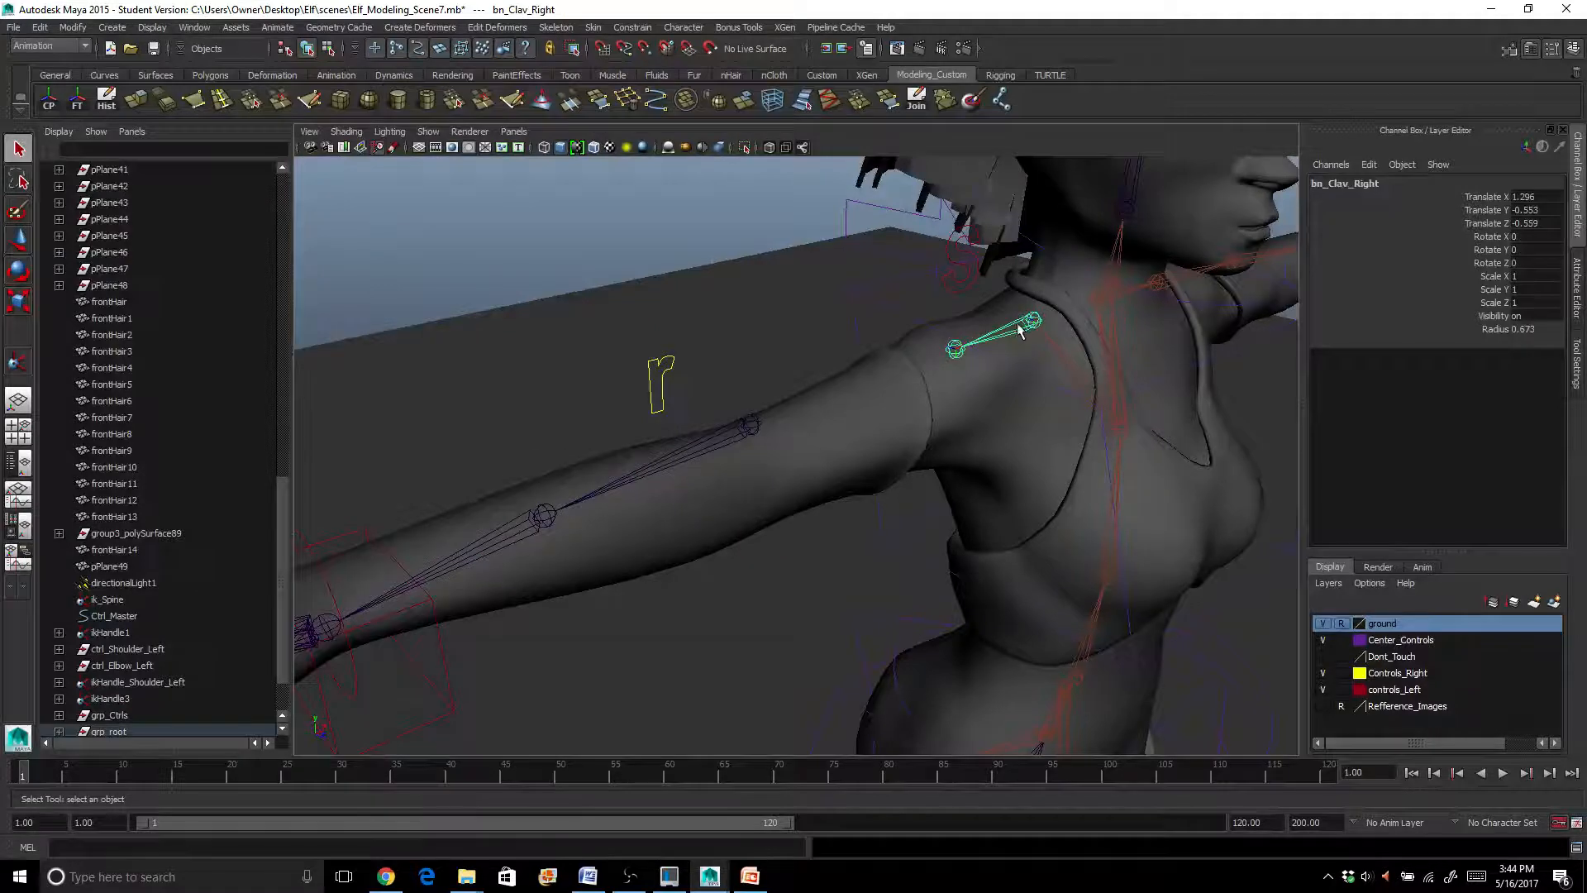
key(shift+p)
alt+drag(975, 336, 901, 330)
scroll(850, 303, up, 4)
alt+middle_drag(851, 303, 854, 454)
scroll(853, 455, up, 4)
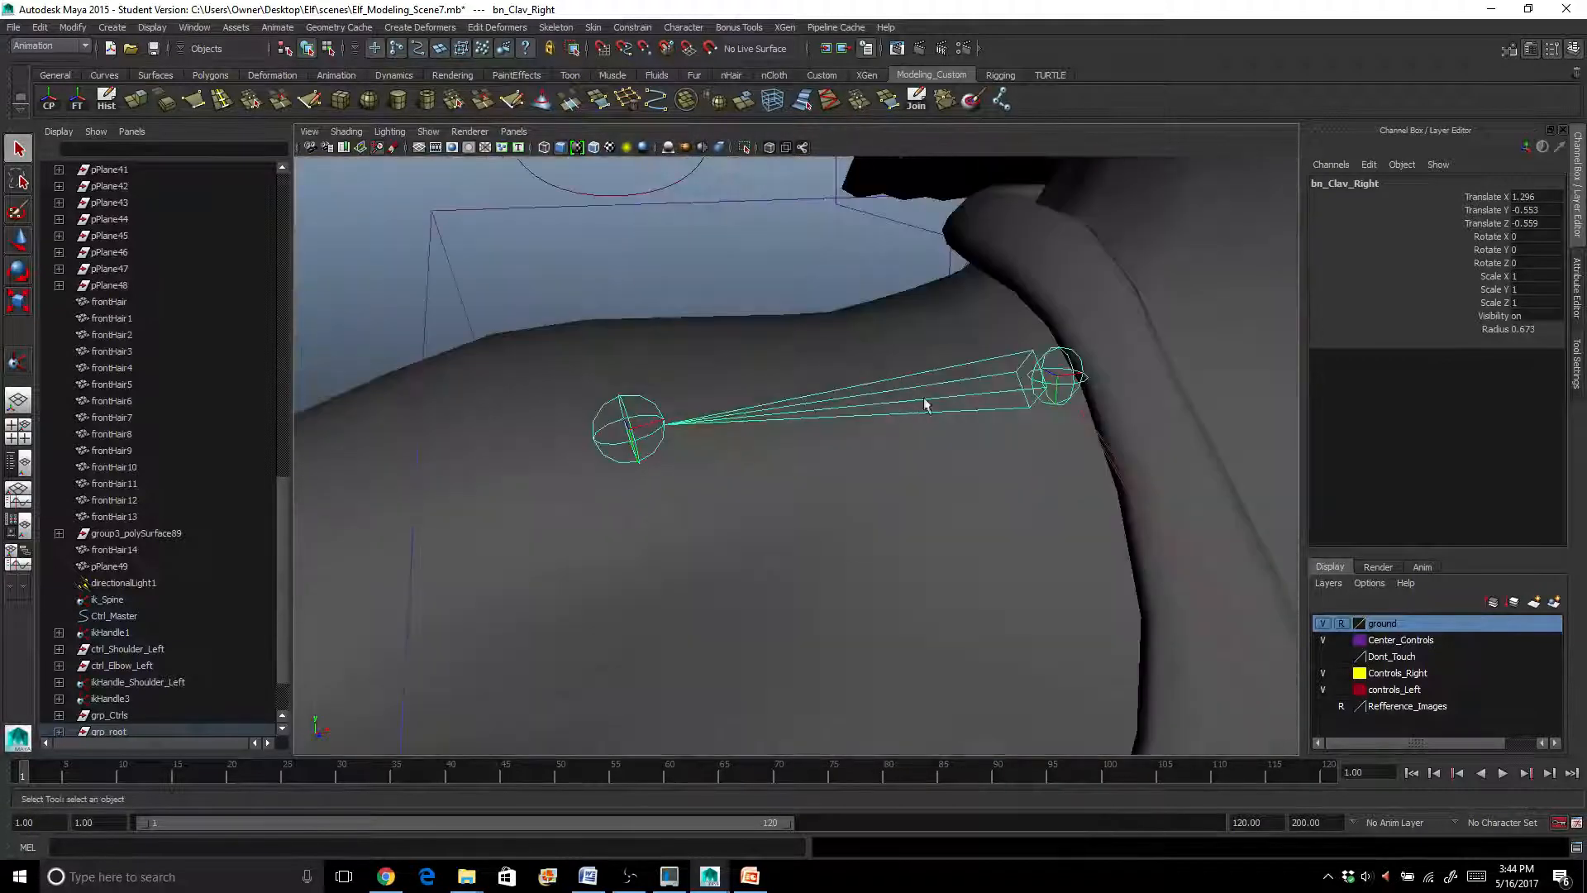
Try to unparent bn_Arm_Right from bn_Clav_Right, check the joints around the shoulder, and undo the unparenting
key(Down)
scroll(628, 425, down, 5)
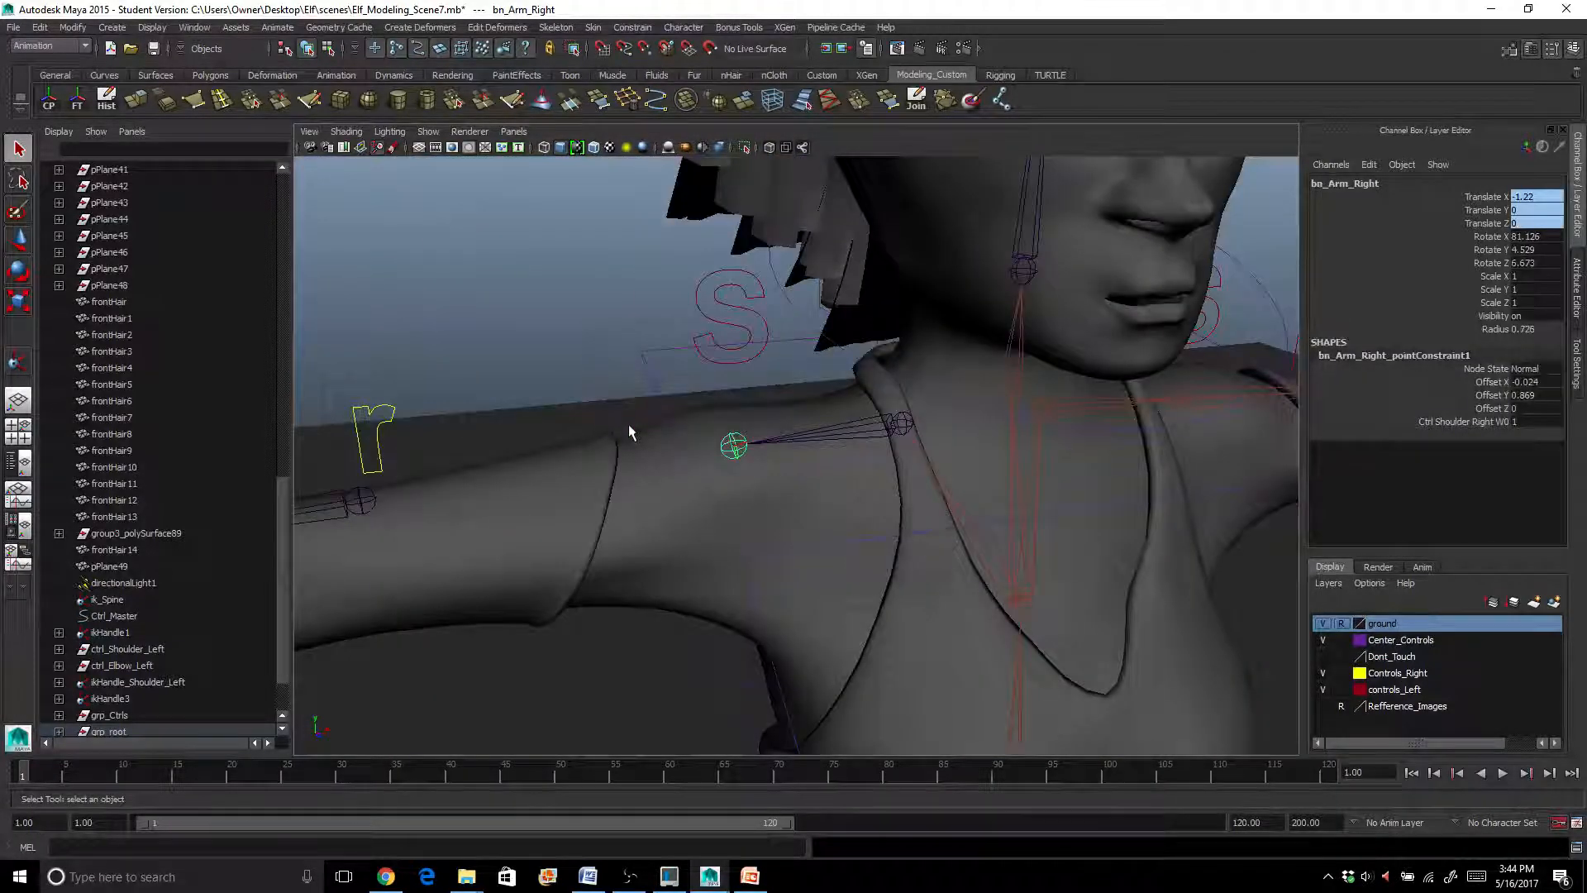
scroll(627, 425, down, 8)
scroll(736, 384, up, 8)
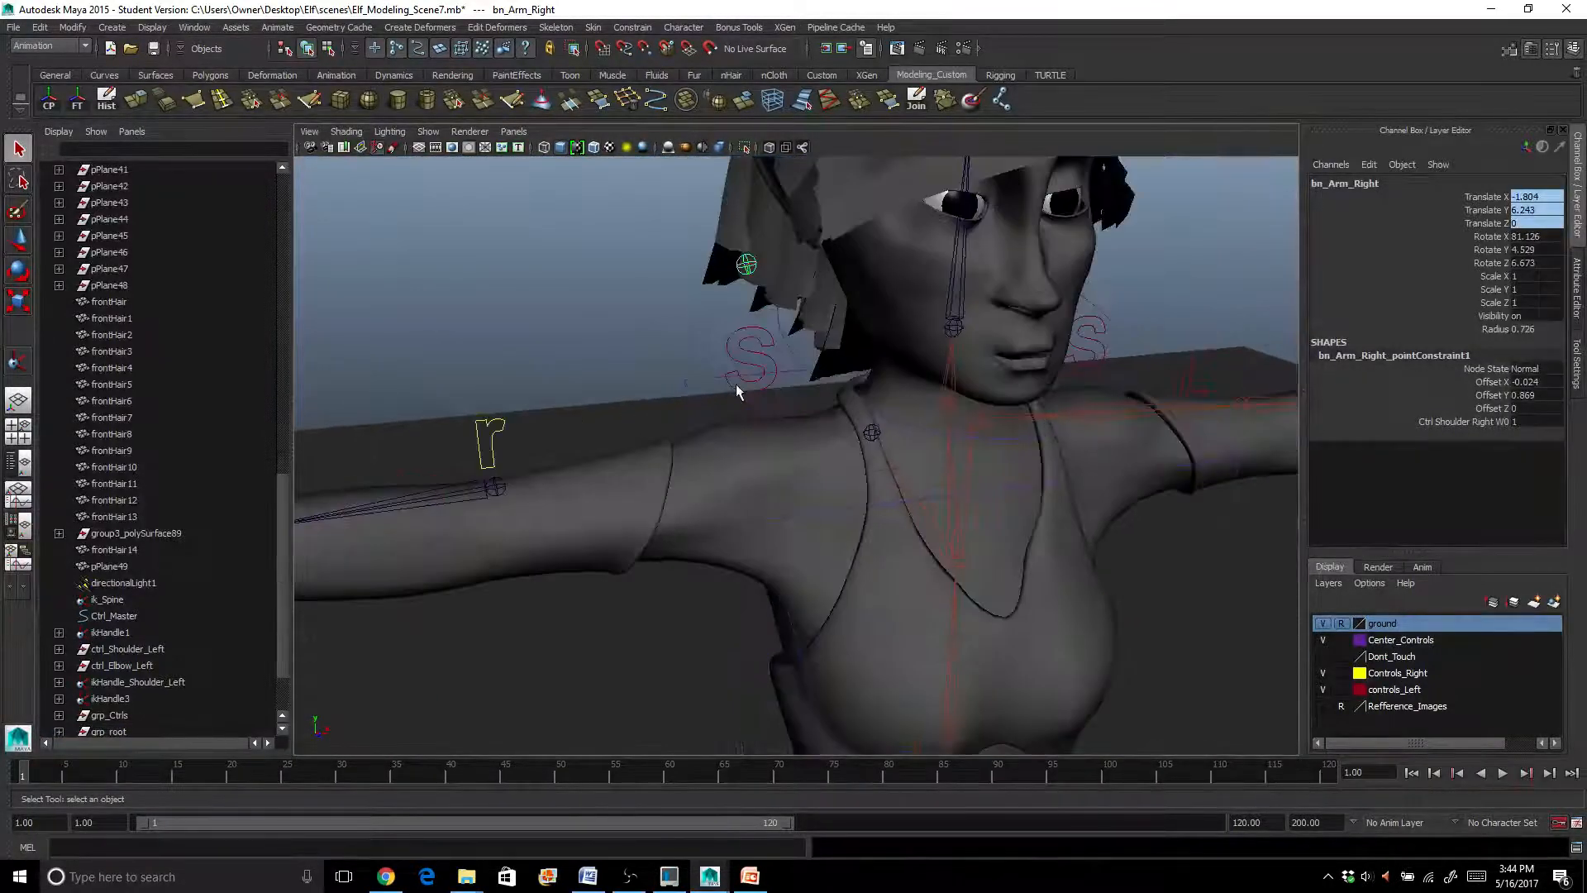
scroll(723, 433, down, 5)
alt+drag(722, 433, 696, 415)
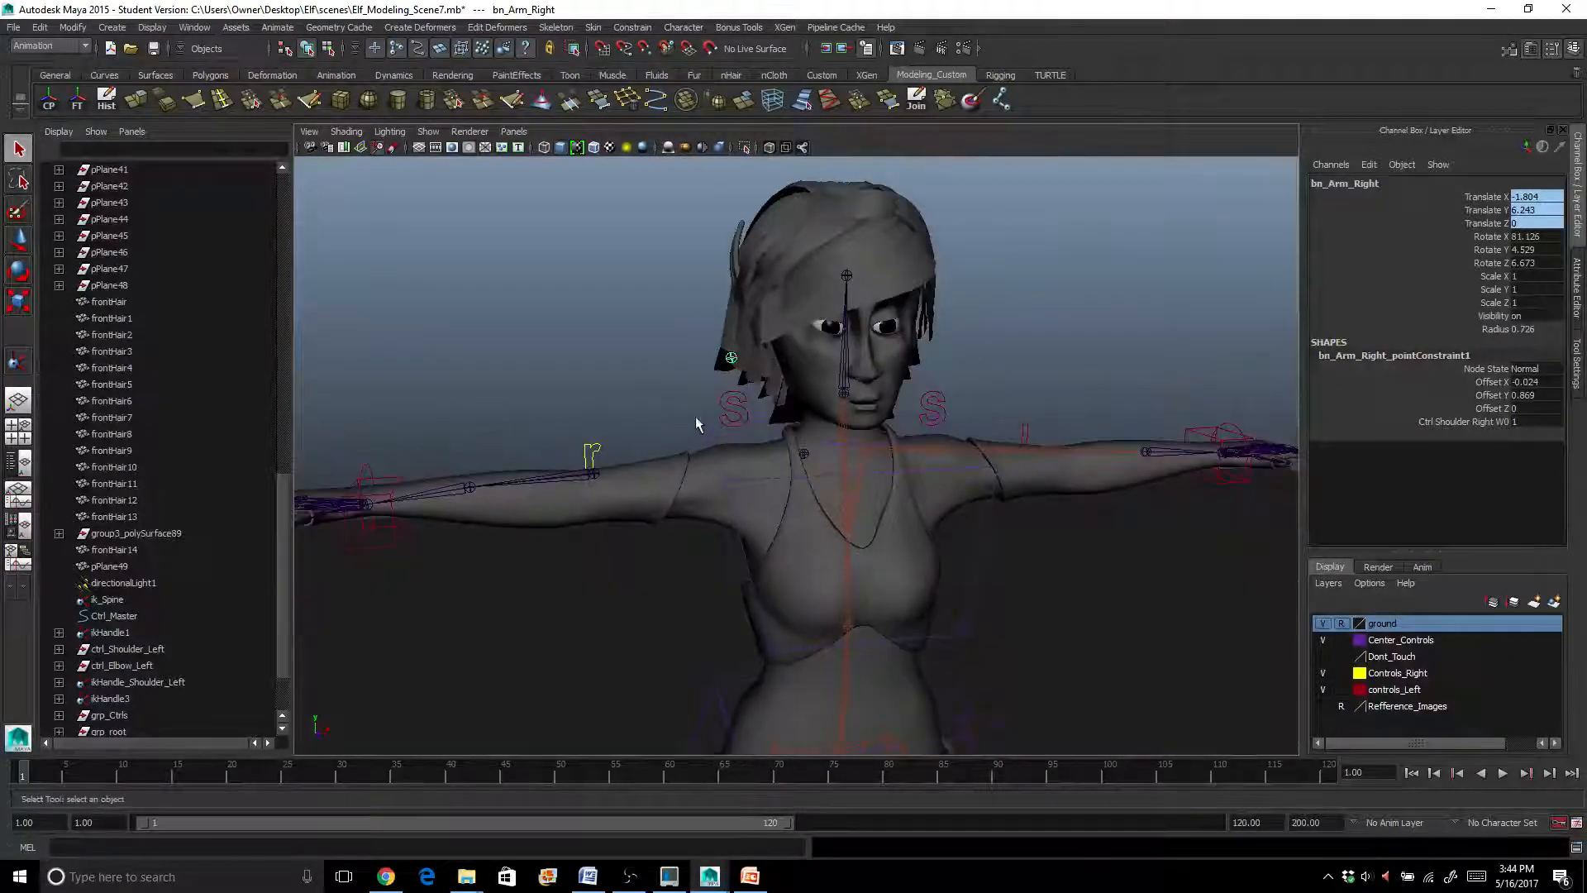
click(731, 361)
scroll(687, 365, up, 3)
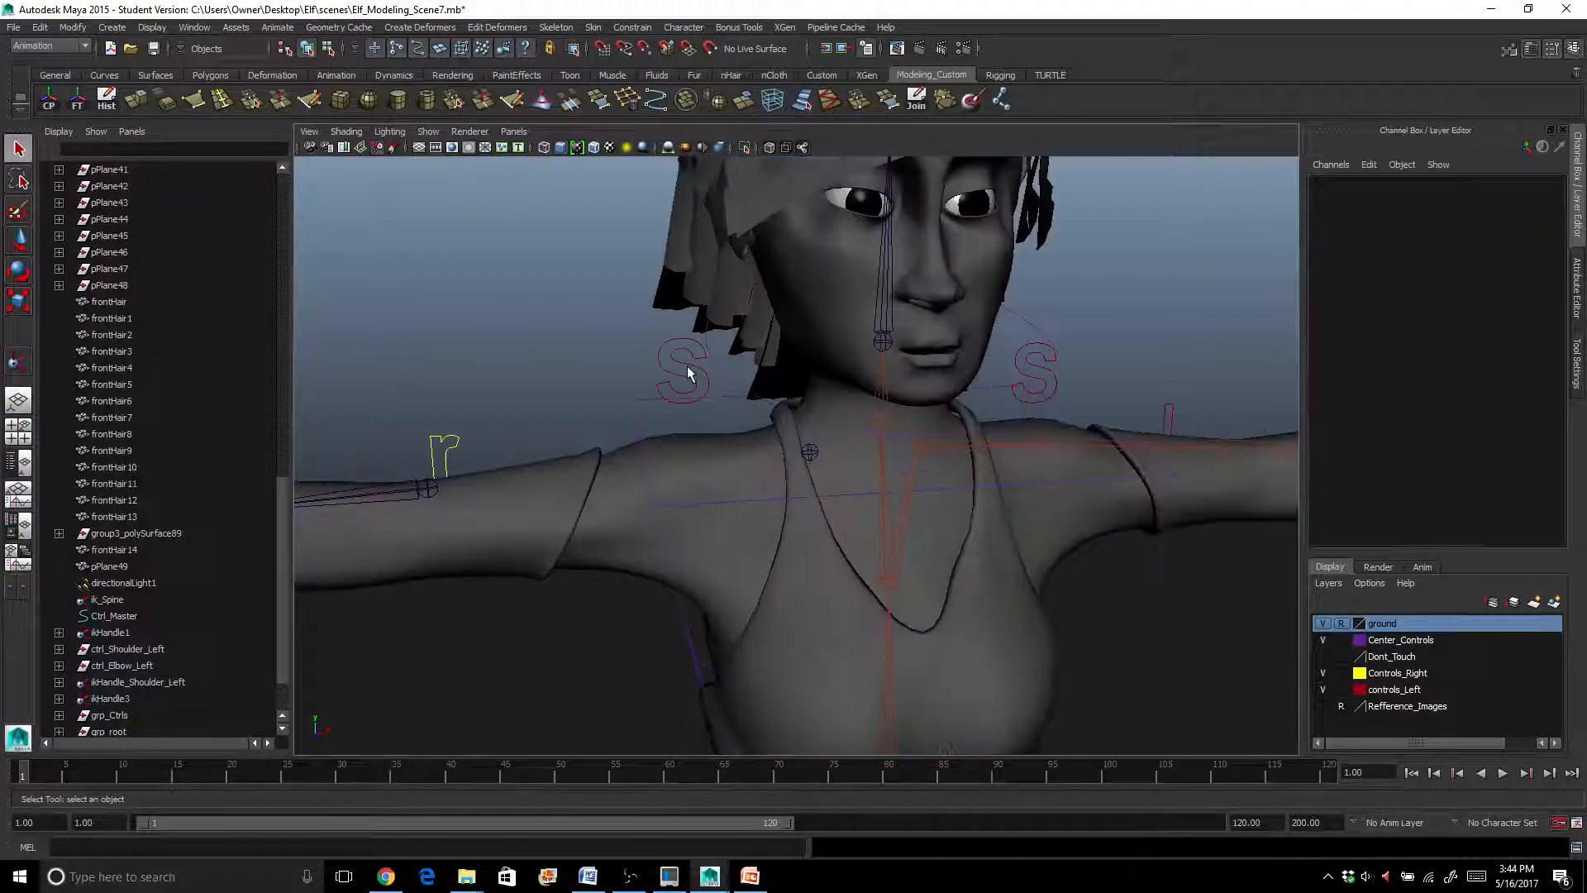
scroll(687, 366, down, 1)
scroll(687, 366, up, 2)
key(ctrl+z)
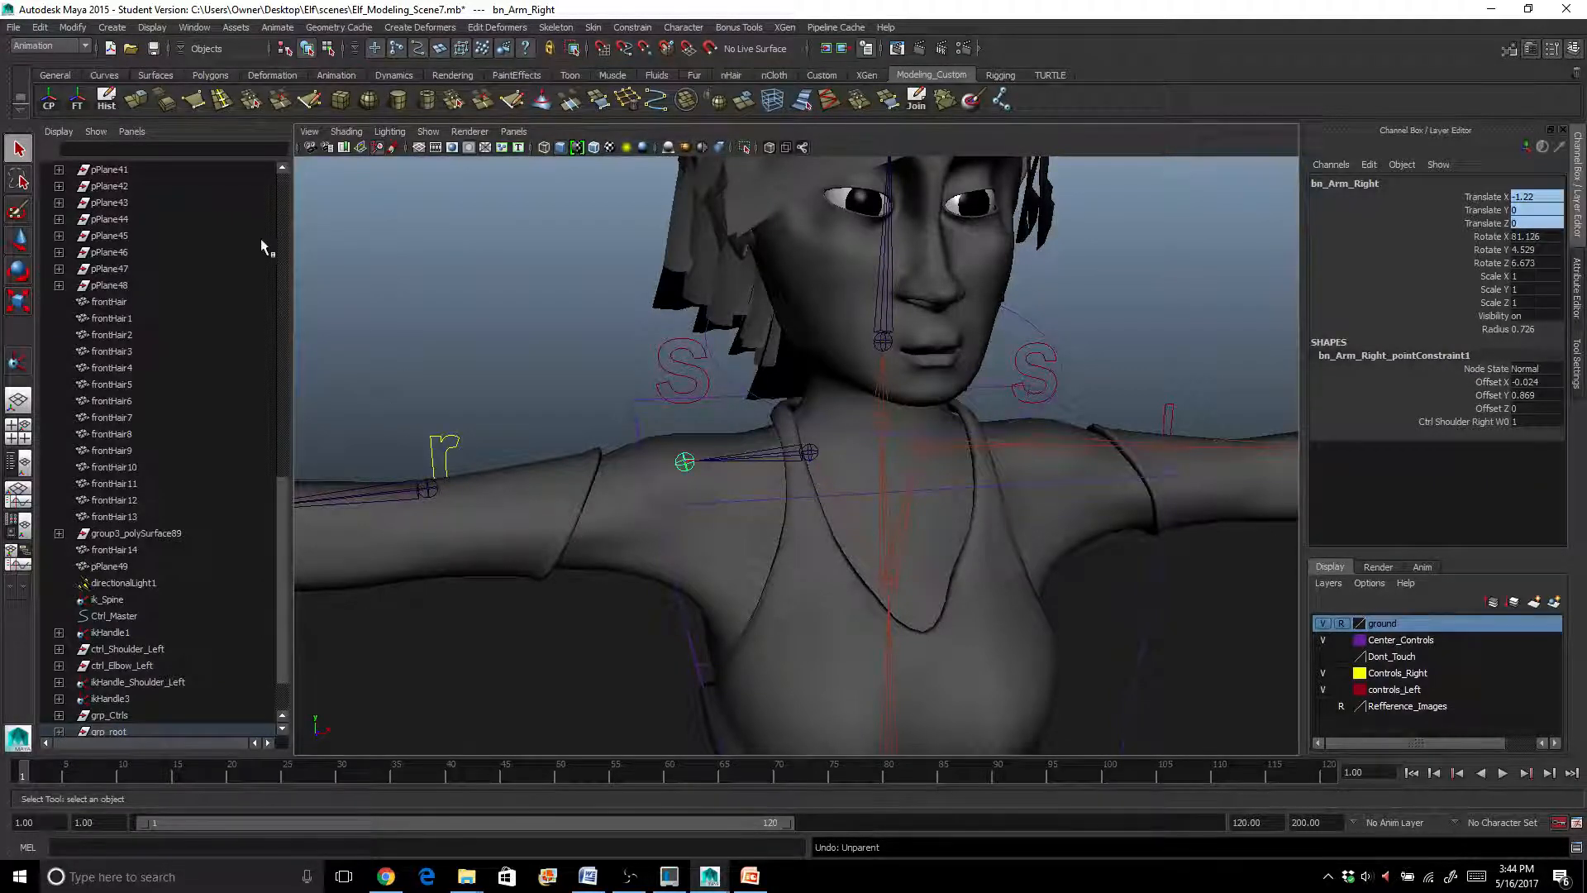
Create a single new joint below the right upper arm in the front view with the Joint Tool
click(1002, 99)
click(22, 445)
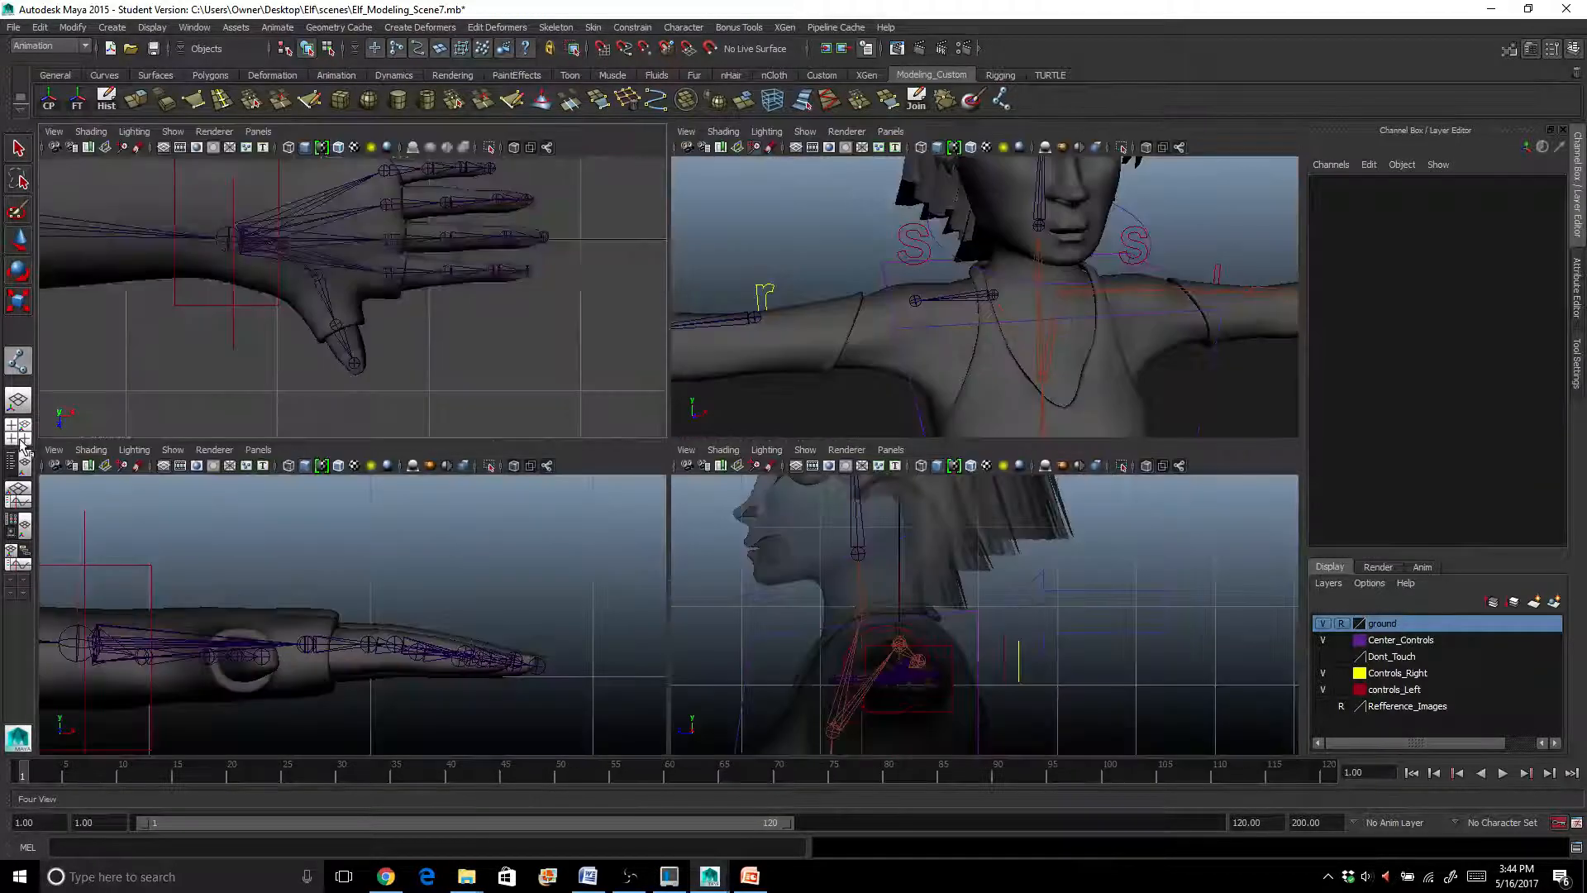
key(space)
scroll(191, 605, up, 4)
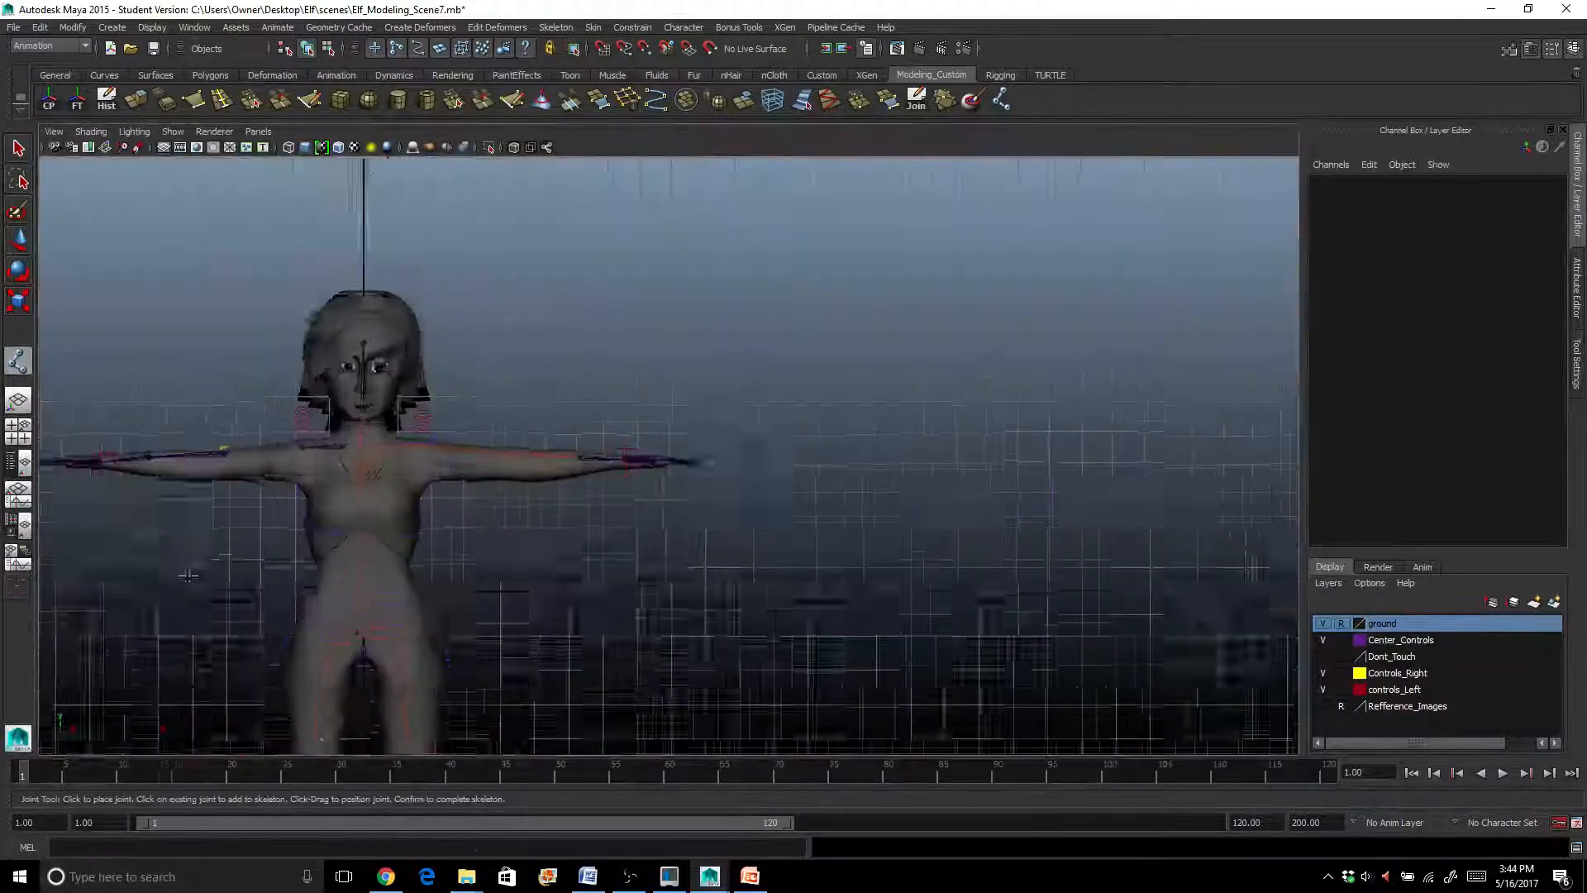
alt+middle_drag(191, 571, 688, 606)
scroll(524, 568, up, 3)
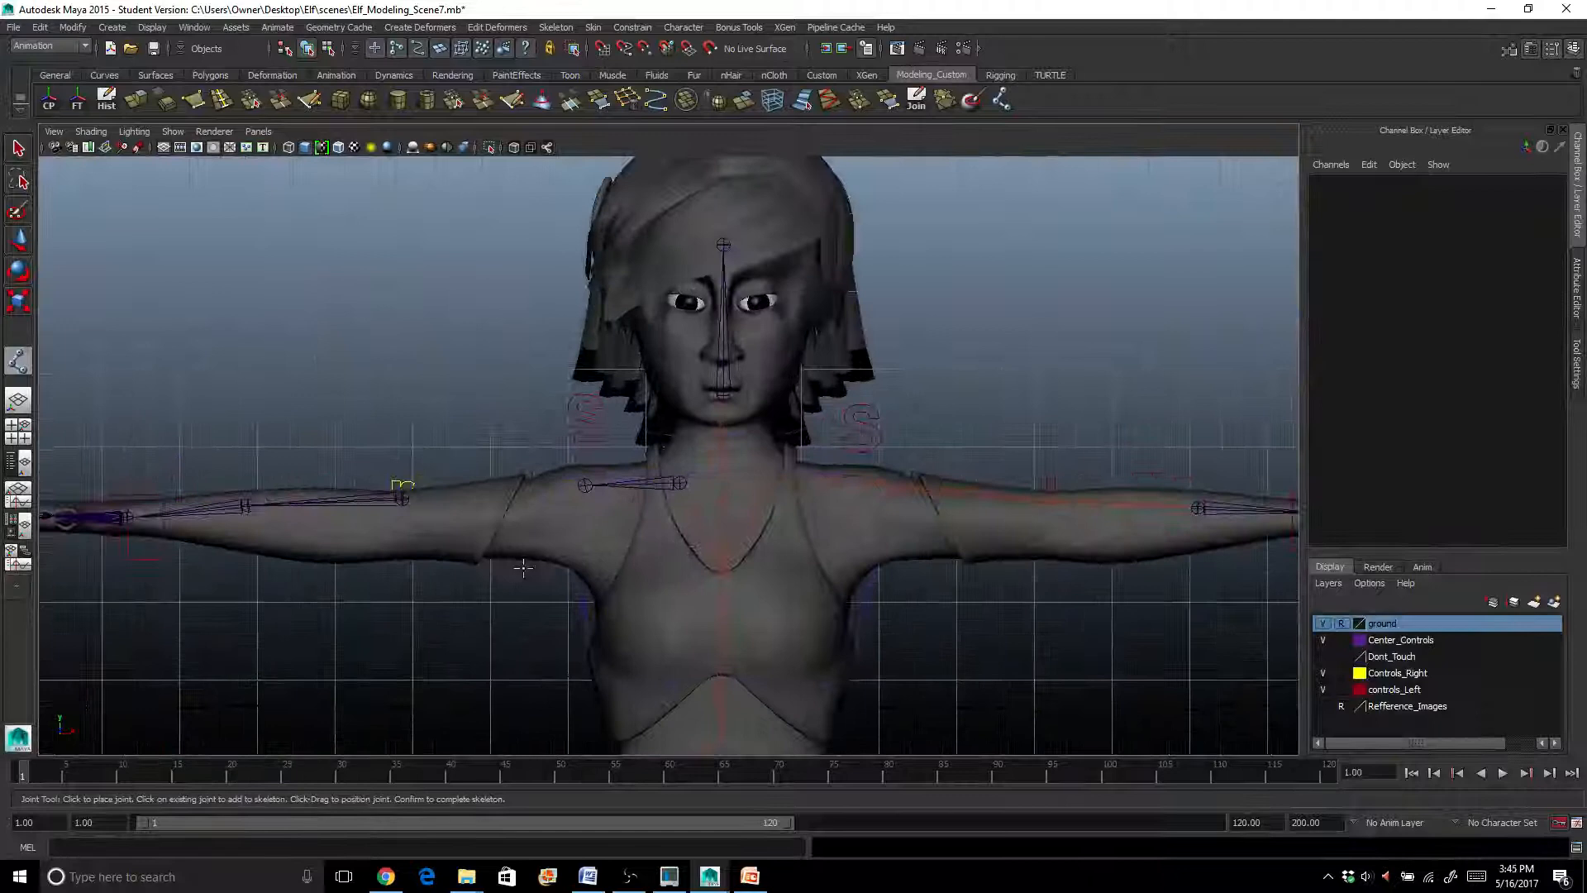
click(495, 617)
key(q)
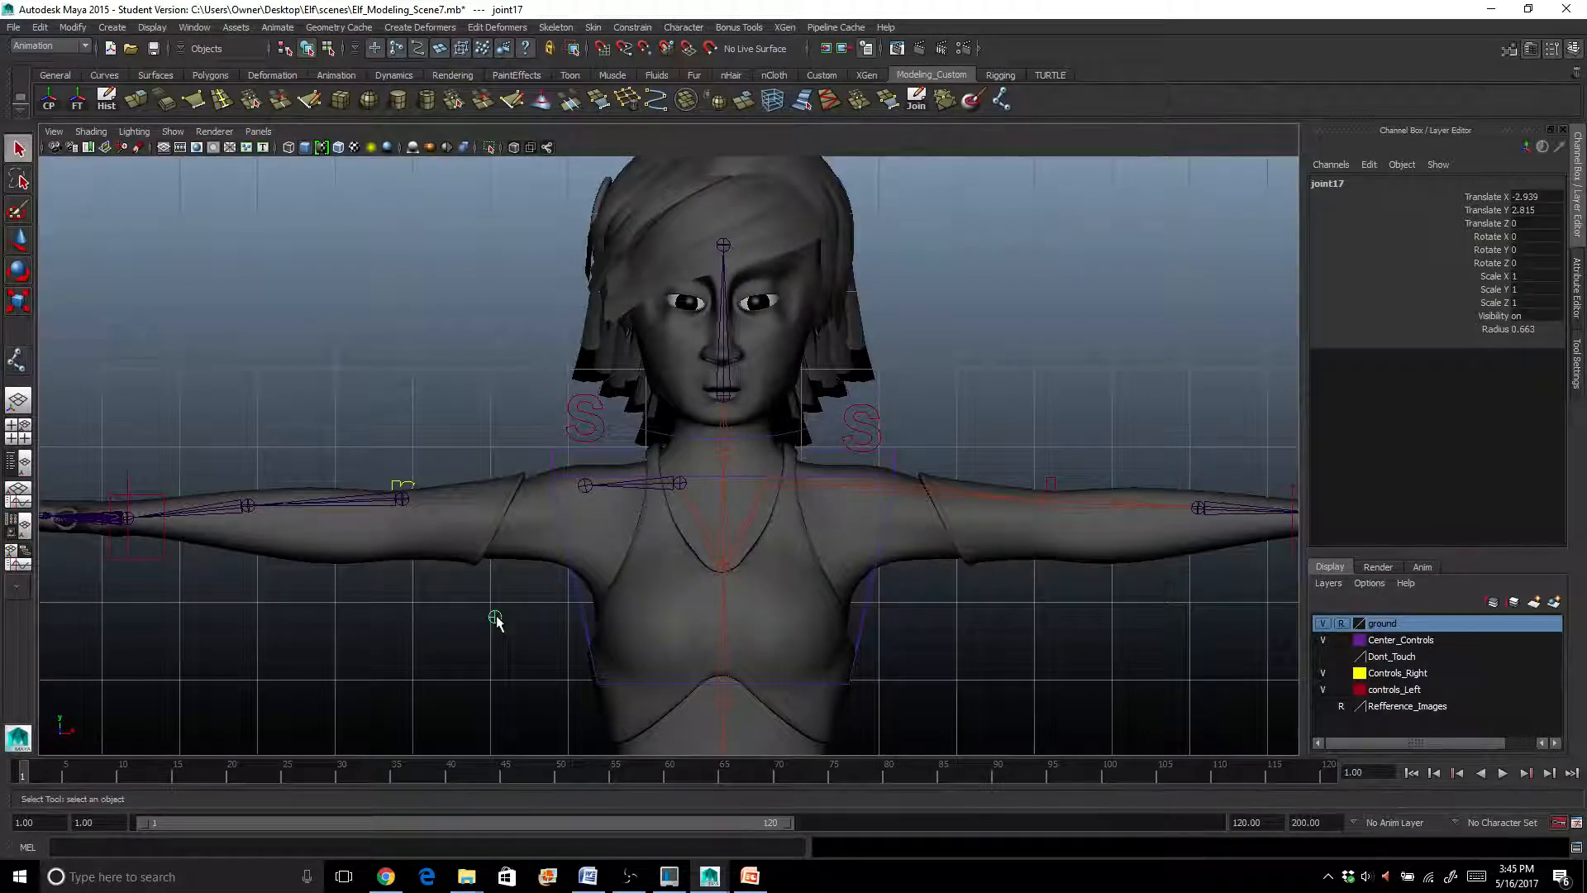
Move the new joint onto bn_Arm_Right at X -1.779, Y 4.504, and check their alignment in perspective
scroll(494, 619, up, 1)
key(w)
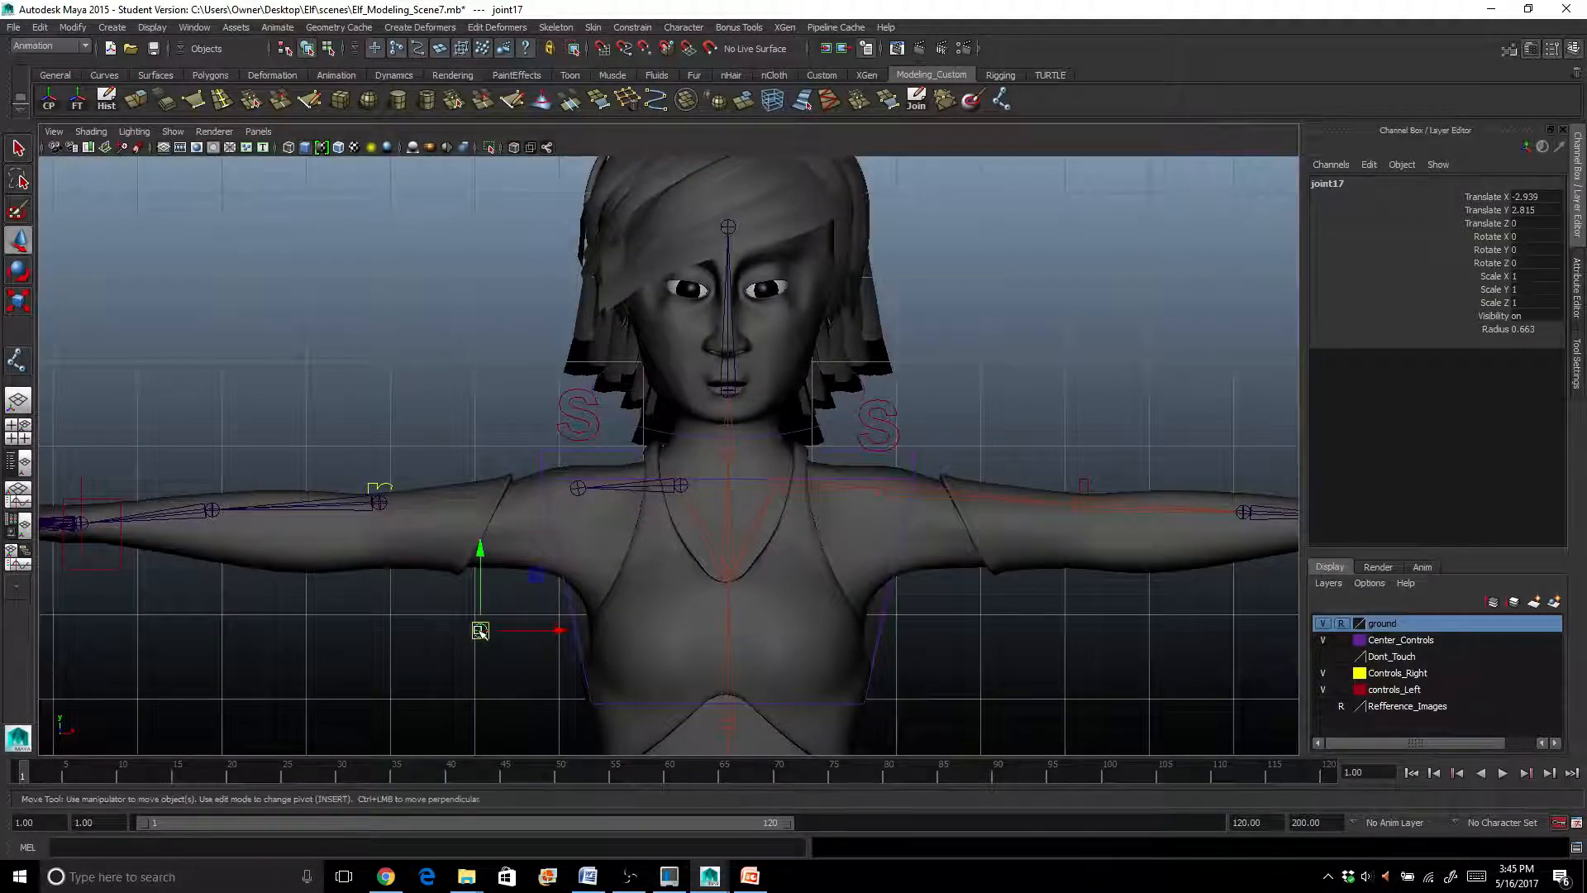
drag(479, 631, 578, 489)
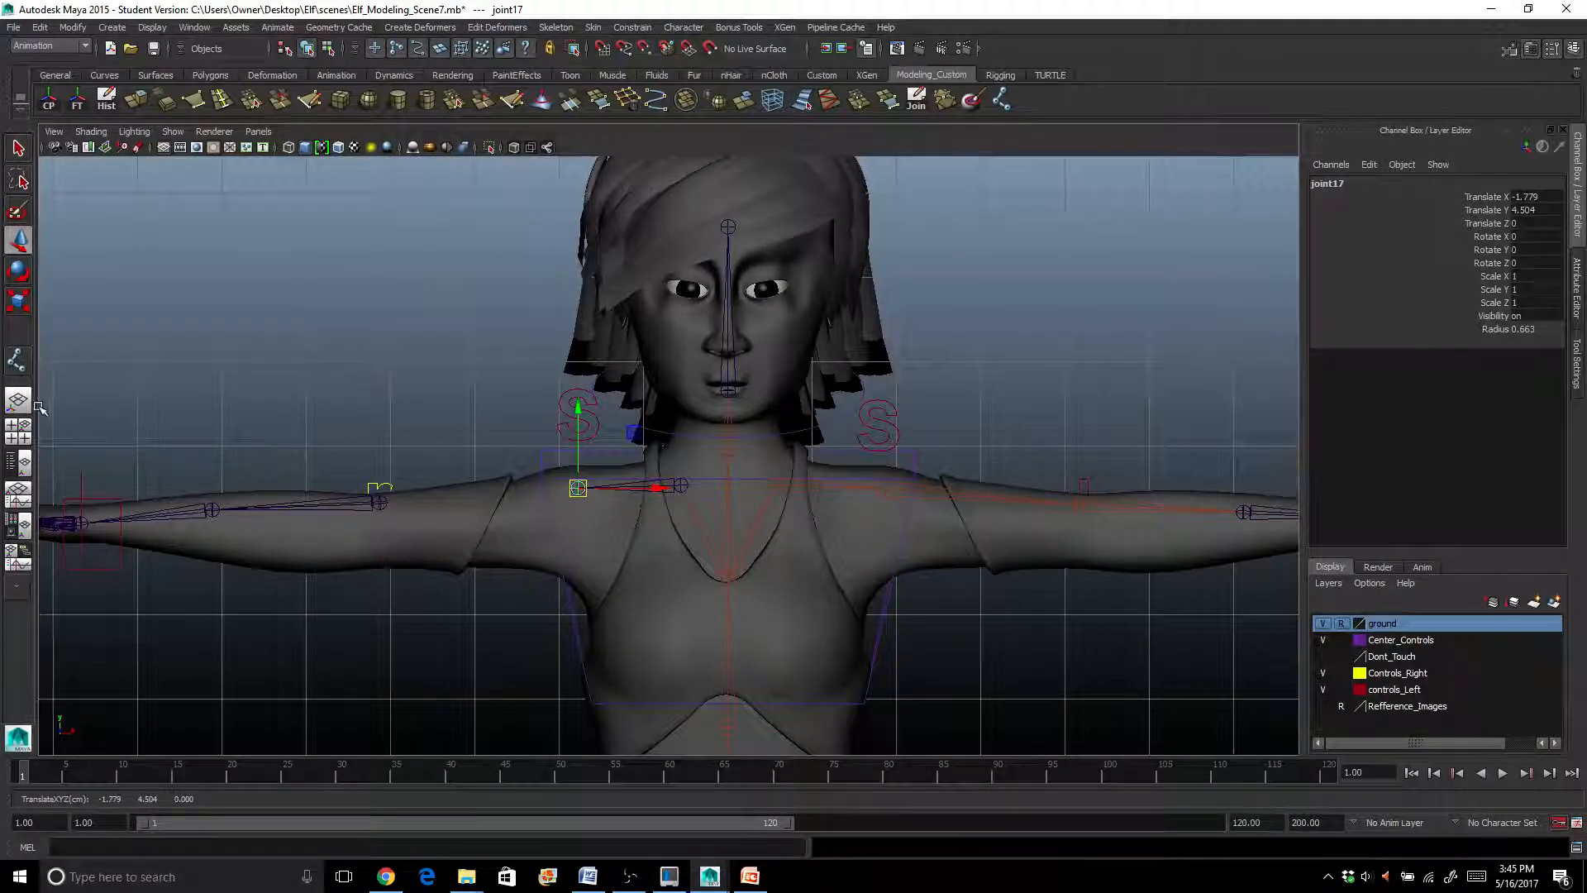
click(18, 400)
alt+drag(581, 473, 641, 493)
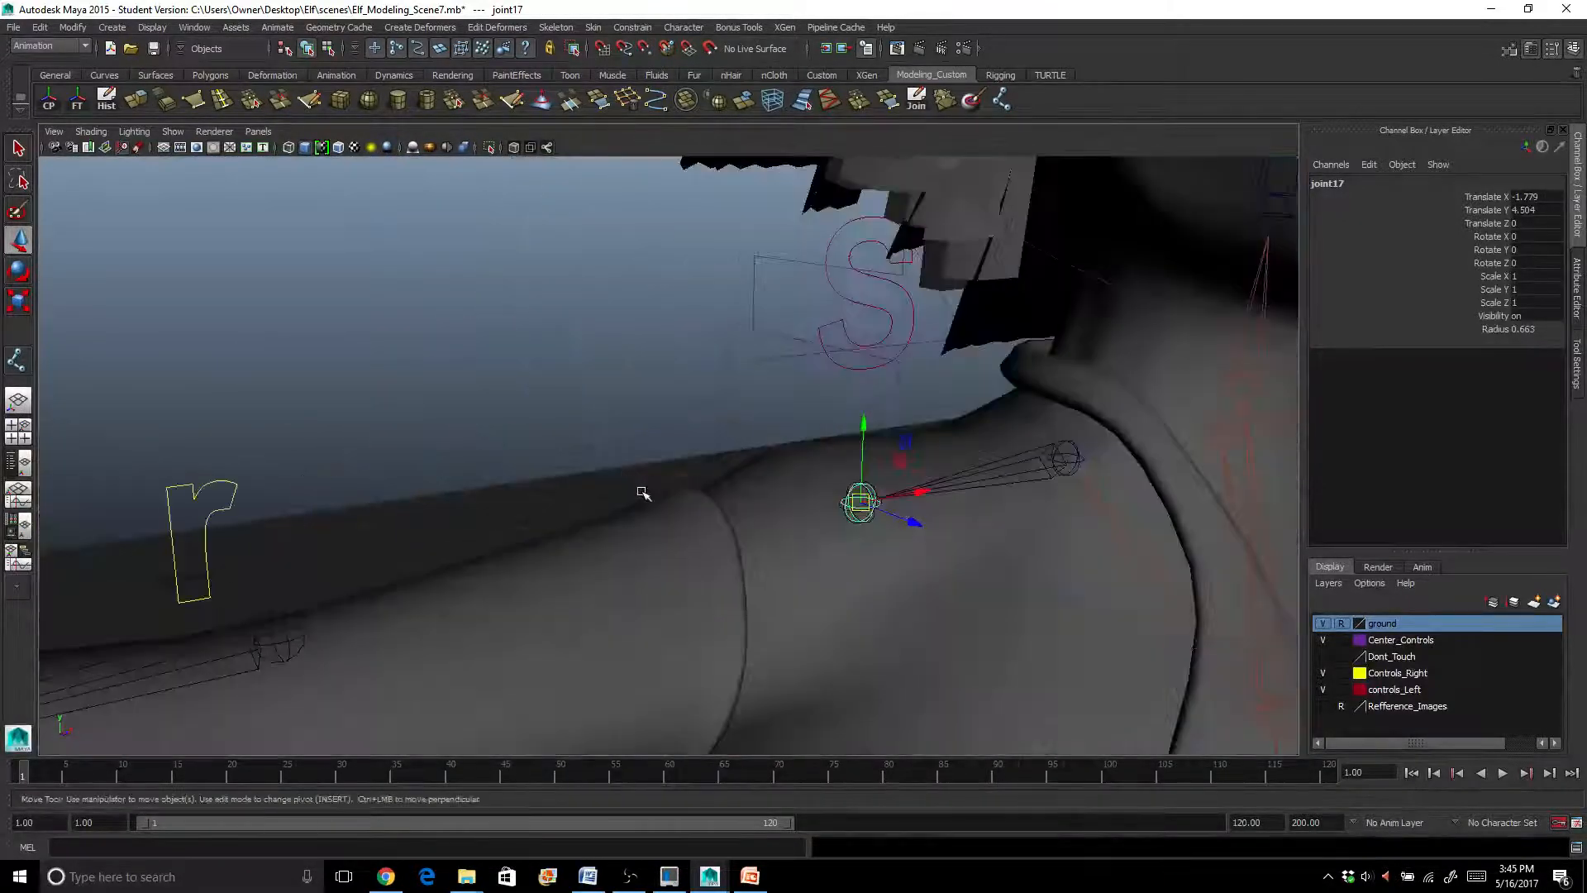
scroll(642, 493, up, 4)
scroll(595, 478, down, 4)
scroll(595, 477, up, 4)
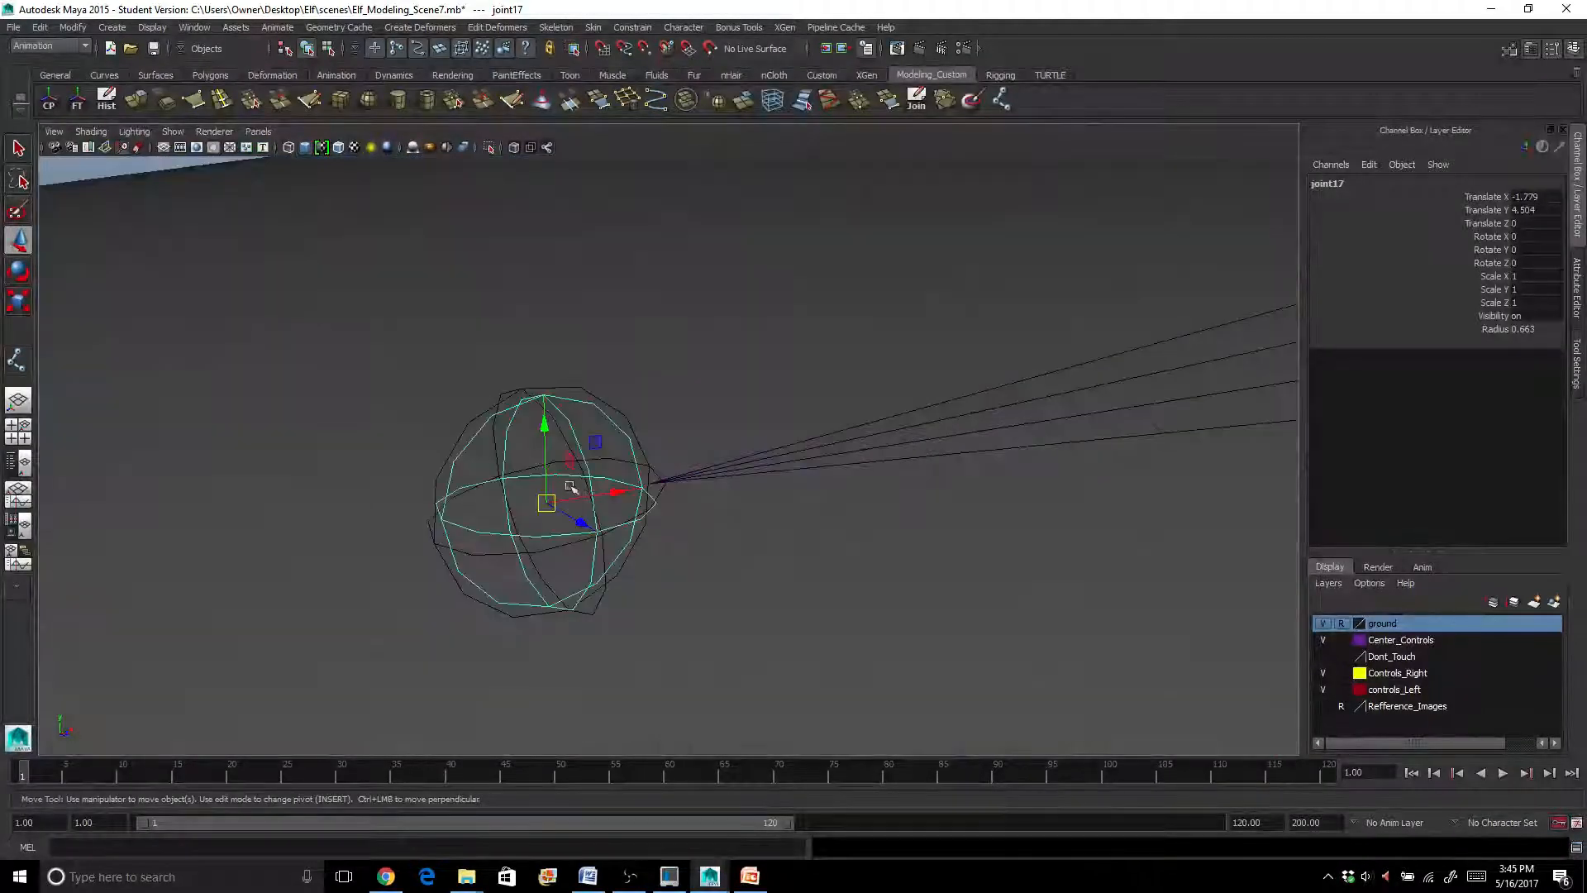
scroll(579, 488, down, 4)
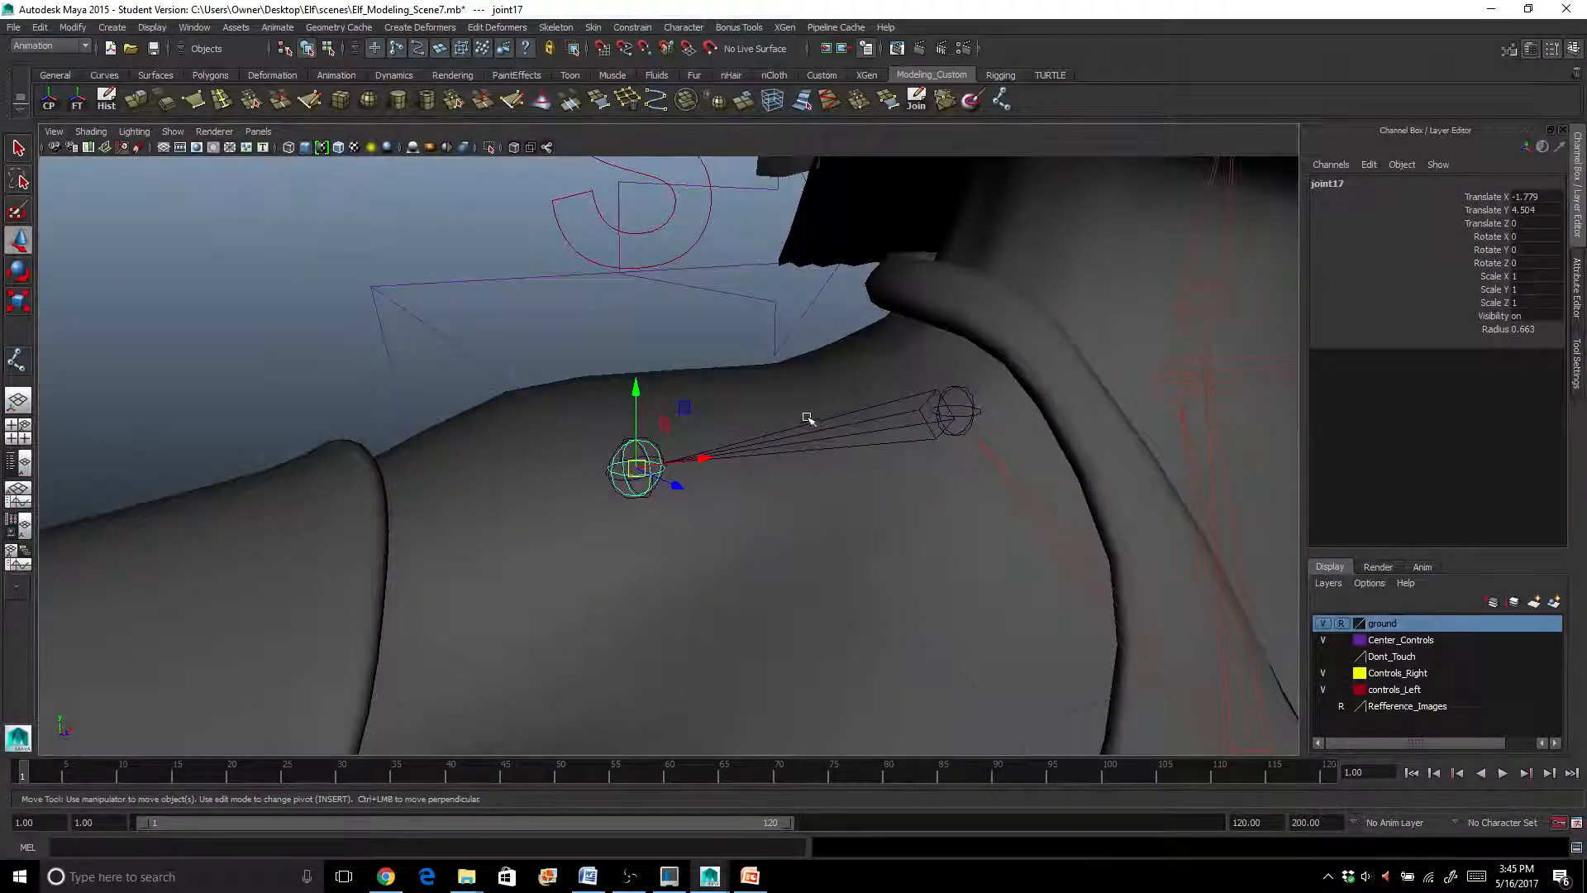
Select the original bn_Arm_Right joint beneath the new one and unparent it from bn_Clav_Right
click(932, 400)
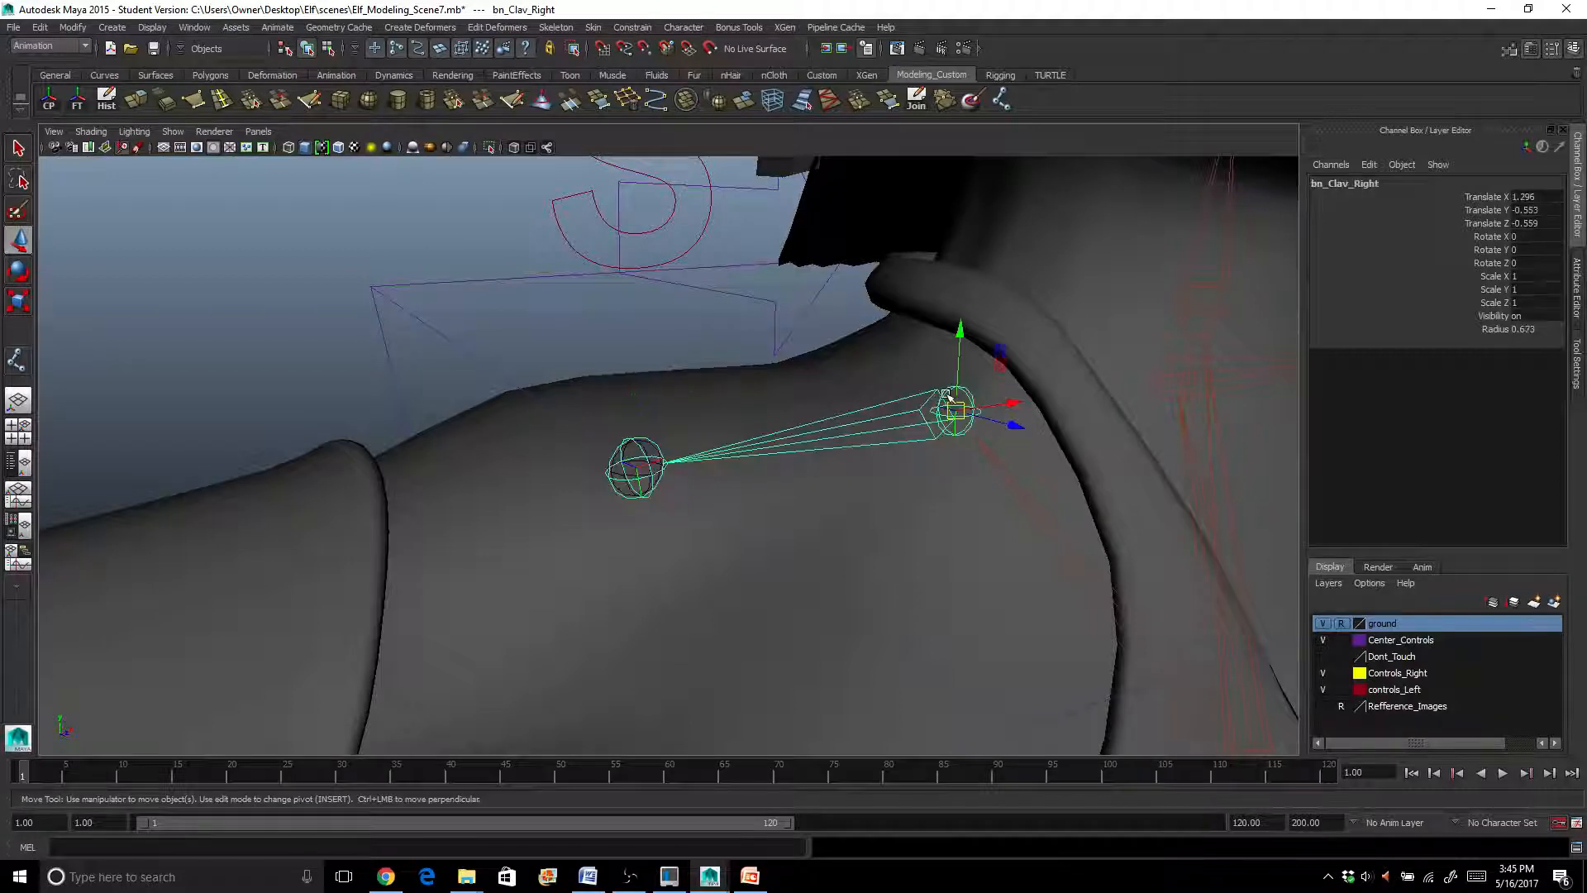
key(ctrl+z)
scroll(653, 488, up, 3)
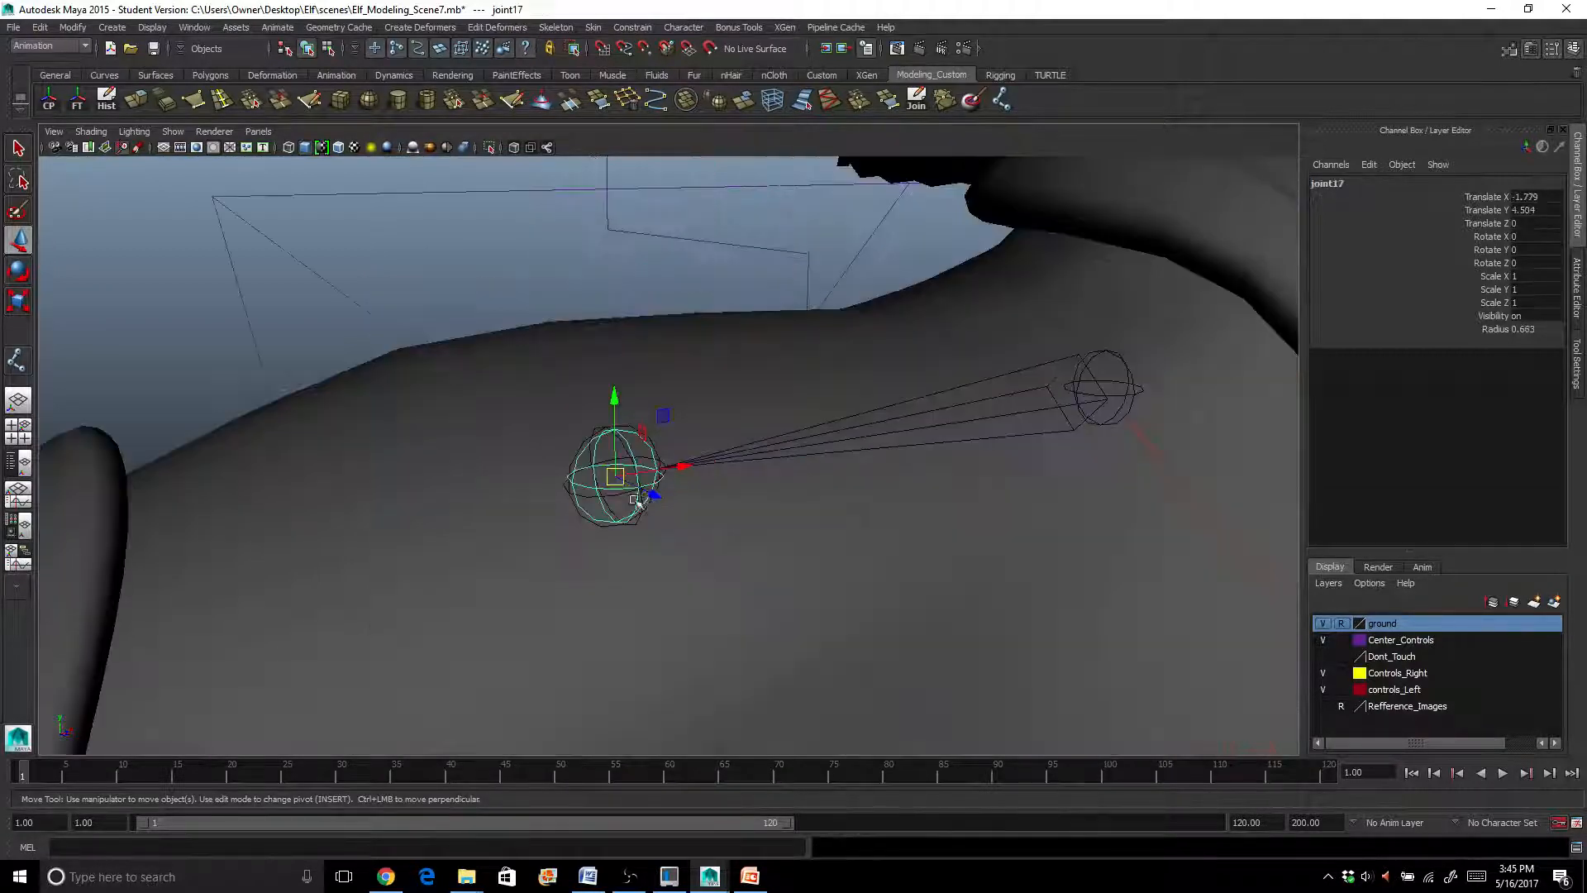
click(590, 523)
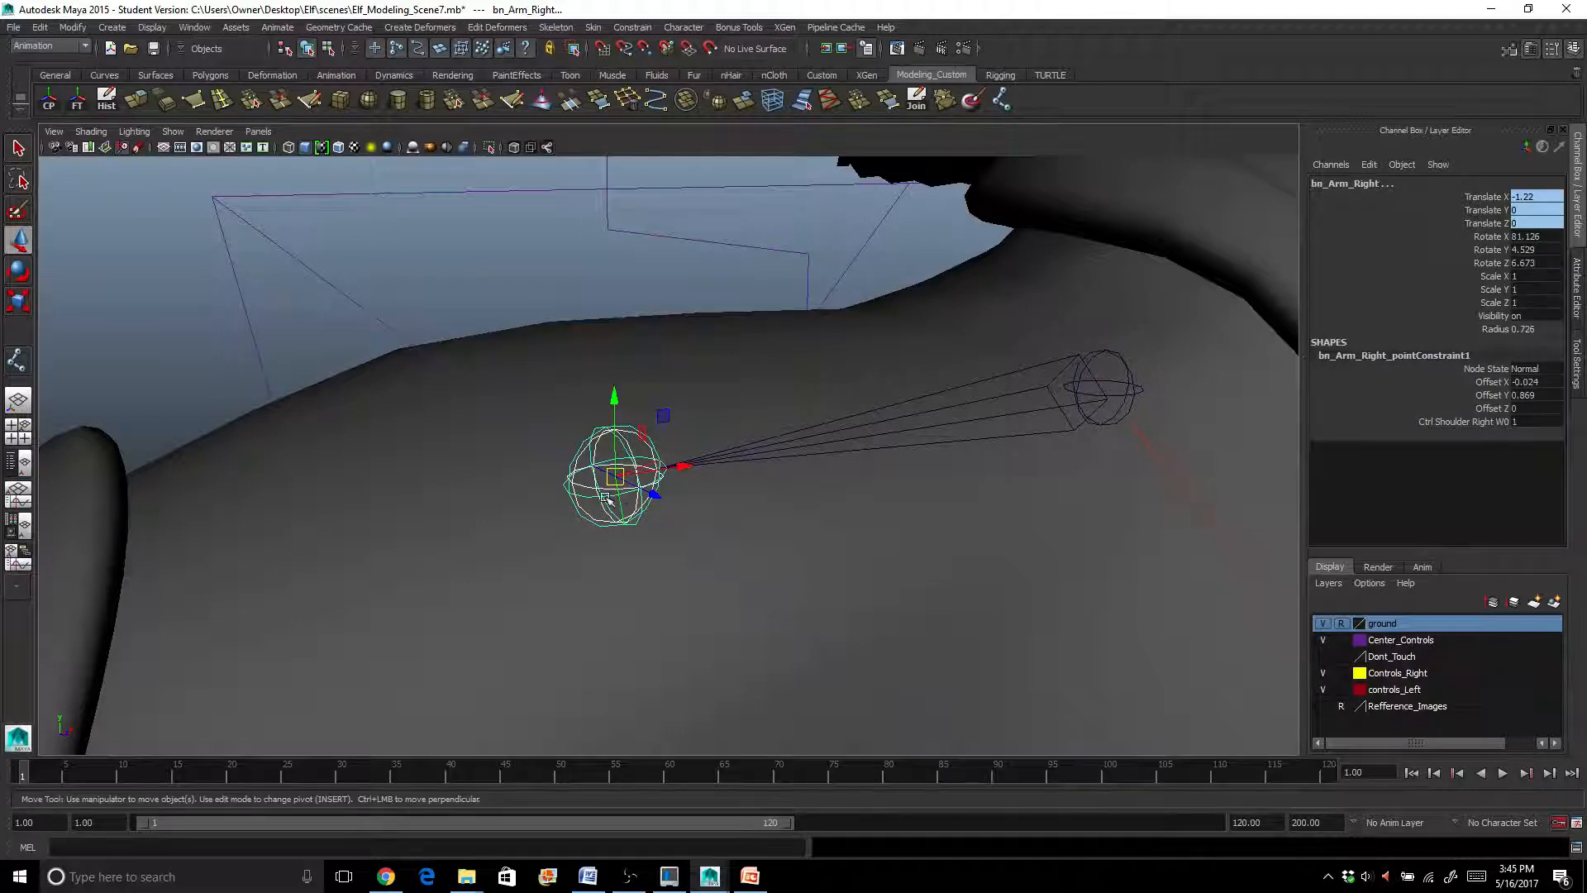
key(ctrl+z)
key(ctrl+z)
click(582, 518)
click(583, 516)
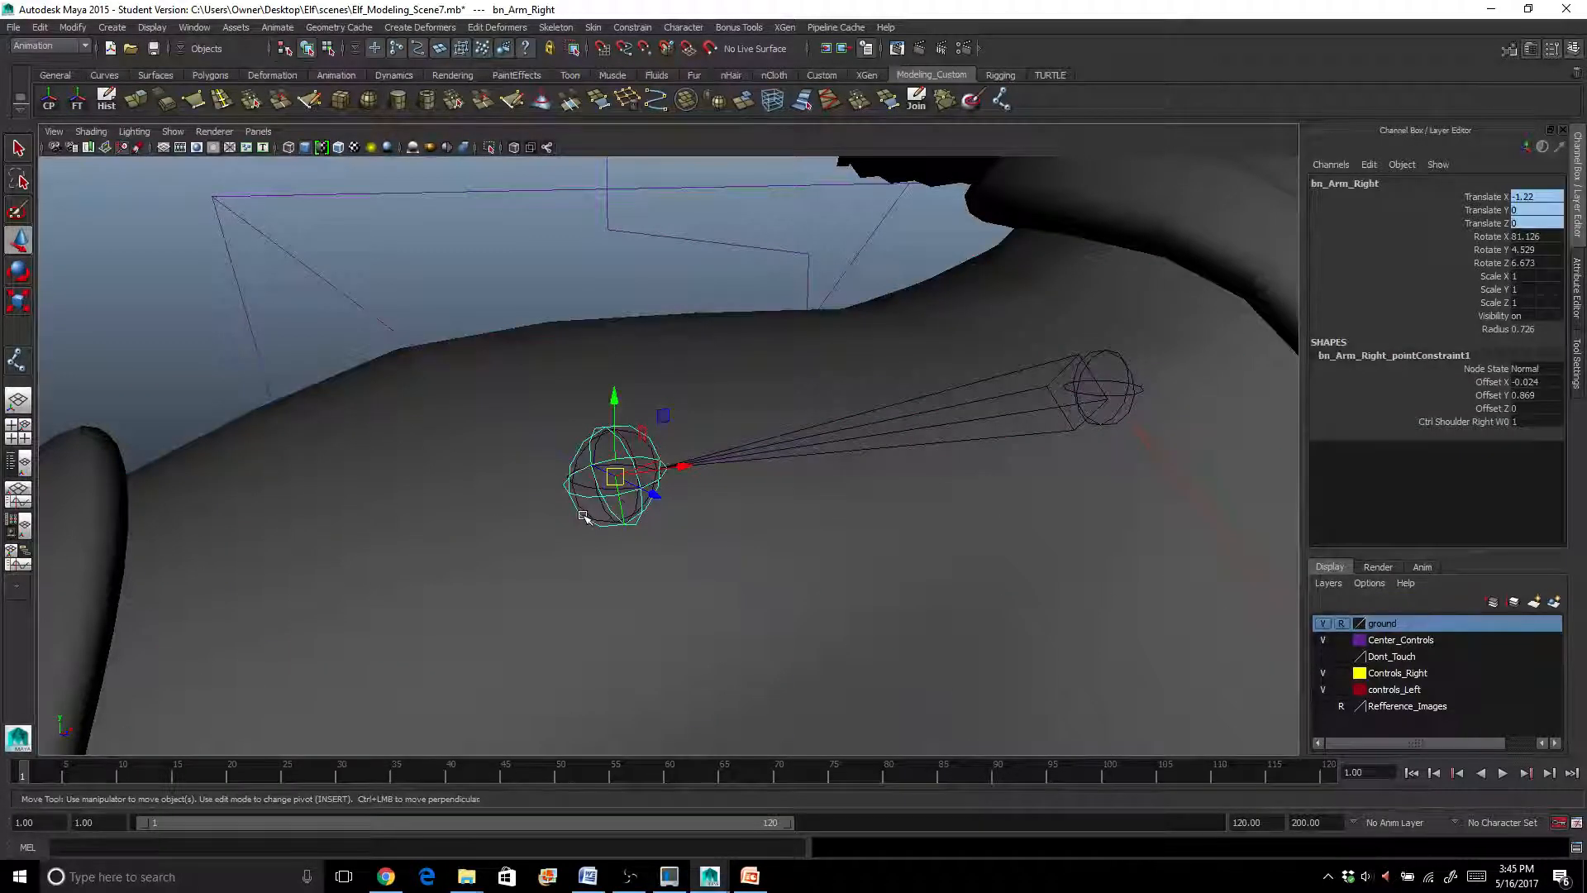
key(shift+p)
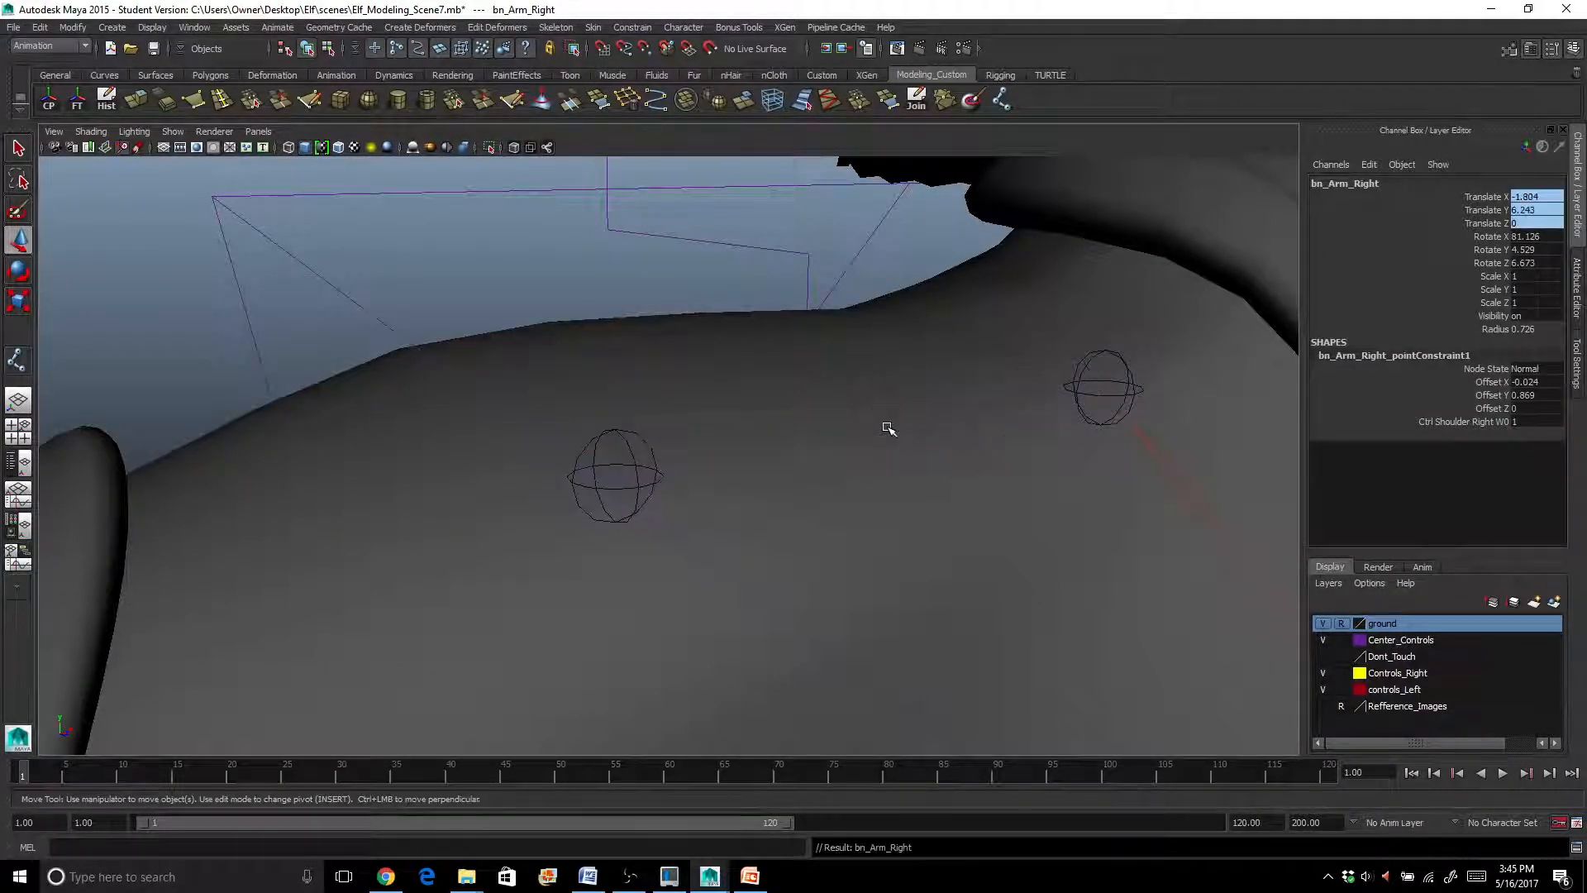
click(883, 430)
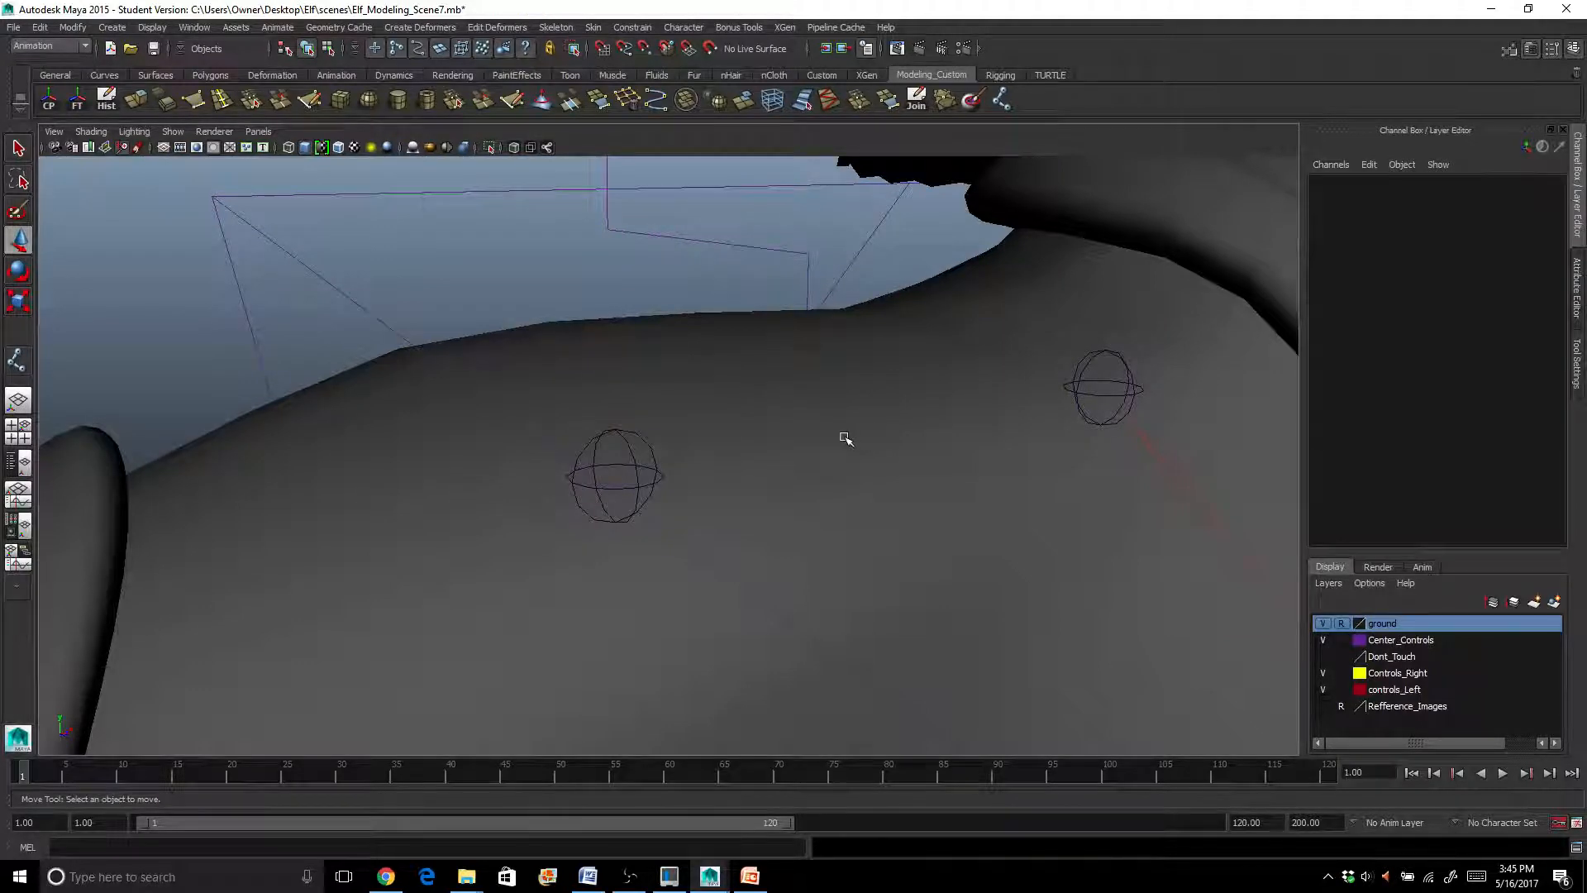
Clear any mesh selection and examine the separate joints at the right shoulder and clavicle
click(651, 473)
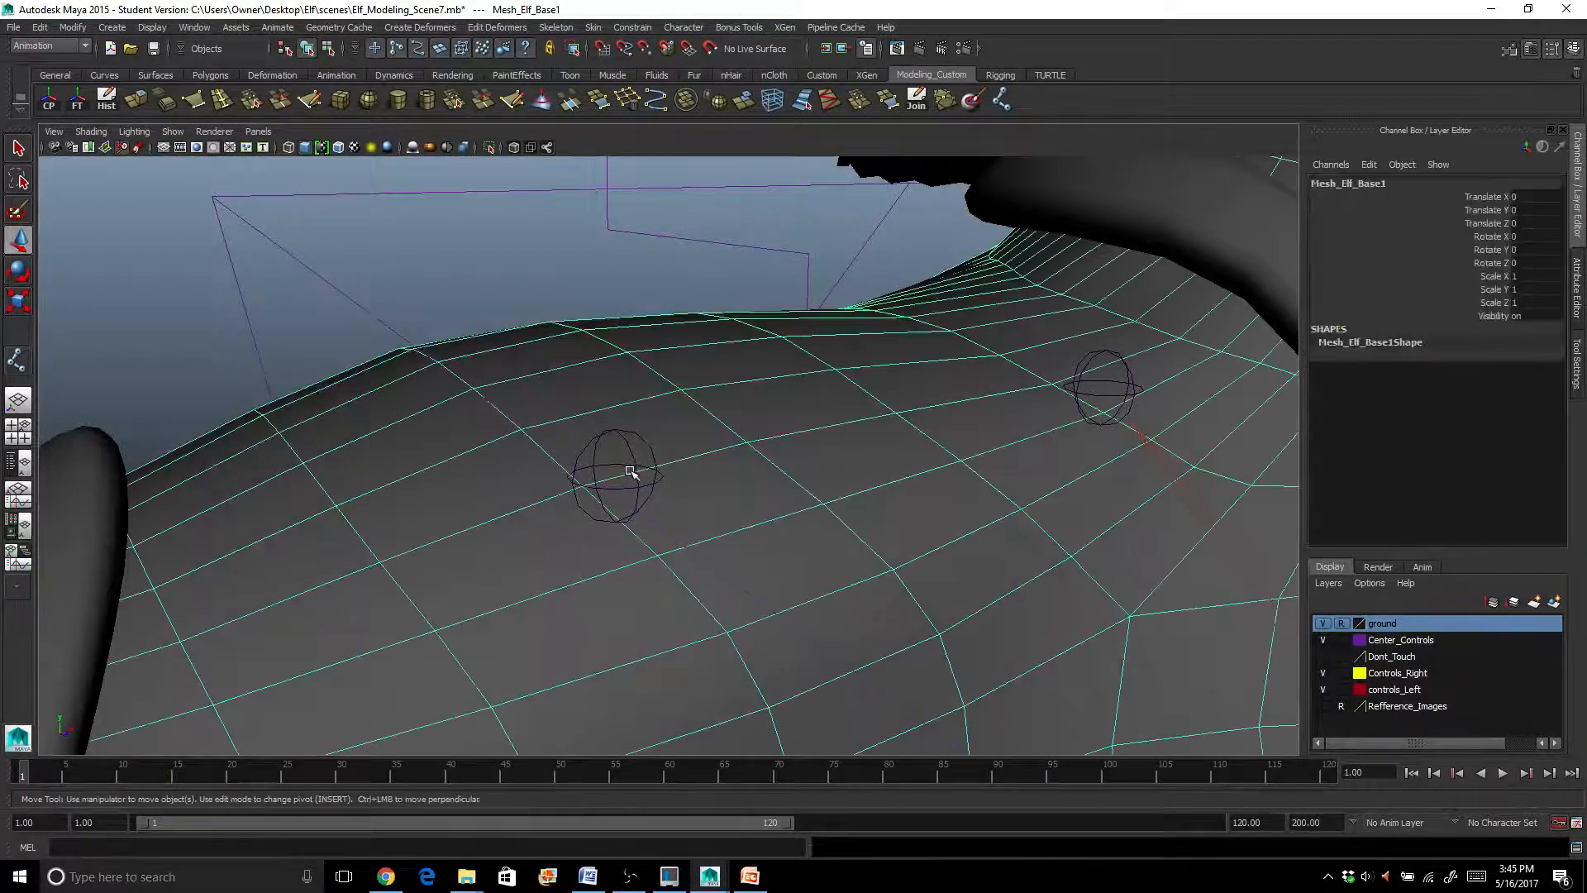
scroll(631, 471, down, 5)
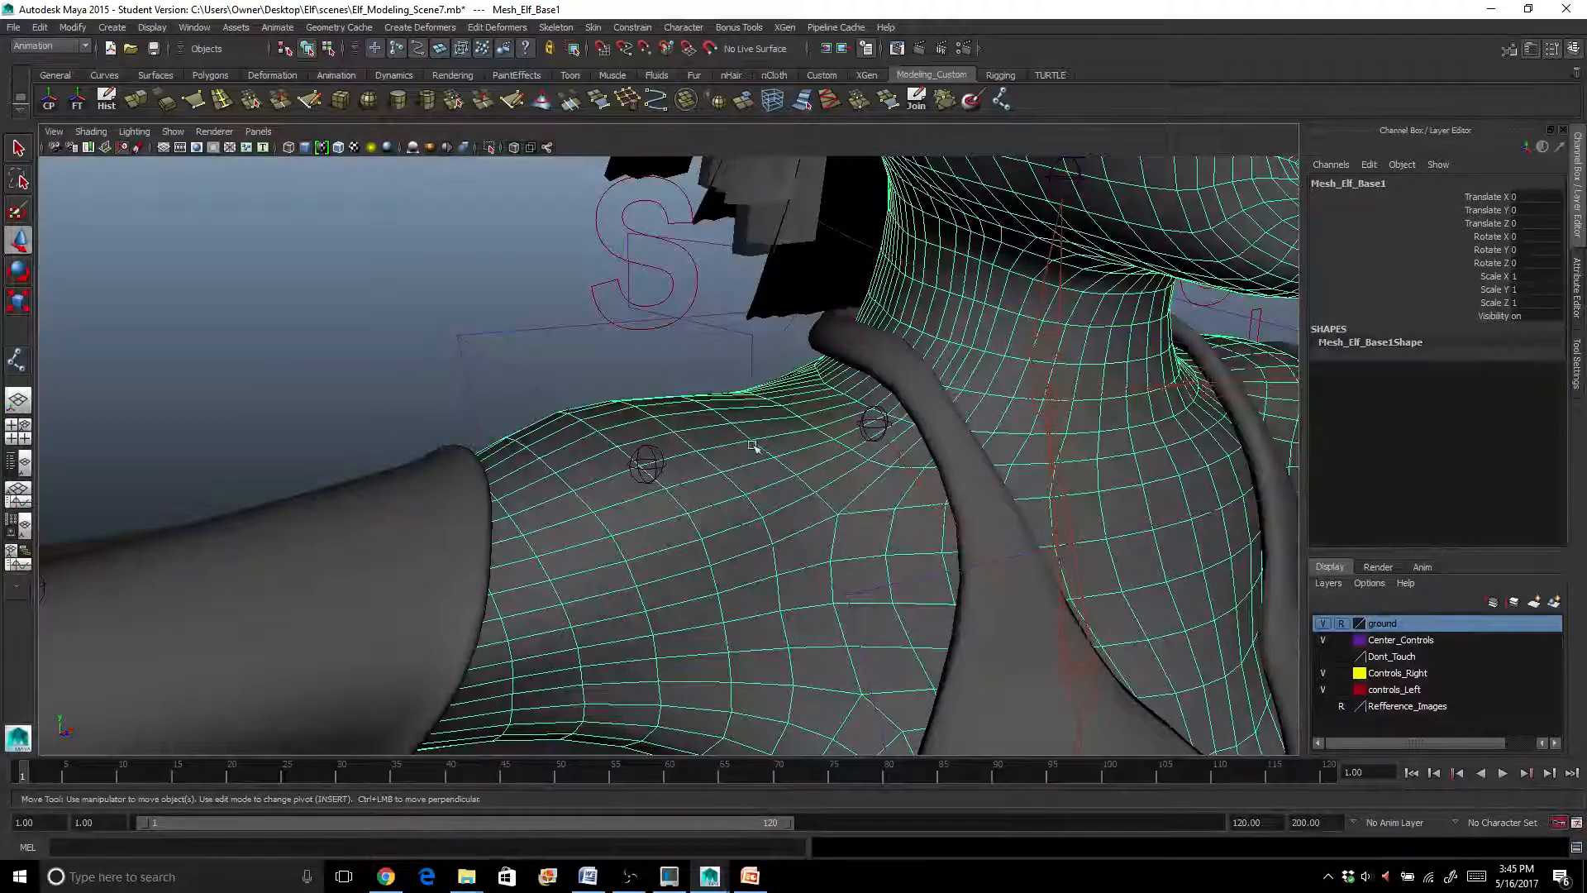
click(420, 384)
scroll(363, 399, down, 4)
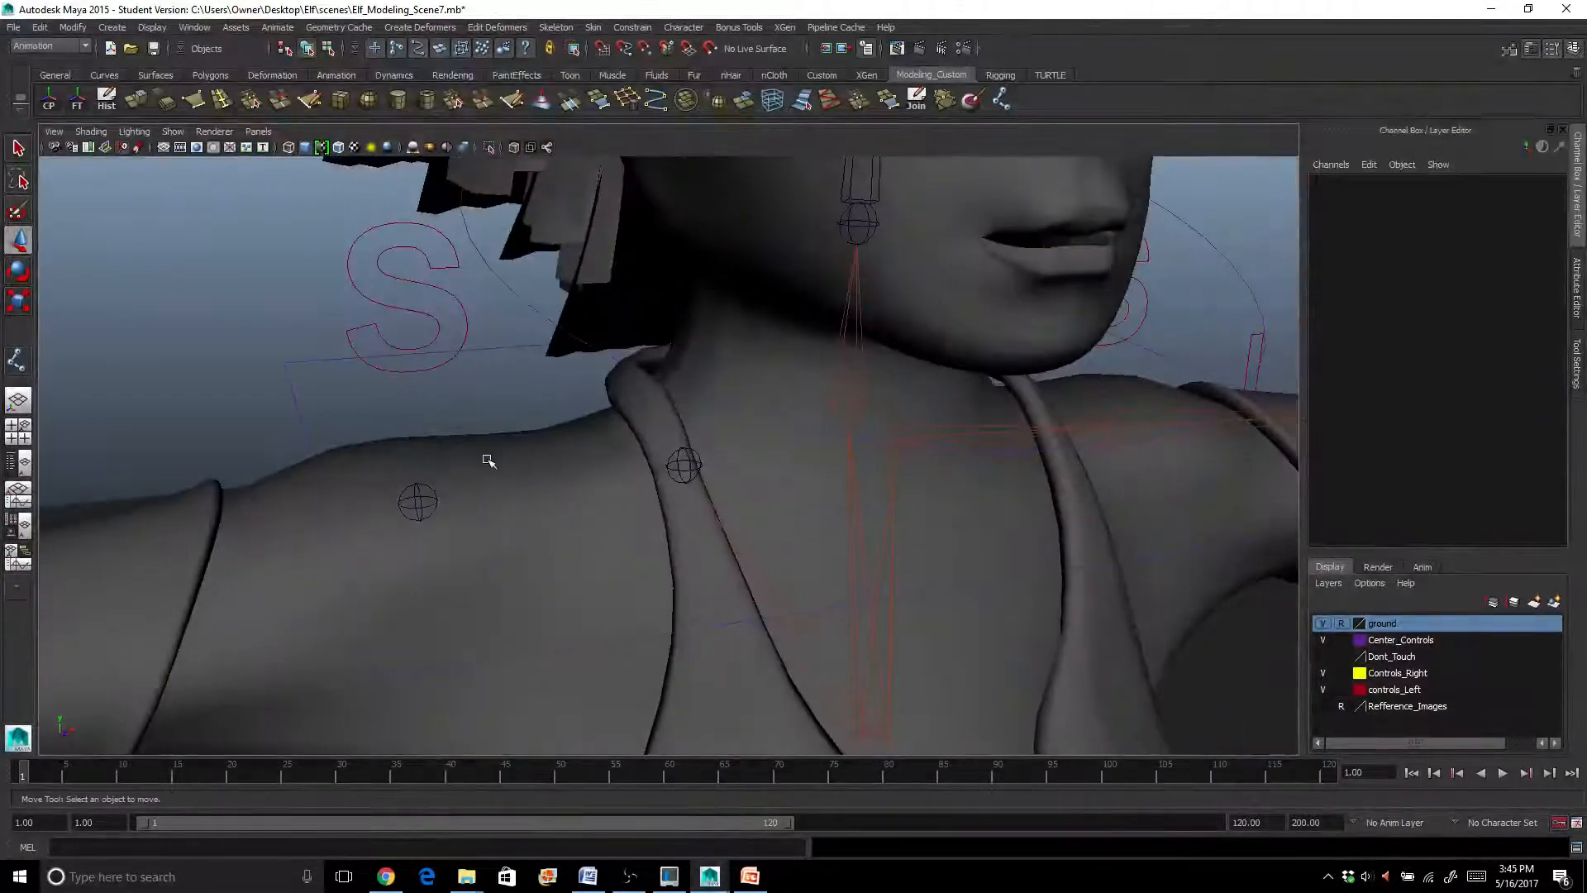
scroll(488, 461, down, 2)
scroll(491, 463, up, 3)
alt+drag(493, 461, 592, 463)
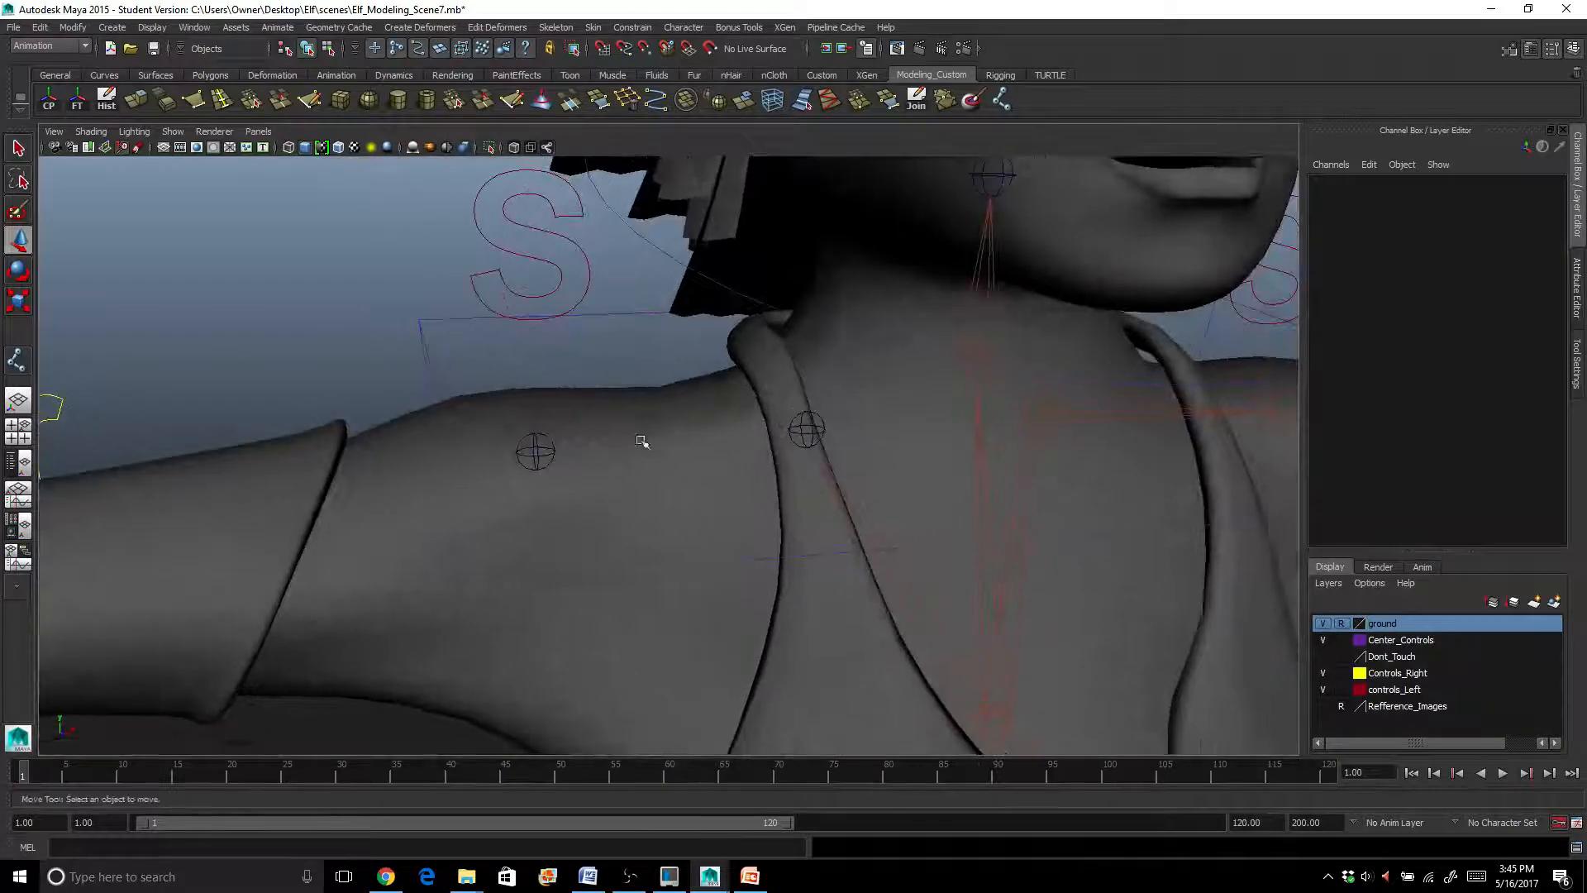
Parent the new right shoulder joint to bn_Clav_Right
click(536, 452)
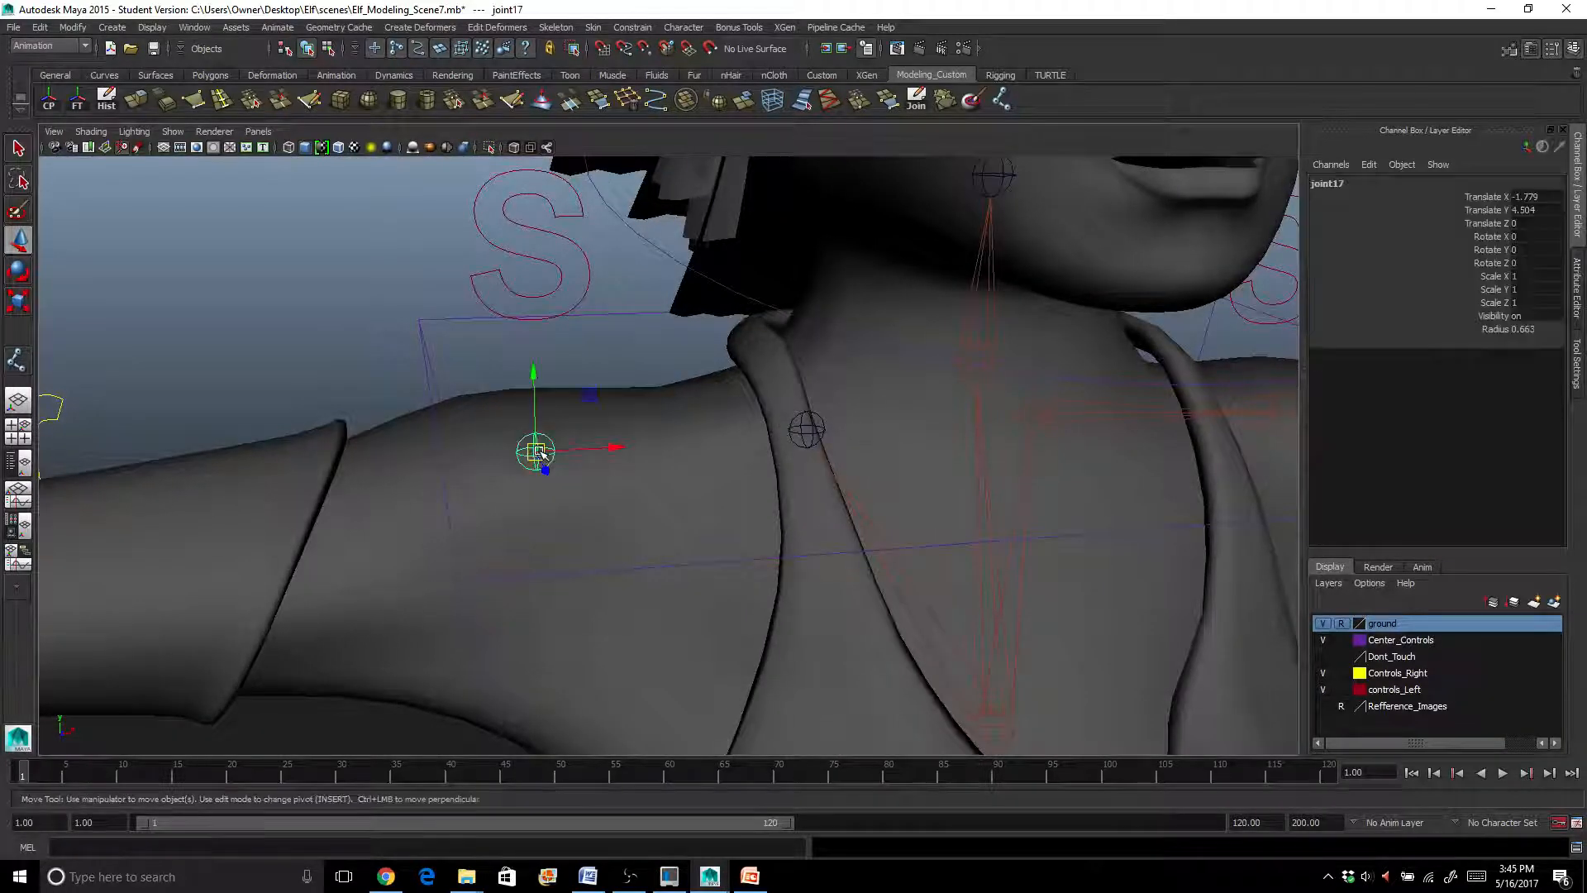
click(802, 436)
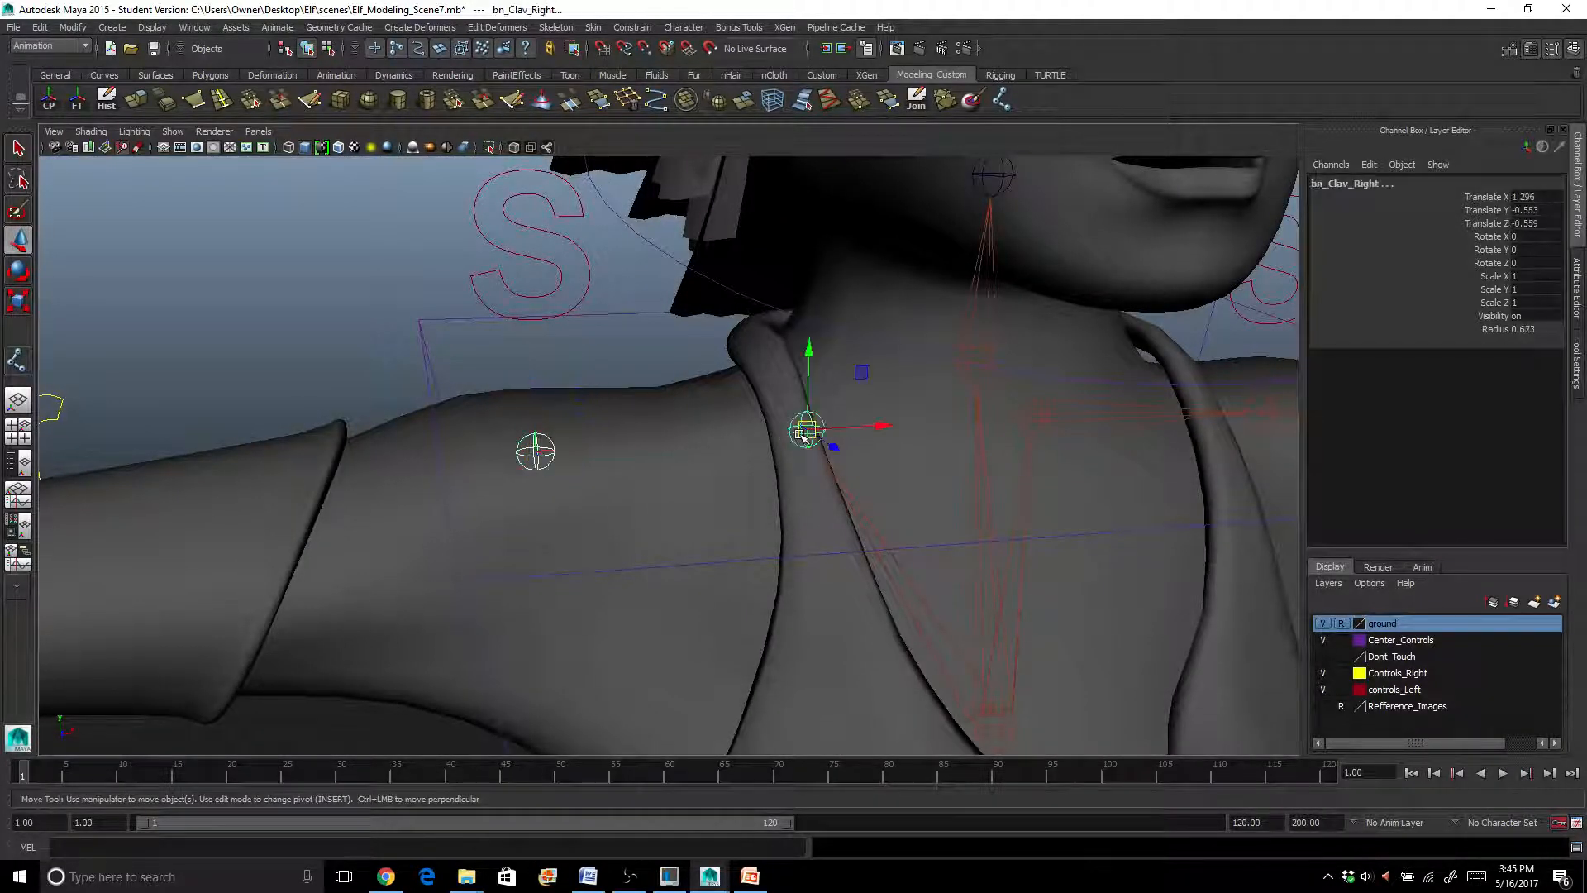
key(p)
scroll(781, 439, down, 2)
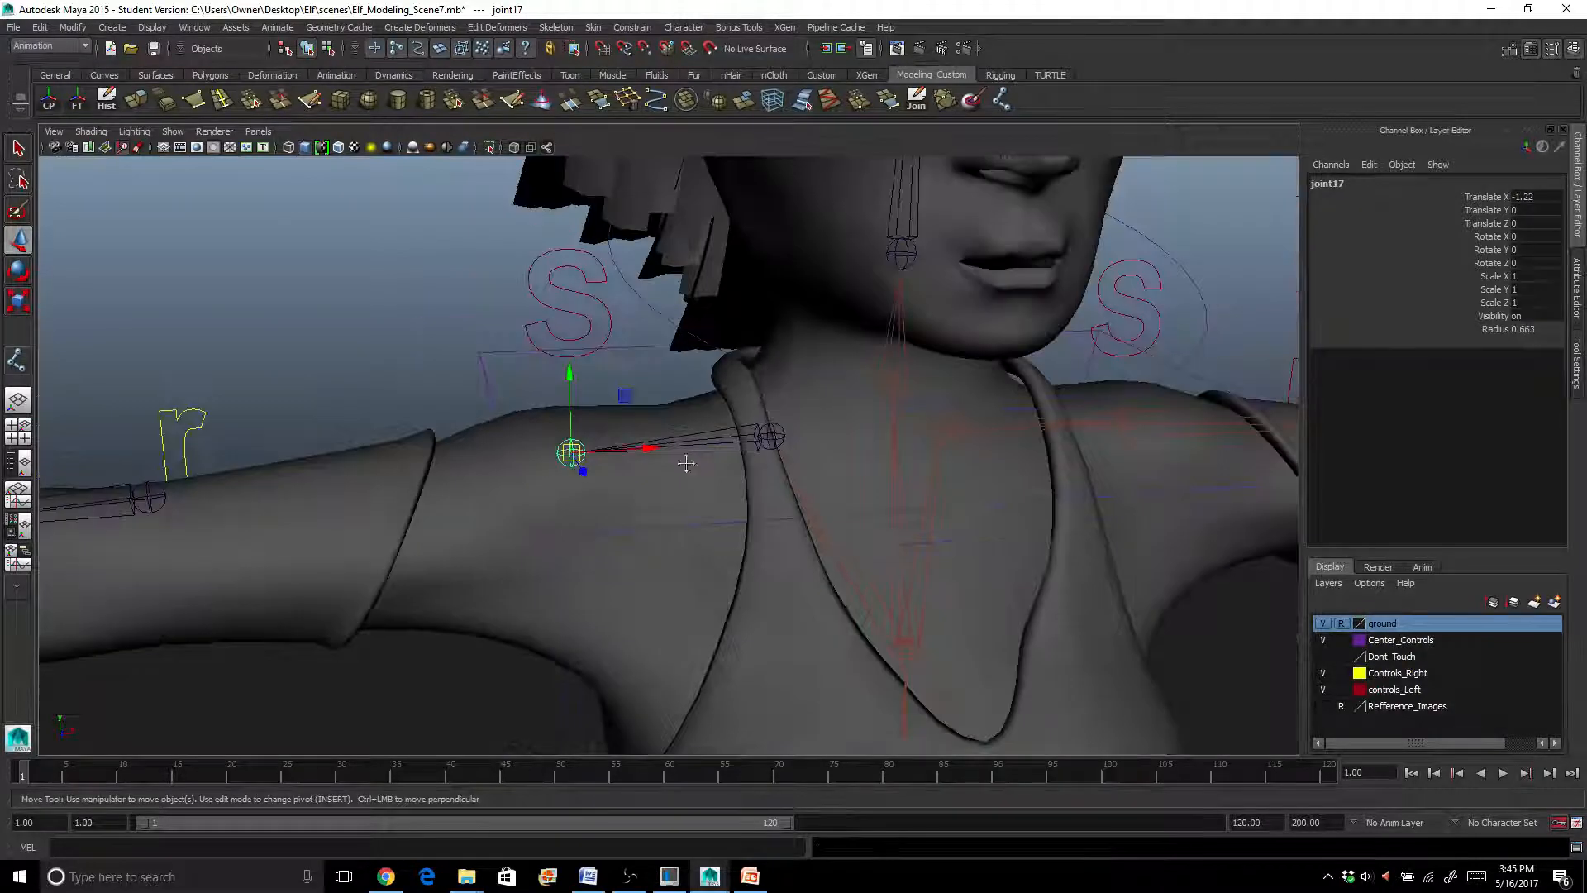
Parent bn_Forarm_Right to the new shoulder joint so the forearm and hand joints join the clavicle chain
alt+middle_drag(684, 461, 842, 443)
click(325, 483)
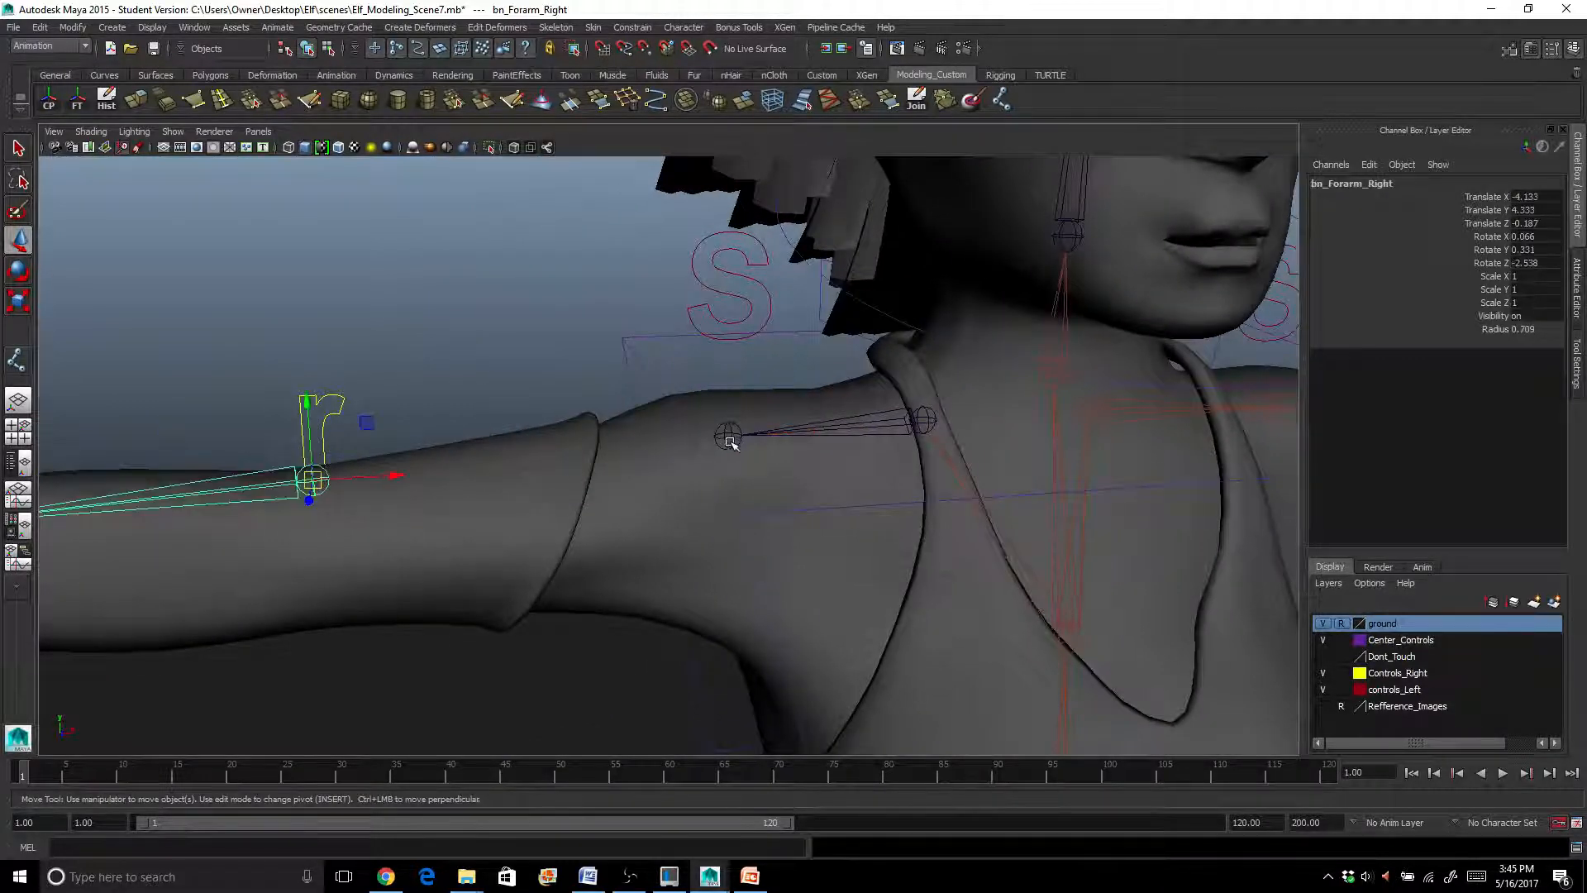
shift+click(729, 435)
key(p)
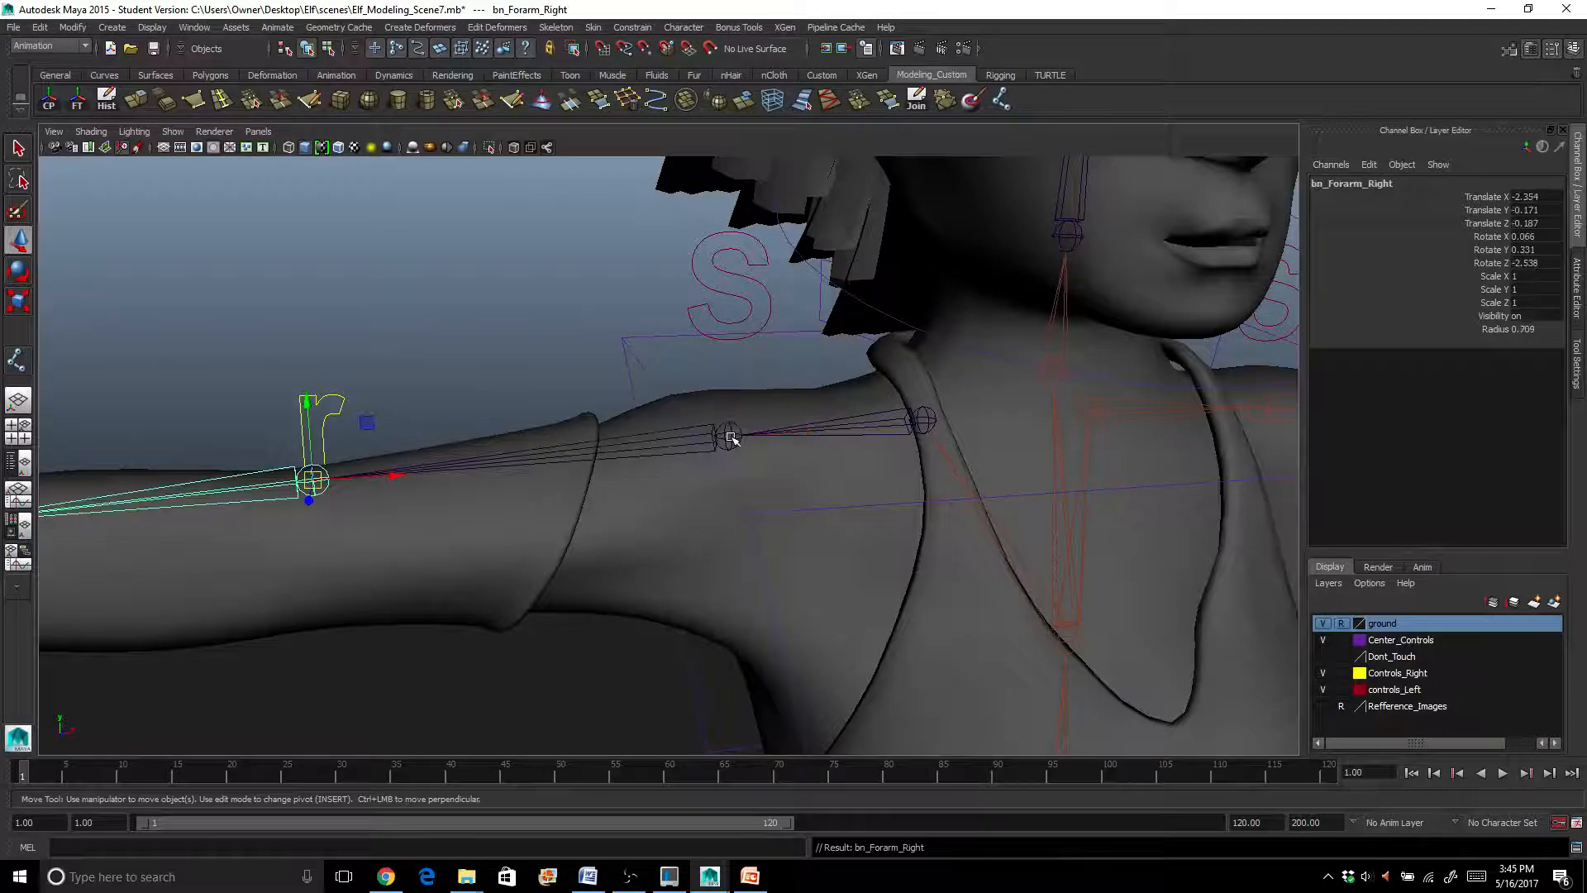
scroll(759, 397, down, 2)
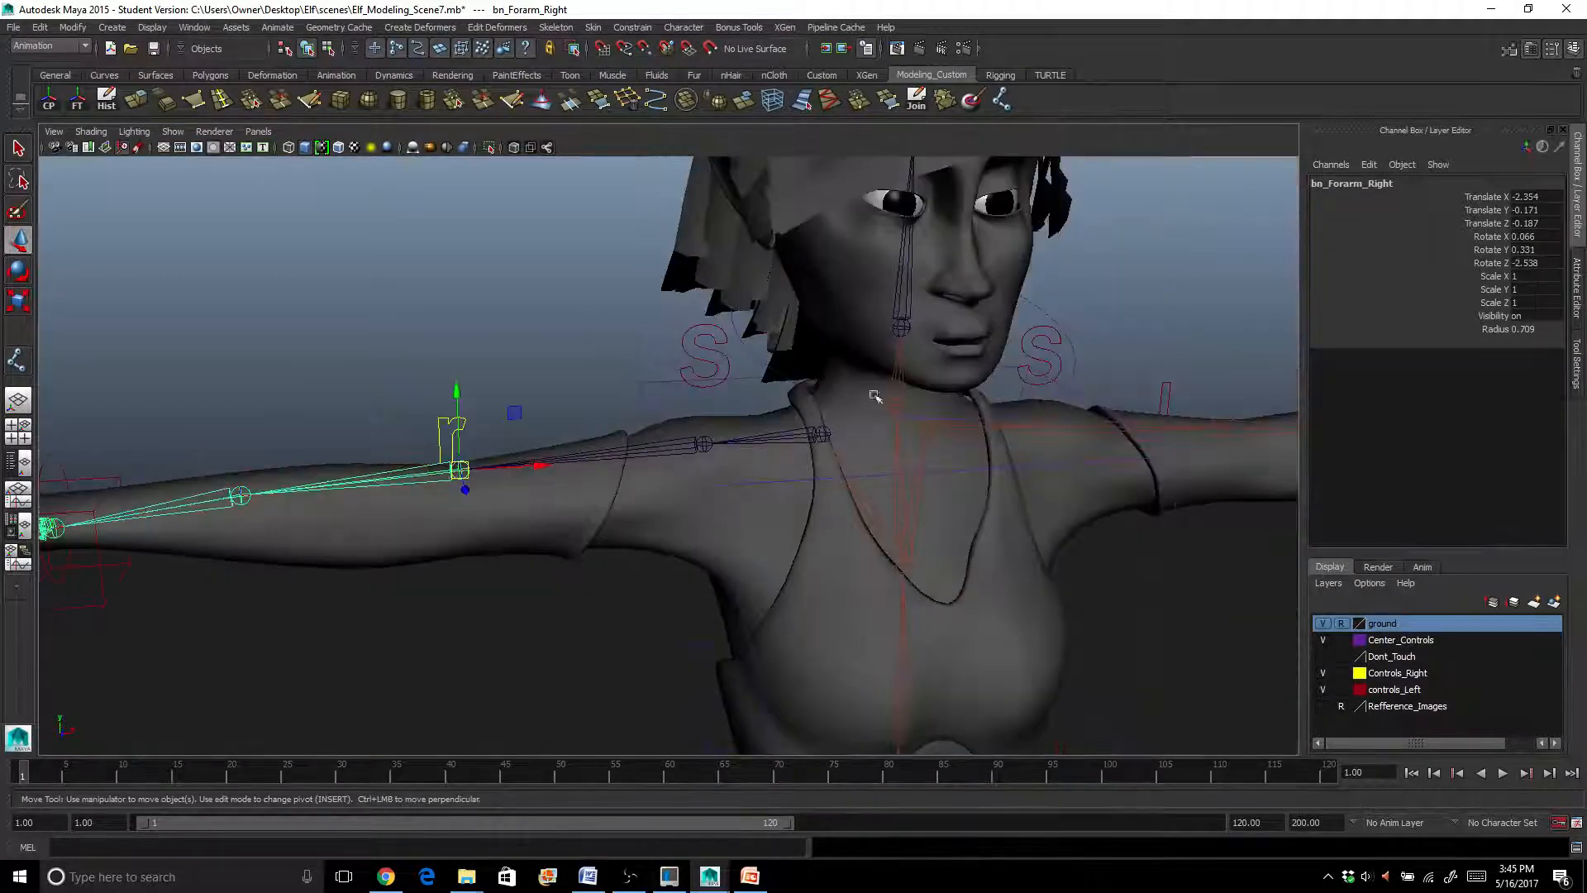
Rename the new joint between the right clavicle and forearm as bn_shoulderRight
click(704, 446)
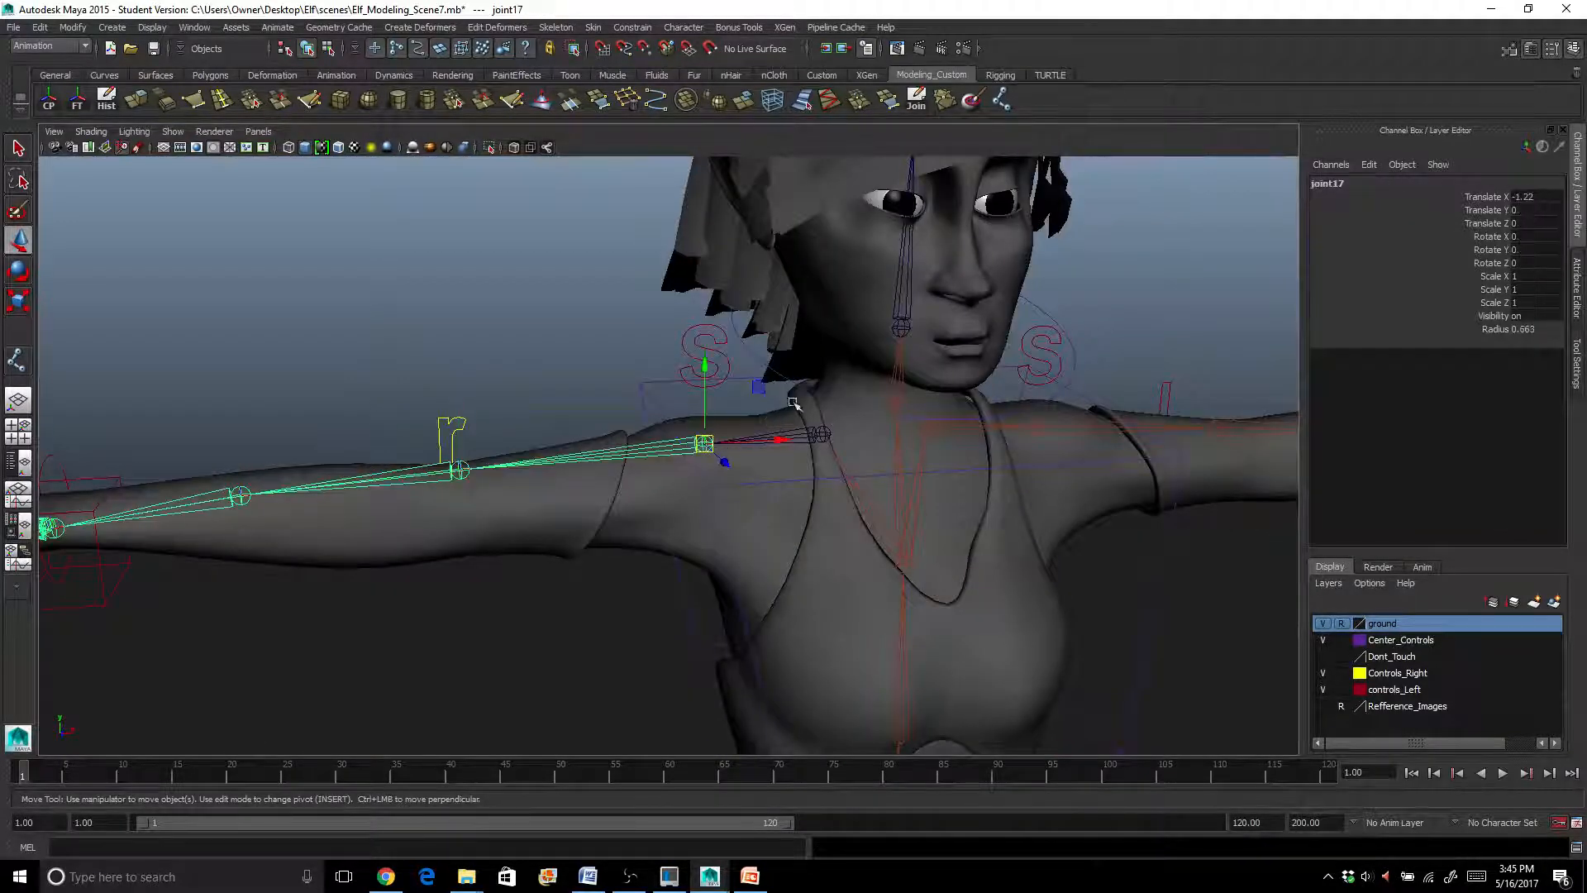
click(1327, 183)
text(bn)
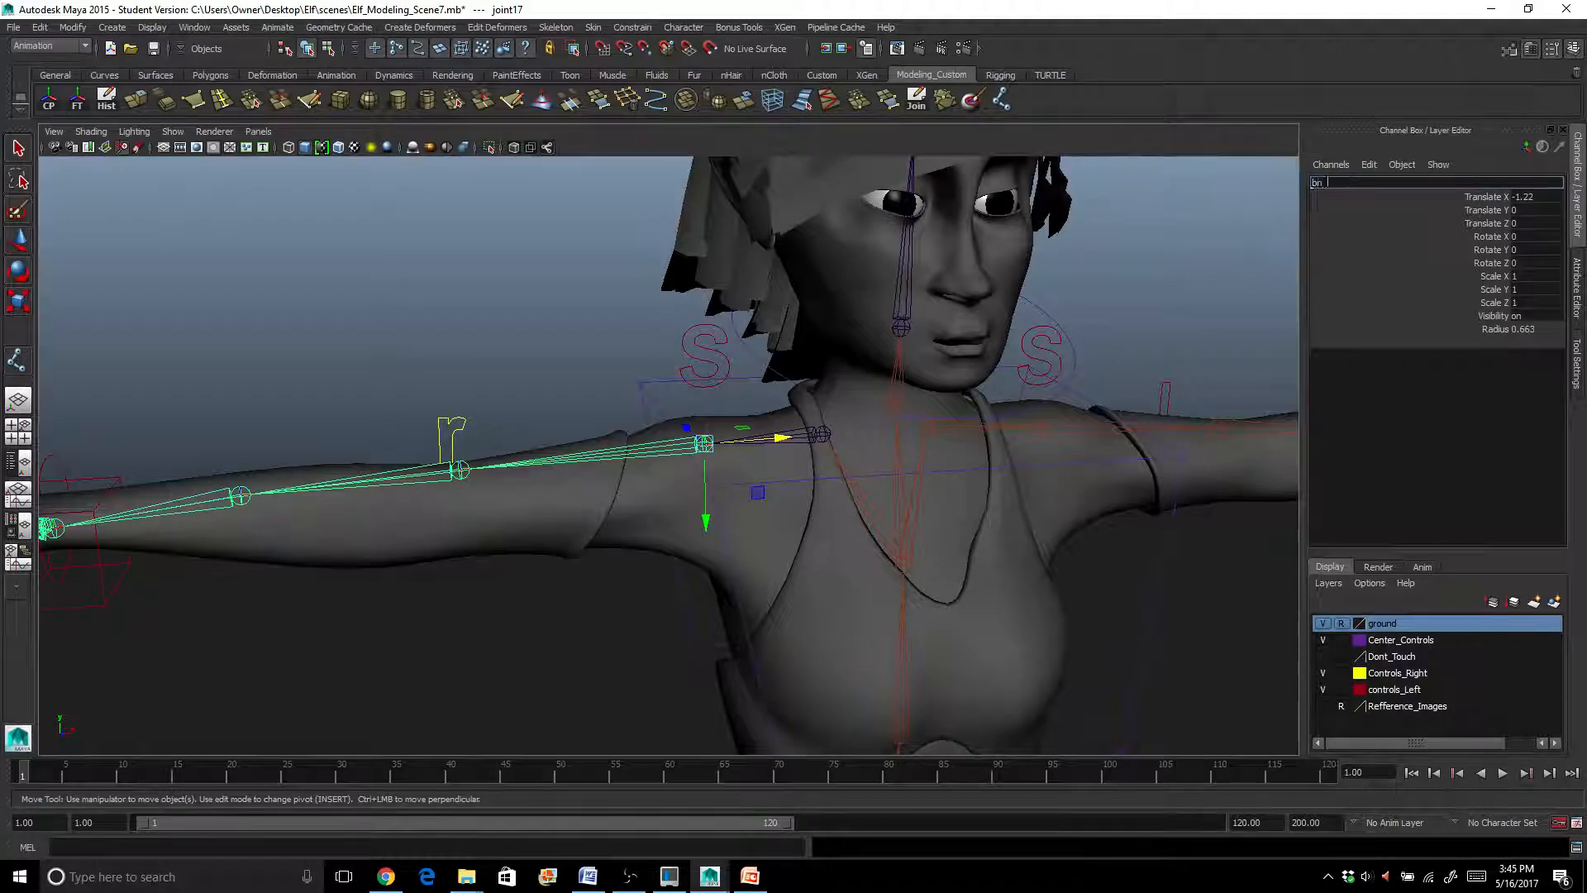
text(_shoulderRight)
key(Return)
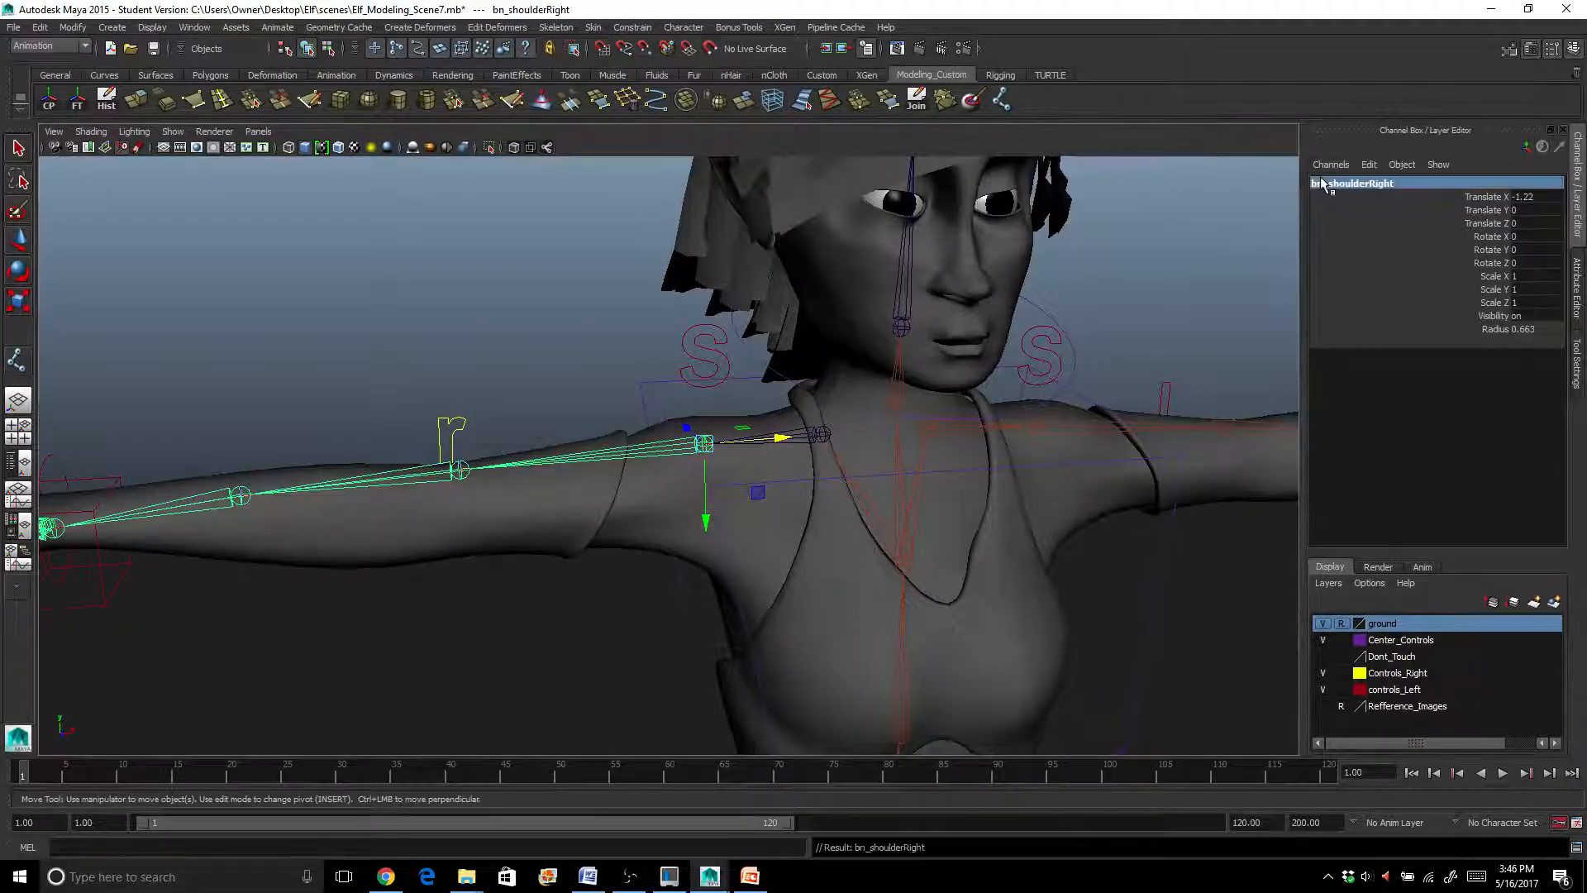
Create an IK handle with the Single-Chain Solver from bn_Clav_Right to bn_shoulderRight
scroll(657, 449, up, 5)
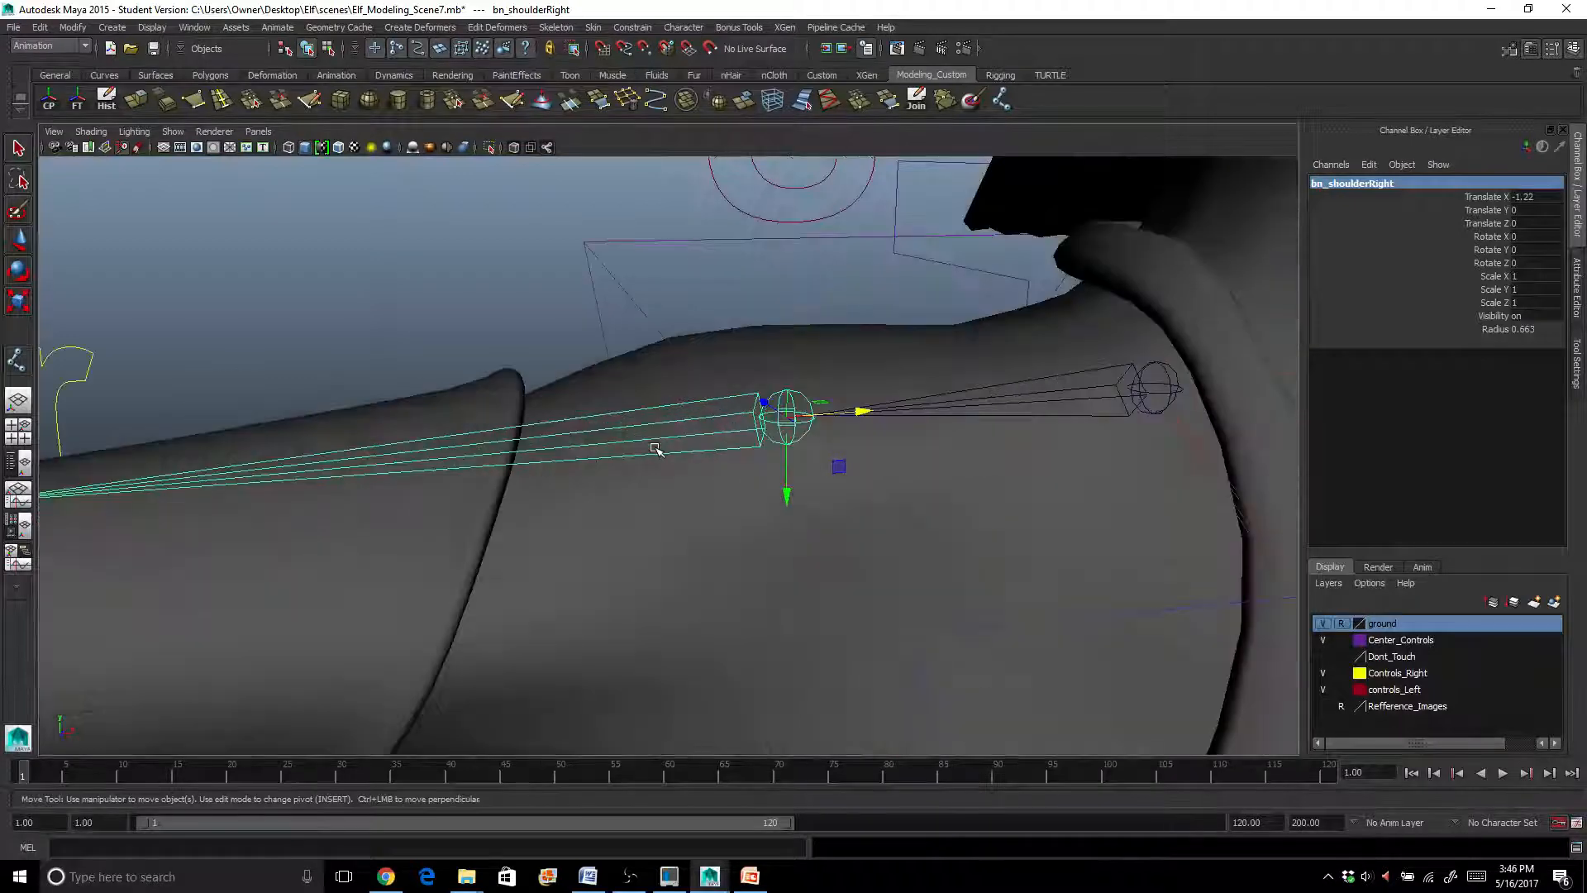
alt+drag(657, 449, 721, 449)
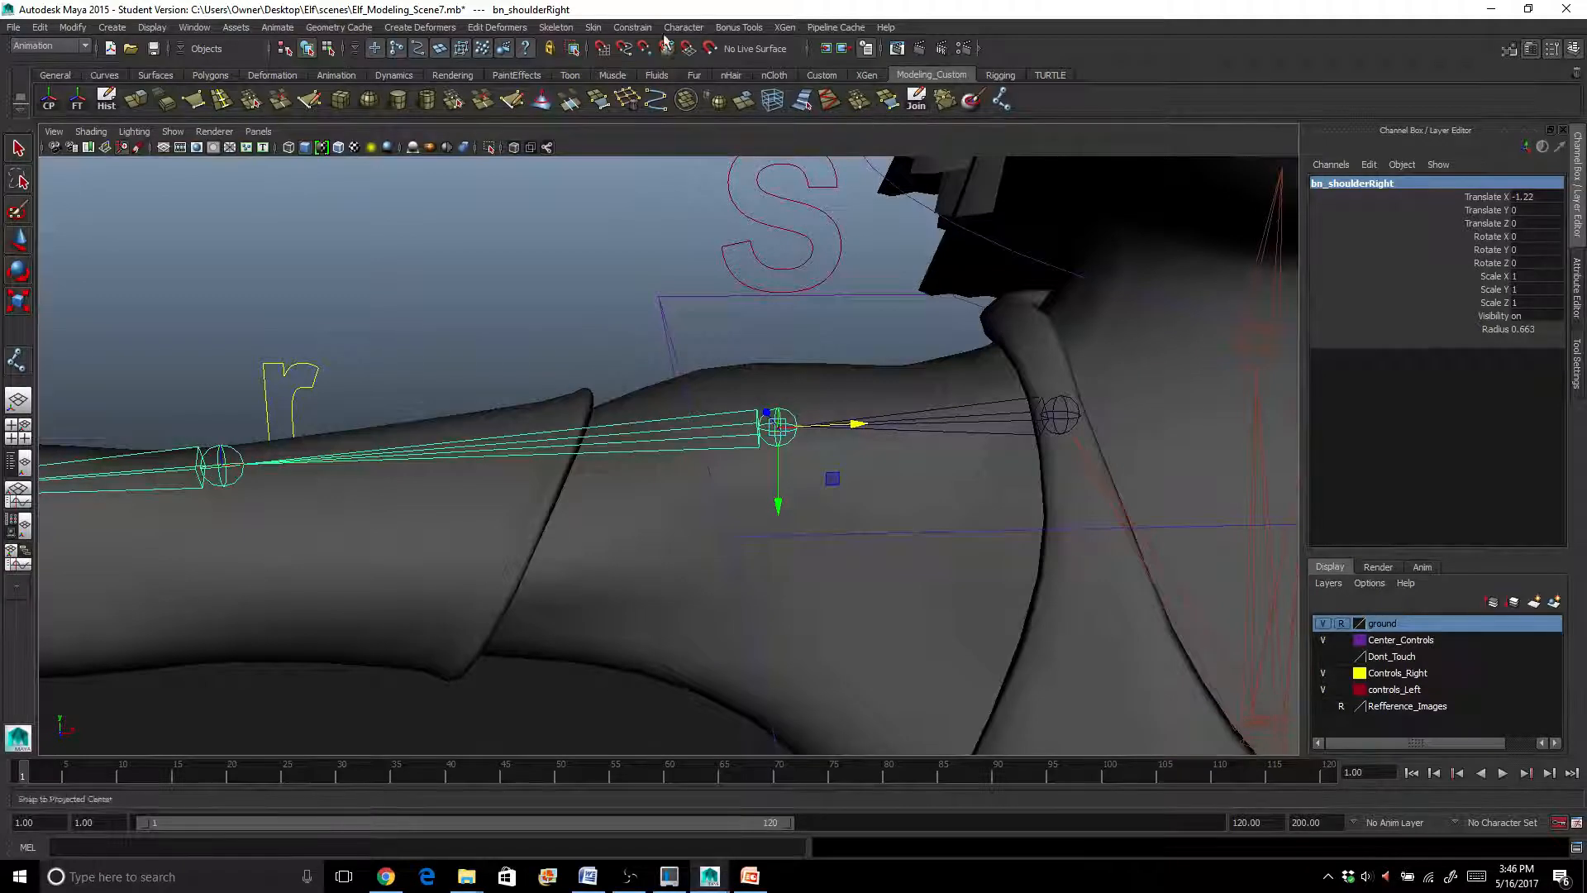
click(556, 30)
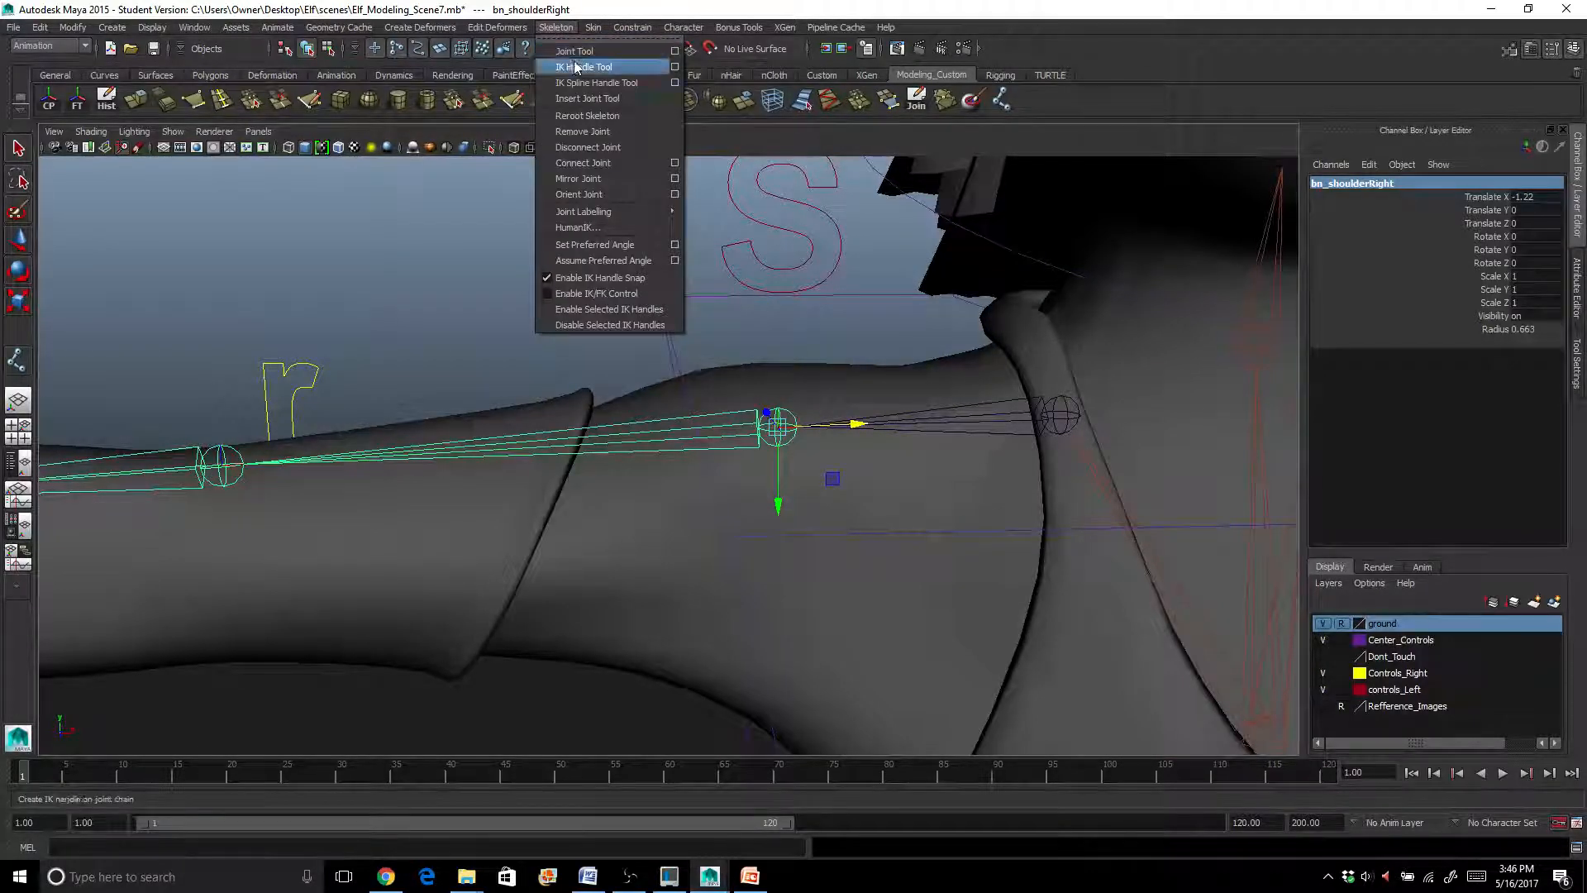
click(613, 68)
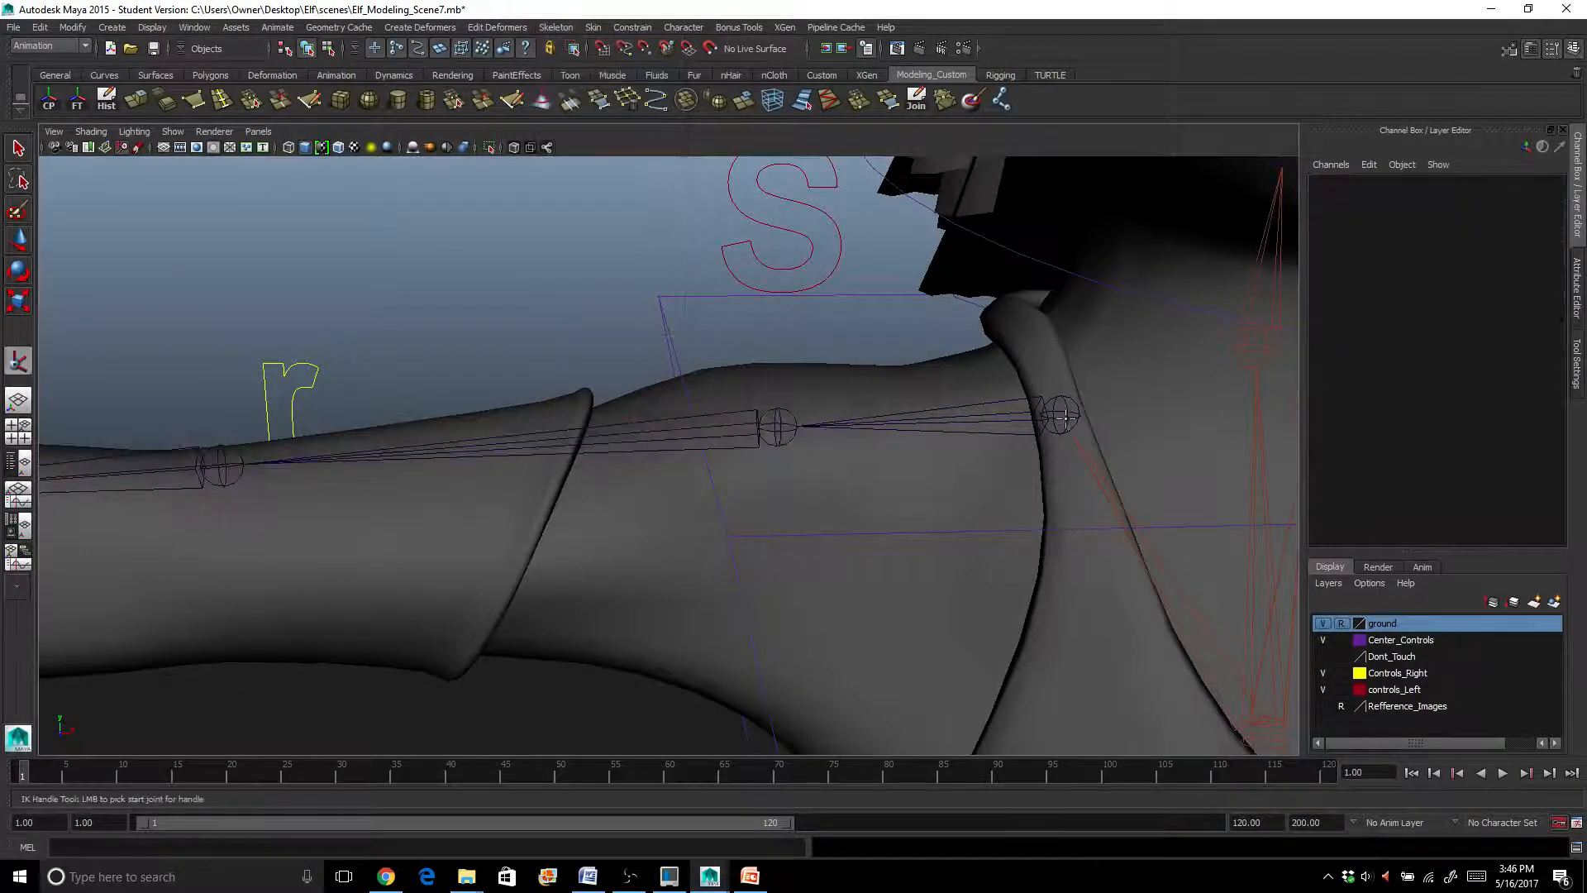
double_click(18, 361)
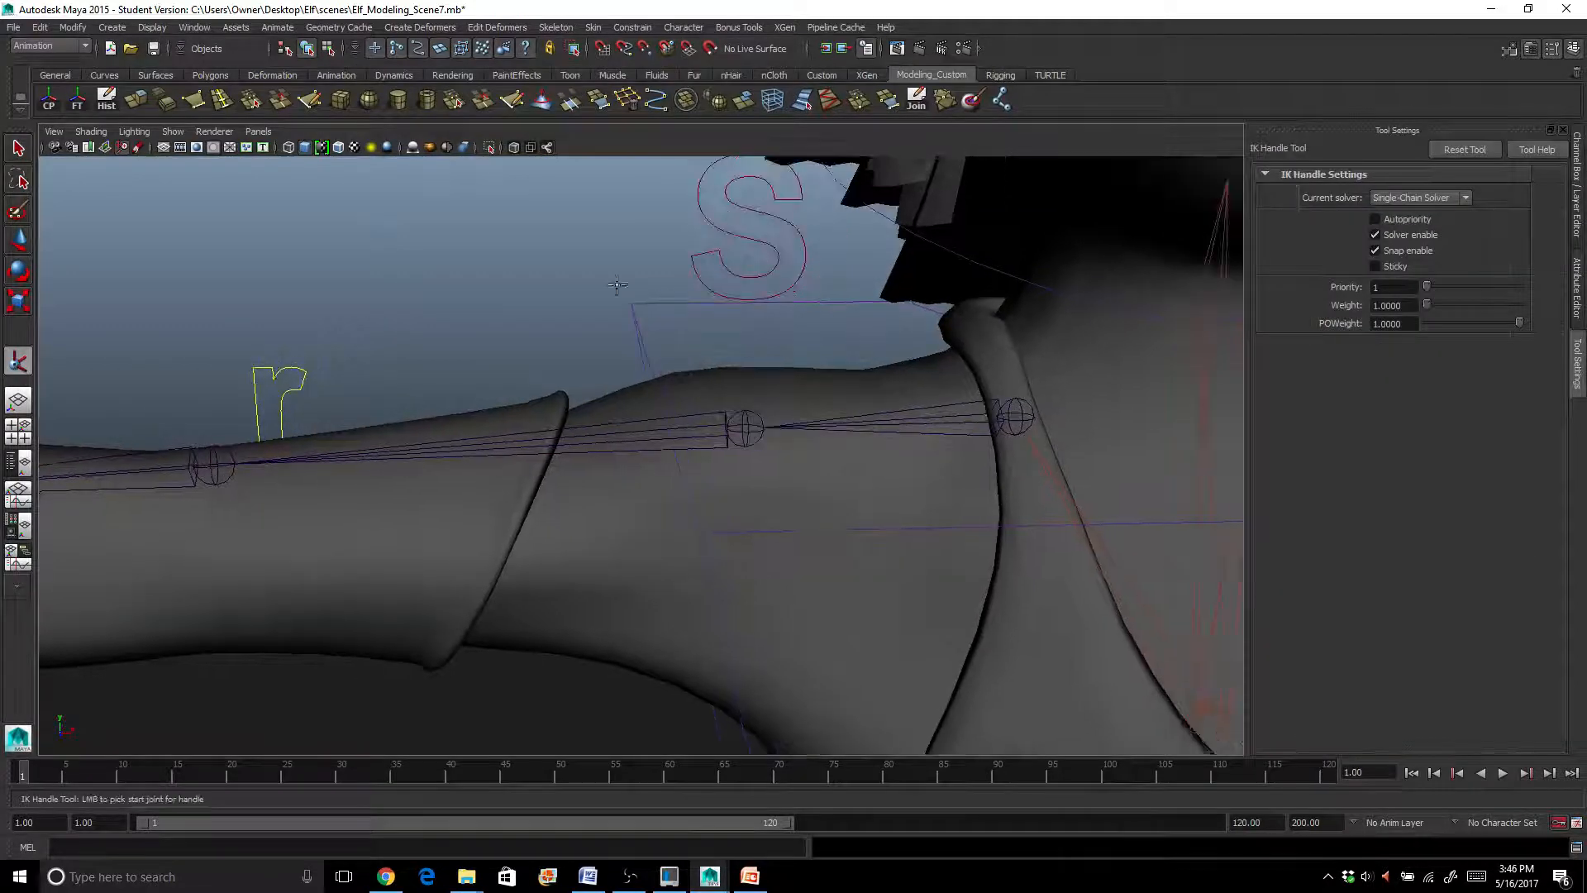
click(1013, 416)
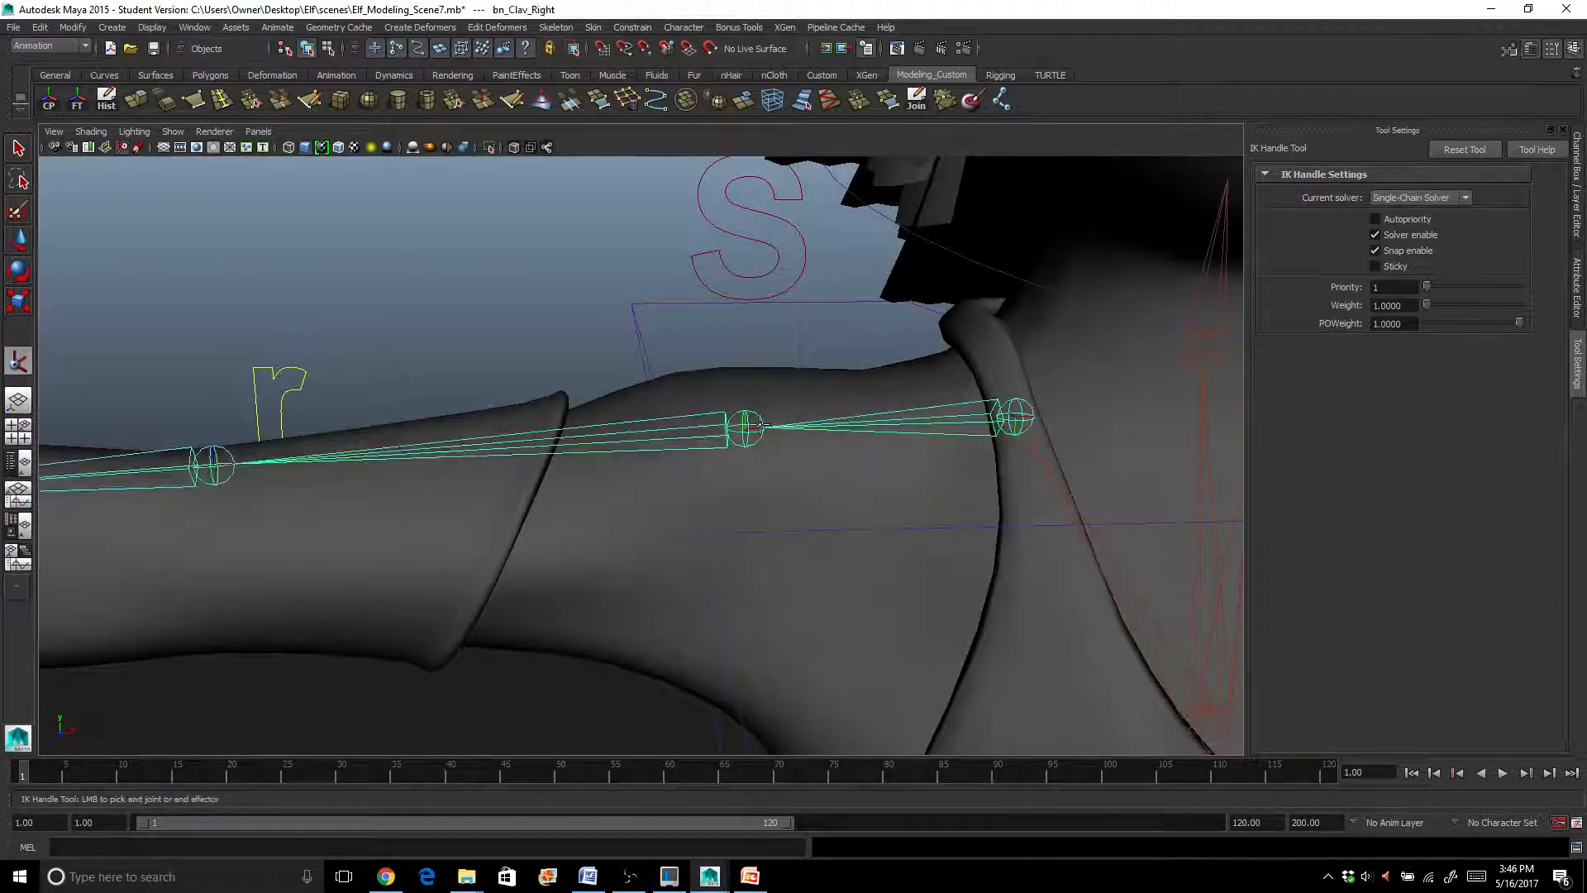
click(748, 427)
key(q)
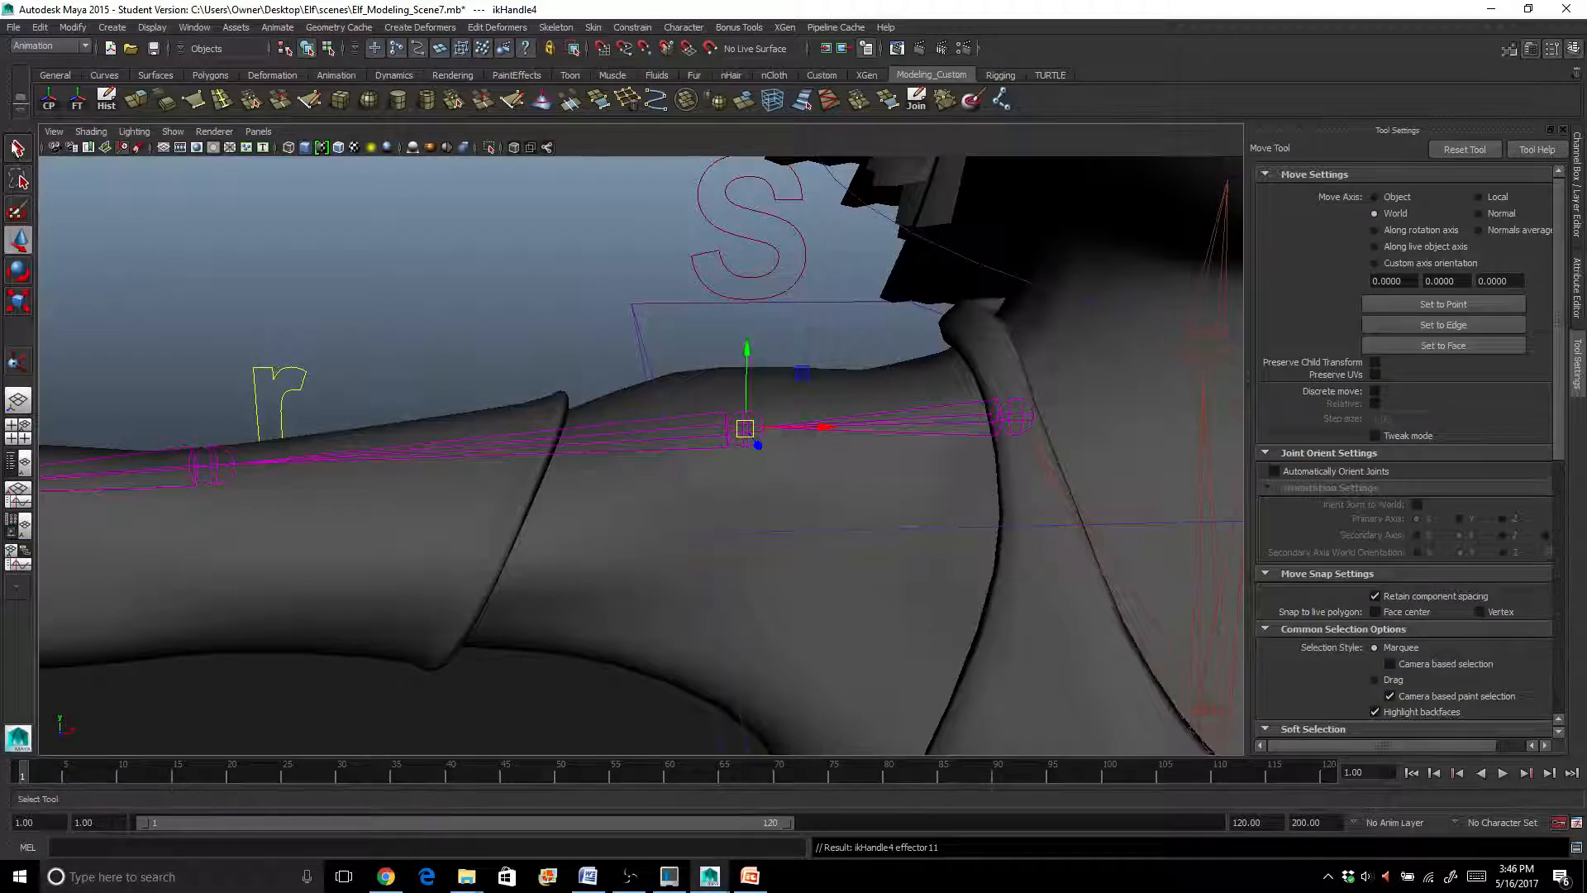
Point-constrain the clavicle-to-shoulder IK handle to the Ctrl_Shoulder_Right control
click(699, 282)
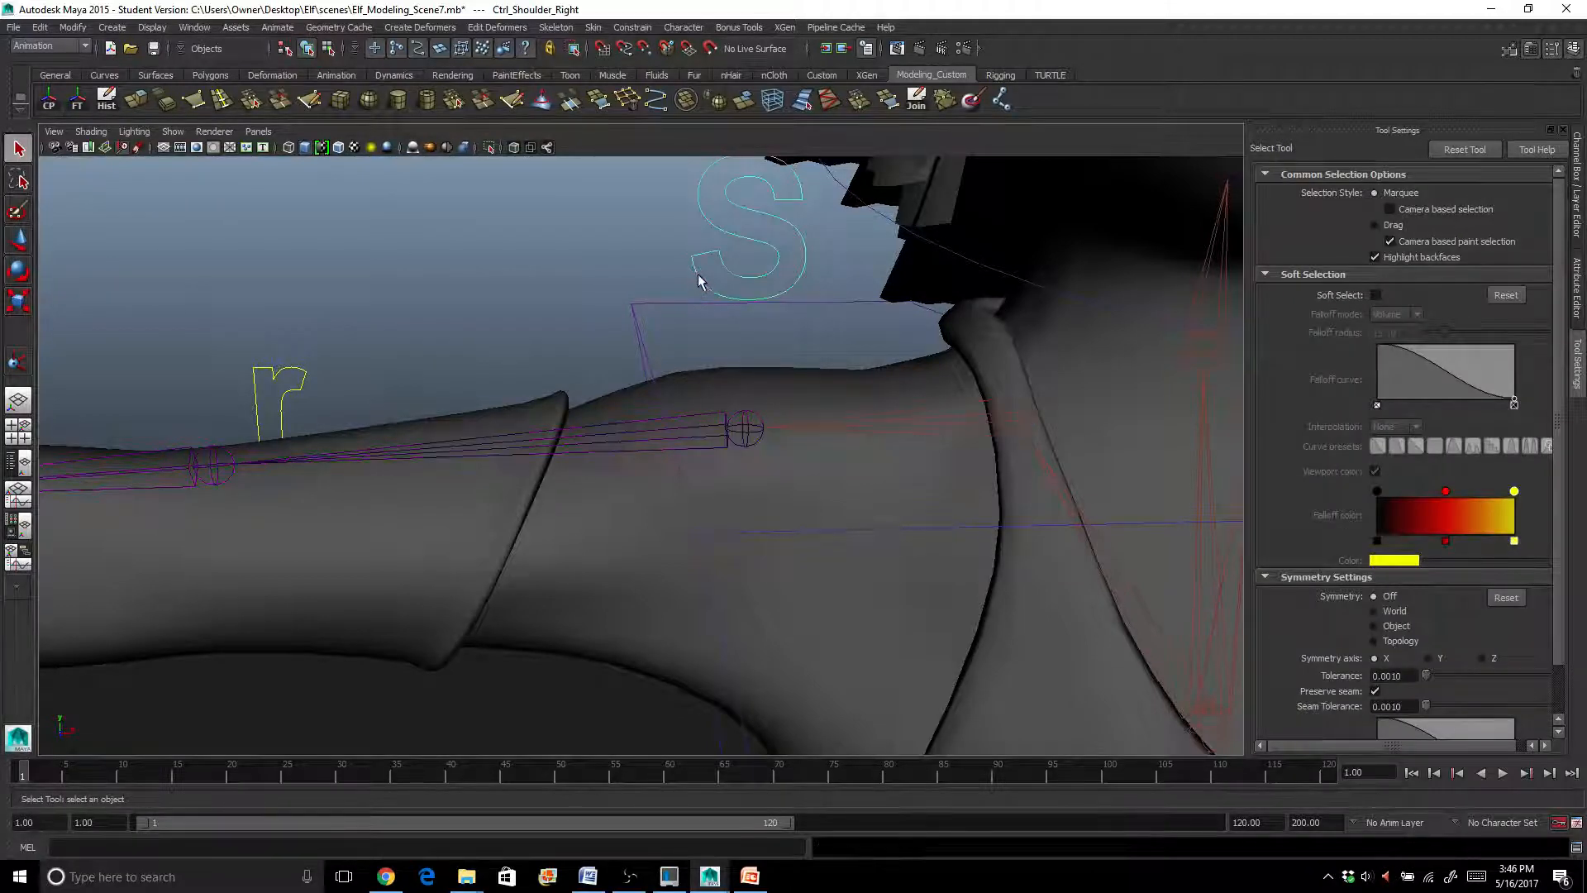
click(746, 426)
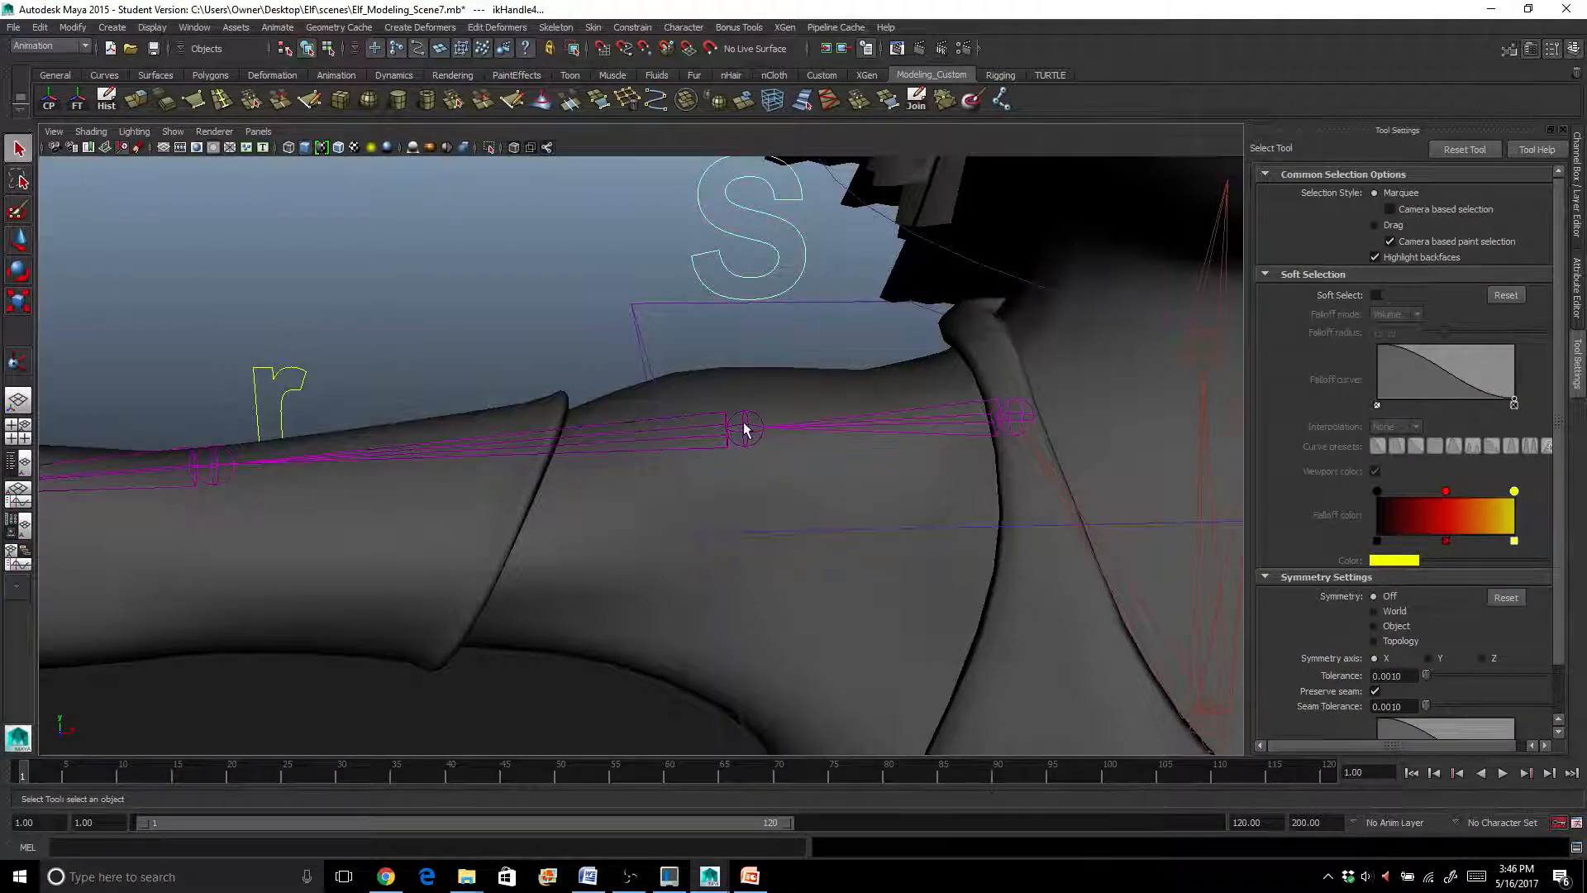
click(634, 31)
click(651, 52)
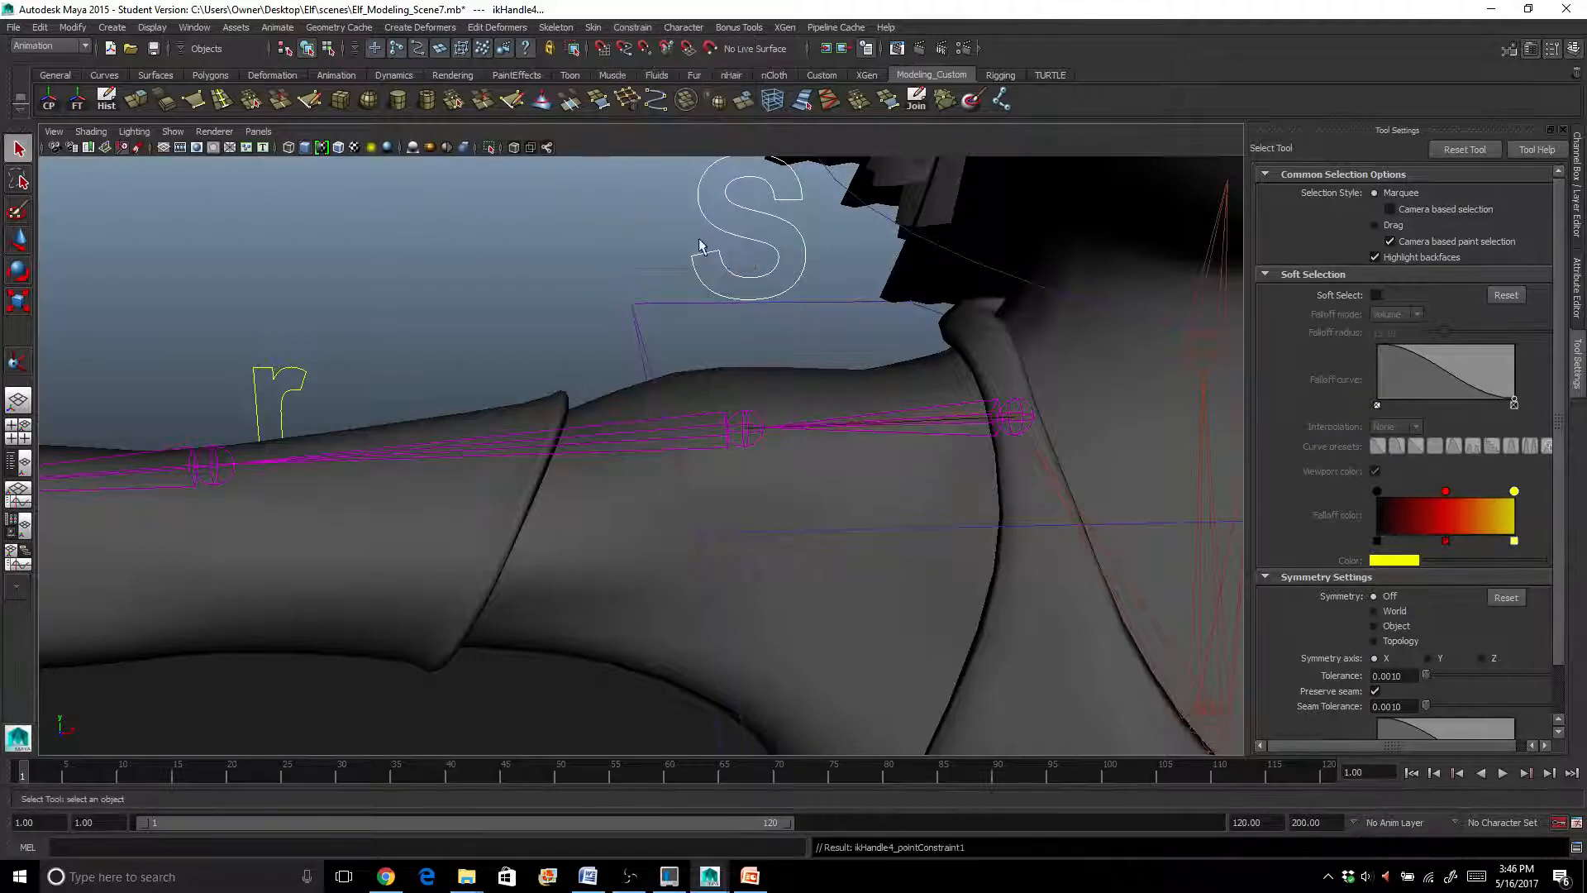
Create an IK handle with the Rotate-Plane Solver from bn_shoulderRight to the right wrist joint
scroll(455, 266, down, 3)
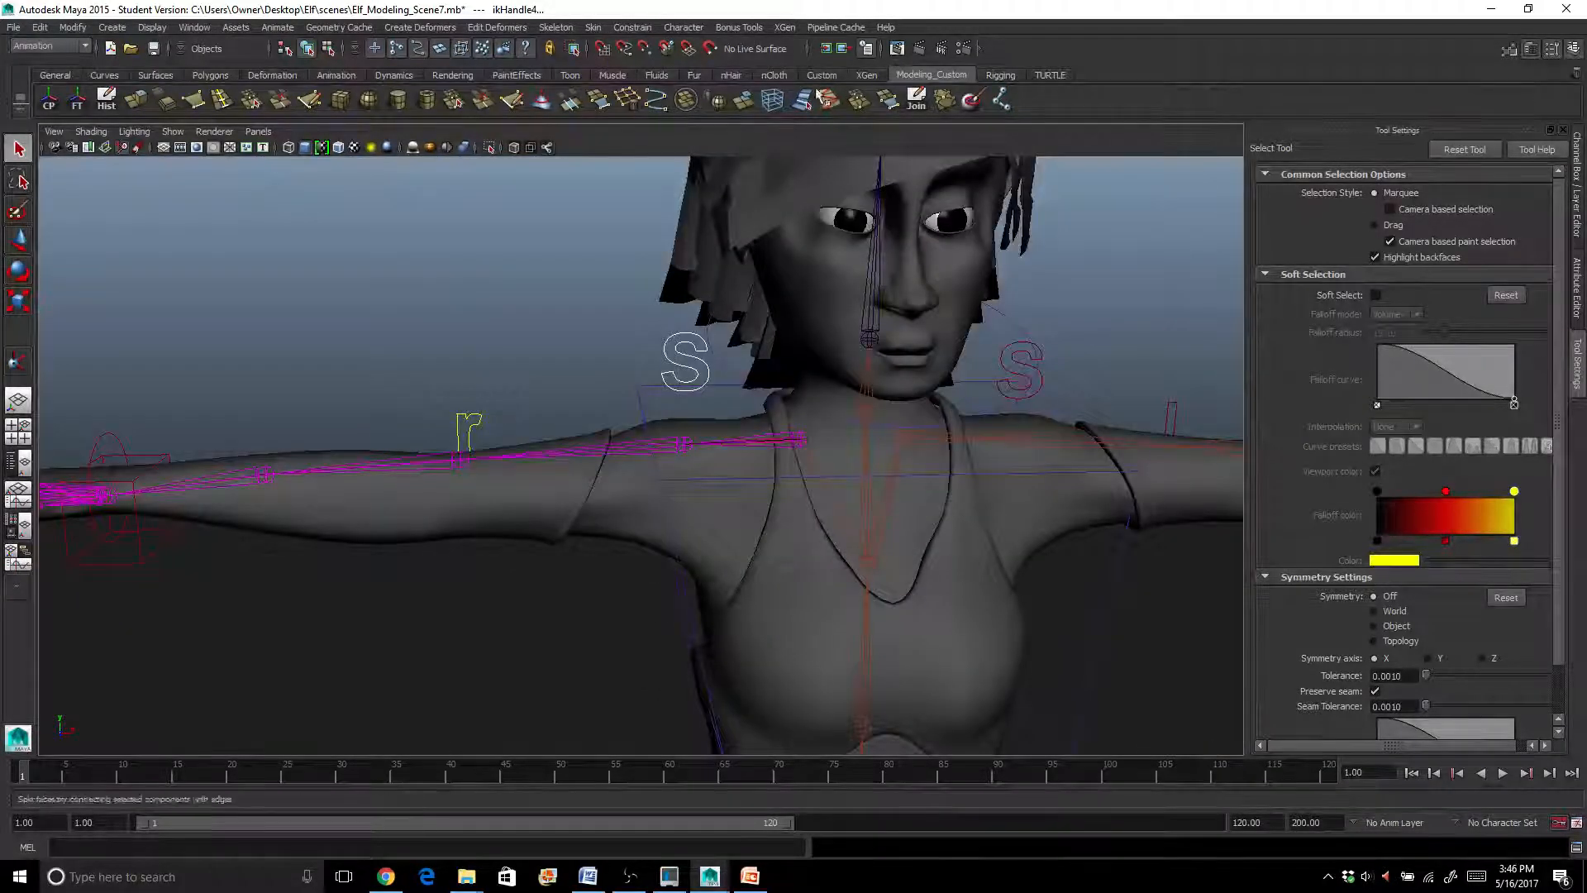
click(18, 361)
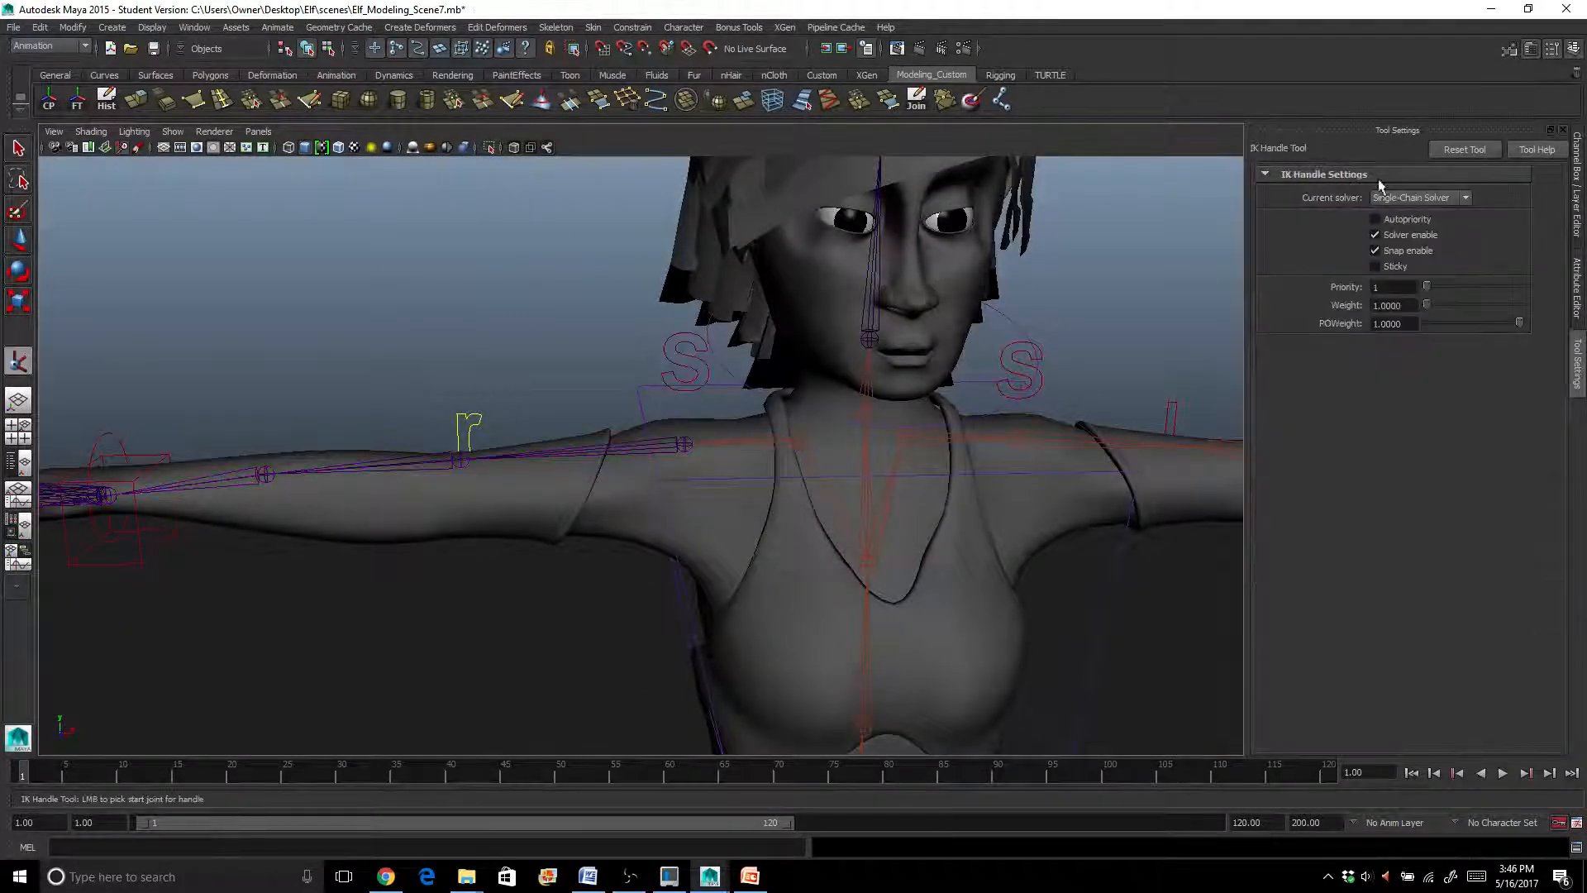
click(1405, 198)
click(1397, 223)
scroll(611, 295, up, 1)
alt+middle_drag(573, 322, 681, 295)
scroll(680, 296, up, 1)
scroll(680, 296, down, 1)
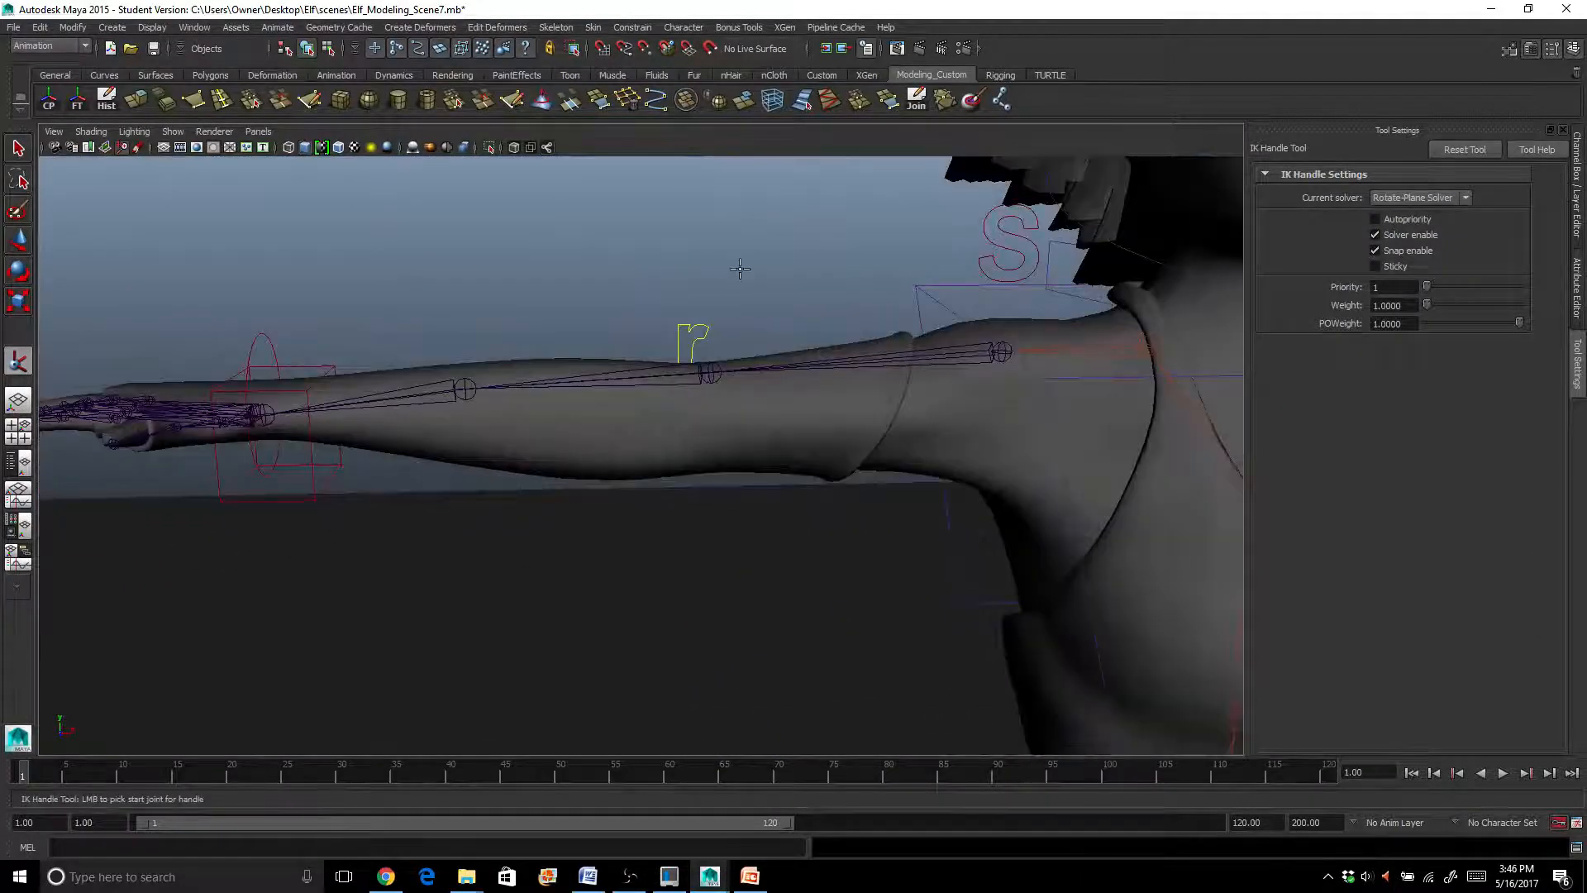
click(1000, 352)
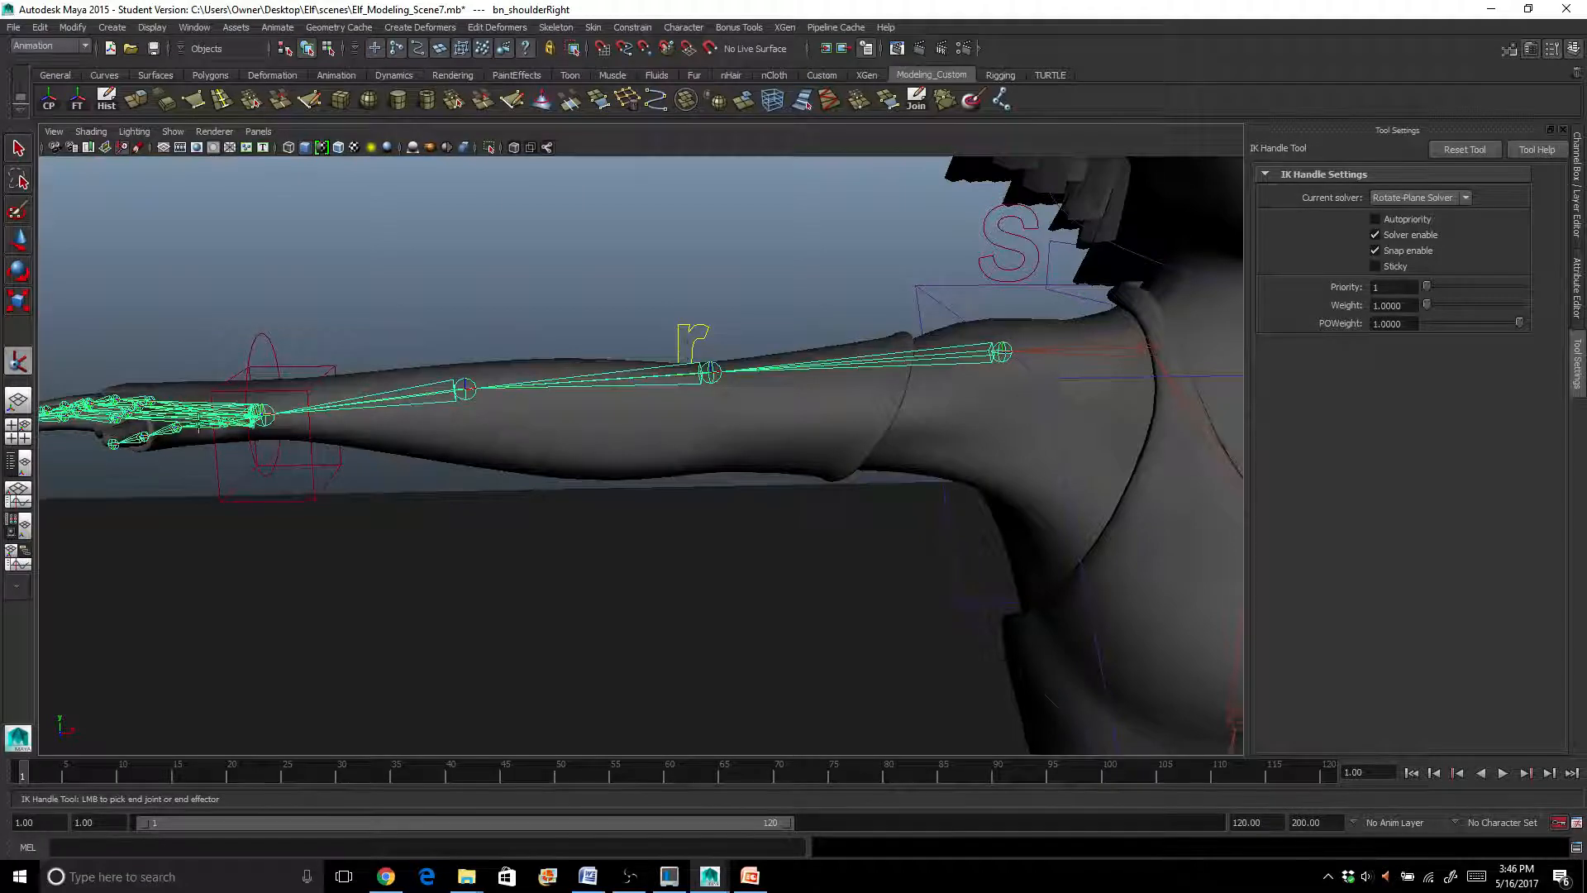
click(265, 415)
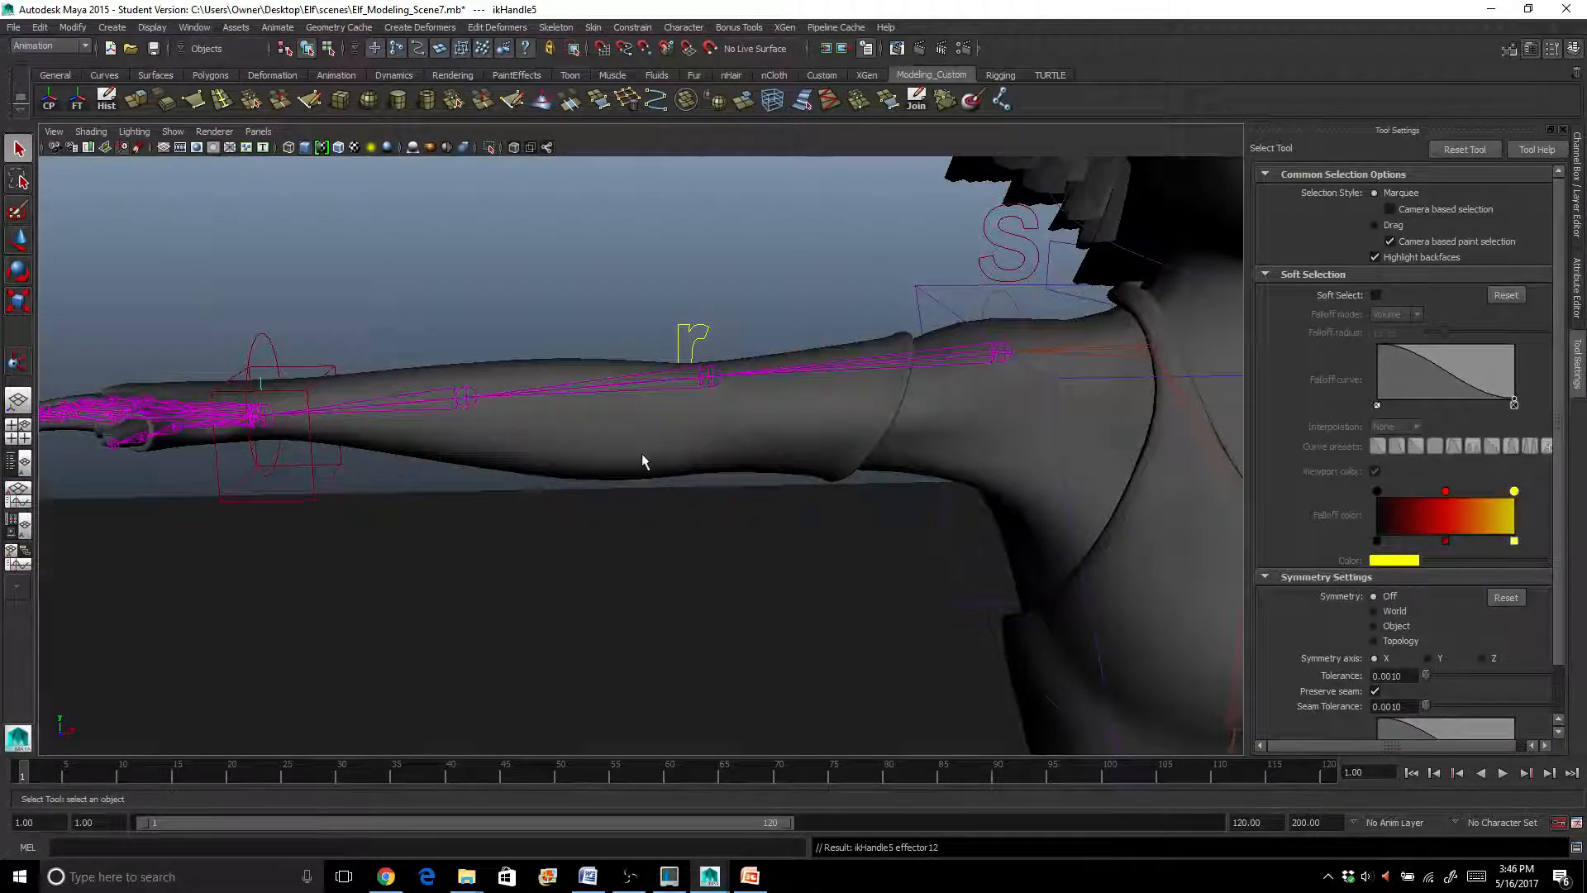
Point-constrain the right arm's IK handle at the wrist to the Ctrl_Wrist_Right control
scroll(653, 456, down, 2)
scroll(493, 443, up, 4)
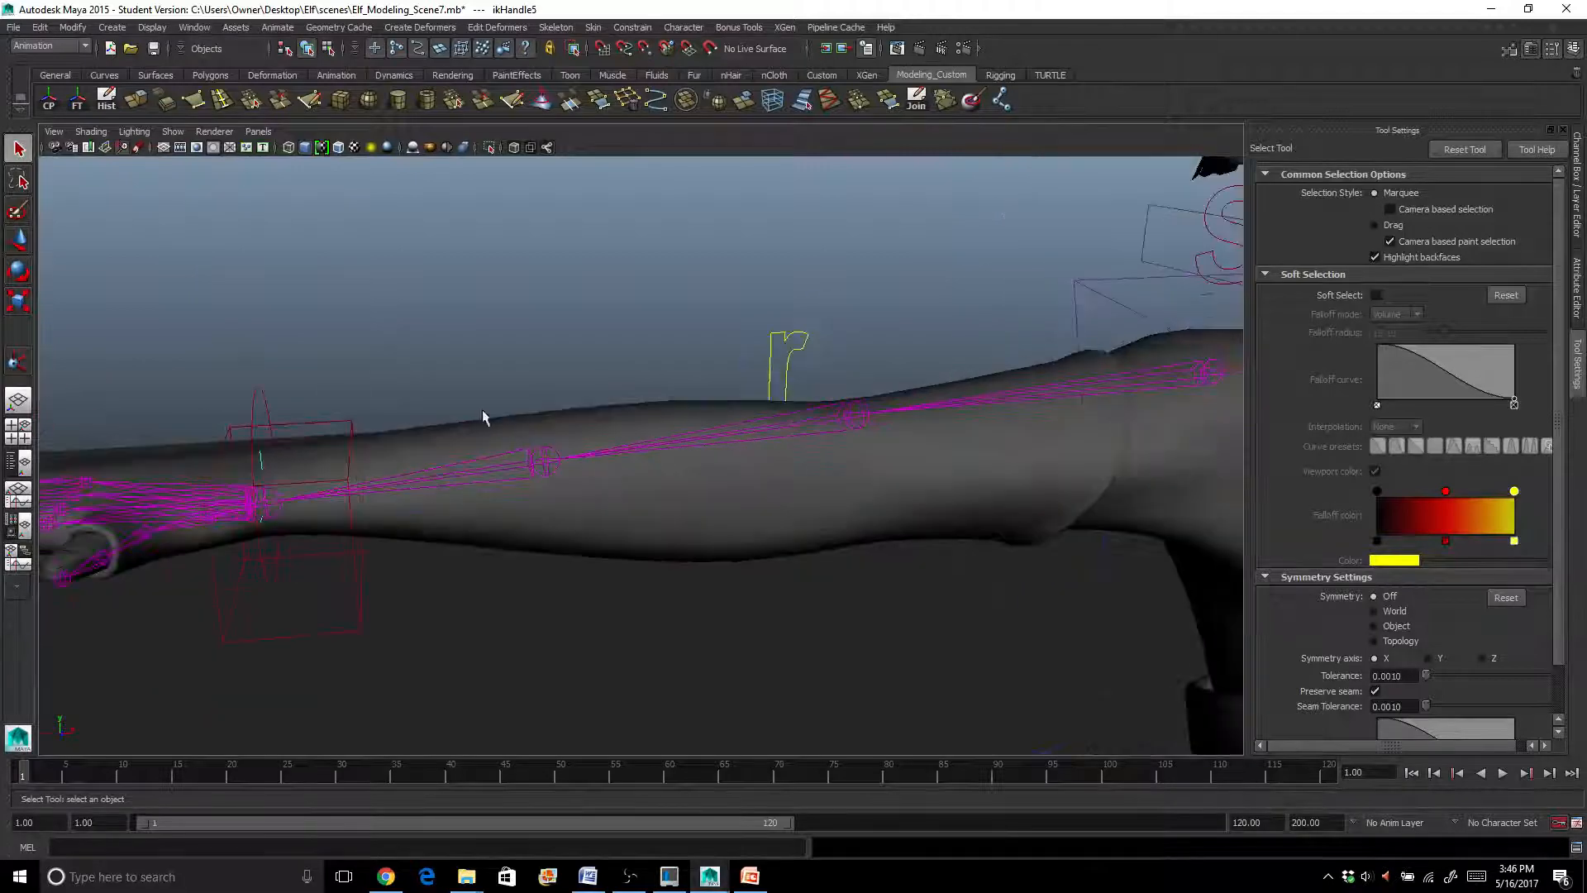
scroll(631, 433, down, 2)
scroll(574, 436, up, 3)
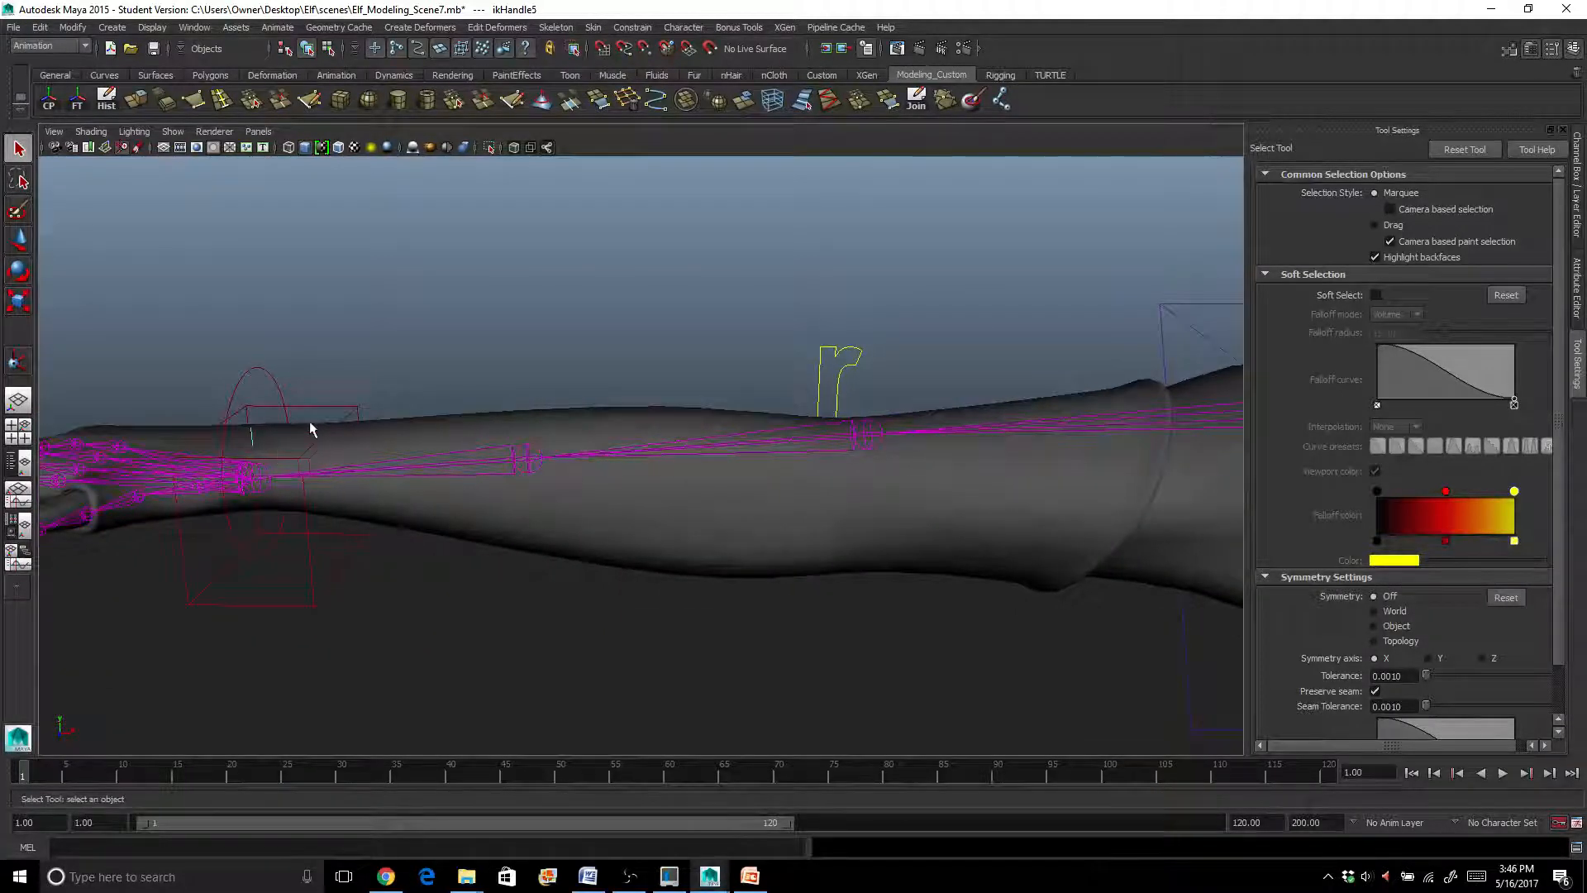
click(311, 411)
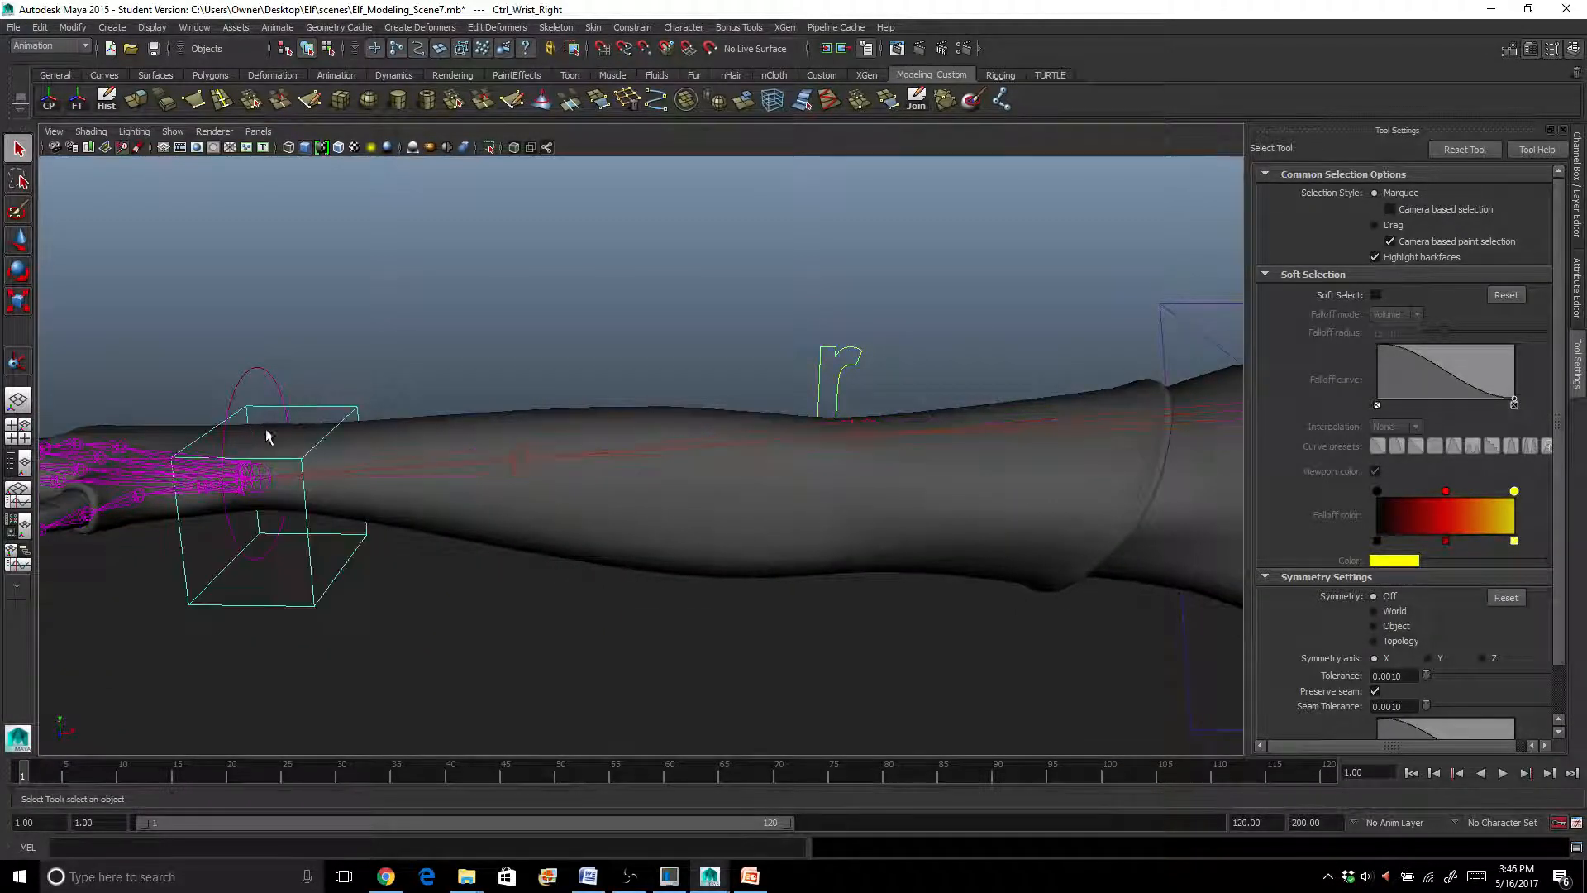
shift+click(251, 443)
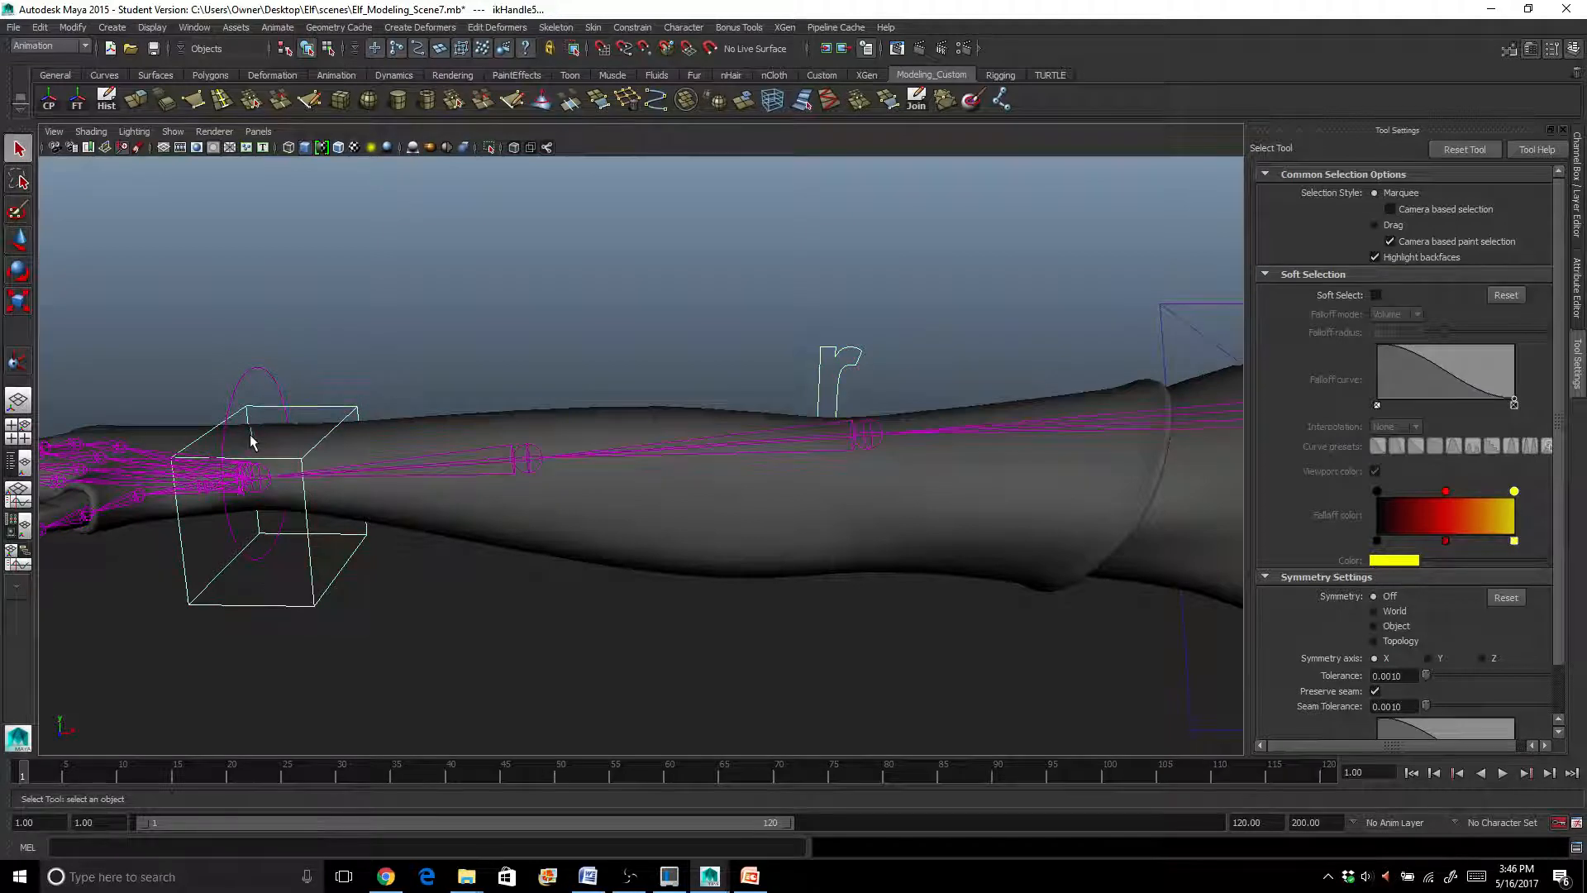
click(632, 27)
click(635, 51)
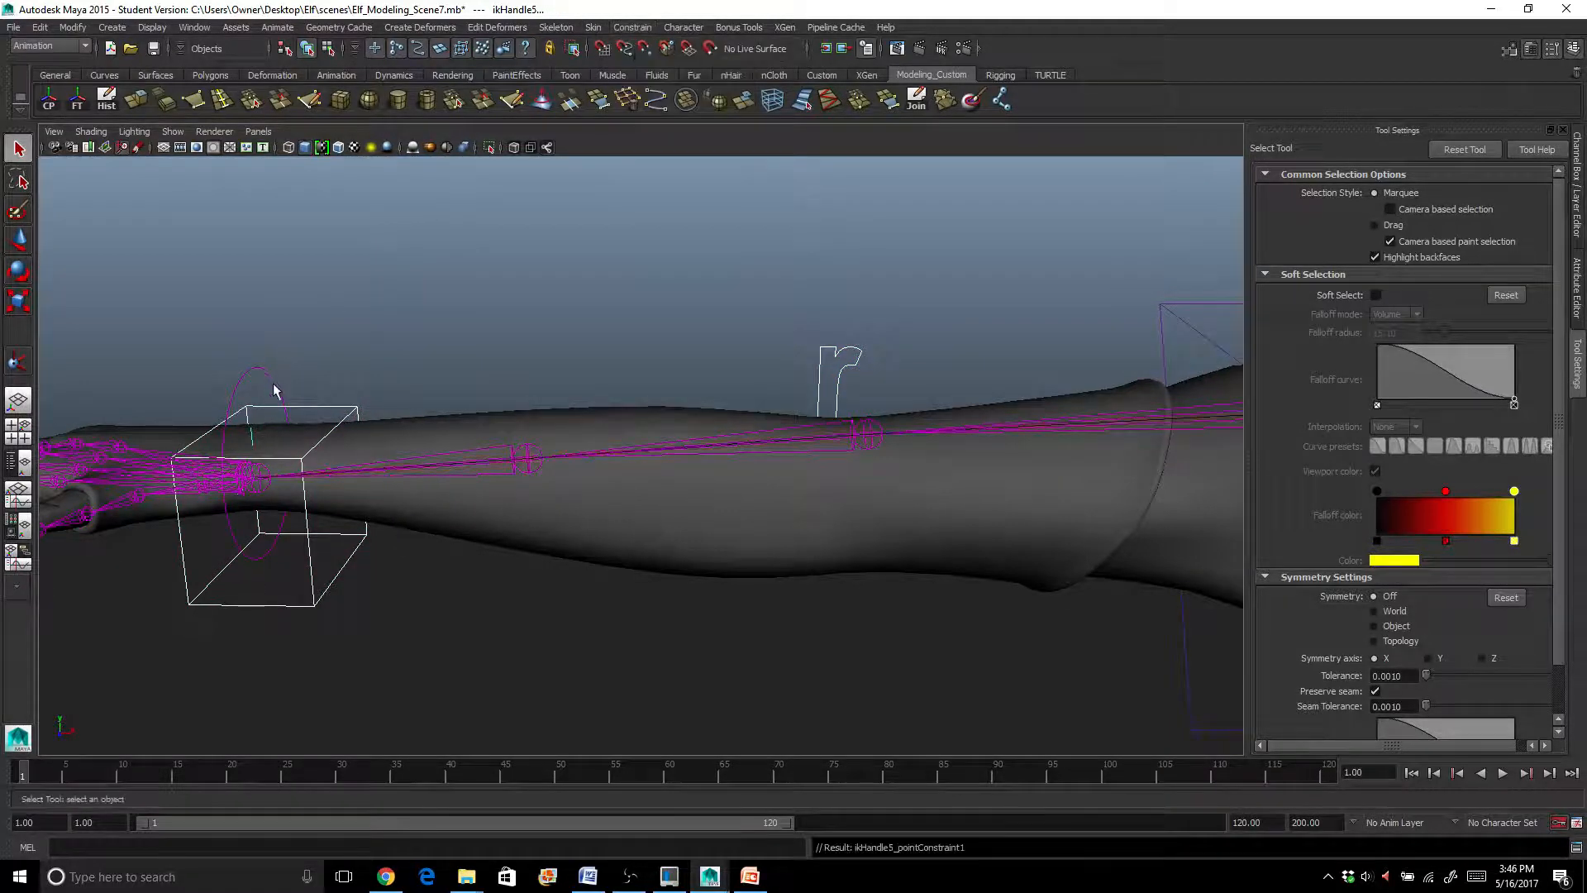
Apply a Pole Vector constraint from ctrl_Elbow_Right to the right arm's IK handle and clear the selection
click(310, 411)
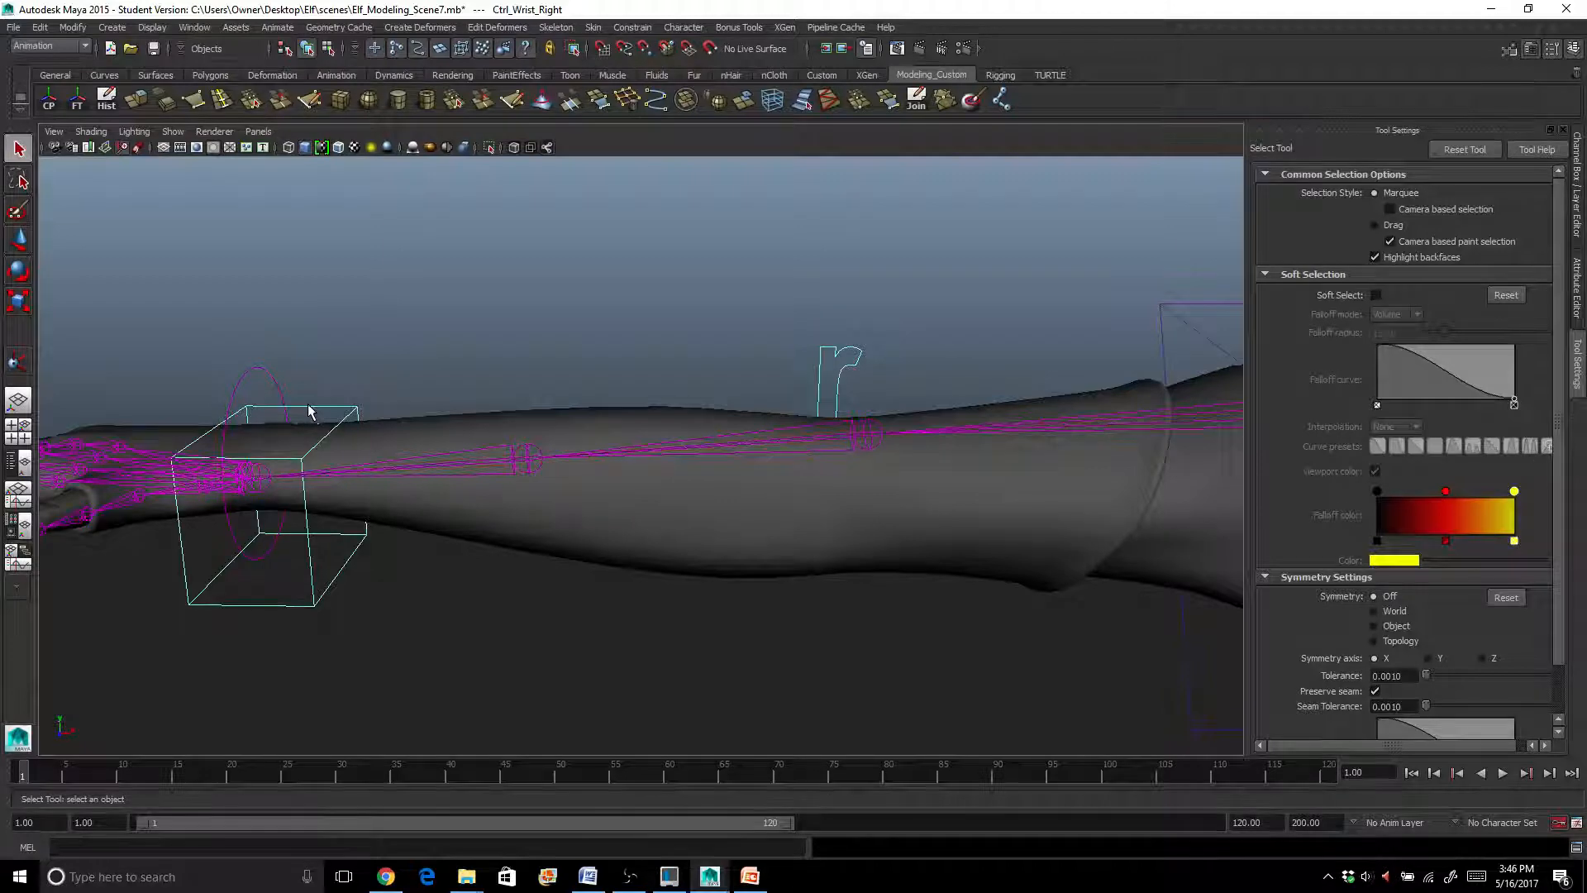
click(845, 378)
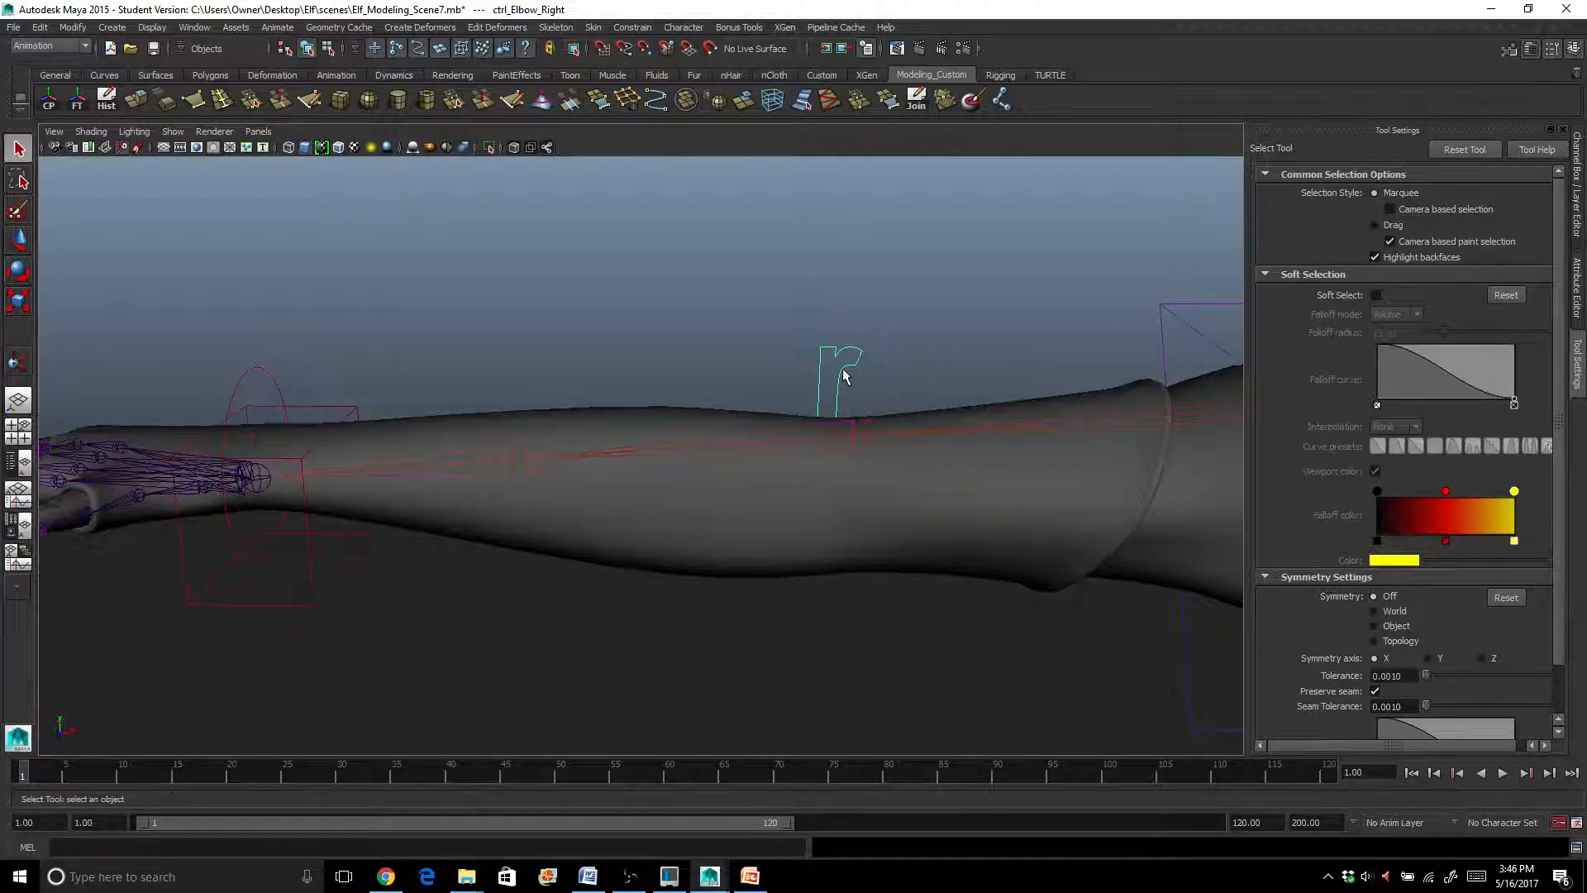
click(252, 436)
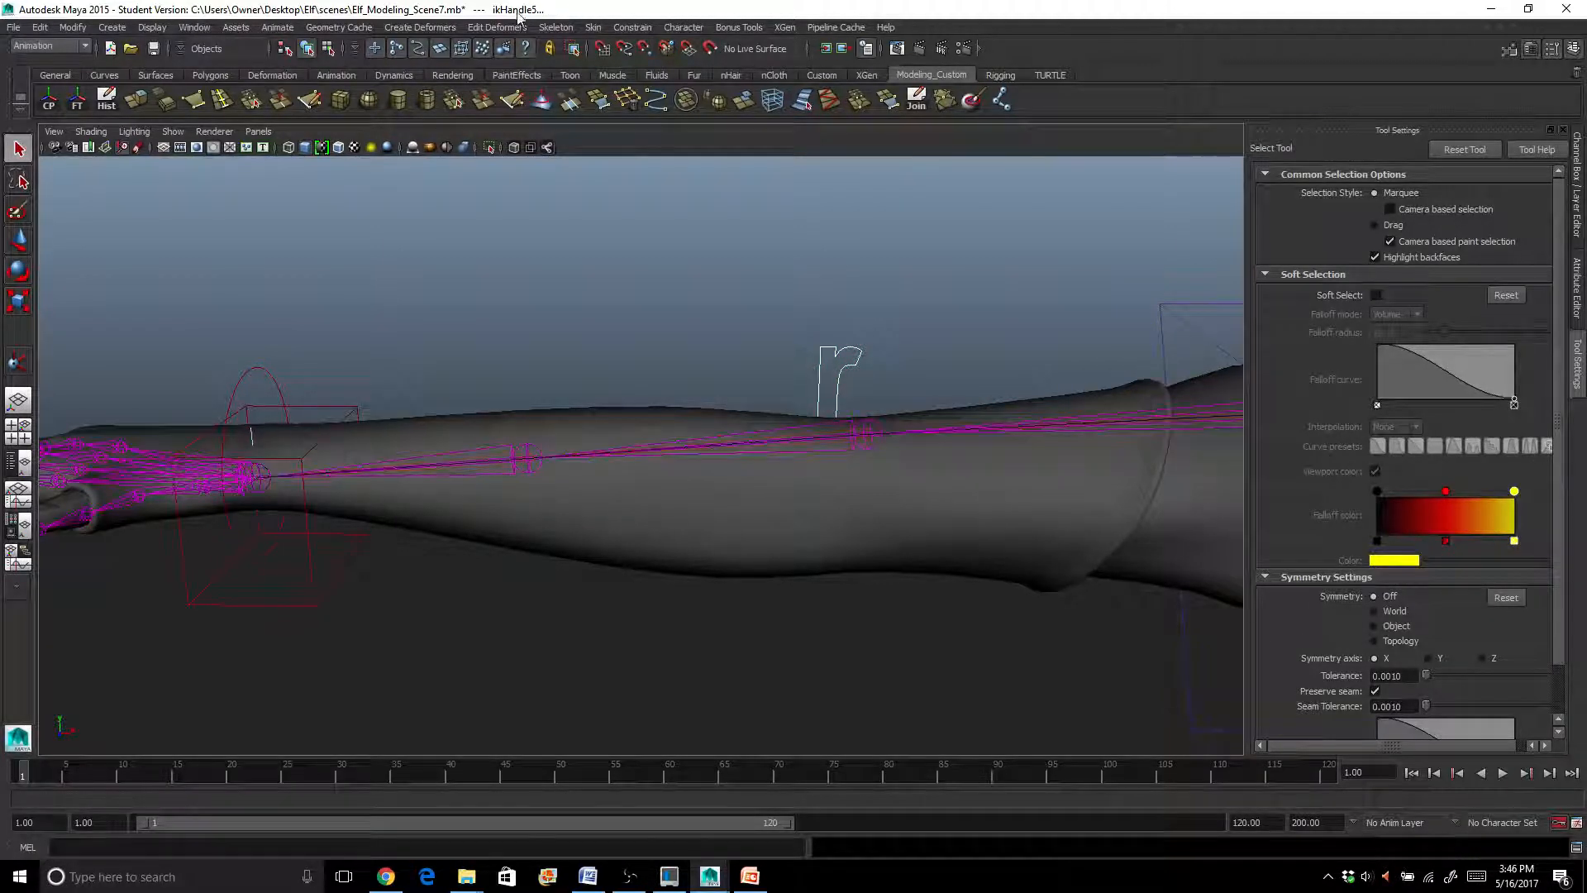
click(631, 27)
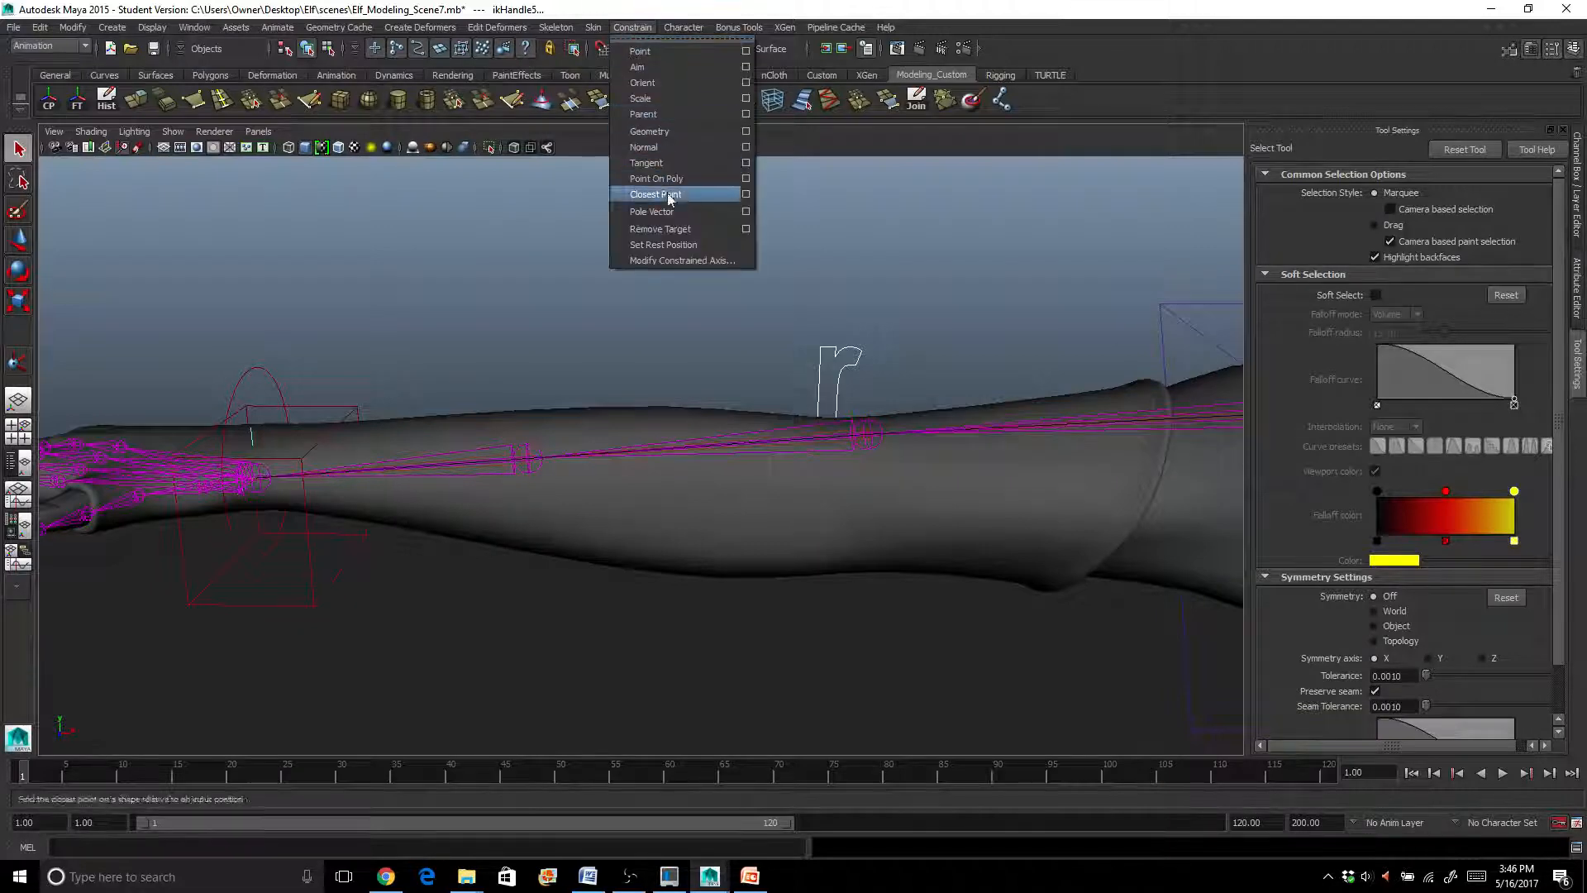
click(670, 222)
click(633, 283)
scroll(634, 279, down, 5)
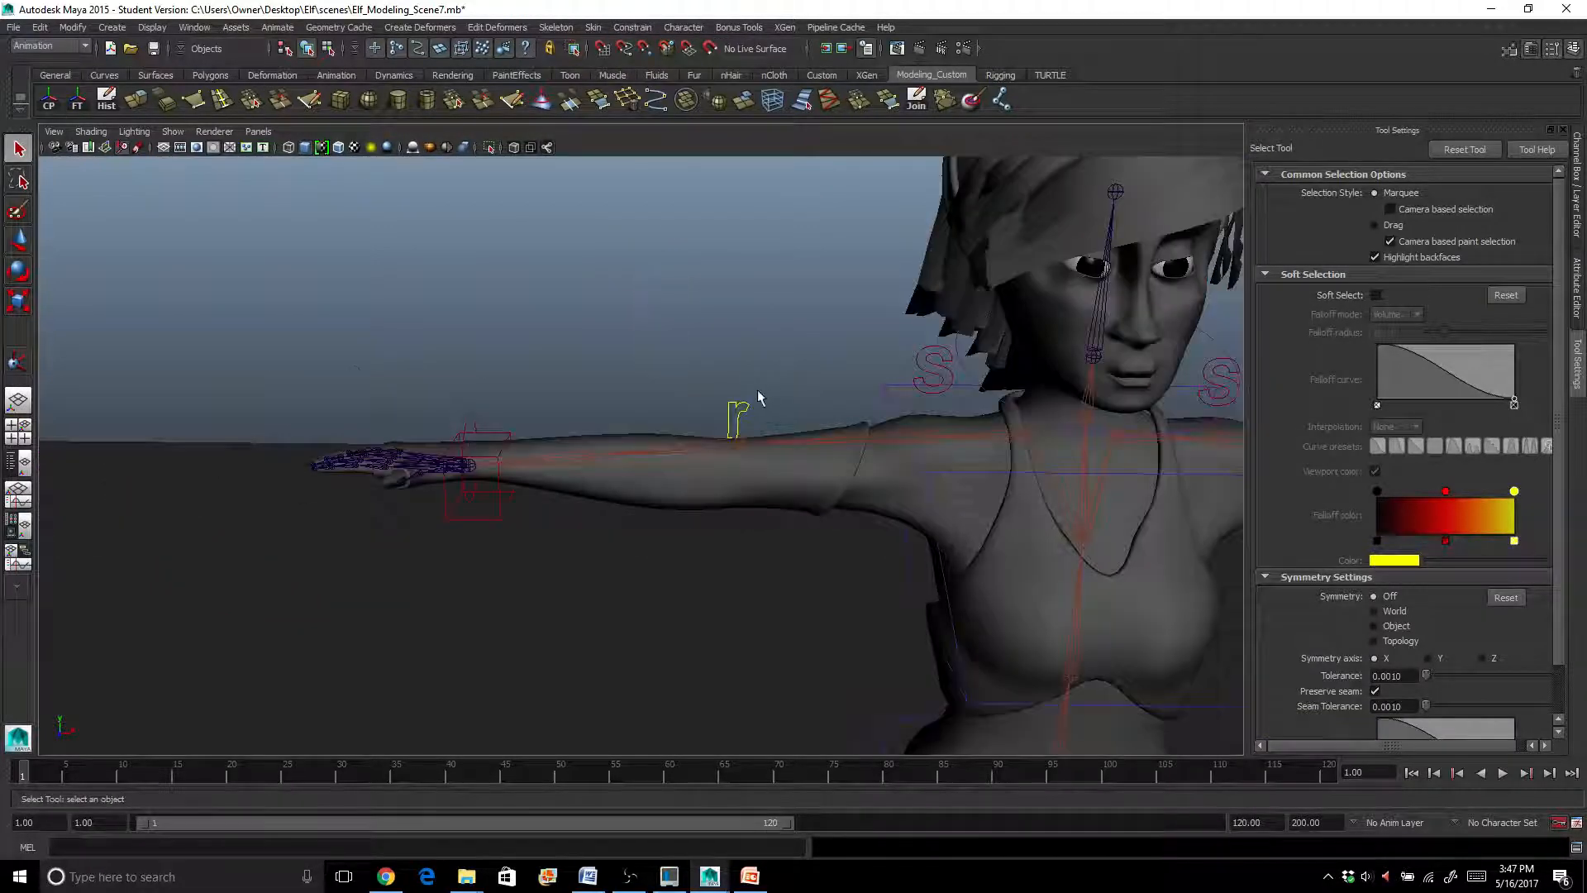
alt+middle_drag(756, 390, 613, 319)
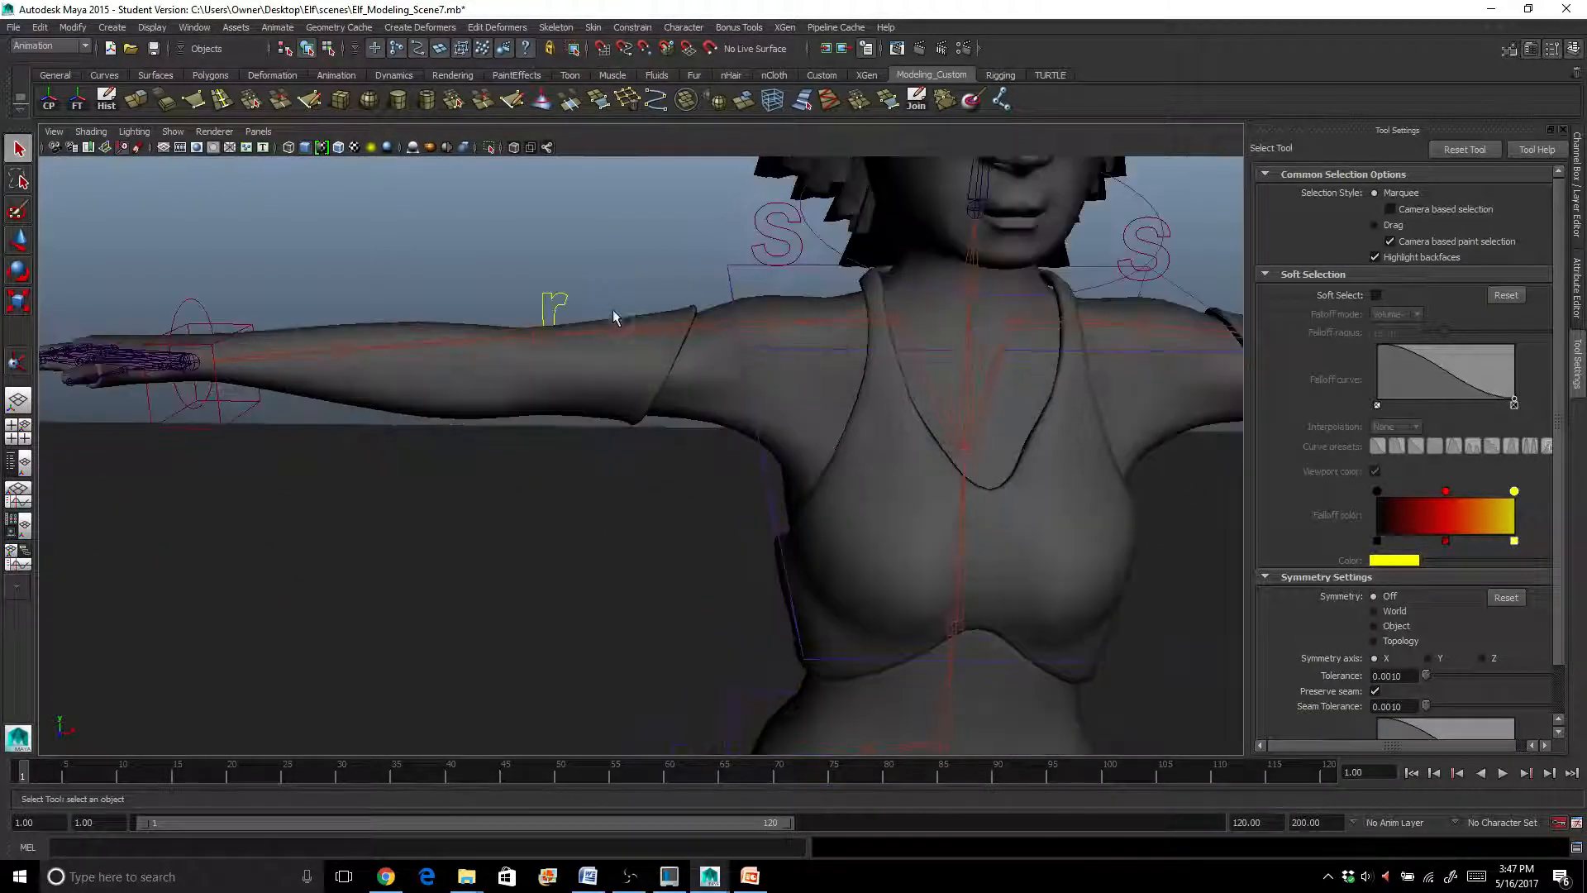
Show the Outliner beside the perspective view and identify the left arm's IK handles in its list
click(23, 466)
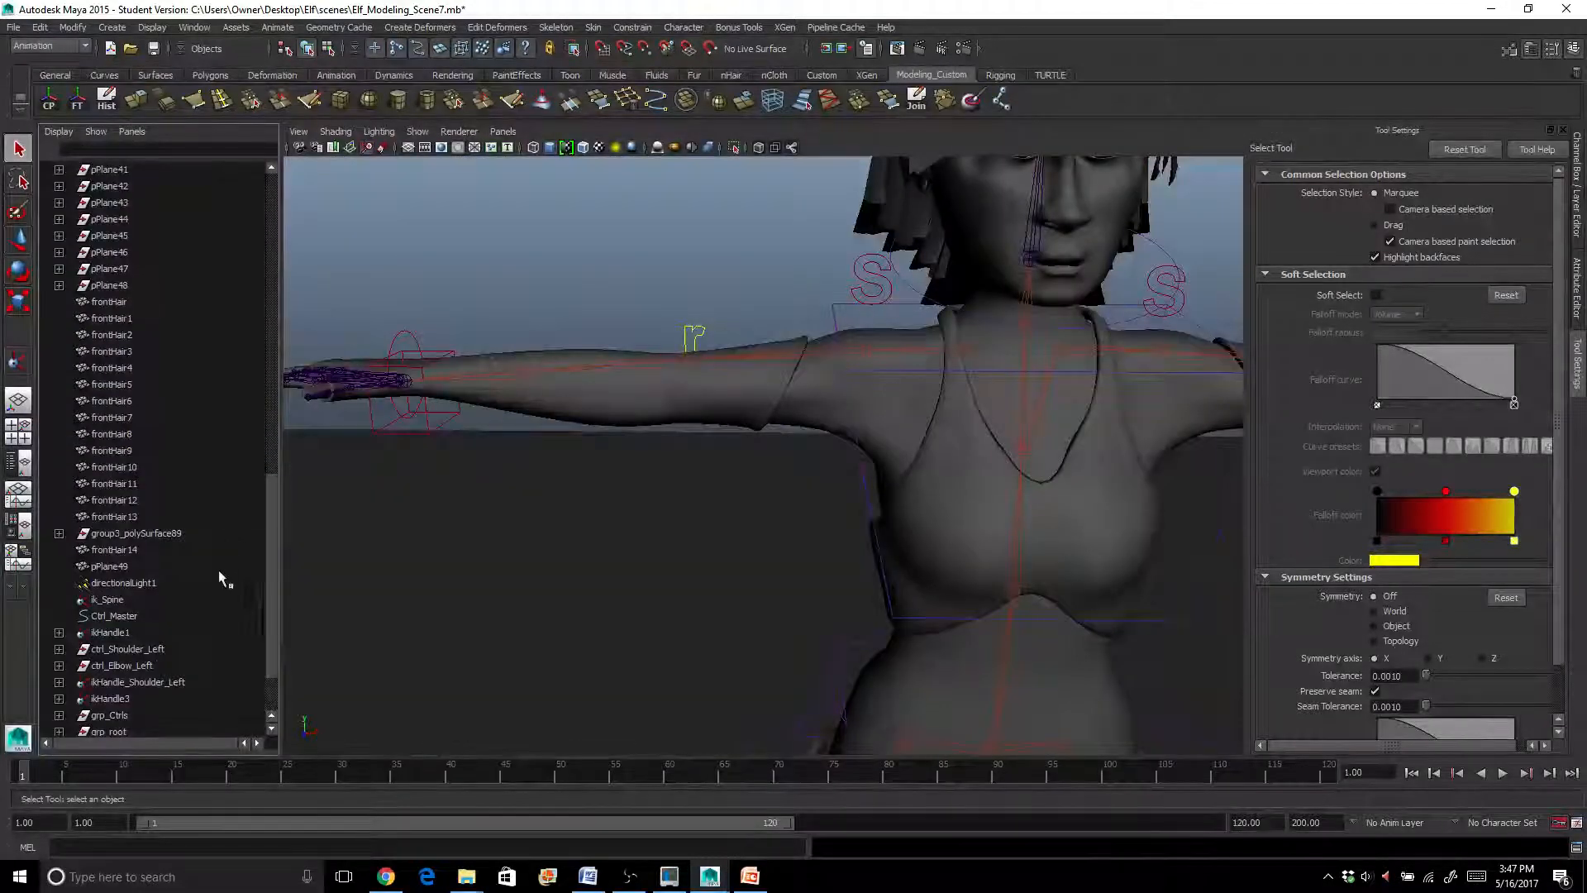
click(133, 698)
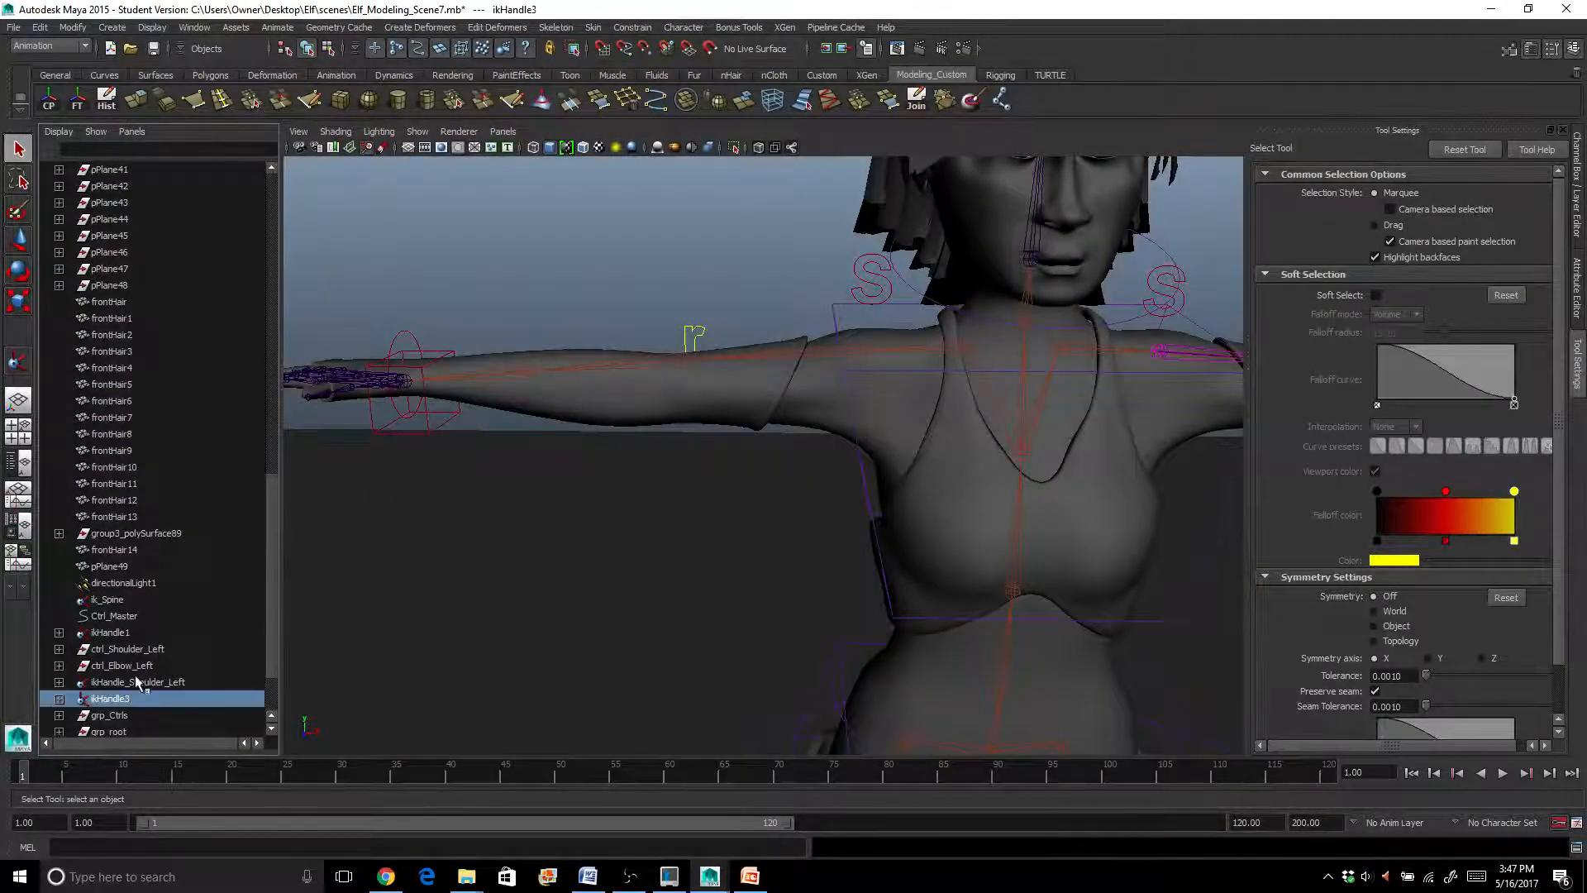
click(138, 682)
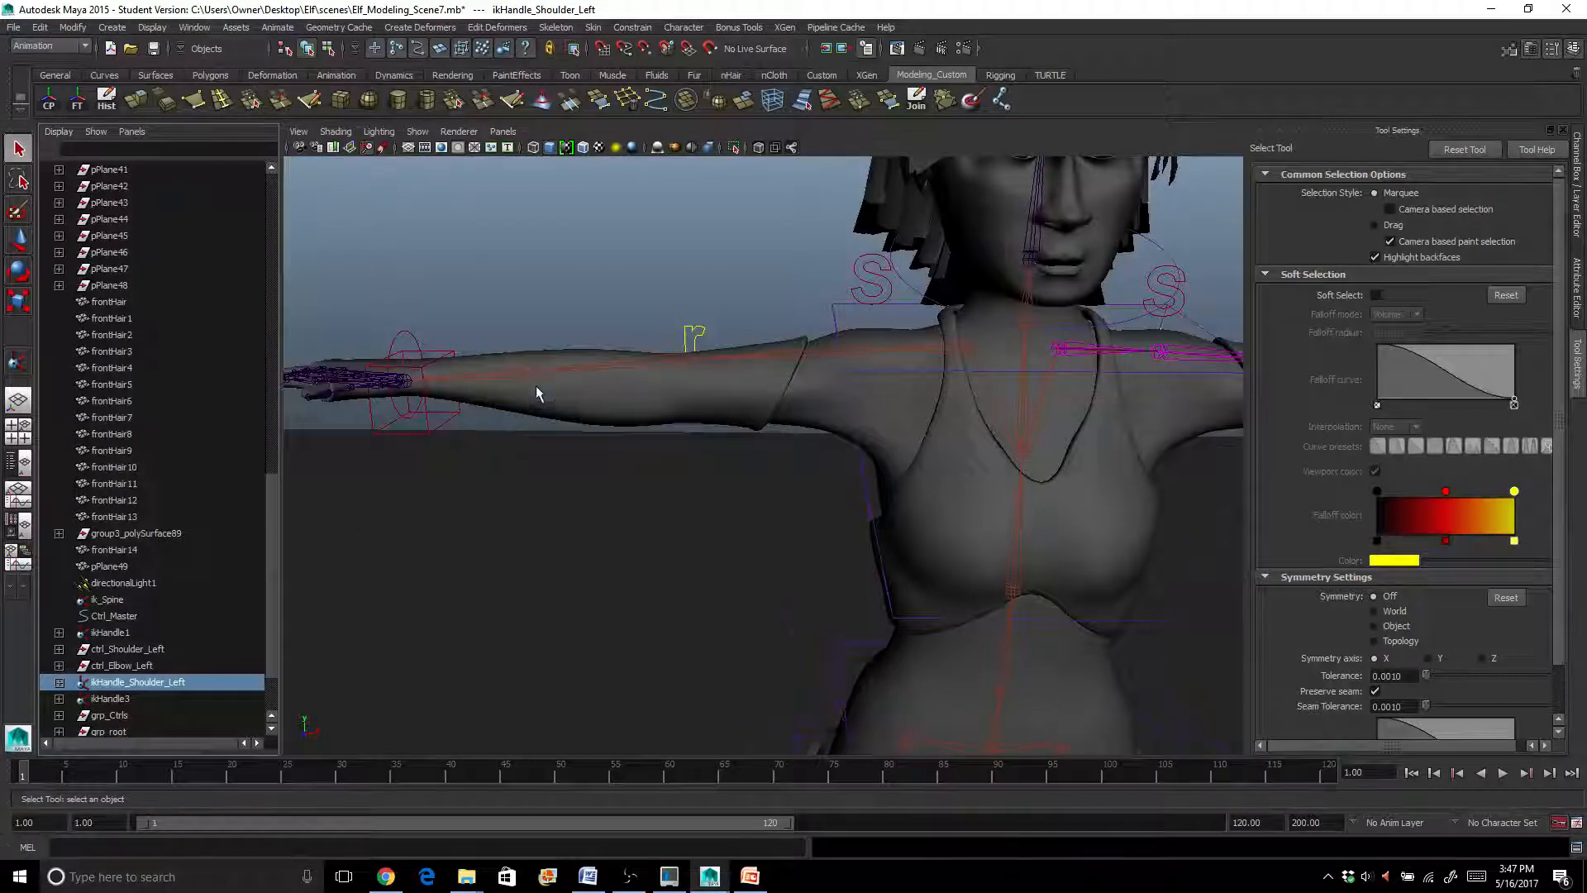
scroll(539, 390, down, 4)
scroll(265, 612, down, 3)
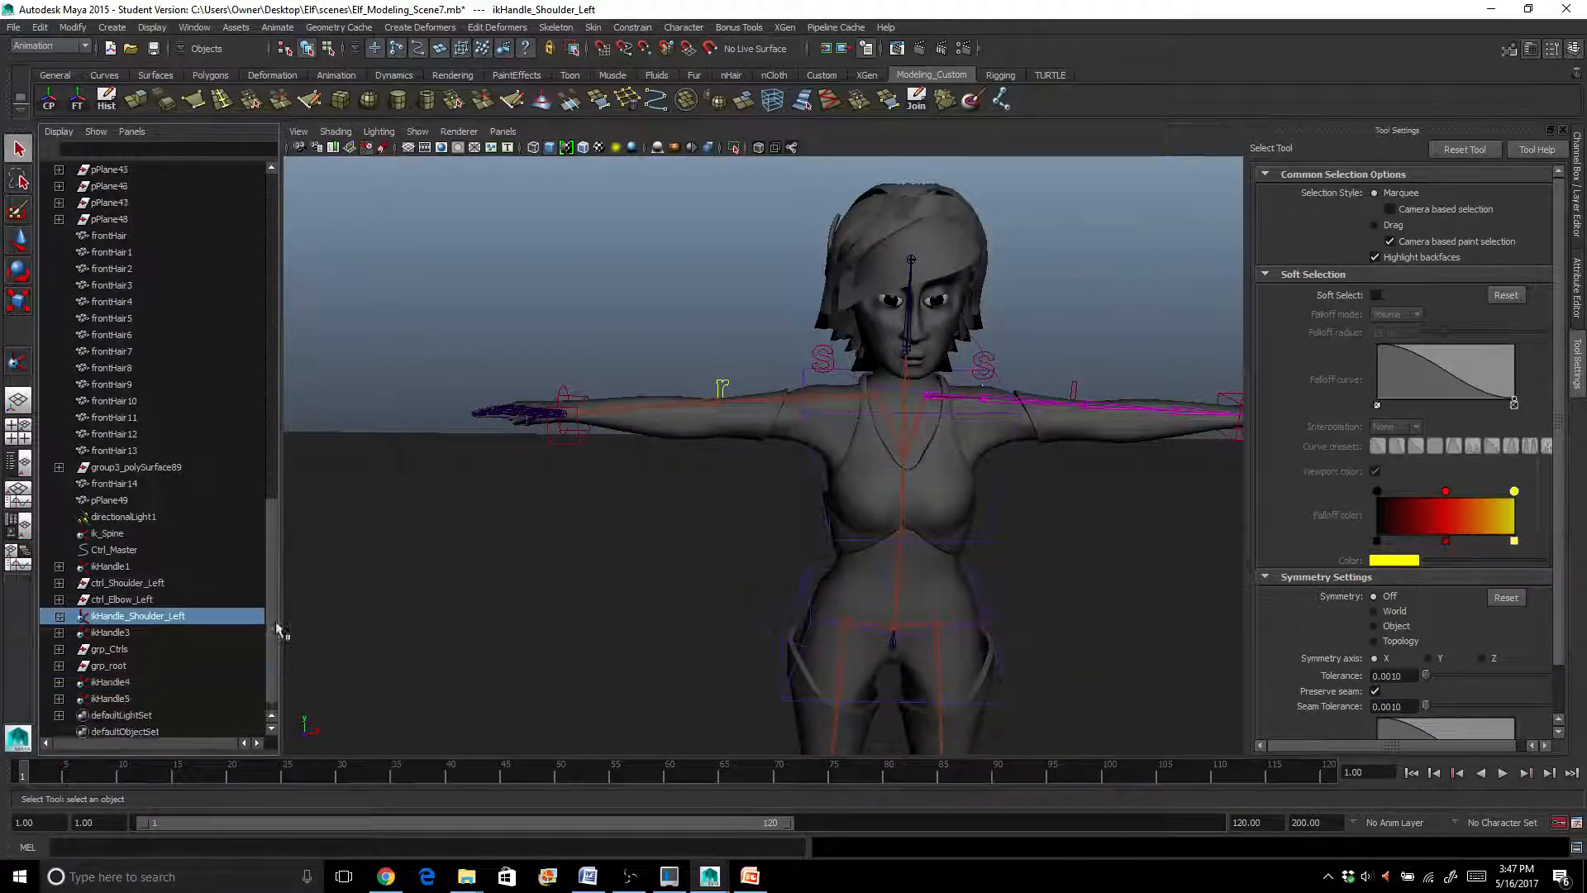
Group ik_Spine, ikHandle1, ikHandle_Shoulder_Left, ikHandle3, ikHandle4 and ikHandle5 together
click(111, 682)
ctrl+click(116, 666)
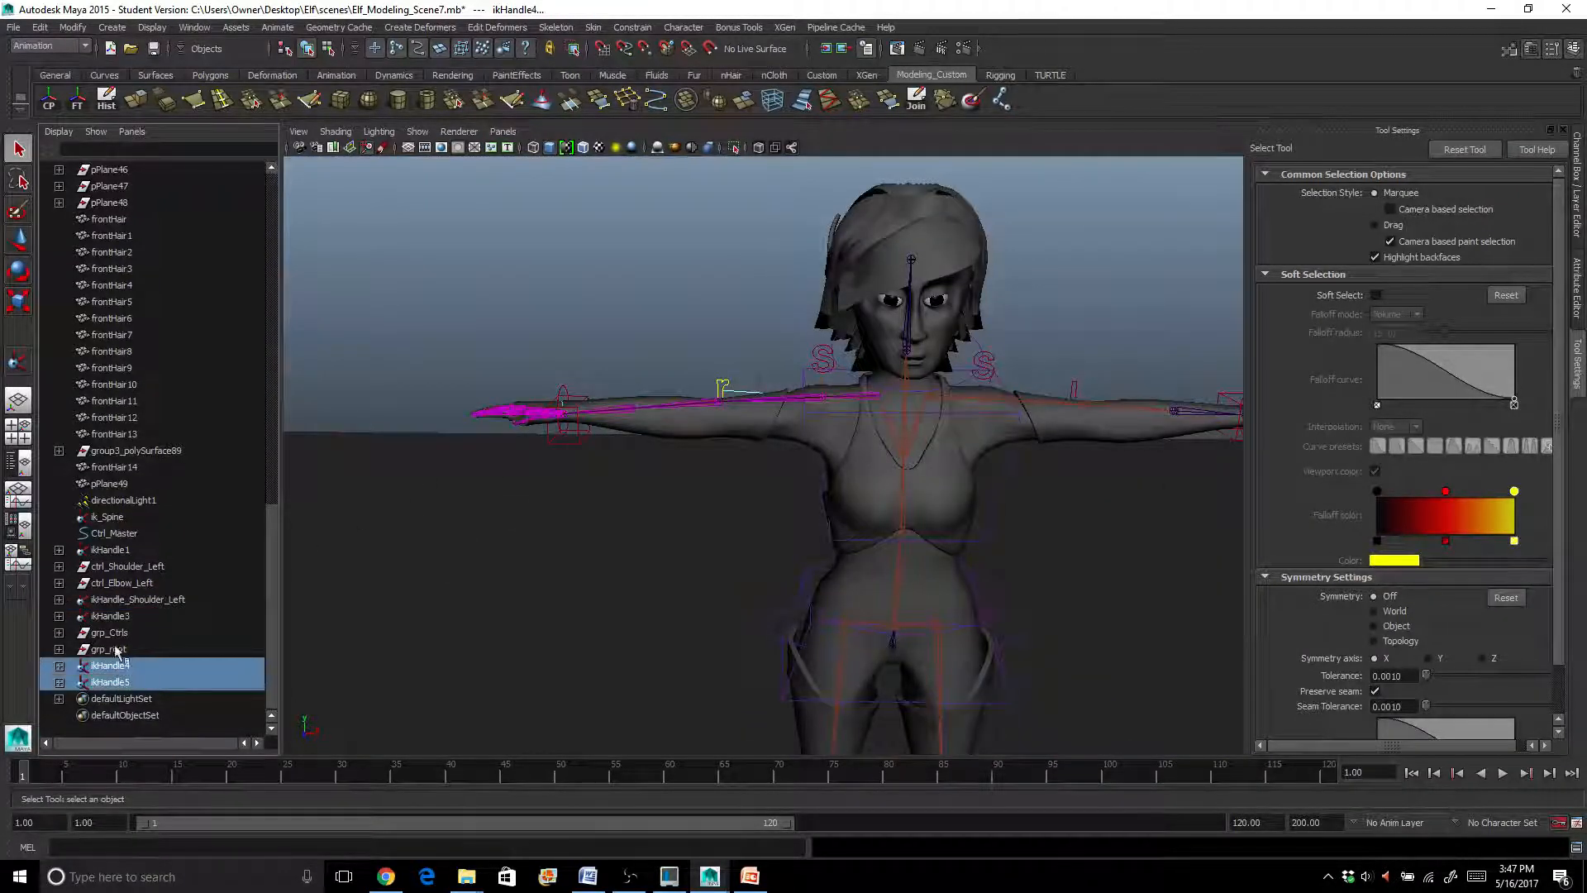
ctrl+click(120, 615)
ctrl+click(122, 599)
ctrl+click(114, 550)
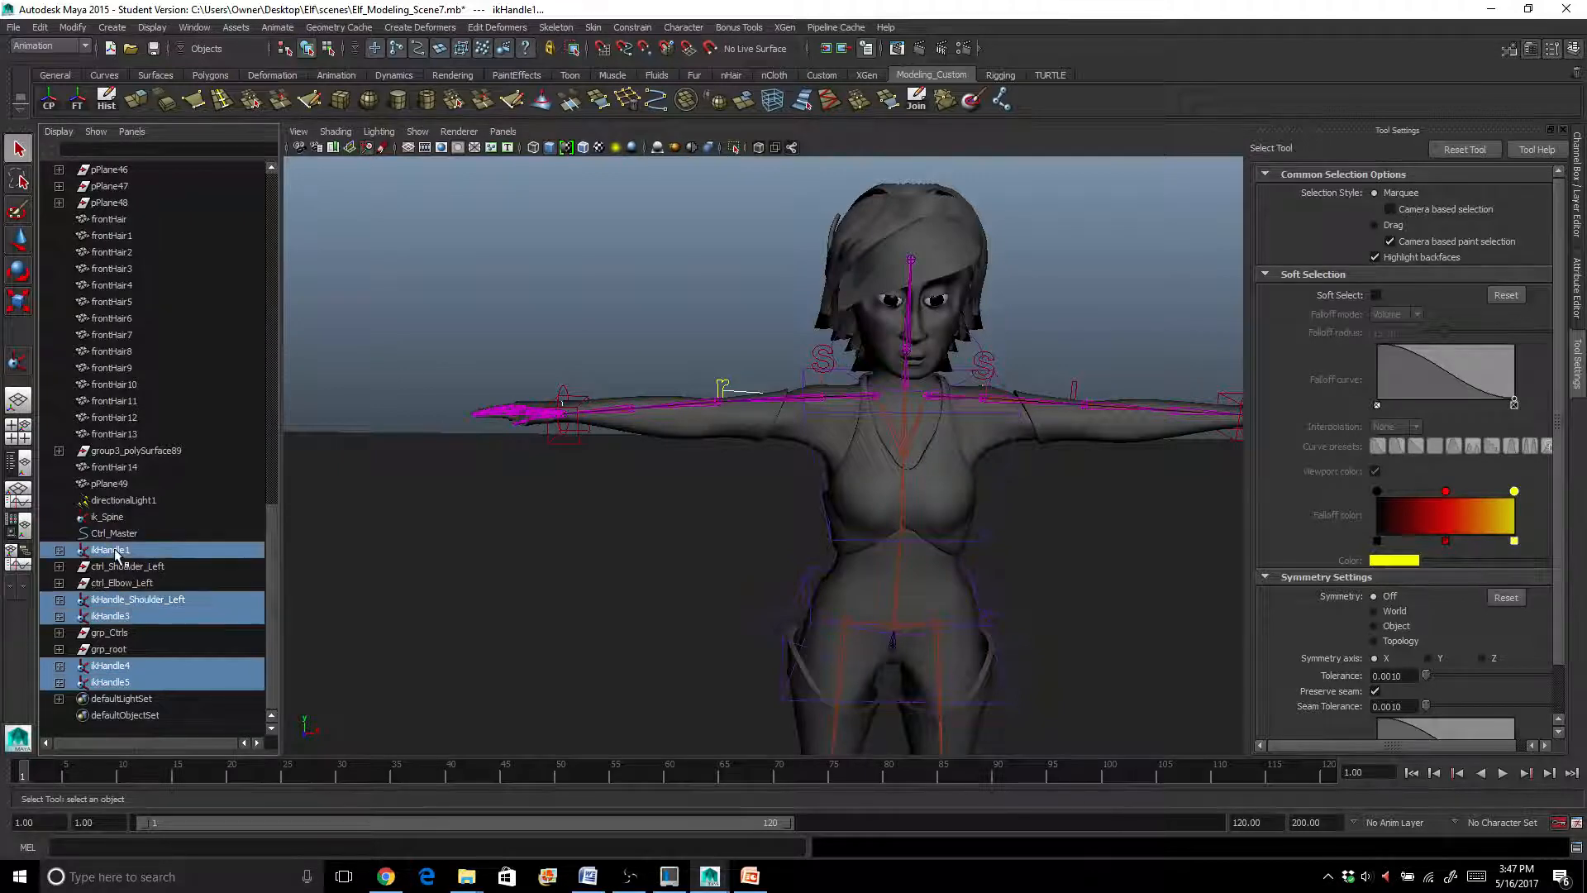
ctrl+click(113, 518)
scroll(699, 463, down, 3)
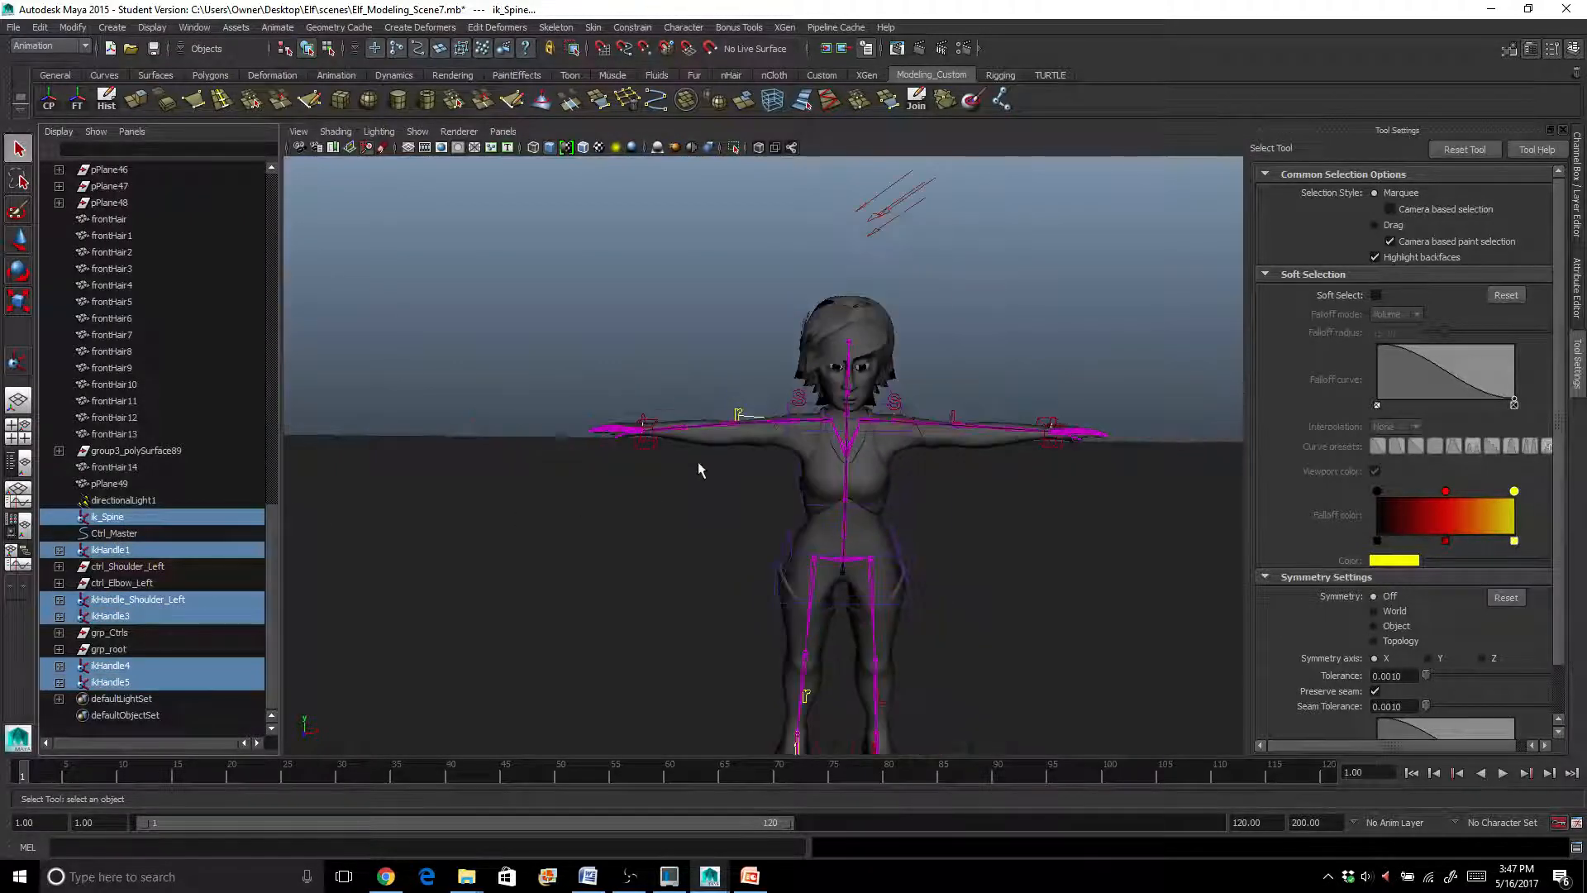
scroll(703, 468, up, 3)
alt+middle_drag(705, 468, 564, 423)
scroll(564, 424, up, 2)
alt+drag(609, 418, 652, 414)
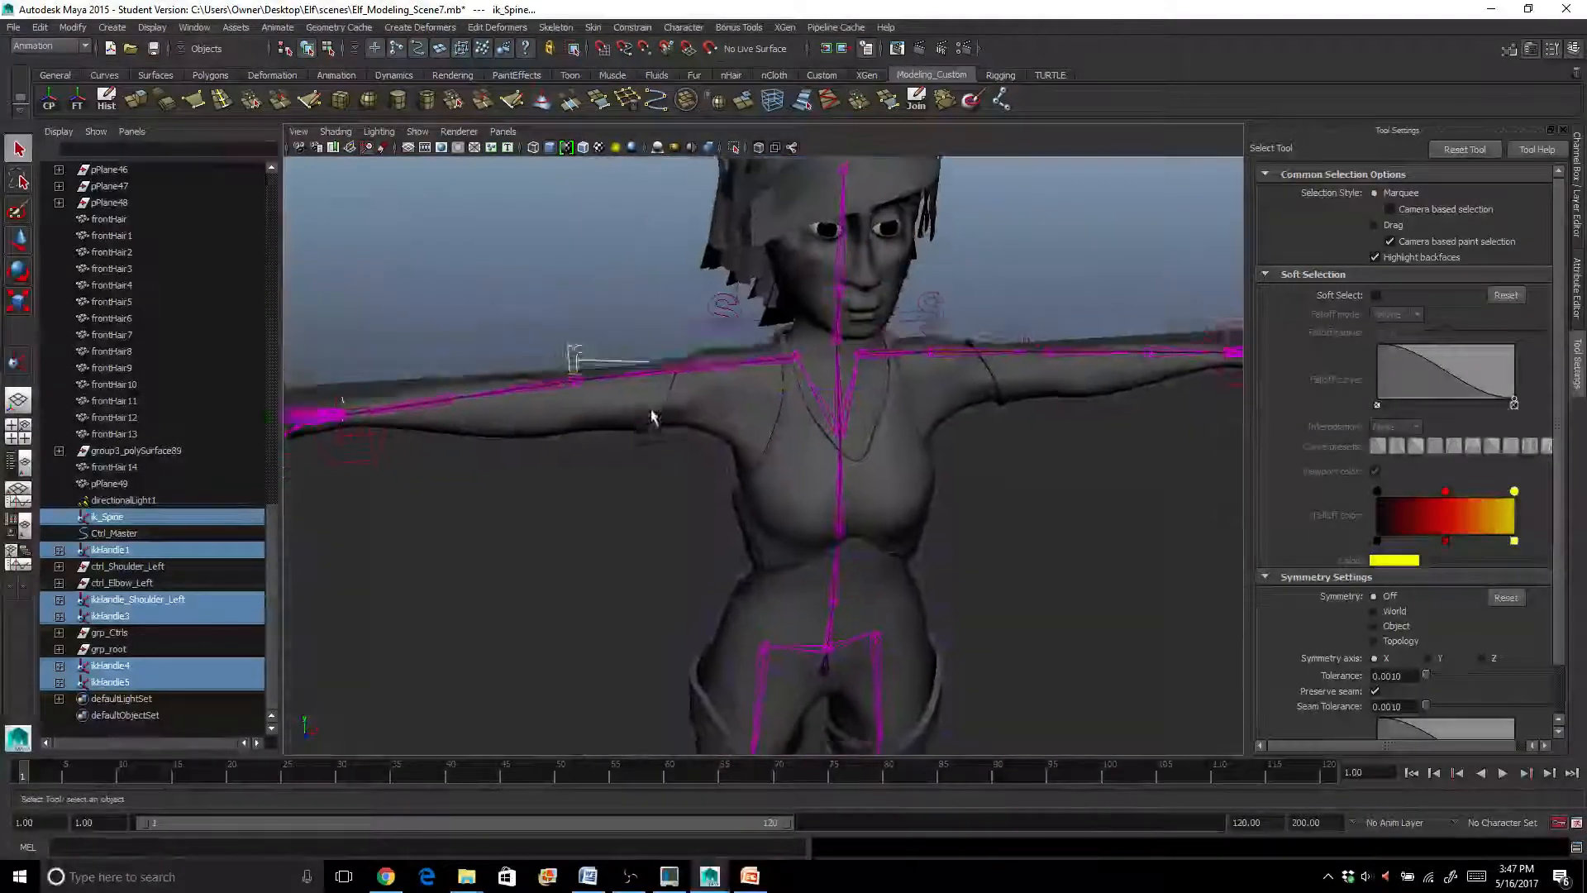
scroll(599, 452, down, 3)
scroll(617, 551, down, 2)
key(ctrl+g)
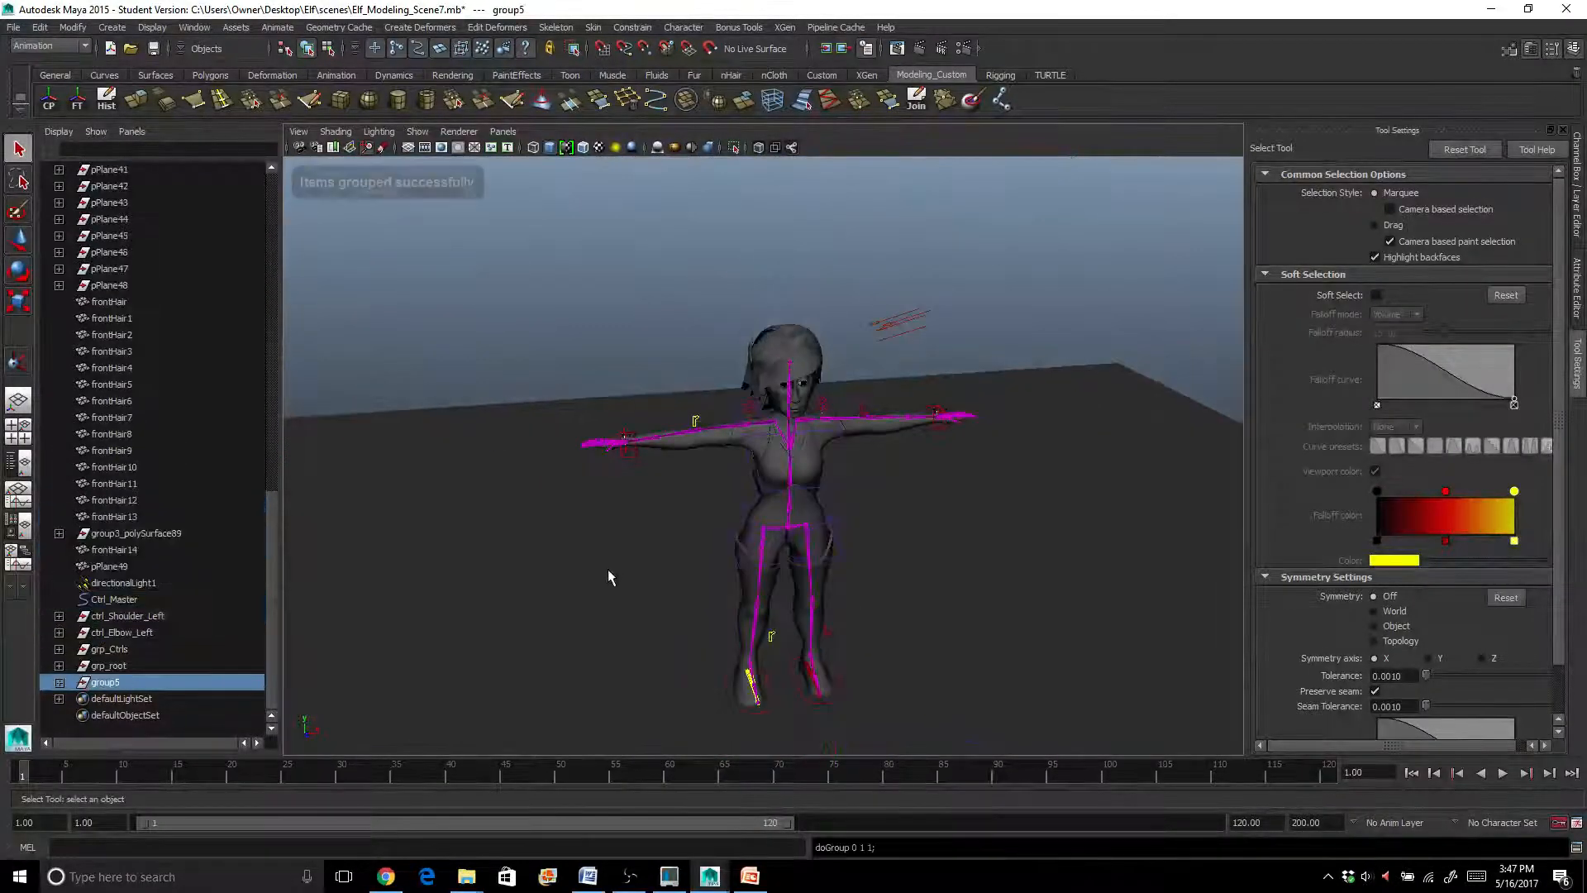
Rename the new group of IK handles as grp_ik
double_click(106, 683)
text(grp)
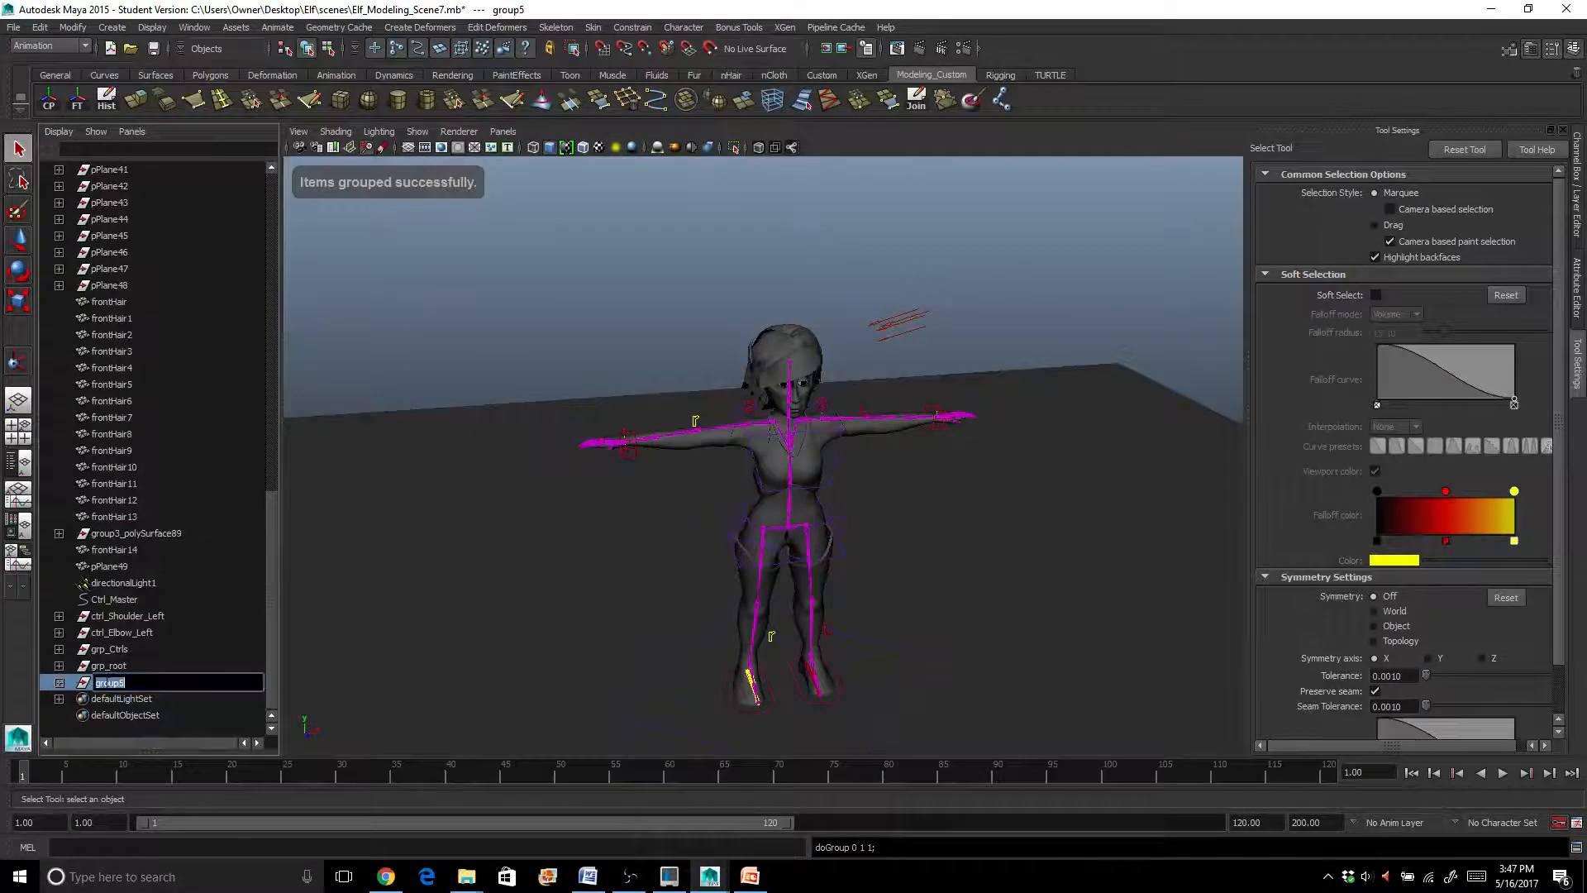
text(_ik)
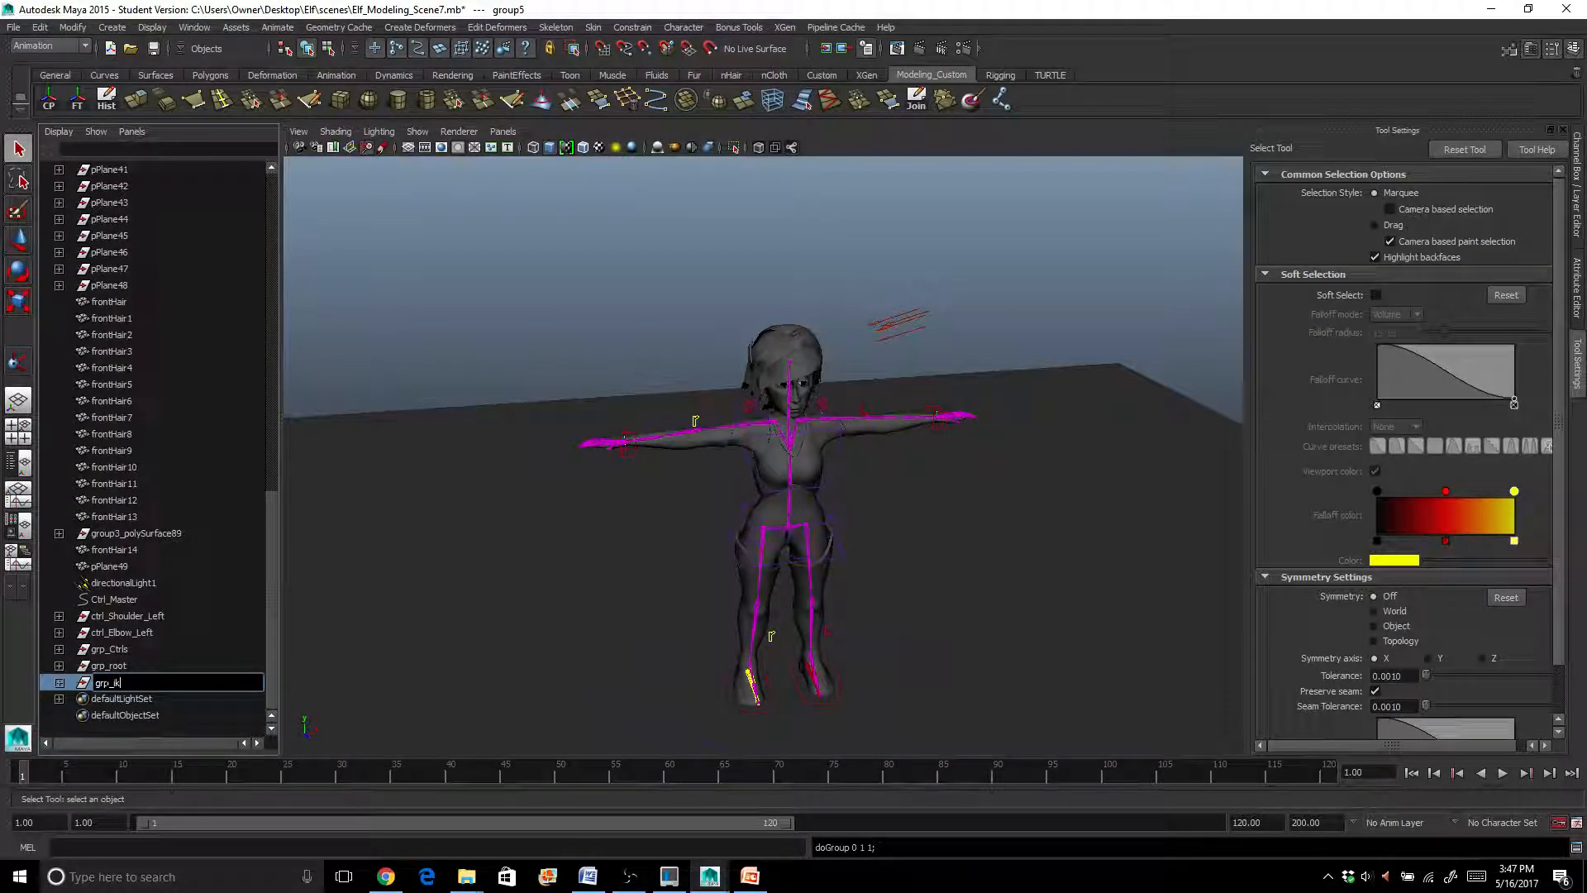
key(Return)
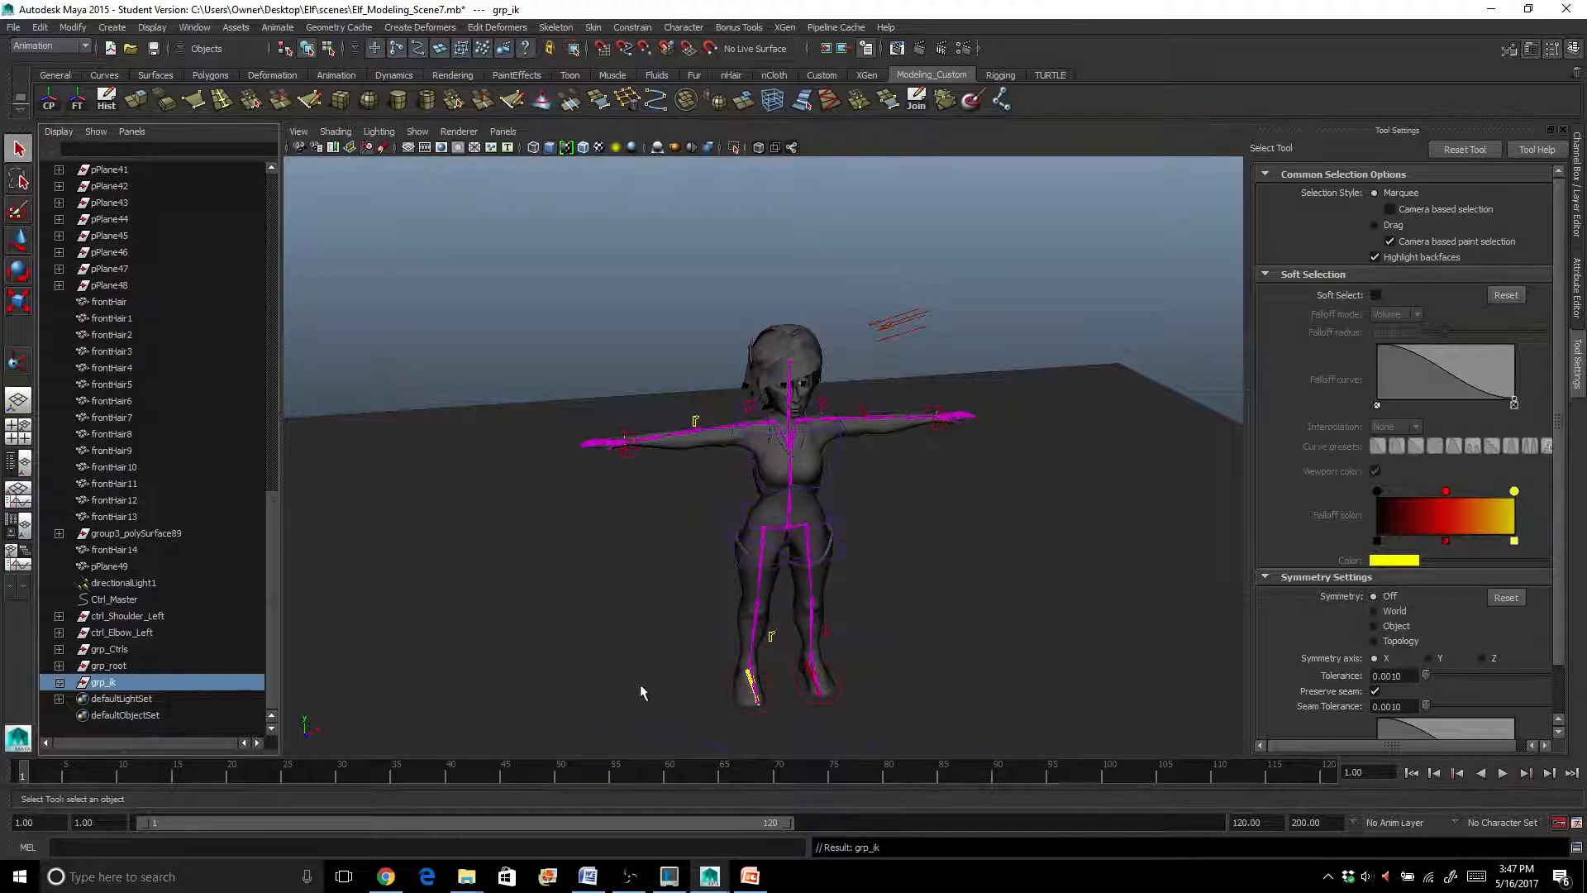
Apply a Scale constraint from Ctrl_Master to the grp_ik group
click(116, 599)
ctrl+click(119, 682)
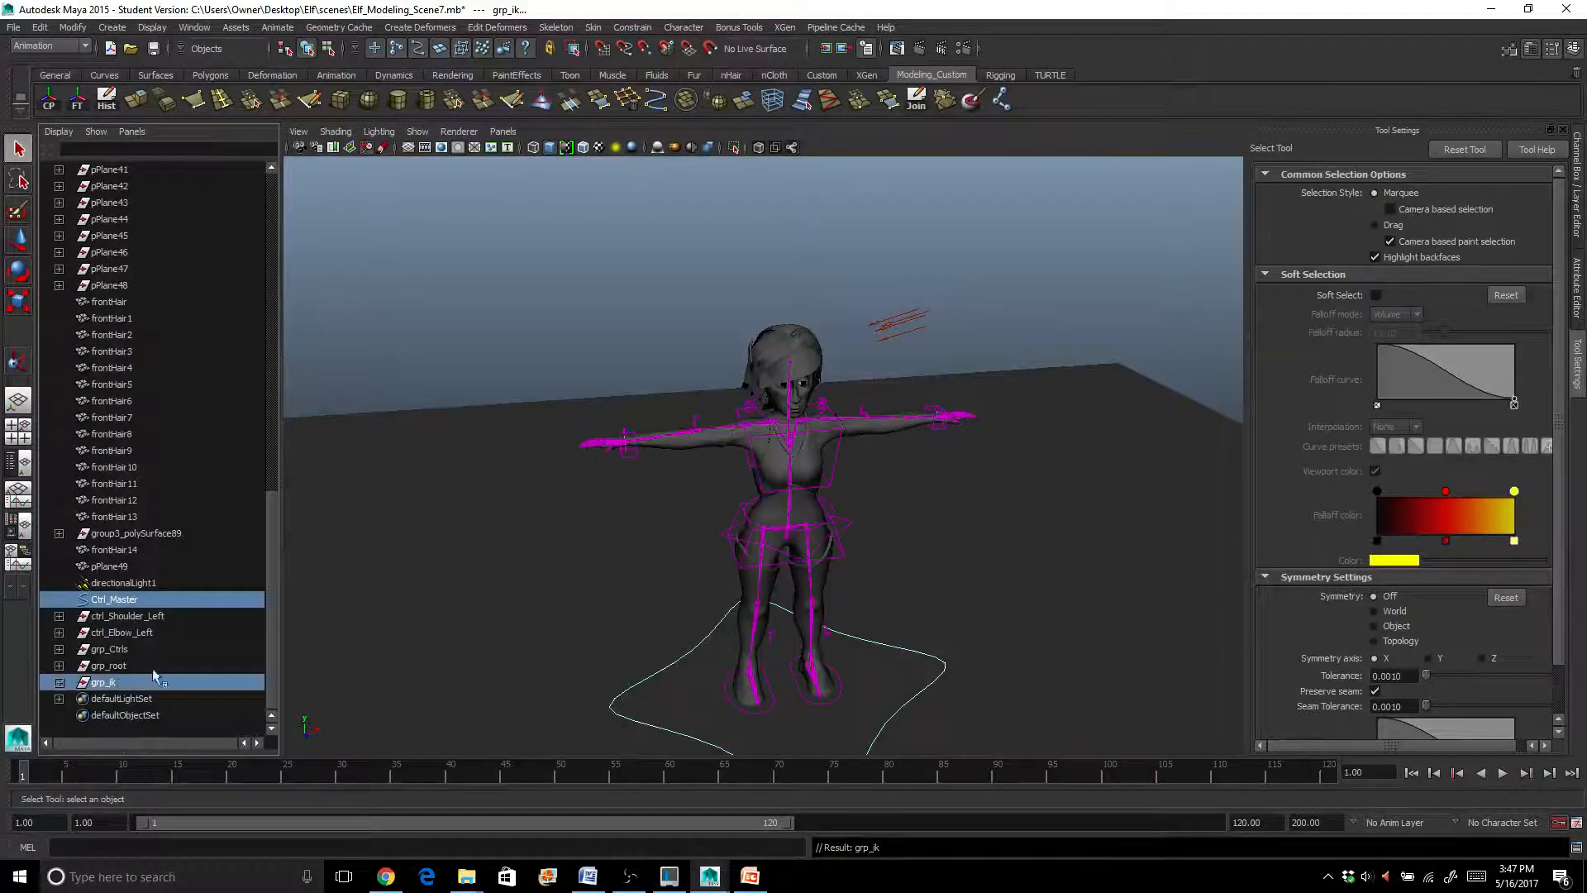
click(632, 27)
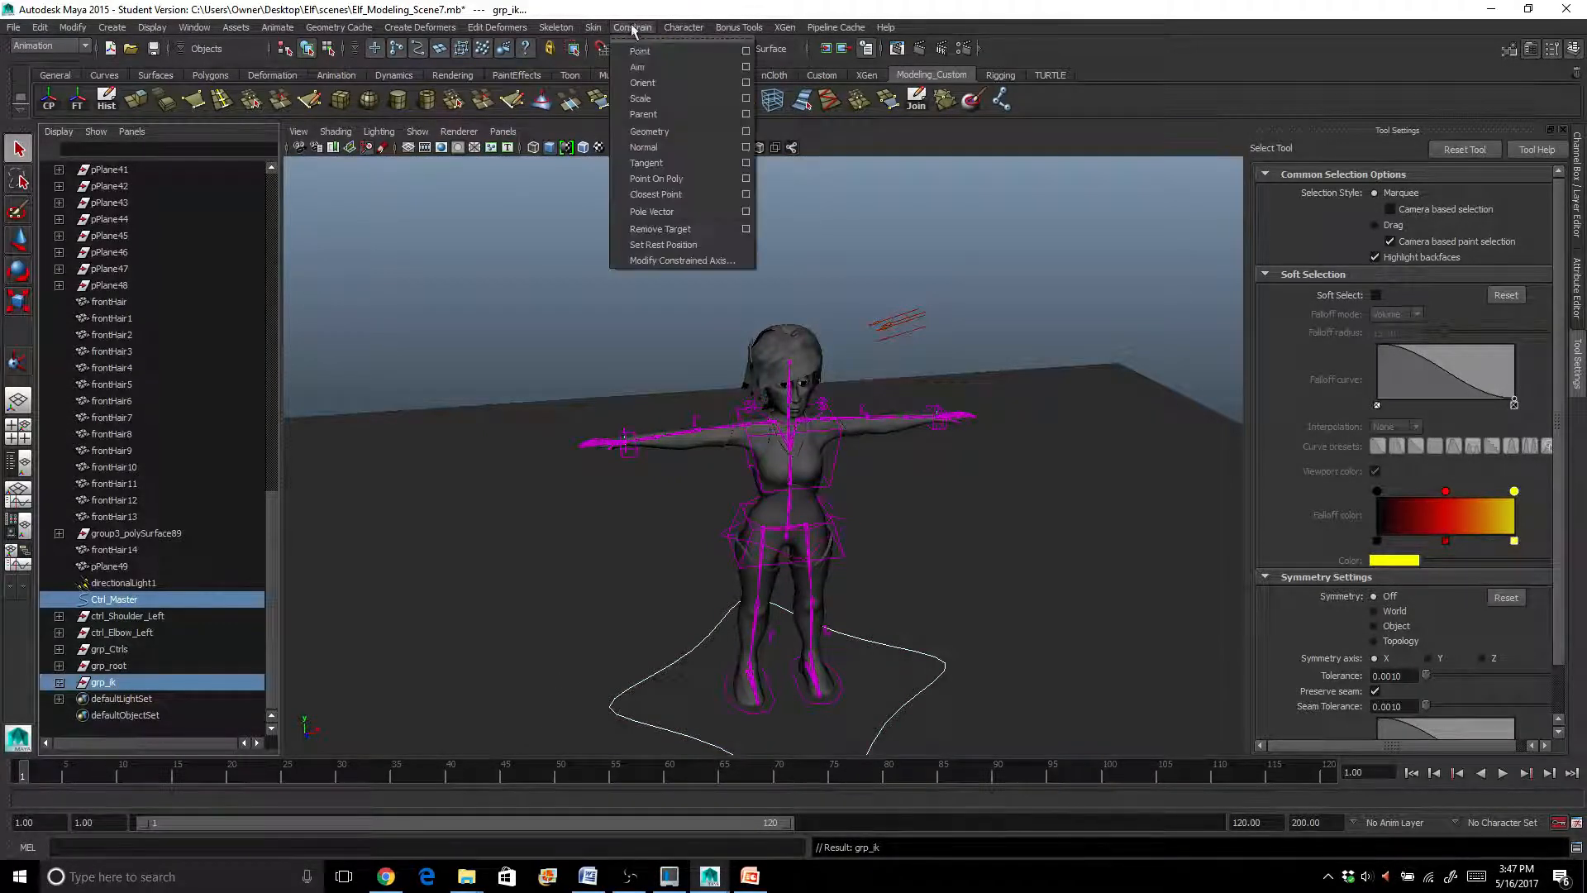
click(642, 99)
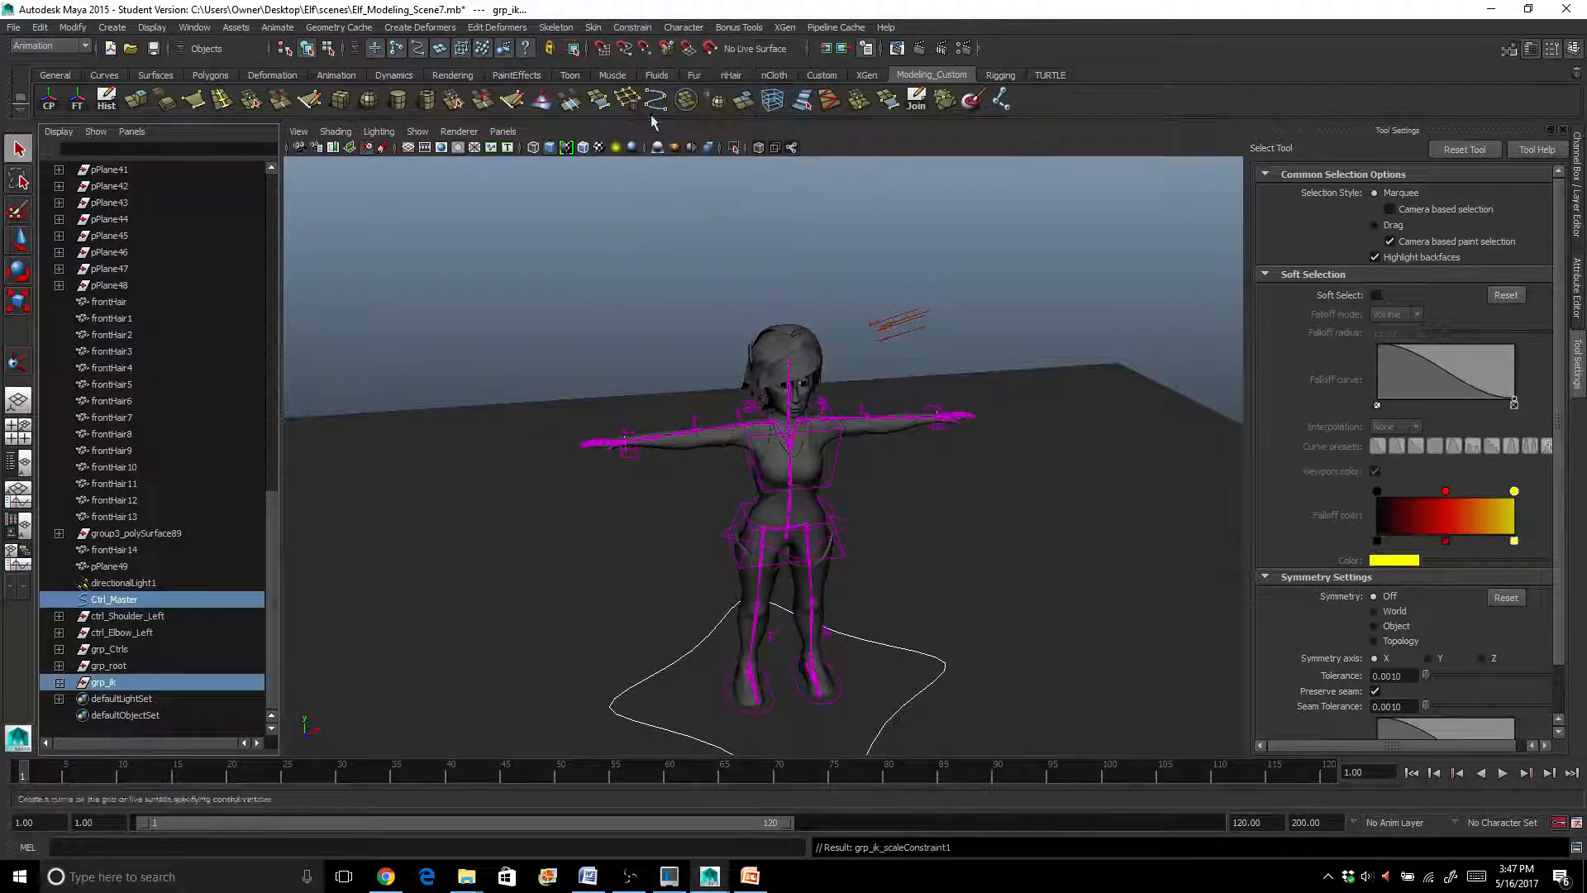
Test the rig by moving and uniformly scaling the Ctrl_Master control, undoing each transformation
click(668, 673)
alt+drag(666, 668, 726, 648)
key(w)
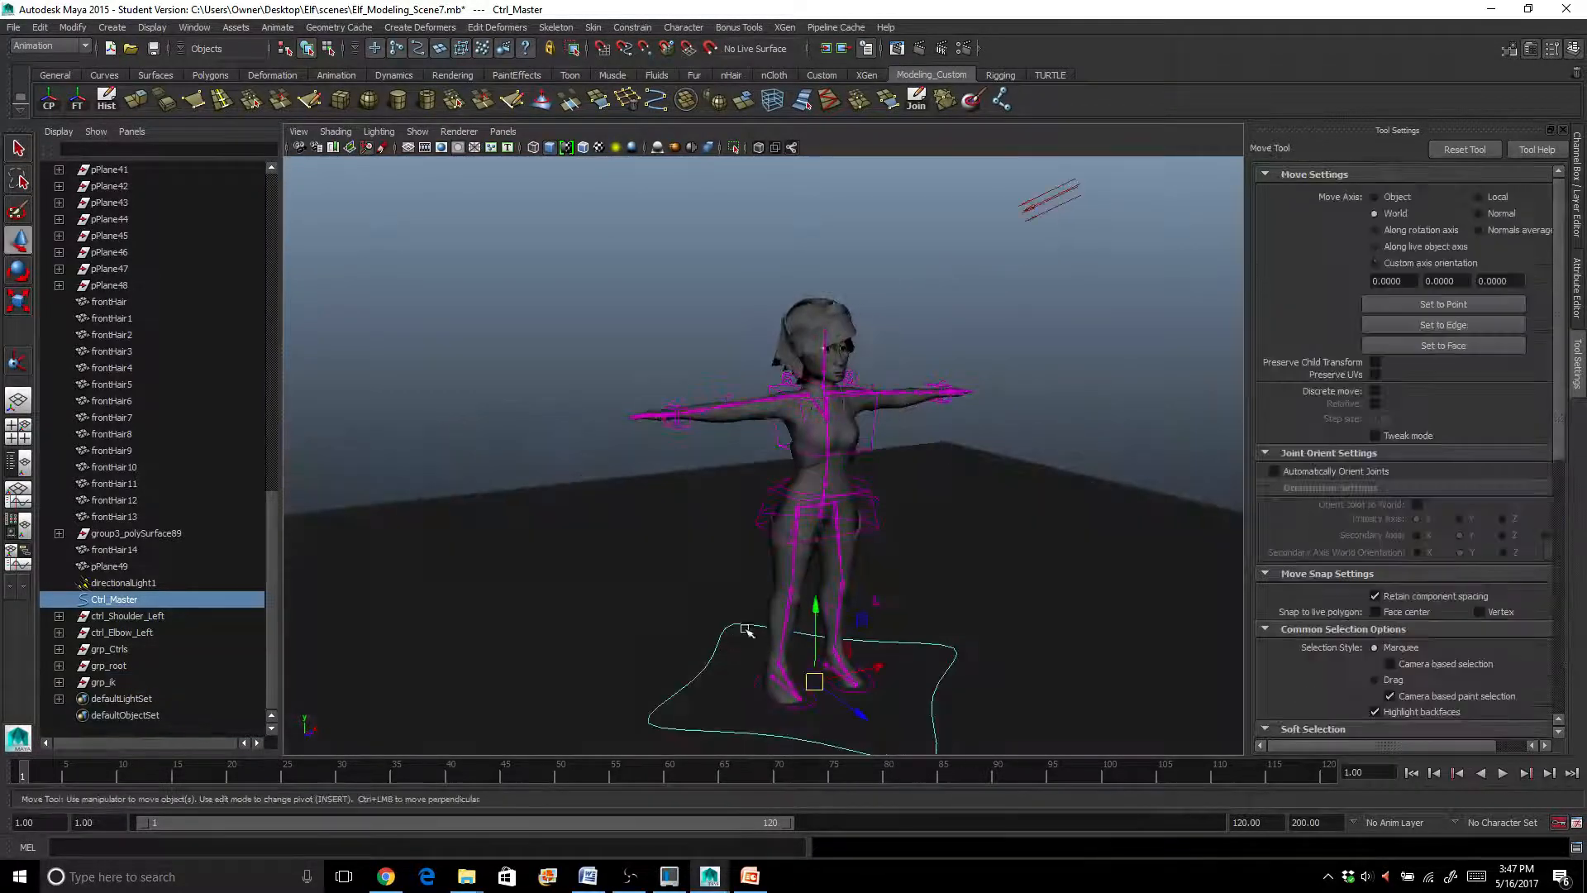
drag(814, 682, 673, 684)
key(ctrl+z)
key(r)
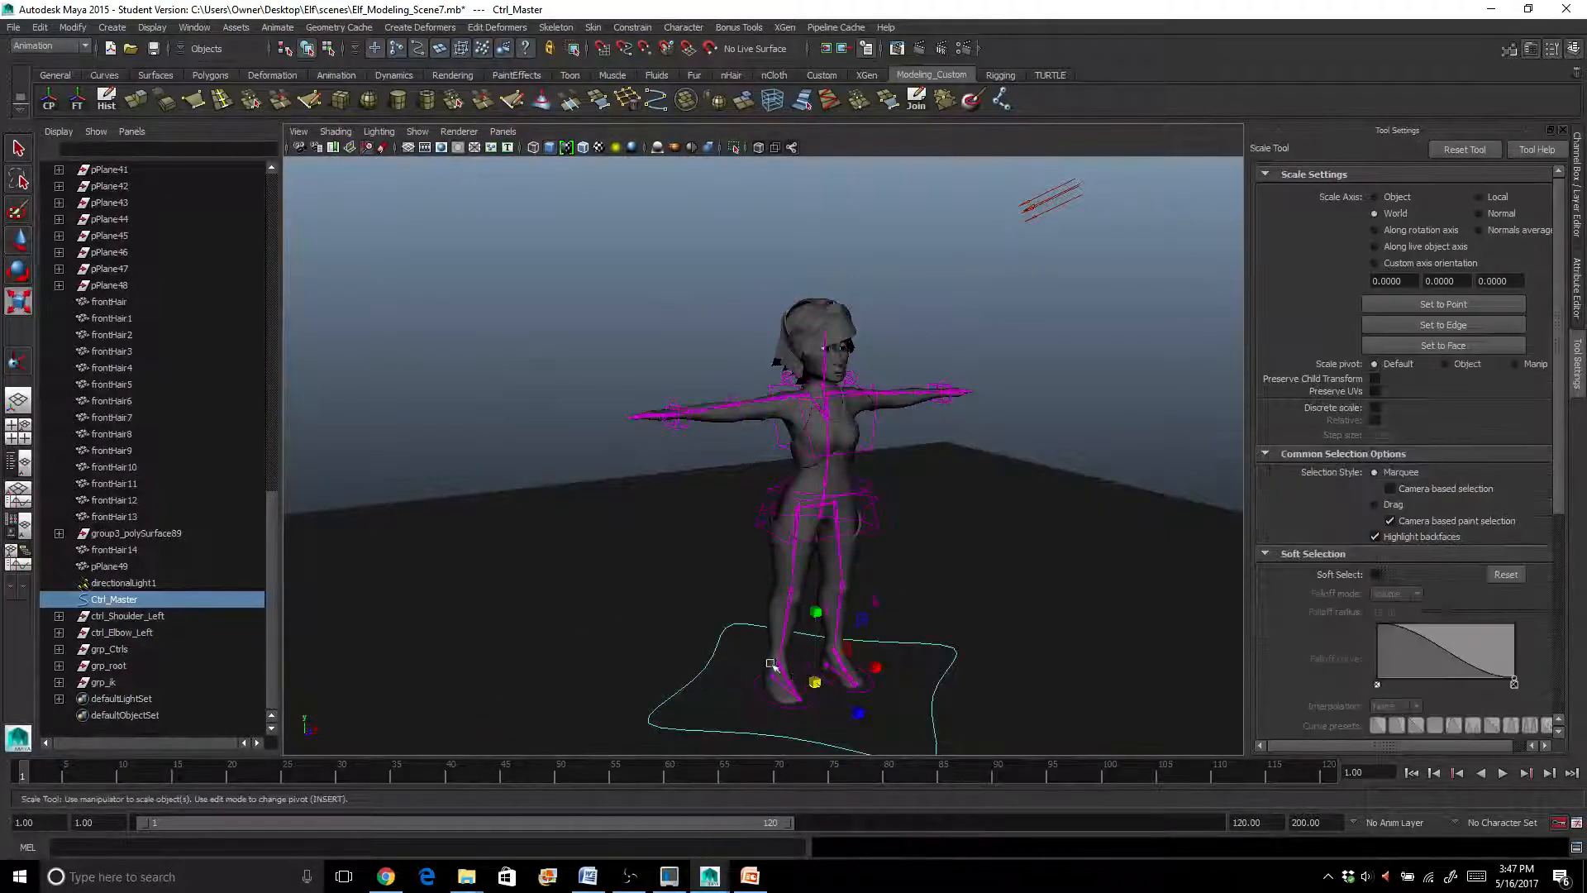
drag(815, 682, 847, 643)
key(ctrl+z)
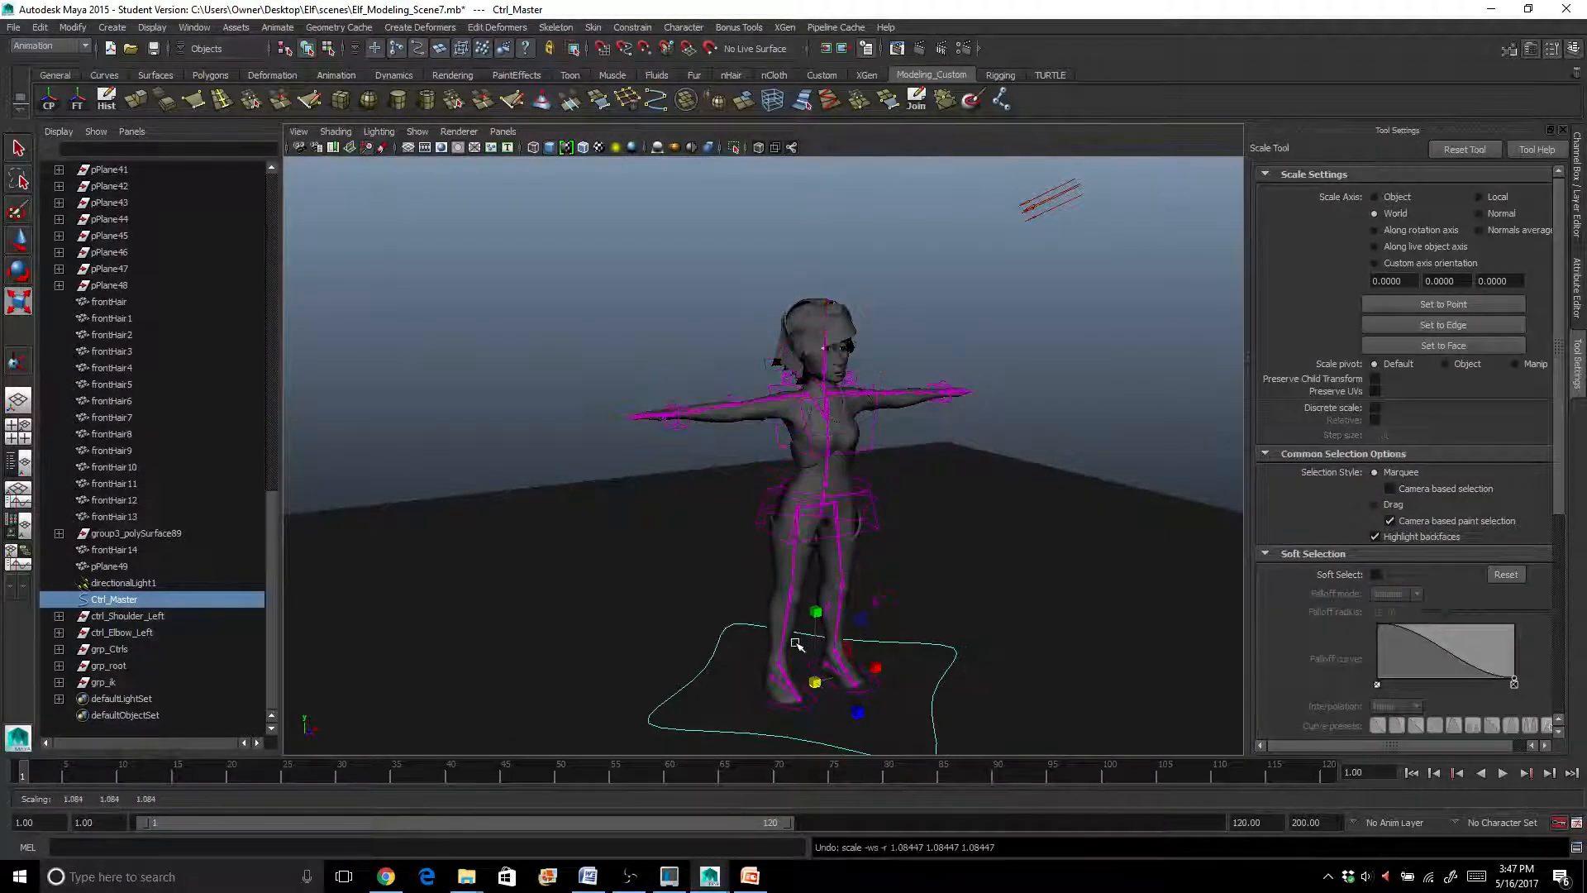
Test rotating and moving the rig with the Ctrl_Master control, and undo the test transformations
key(w)
key(e)
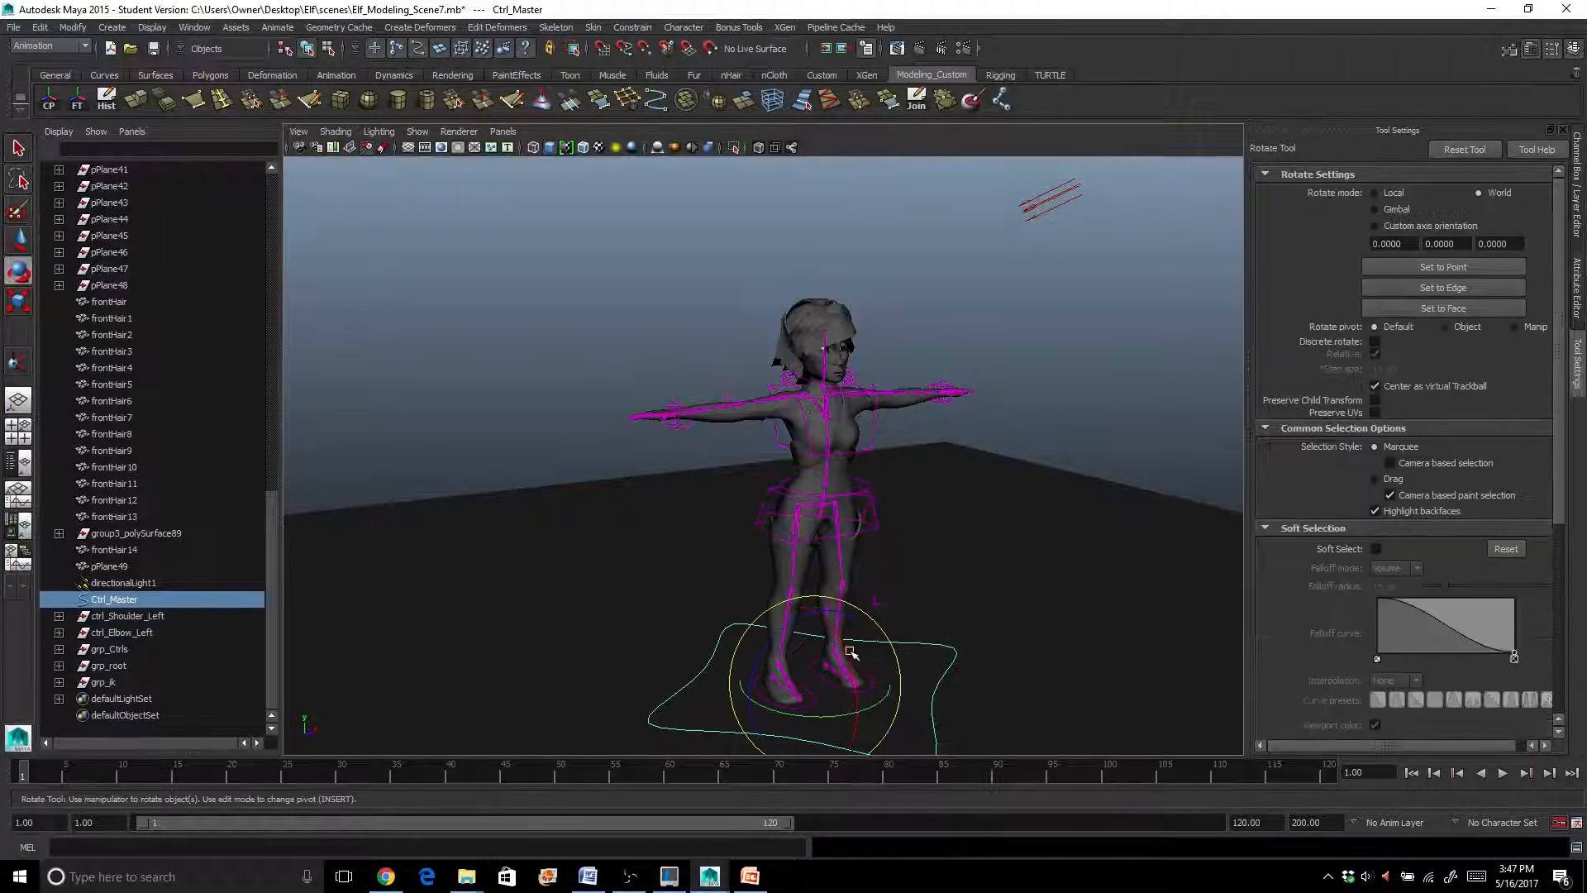
drag(850, 653, 661, 604)
key(ctrl+z)
key(w)
key(ctrl+z)
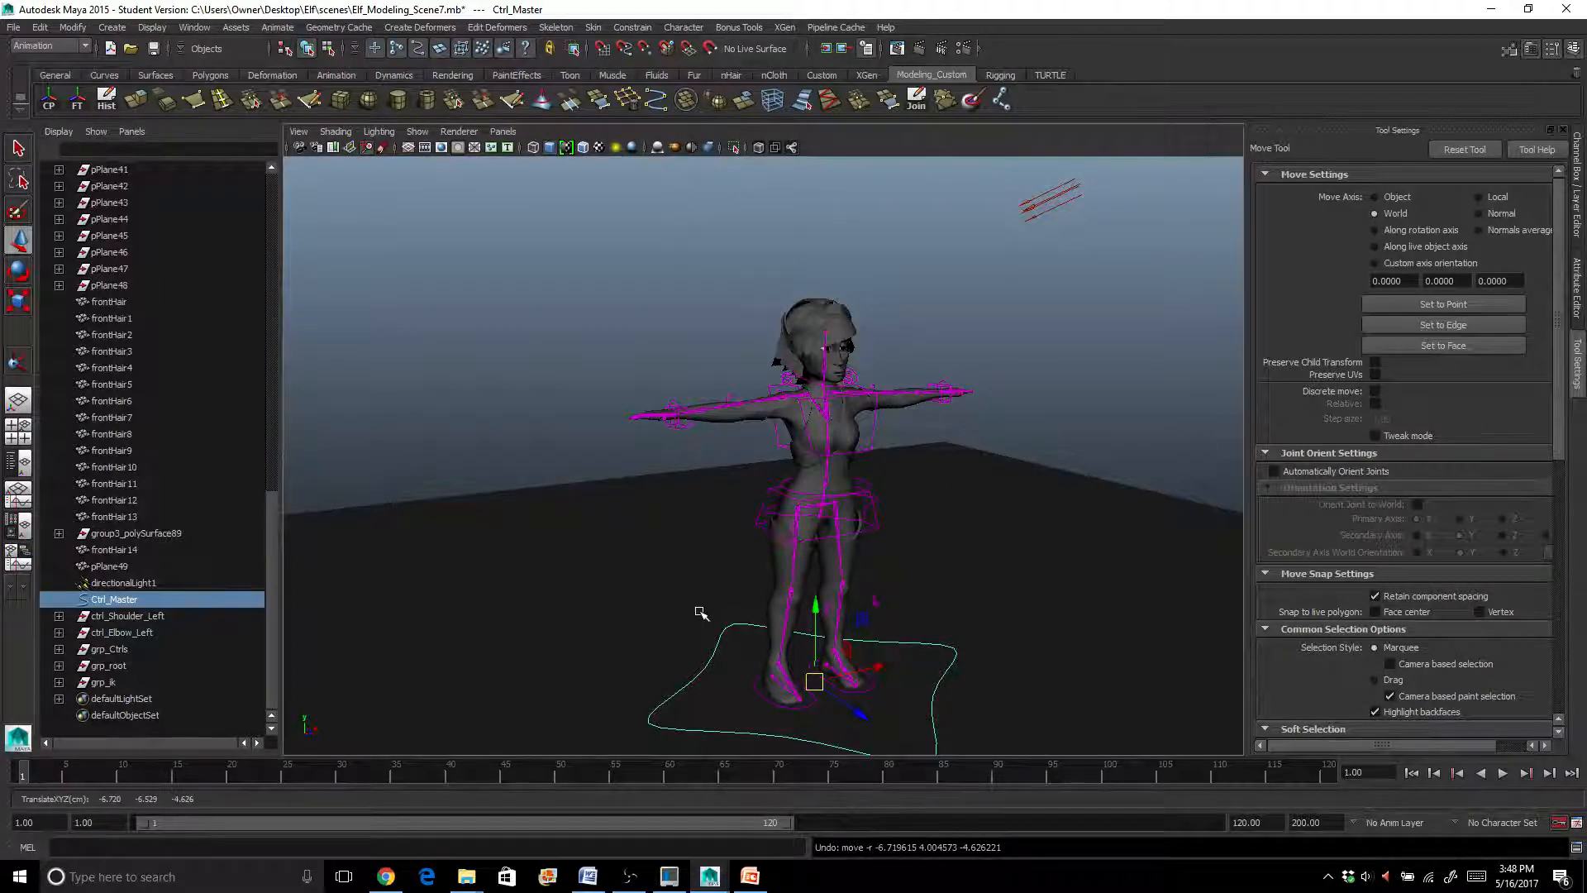
Rename the floor plane pPlane49 as mesh_flor
alt+drag(648, 529, 667, 476)
scroll(667, 476, up, 5)
scroll(656, 471, down, 6)
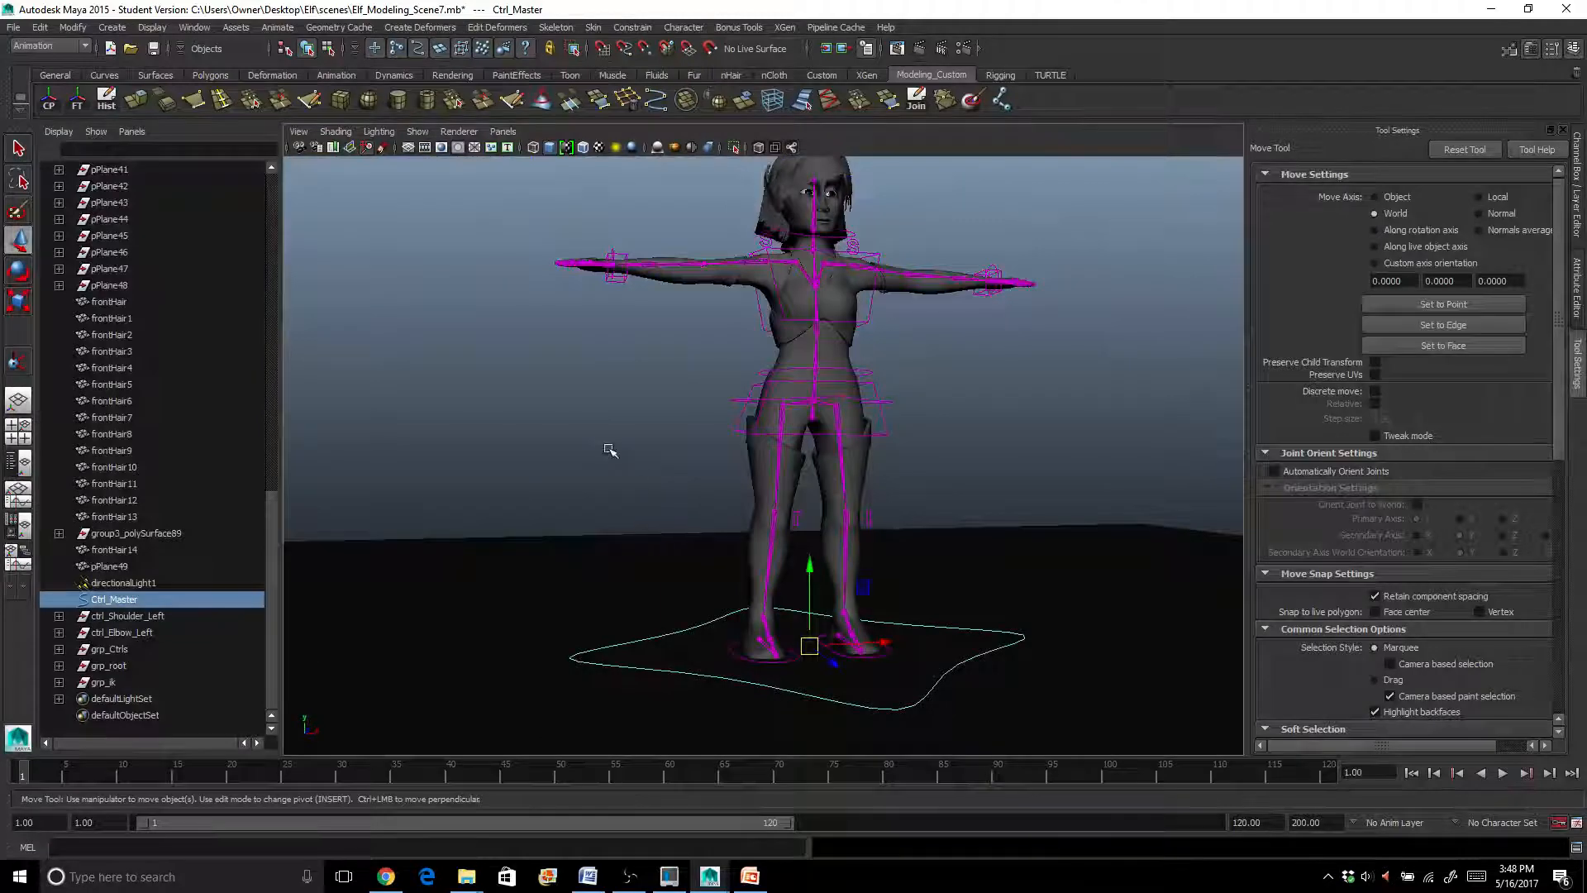
scroll(610, 450, up, 3)
alt+drag(567, 455, 586, 485)
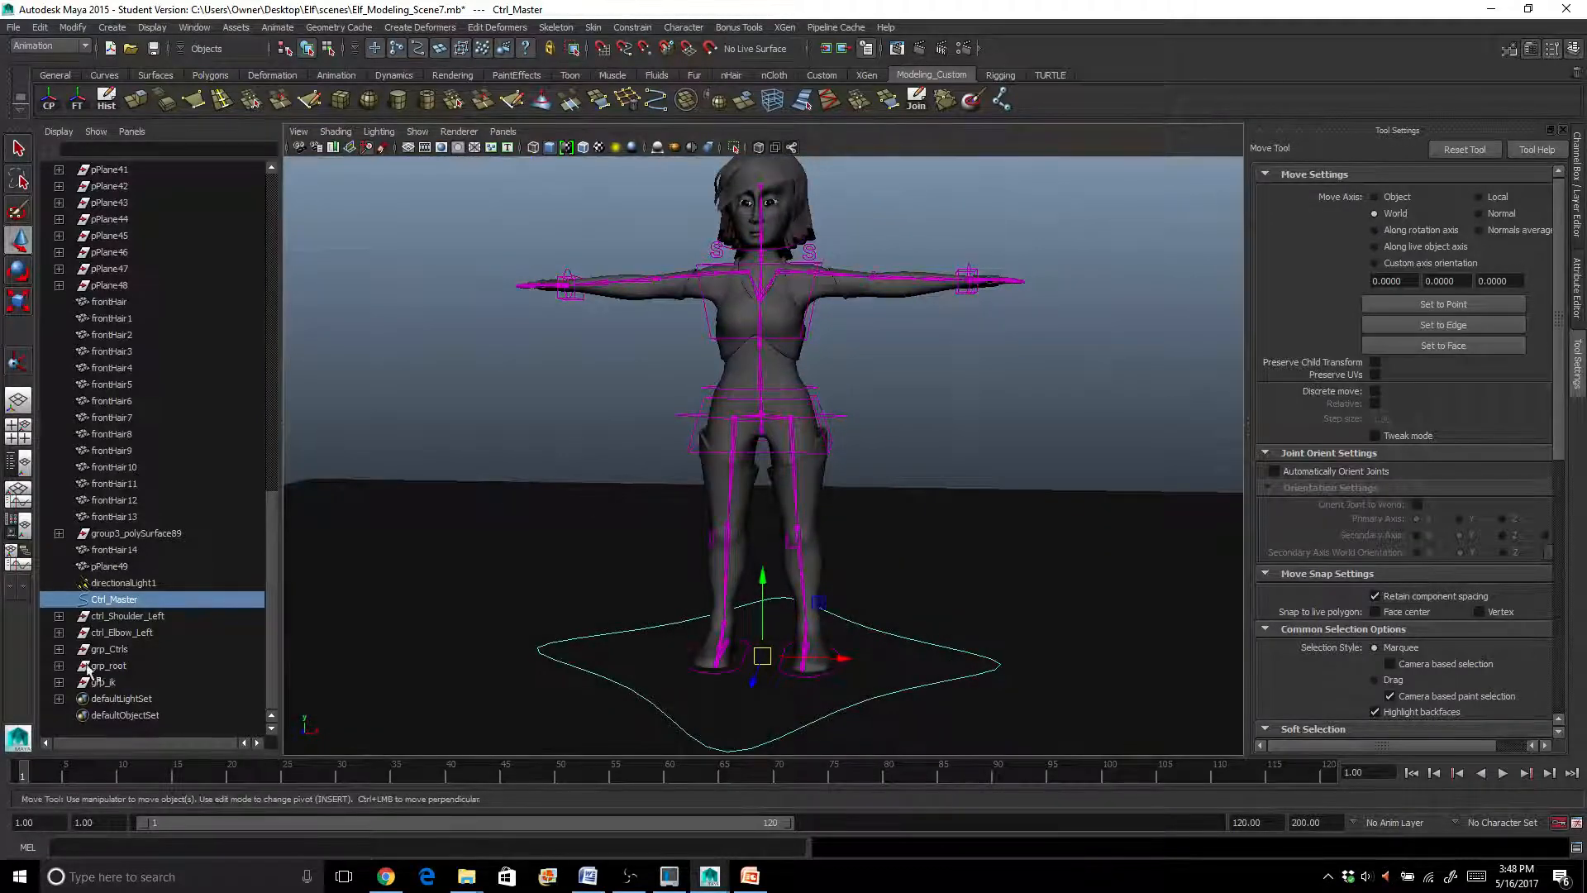
double_click(107, 567)
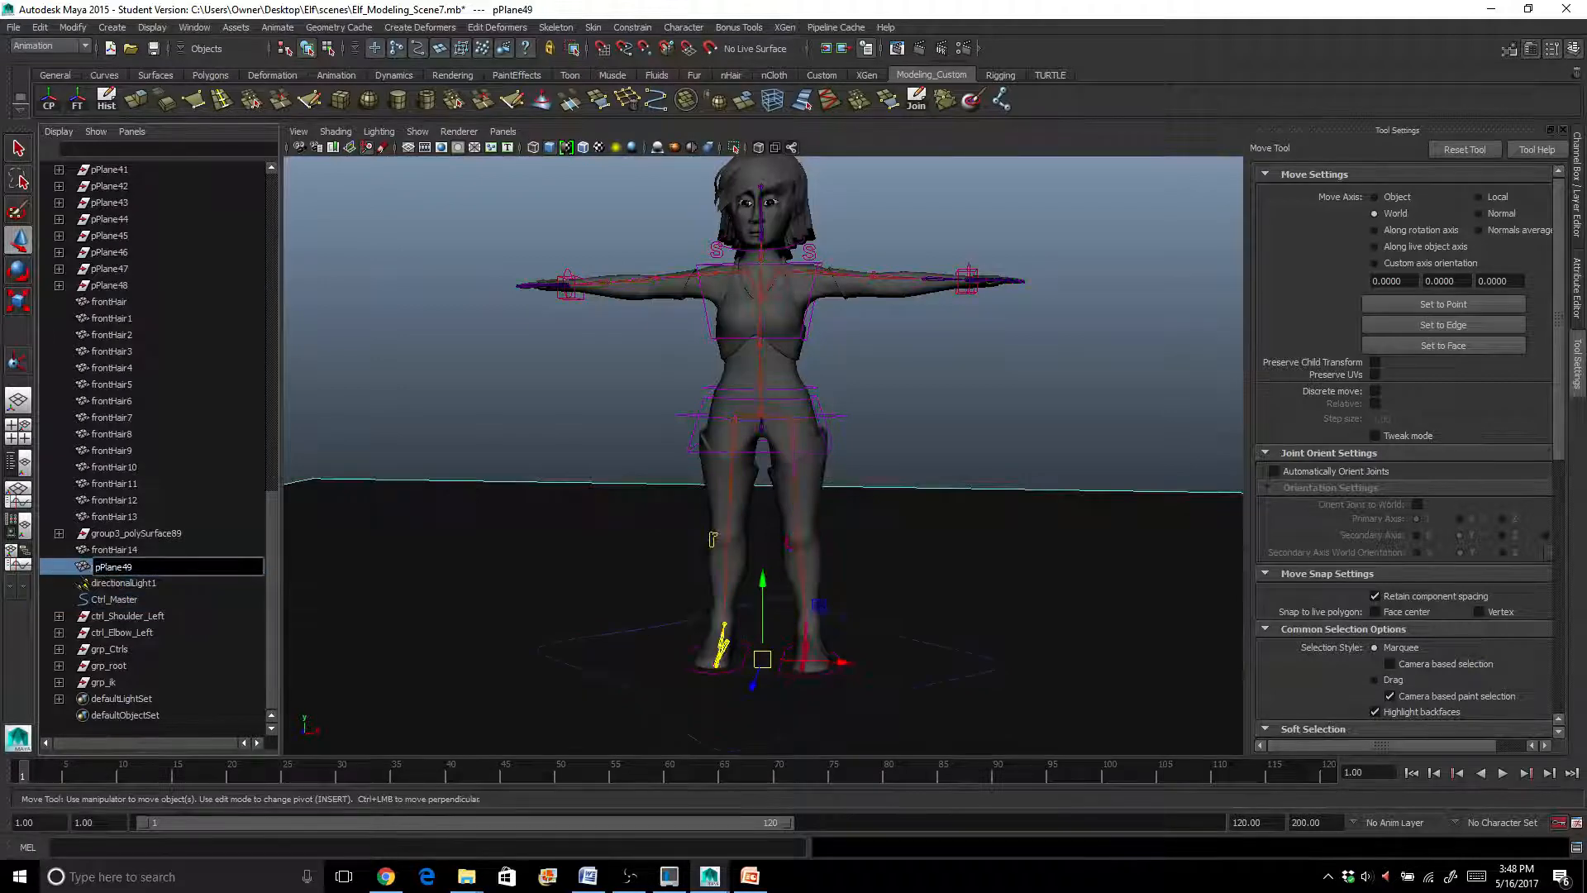
text(e)
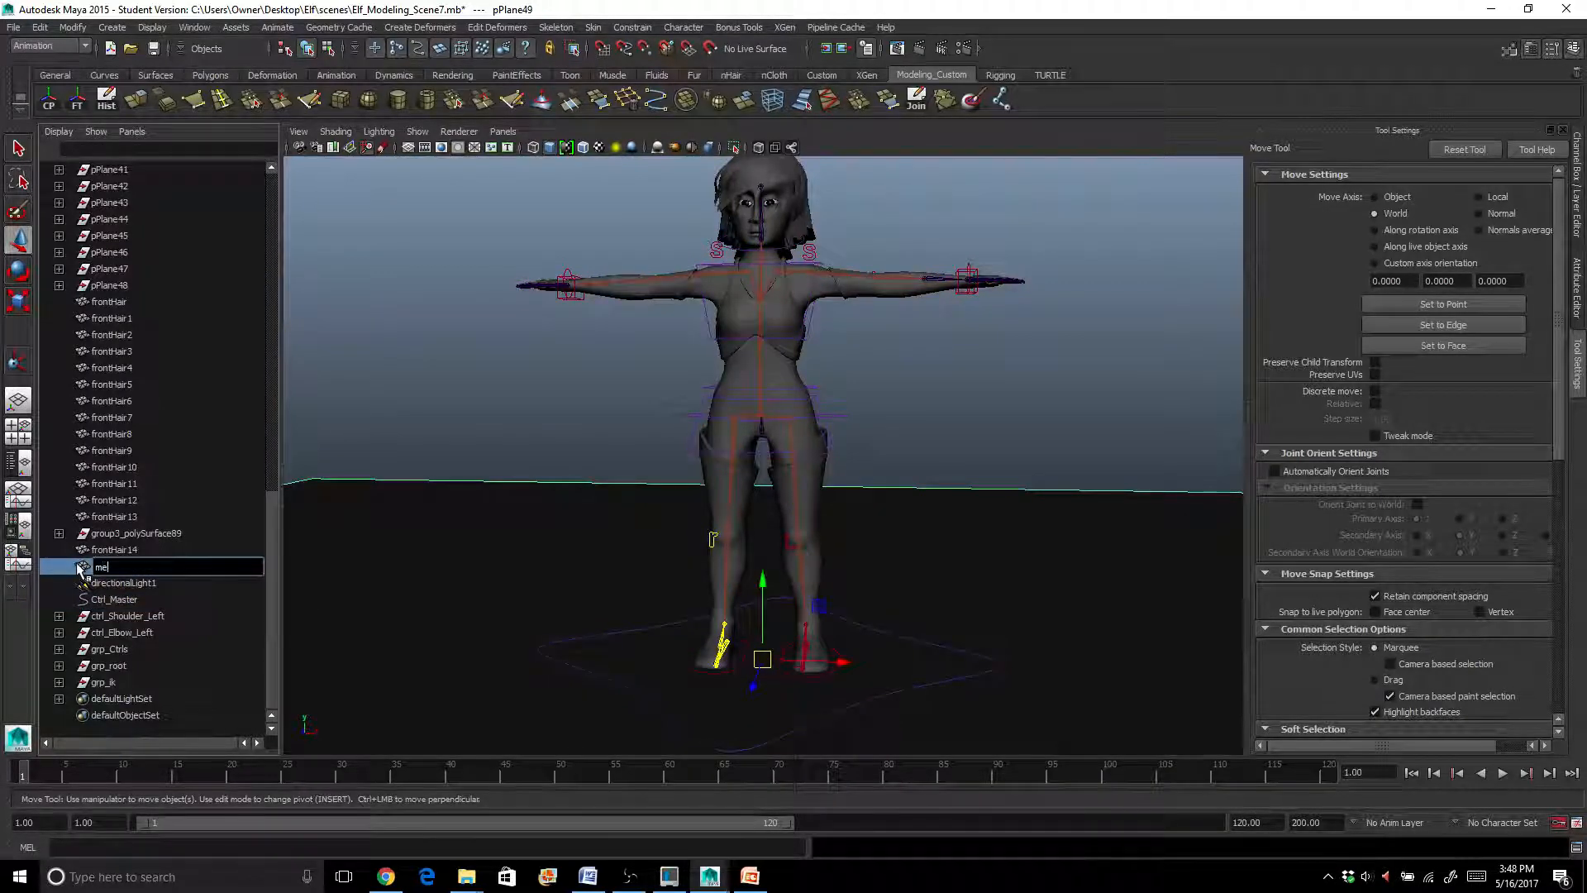
text(sh_flor)
key(Return)
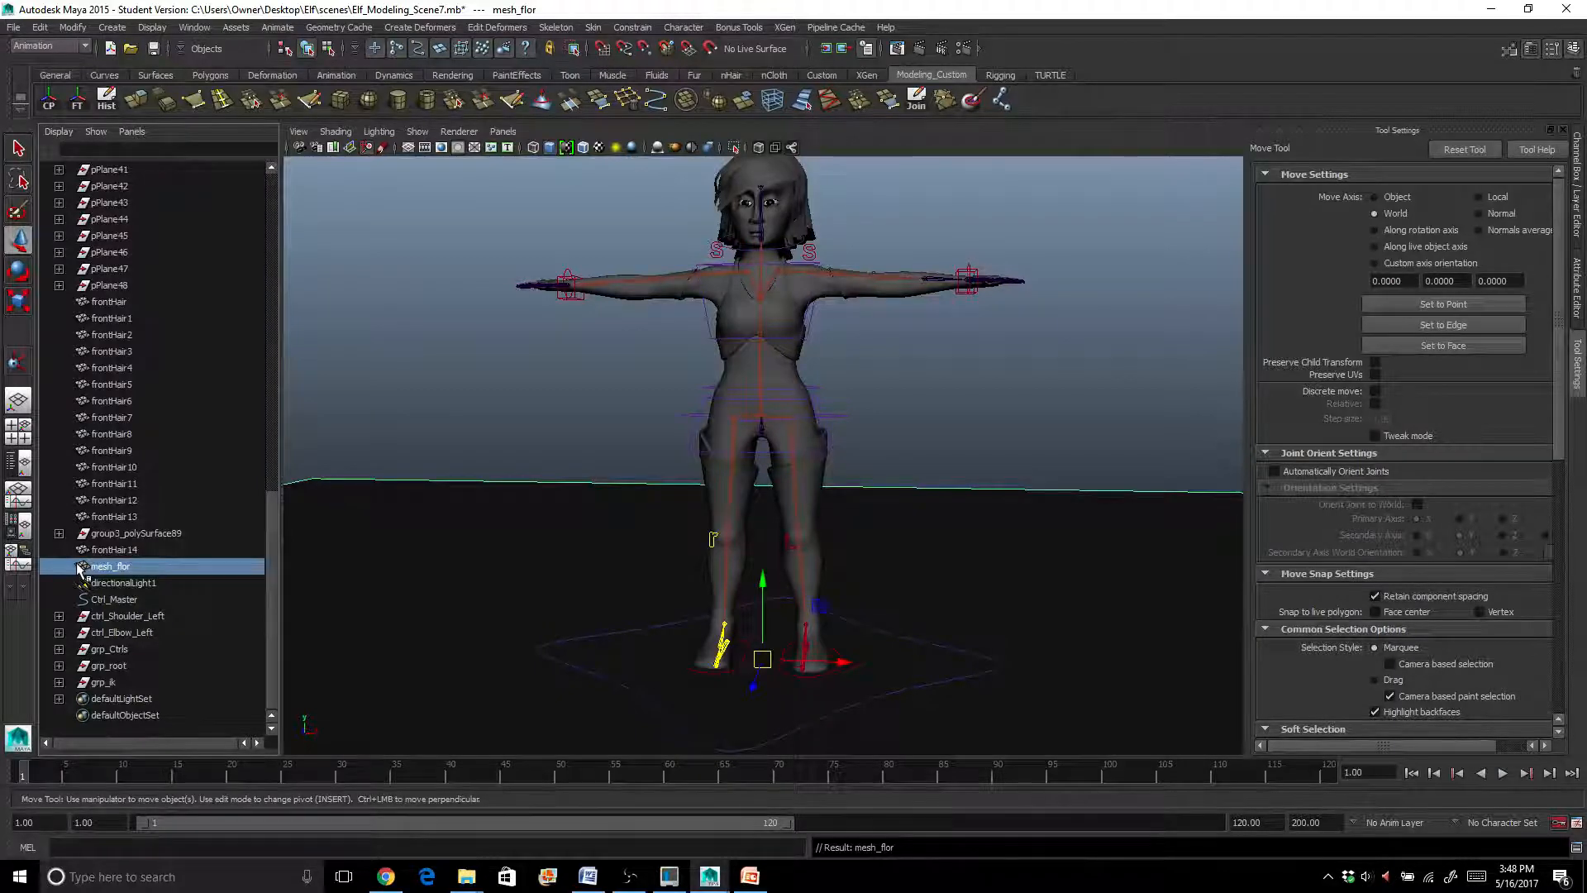
Delete the empty group4 and transform46 nodes from inside group3_polySurface89
click(133, 534)
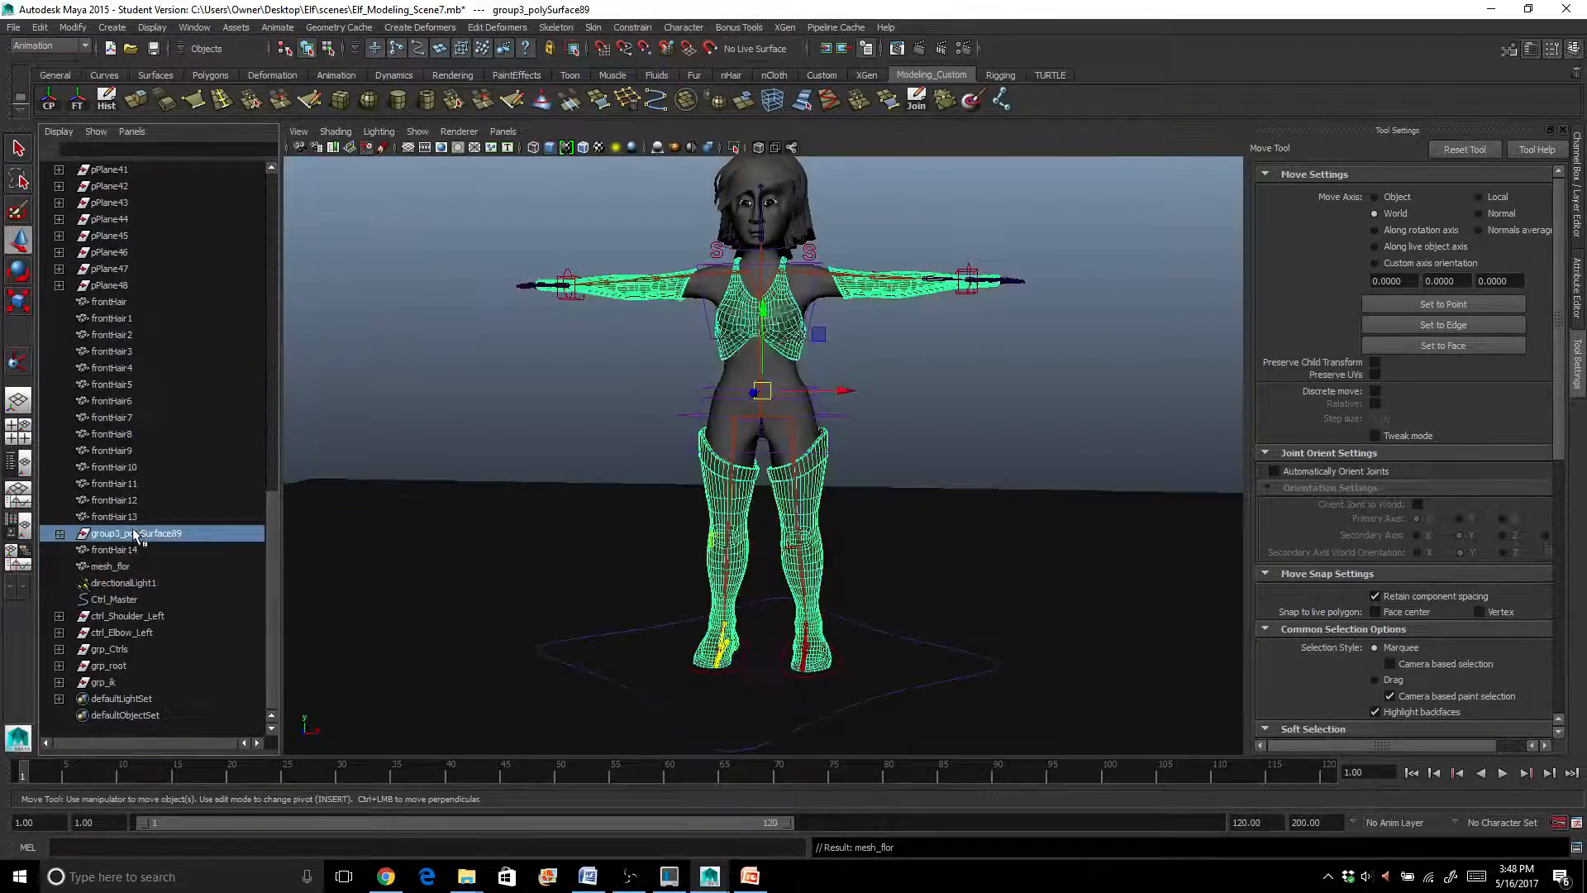
click(59, 534)
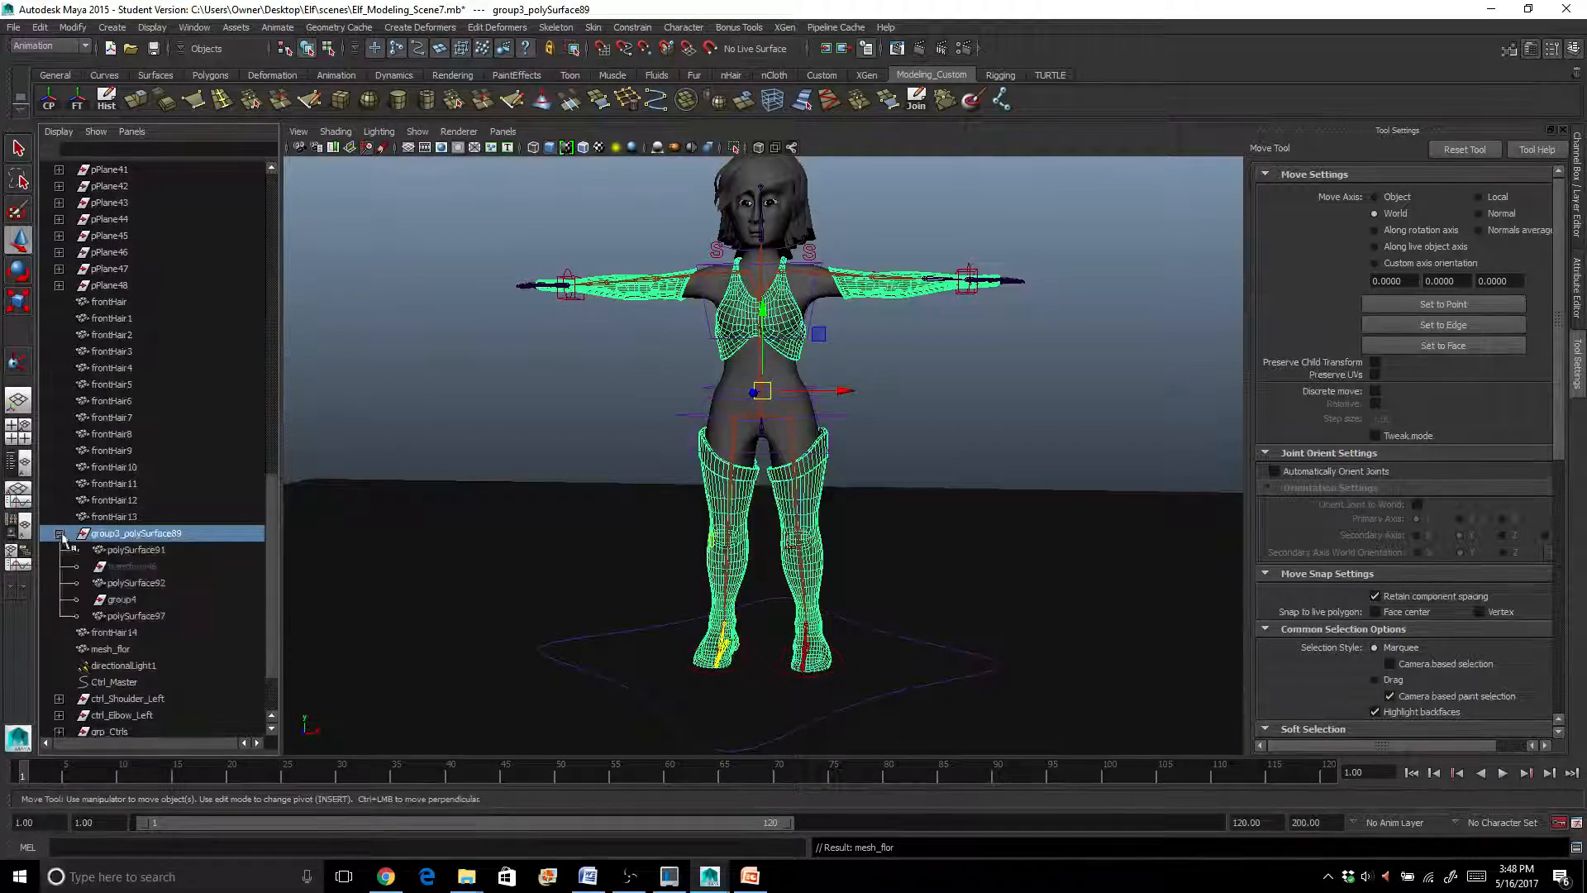
click(121, 602)
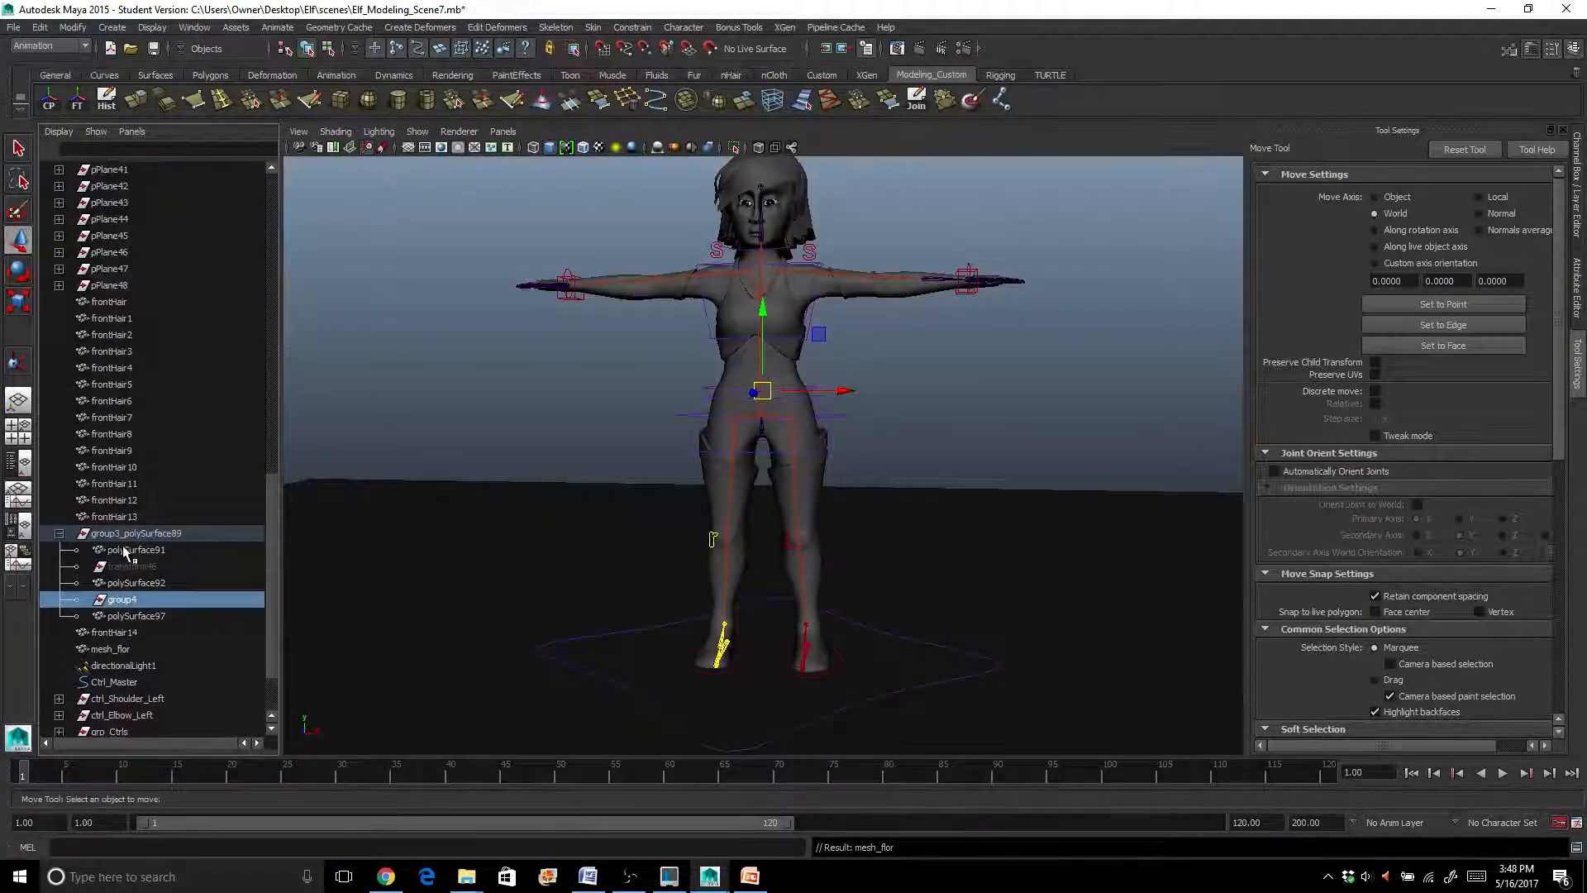
key(Delete)
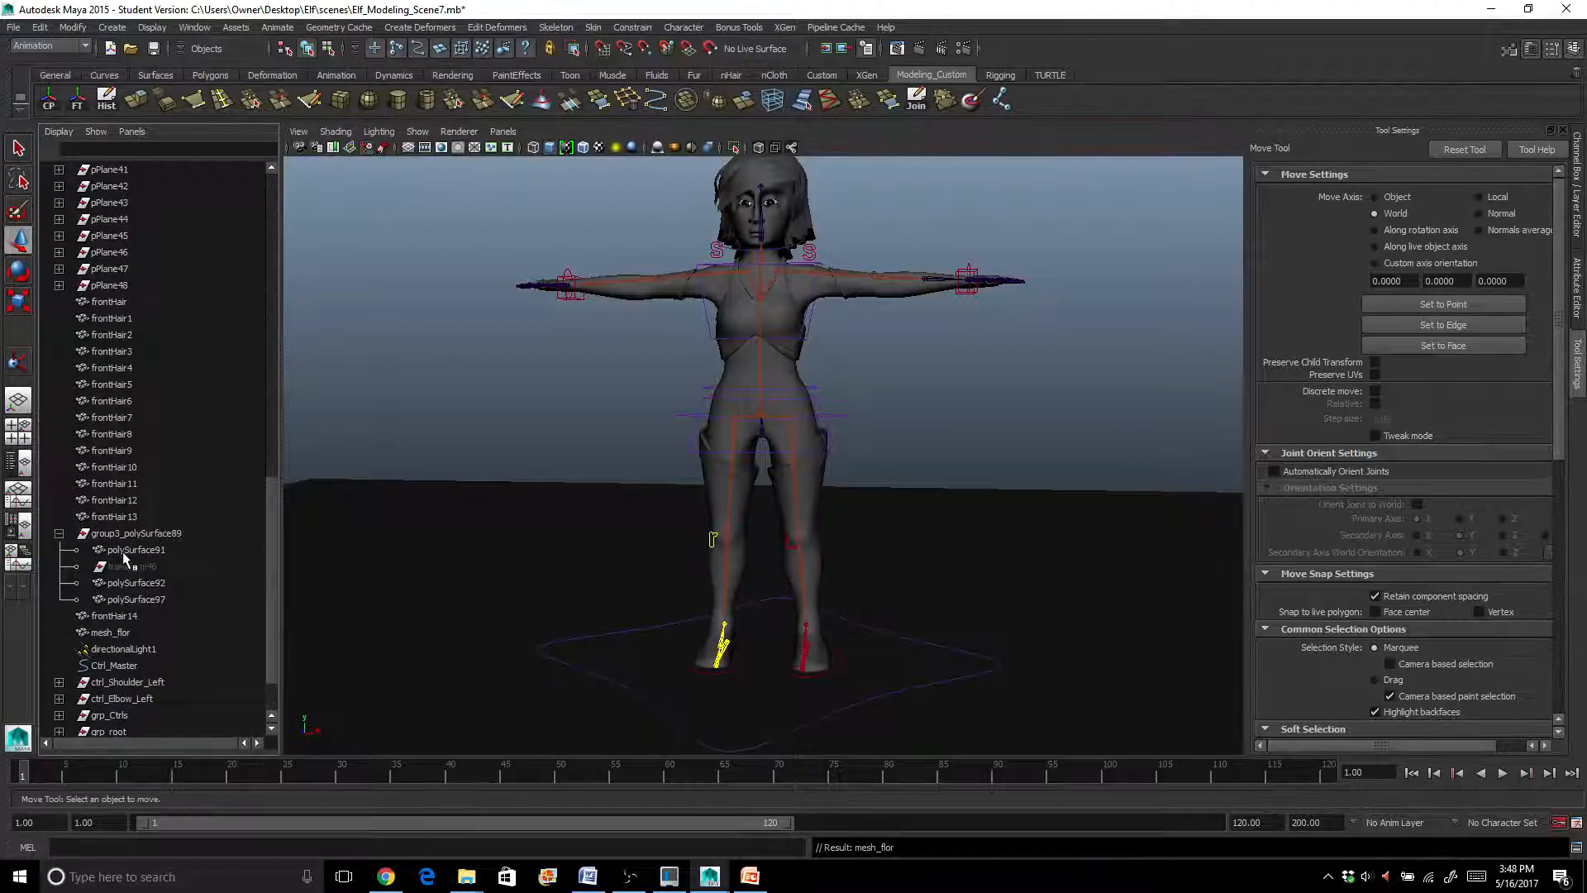
click(124, 552)
click(126, 568)
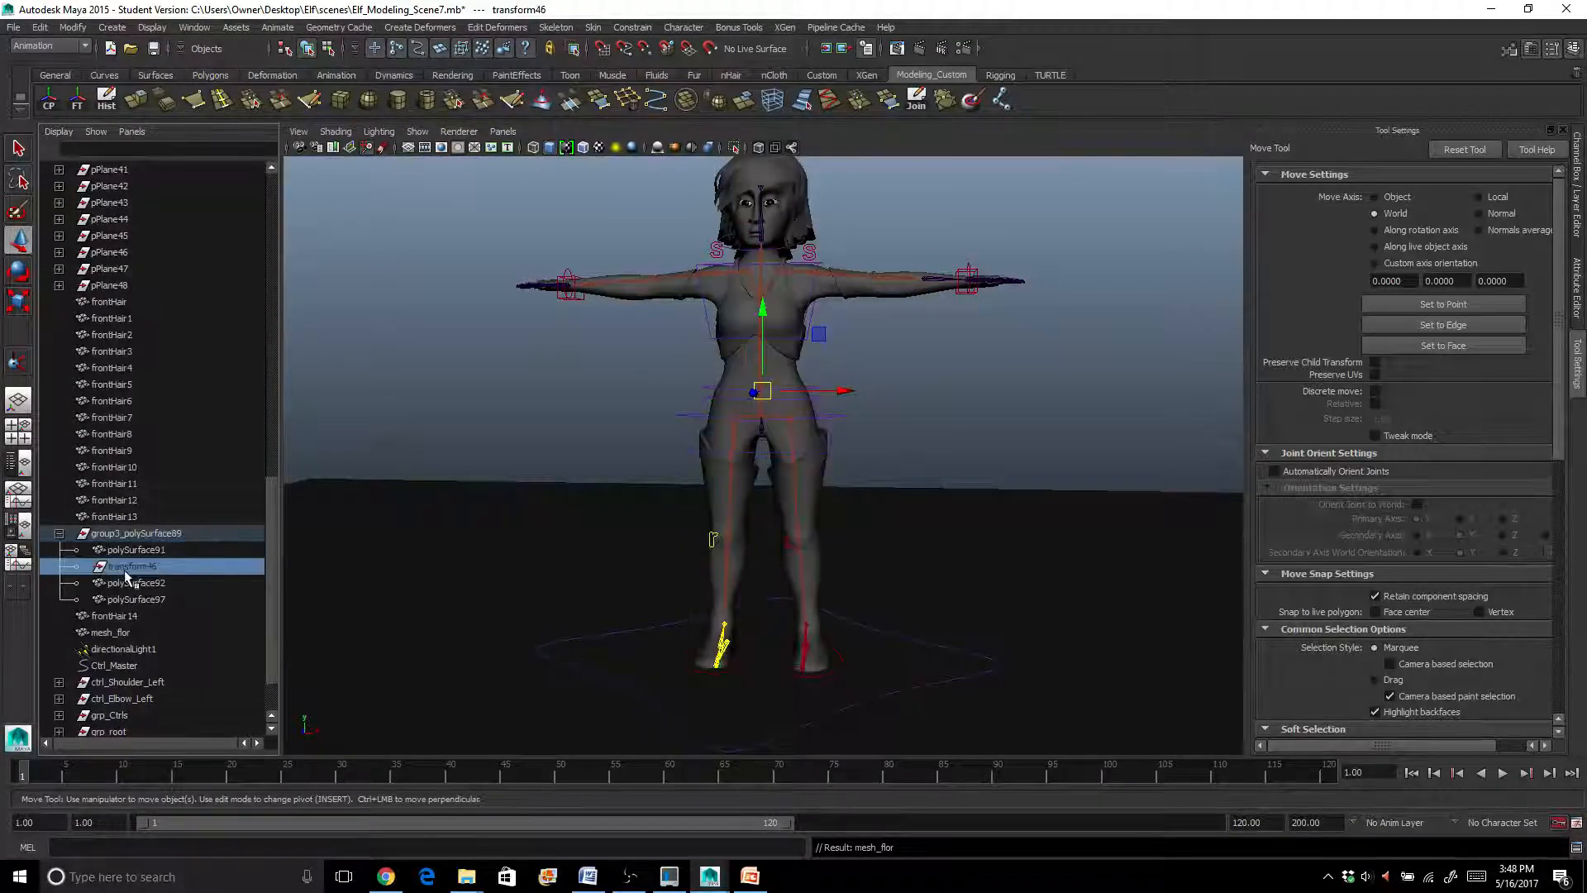
key(Delete)
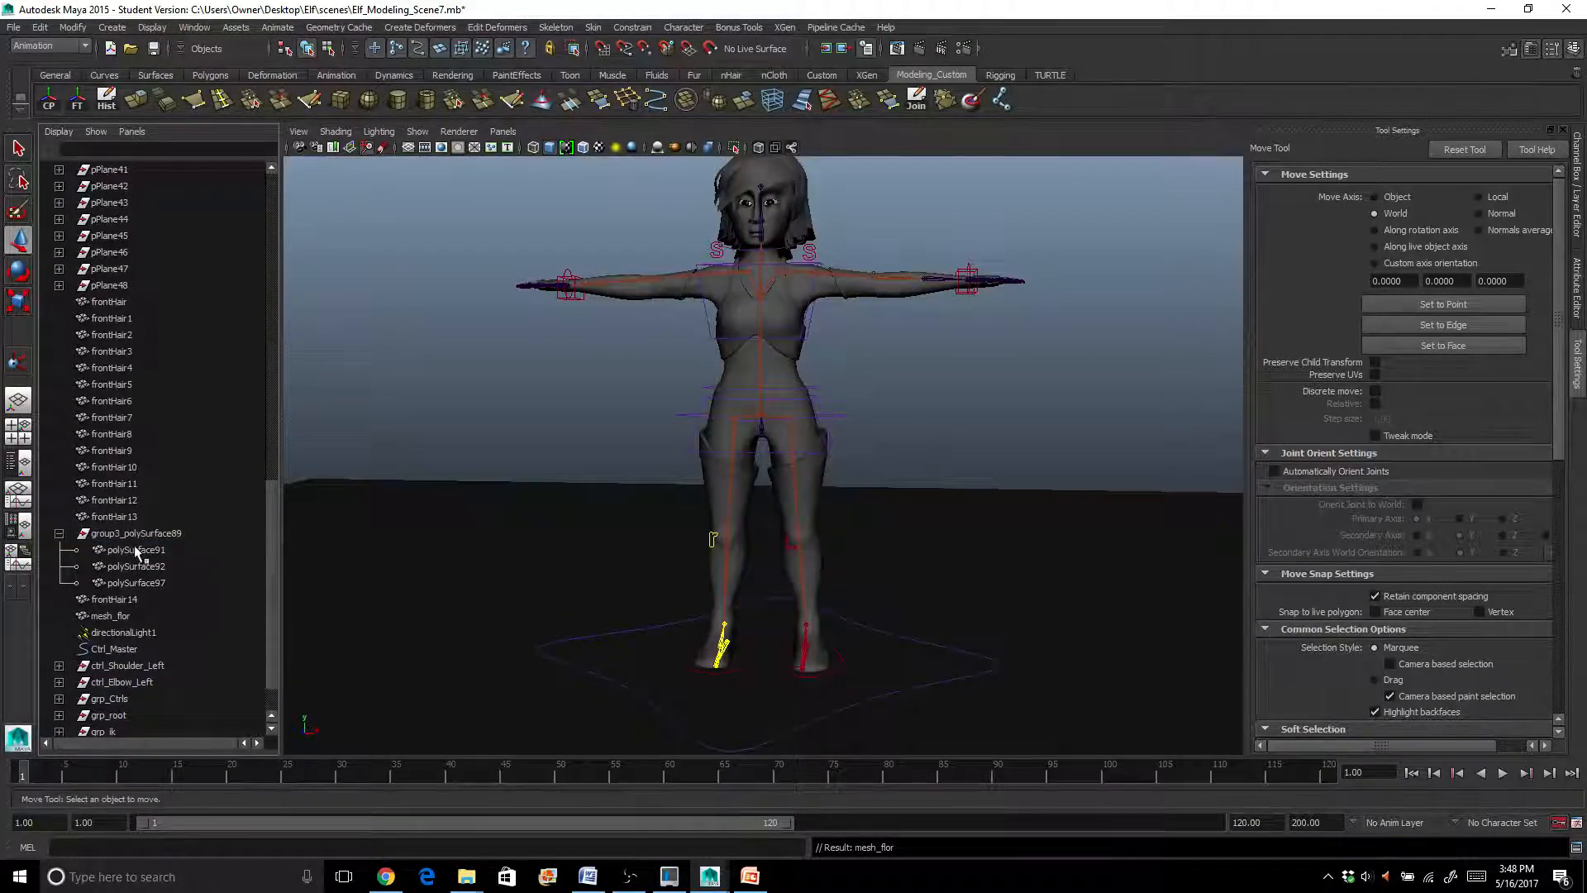
Rename polySurface91, the top and boots mesh, as mesh_Clothes
click(135, 551)
click(136, 567)
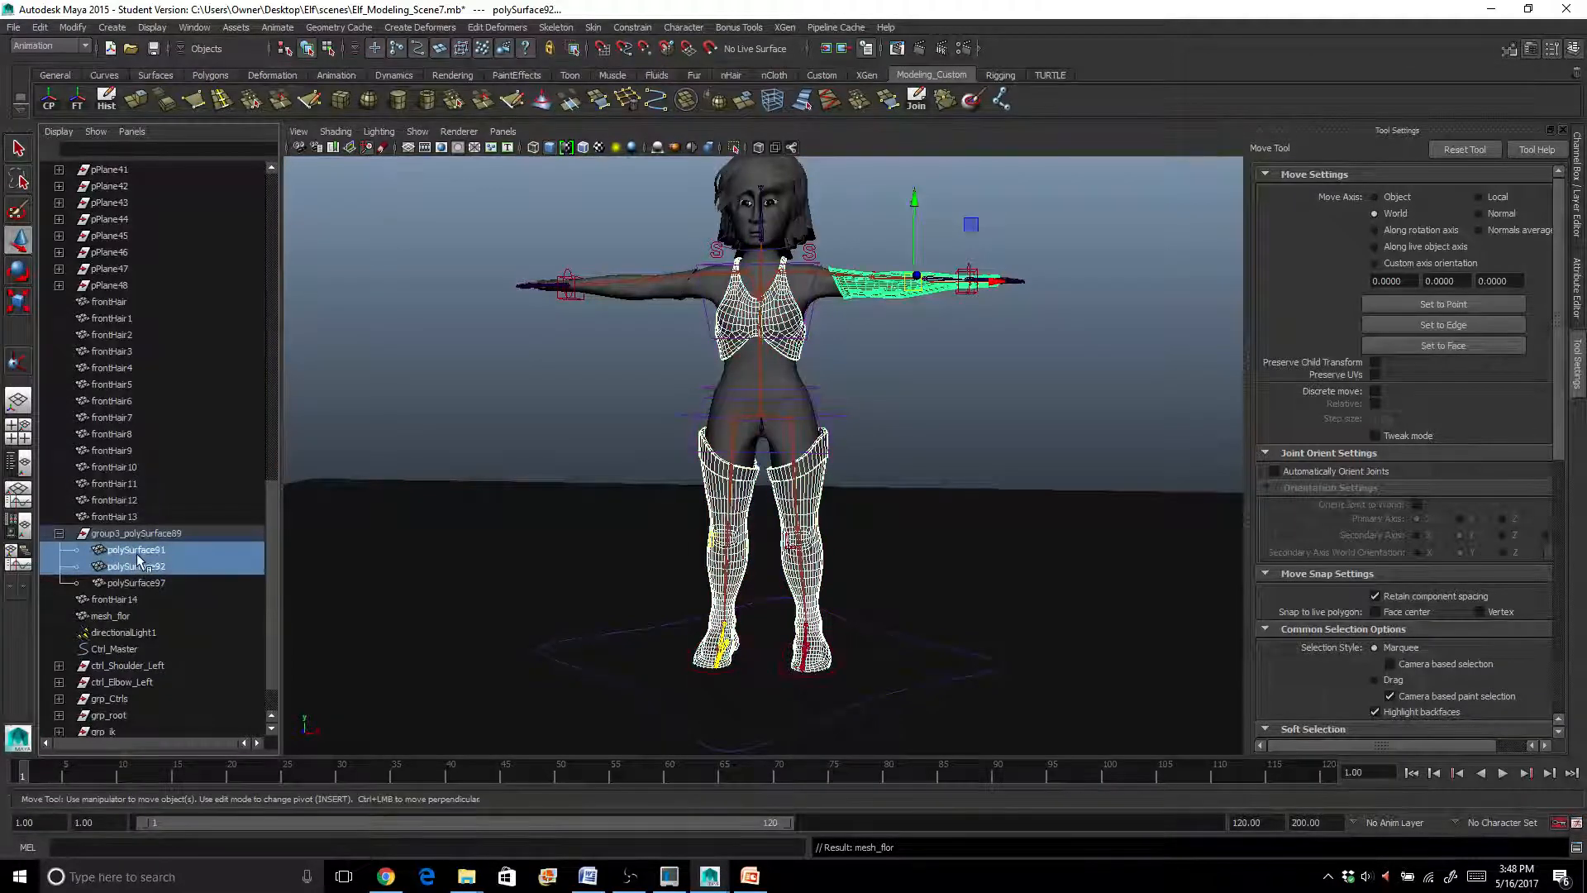
double_click(136, 552)
text(mesh_)
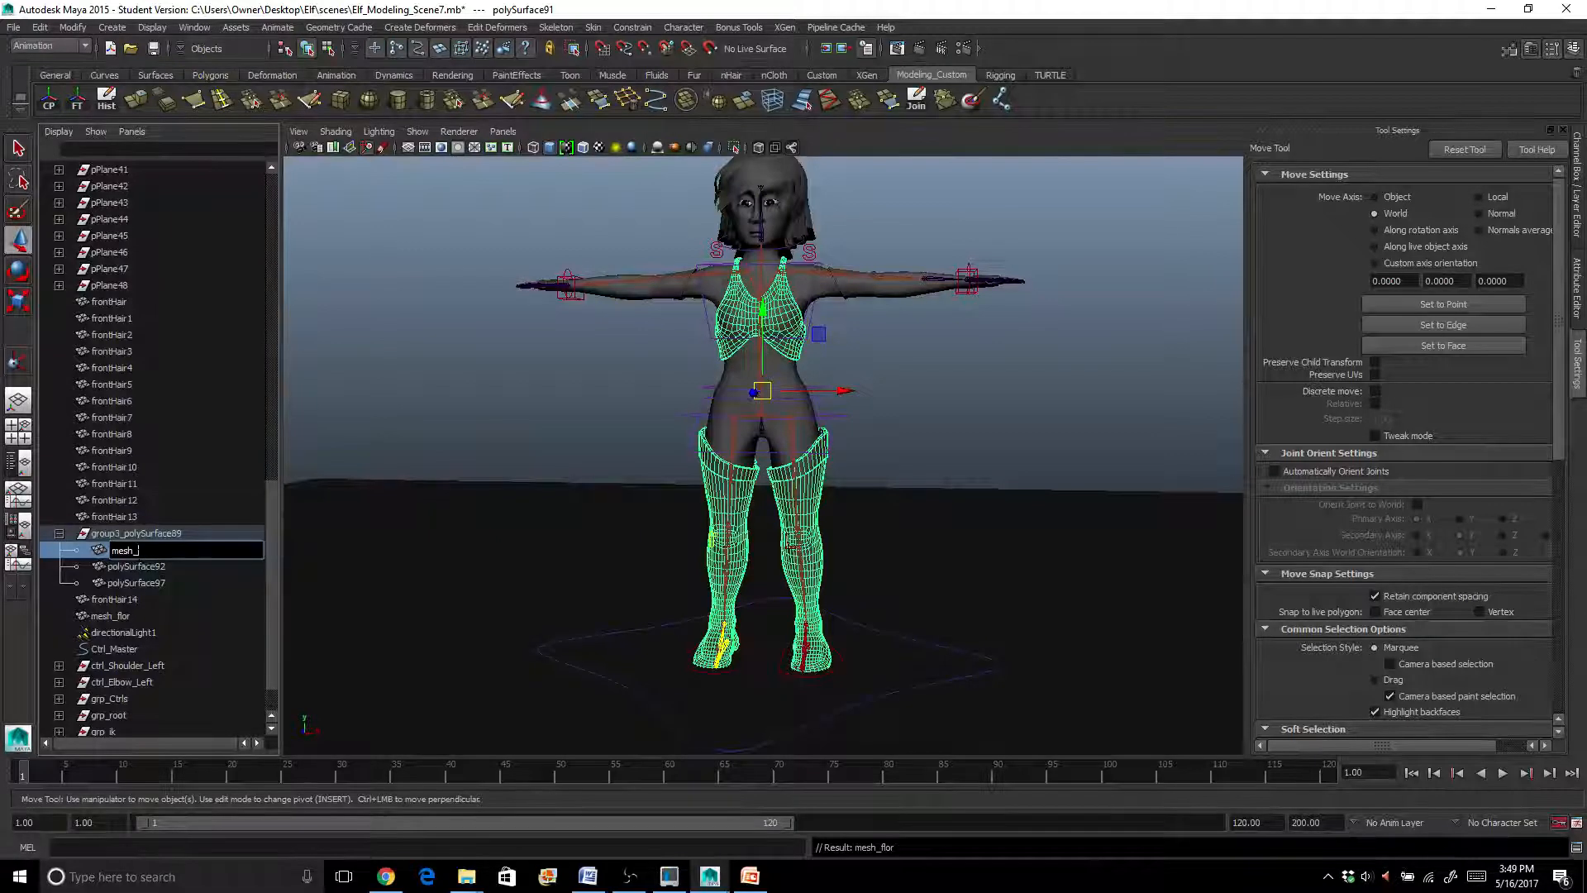
text(Clothes)
key(Return)
Rename polySurface92, the elf's left sleeve mesh, as mesh_Sleeves_L
double_click(140, 566)
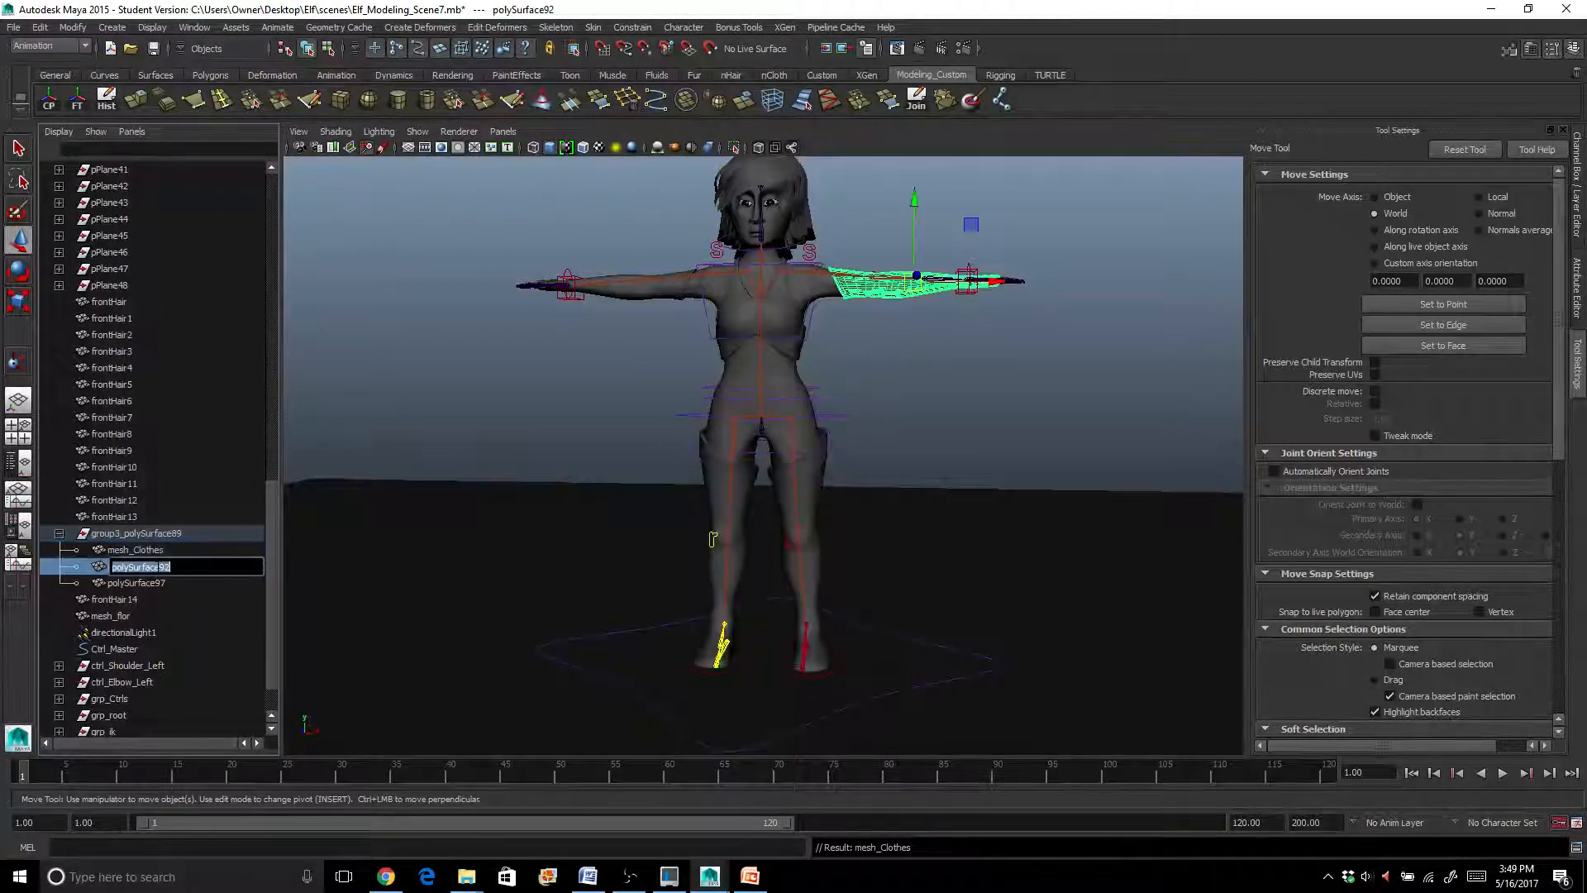
text(mesh_Sleeves_L)
key(Return)
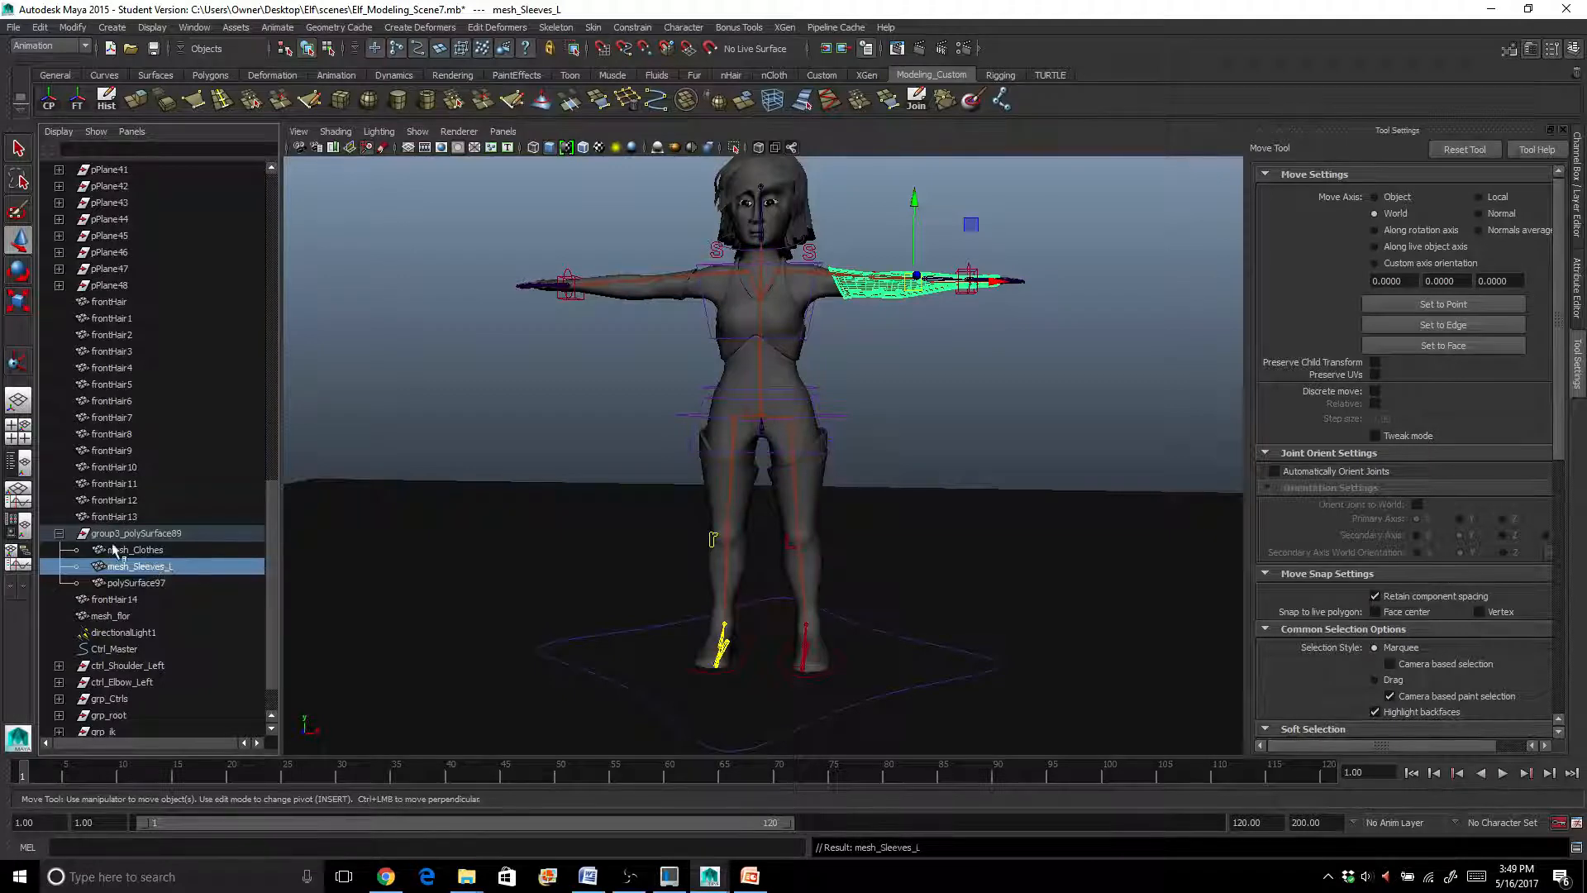
Rename polySurface97, the elf's right sleeve mesh, as mesh_Sleeves_R
double_click(160, 583)
text(mesh)
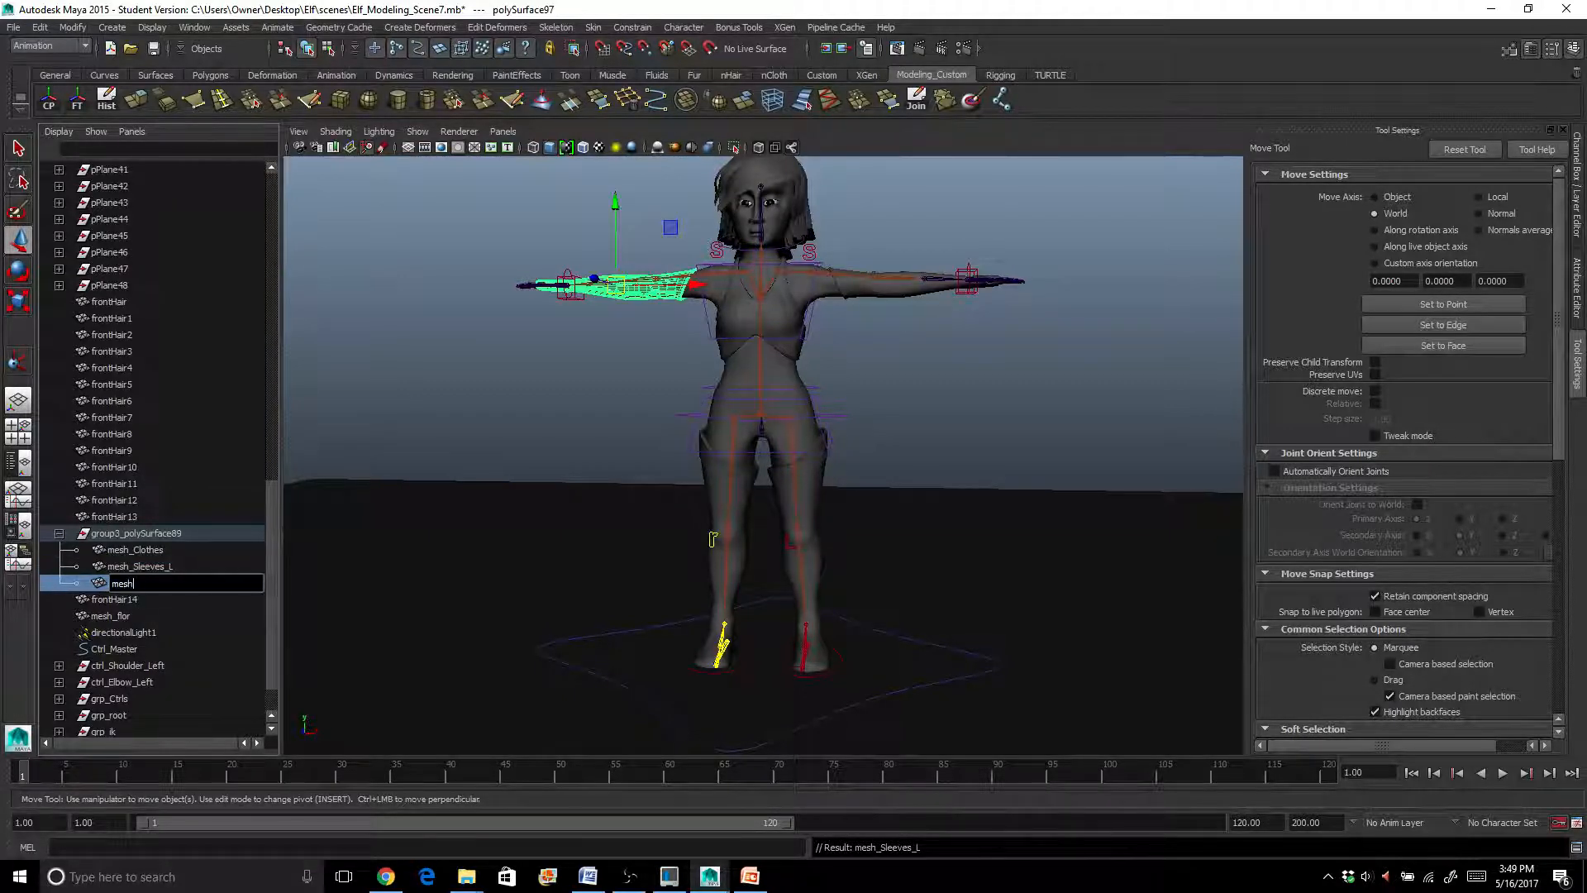
text(_Sleeves_R)
key(Return)
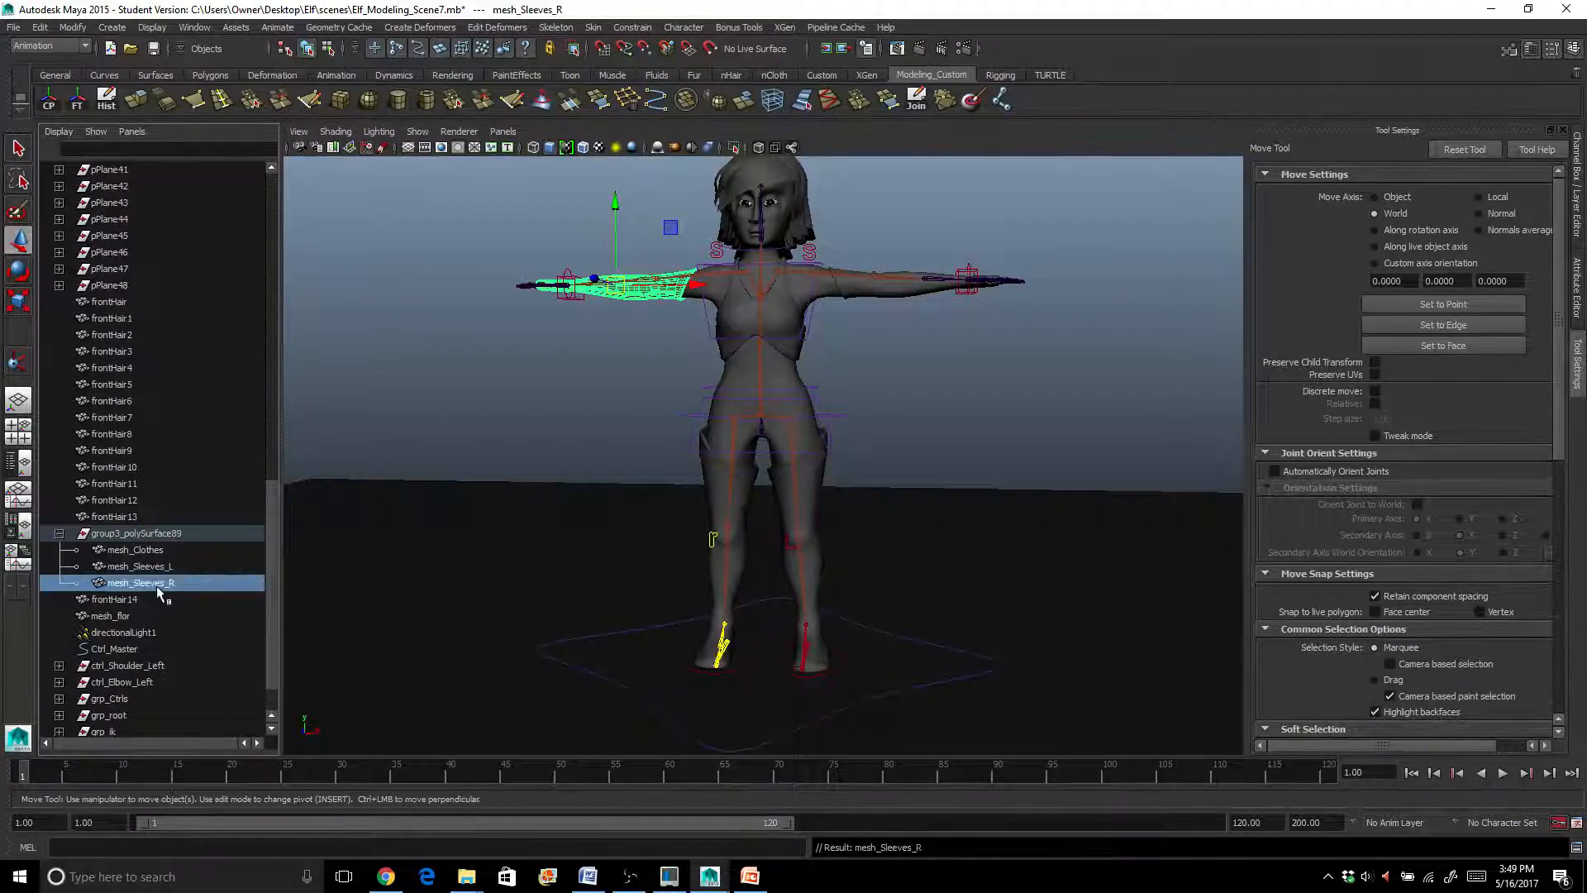
Rename the parent group group3_polySurface89 as grp_Clothes and collapse it in the Outliner
double_click(132, 533)
text(b)
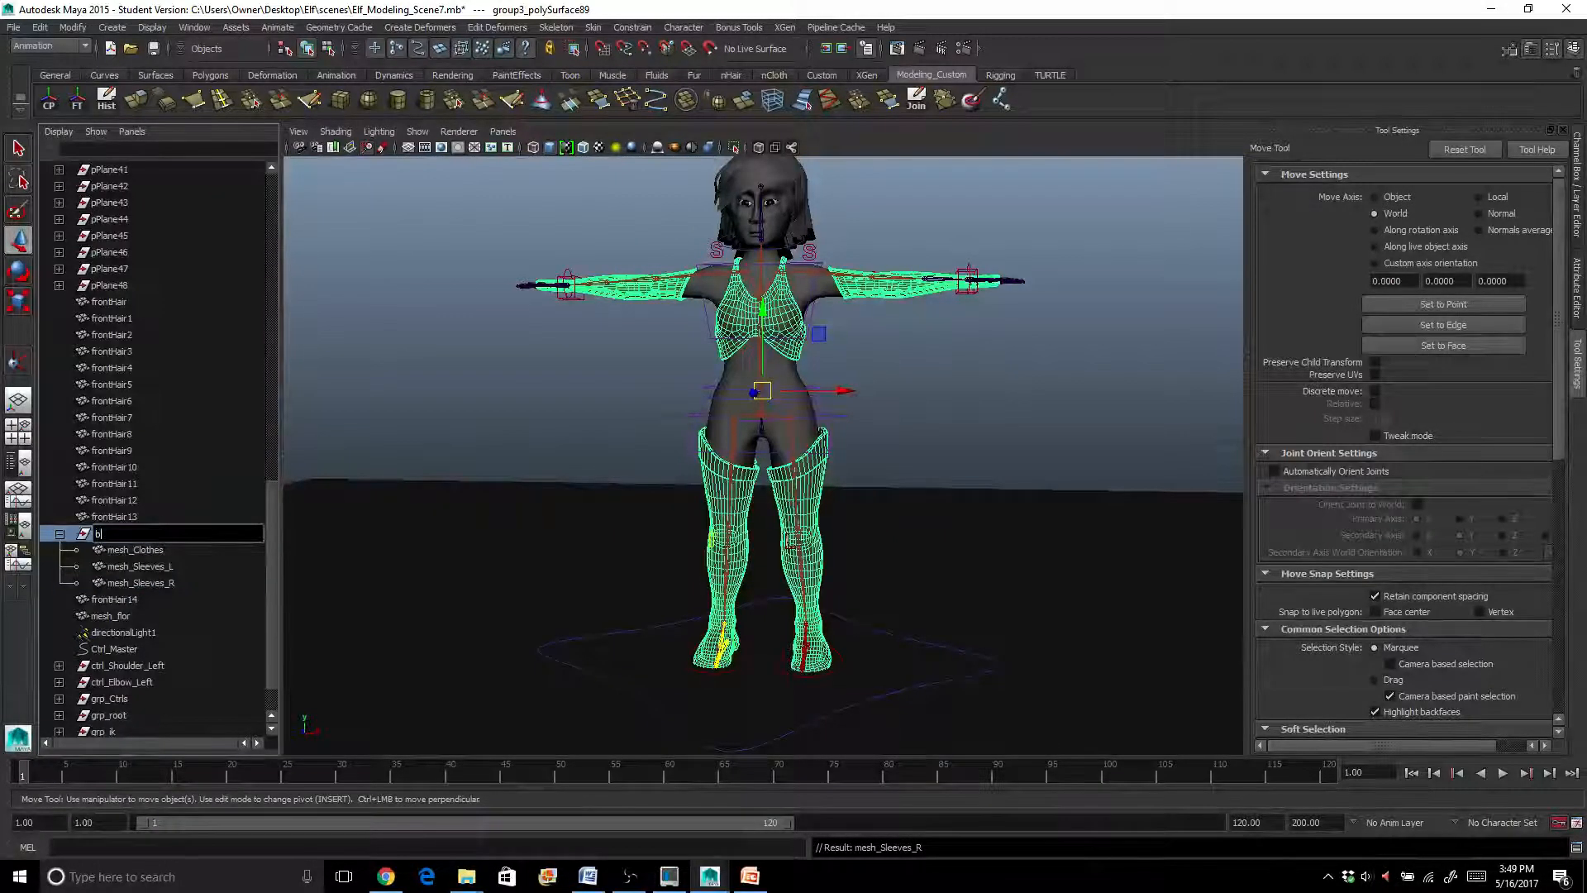
text(grp_Clothes)
key(Return)
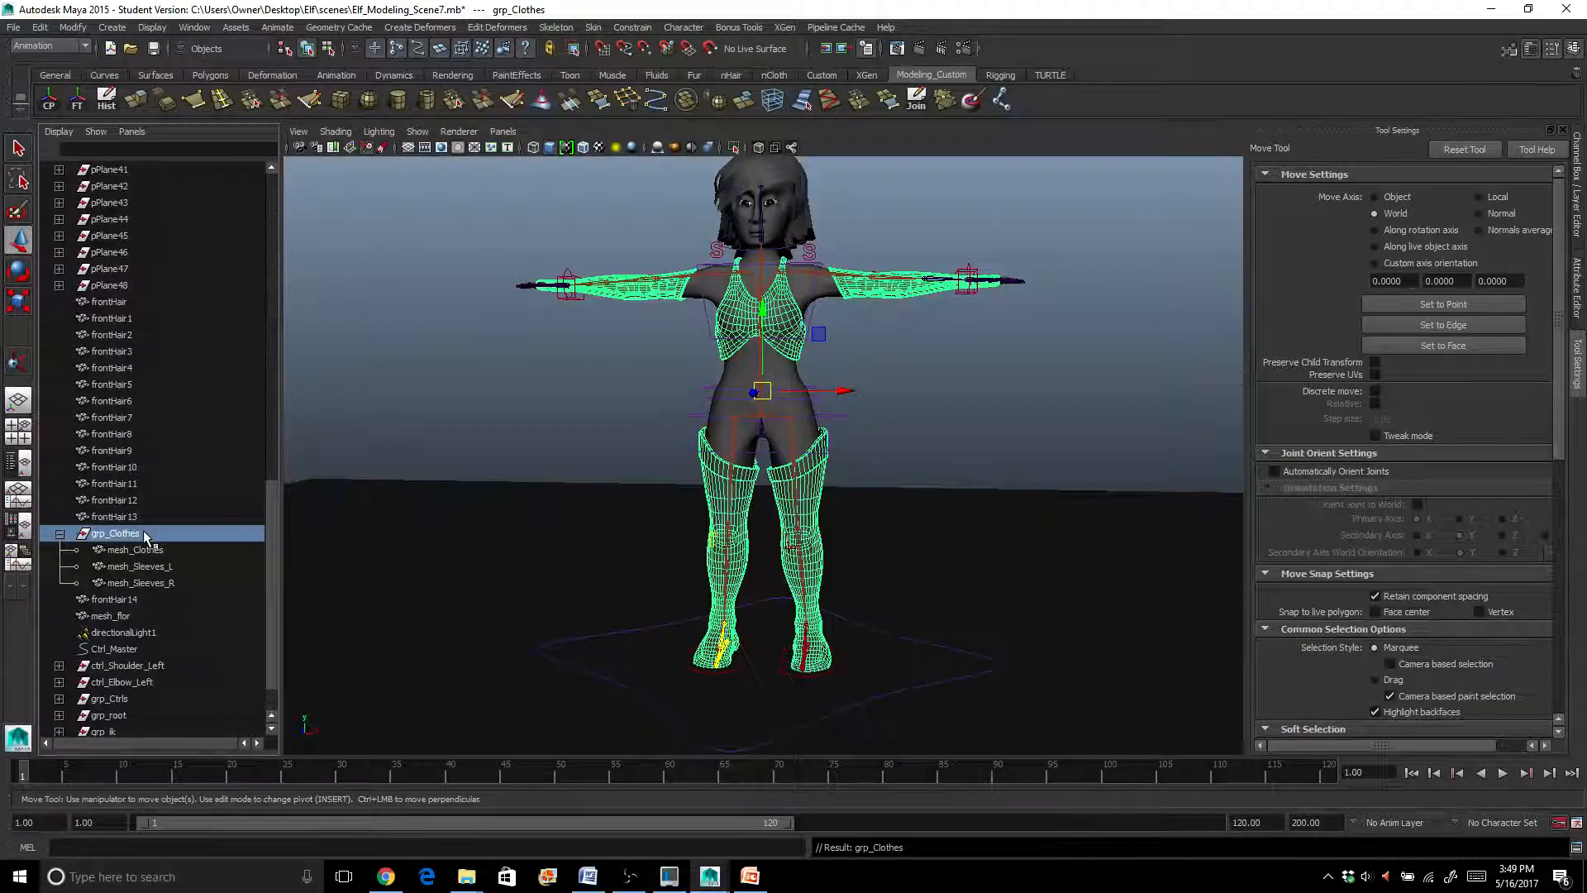
click(61, 534)
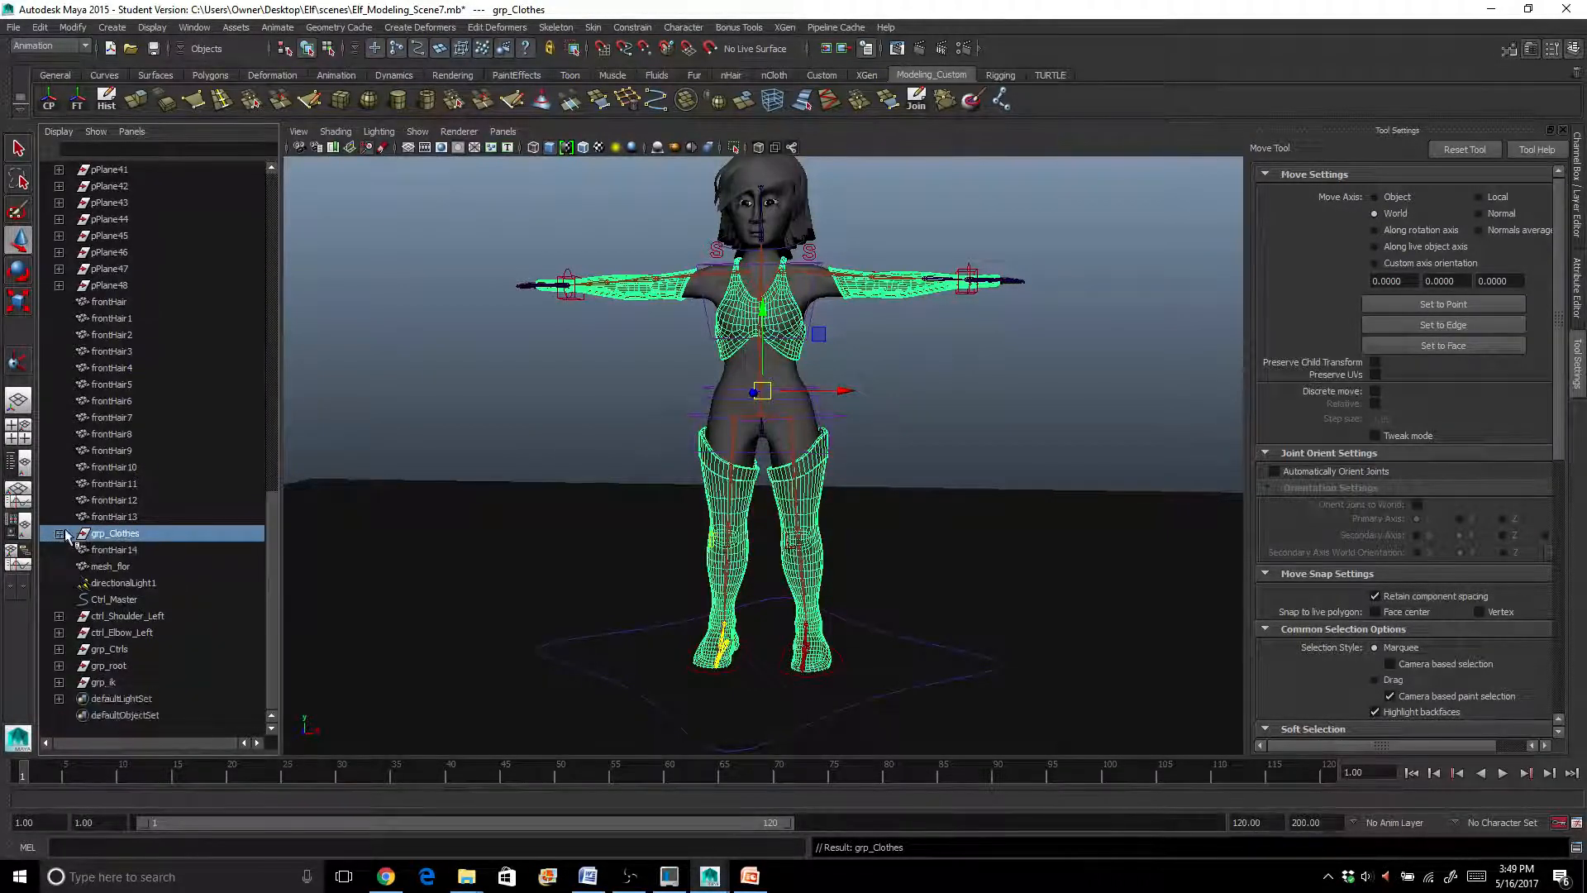
Examine which hair pieces frontHair14 and frontHair13 are on the head and look through the remaining ungrouped objects in the Outliner
click(116, 551)
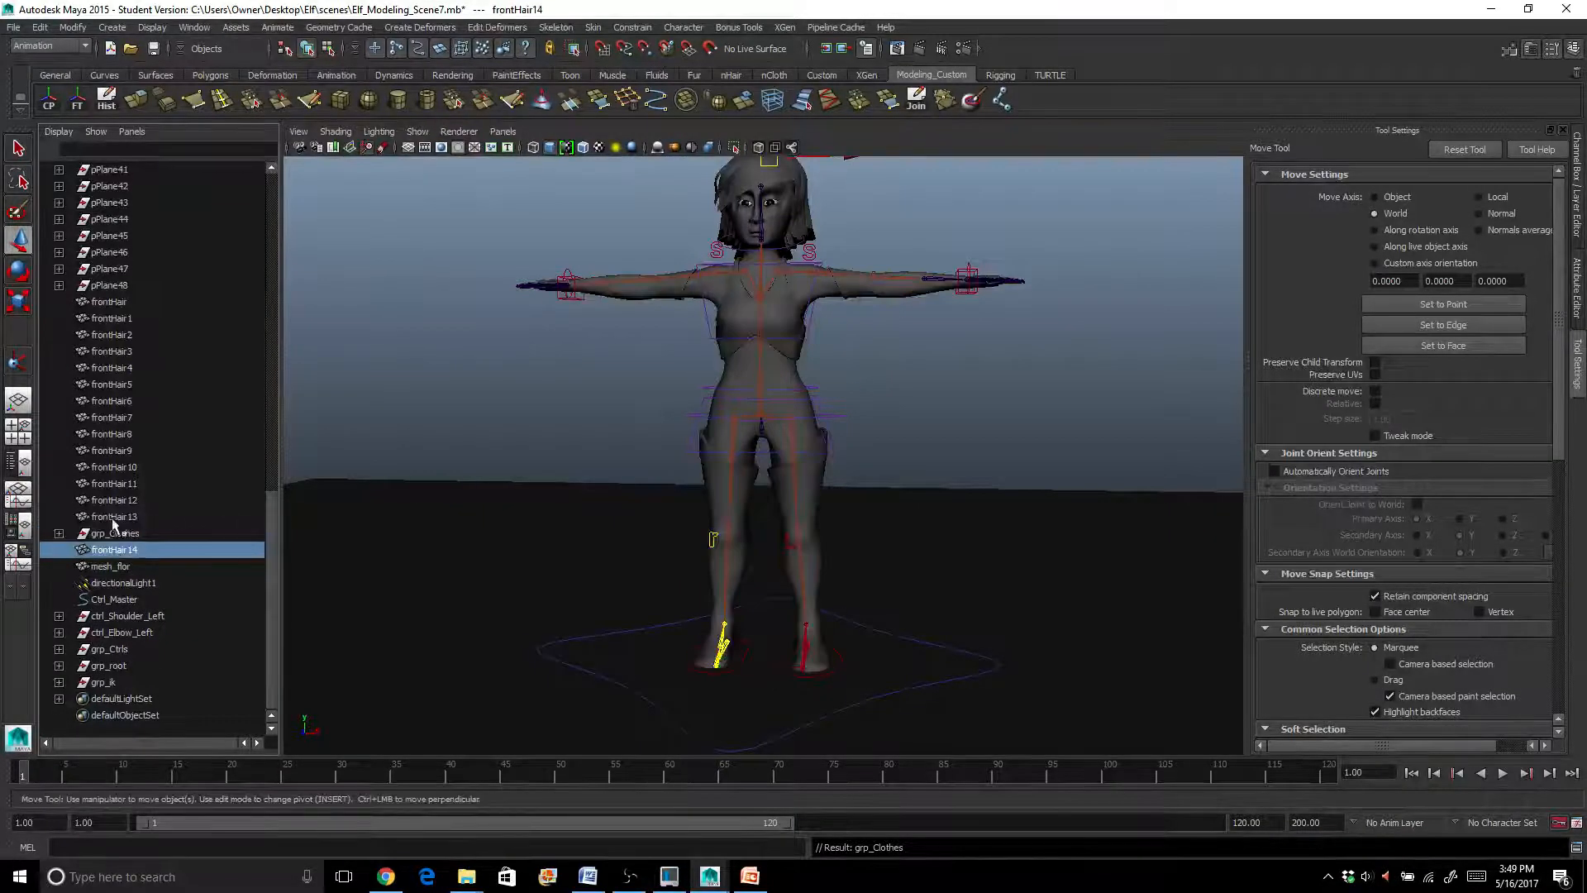
alt+middle_drag(580, 394, 606, 525)
alt+drag(603, 517, 500, 505)
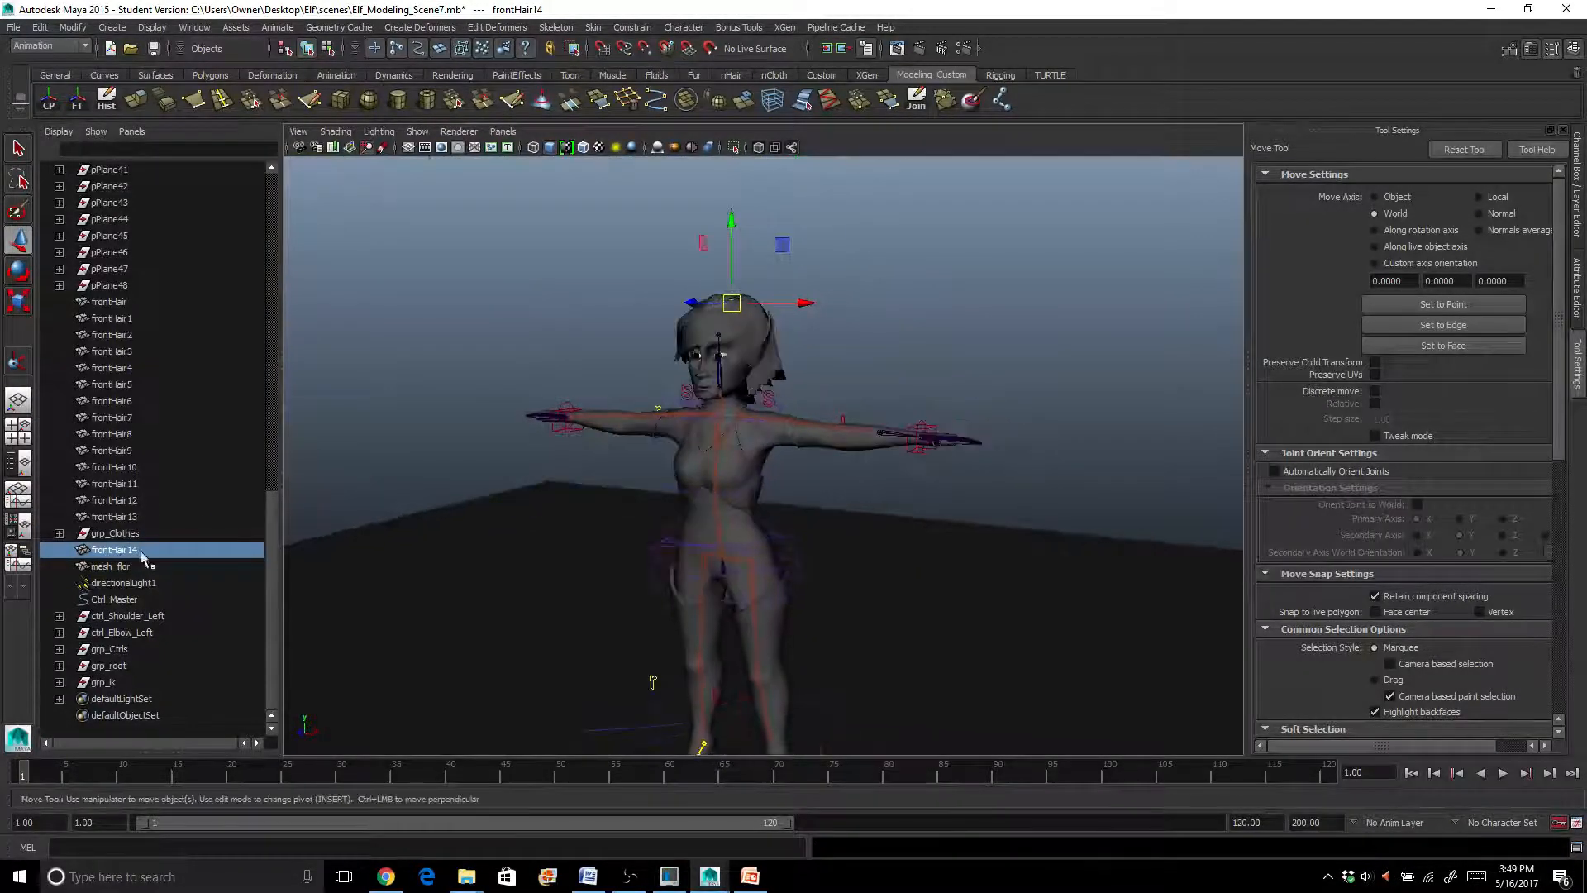
click(109, 567)
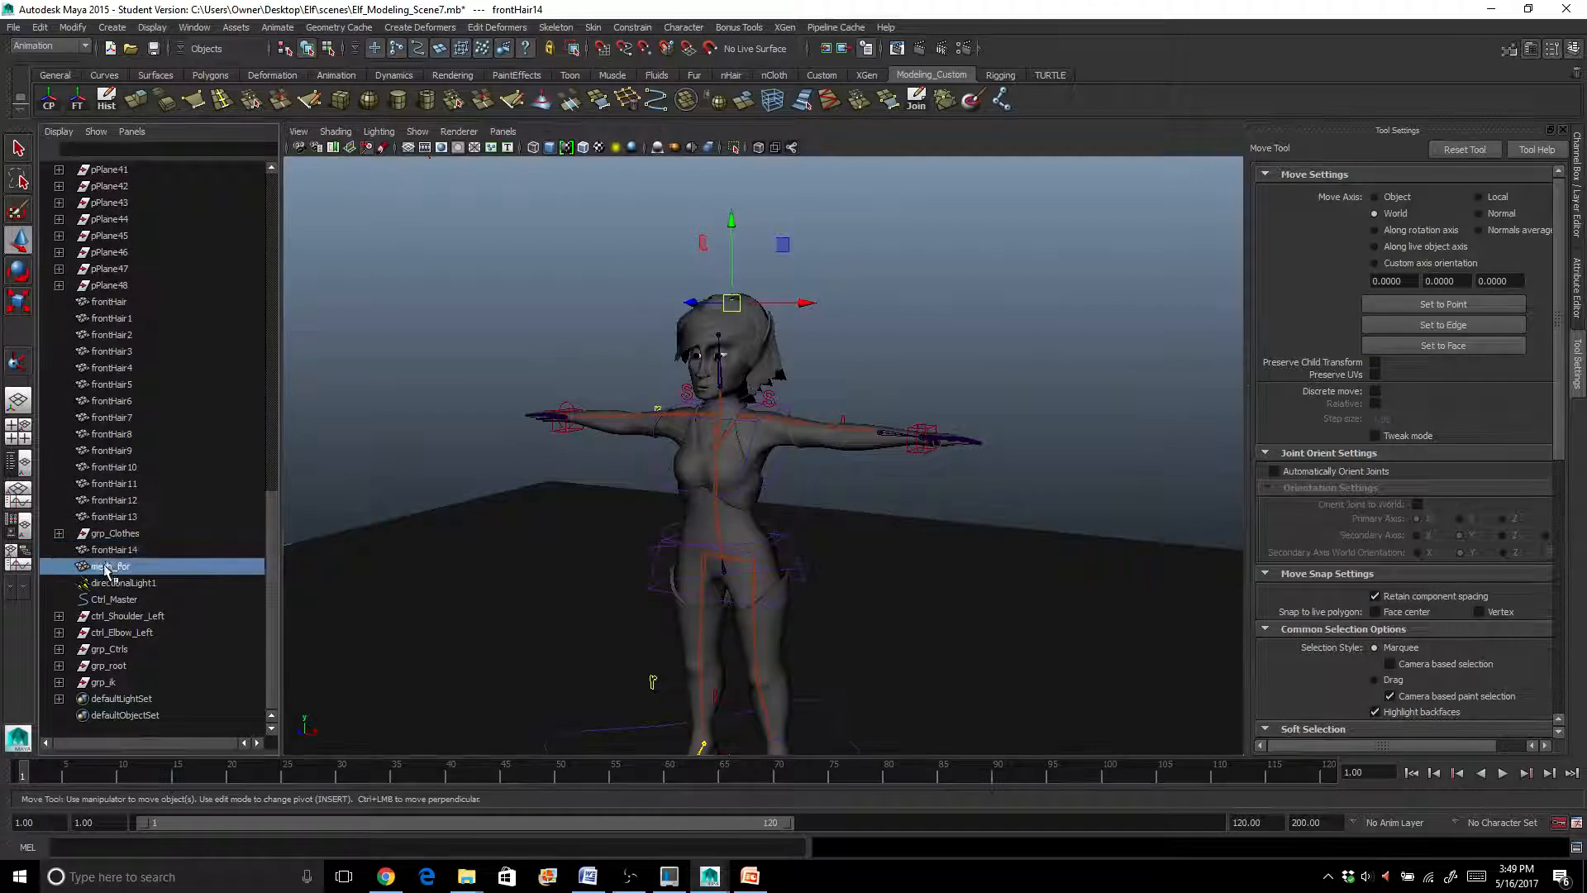
click(114, 518)
scroll(624, 326, up, 3)
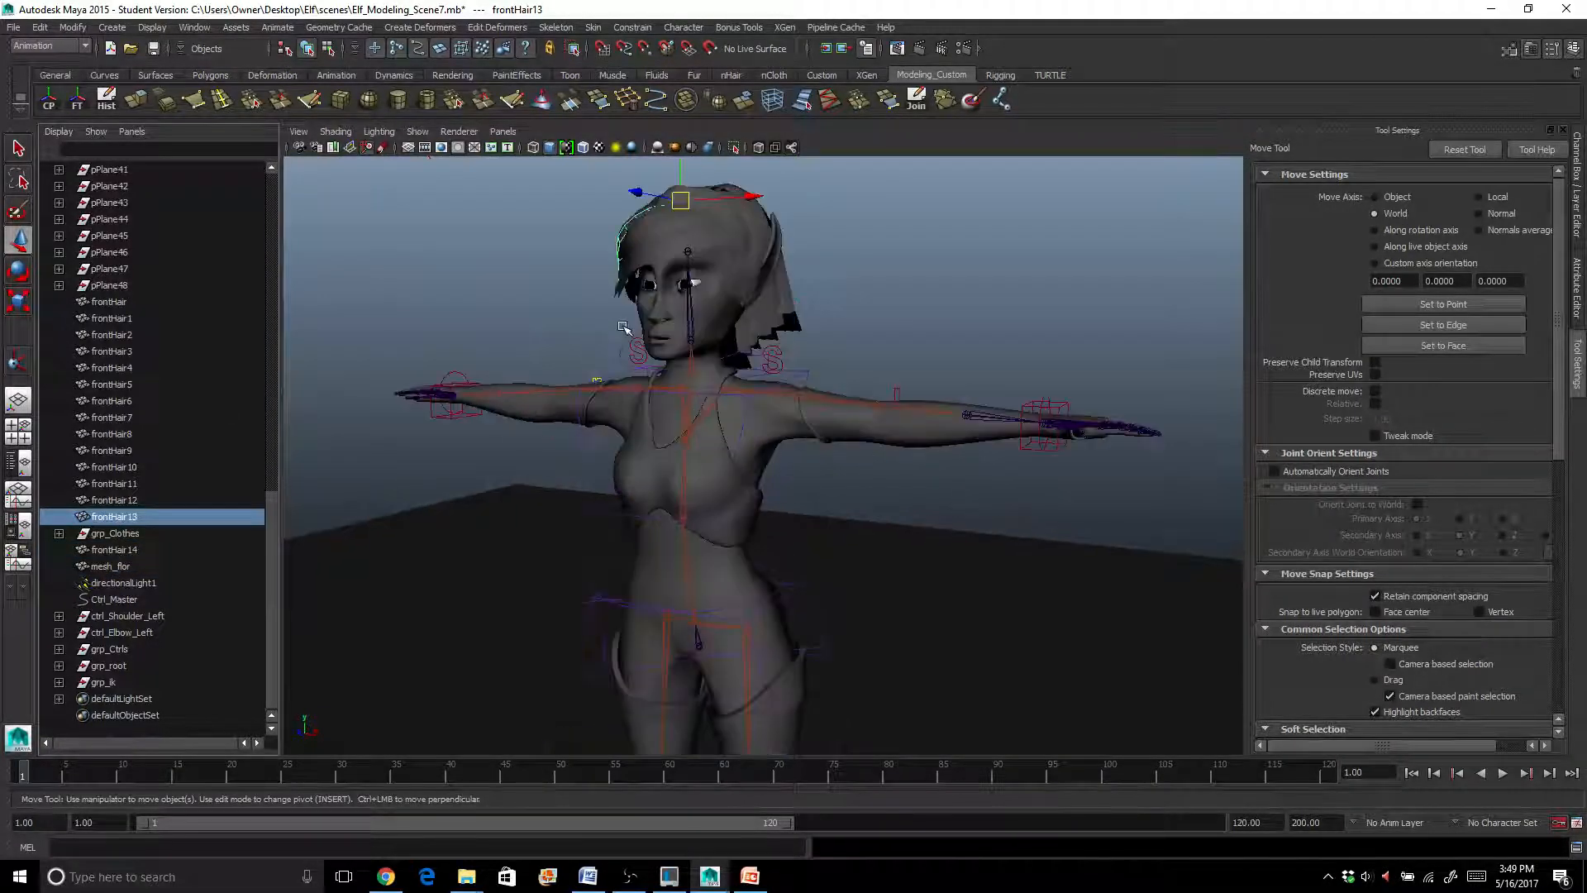
scroll(624, 327, up, 4)
scroll(697, 431, down, 2)
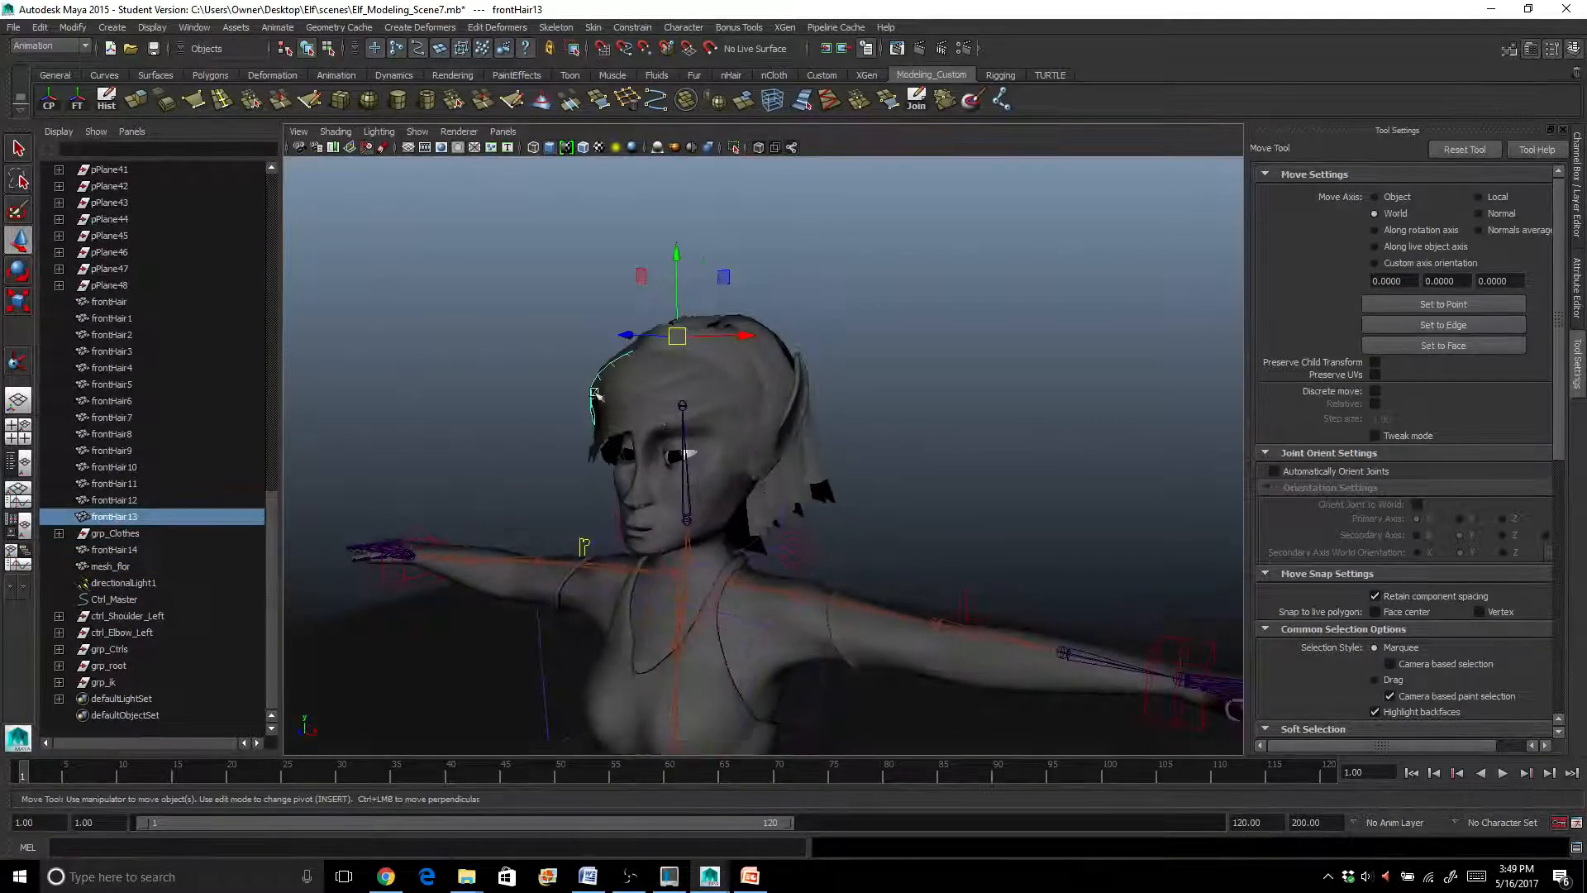
scroll(227, 289, up, 15)
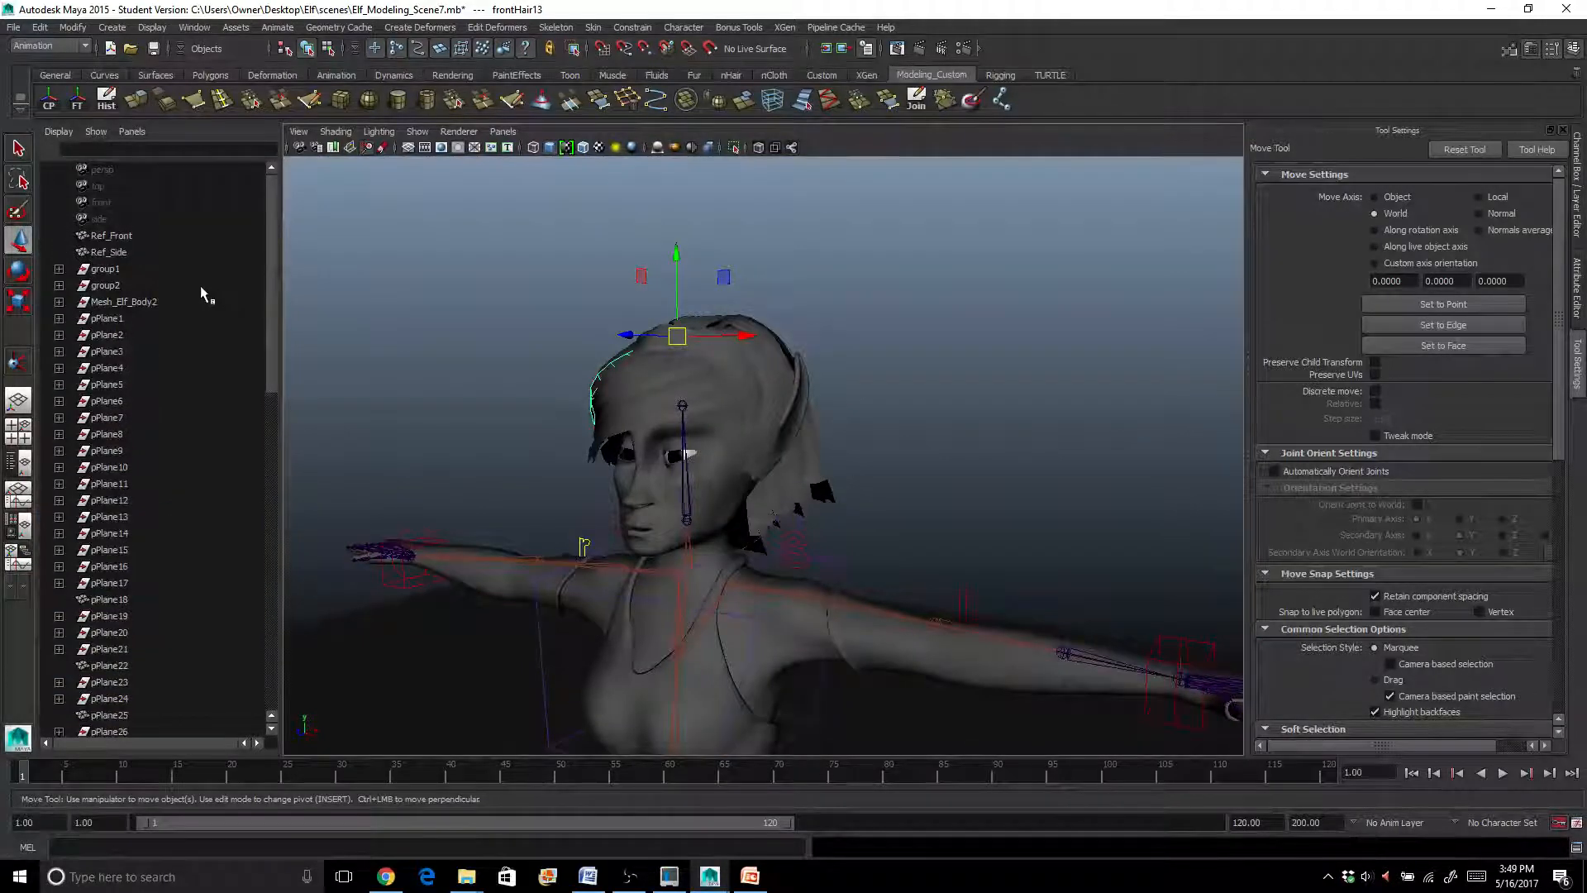
scroll(200, 285, down, 2)
scroll(200, 285, up, 2)
scroll(200, 285, down, 13)
scroll(192, 606, down, 4)
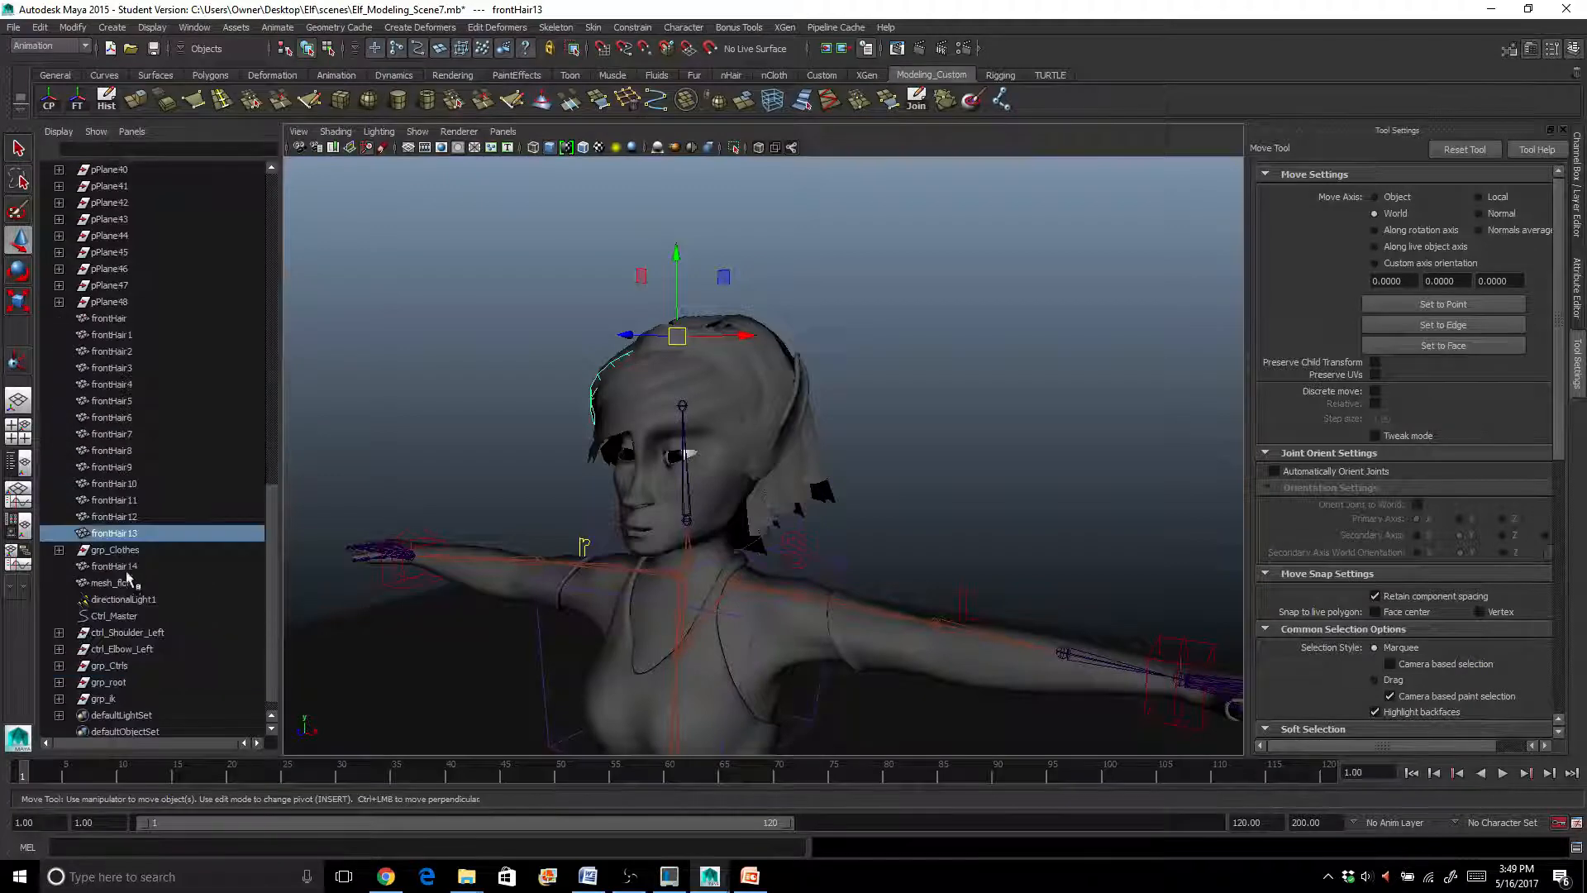
Try selecting the whole Outliner range from frontHair14 up to group1, inspect it on the elf's head, and clear the selection
click(116, 566)
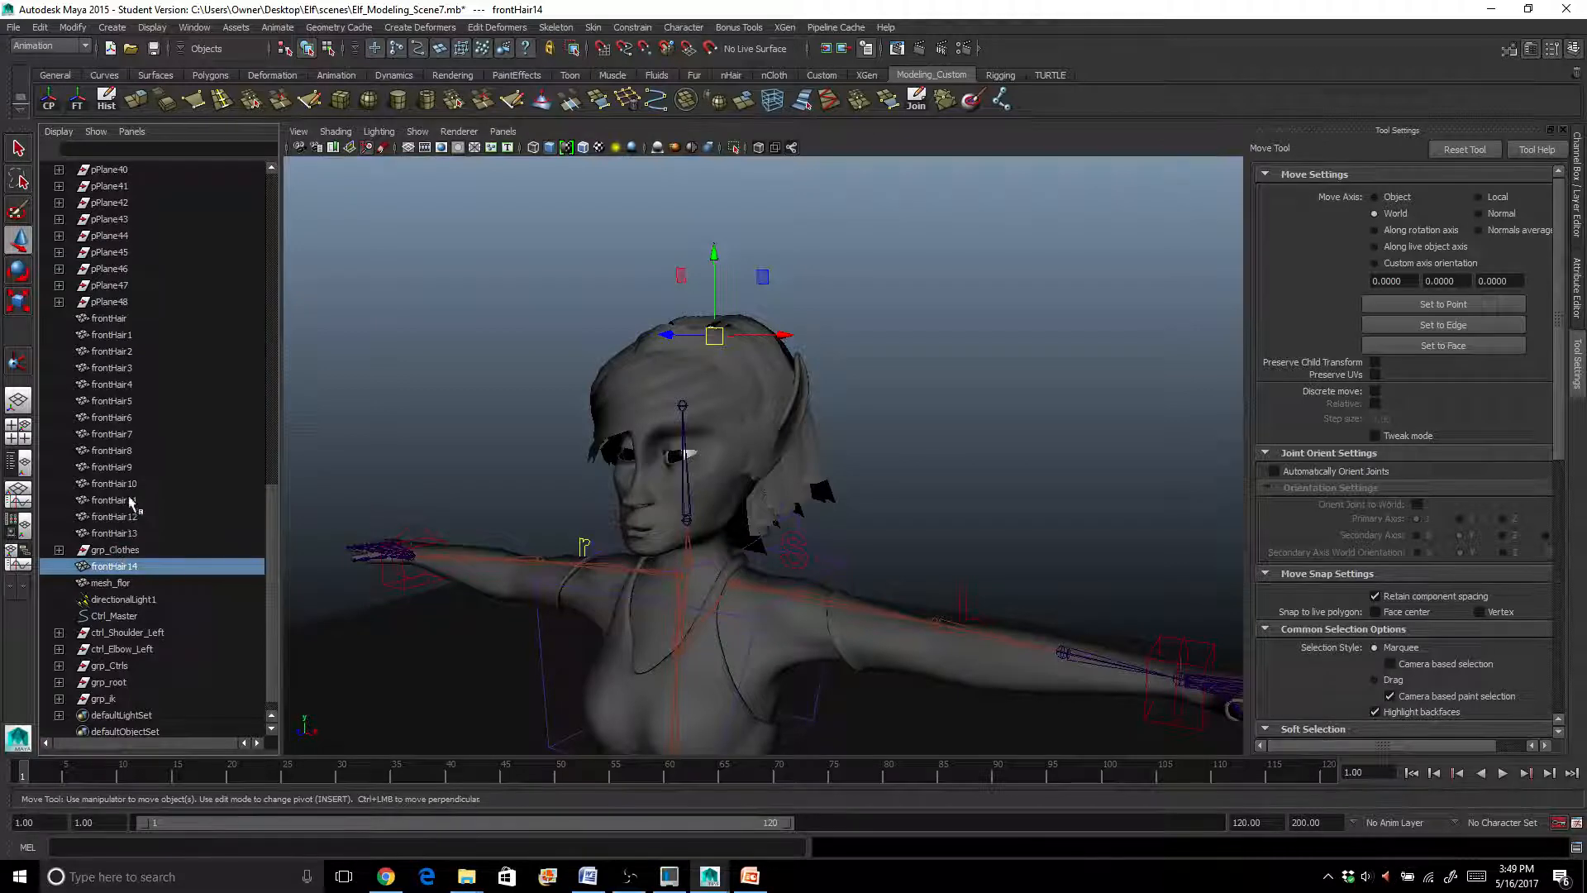
scroll(130, 502, up, 15)
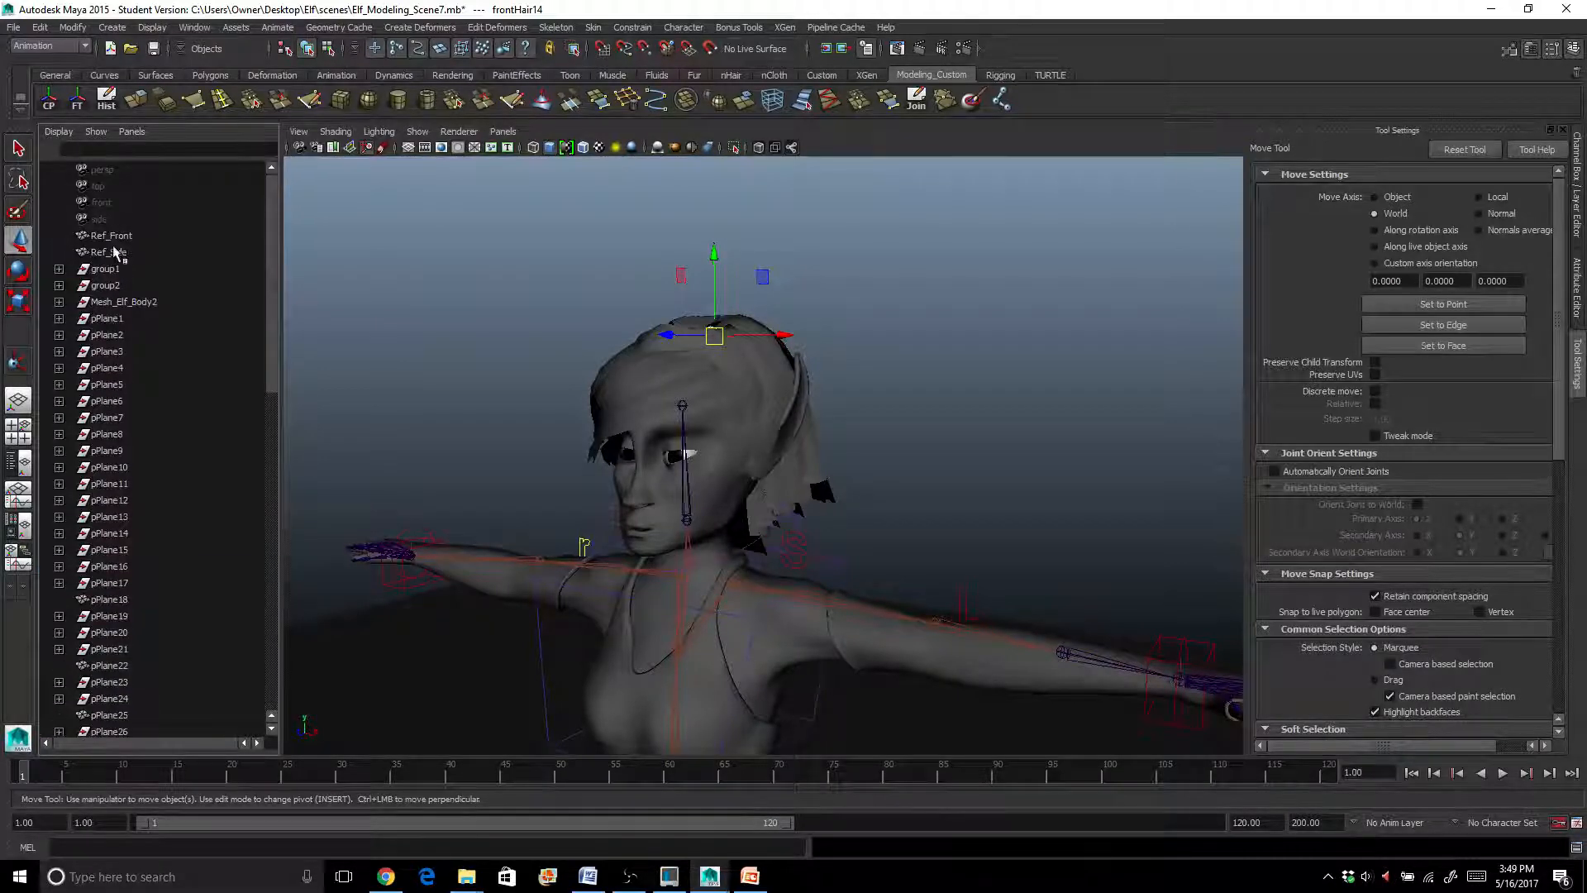
shift+click(114, 270)
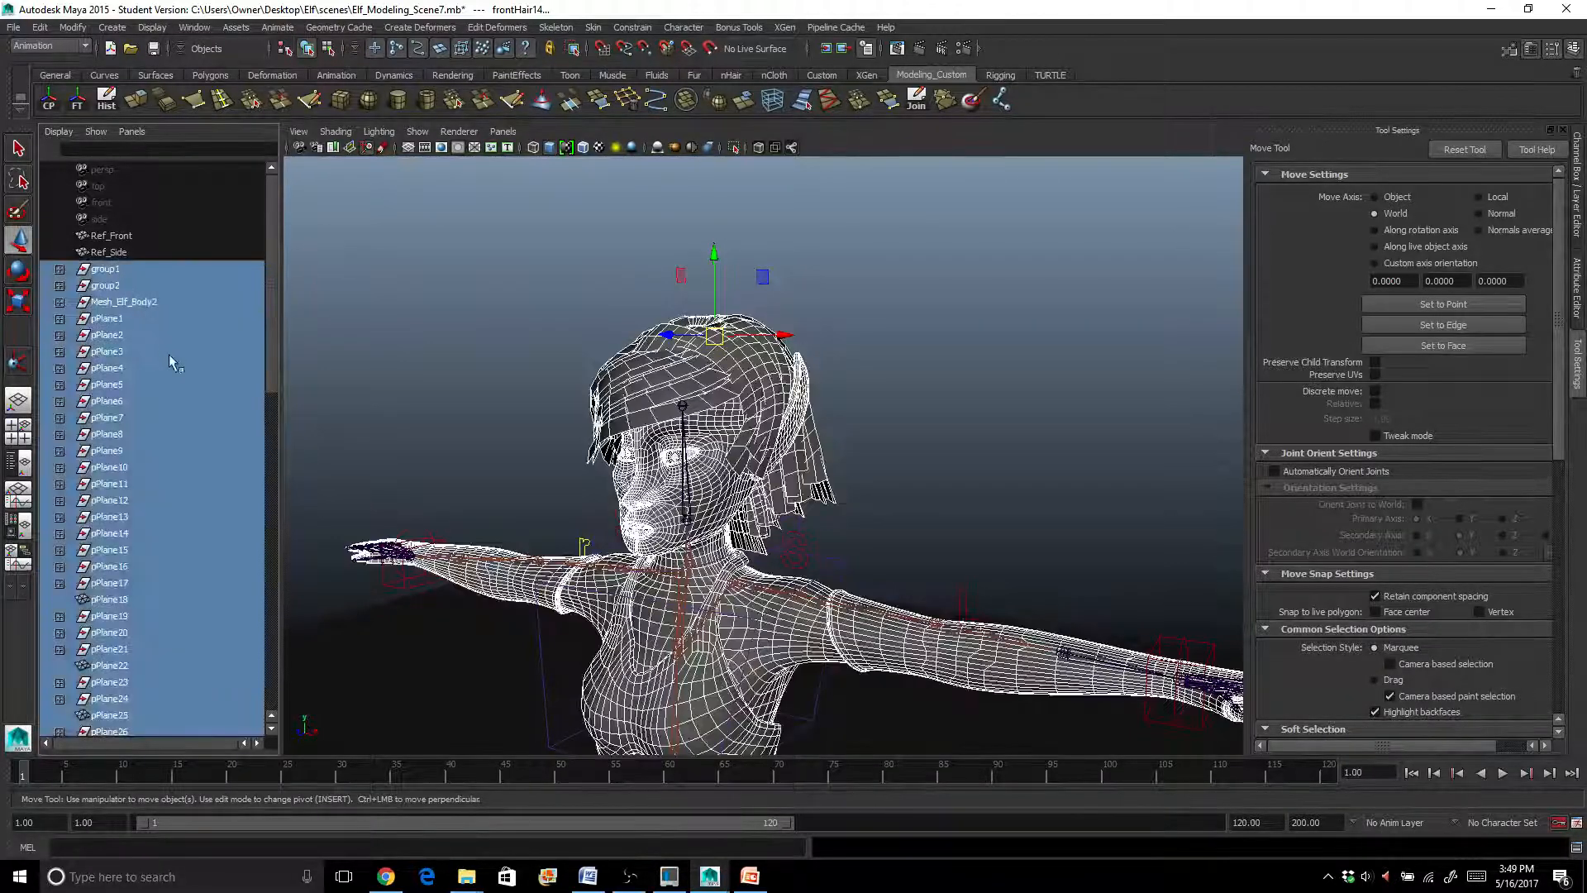
scroll(130, 451, down, 15)
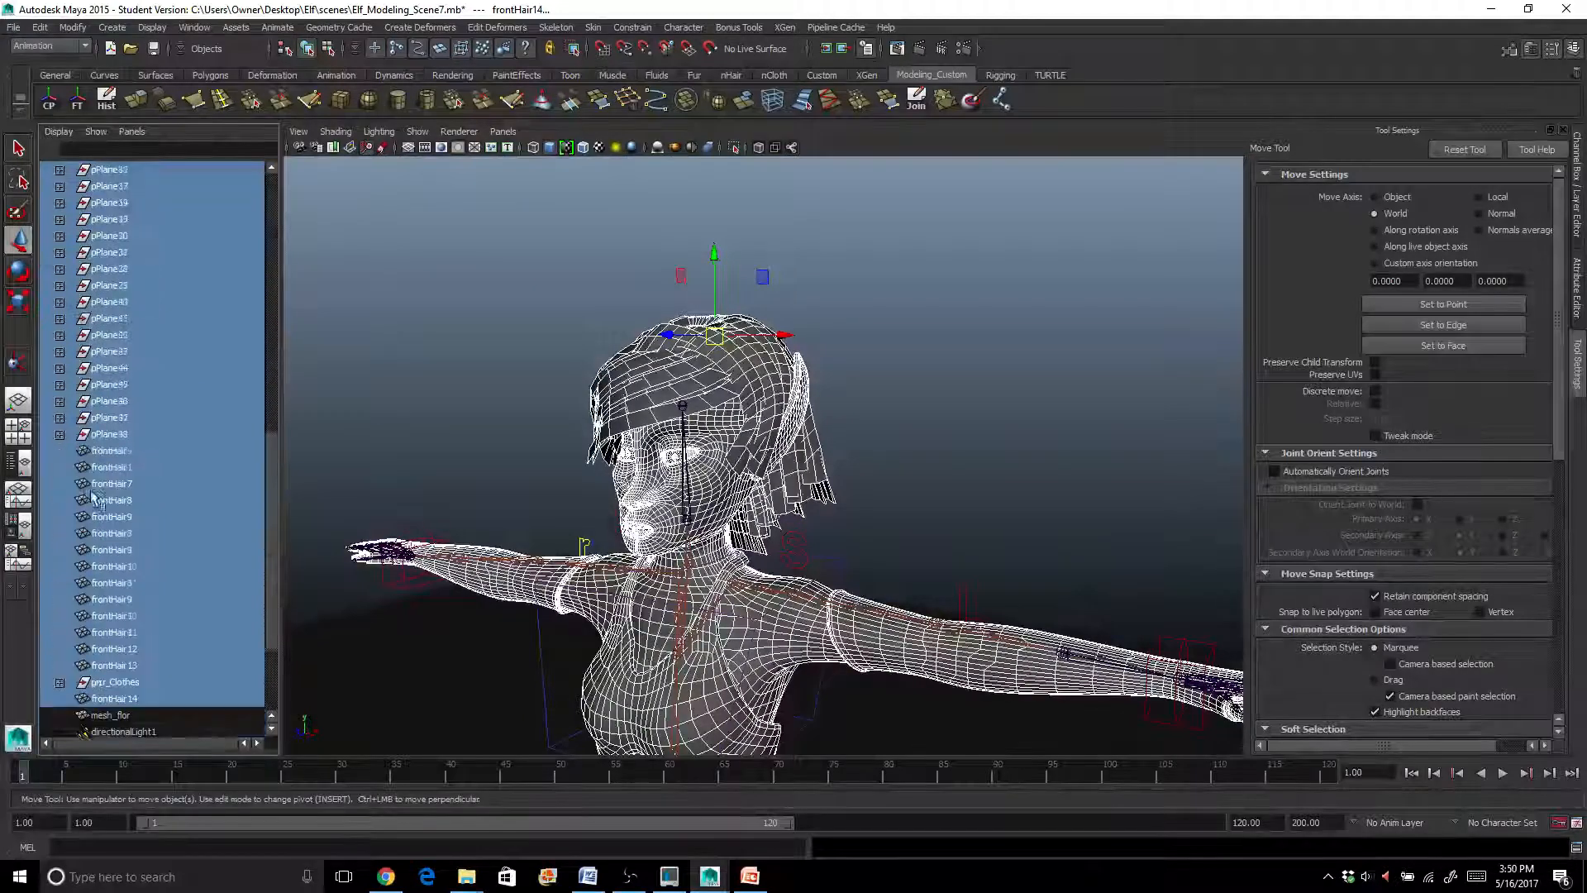
scroll(475, 595, down, 2)
scroll(501, 595, up, 10)
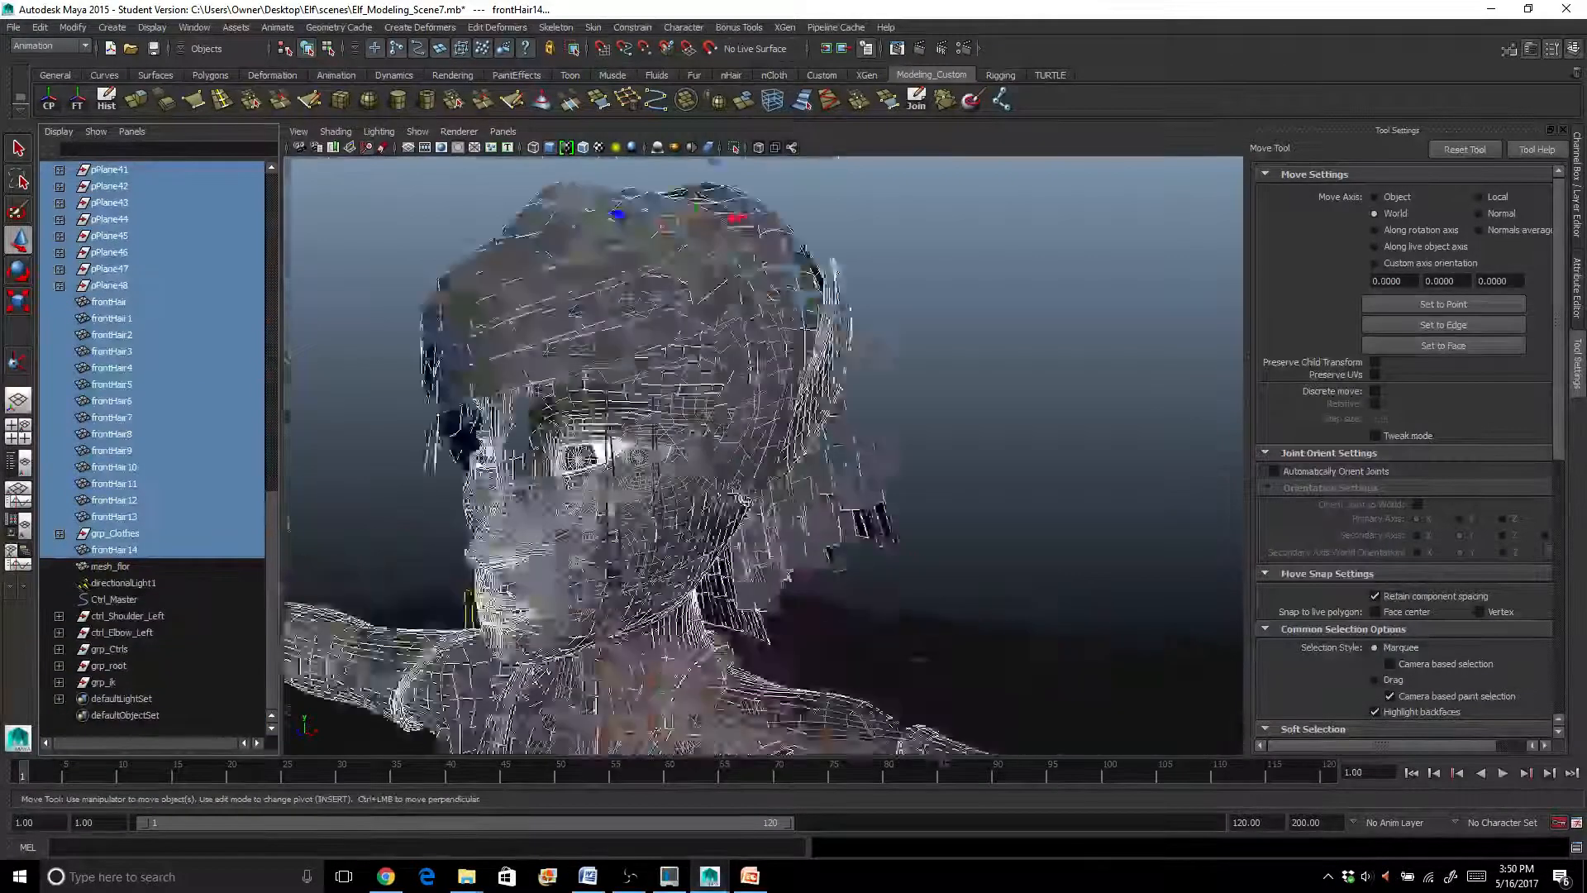
alt+middle_drag(496, 574, 617, 522)
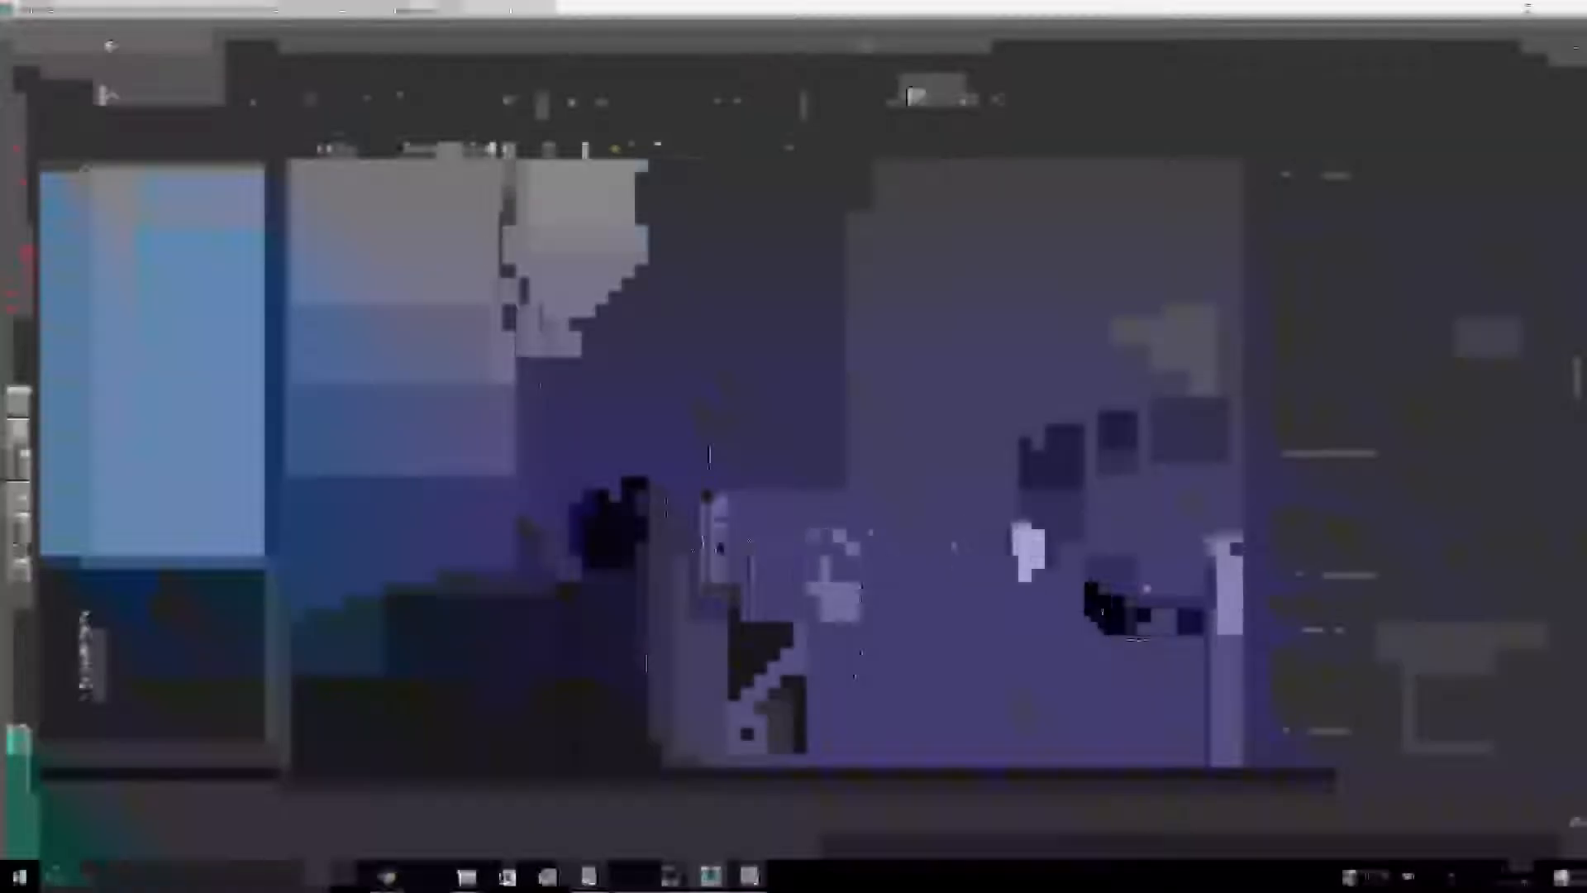
alt+drag(678, 517, 709, 512)
scroll(709, 513, down, 4)
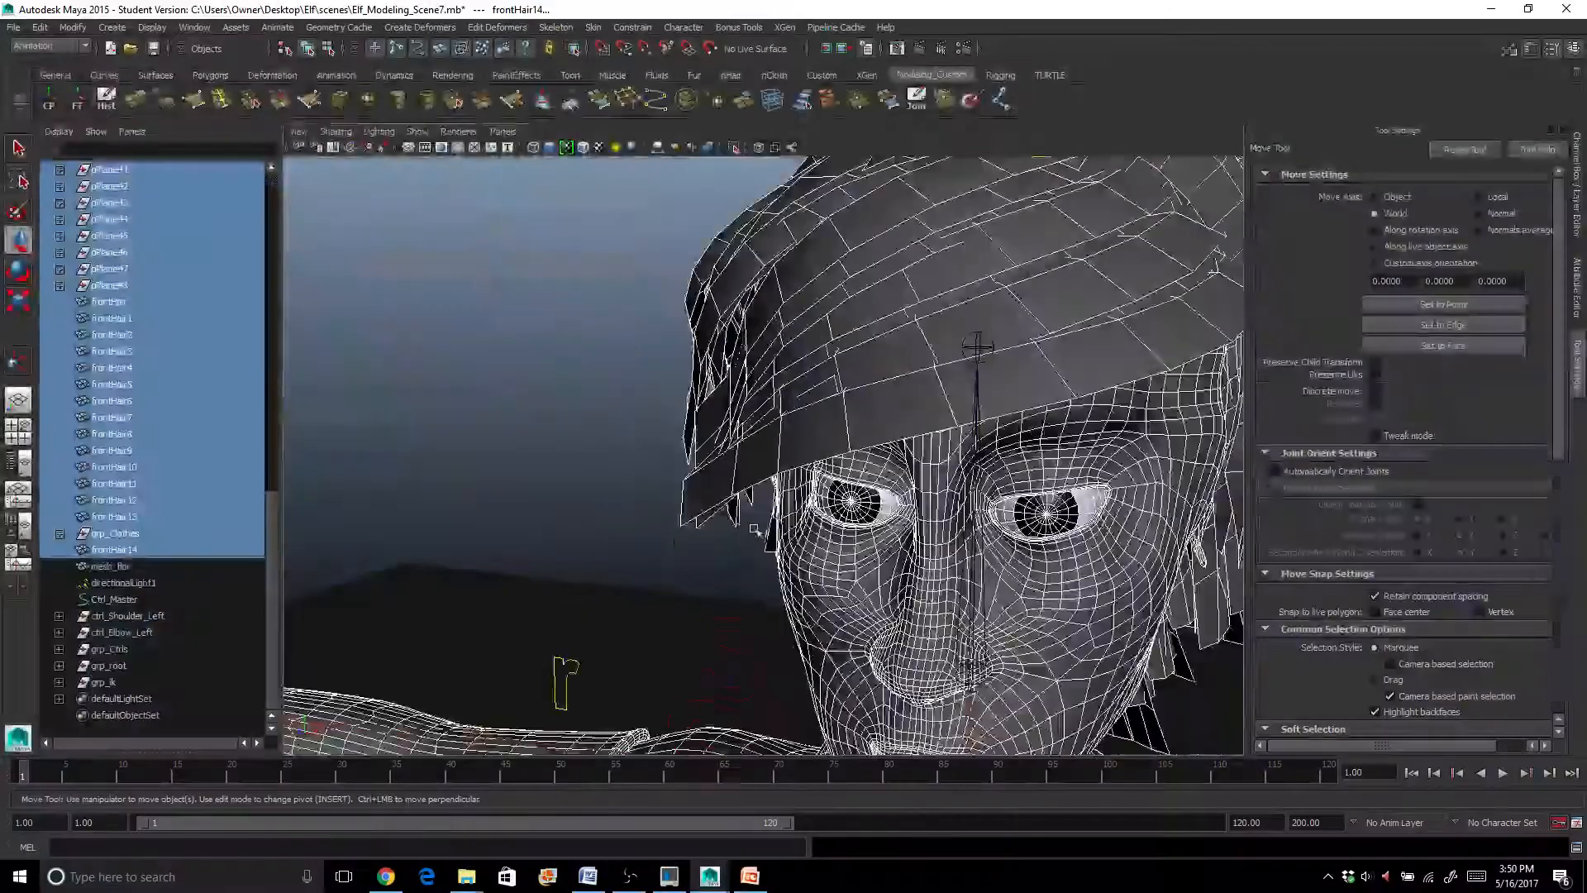
alt+middle_drag(709, 512, 604, 500)
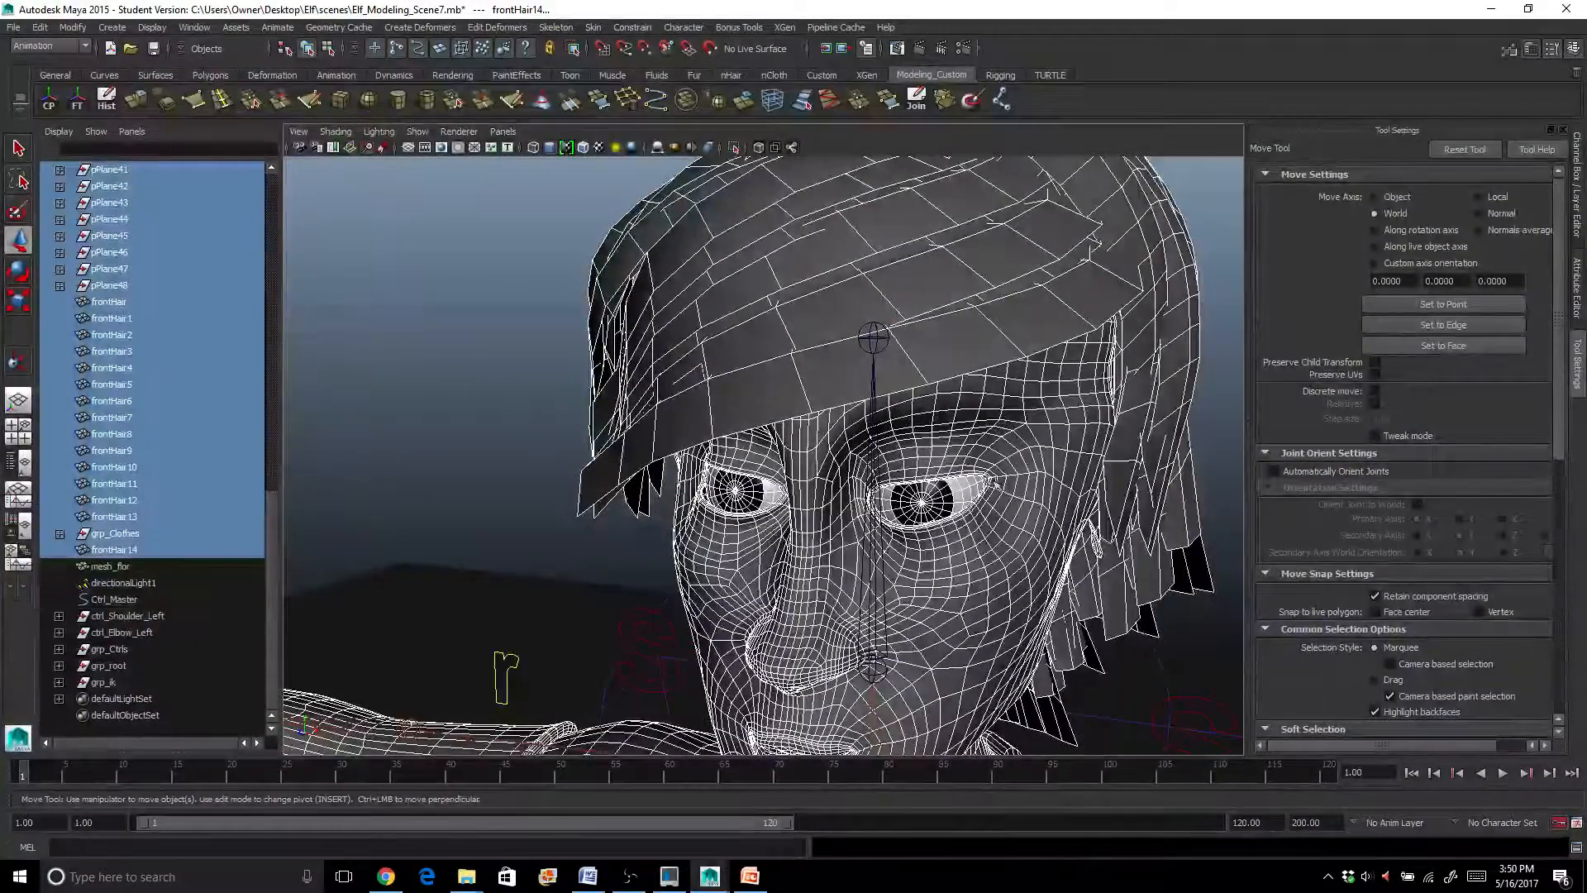
alt+drag(960, 578, 934, 557)
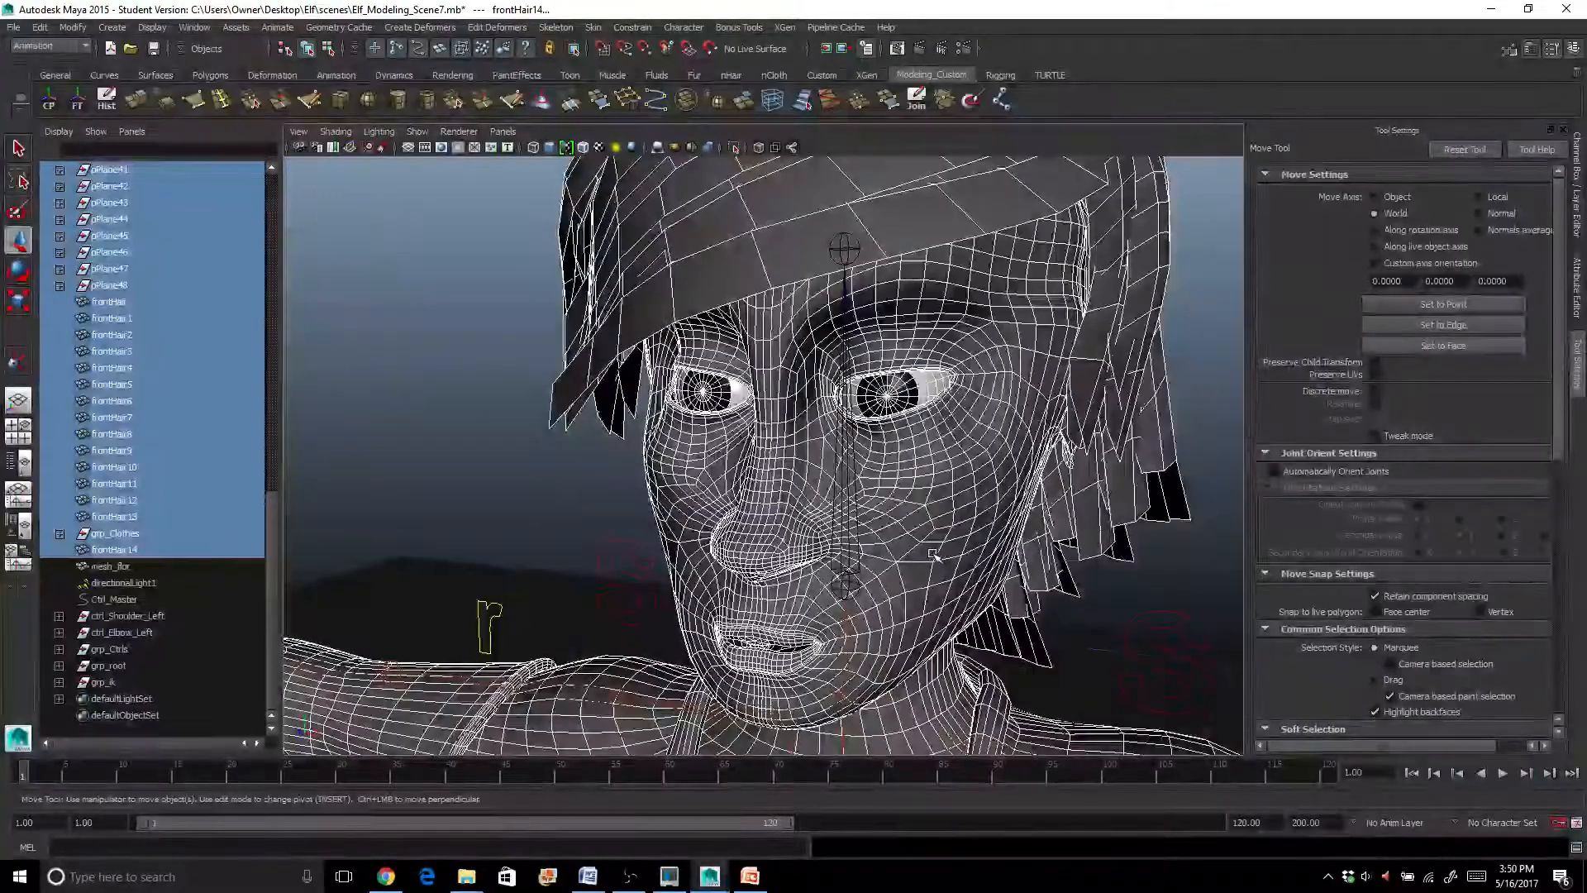
scroll(934, 556, down, 5)
click(626, 400)
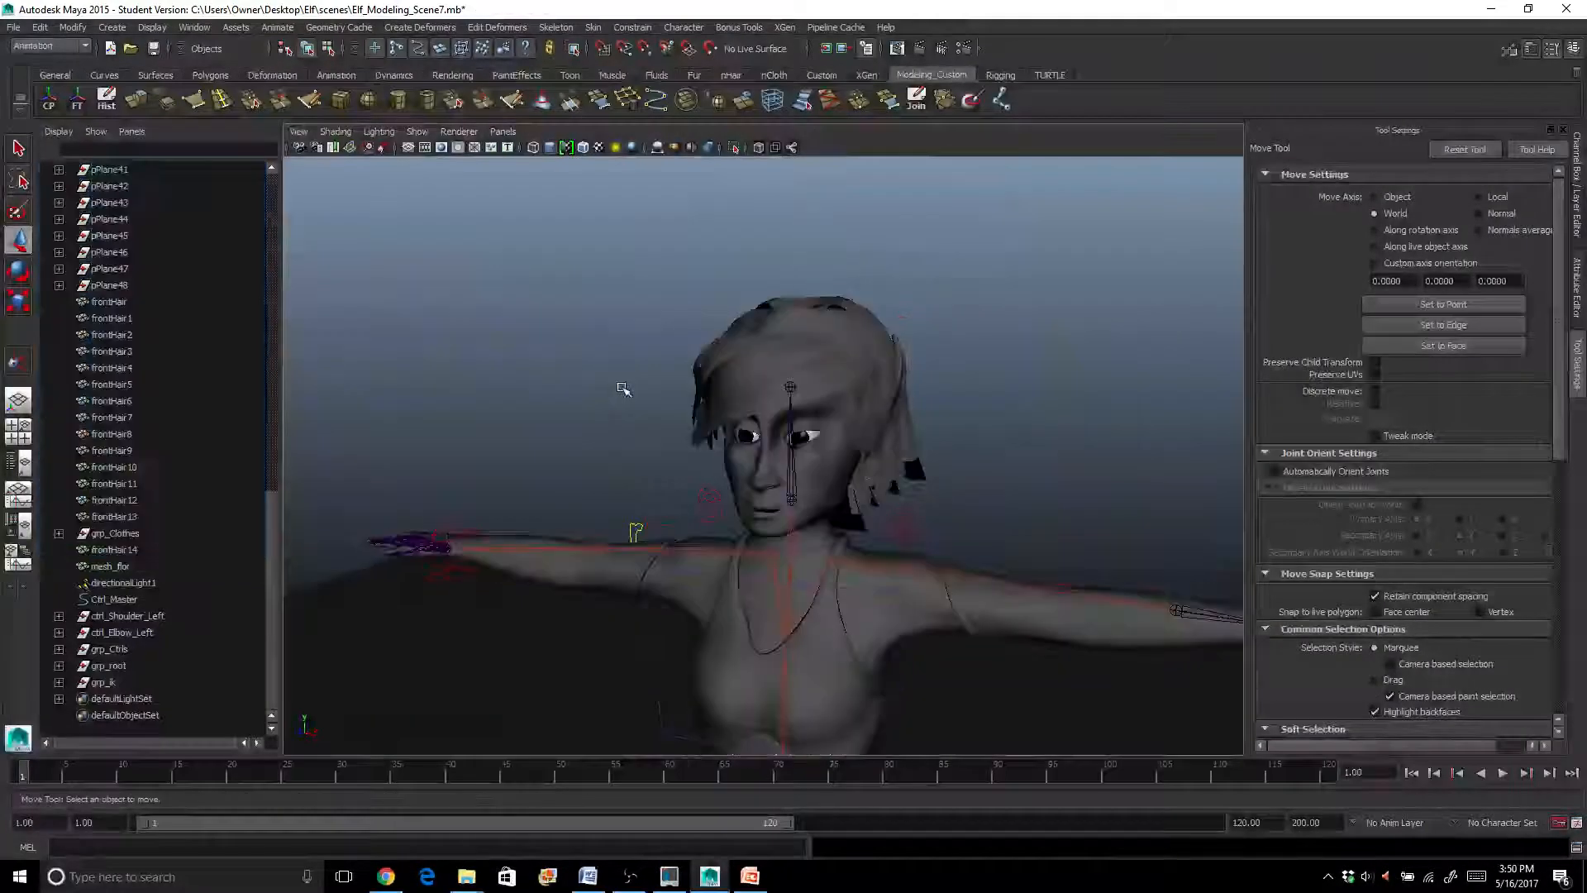
Try to box-select the hair in the viewport, taking the body mesh and grp_Ctrls out of the selection, and clear it
scroll(627, 393, up, 4)
scroll(653, 414, up, 3)
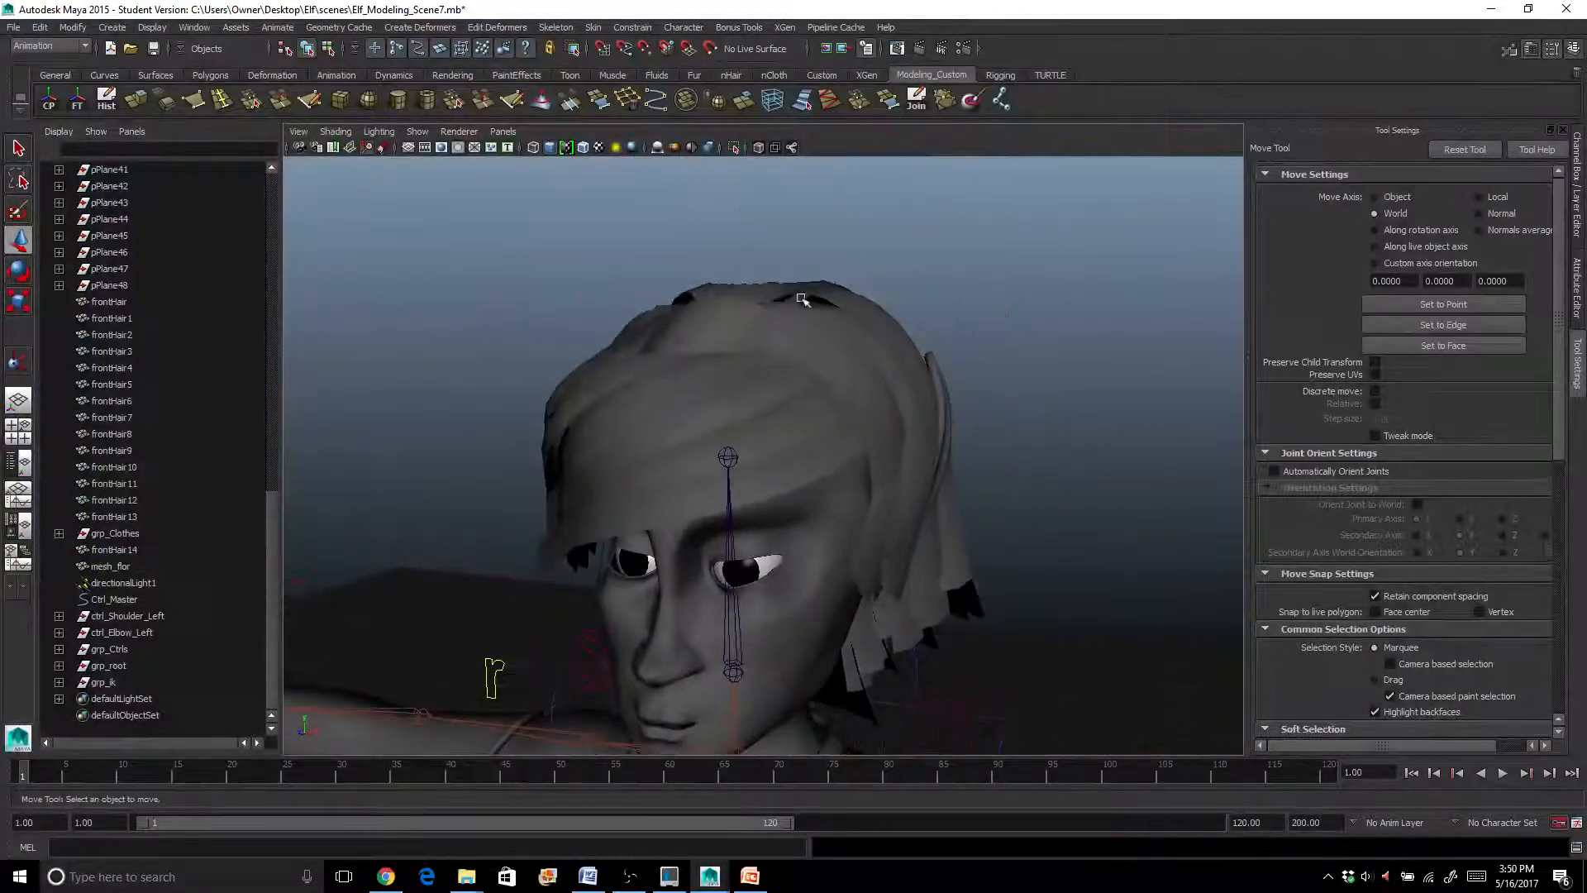
alt+drag(802, 299, 817, 285)
drag(842, 204, 998, 636)
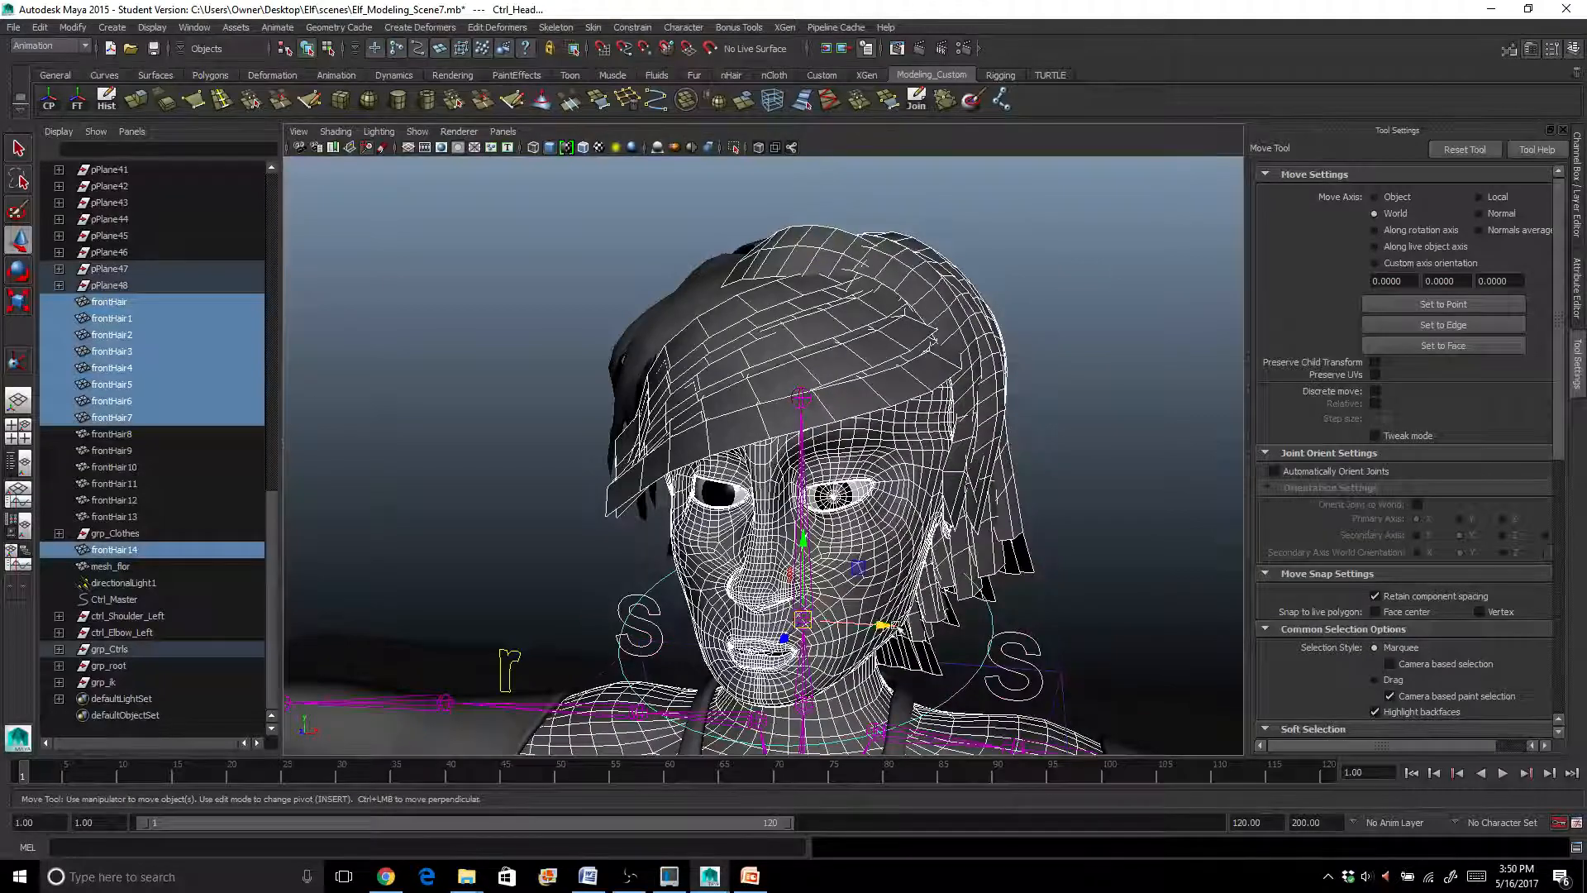
alt+middle_drag(898, 647, 860, 568)
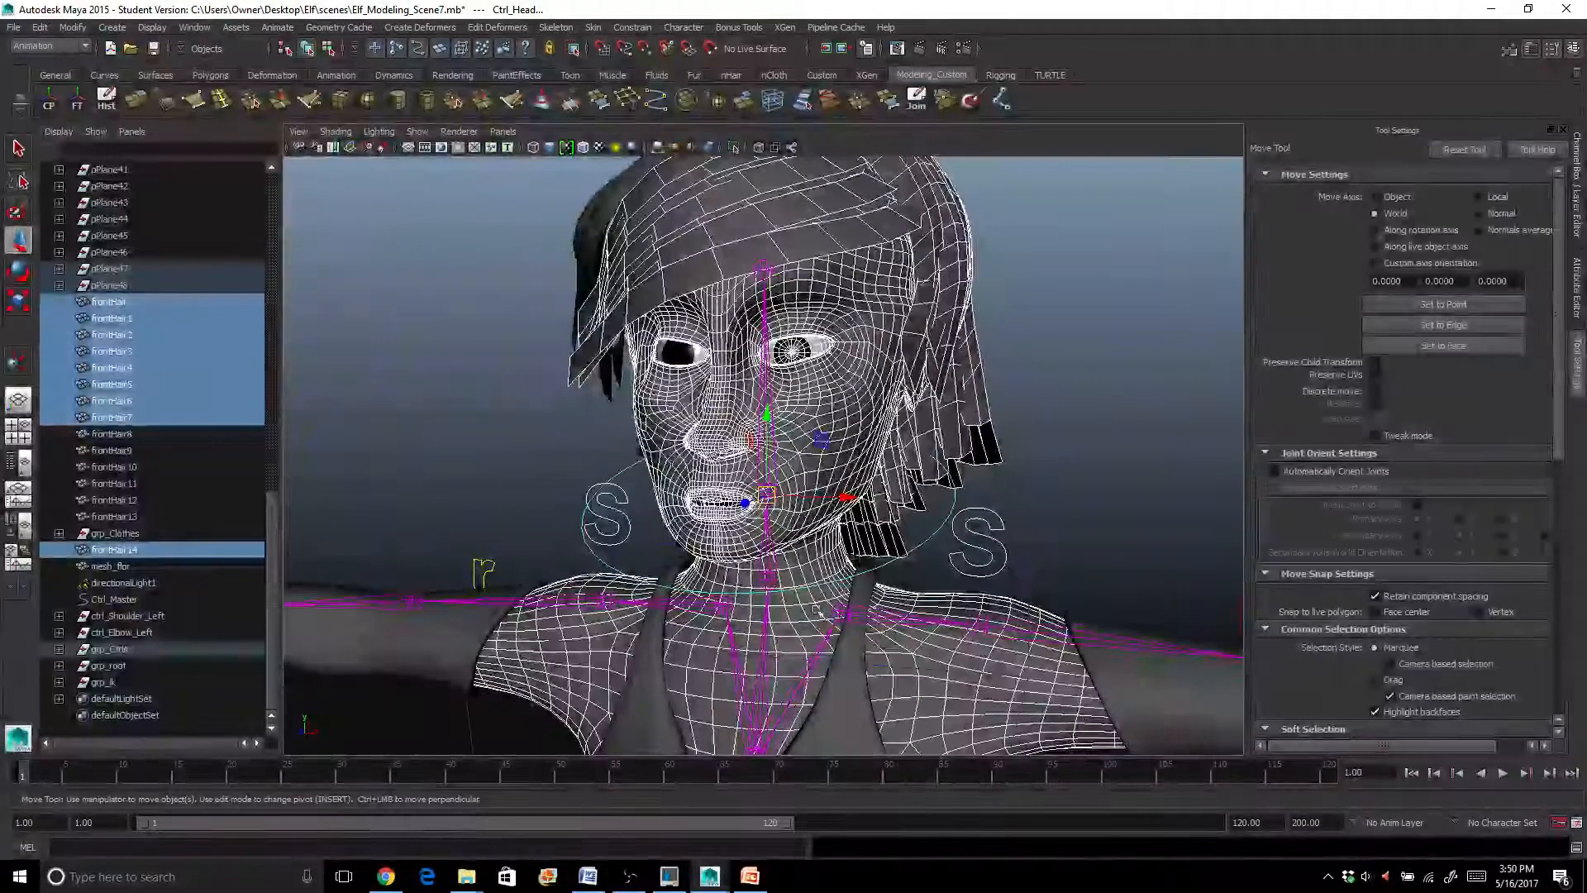
ctrl+click(878, 659)
ctrl+drag(565, 477, 612, 507)
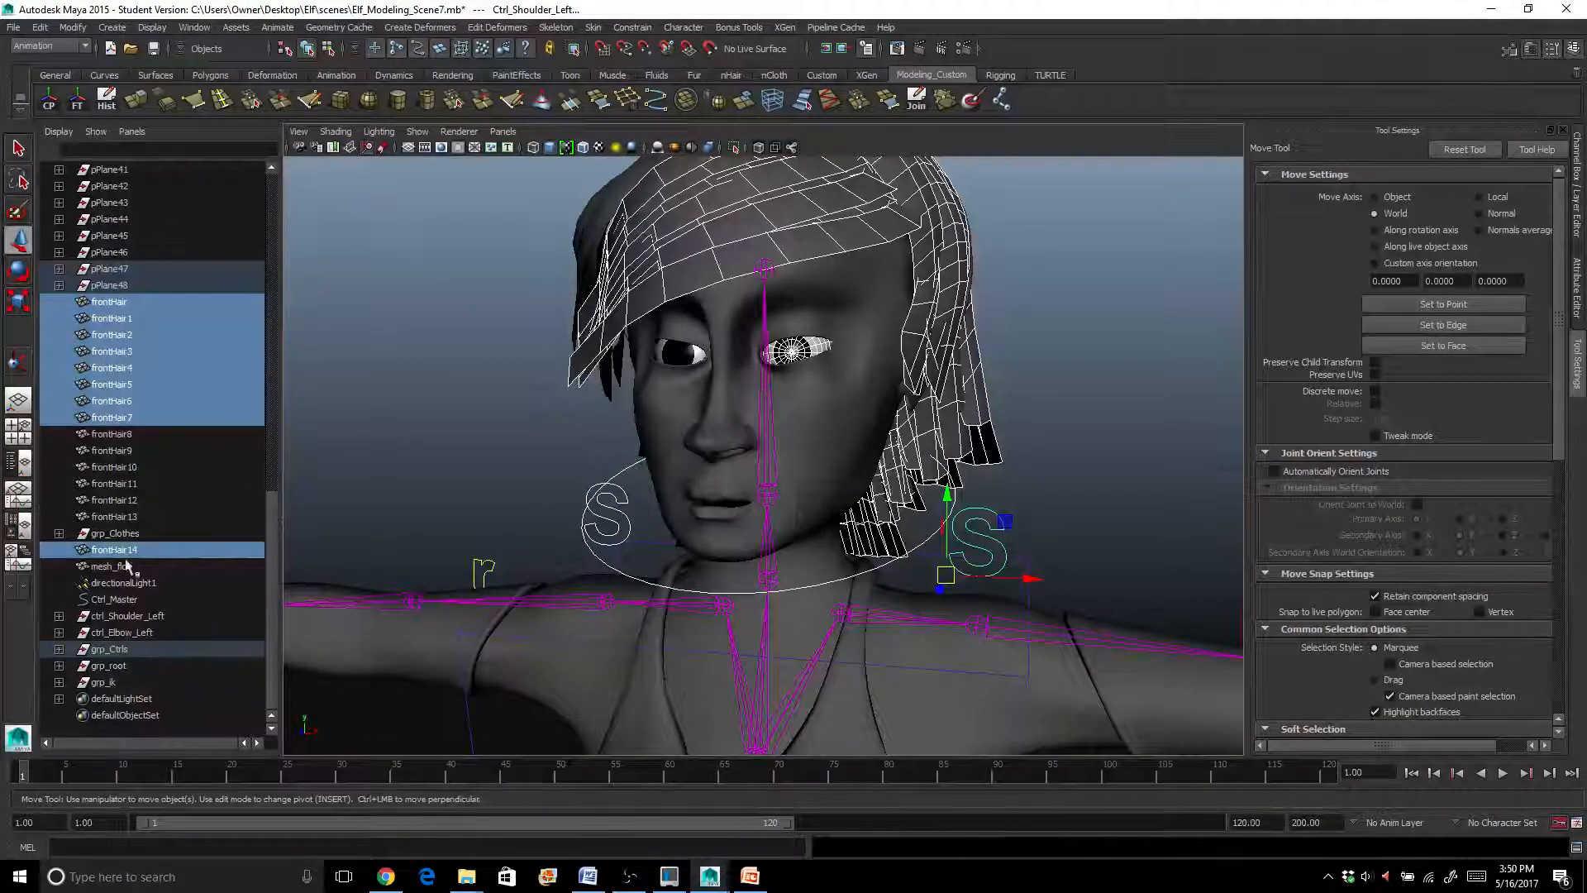
ctrl+click(122, 650)
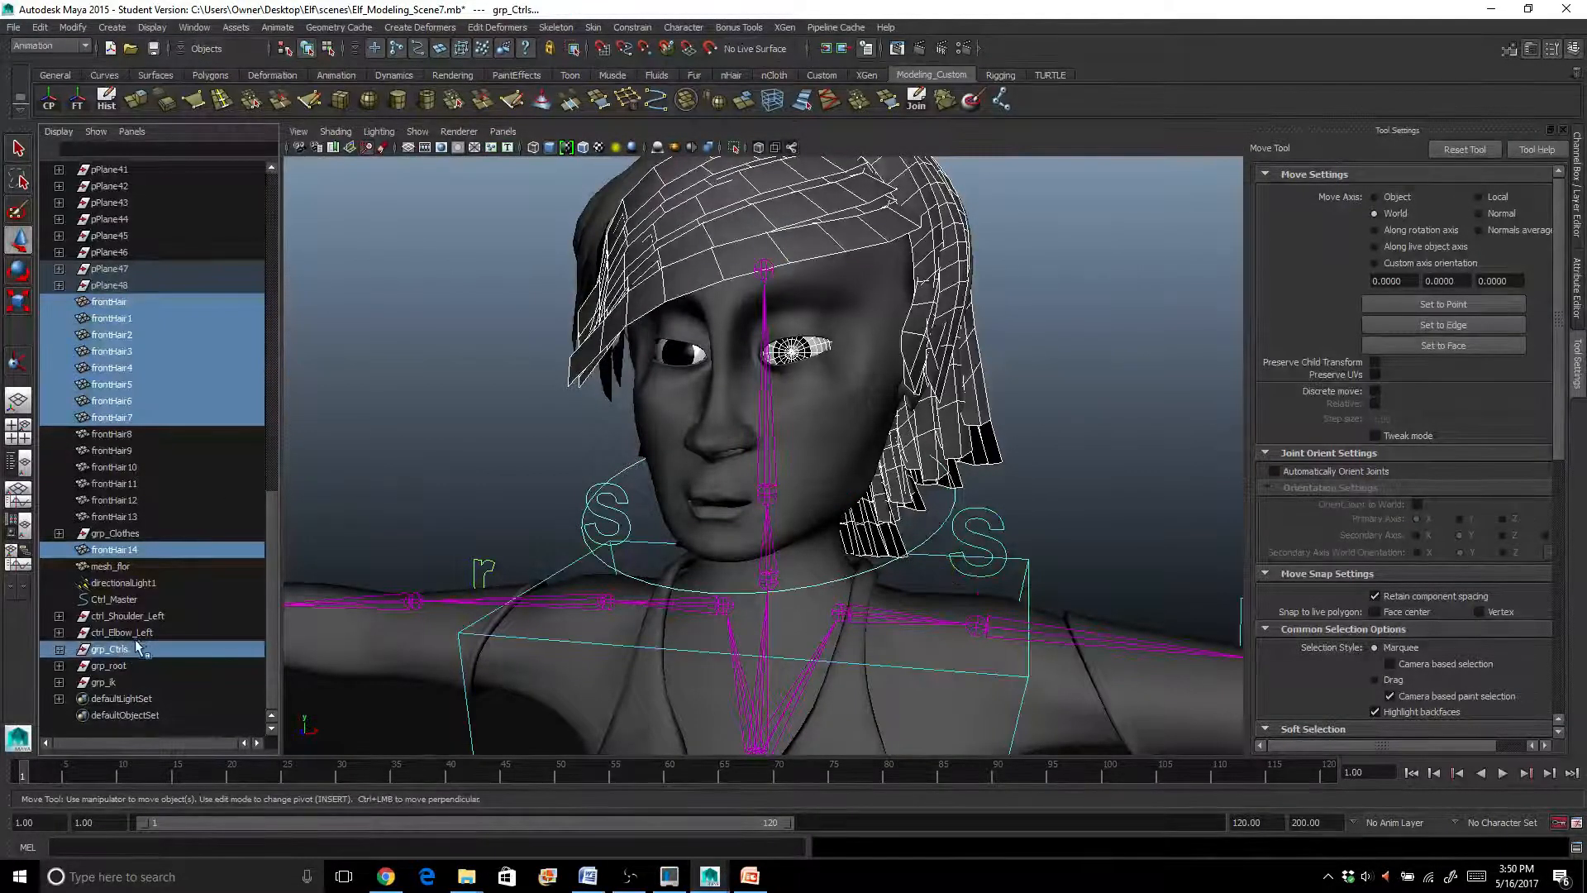
ctrl+click(134, 650)
shift+click(122, 650)
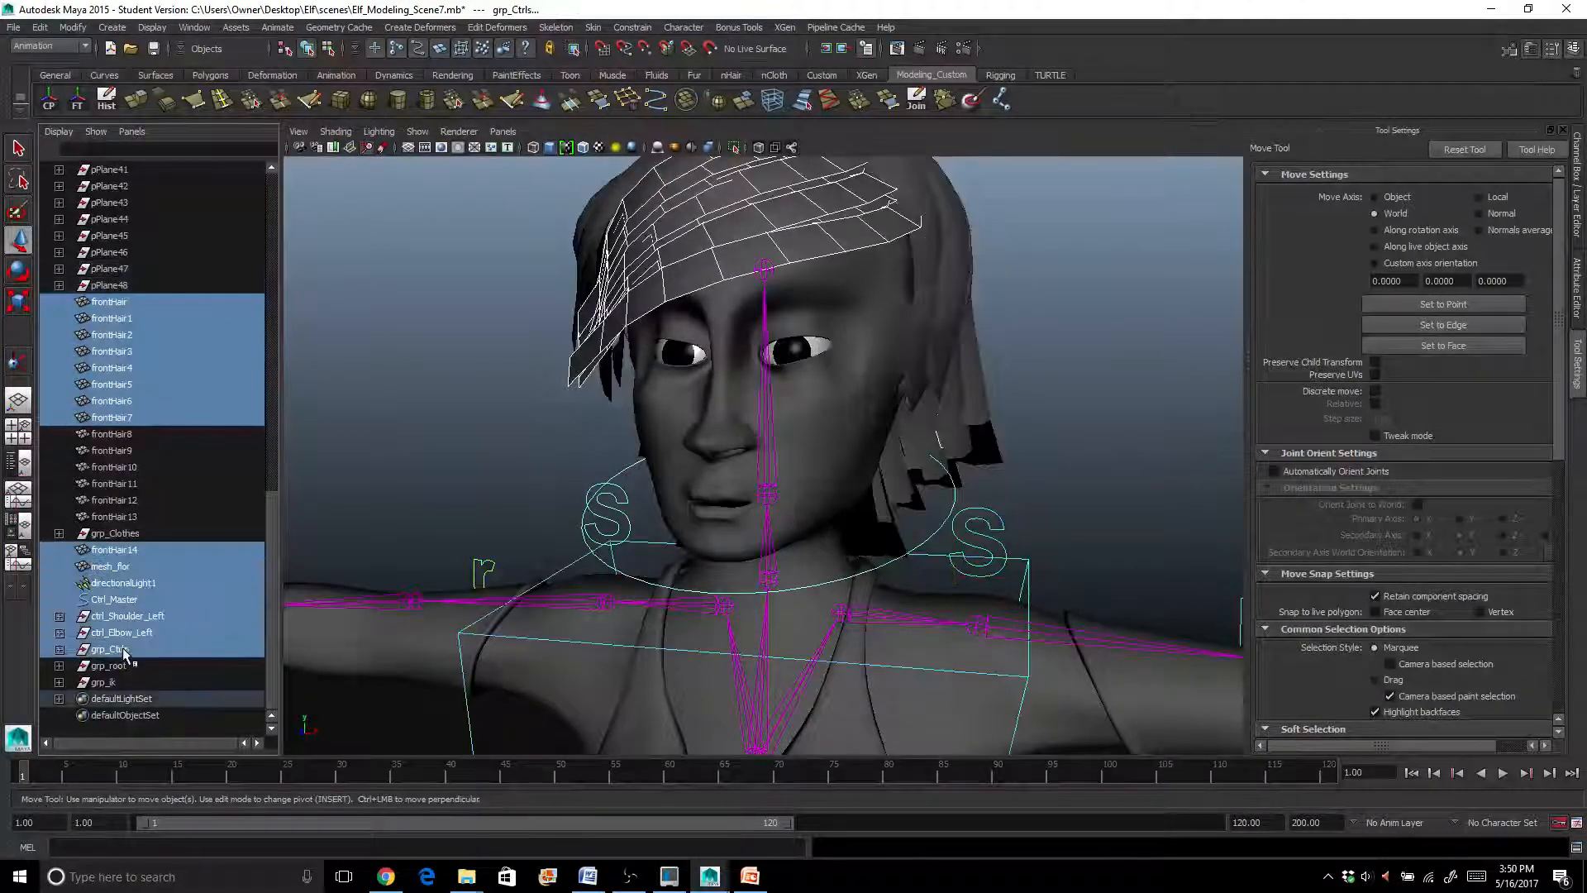
key(ctrl+z)
click(361, 479)
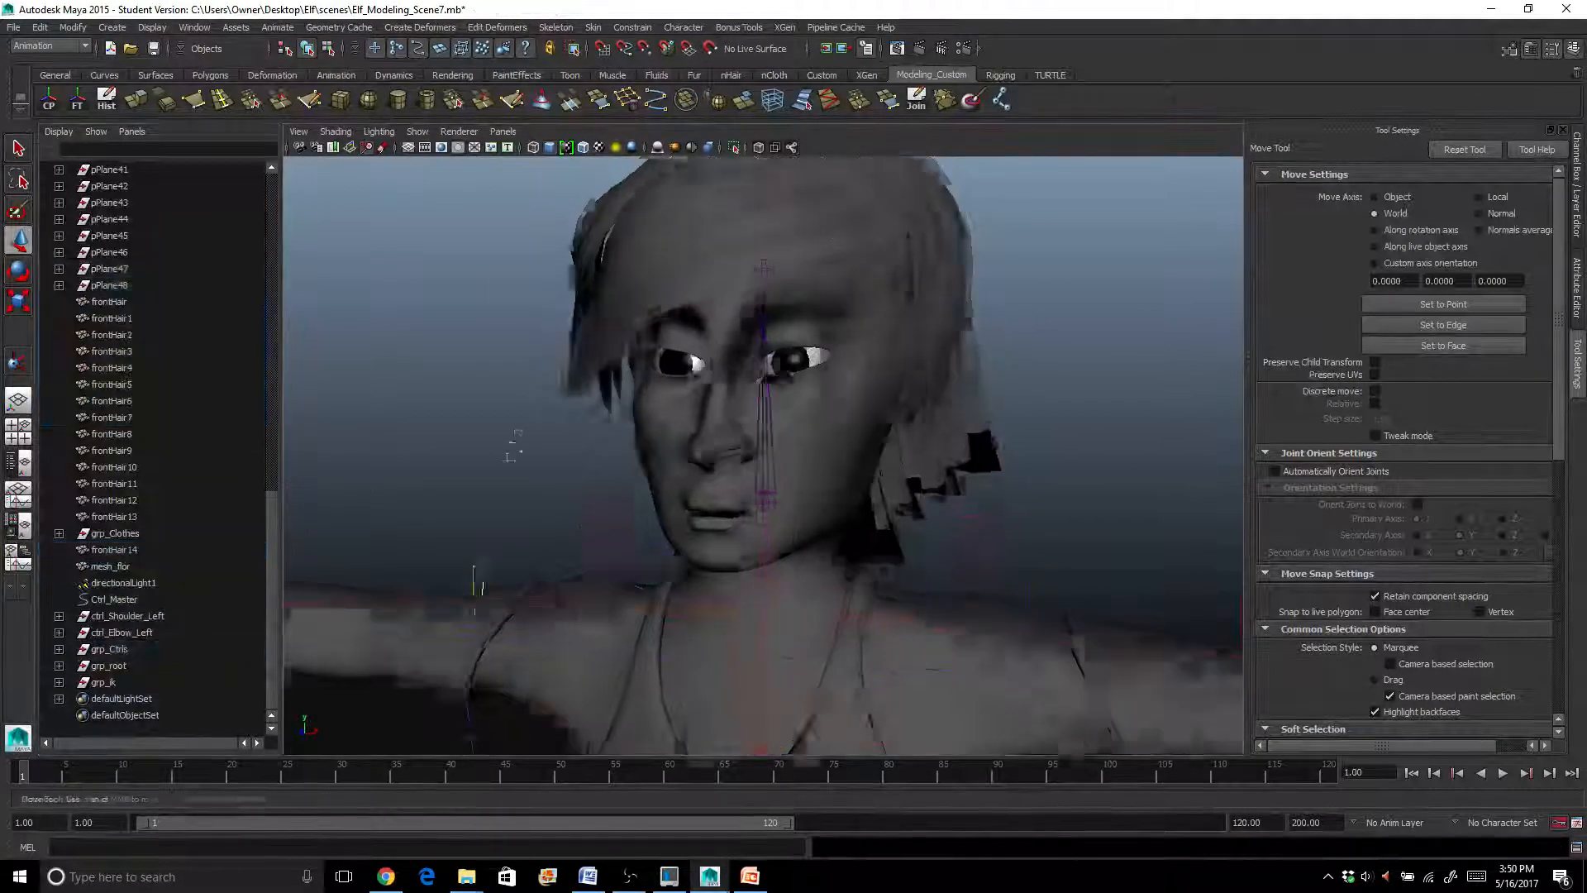
Try again to box-select the head and hair from a front and a turned view, undoing each selection
alt+middle_drag(596, 335, 565, 460)
alt+drag(565, 461, 713, 396)
alt+drag(863, 337, 849, 398)
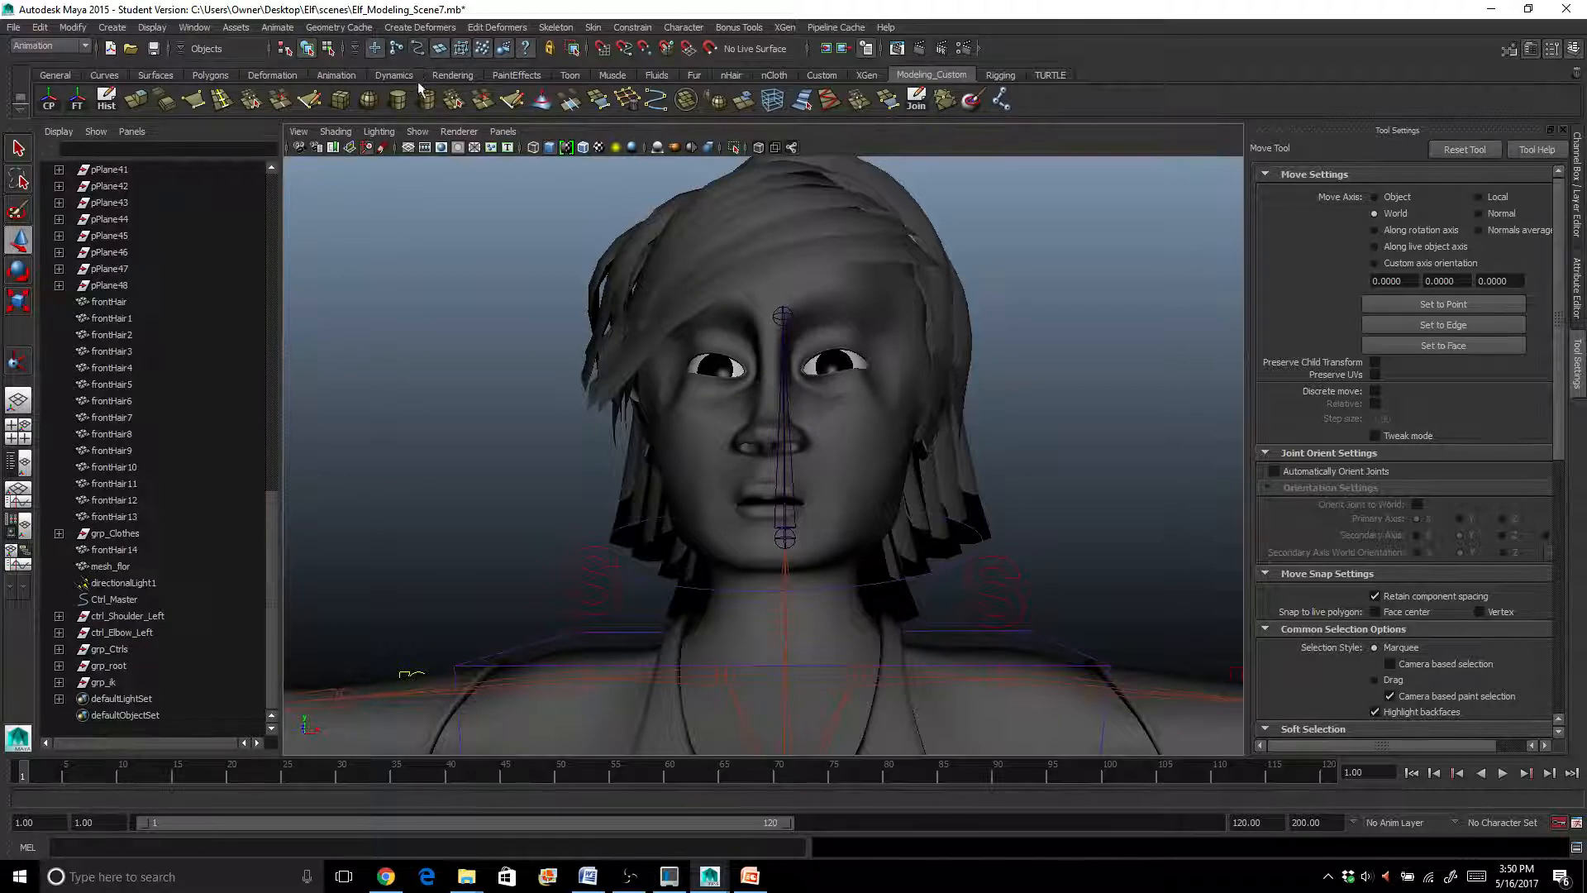
scroll(489, 253, down, 4)
drag(650, 300, 916, 506)
key(ctrl+z)
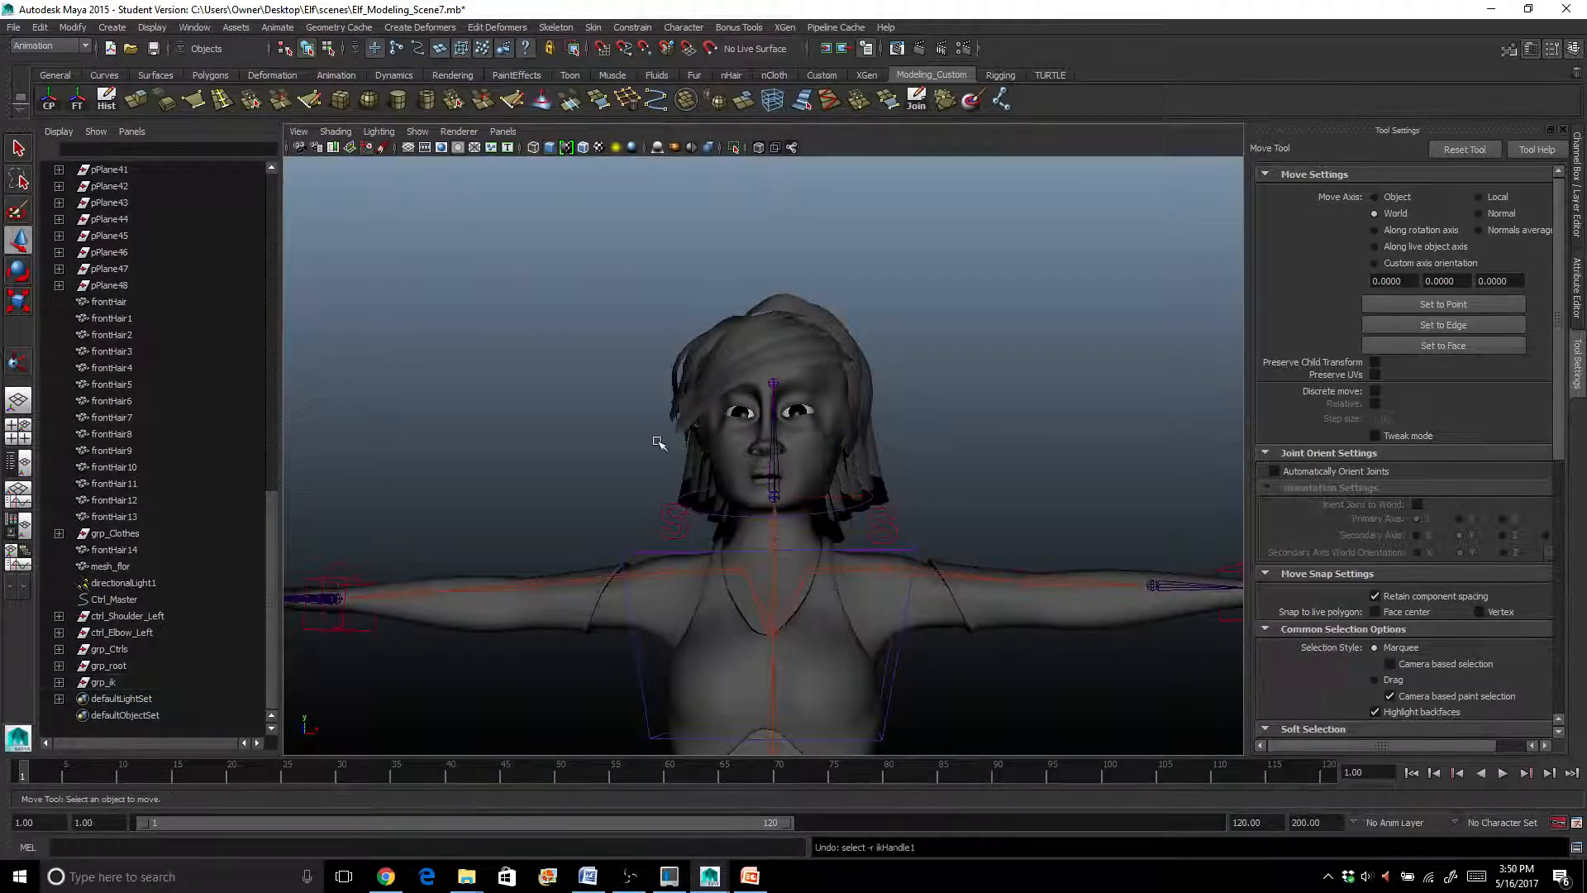
alt+drag(657, 441, 625, 446)
drag(693, 314, 777, 539)
key(ctrl+z)
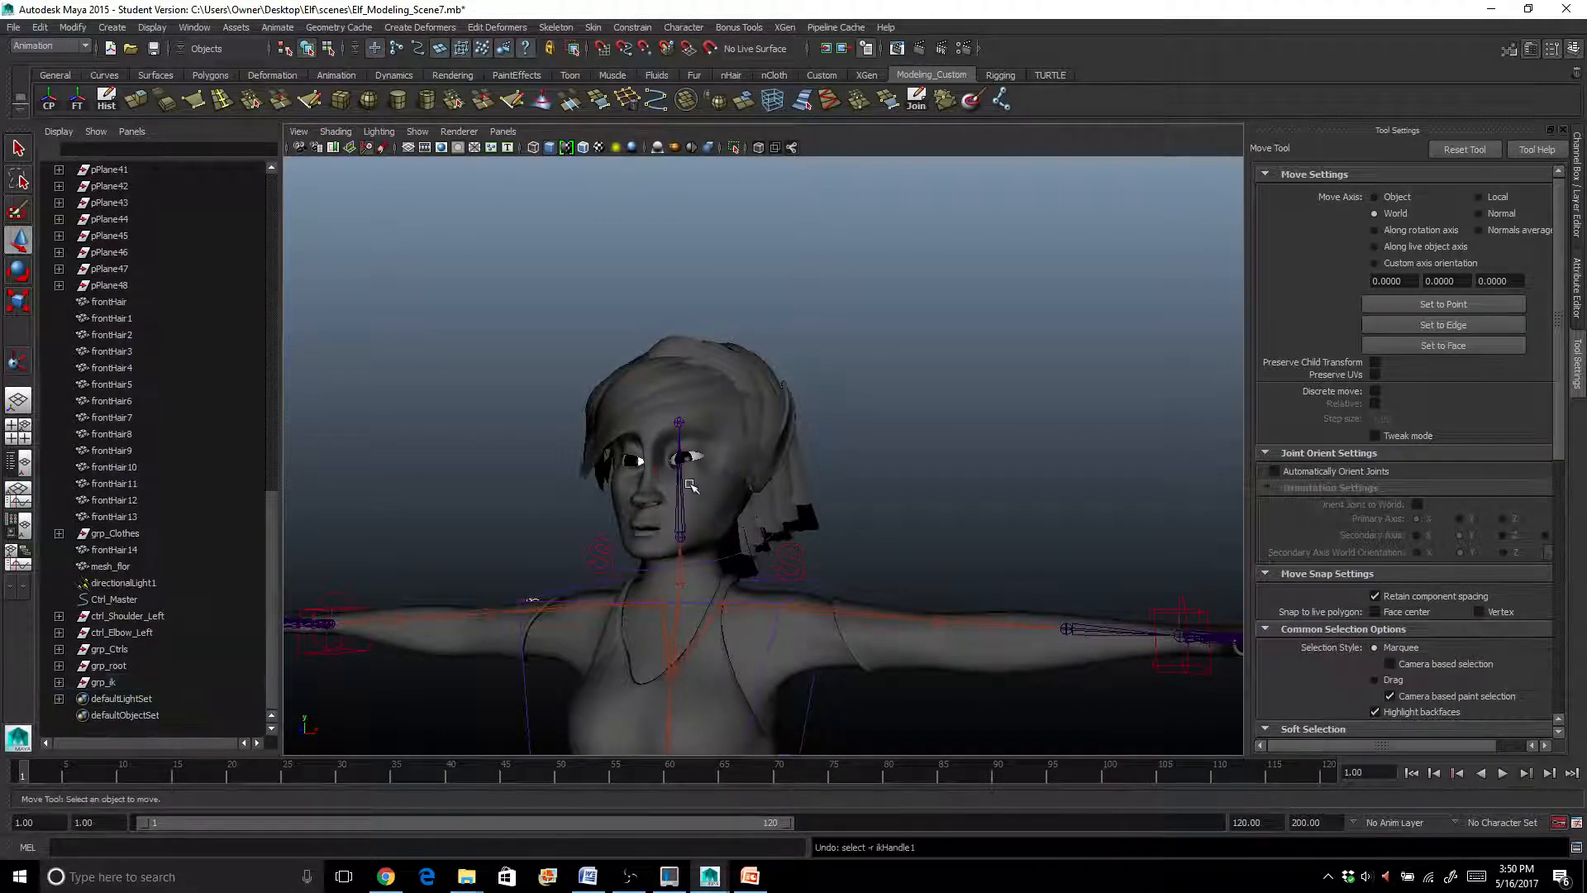
Hide the joints, IK handles and NURBS curves in the perspective view so only the elf's meshes are displayed
alt+middle_drag(673, 620, 691, 481)
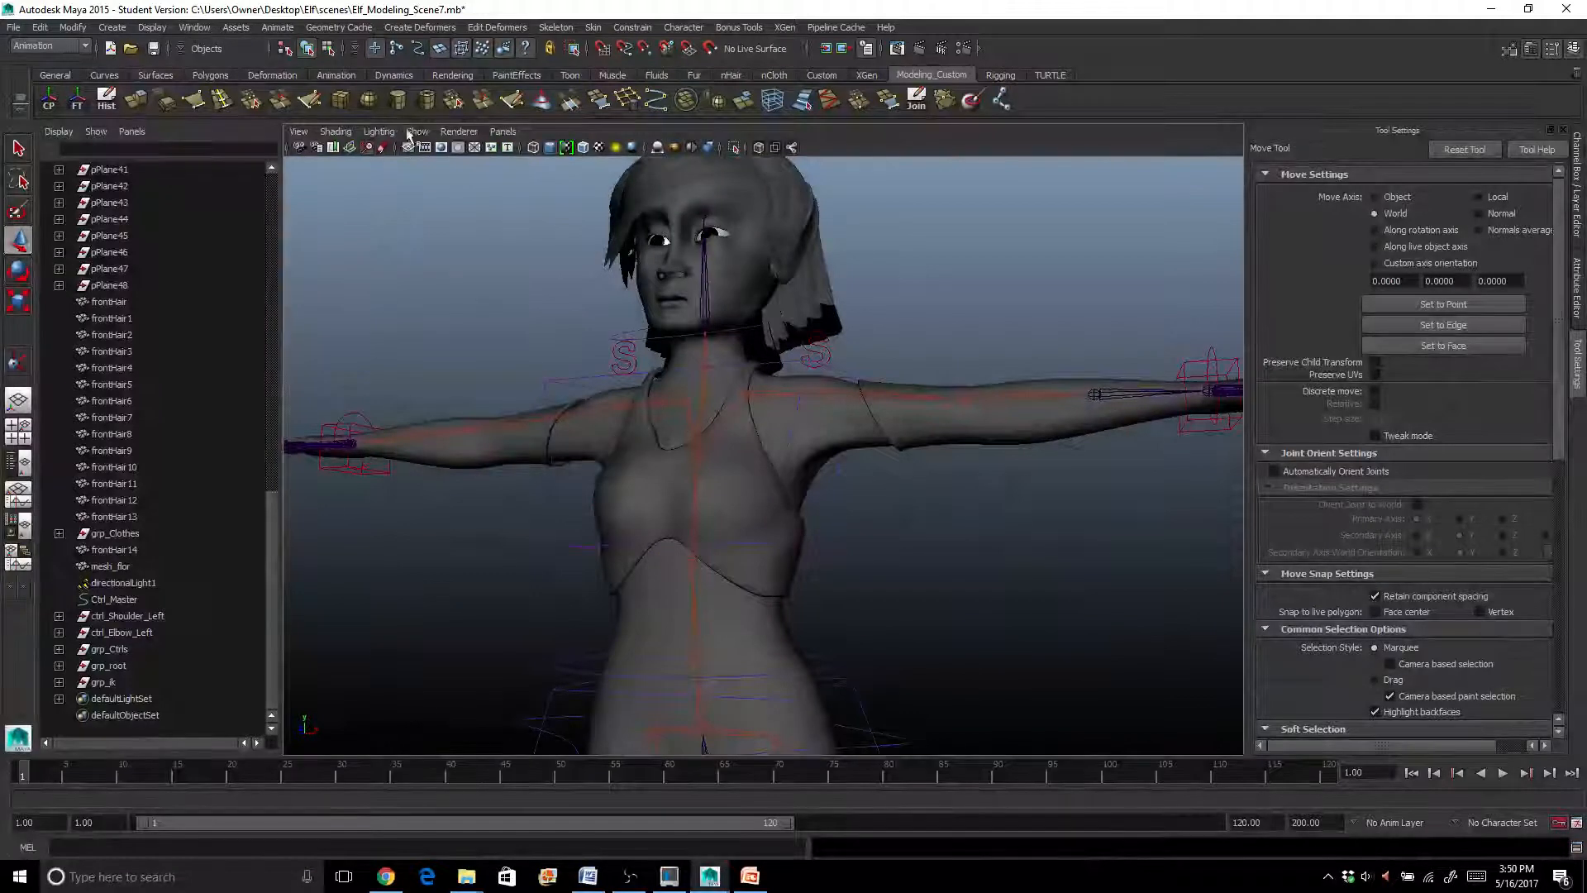
click(417, 131)
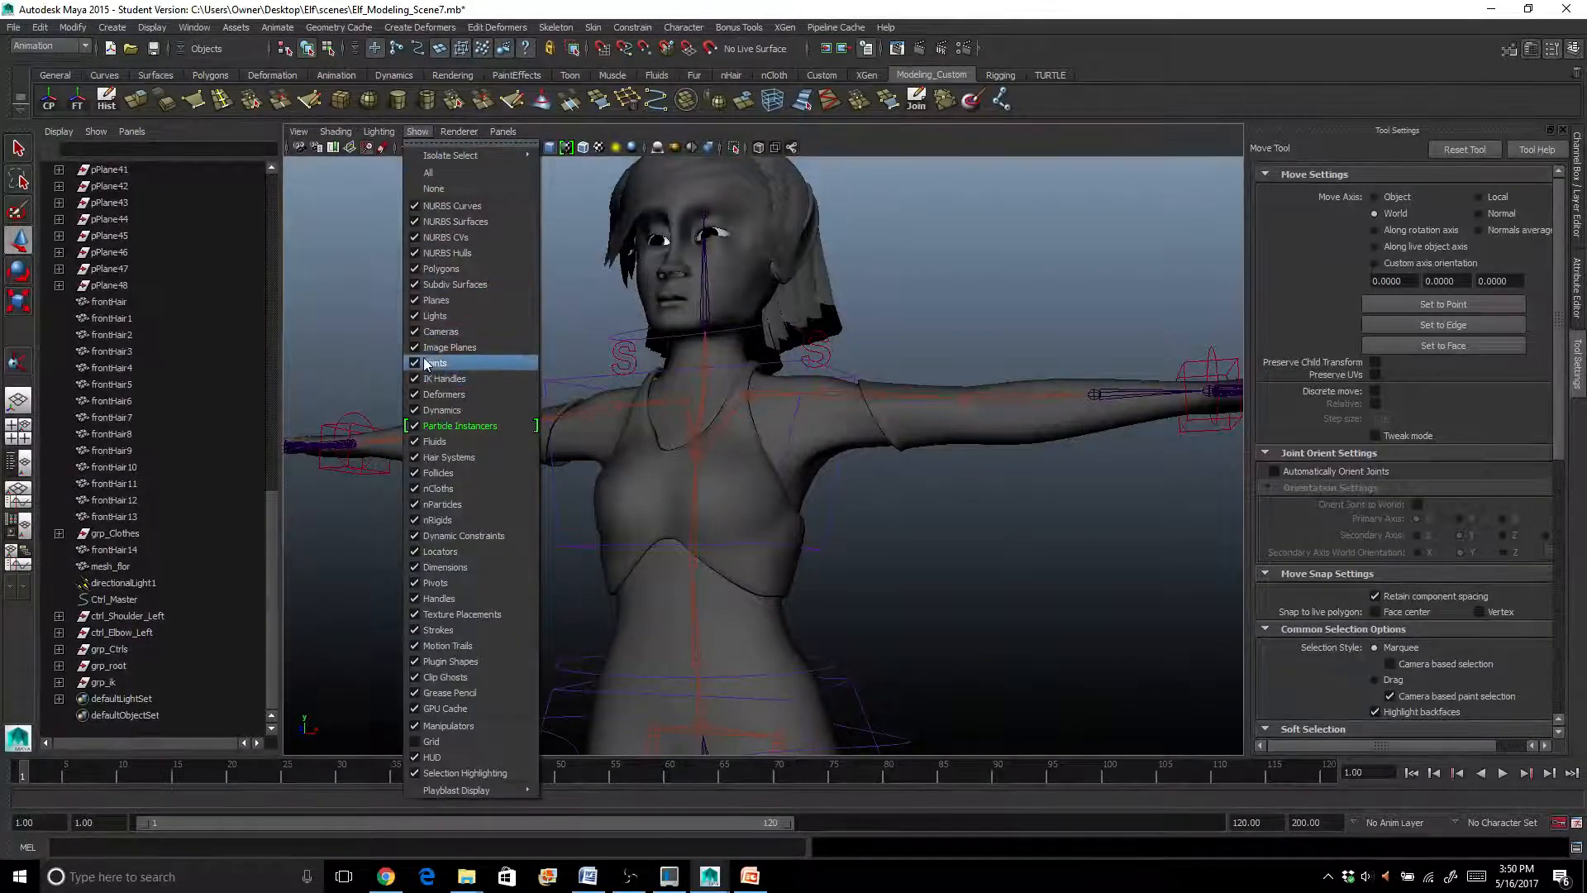
click(436, 362)
click(417, 131)
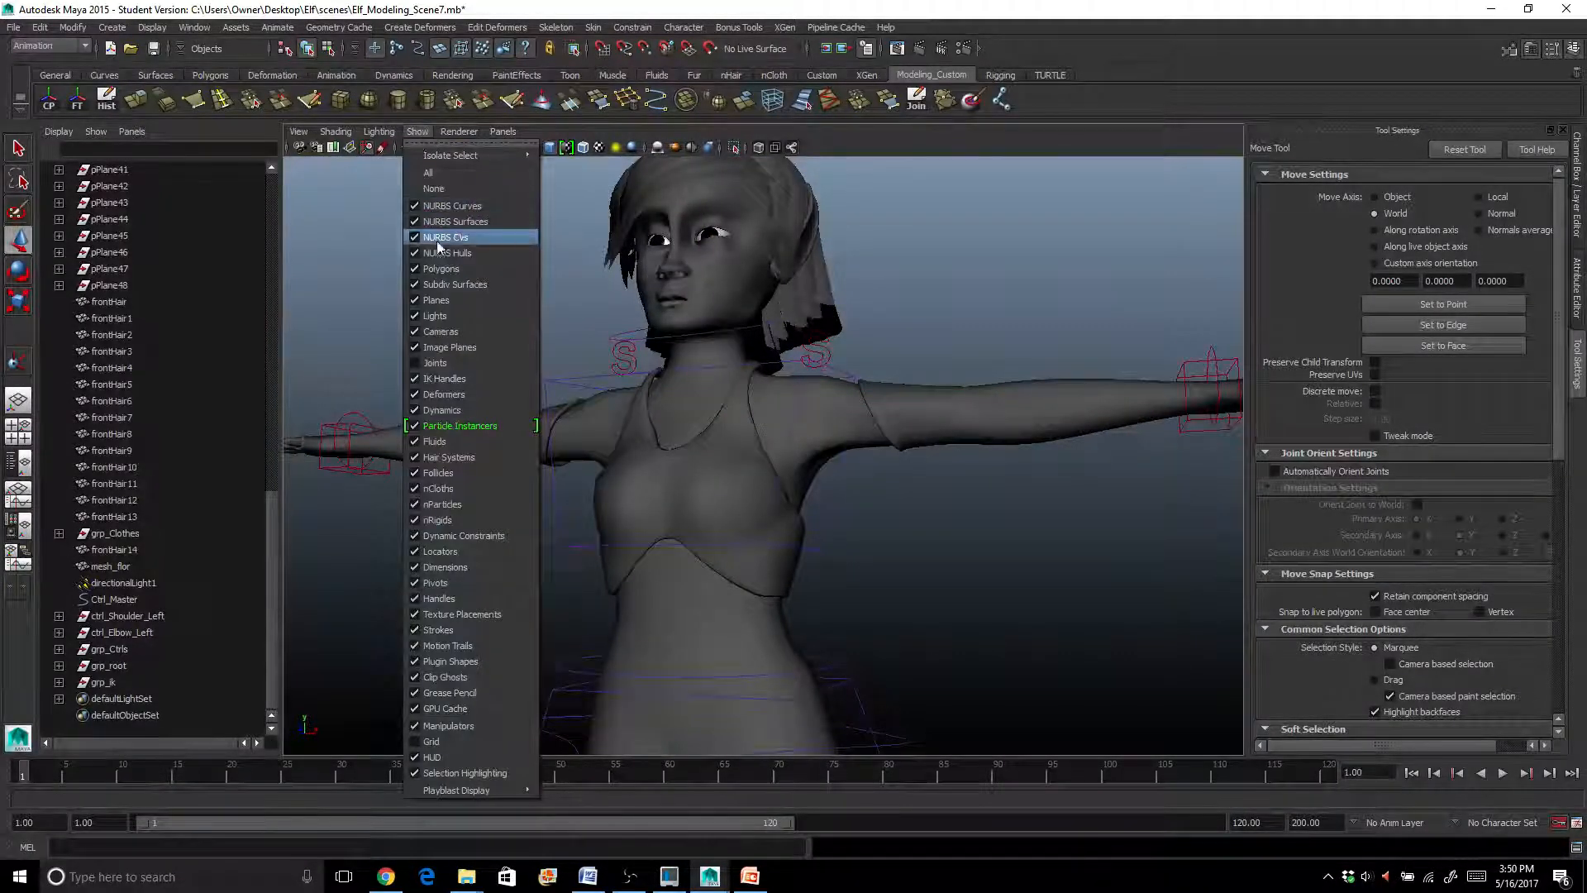
click(434, 378)
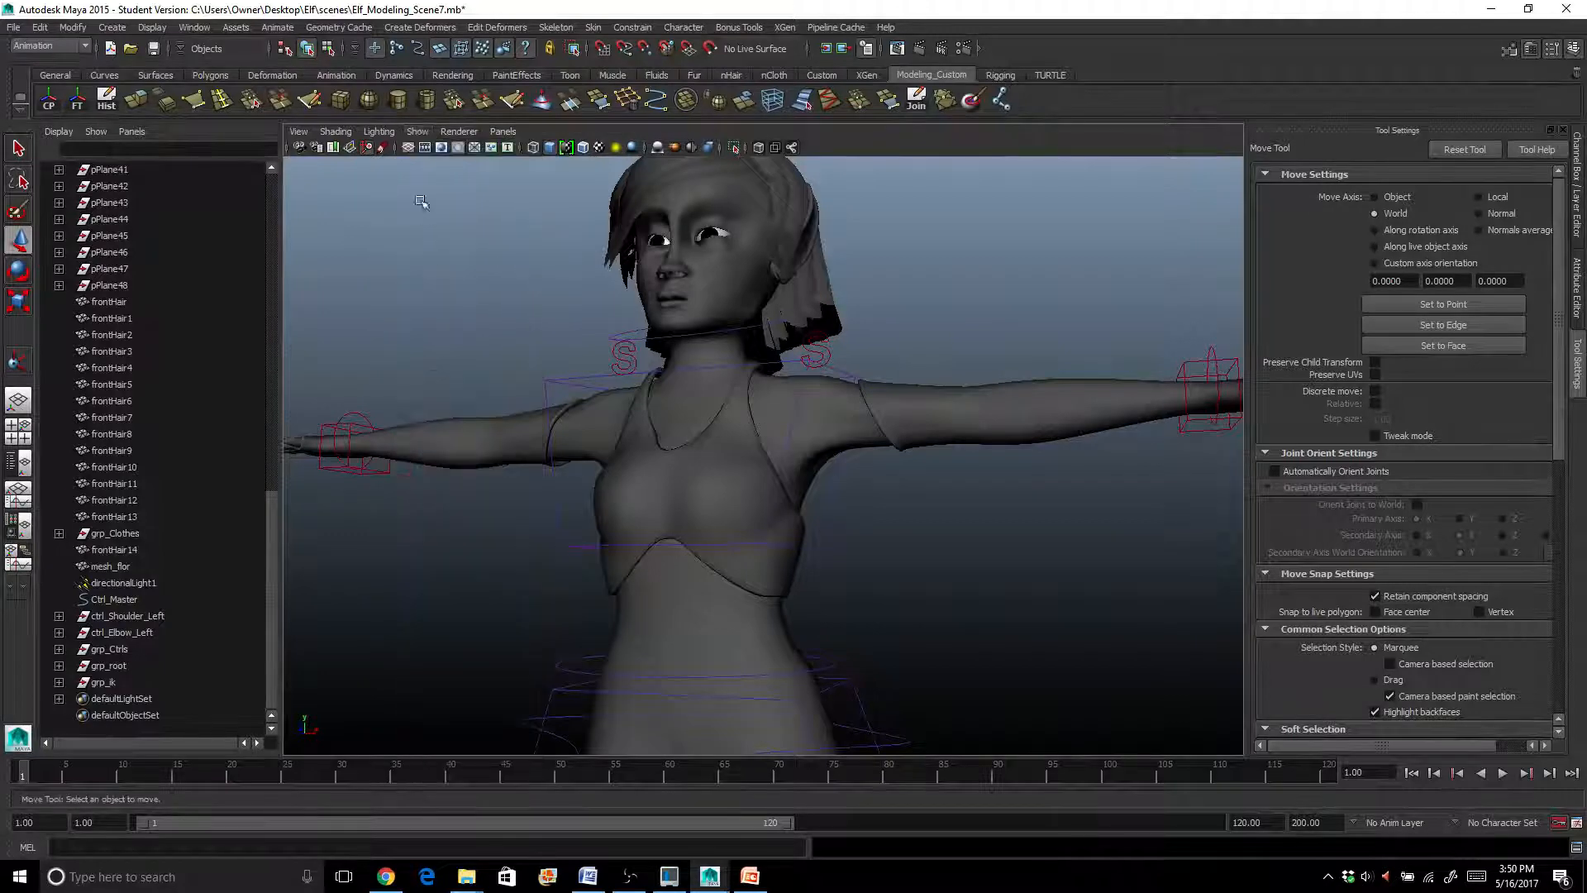
click(417, 132)
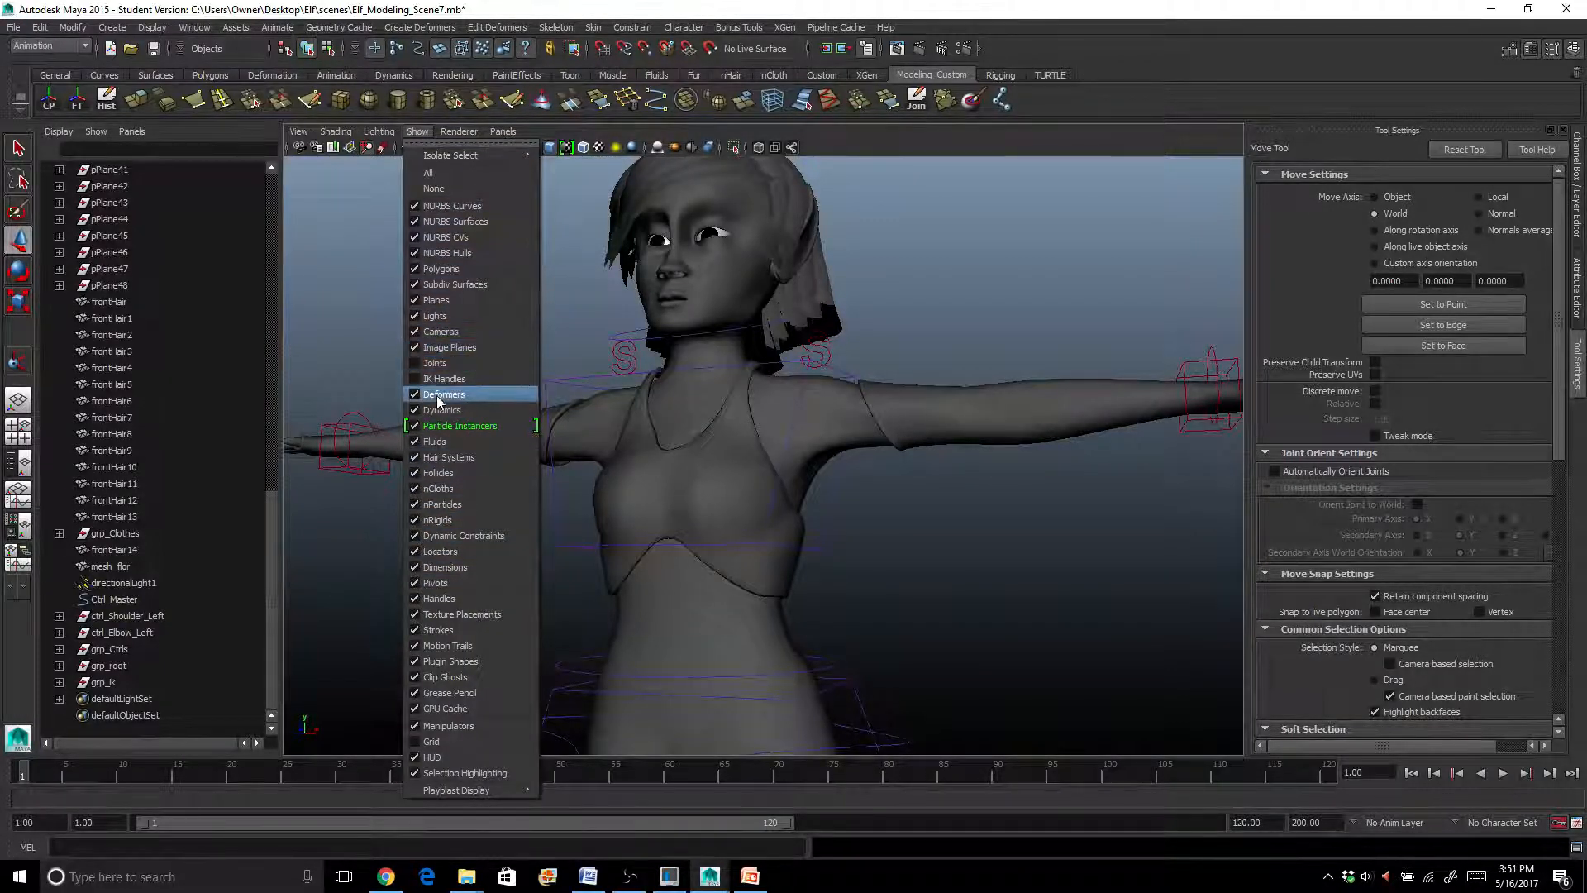
click(438, 205)
Box-select the elf's head and hair in the viewport and take the eyes out of the selection
scroll(597, 438, down, 3)
scroll(598, 438, up, 2)
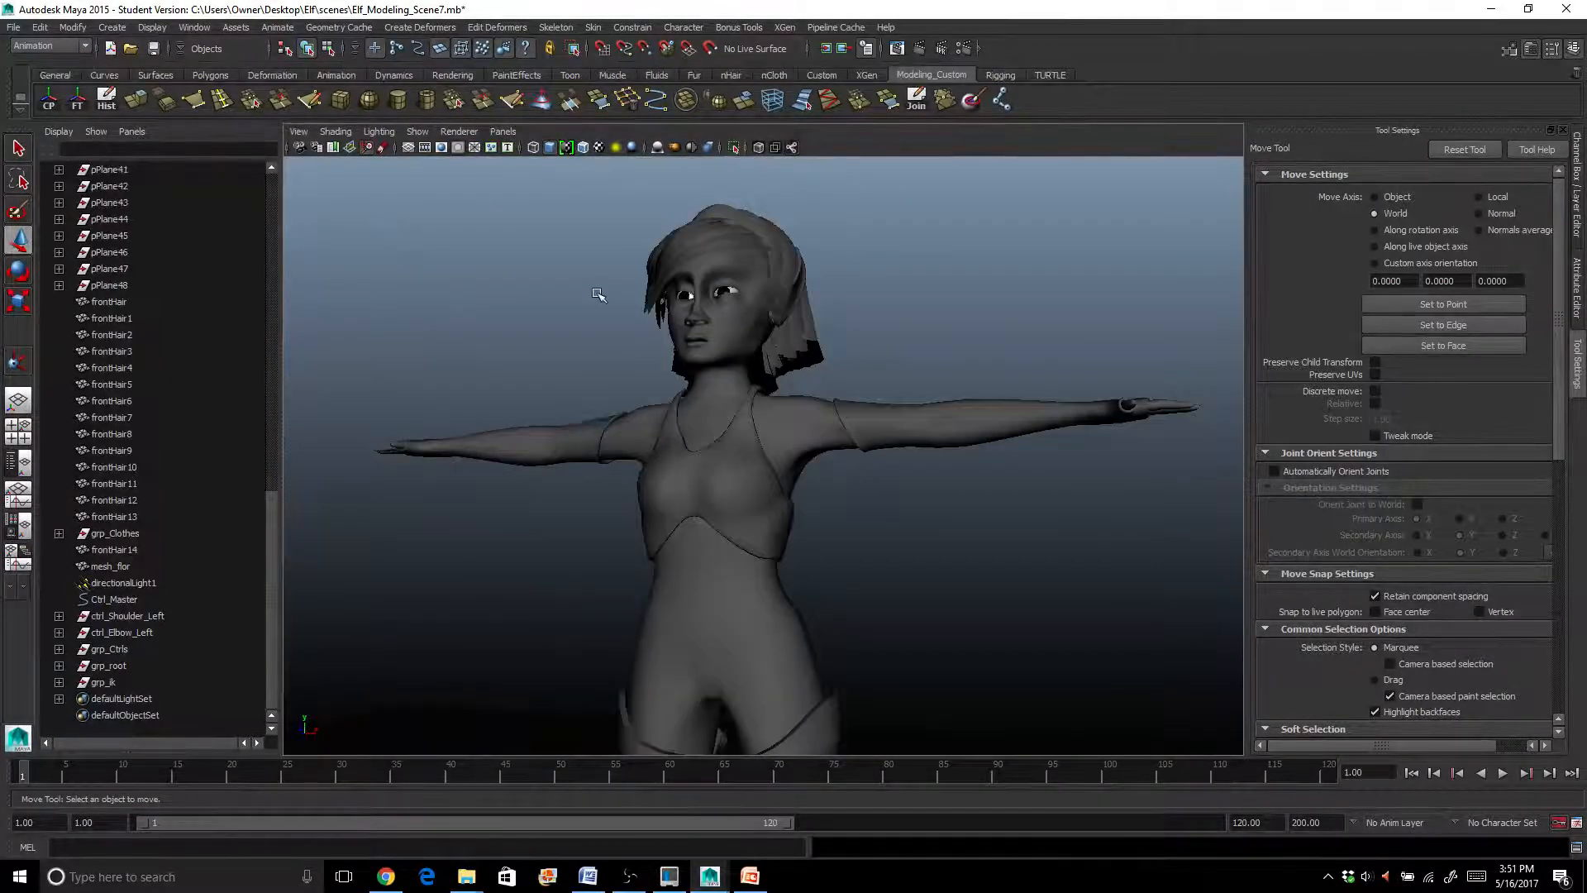
scroll(610, 301, up, 3)
drag(626, 240, 827, 395)
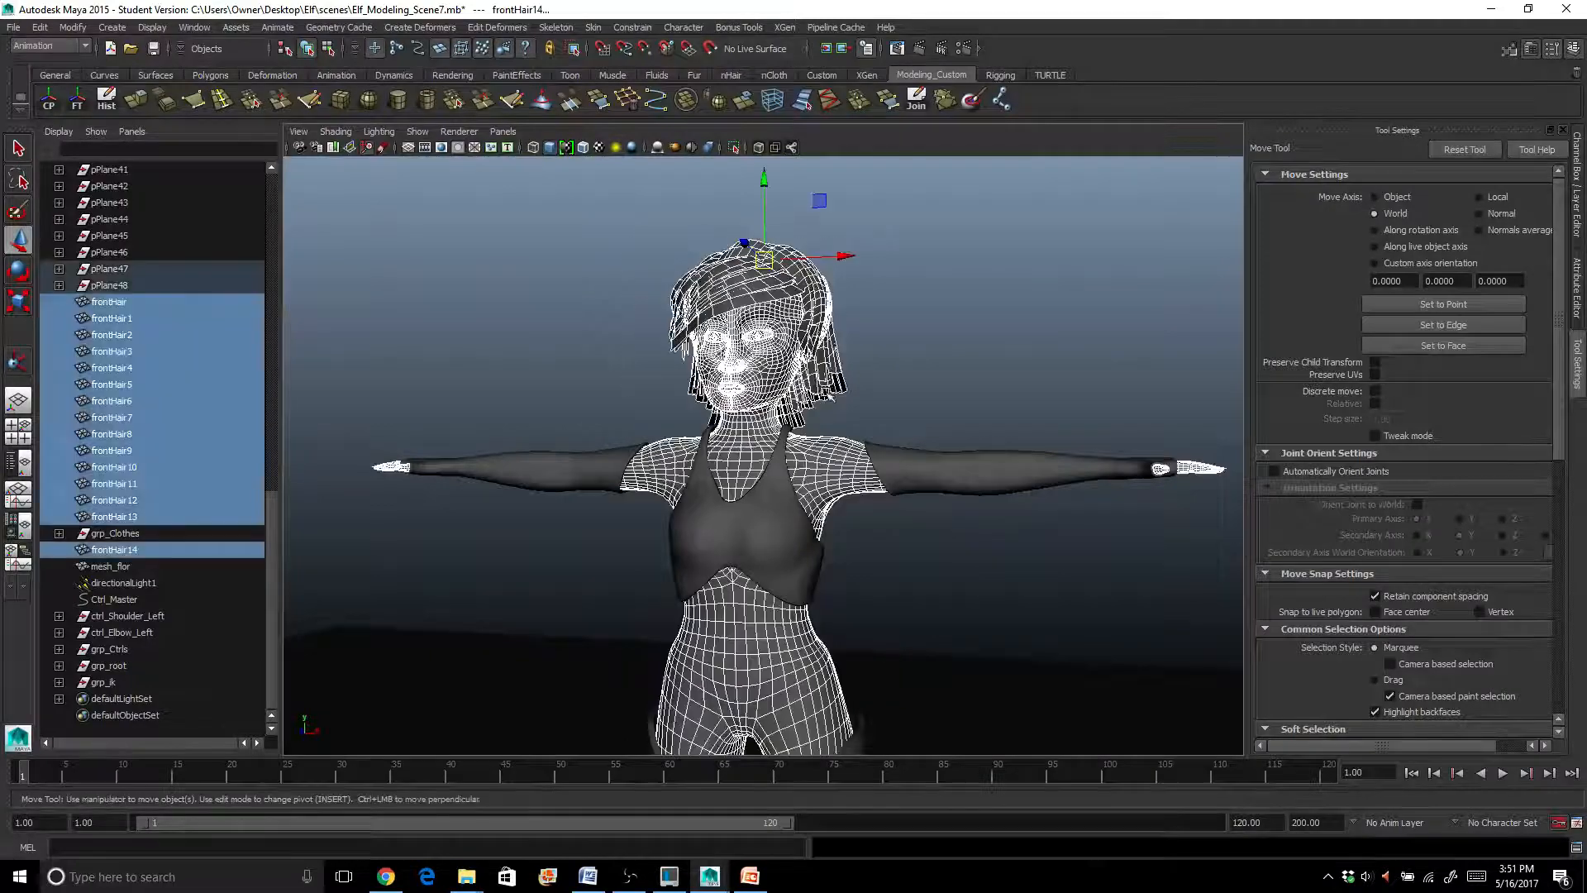
scroll(827, 395, up, 5)
alt+drag(755, 311, 666, 328)
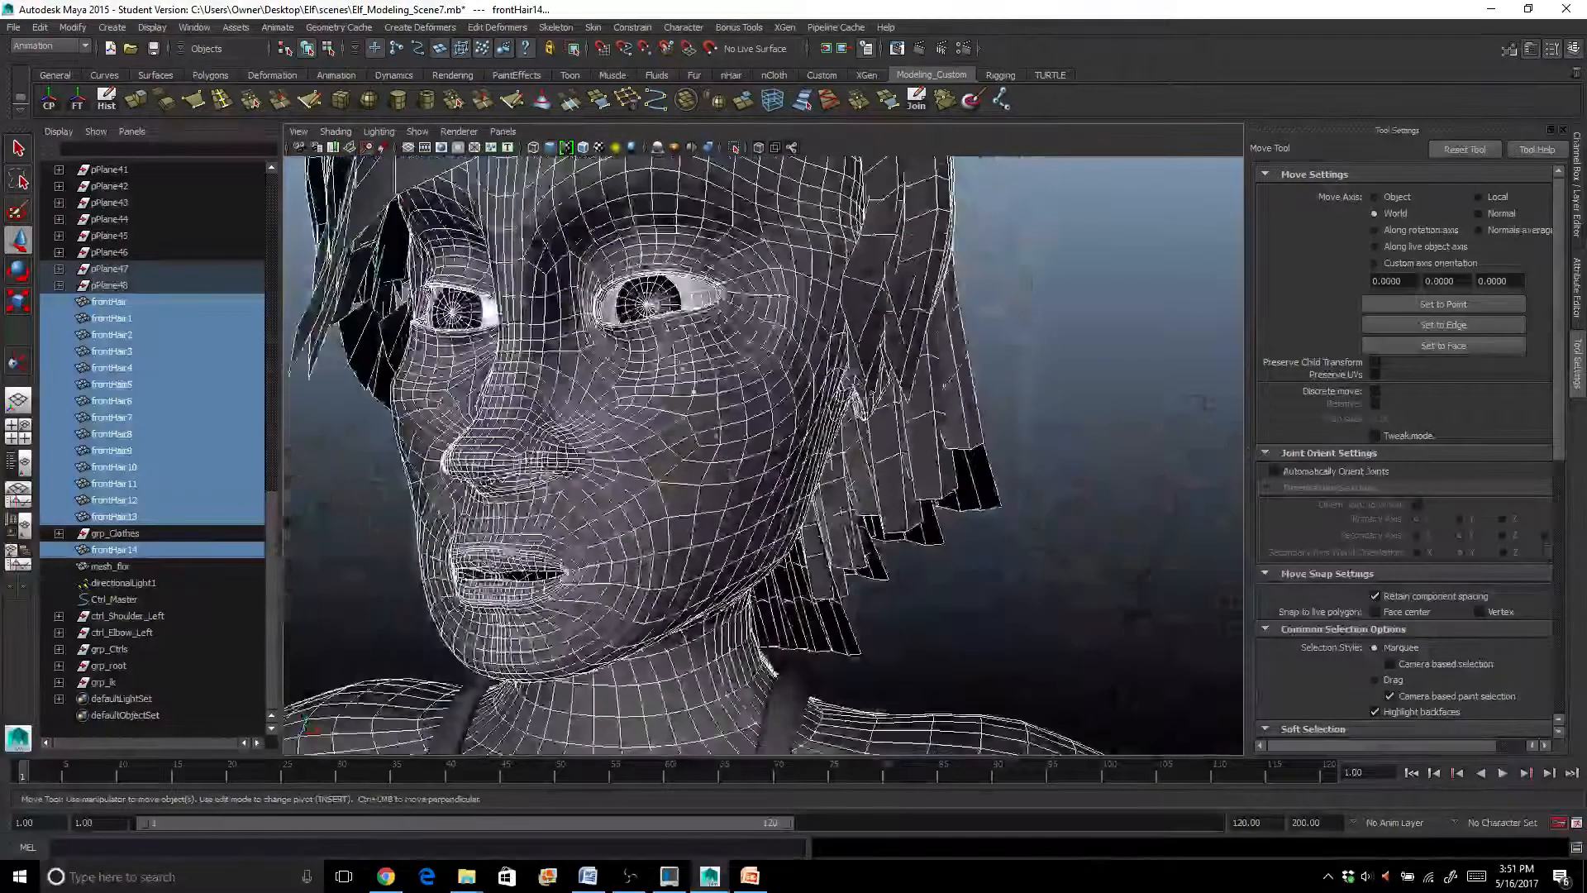
shift+click(454, 311)
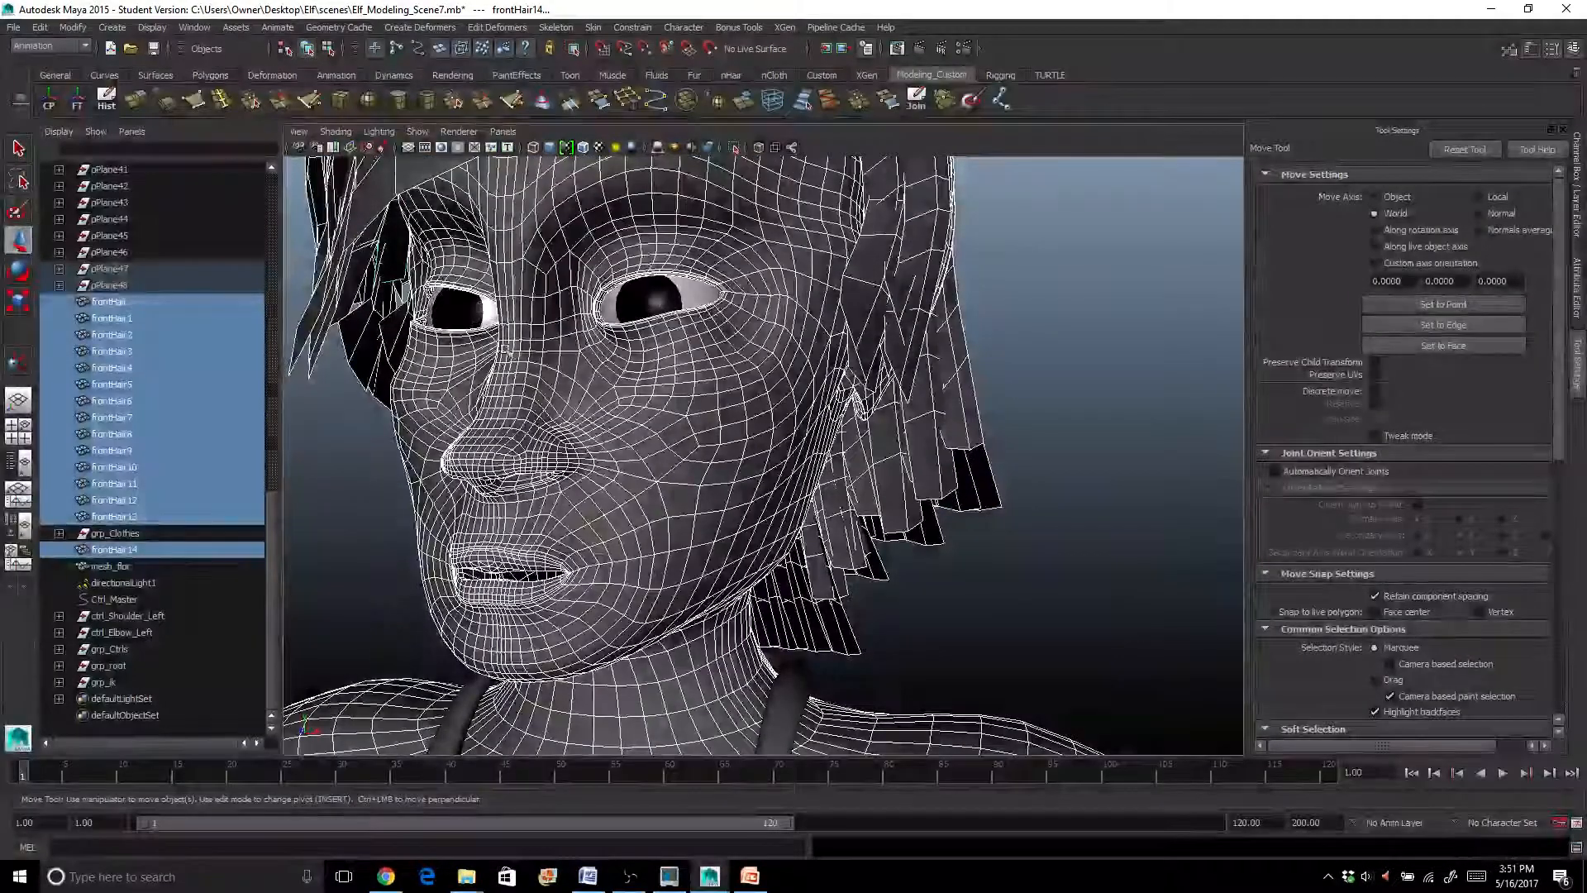
Remove the body from the selection and combine the selected hair pieces into a single polygon mesh
shift+click(537, 380)
scroll(539, 381, down, 6)
alt+drag(539, 381, 963, 461)
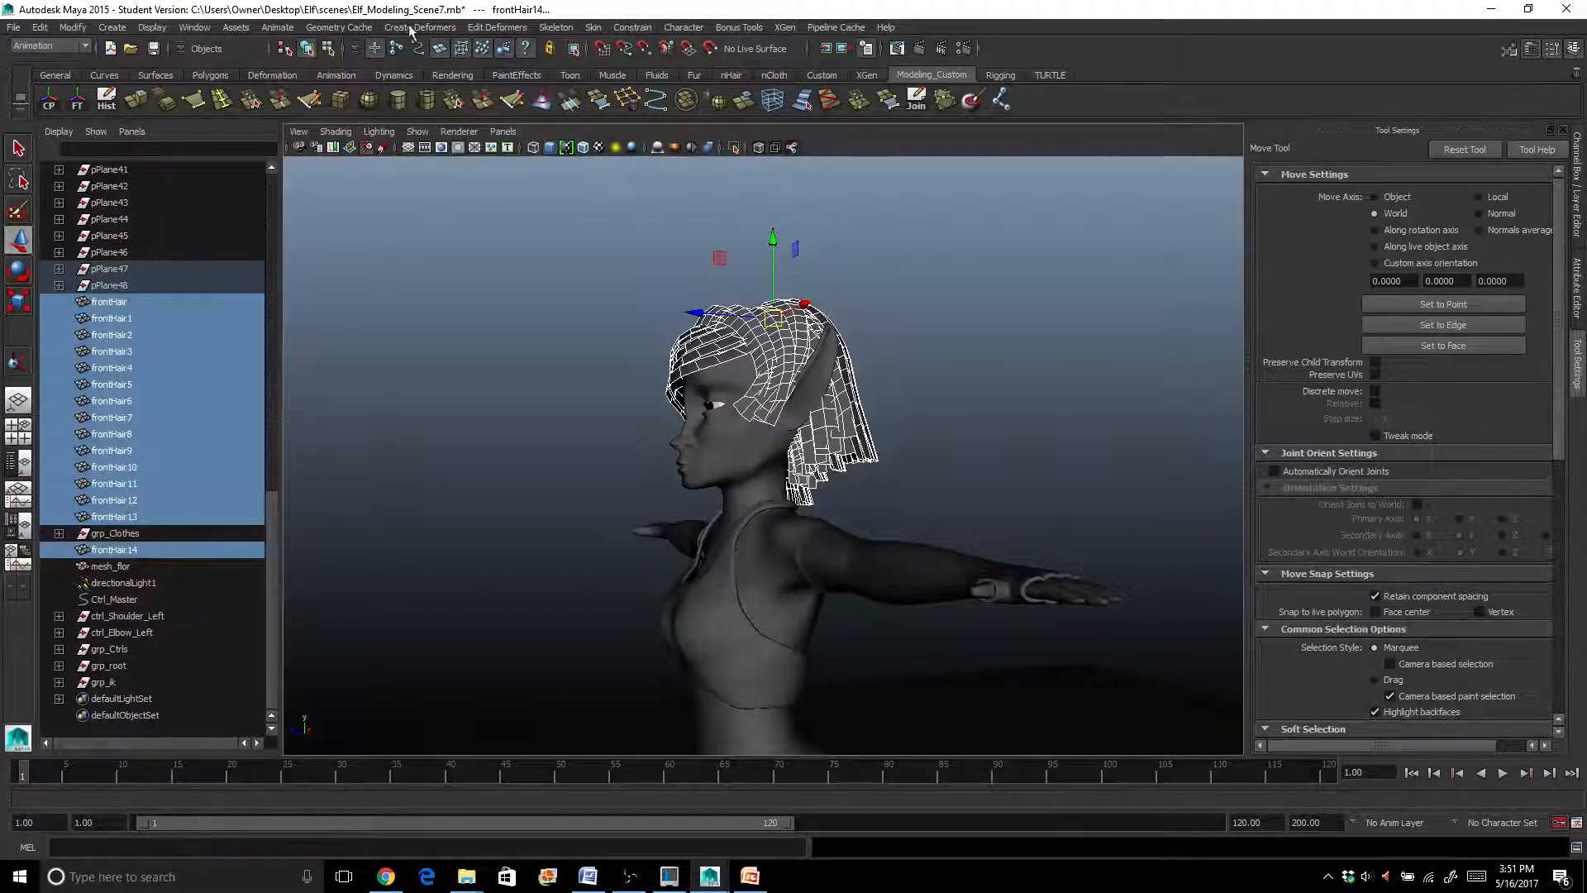
click(49, 45)
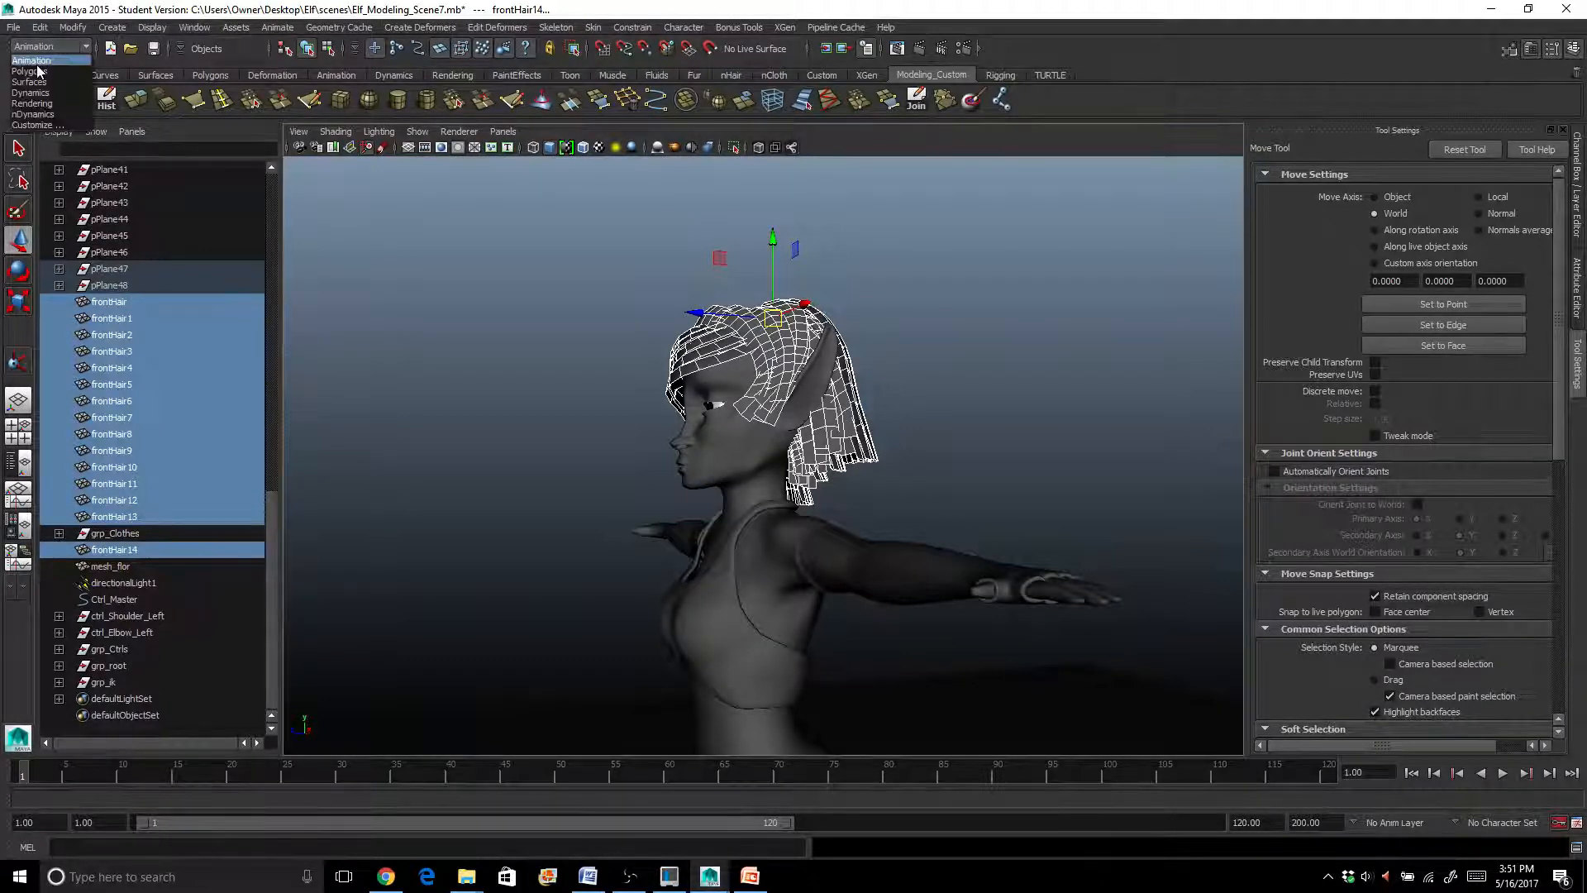
click(71, 66)
click(307, 30)
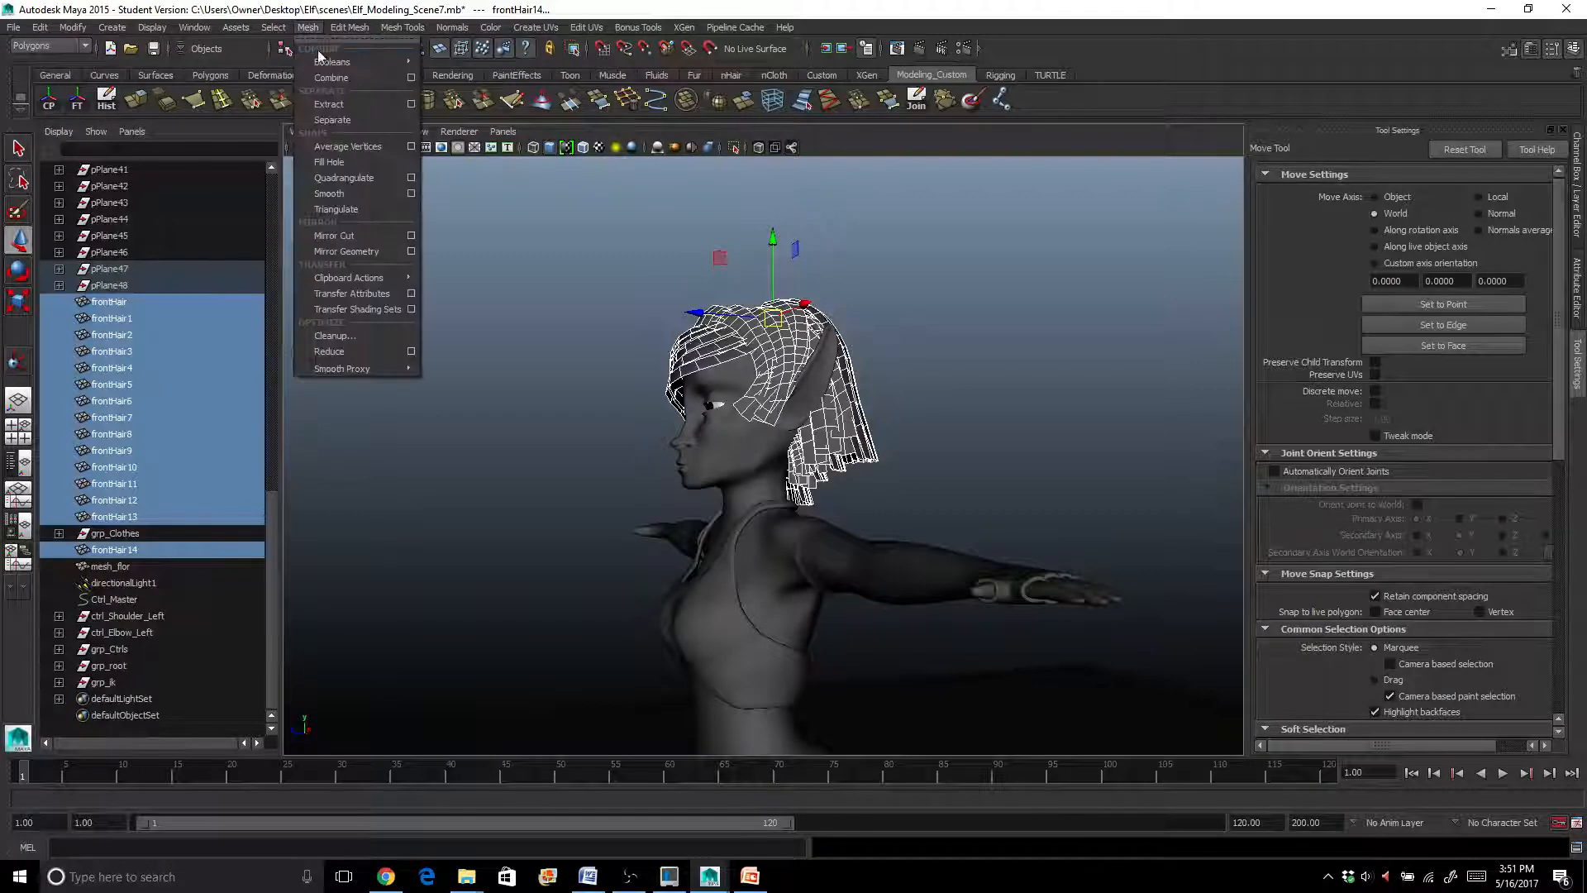
click(327, 76)
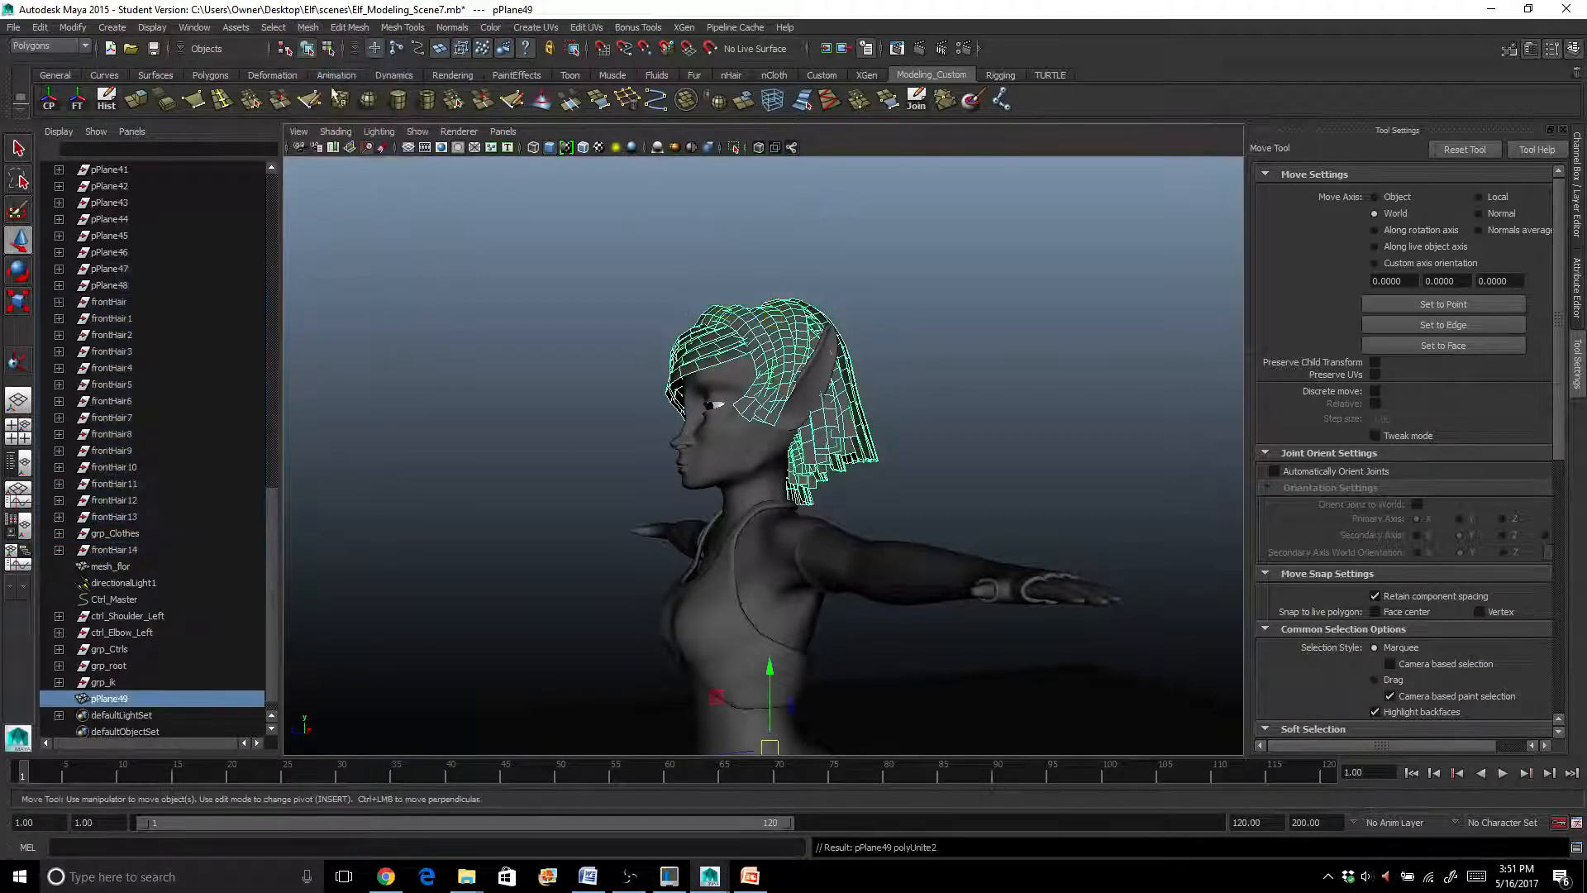
Delete the combined hair mesh's construction history and rename it mesh_hair
click(107, 98)
double_click(114, 468)
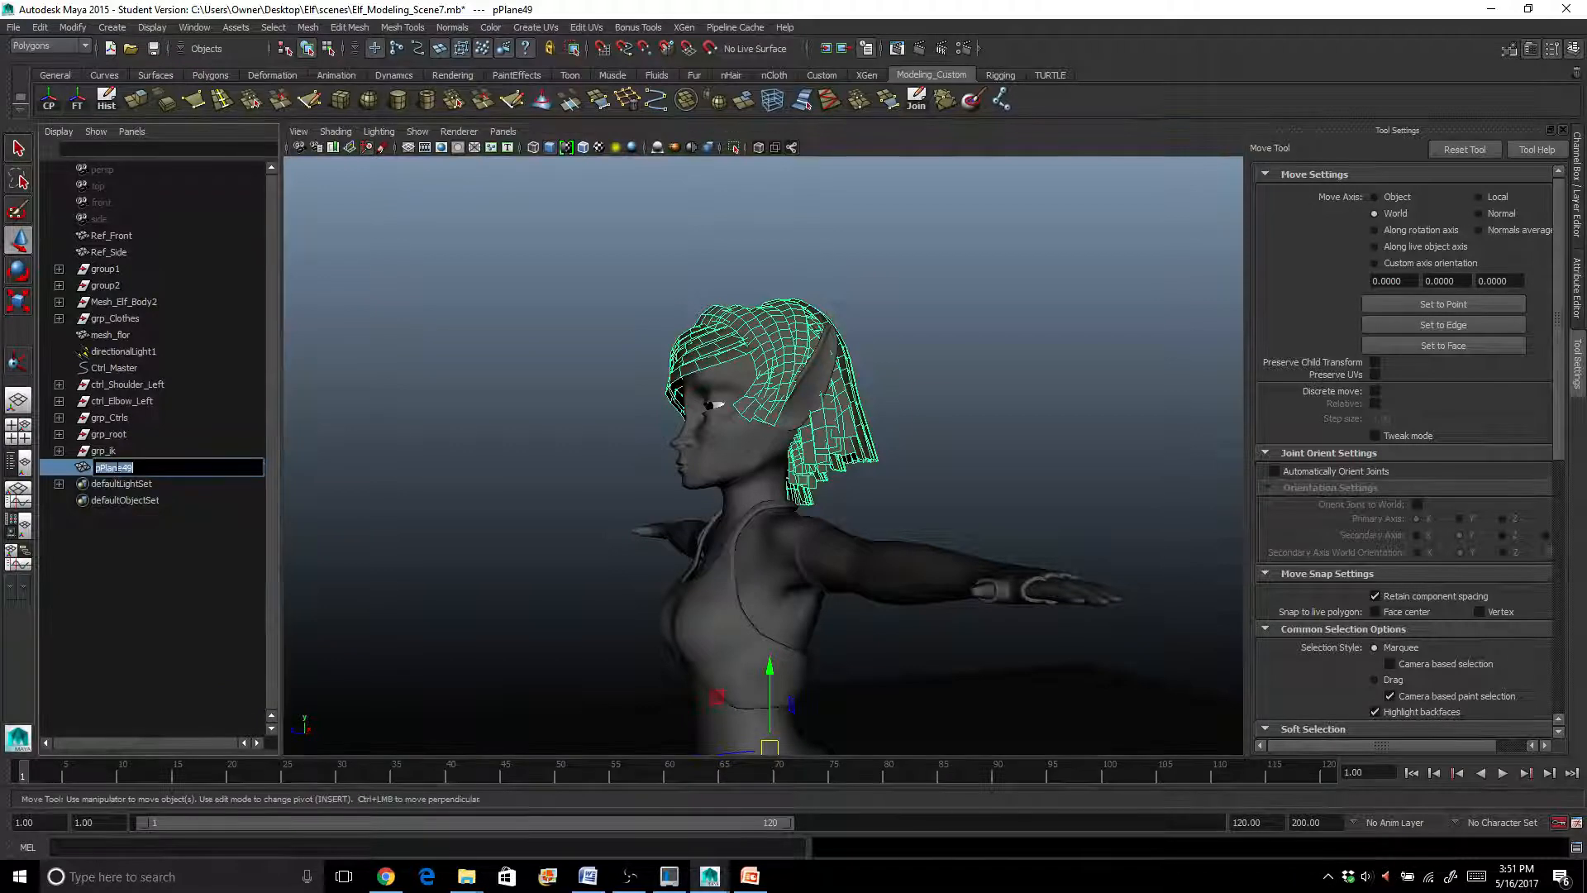
text(Hairr)
key(Return)
Move the pSphere1 eye meshes out of group1 and group2 to the top level of the scene hierarchy
alt+drag(457, 446, 610, 460)
alt+right_drag(610, 460, 633, 471)
alt+middle_drag(633, 470, 573, 480)
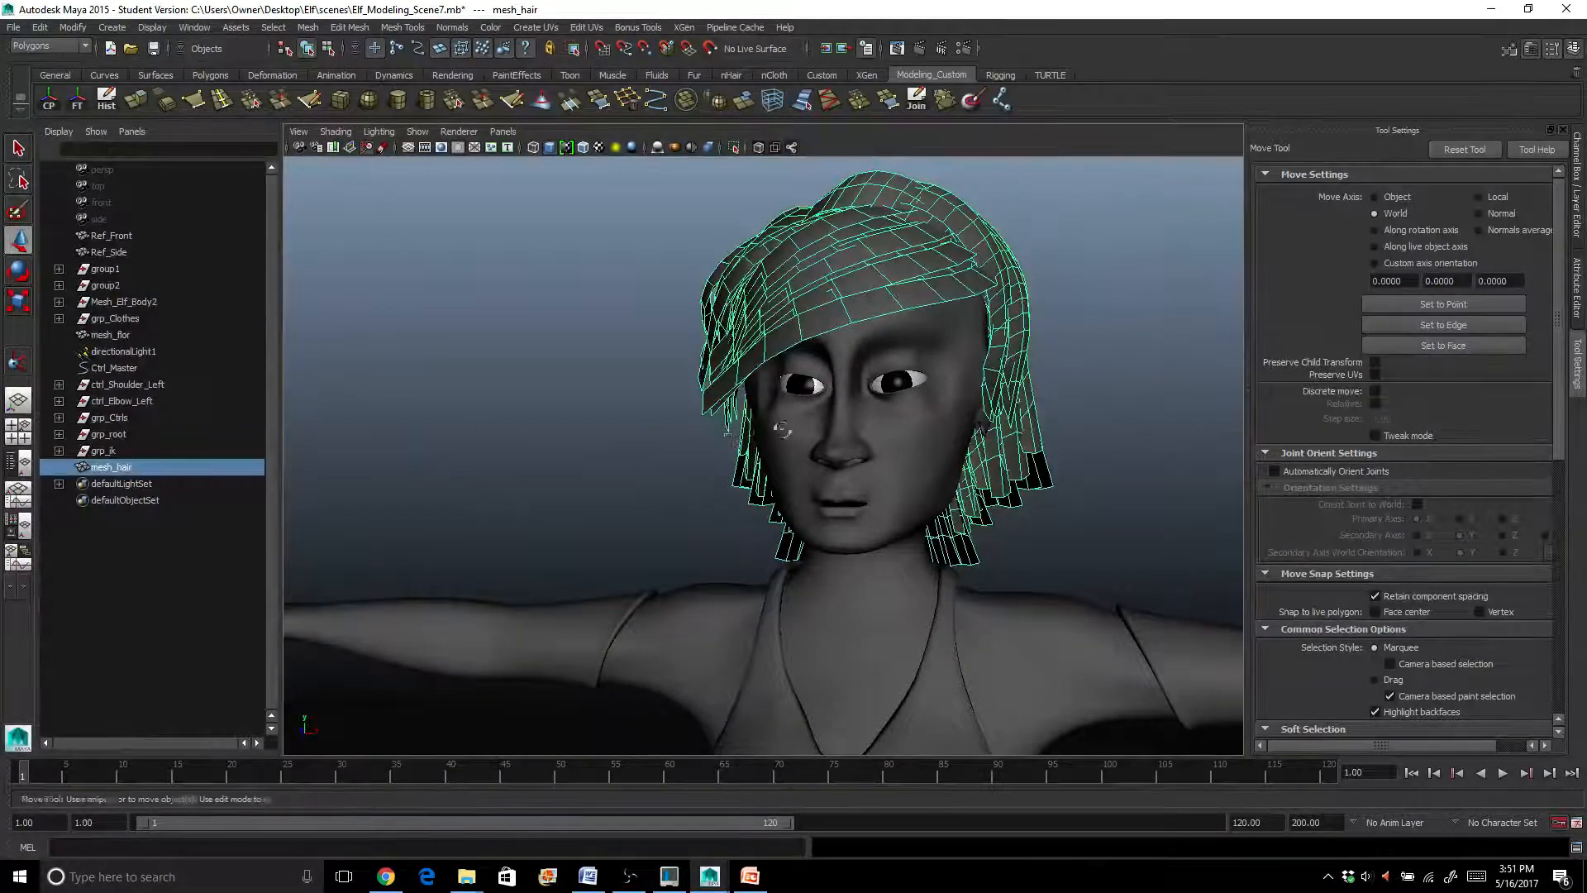
alt+drag(478, 440, 409, 379)
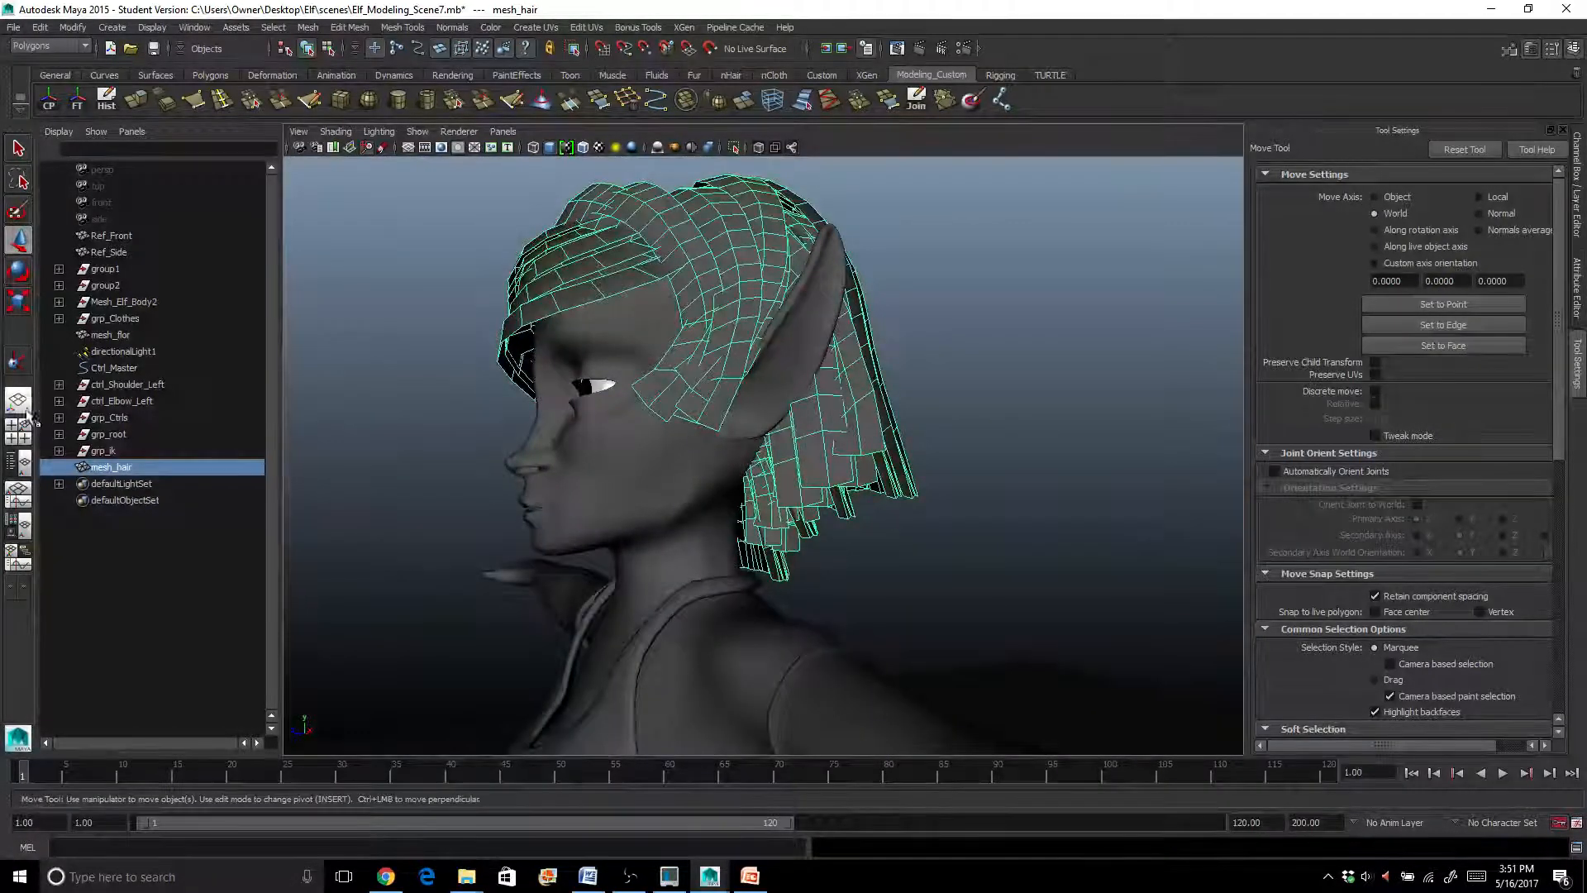
click(96, 288)
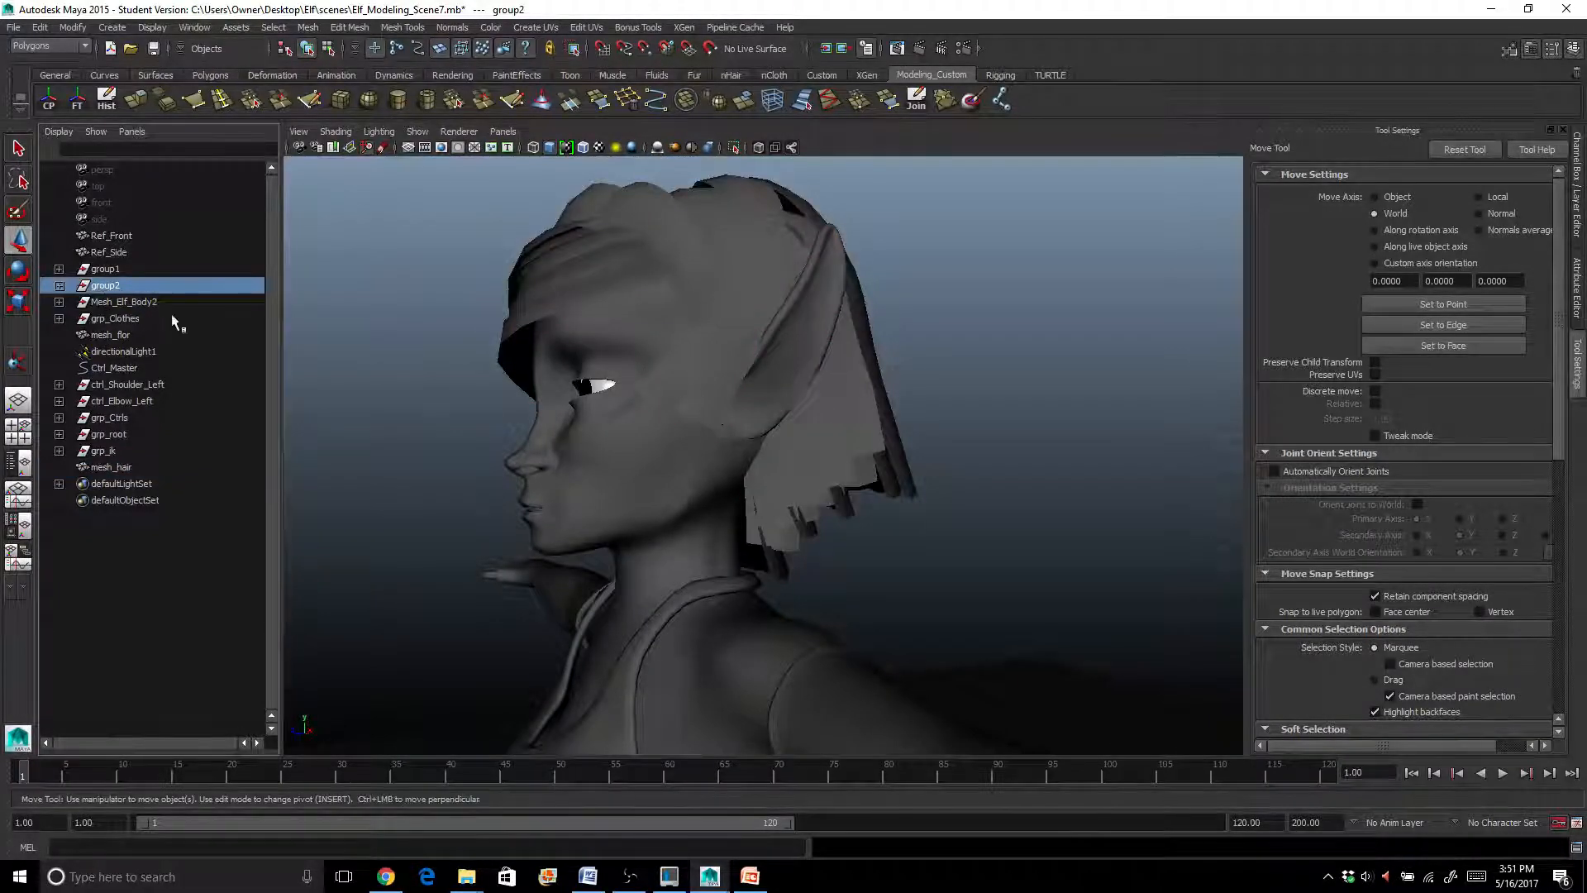
click(120, 269)
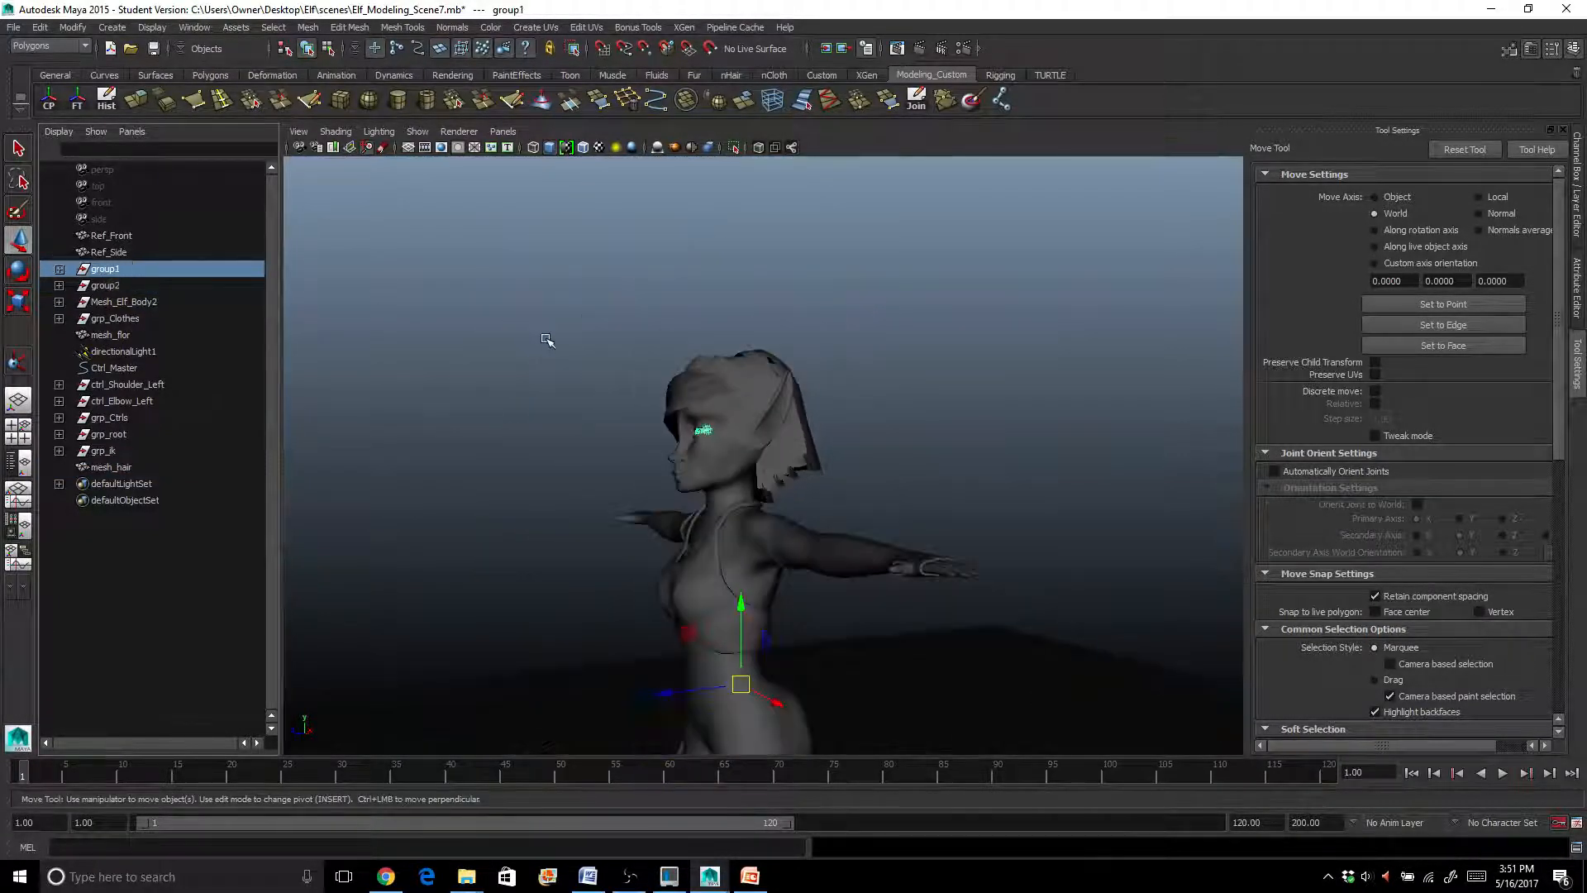
alt+drag(529, 358, 686, 373)
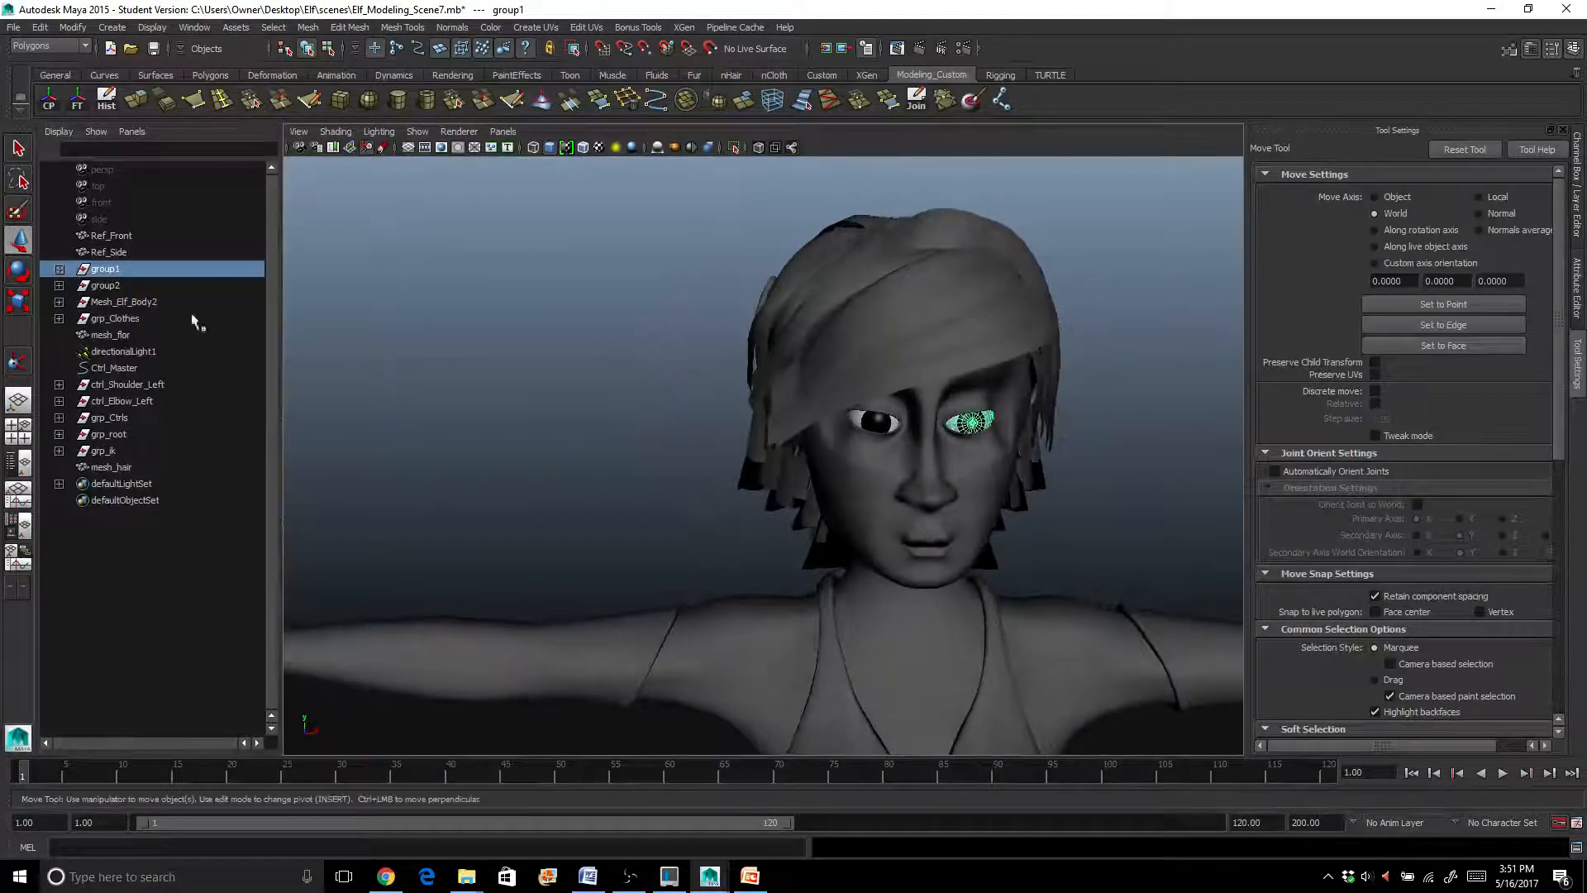
click(114, 289)
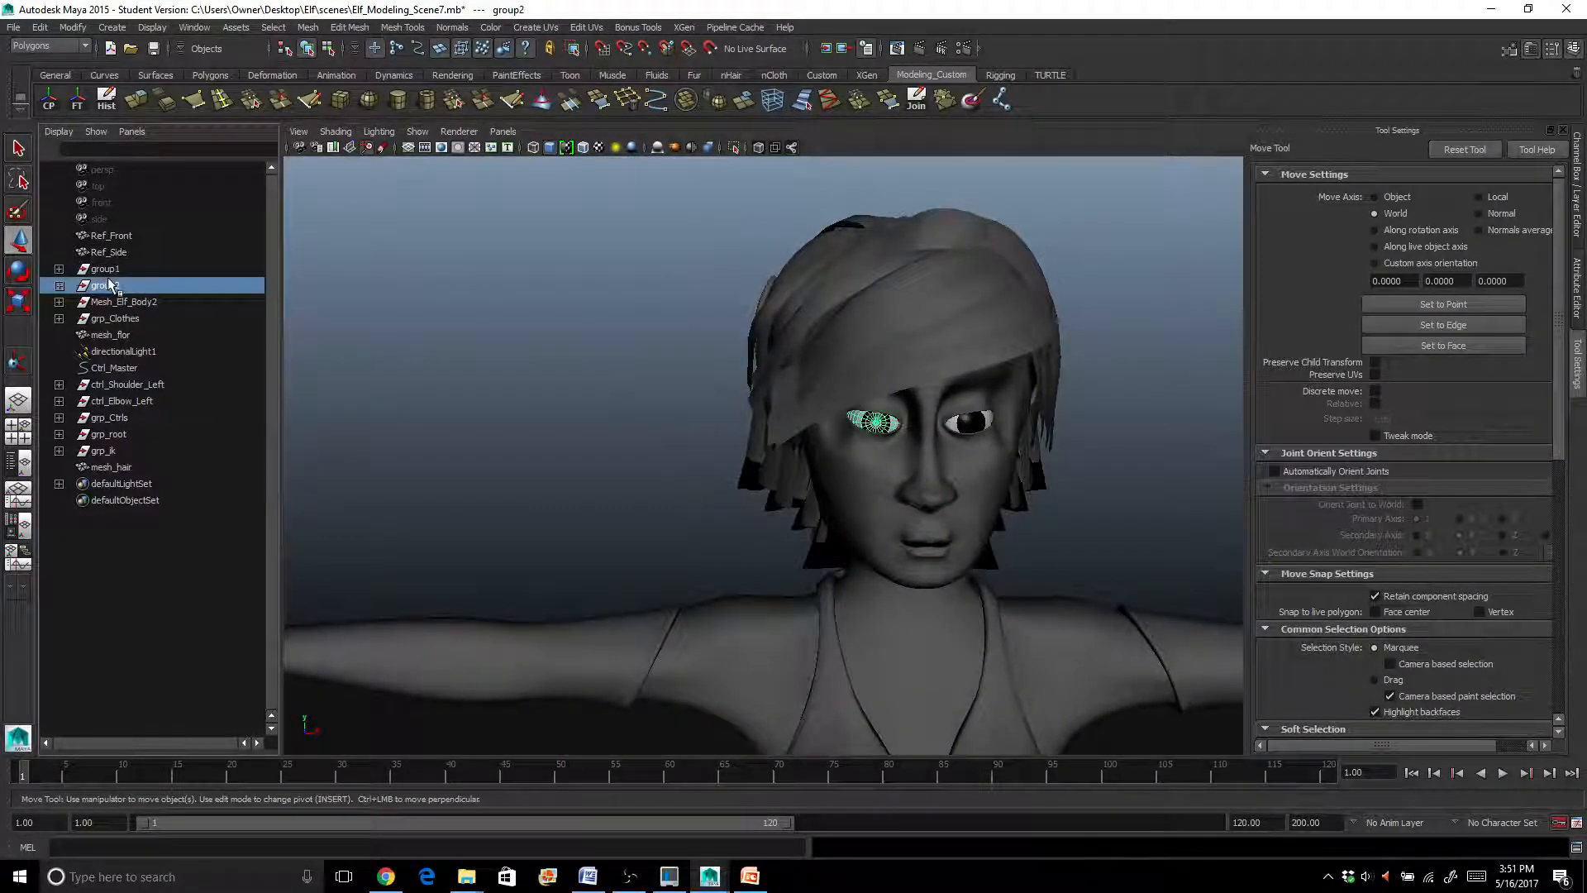
click(59, 285)
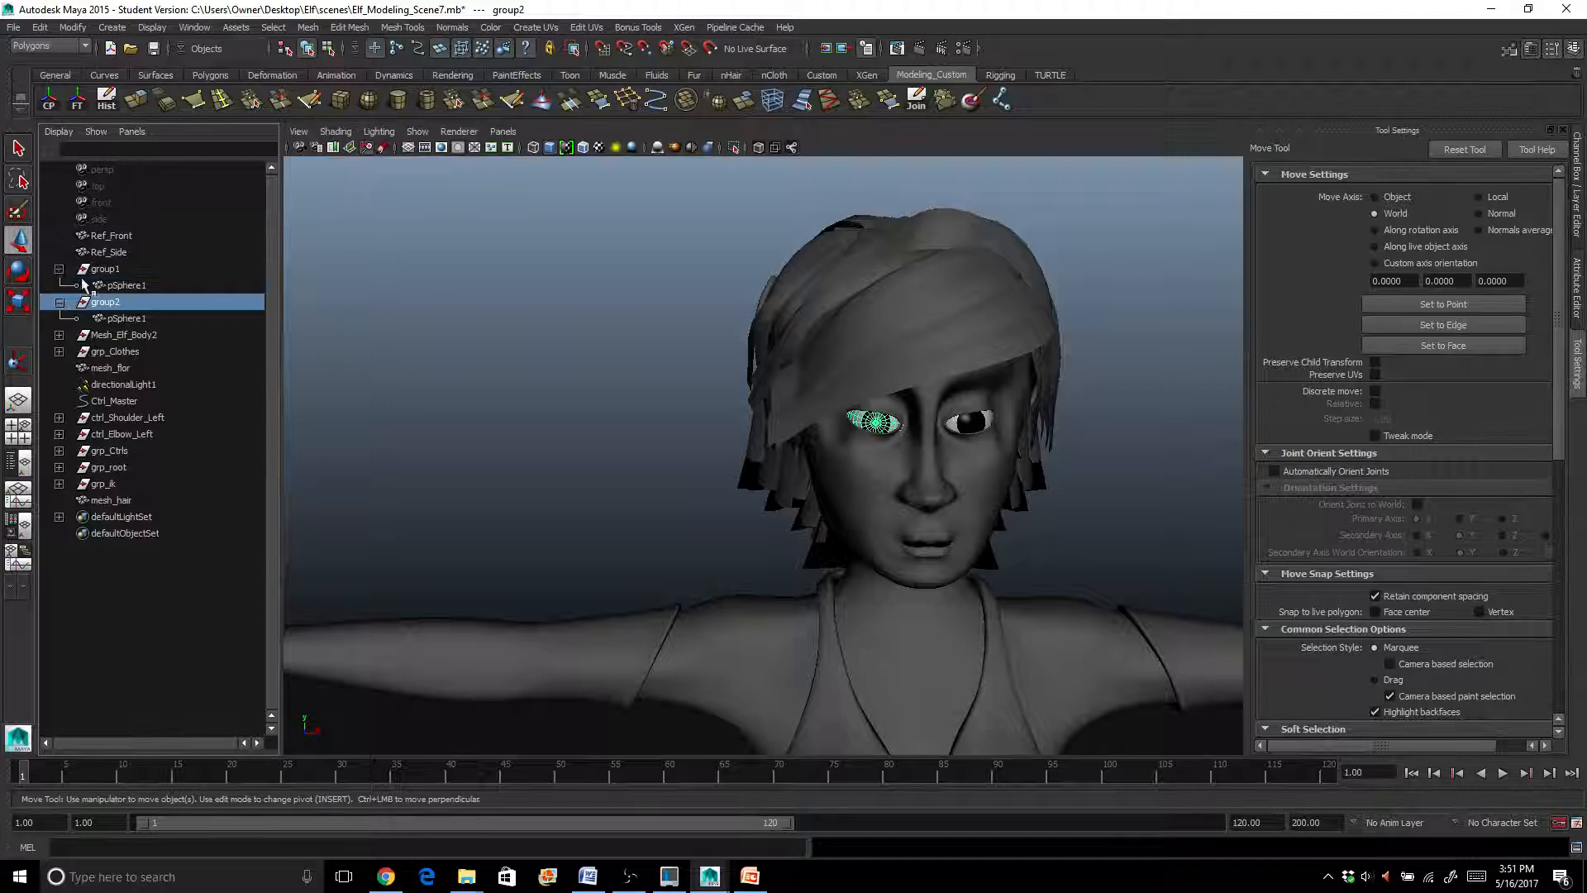
click(124, 285)
ctrl+click(127, 319)
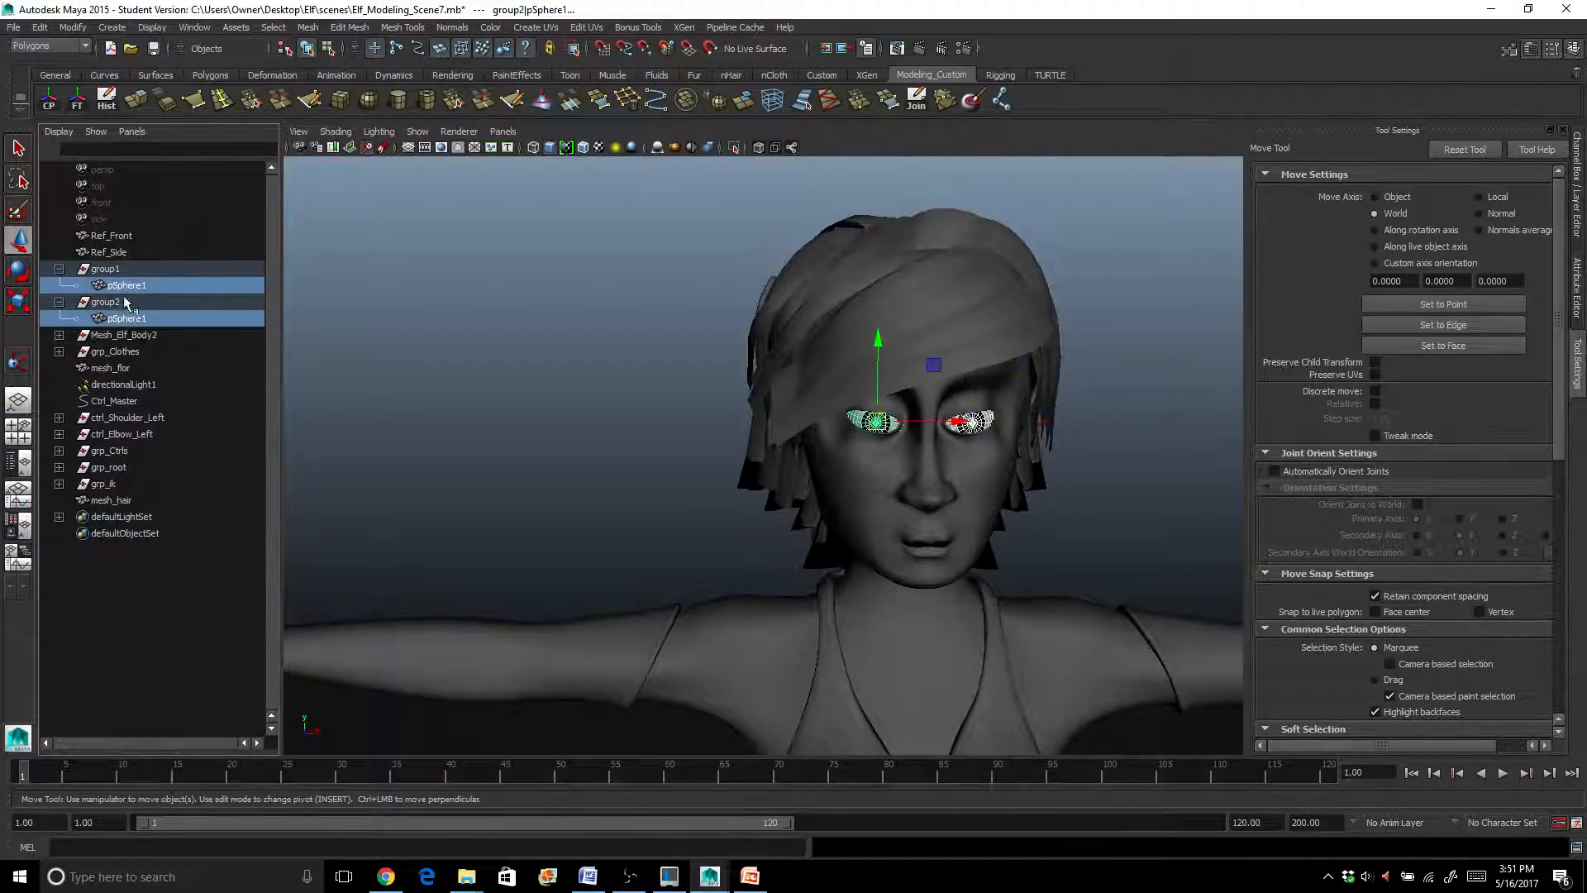
middle_drag(118, 288, 134, 609)
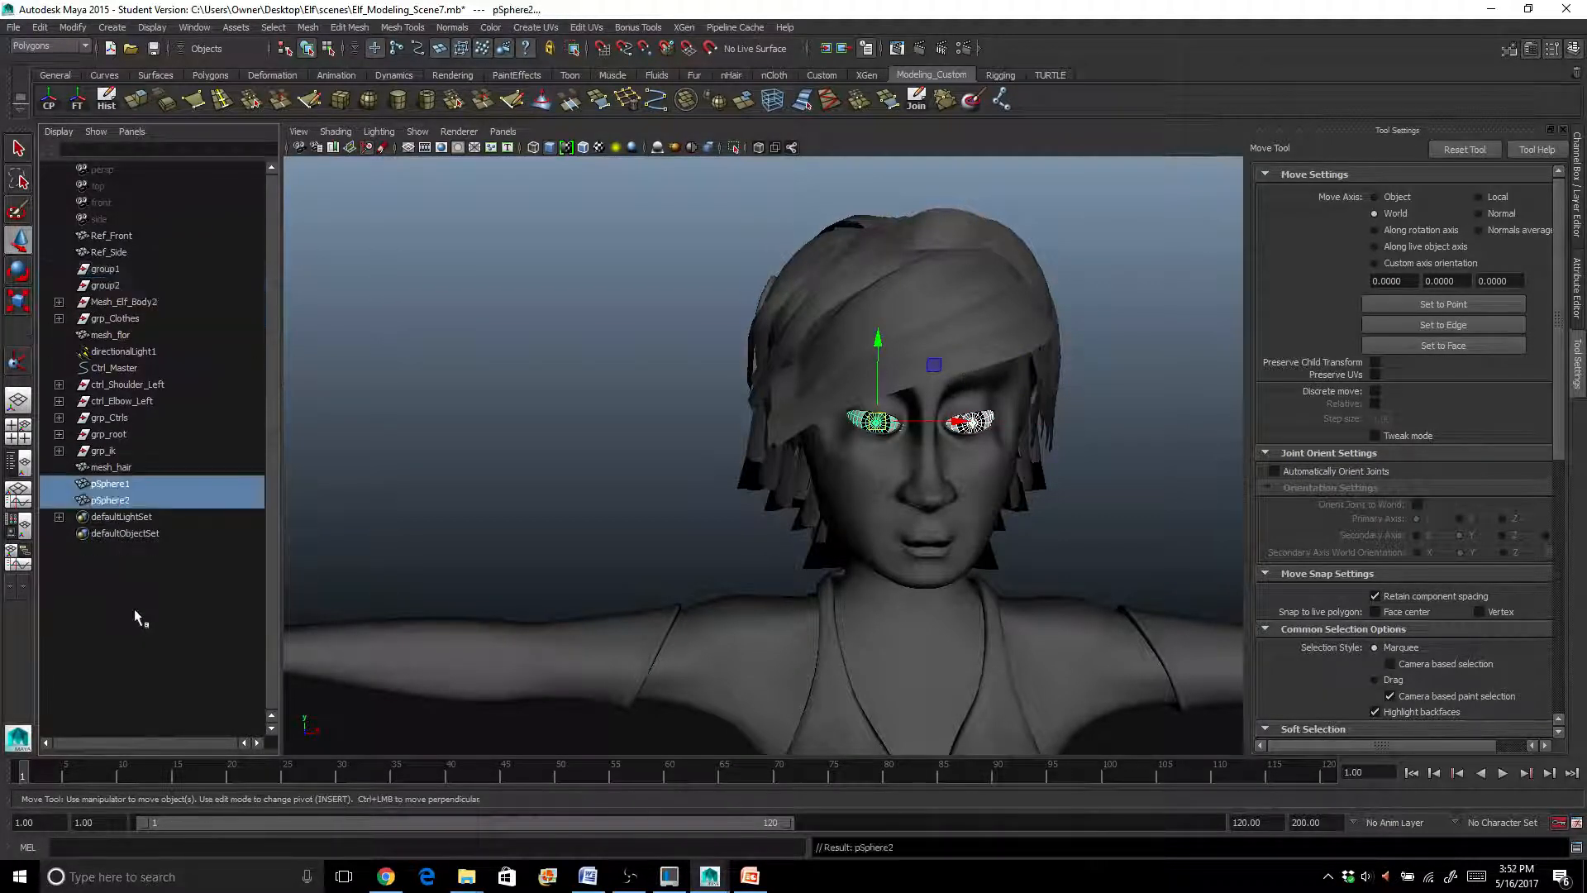
Rename the ungrouped eye spheres pSphere1 and pSphere2 as Eye_Left and Eye_Right
double_click(116, 486)
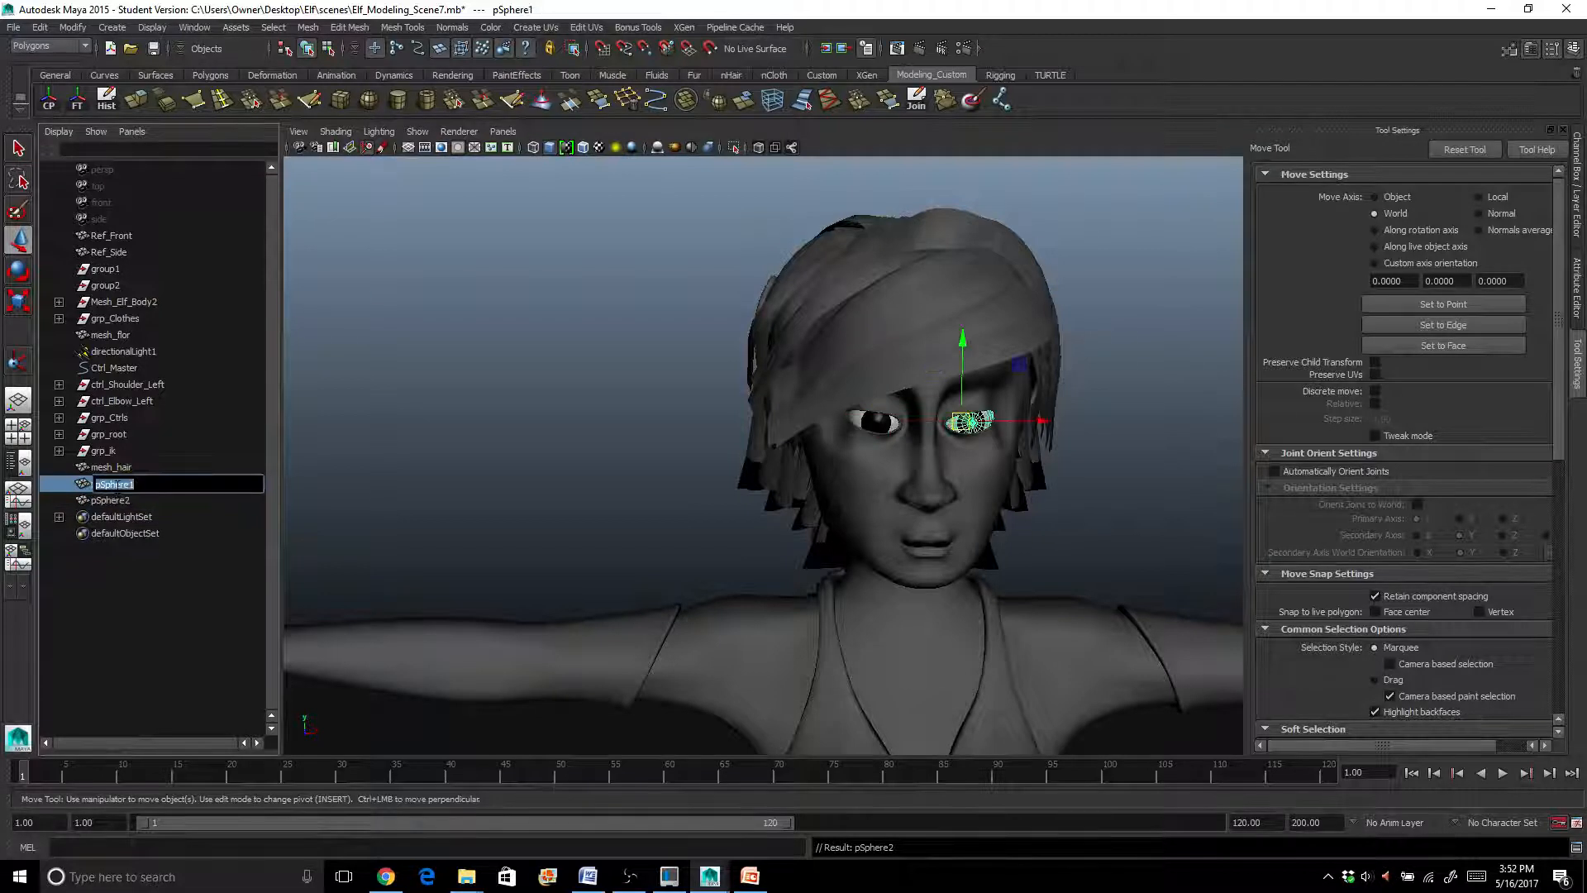
text(Eye_Left)
key(Return)
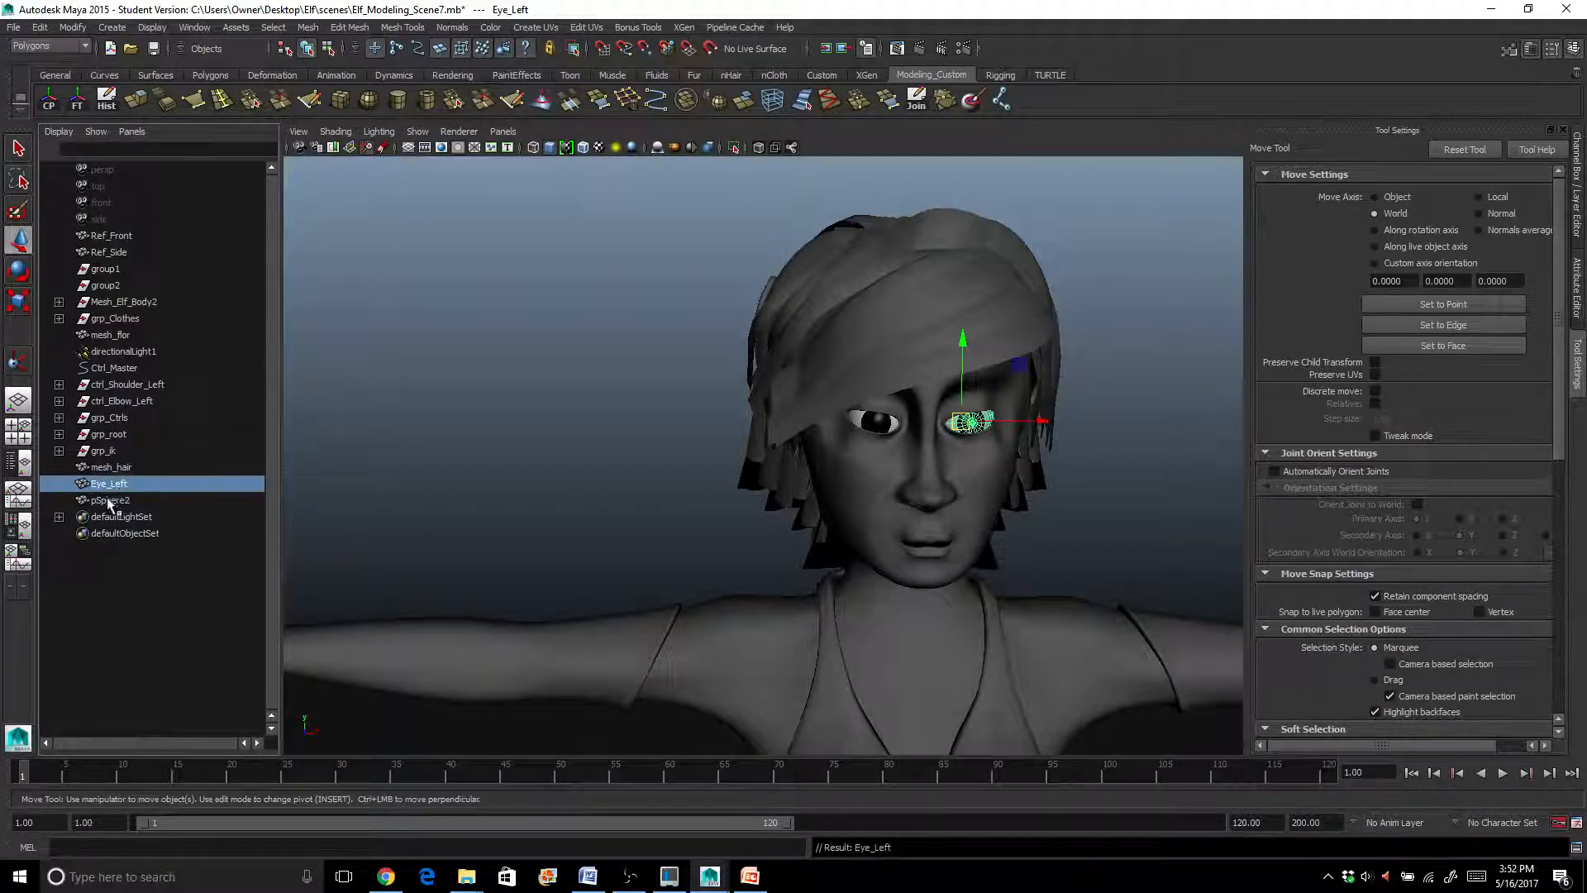
click(108, 501)
double_click(108, 501)
text(E)
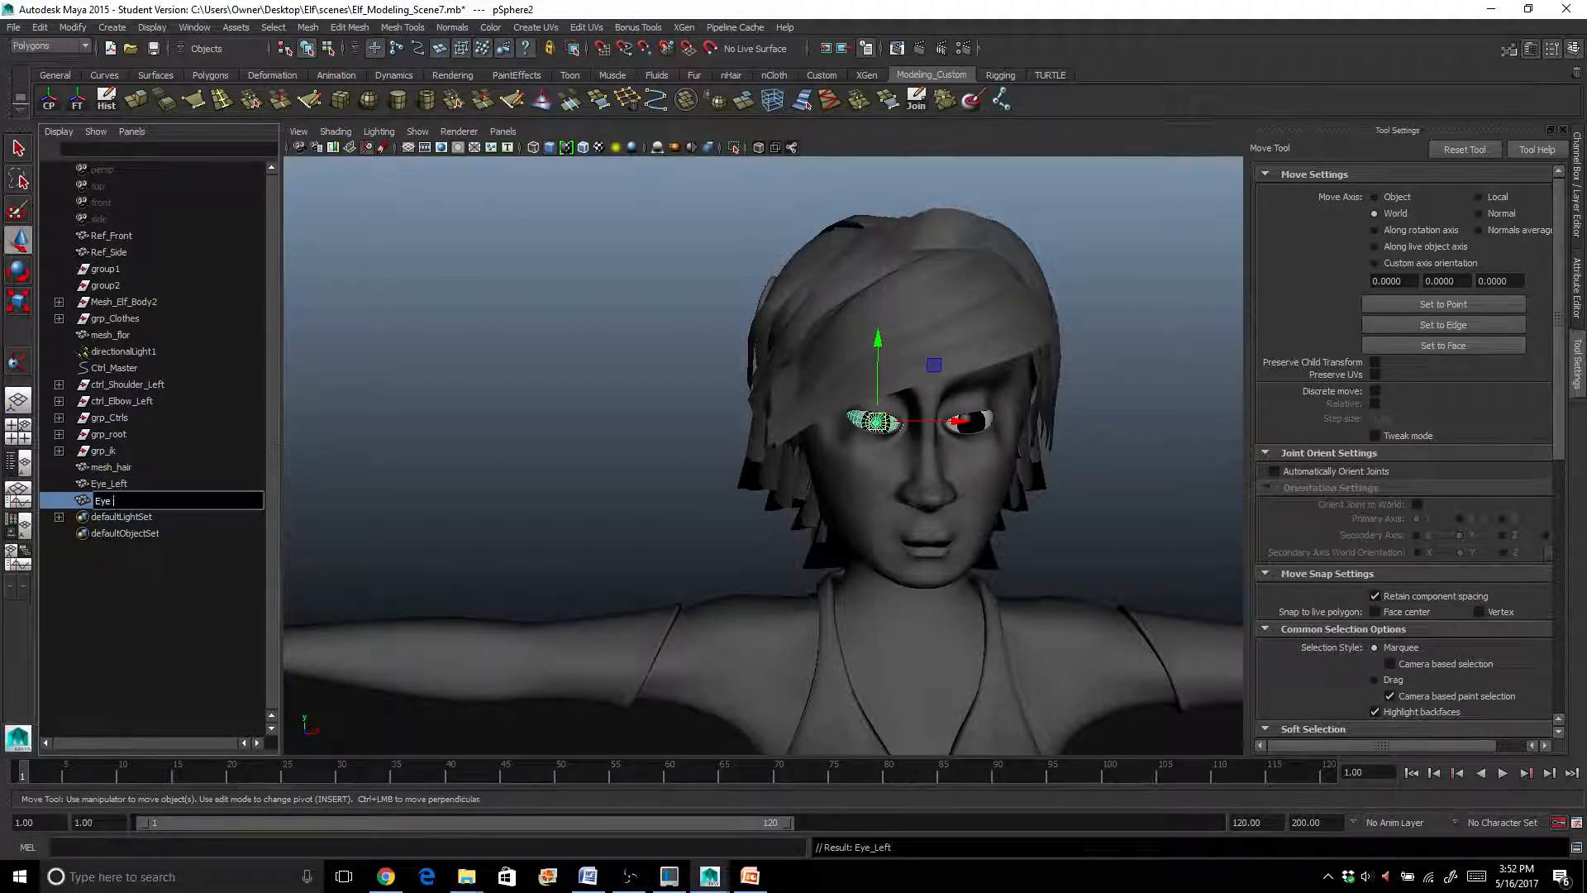
text(ye_Right)
key(Return)
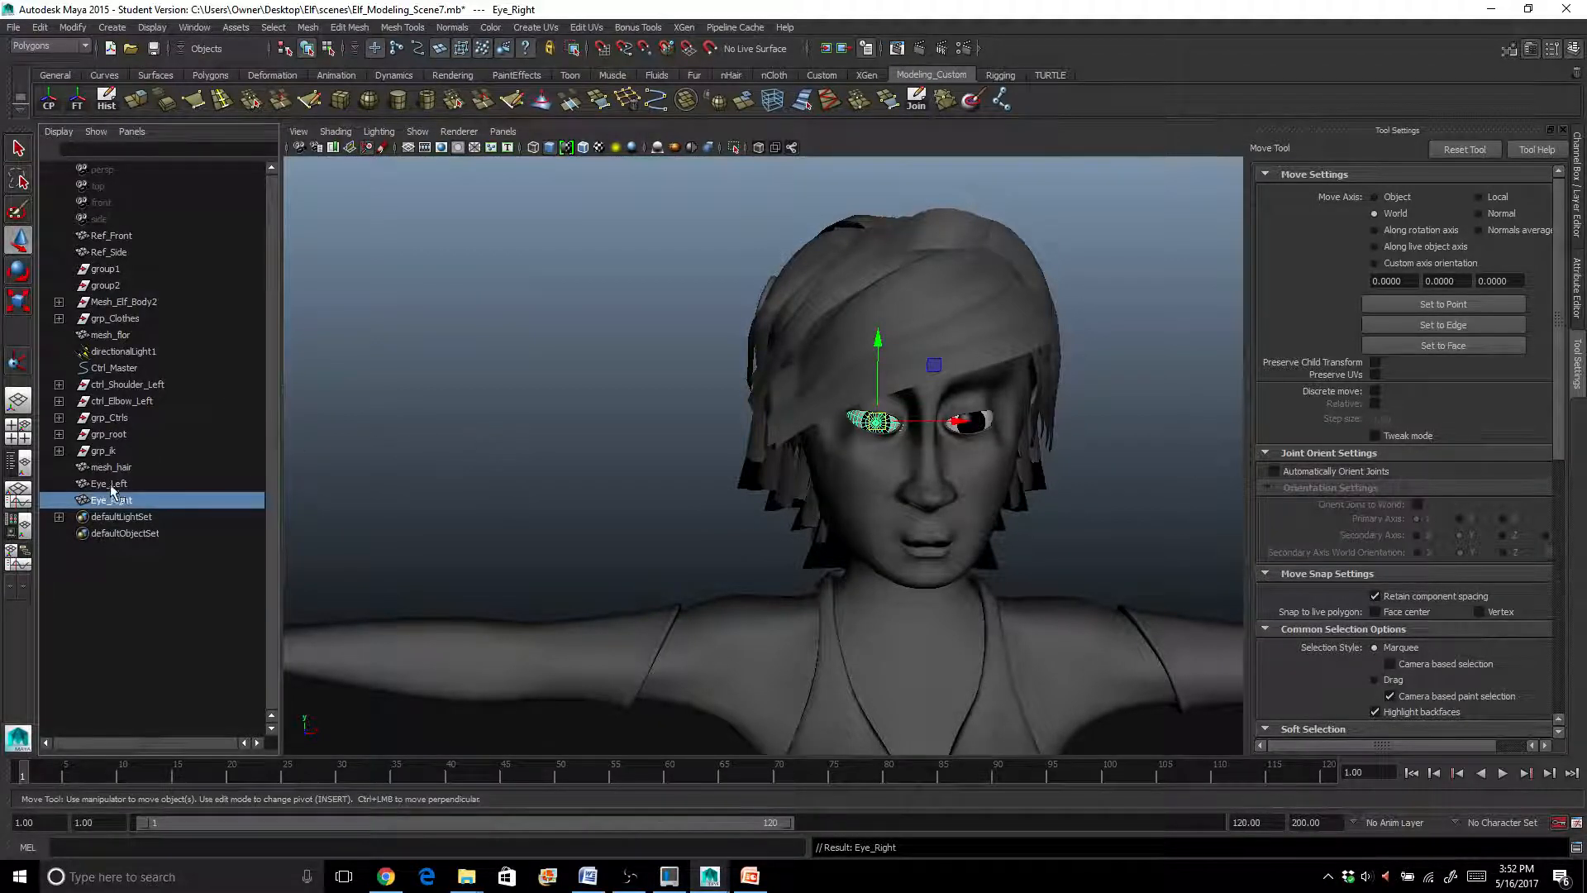
Rename the floor object mesh_flor as mesh_folor
click(410, 481)
scroll(410, 477, up, 2)
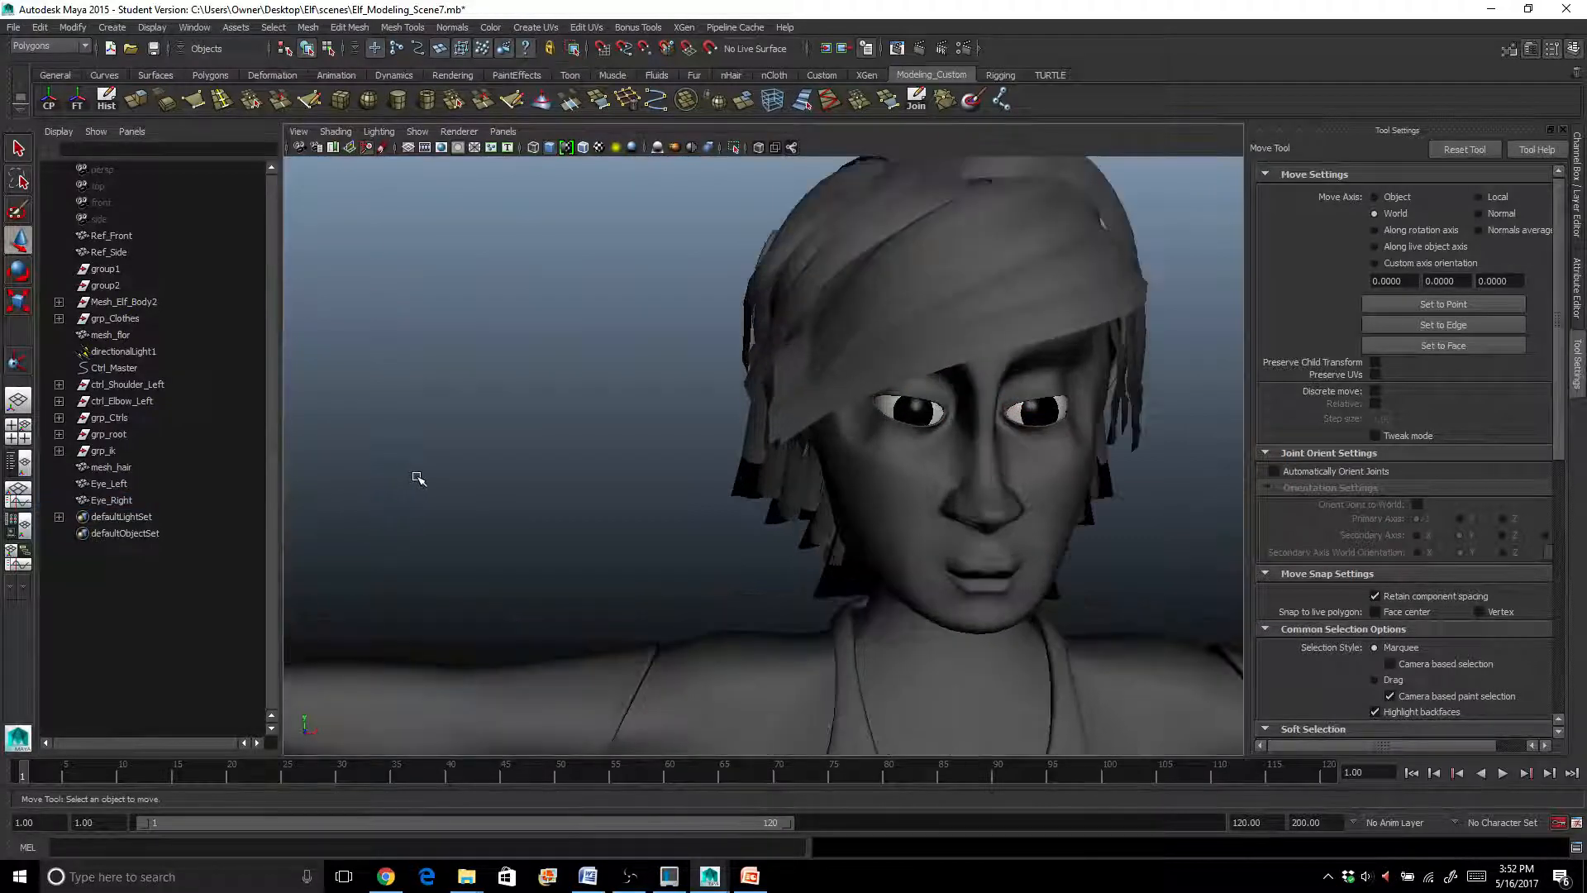
double_click(109, 333)
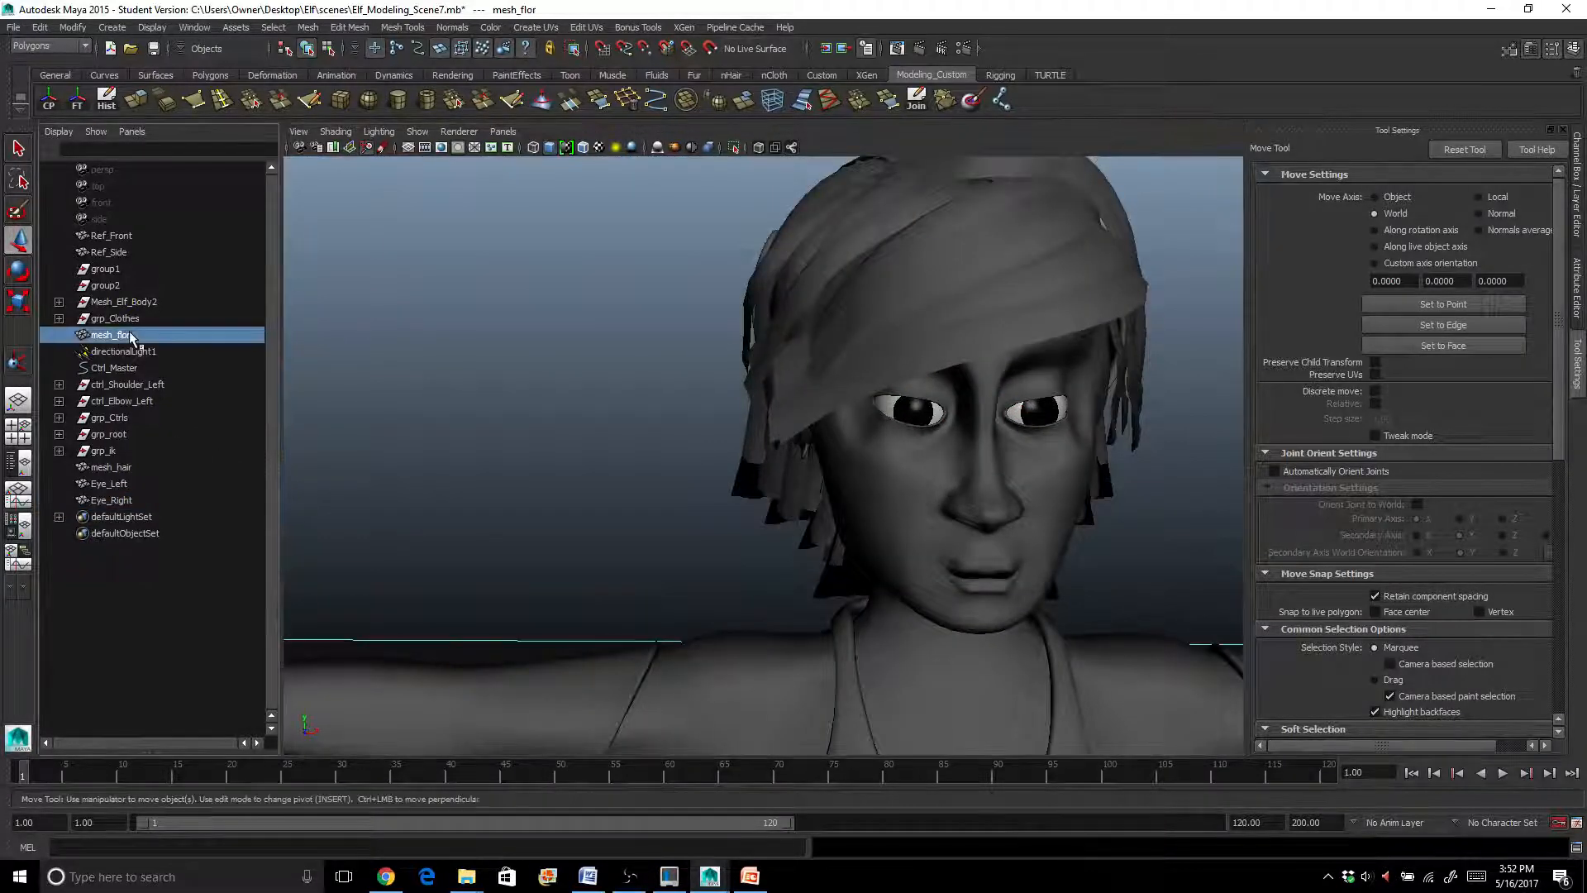
text(mesh_folor)
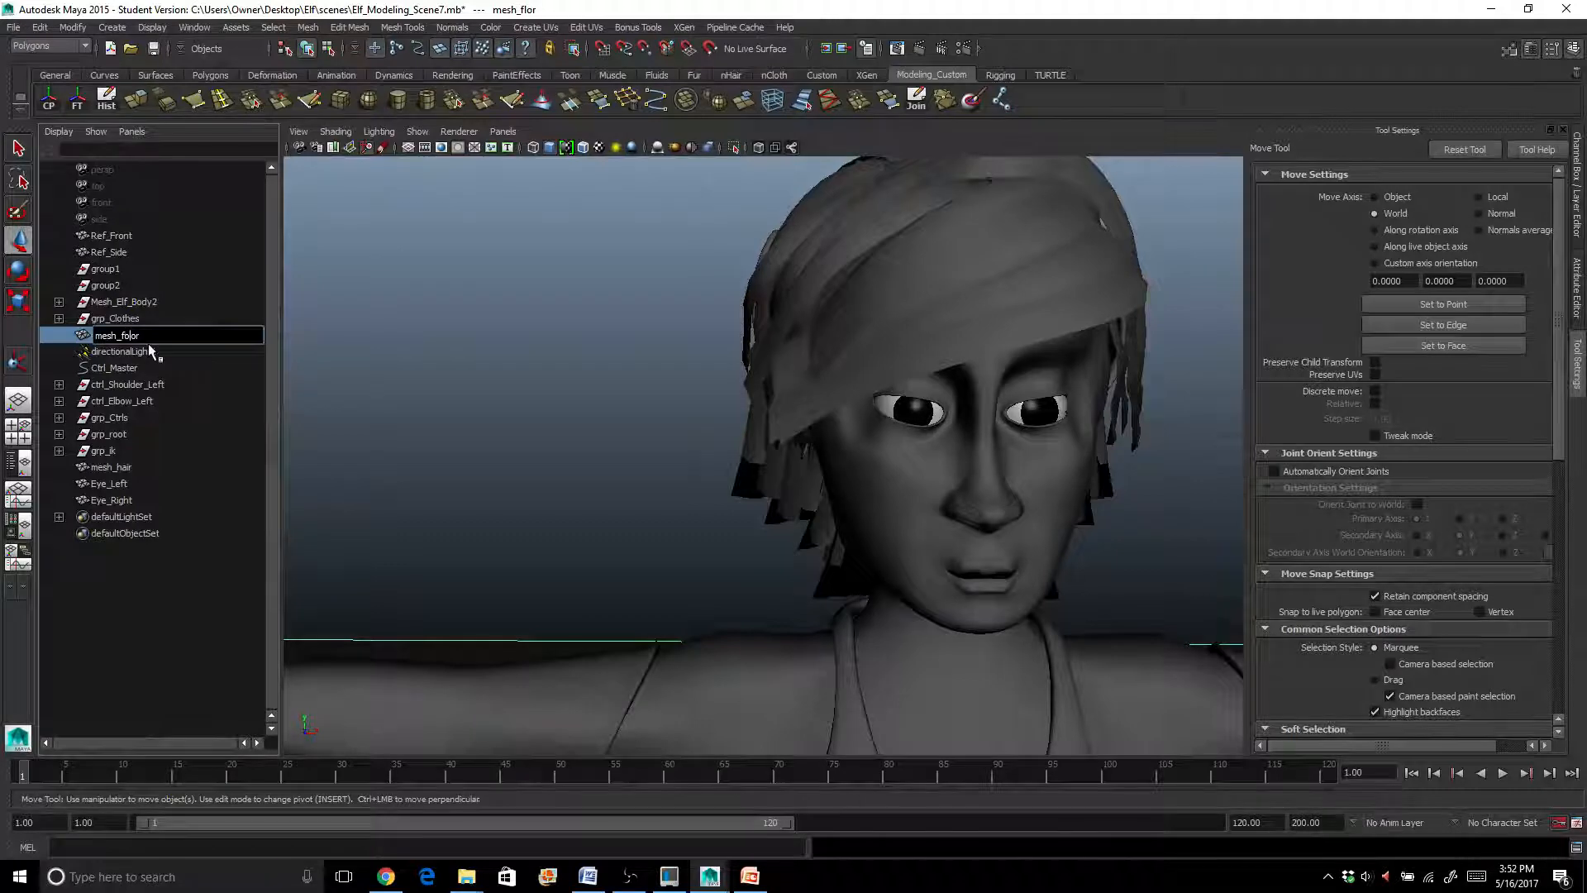
key(Return)
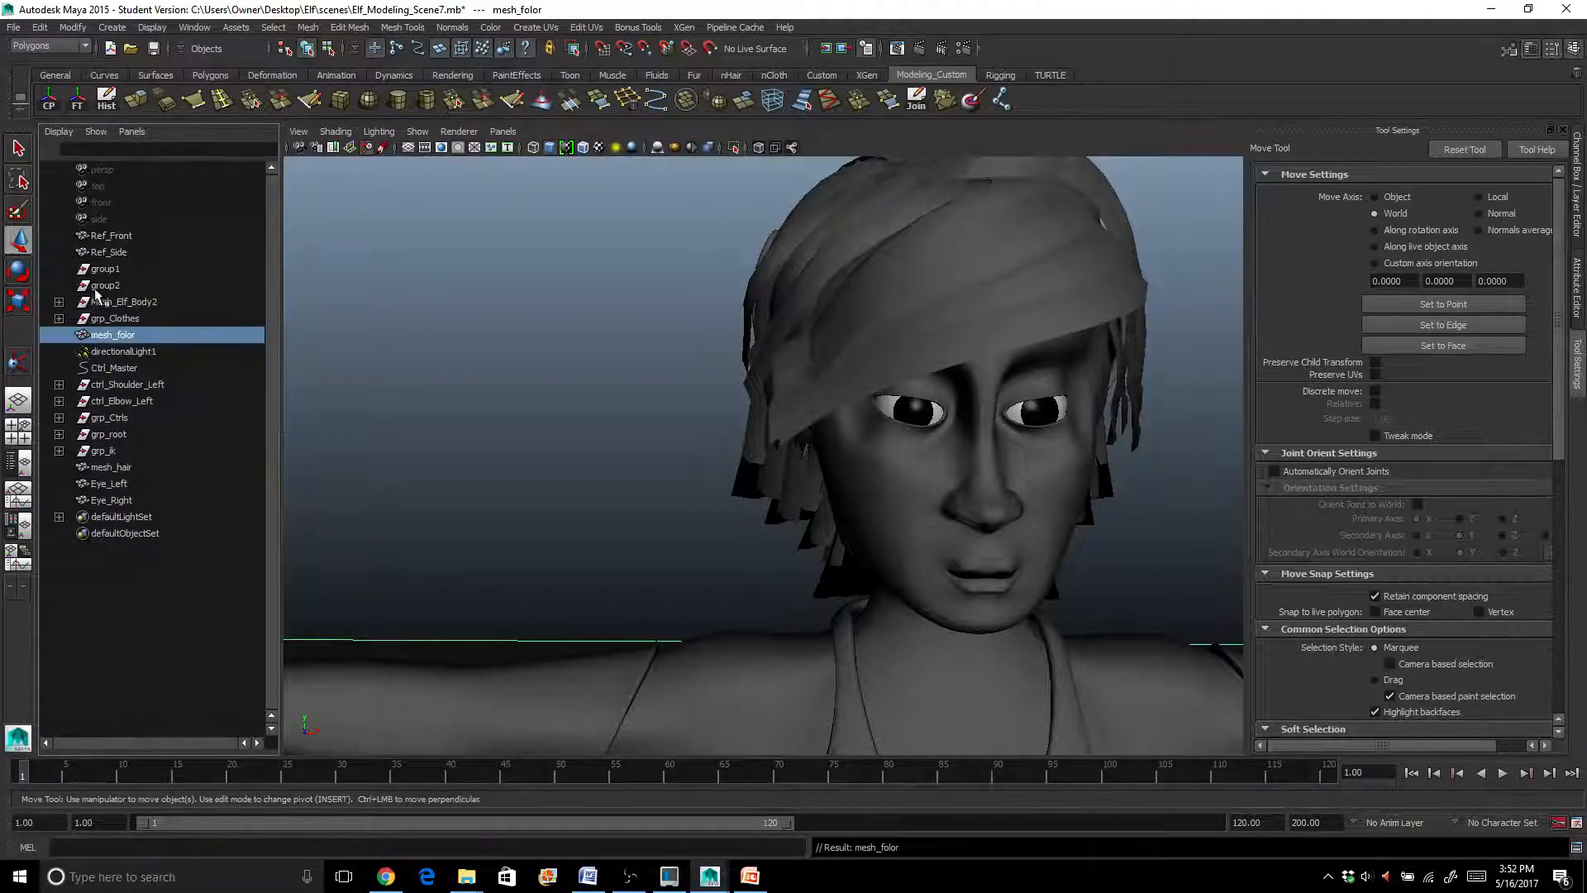
Delete the construction history of Eye_Left and Eye_Right
click(103, 485)
ctrl+click(107, 500)
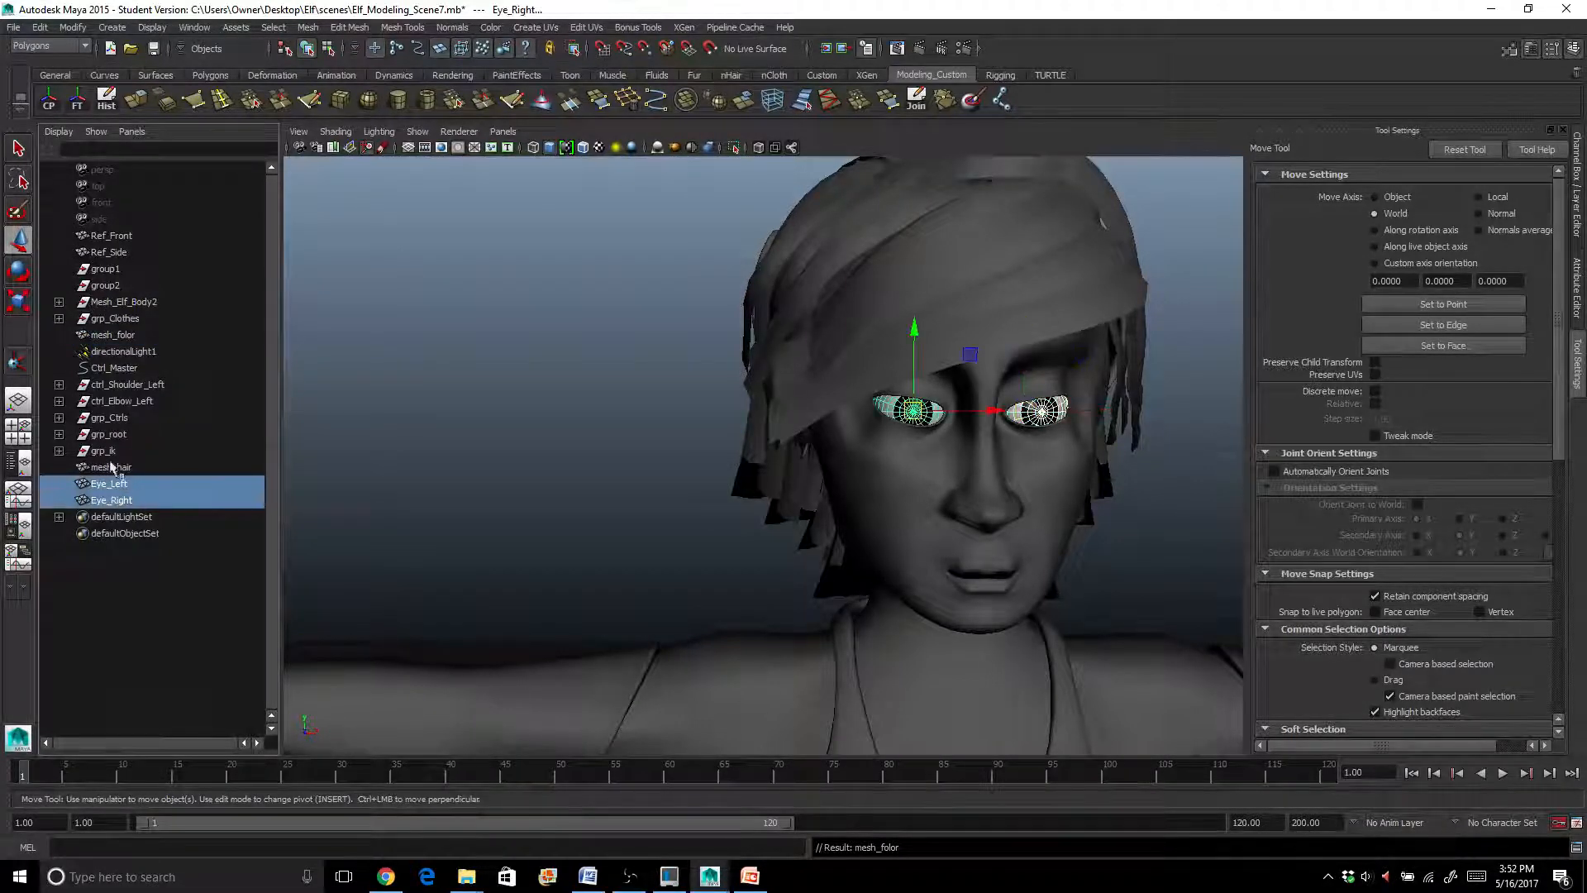
click(106, 115)
Delete the empty groups group1 and group2 and the reference objects Ref_Front and Ref_Side
click(110, 285)
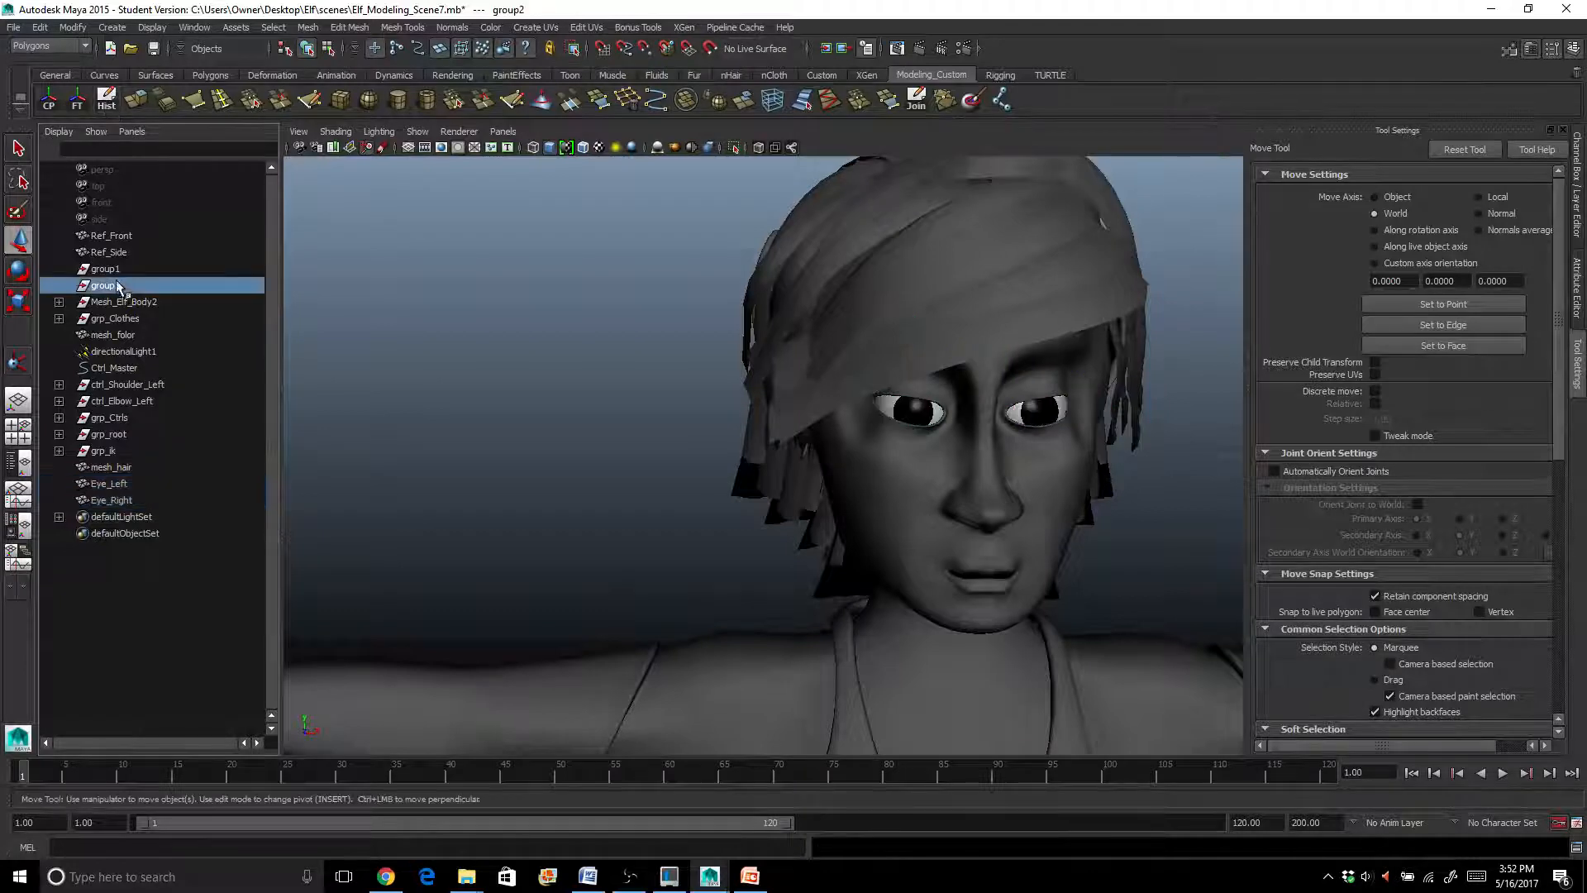
ctrl+click(115, 272)
key(Delete)
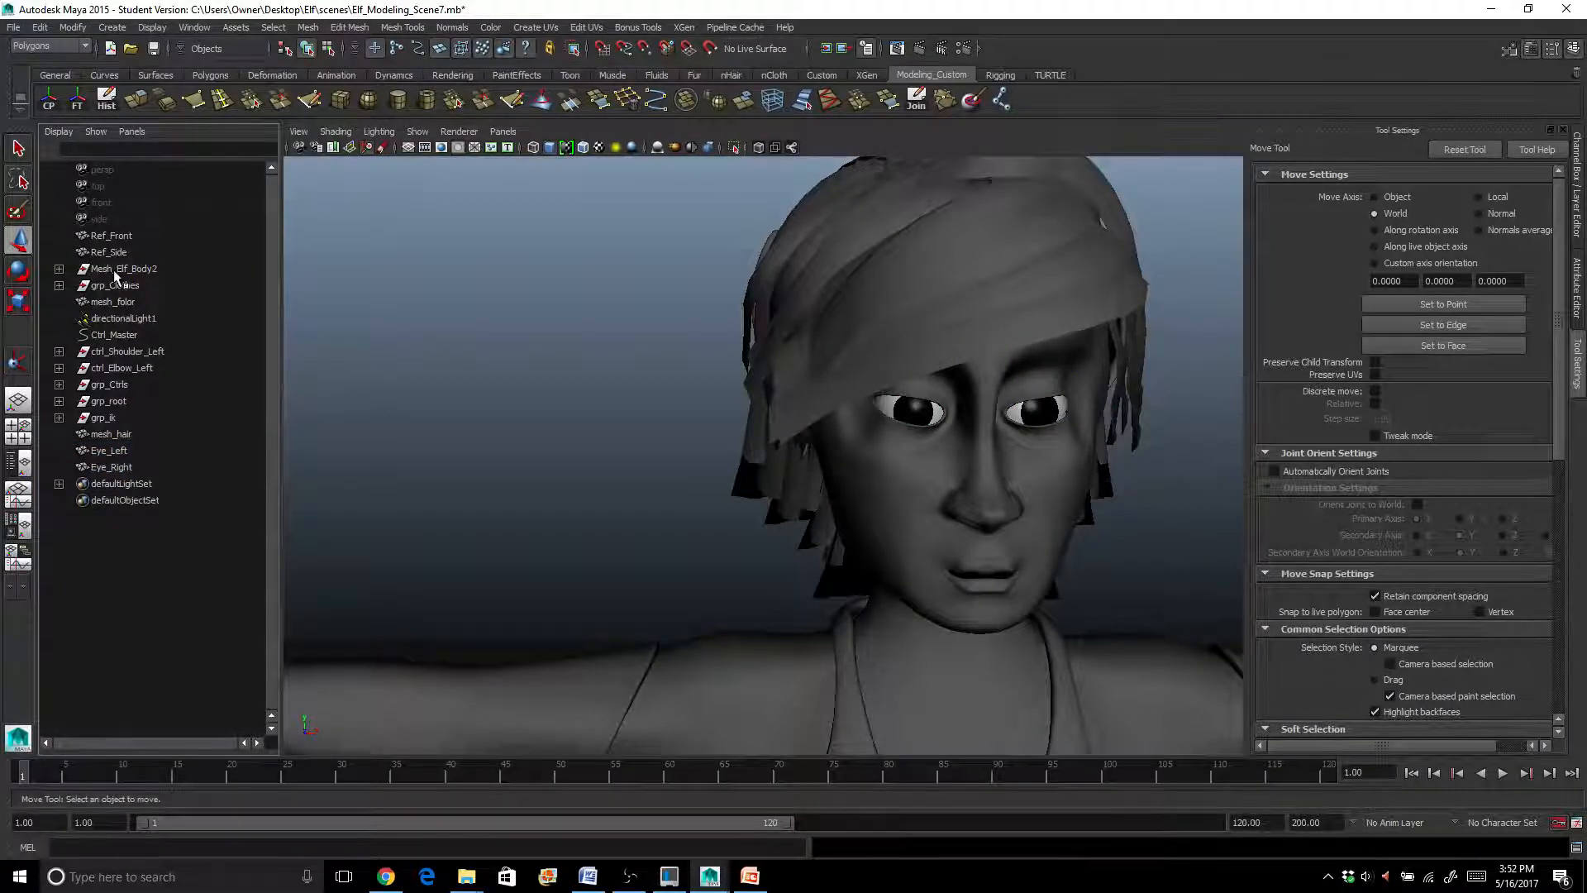
click(137, 252)
ctrl+click(126, 238)
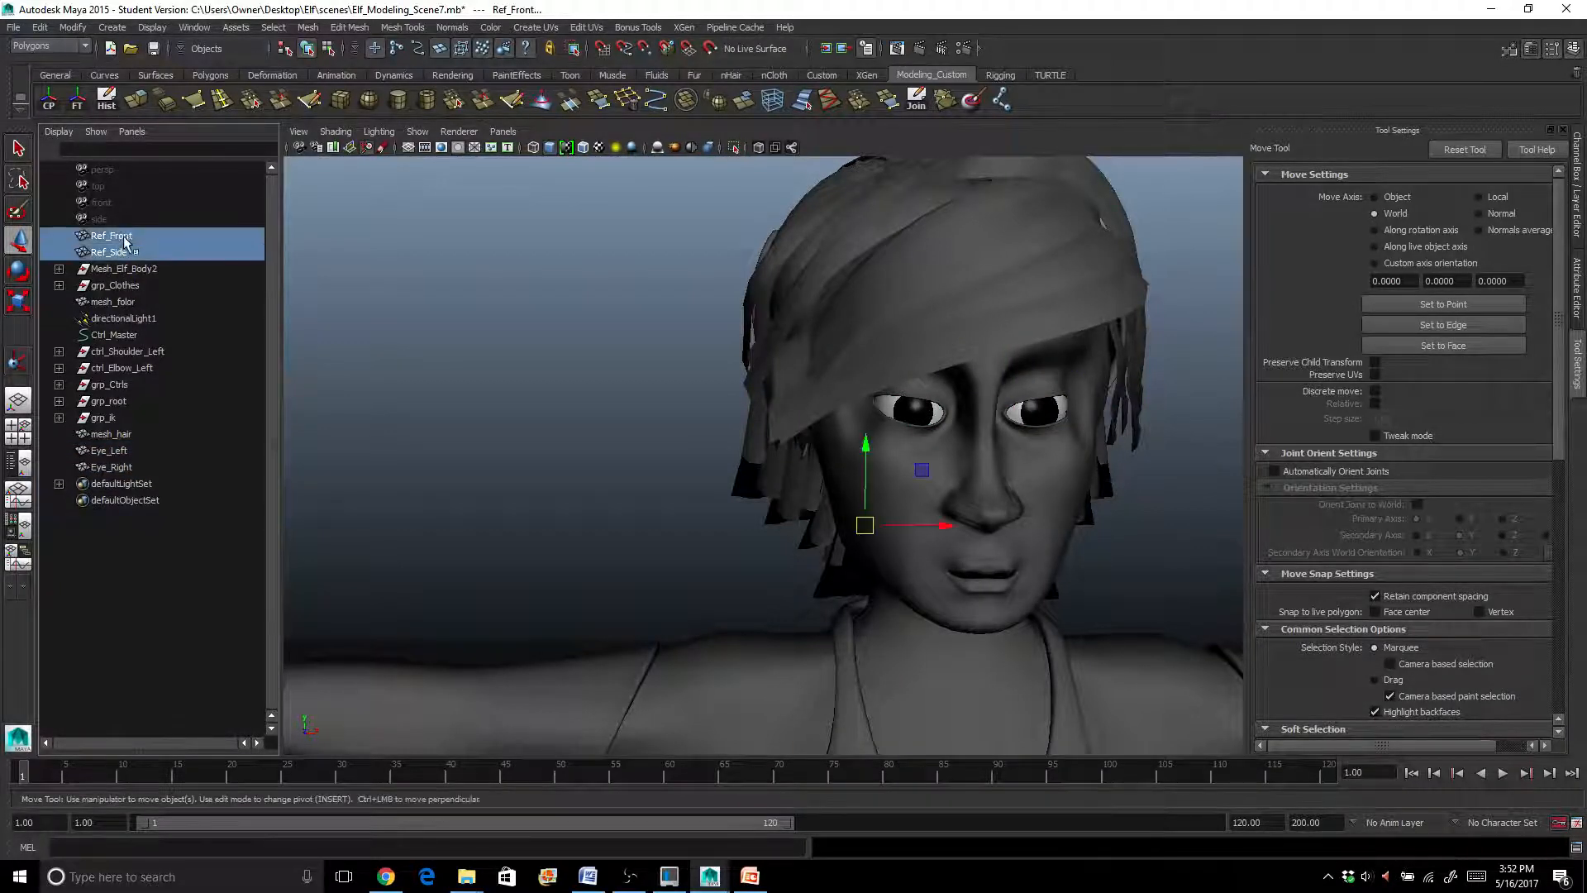
key(Delete)
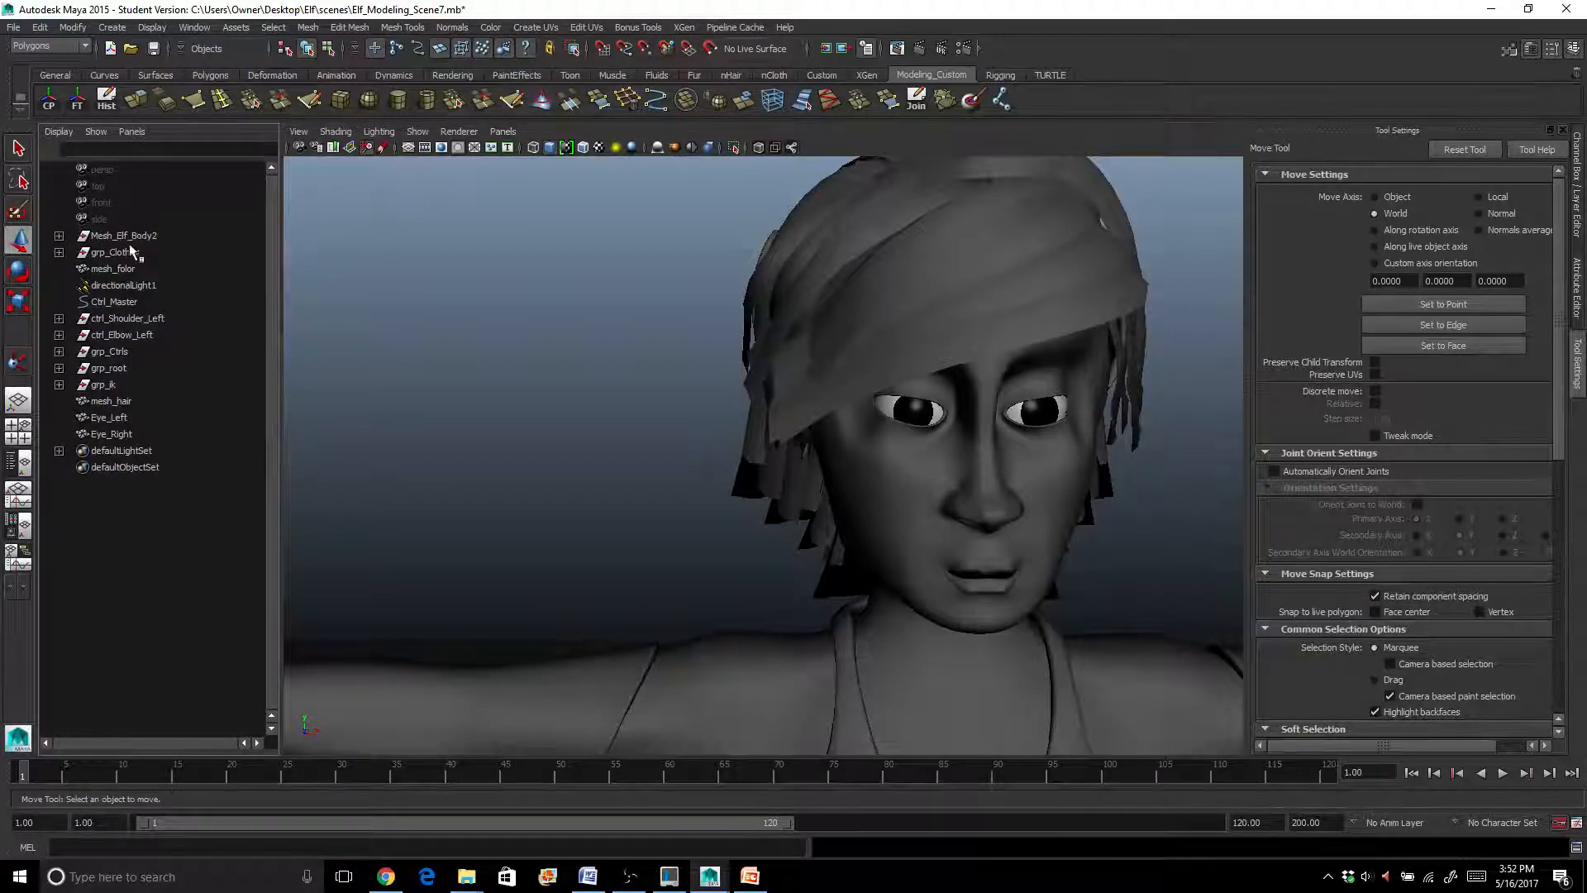
Move Mesh_Elf_Base1 out of polySurface88 within Mesh_Elf_Body2 to the top level of the scene hierarchy
click(59, 236)
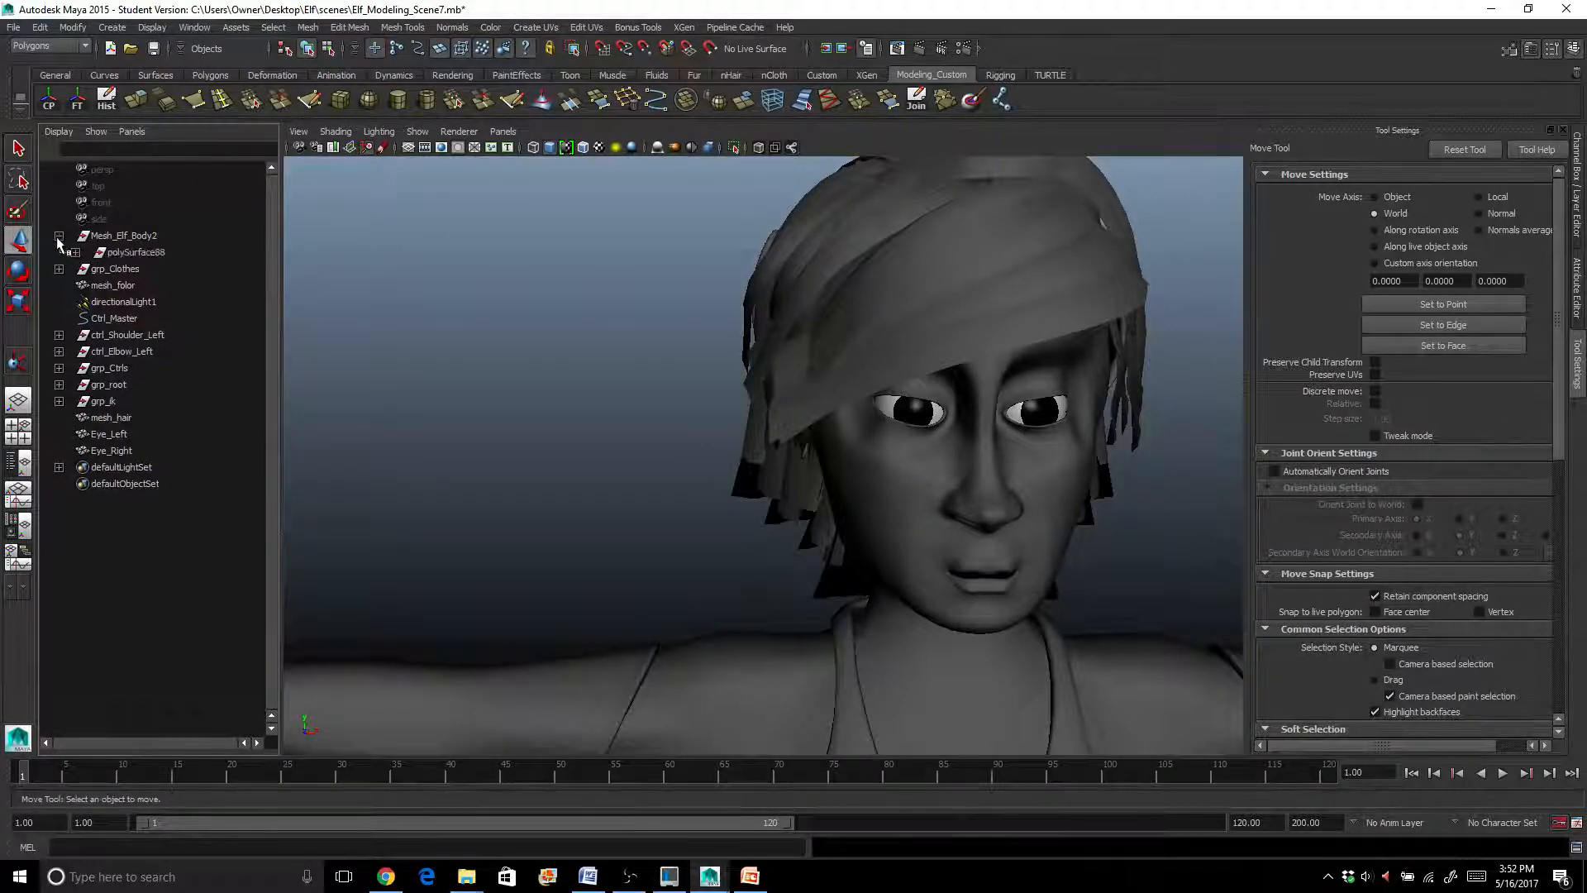
click(59, 235)
click(58, 235)
click(59, 236)
click(76, 239)
click(59, 236)
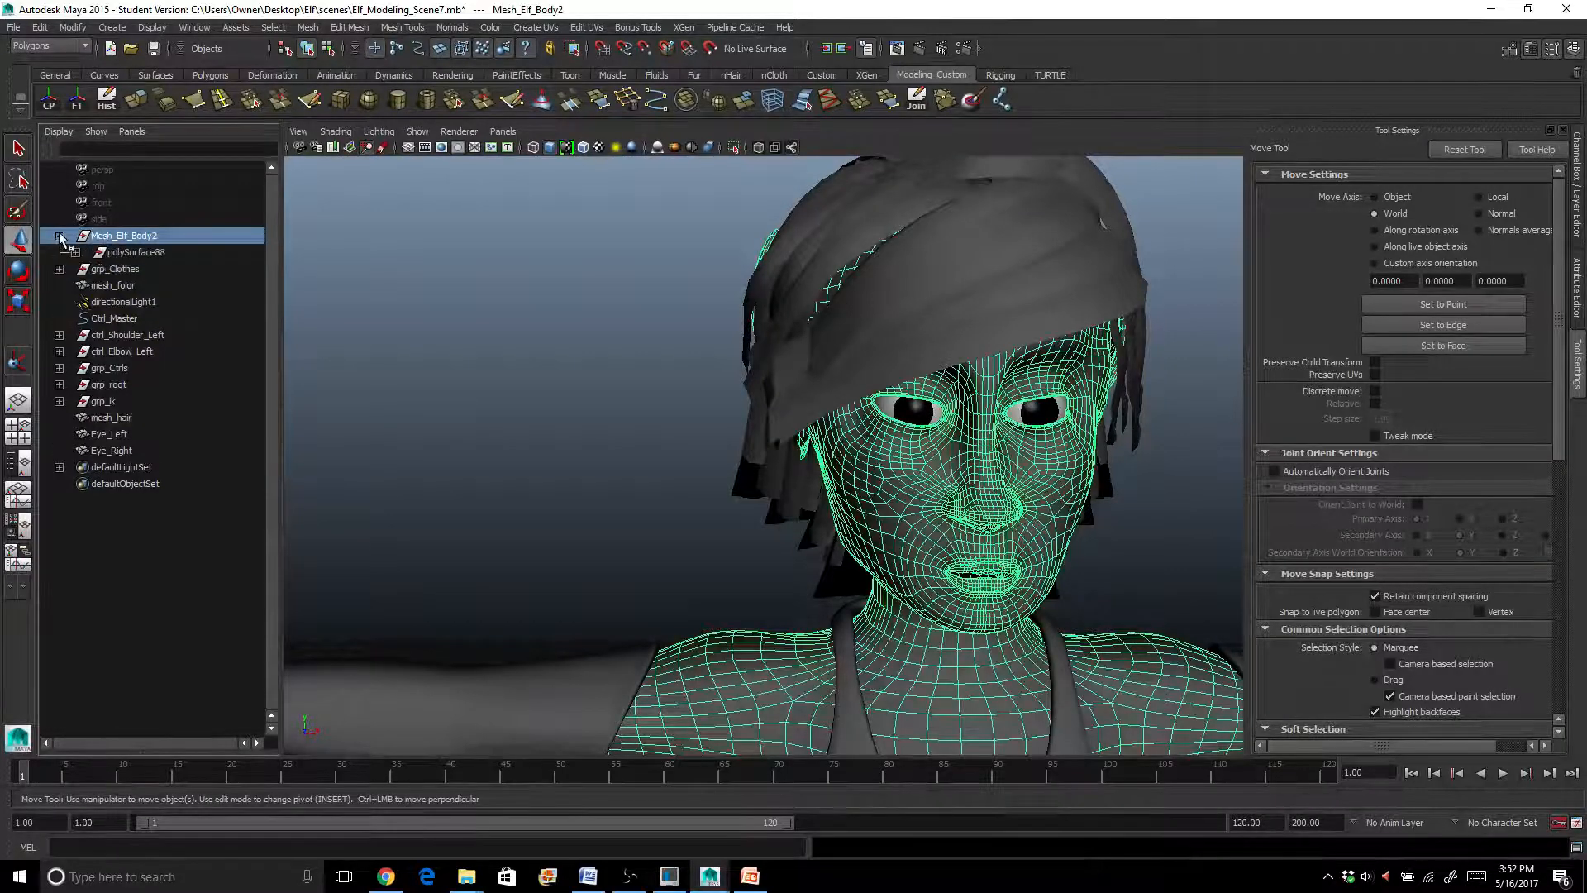
click(75, 252)
click(139, 270)
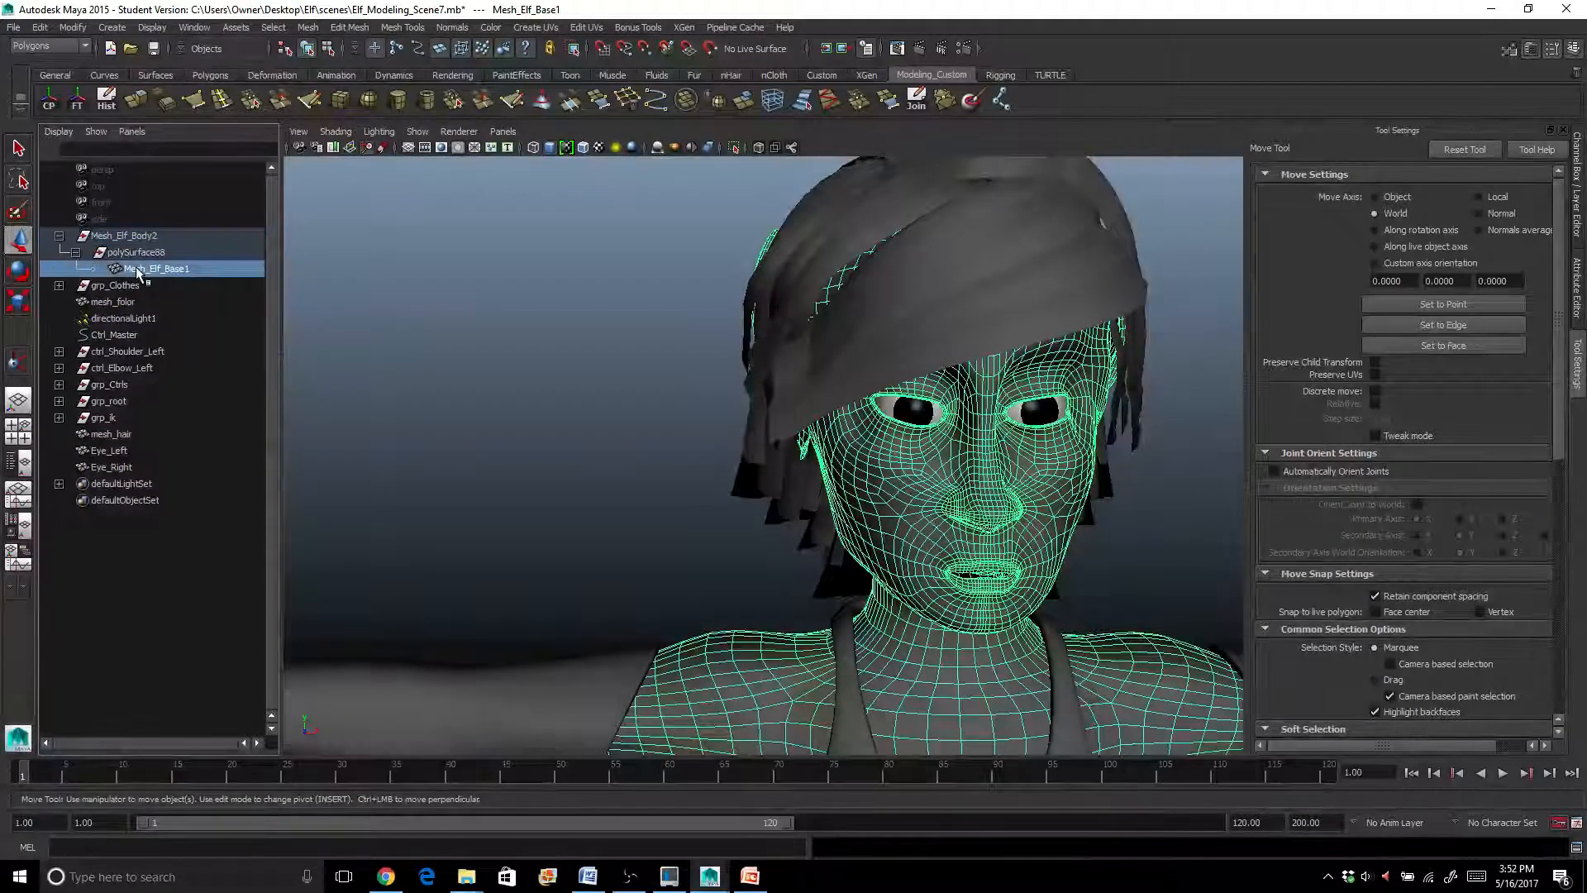
middle_drag(139, 276, 128, 299)
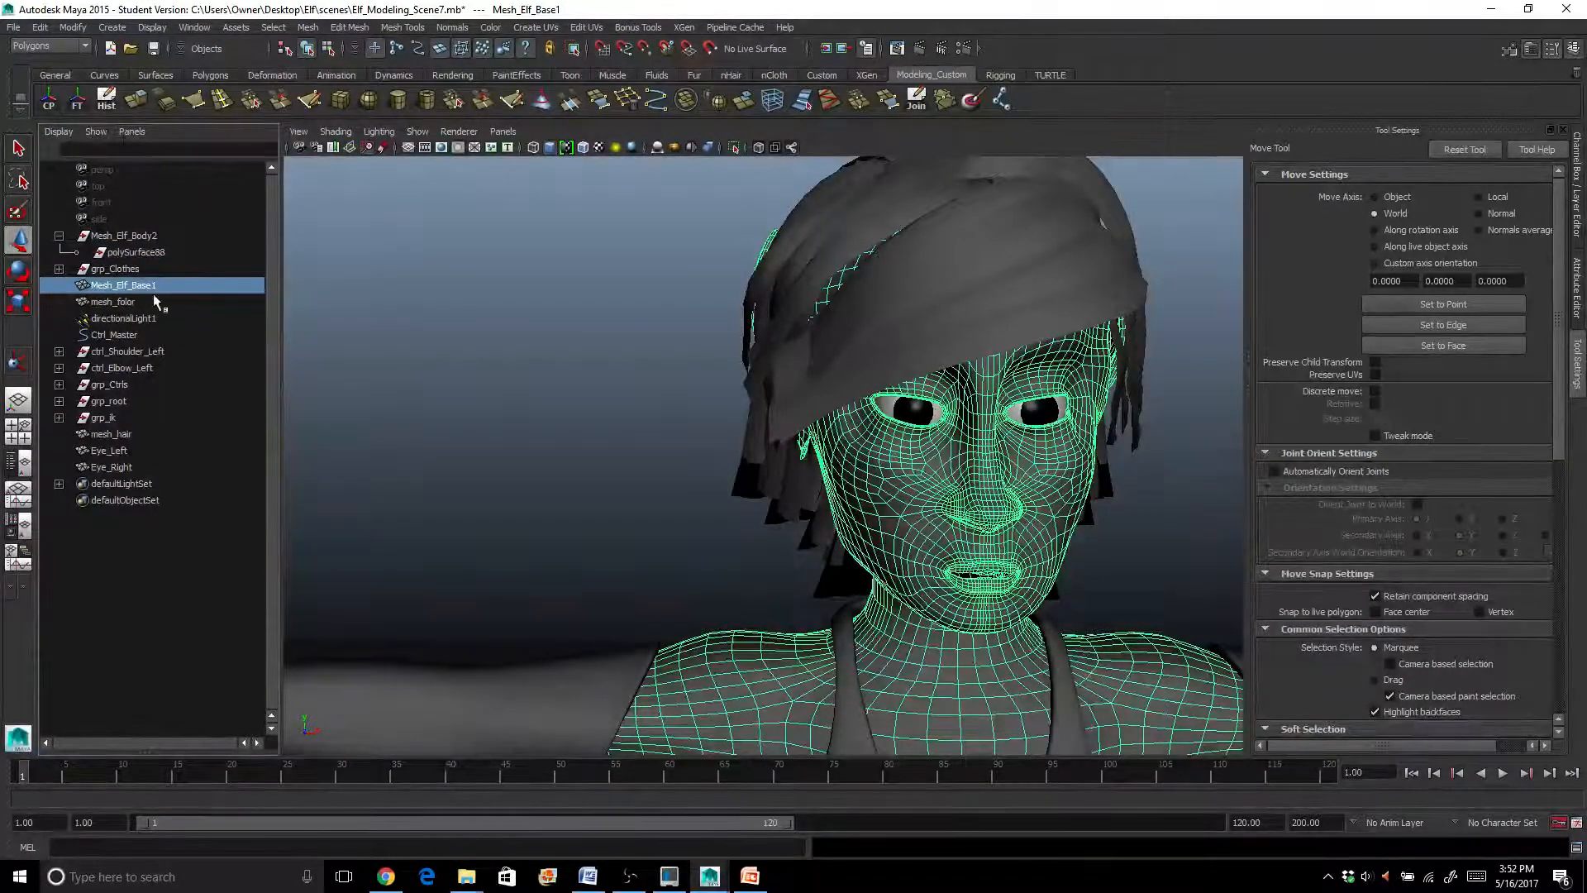
Rename the ungrouped body mesh as Mesh_Elf_Base
double_click(157, 287)
click(157, 287)
key(BackSpace)
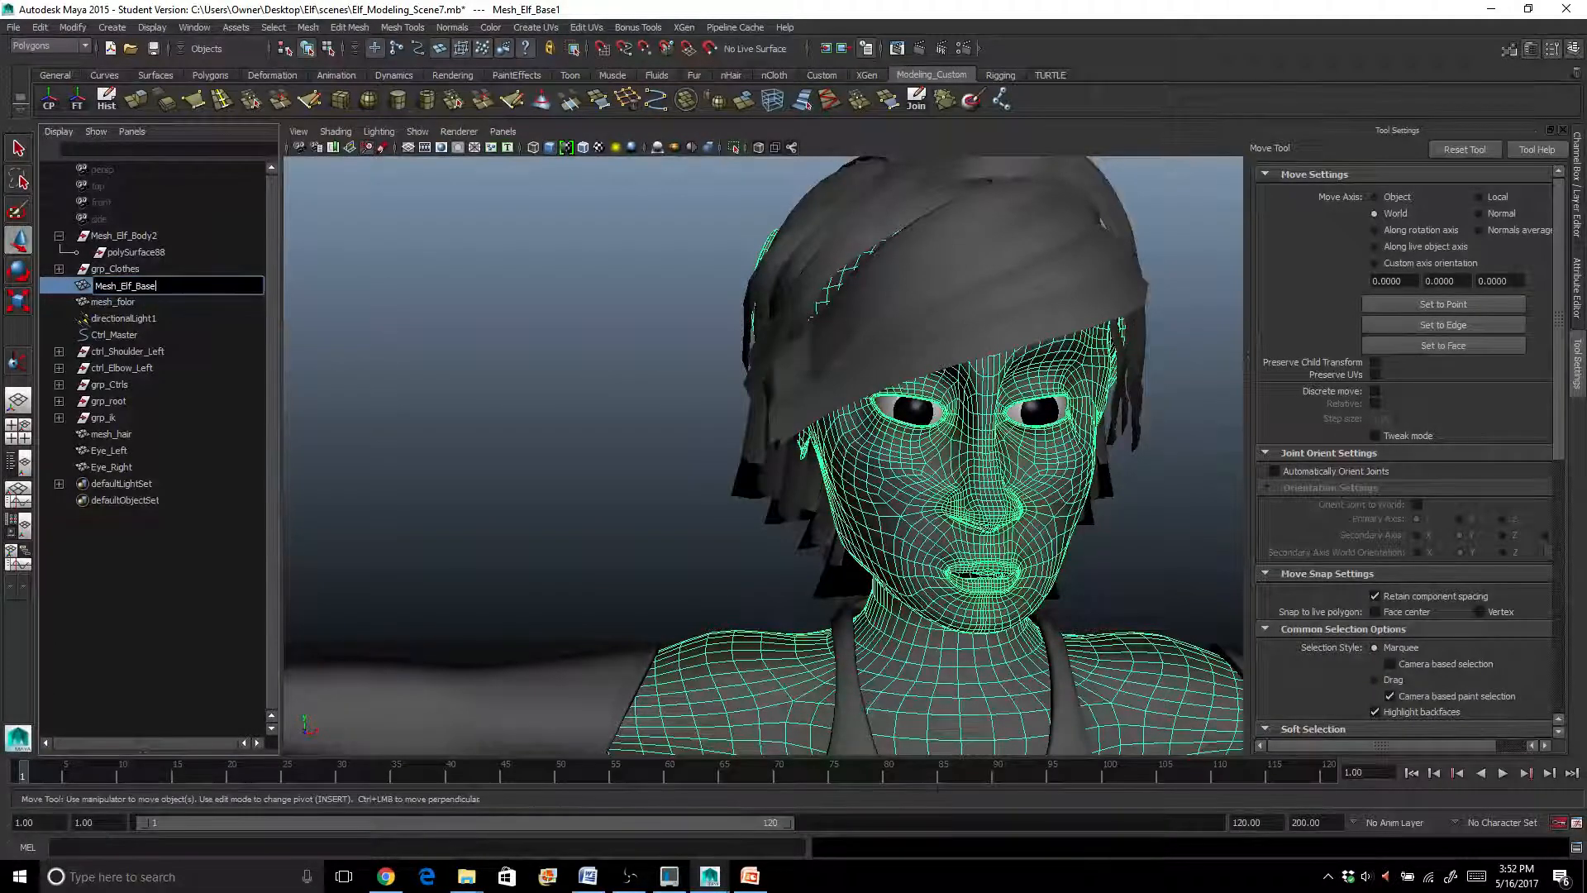
key(Return)
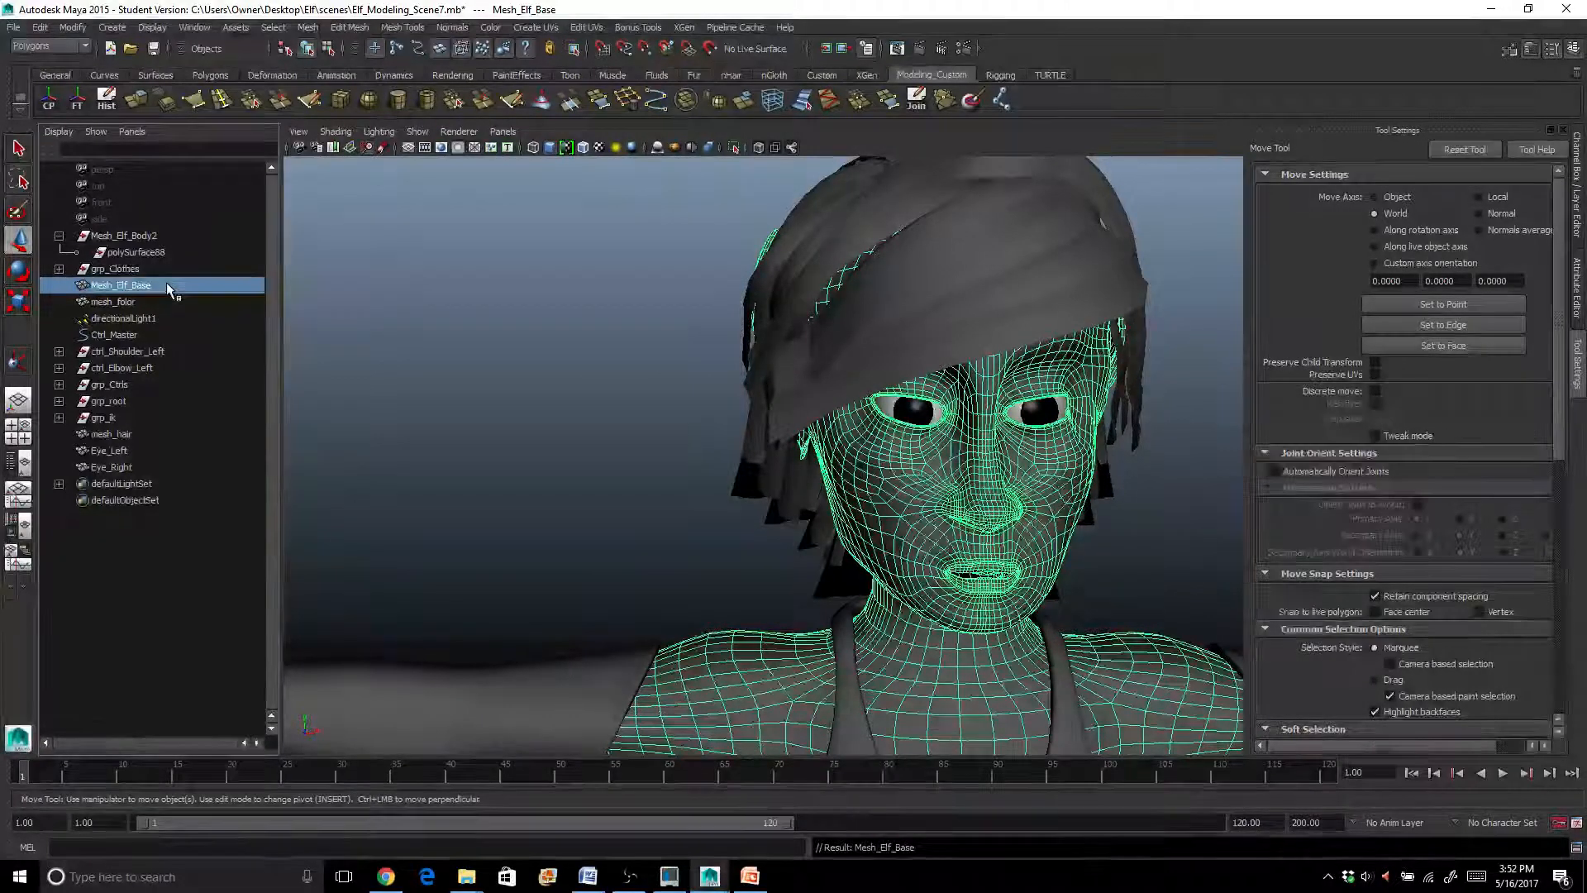
Delete the leftover Mesh_Elf_Body2 group together with its polySurface88 child
click(111, 237)
key(Delete)
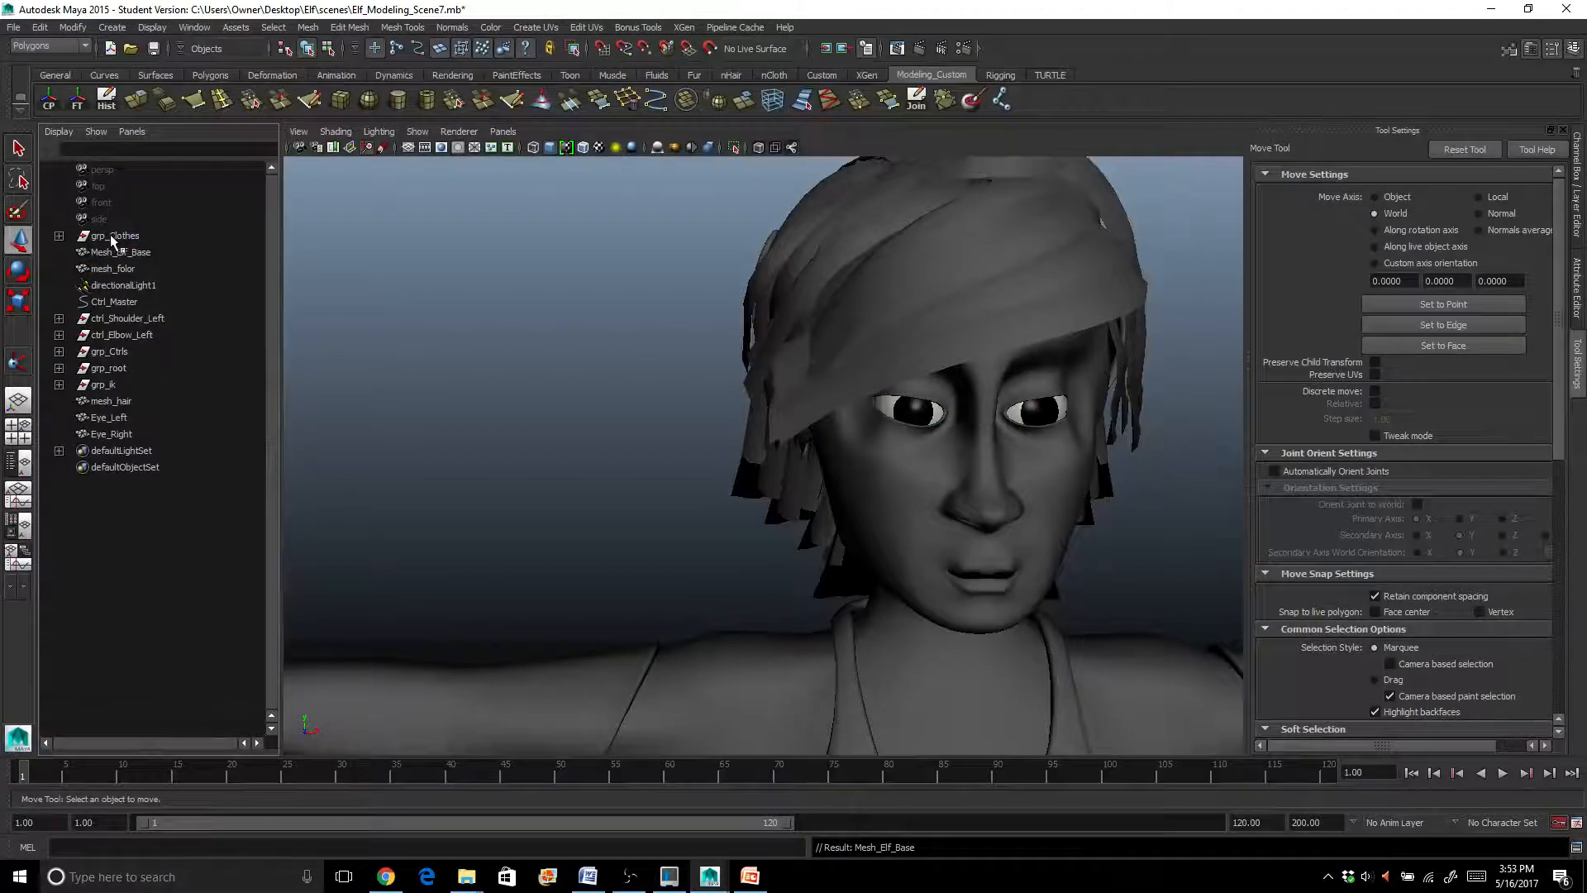
scroll(443, 379, down, 6)
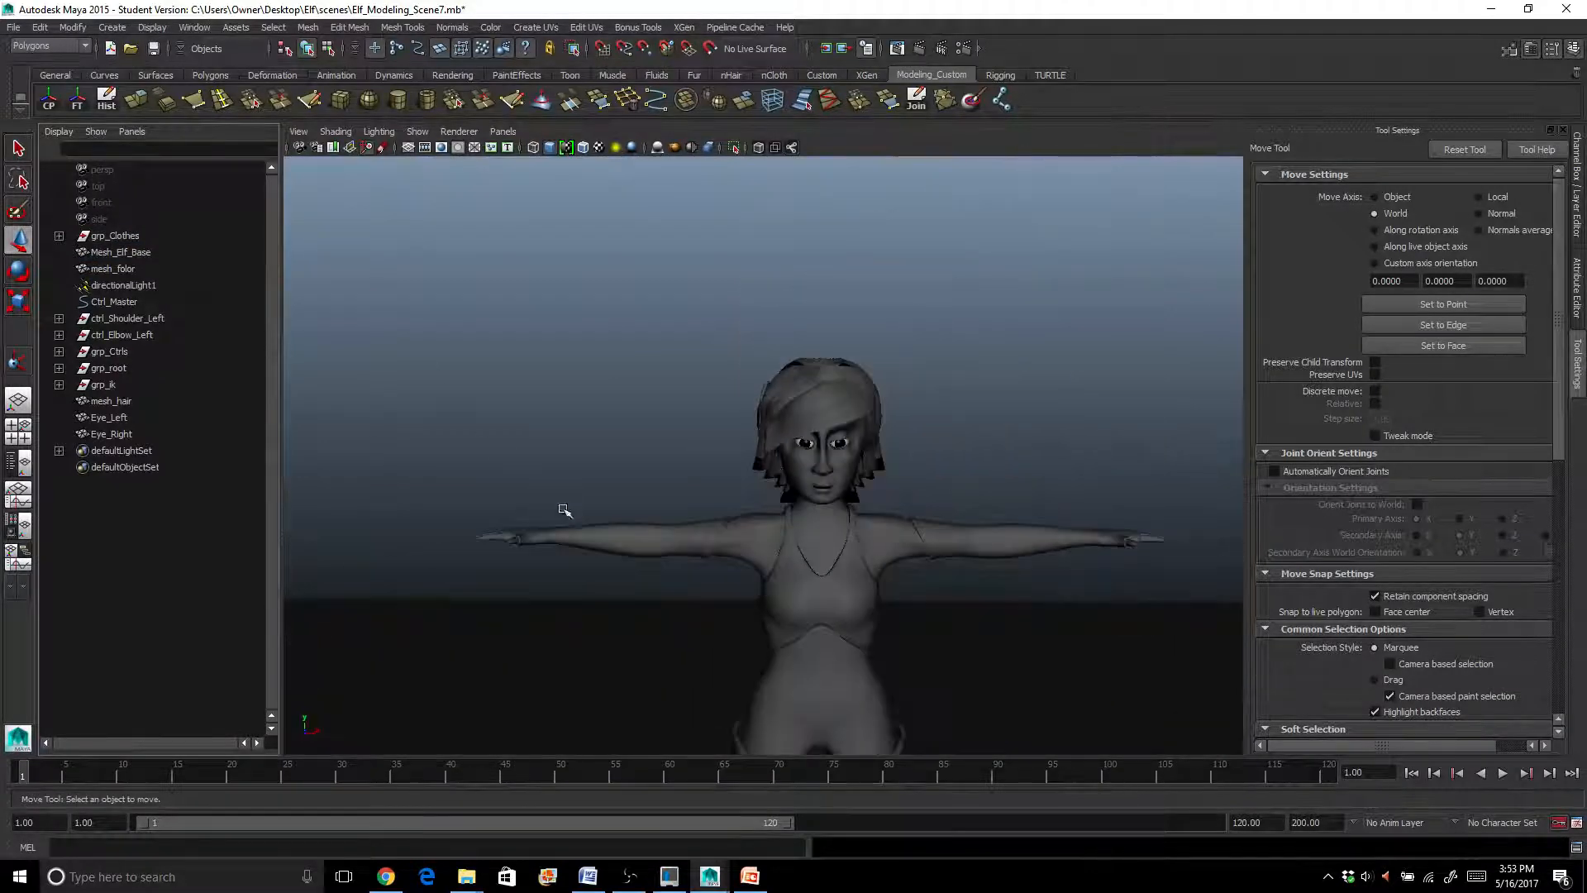
Show the joints and the control curves in the perspective viewport, and switch to a layout without the scene hierarchy list
alt+middle_drag(667, 525, 591, 392)
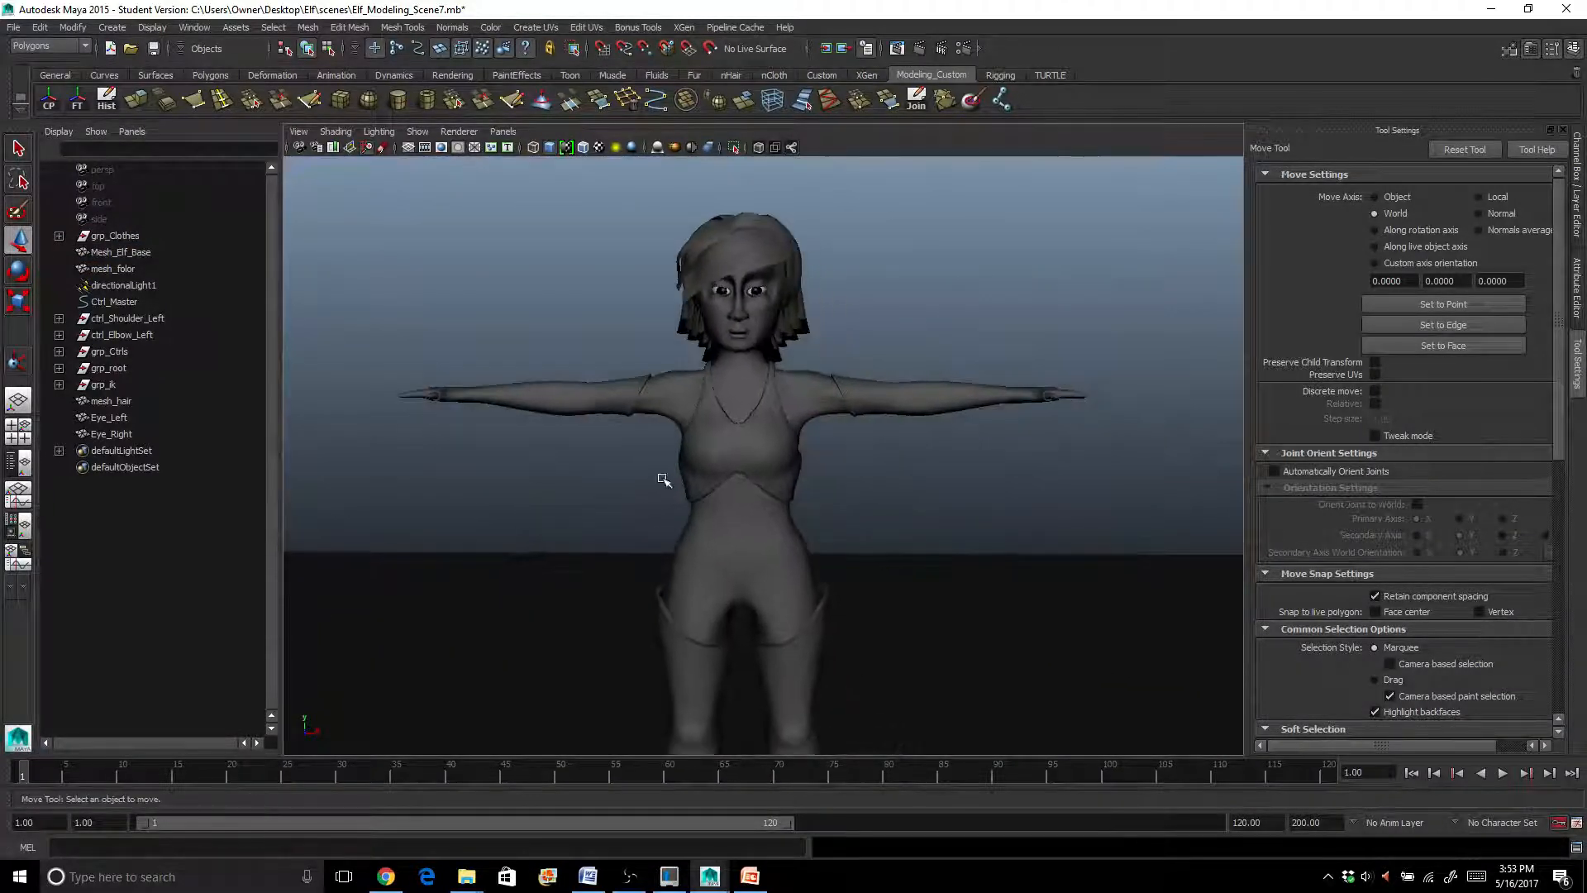
click(417, 131)
click(419, 363)
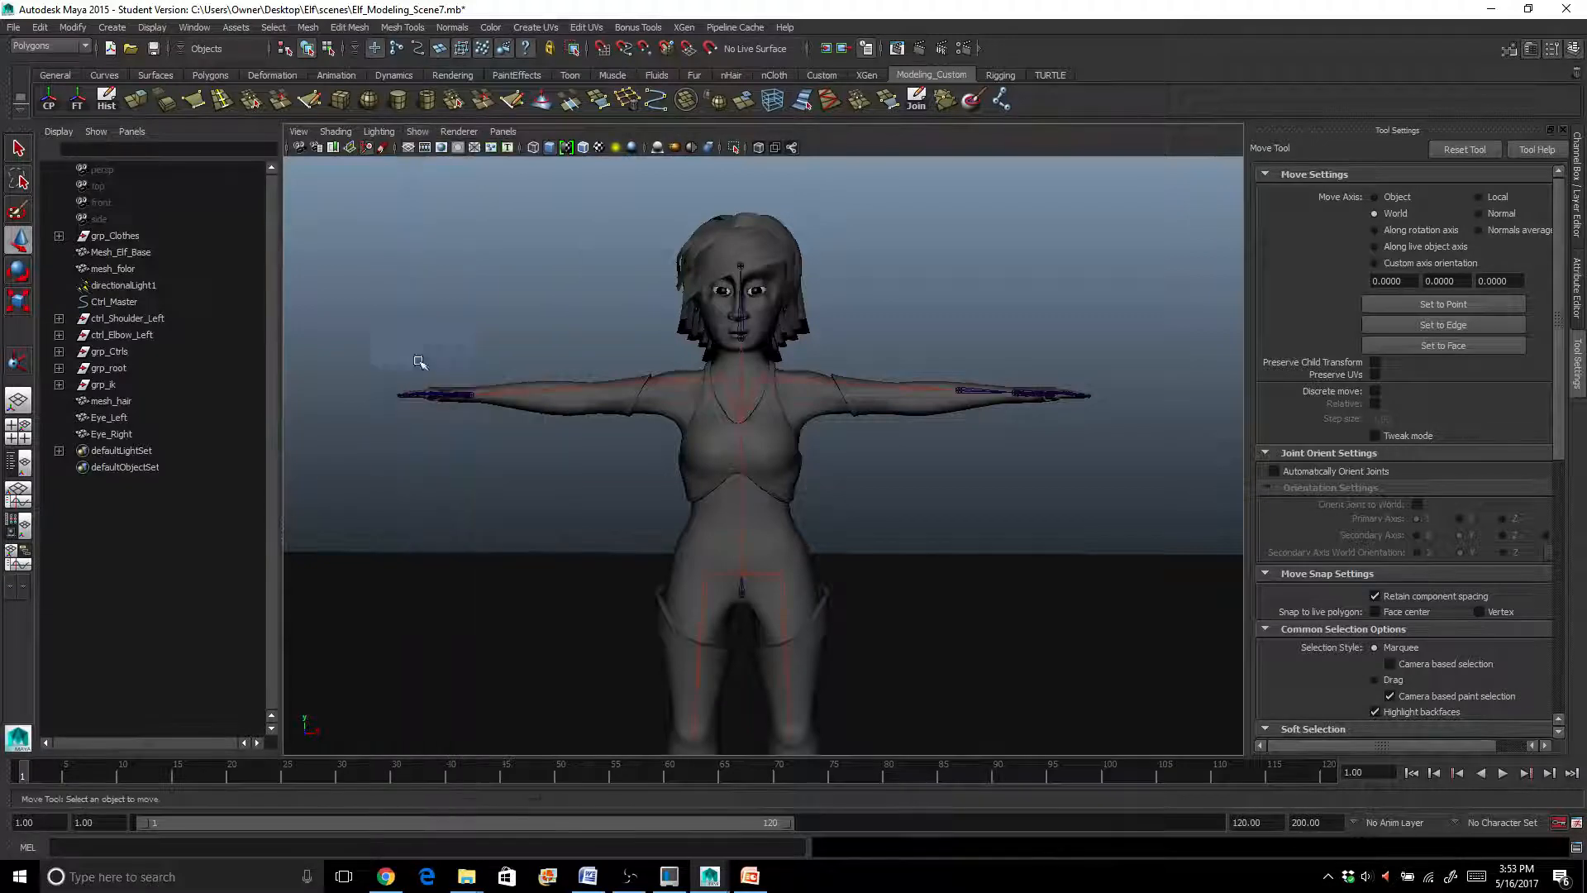
click(417, 132)
click(453, 379)
click(417, 131)
click(441, 206)
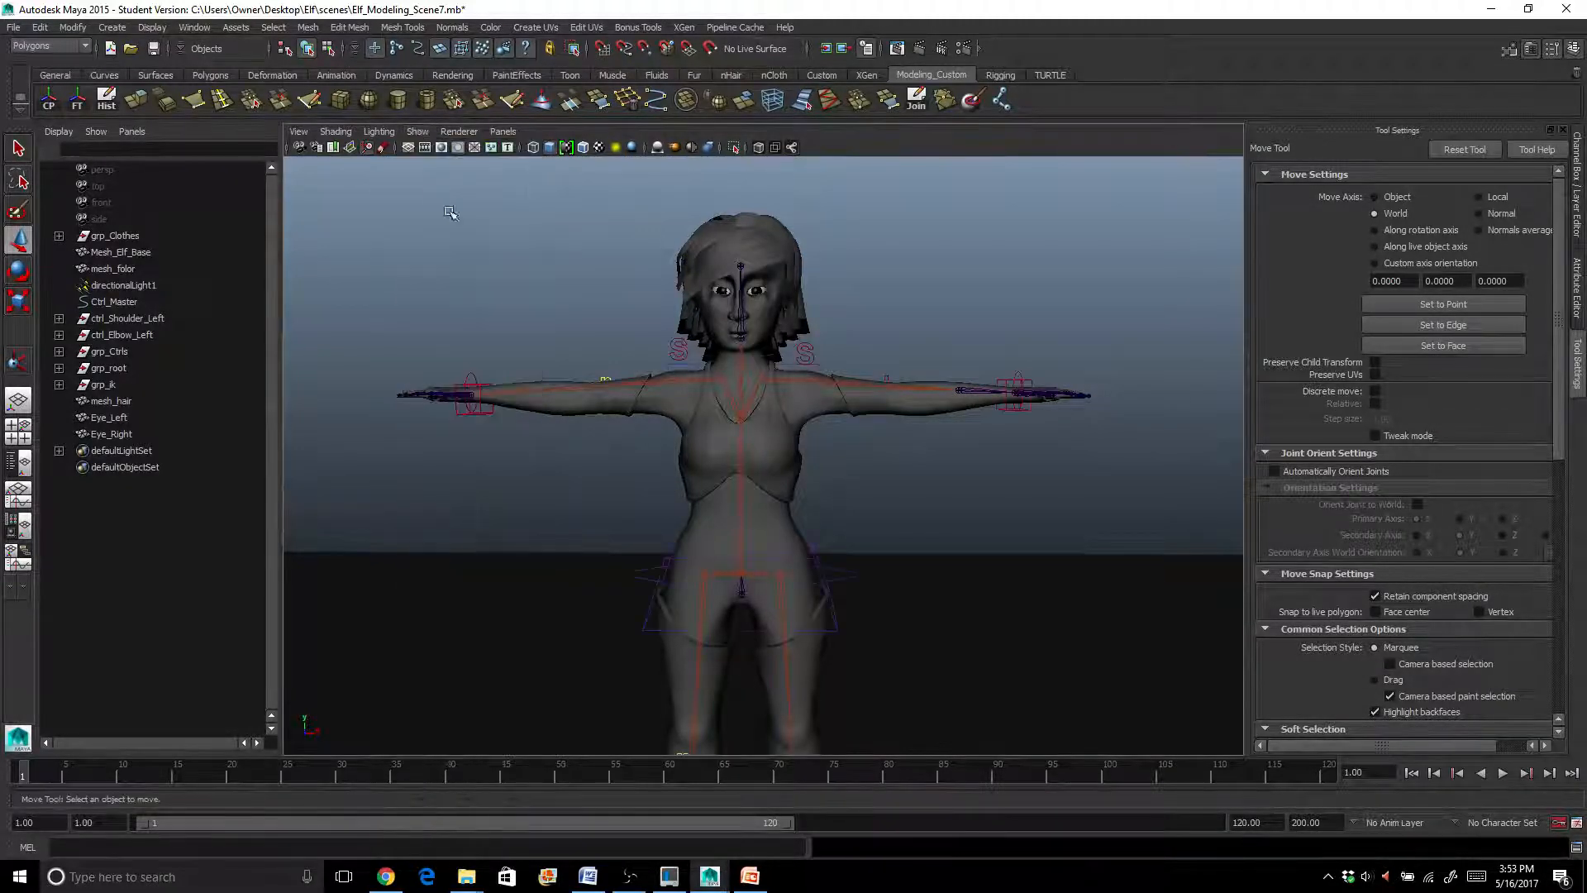
key(space)
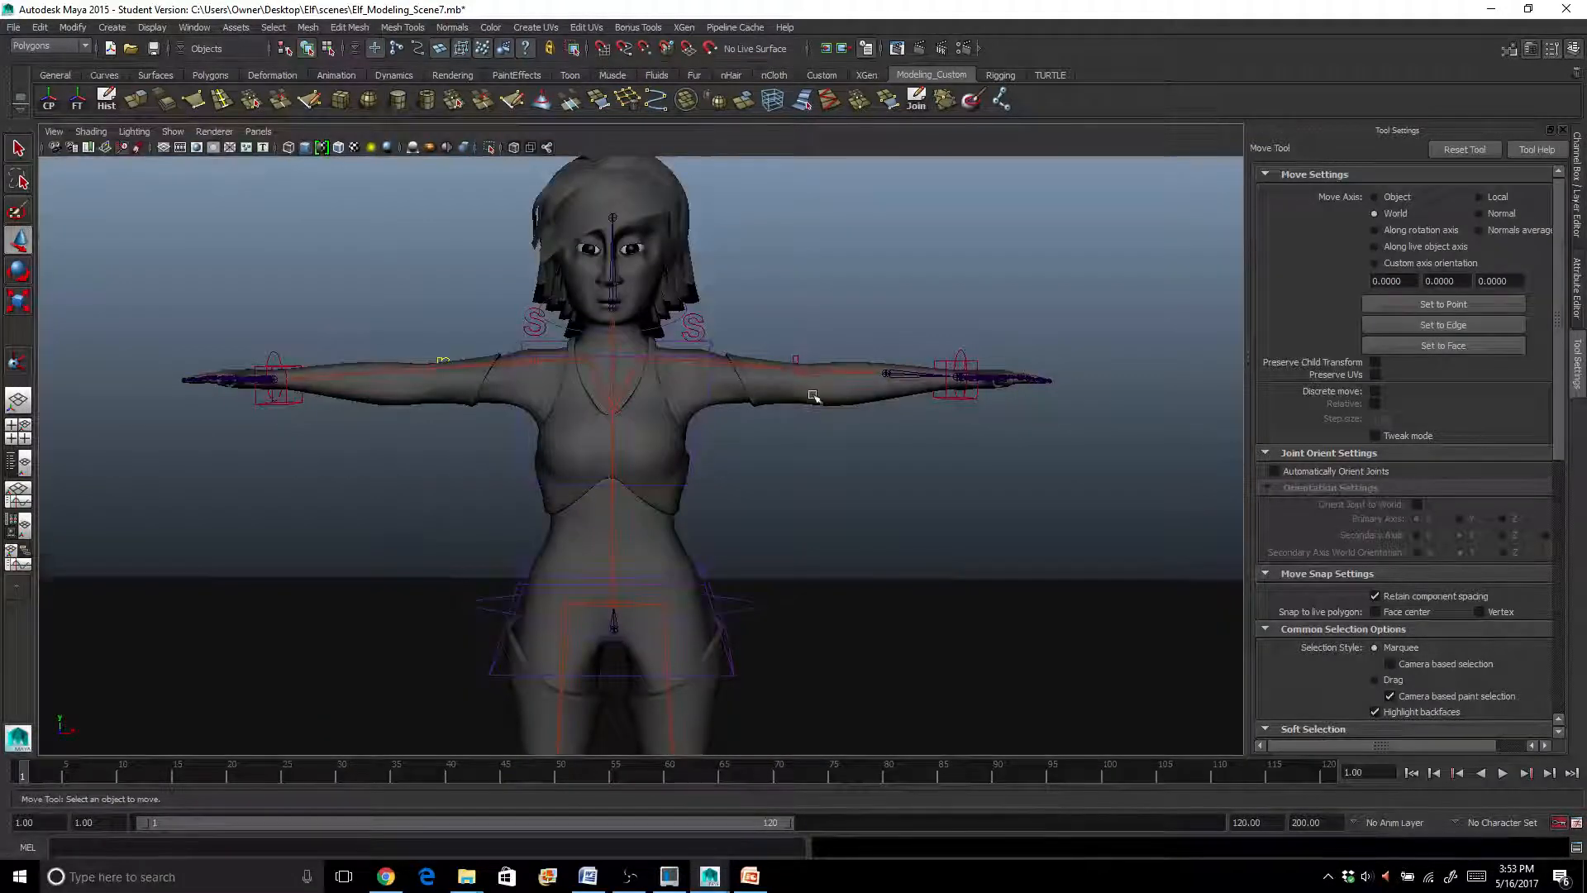
Examine how the skeleton and control curves sit inside the elf's body from the side and the front
scroll(810, 430, down, 3)
alt+drag(808, 464, 689, 431)
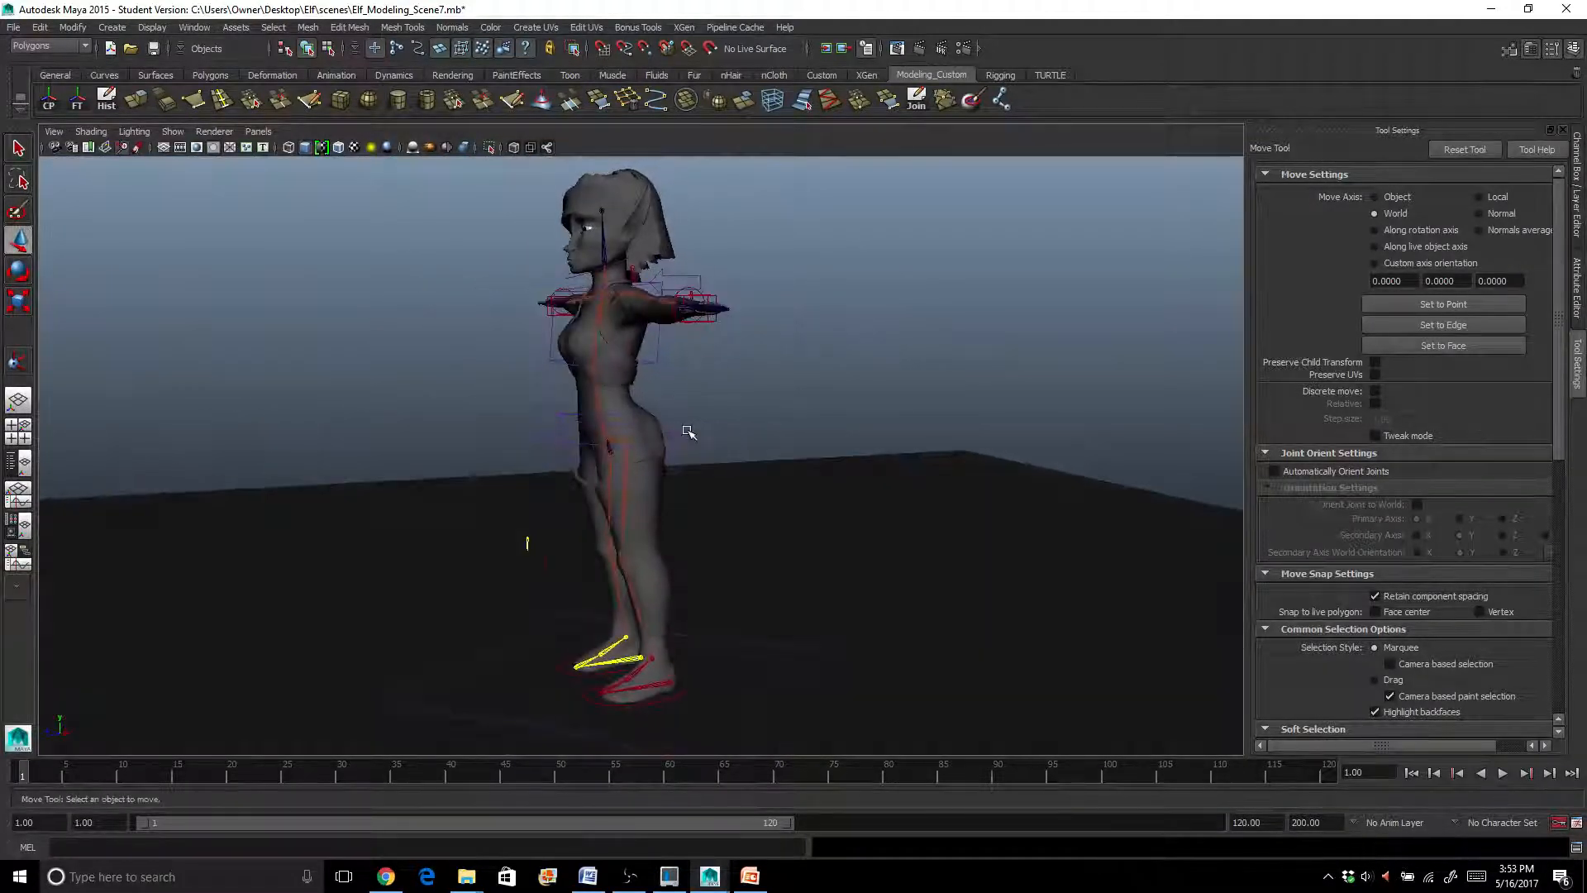
scroll(686, 432, up, 2)
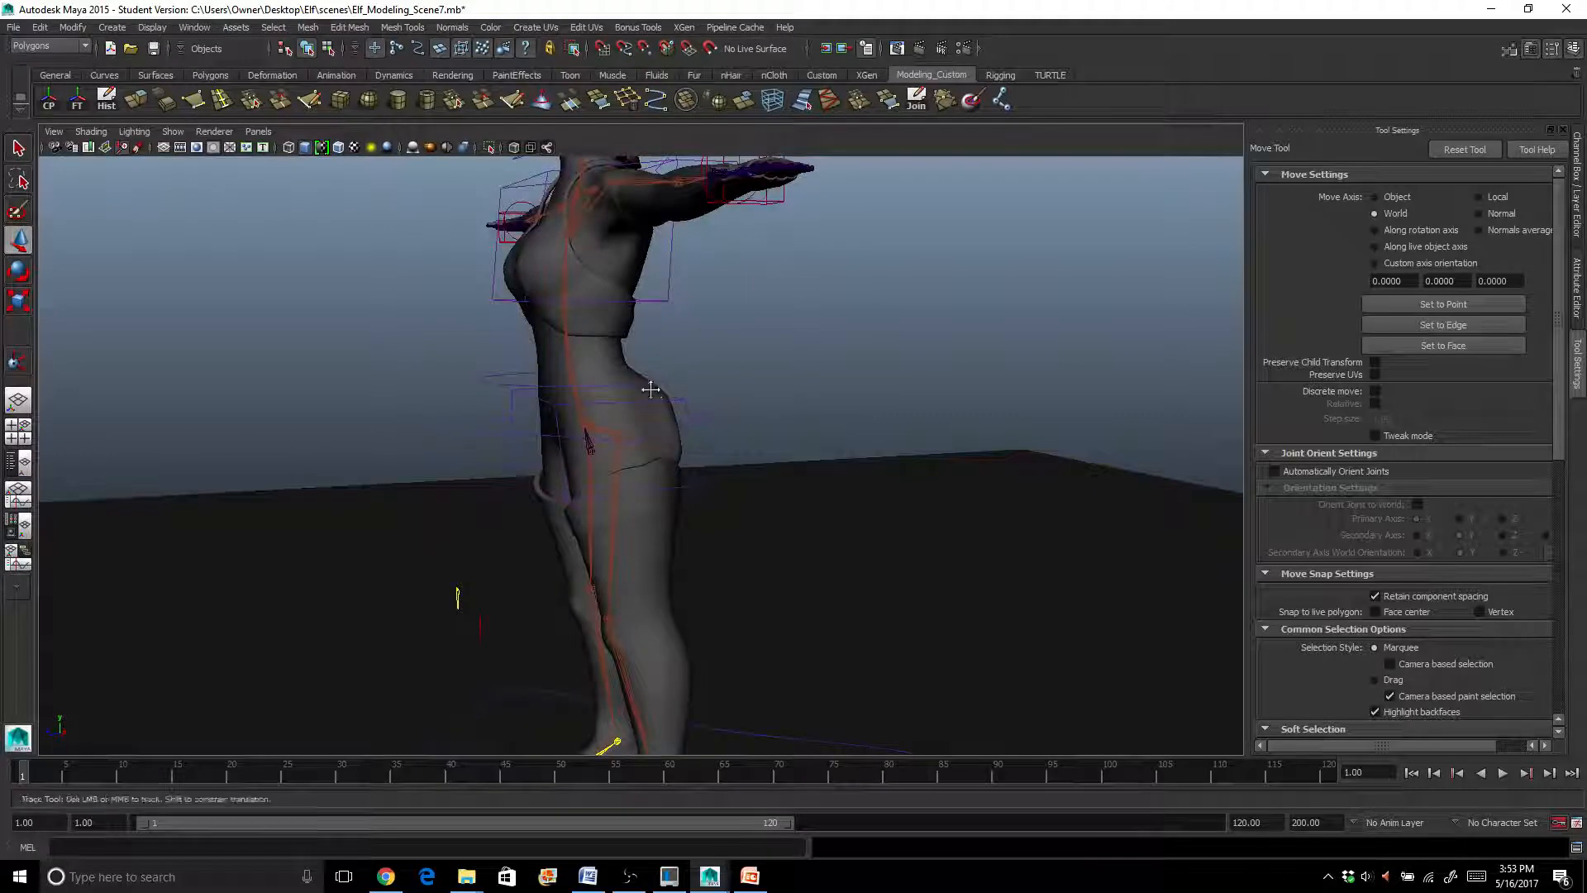
scroll(611, 462, up, 2)
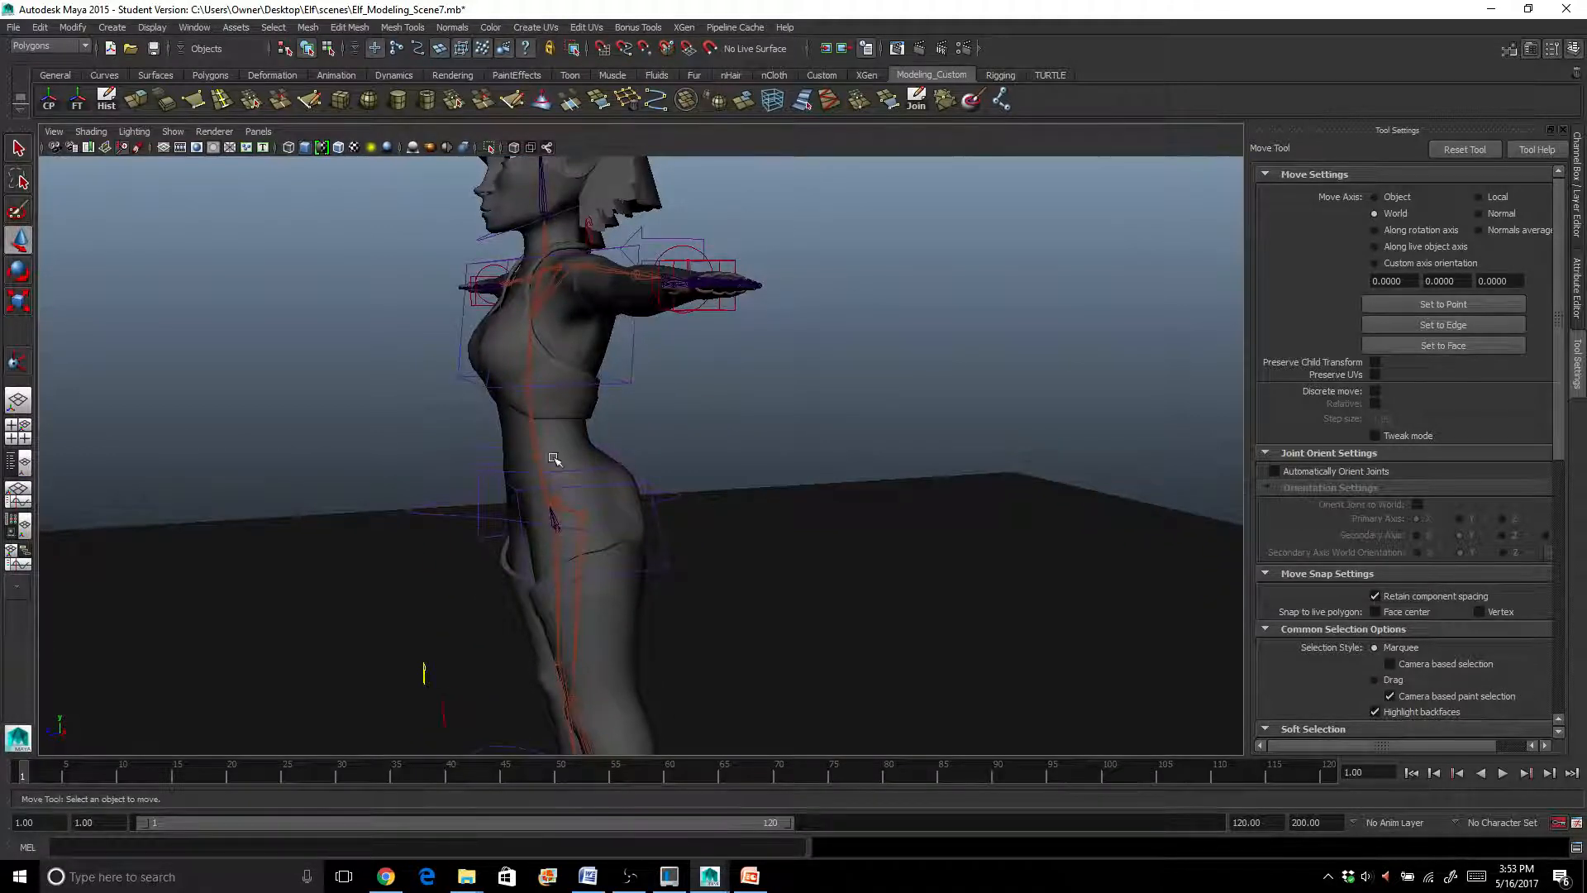
scroll(556, 454, down, 3)
alt+drag(558, 463, 581, 407)
scroll(573, 397, up, 3)
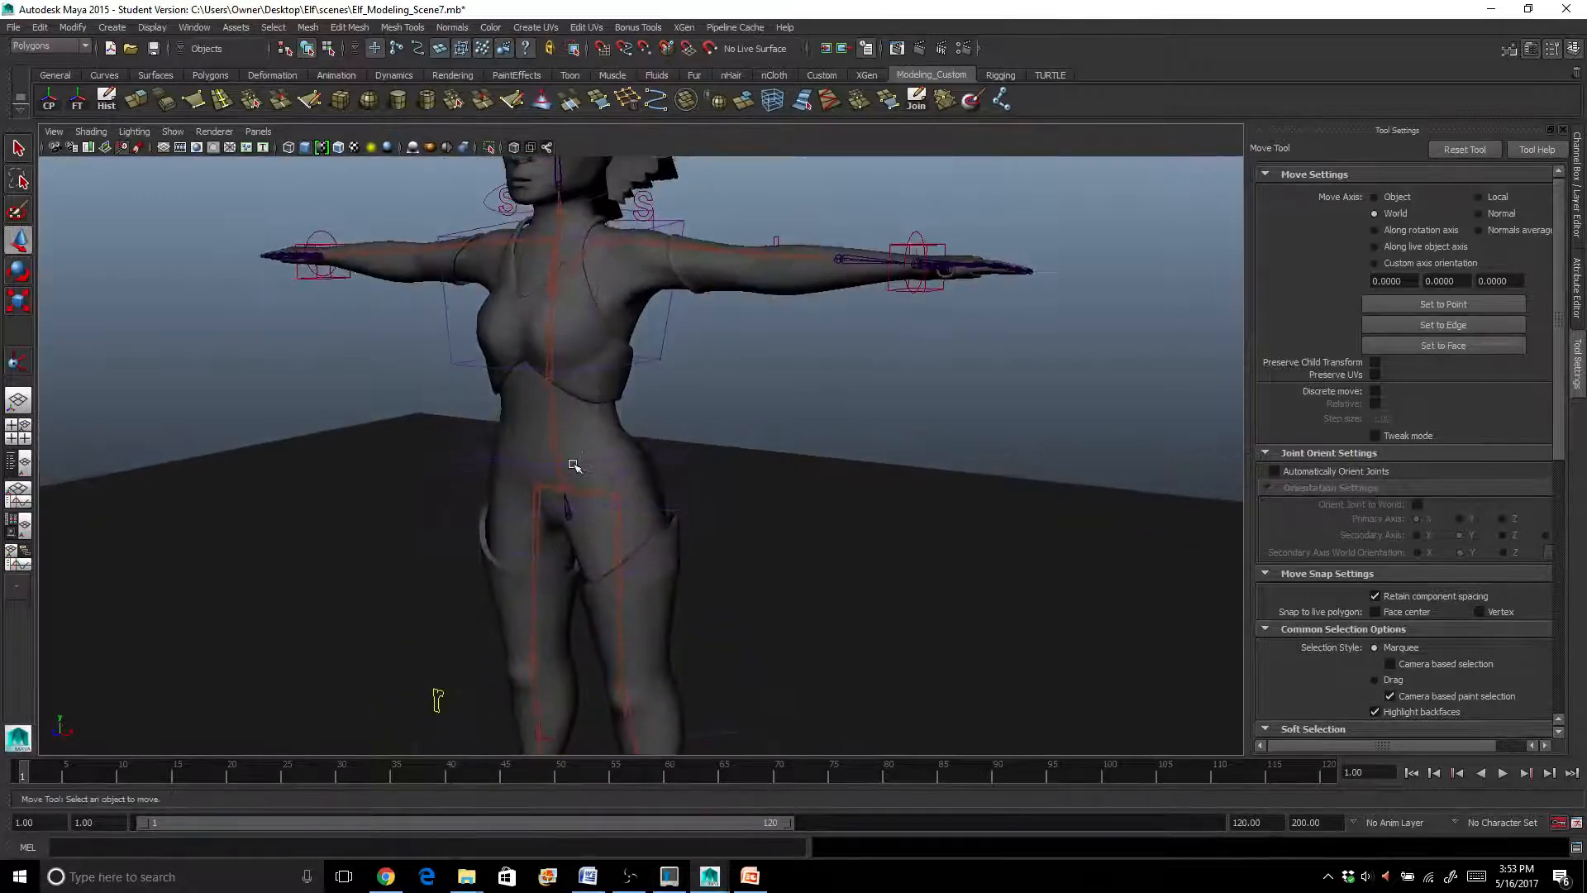
scroll(570, 463, up, 3)
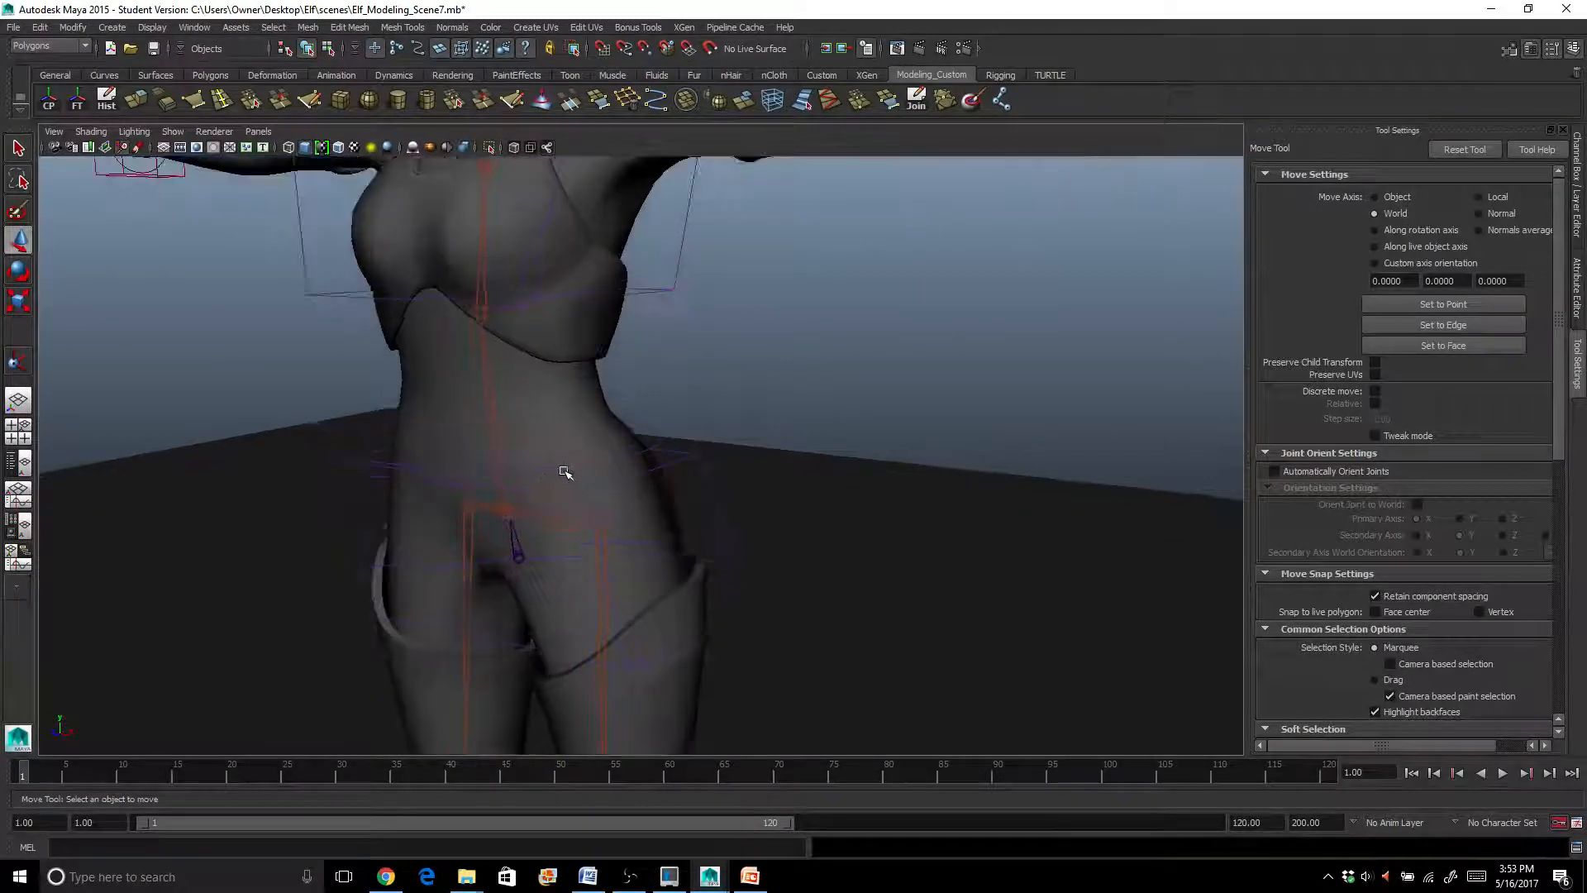
click(533, 438)
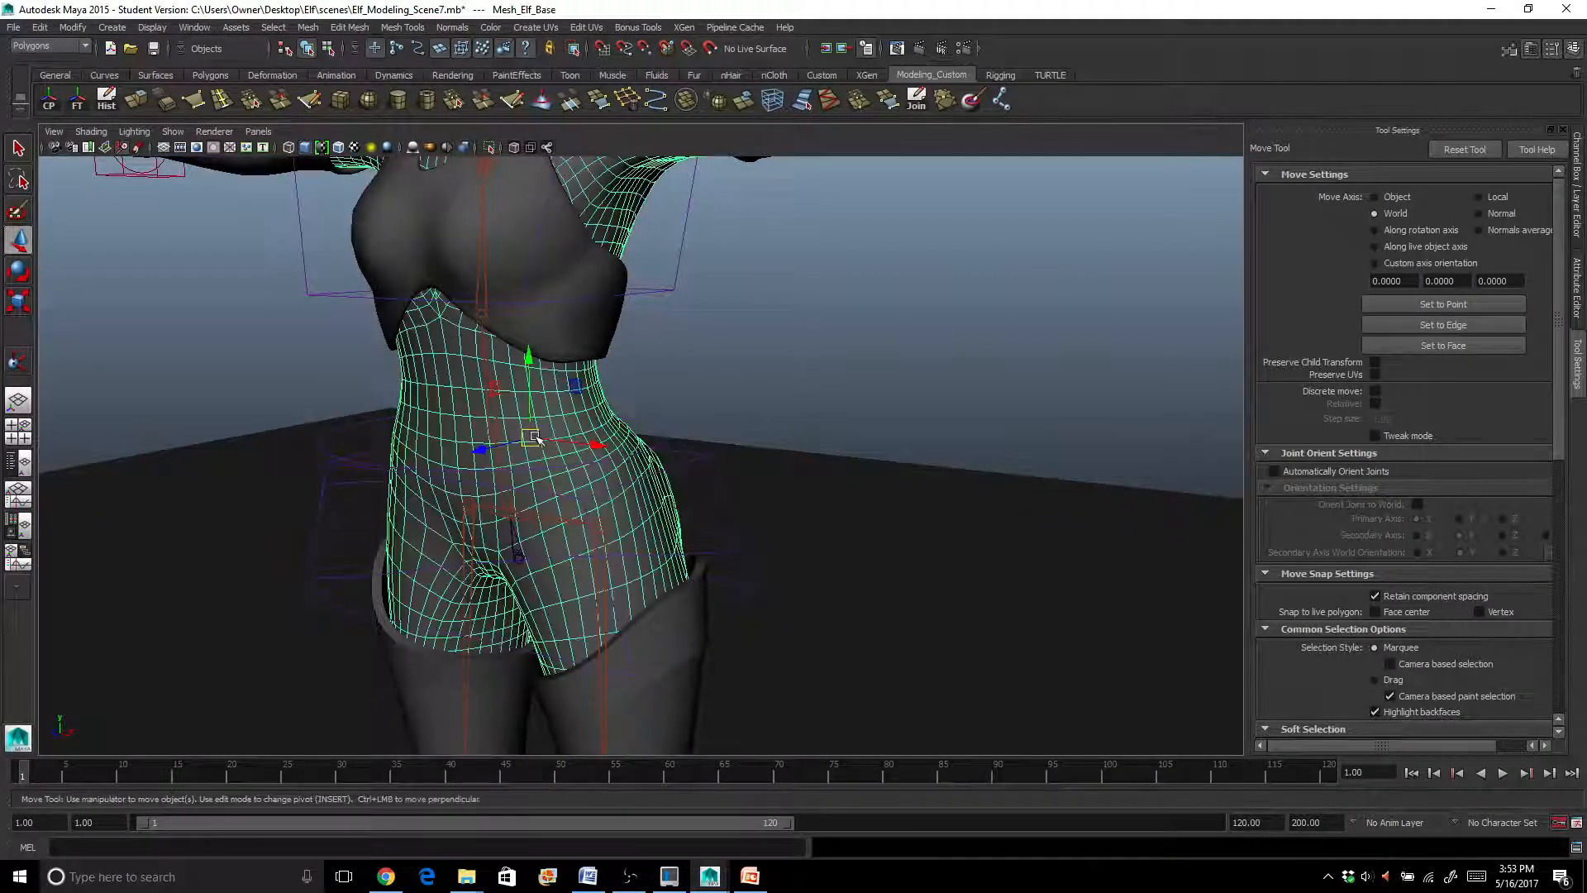
key(ctrl+z)
click(520, 538)
key(ctrl+z)
Select the Mesh_Elf_Base body mesh together with the bn_Root joint at the hips
scroll(521, 535, up, 3)
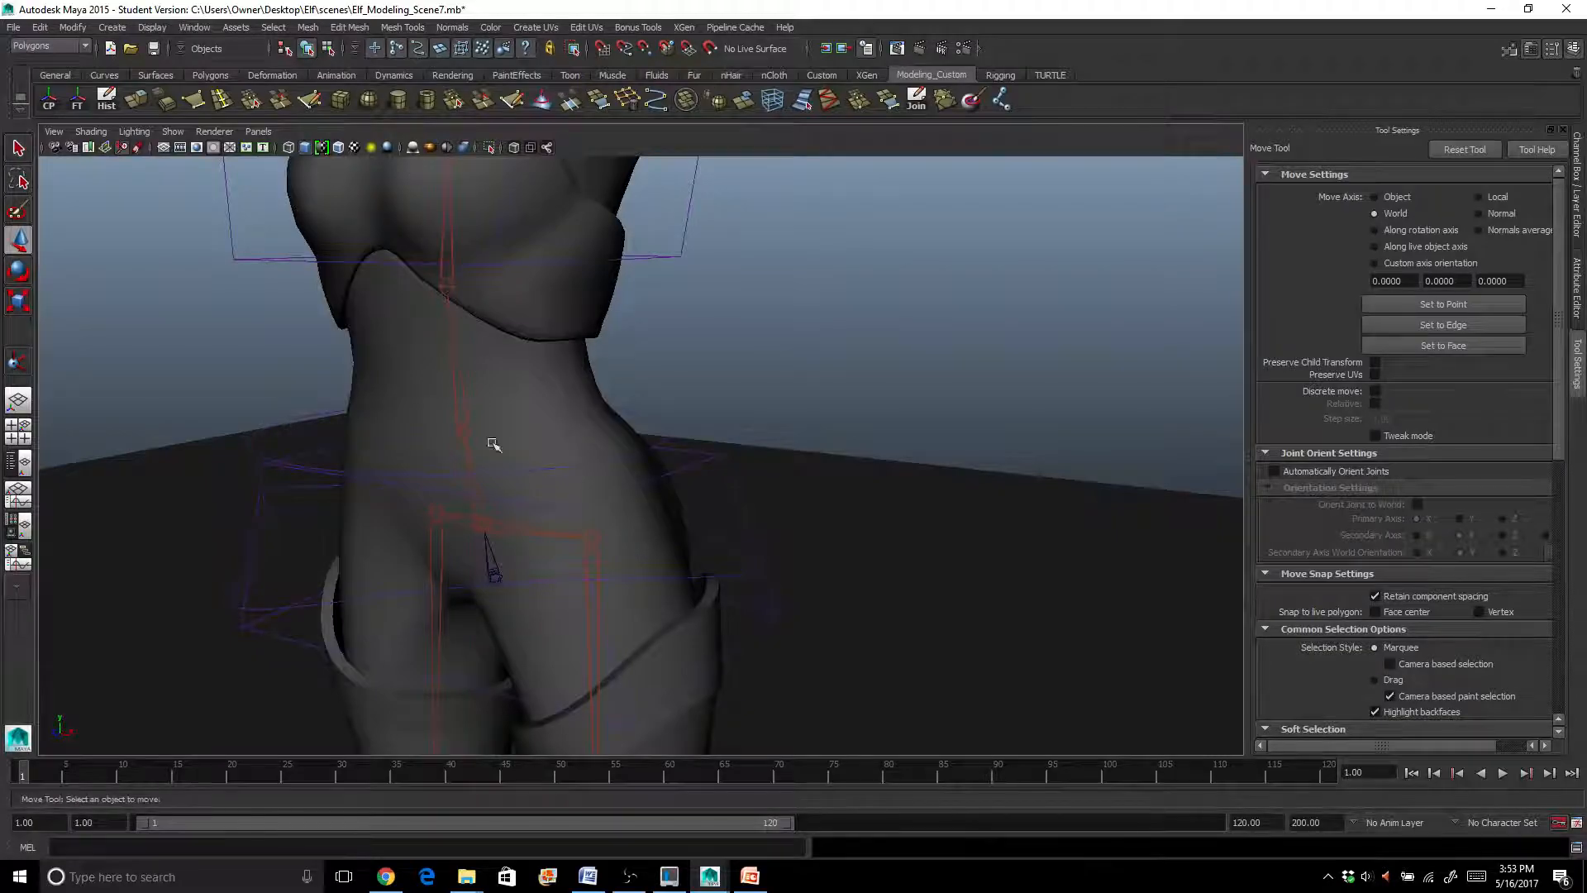
click(529, 544)
shift+click(493, 571)
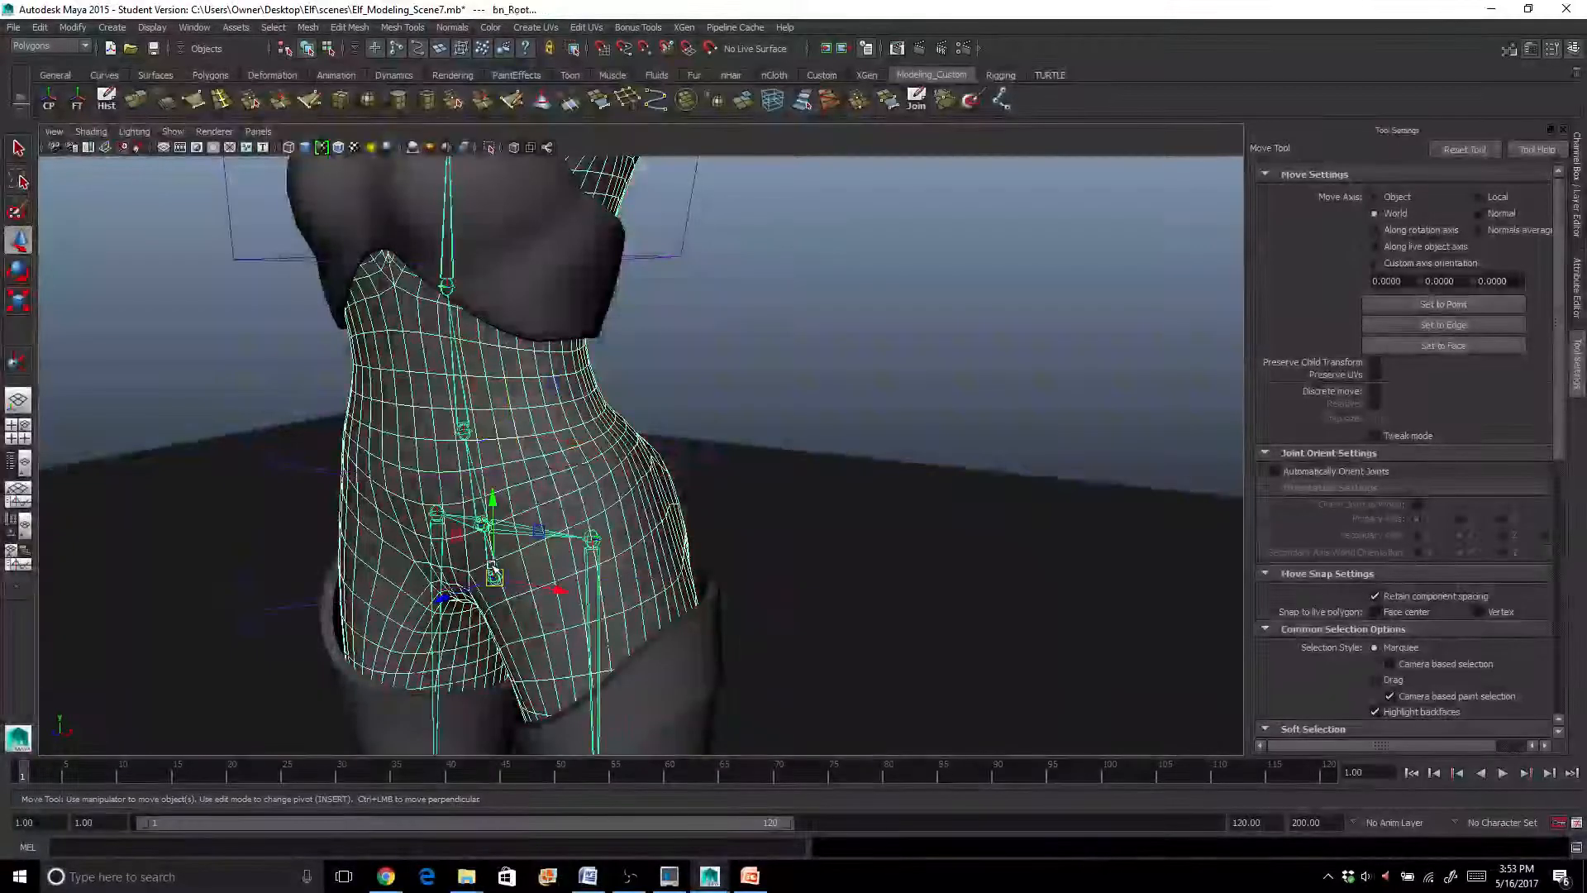
Switch to the Animation command set, open the Smooth Bind options and set Bind to to Joint hierarchy
click(70, 47)
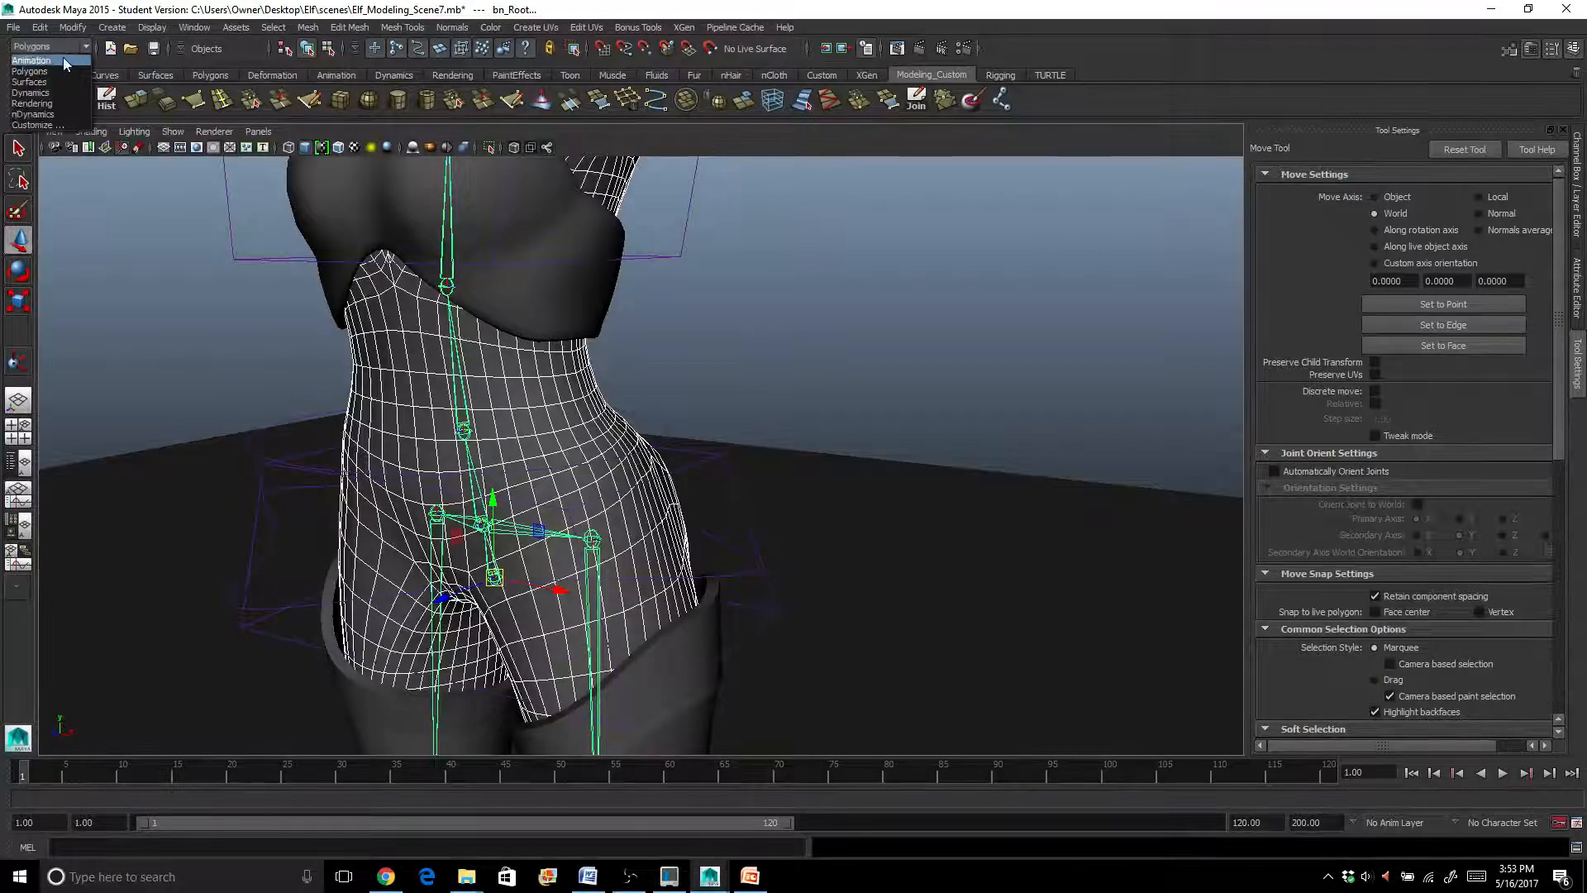
click(66, 61)
click(592, 29)
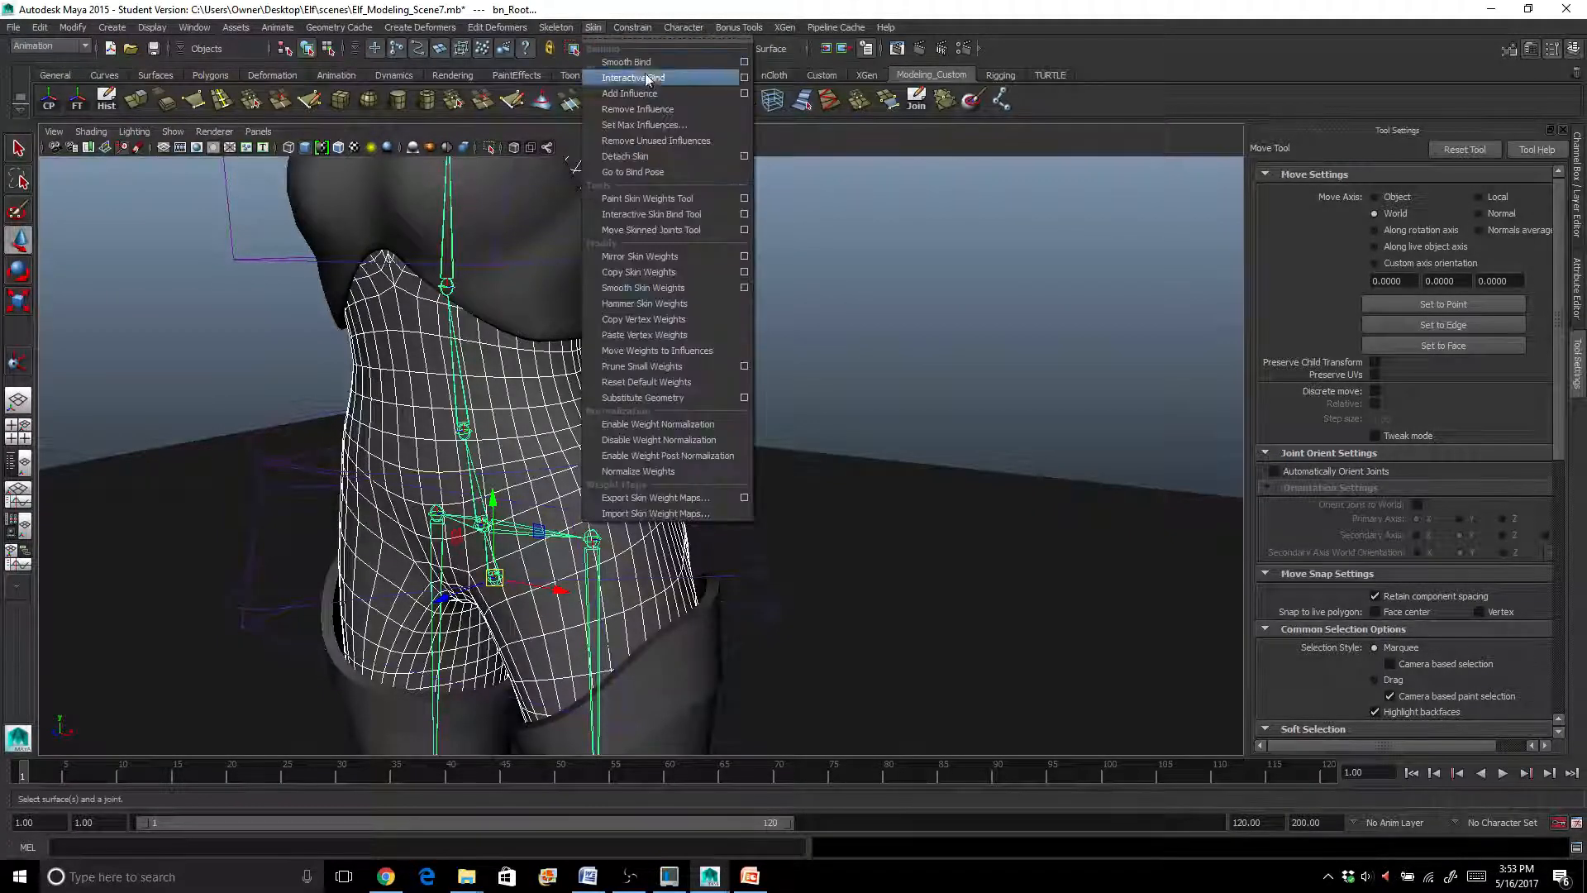
click(748, 59)
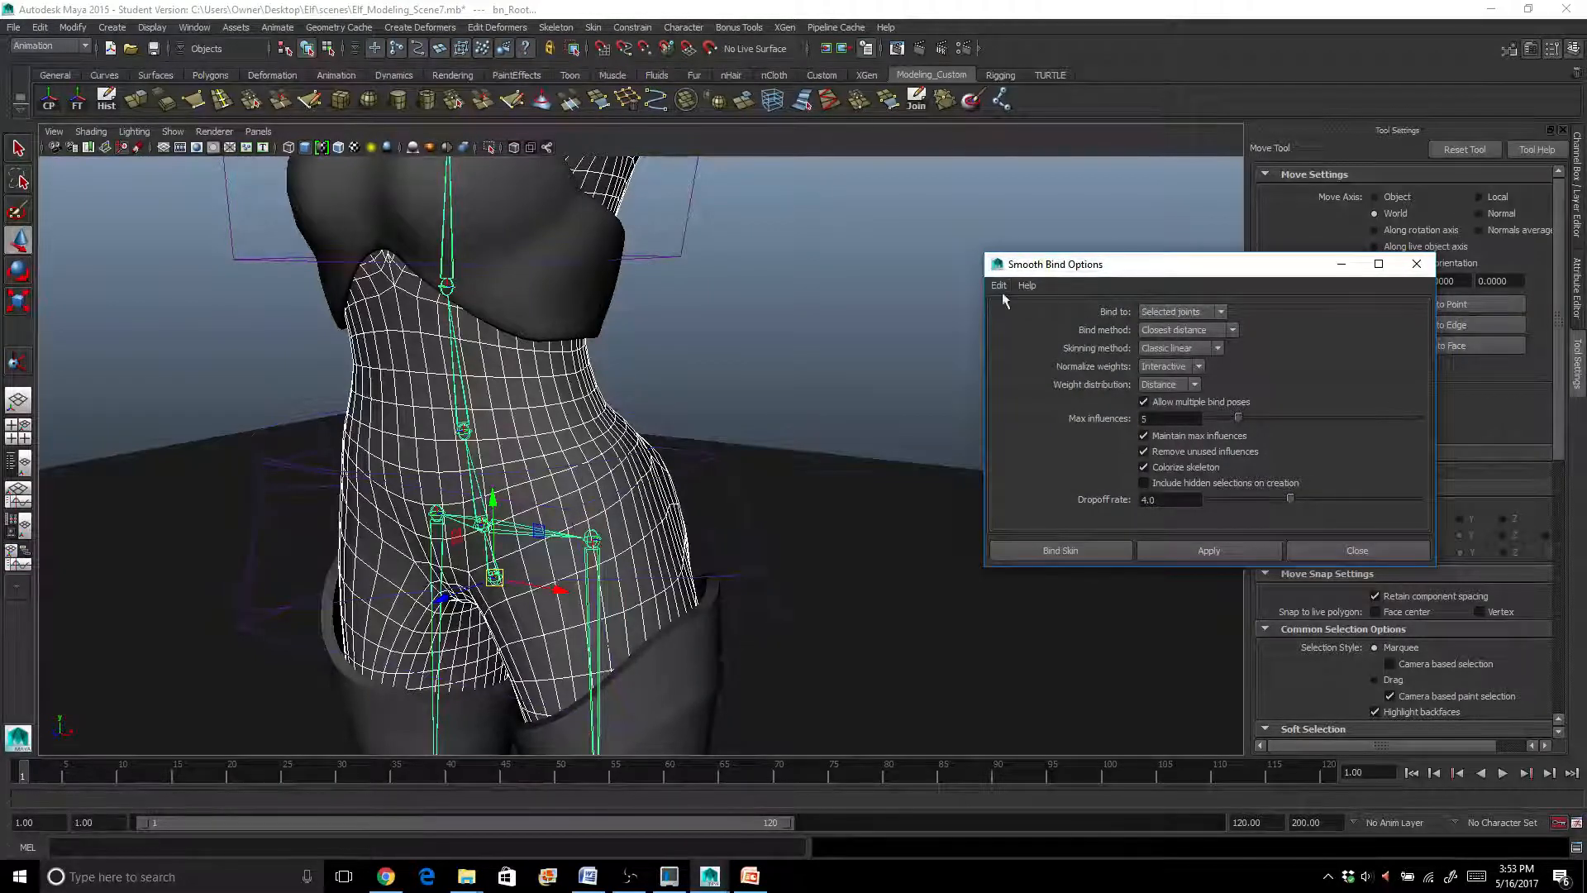
click(1163, 312)
click(1018, 314)
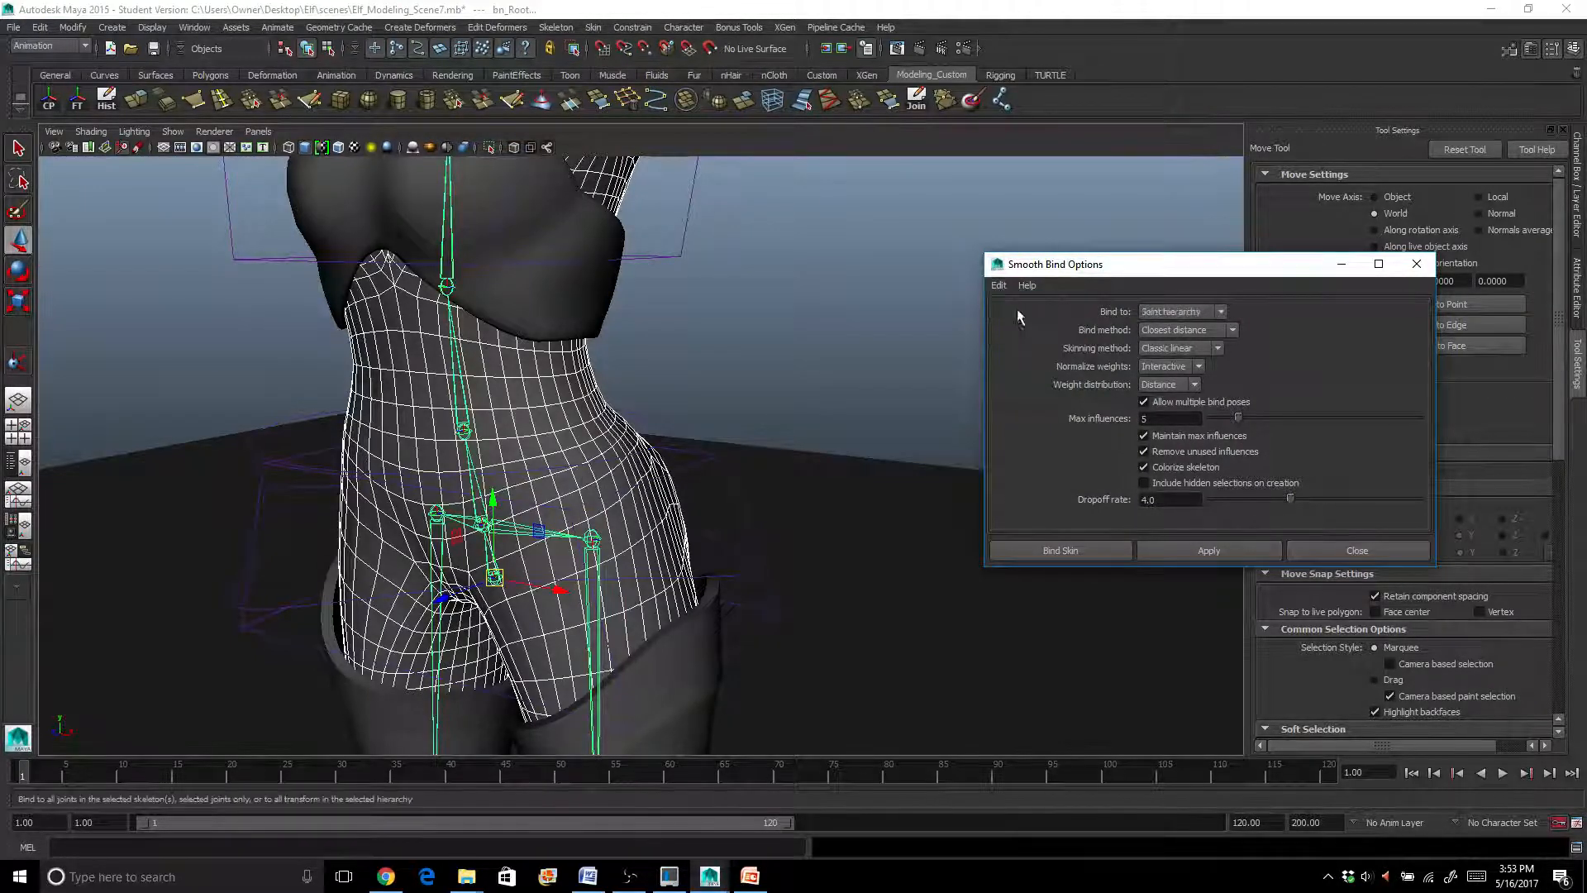
click(1159, 312)
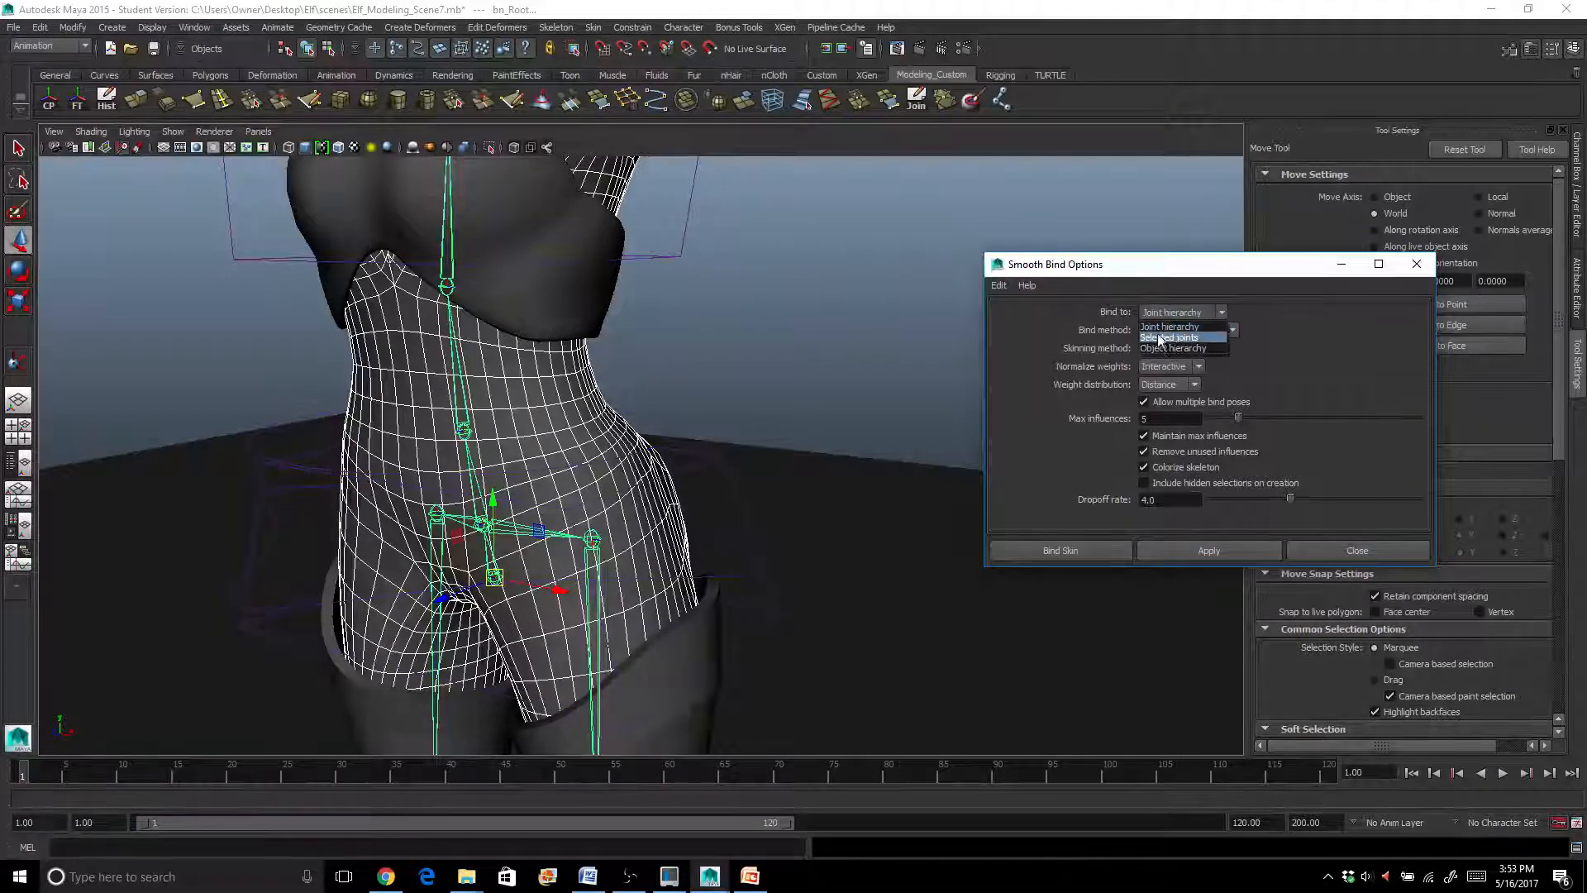
click(1077, 309)
Examine the selected joint hierarchy across the elf's torso, arms, legs and feet
scroll(453, 539, down, 3)
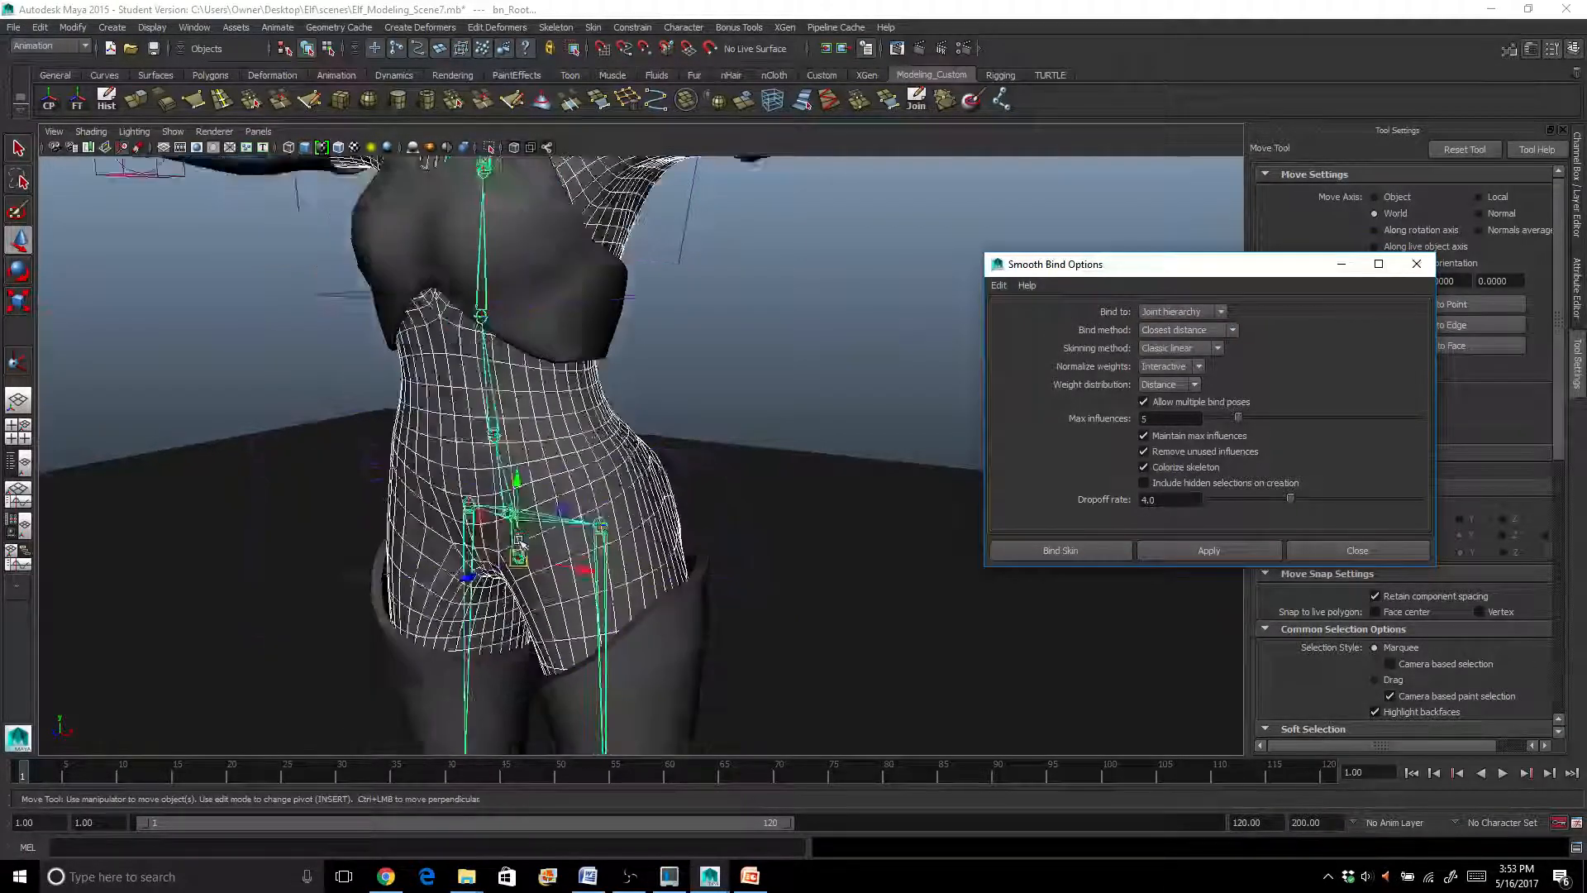
alt+middle_drag(739, 219, 703, 306)
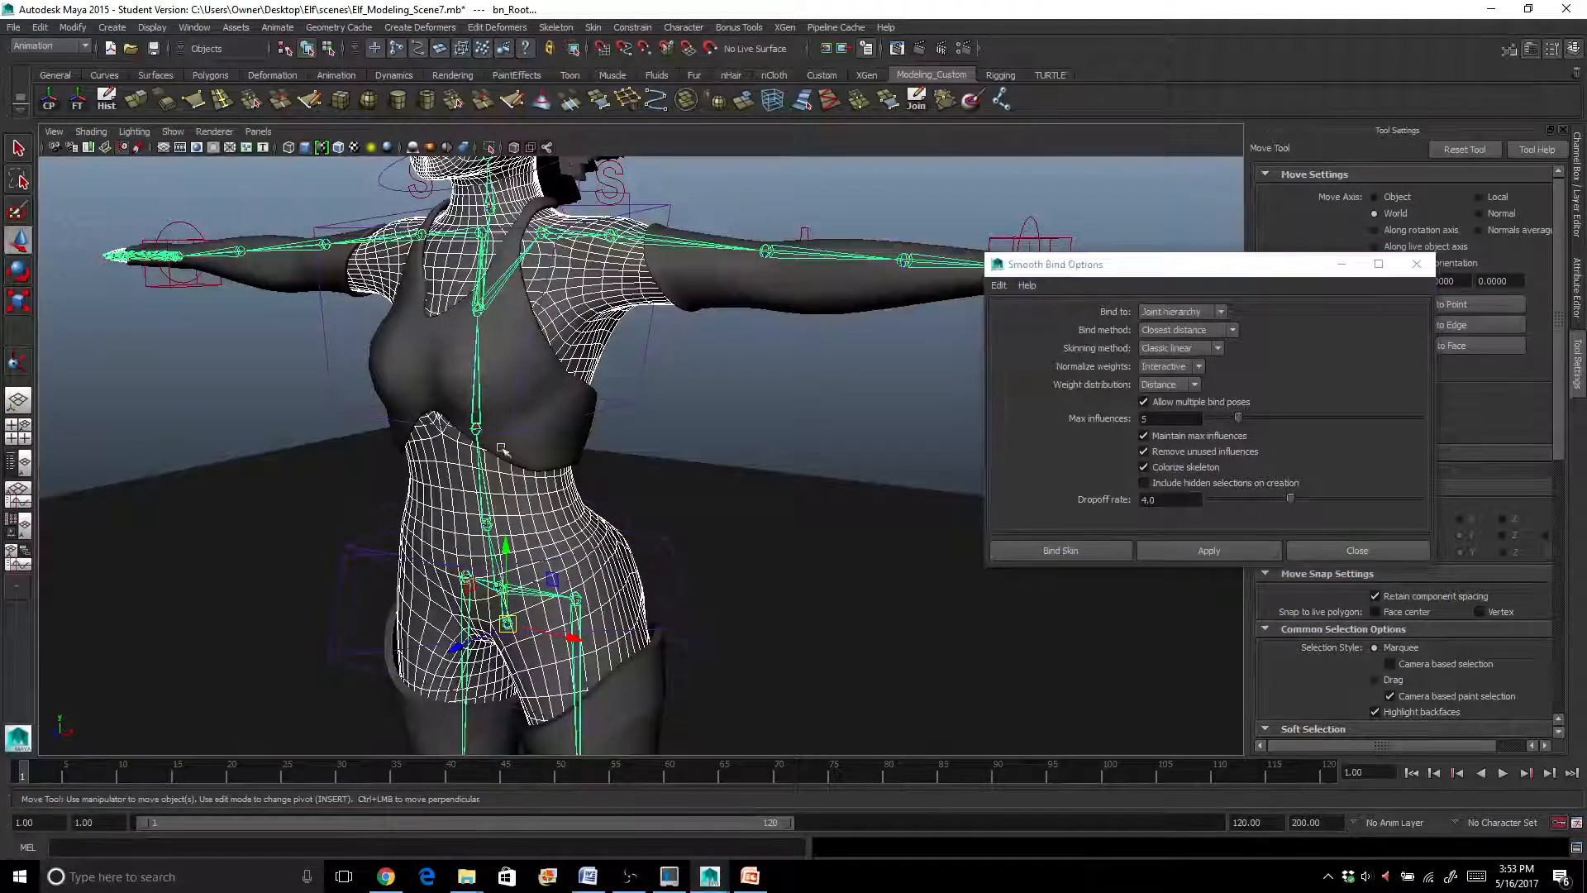
click(478, 351)
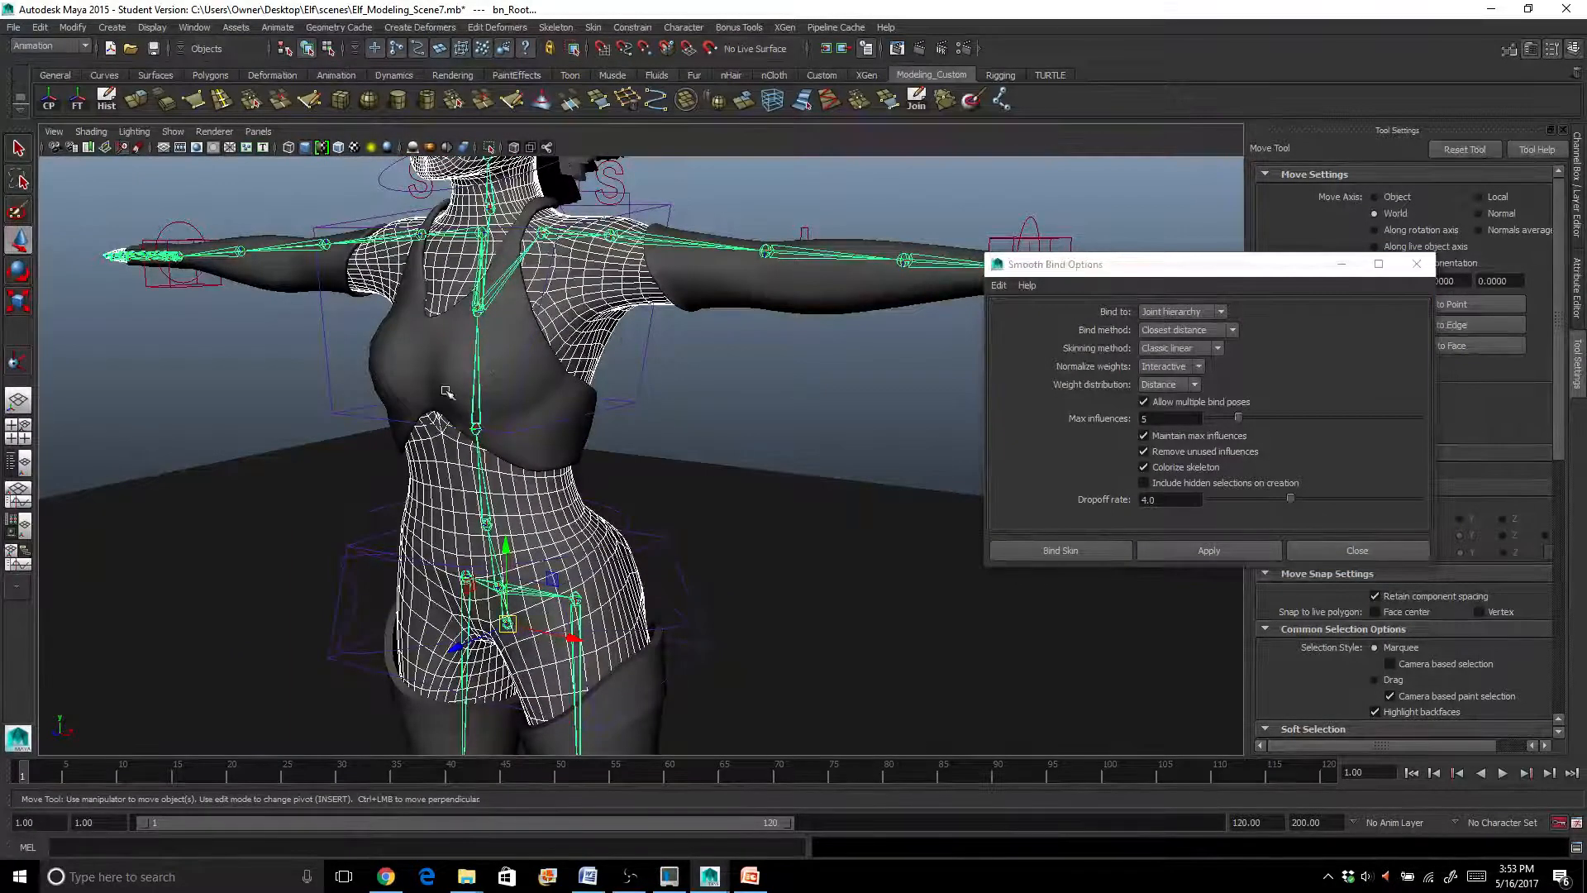
scroll(552, 546, down, 5)
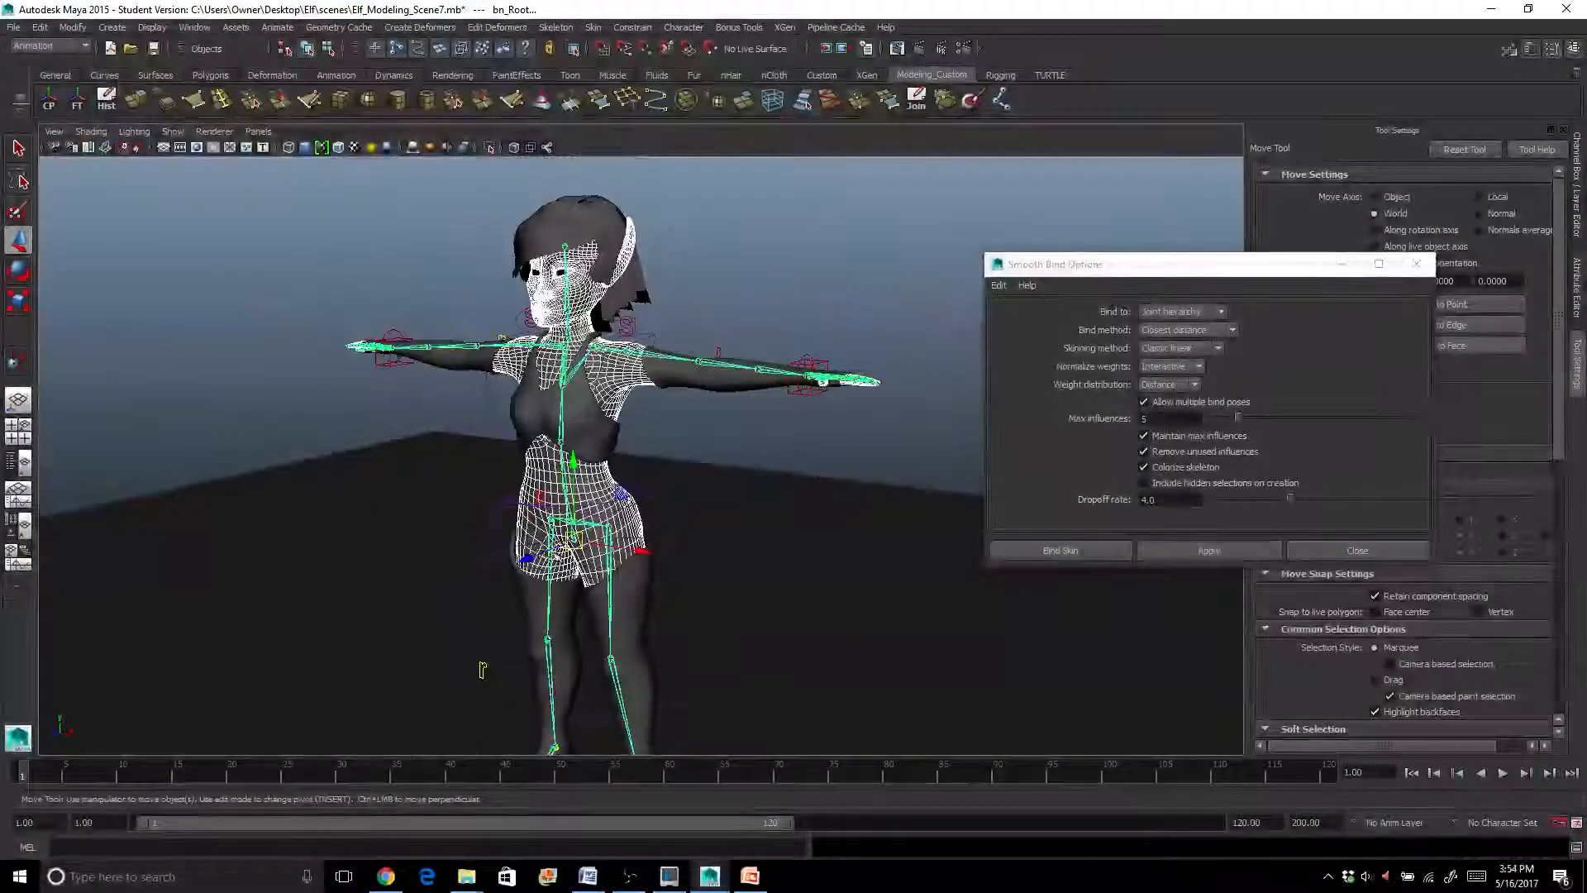
scroll(482, 670, up, 8)
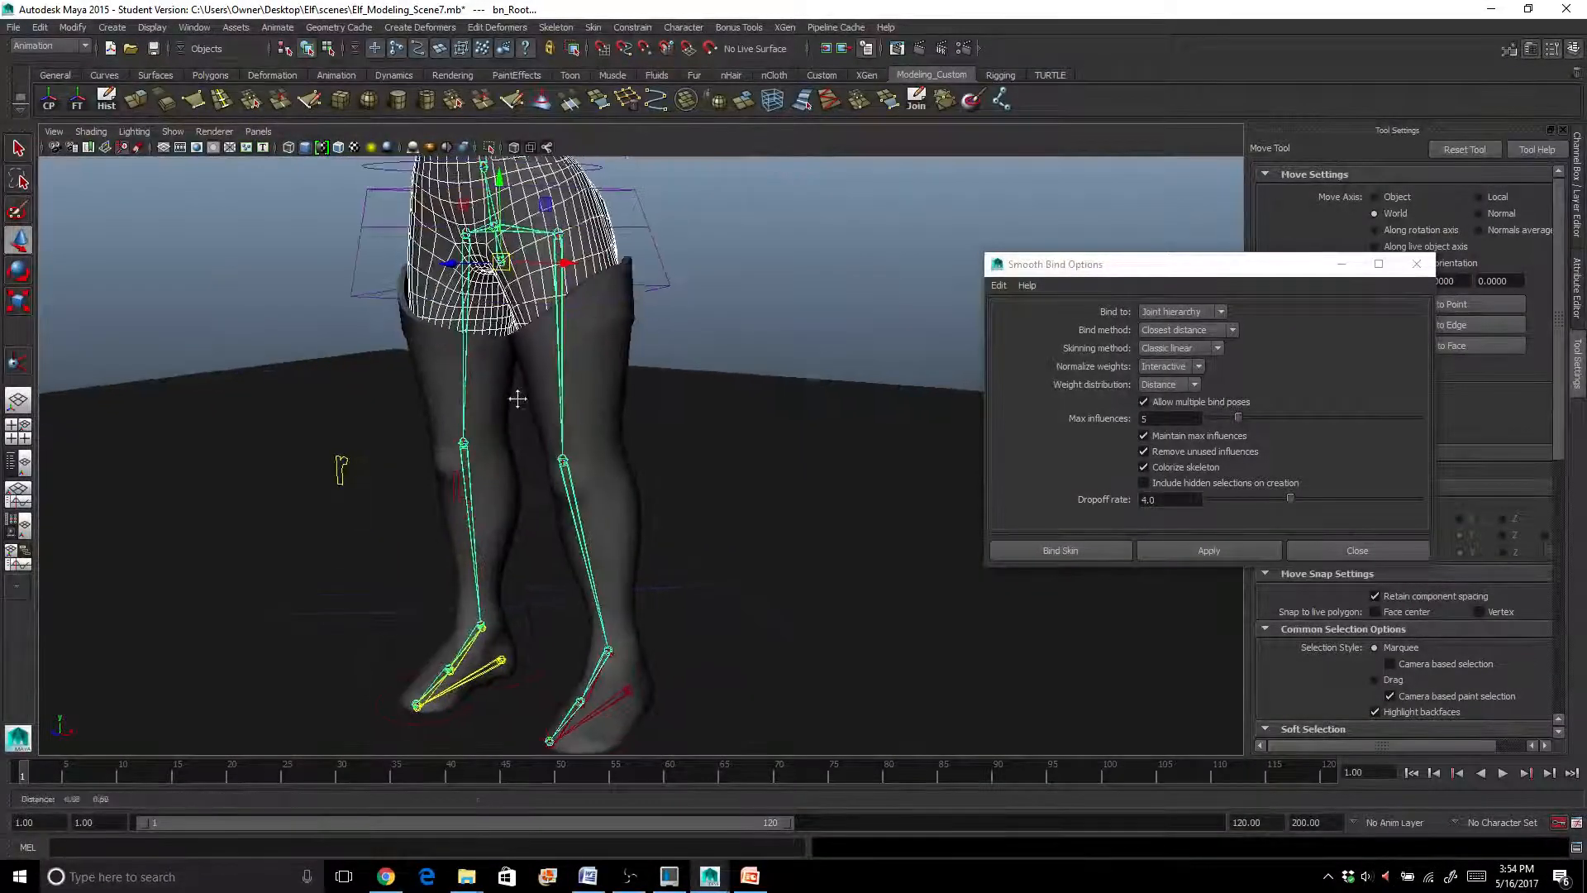
alt+middle_drag(517, 398, 538, 510)
scroll(539, 498, up, 2)
scroll(539, 495, down, 3)
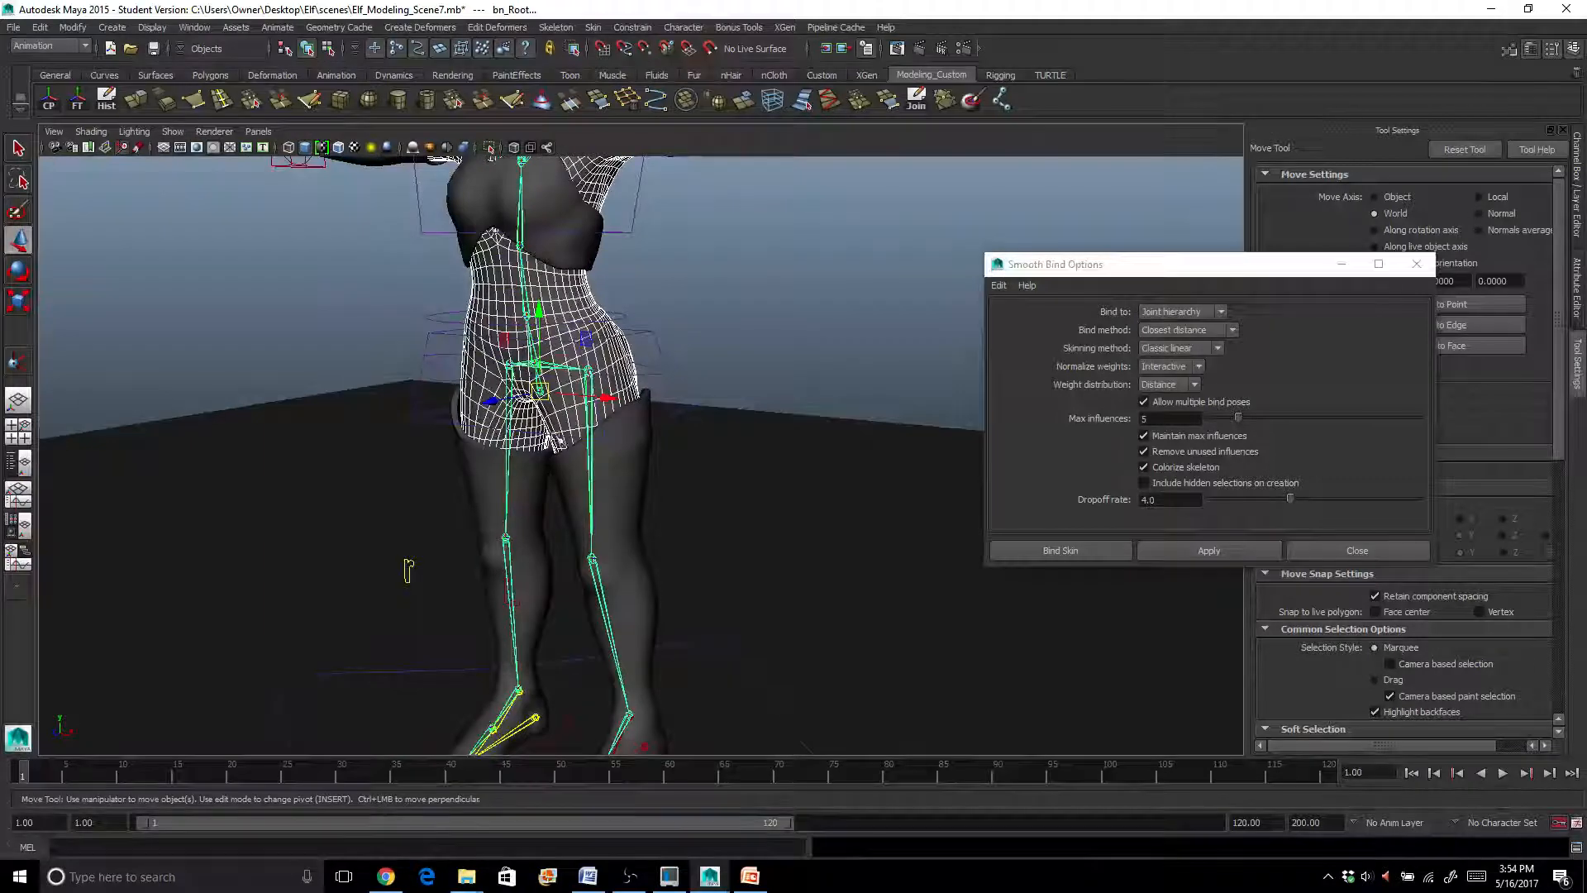
scroll(559, 442, down, 4)
scroll(659, 460, up, 2)
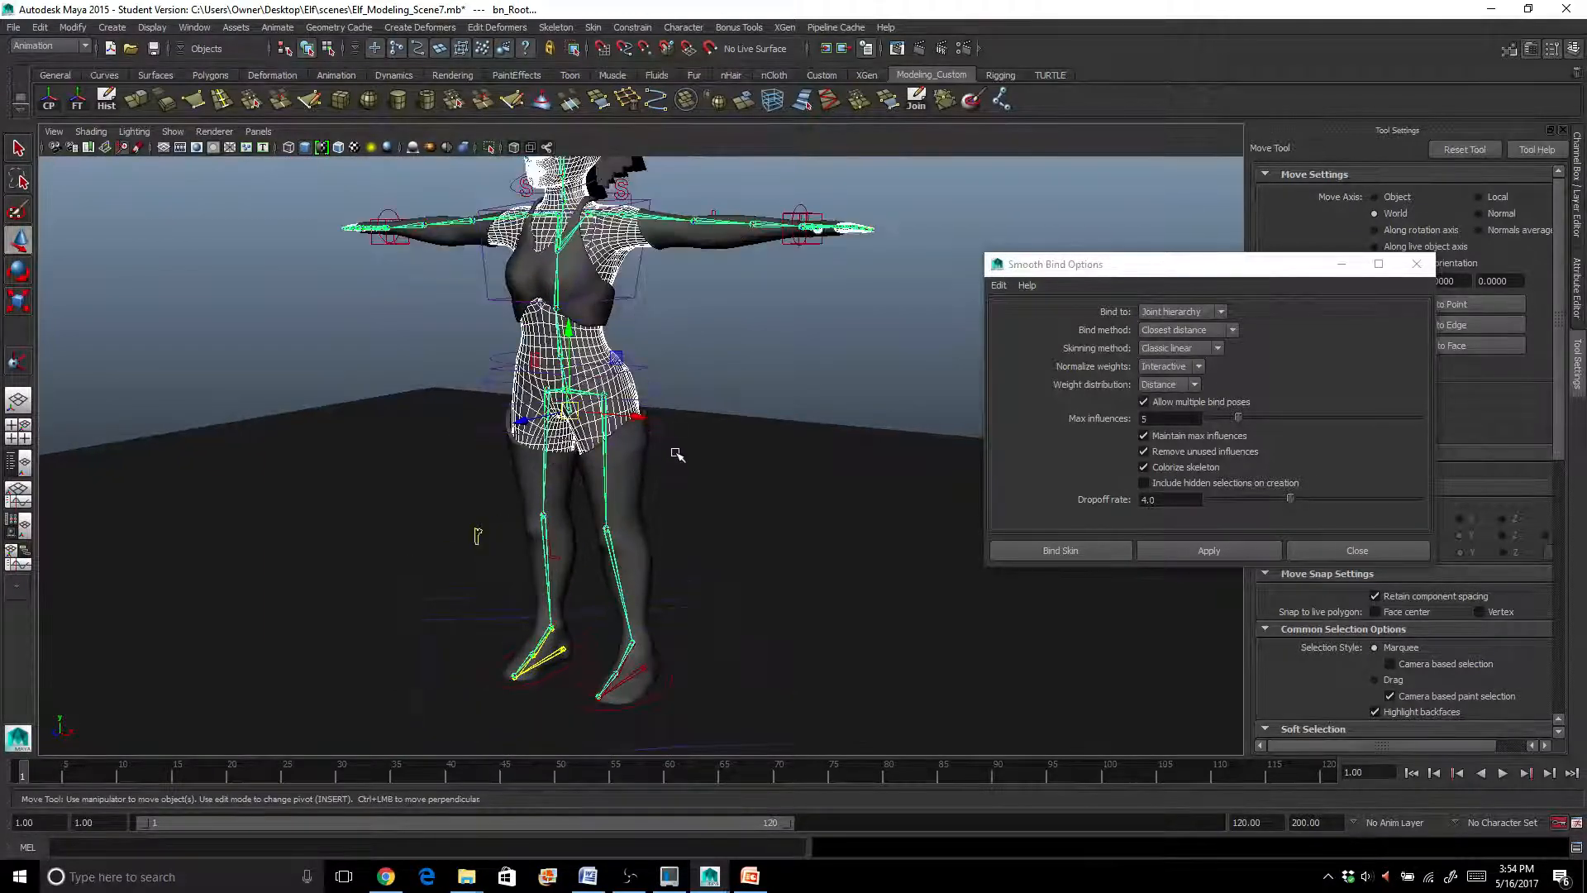
scroll(716, 416, down, 3)
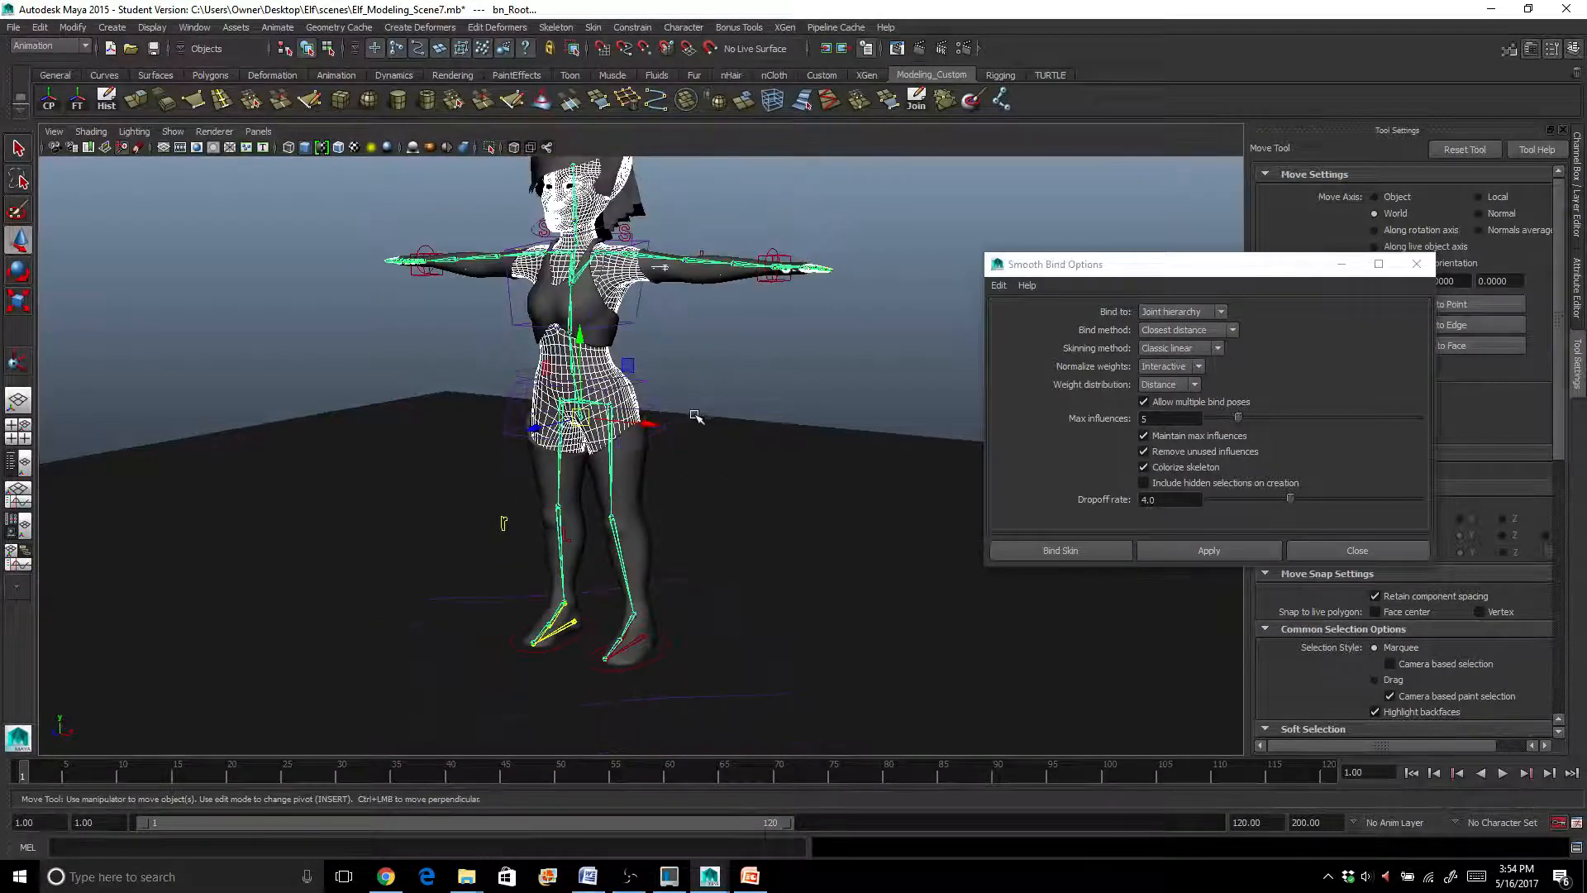
Smooth bind Mesh_Elf_Base to the bn_Root skeleton, and display the body mesh's channels and inputs
click(1205, 551)
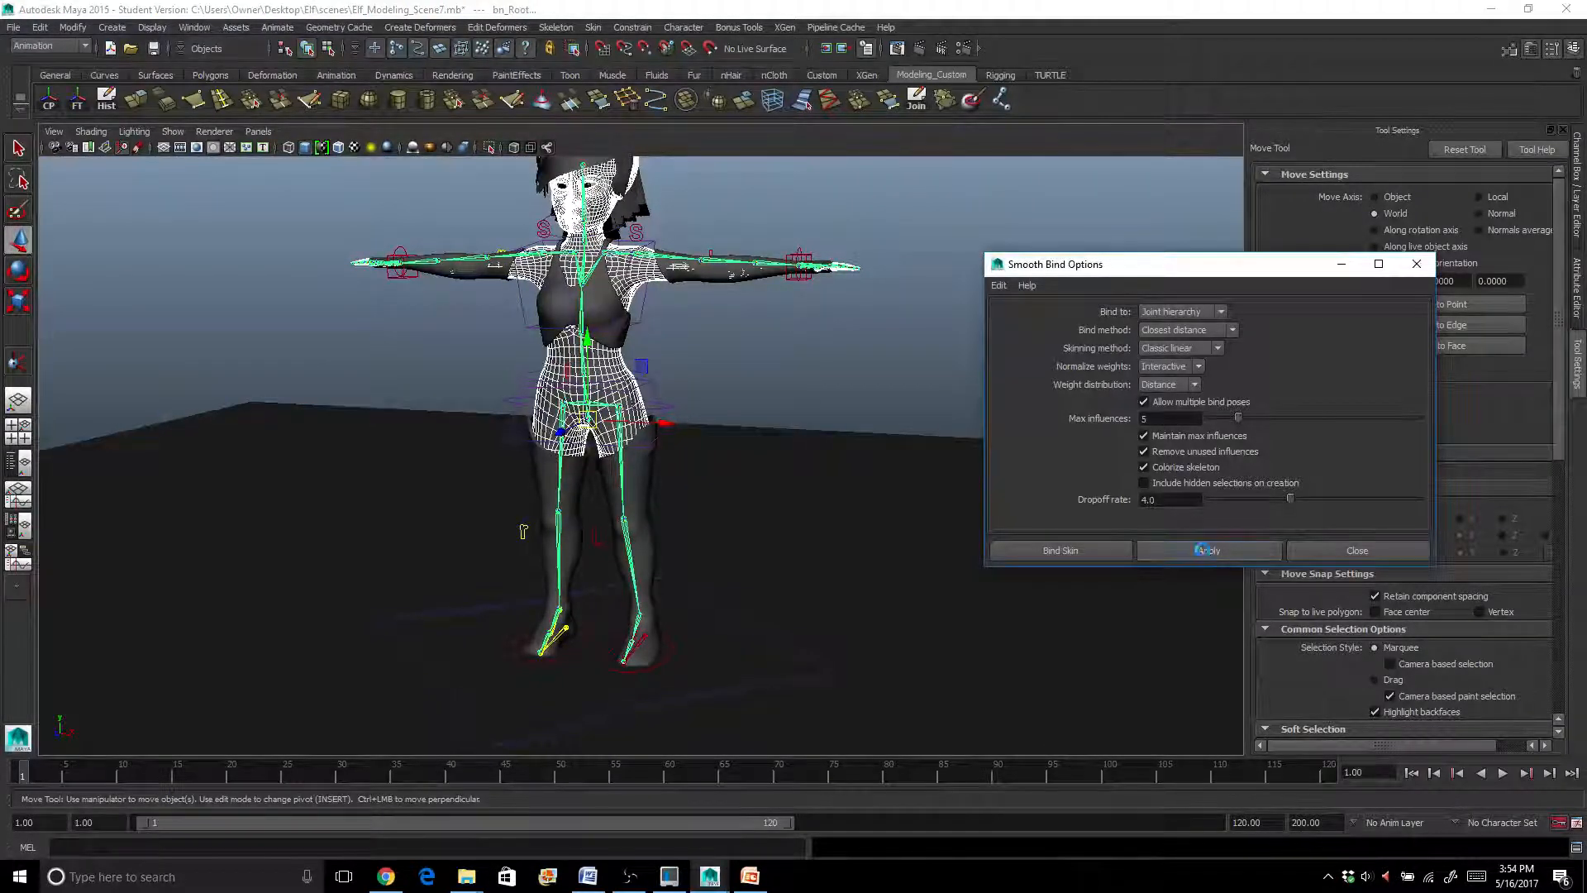
click(1417, 264)
scroll(694, 335, up, 5)
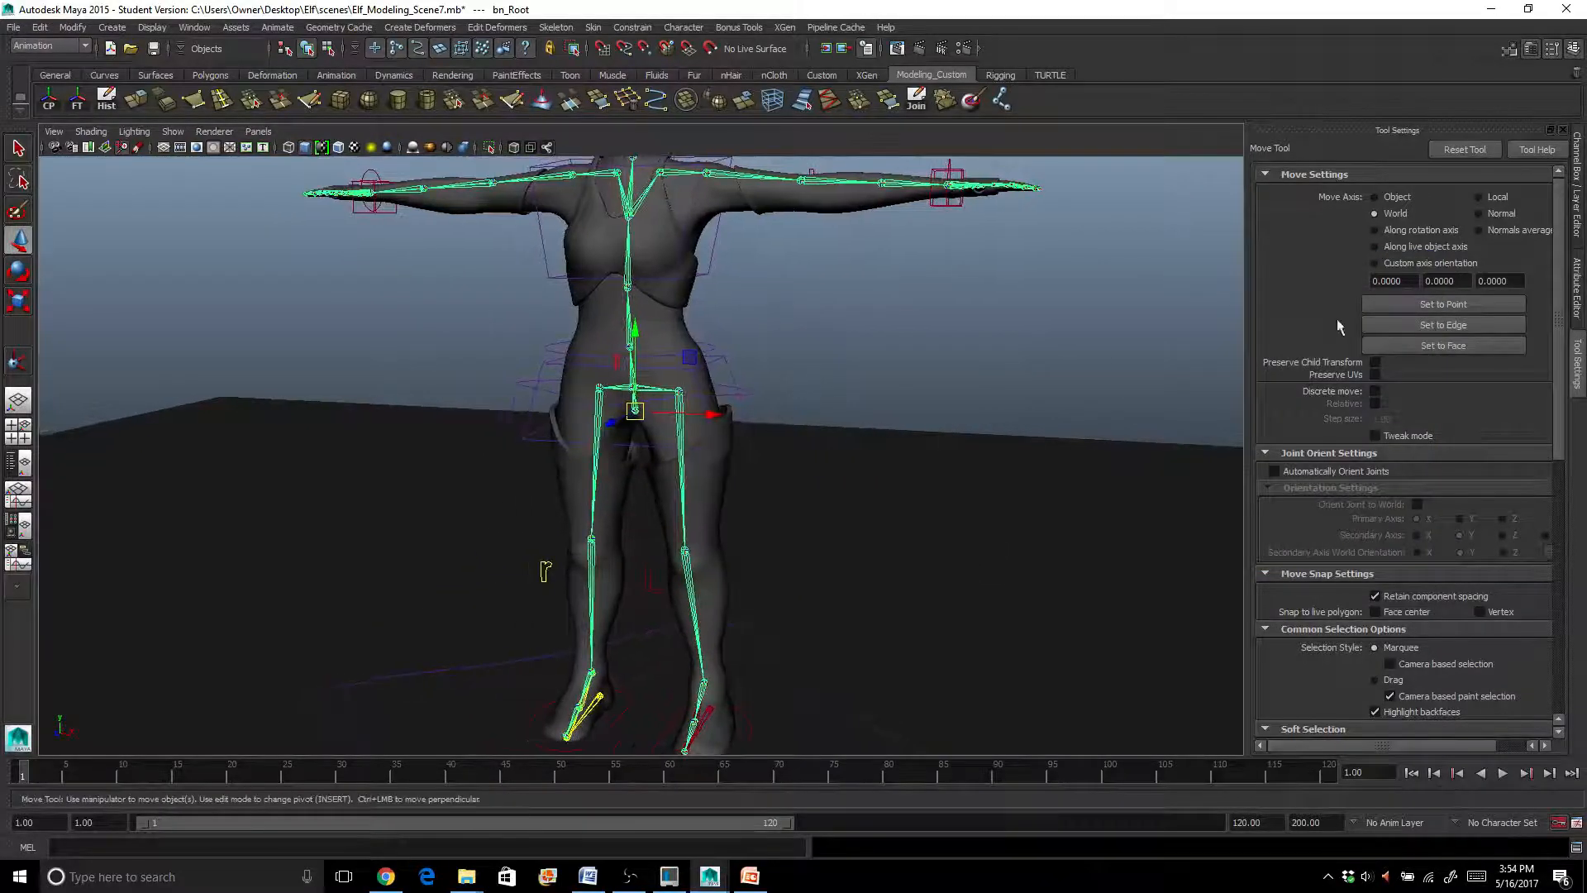
click(1576, 186)
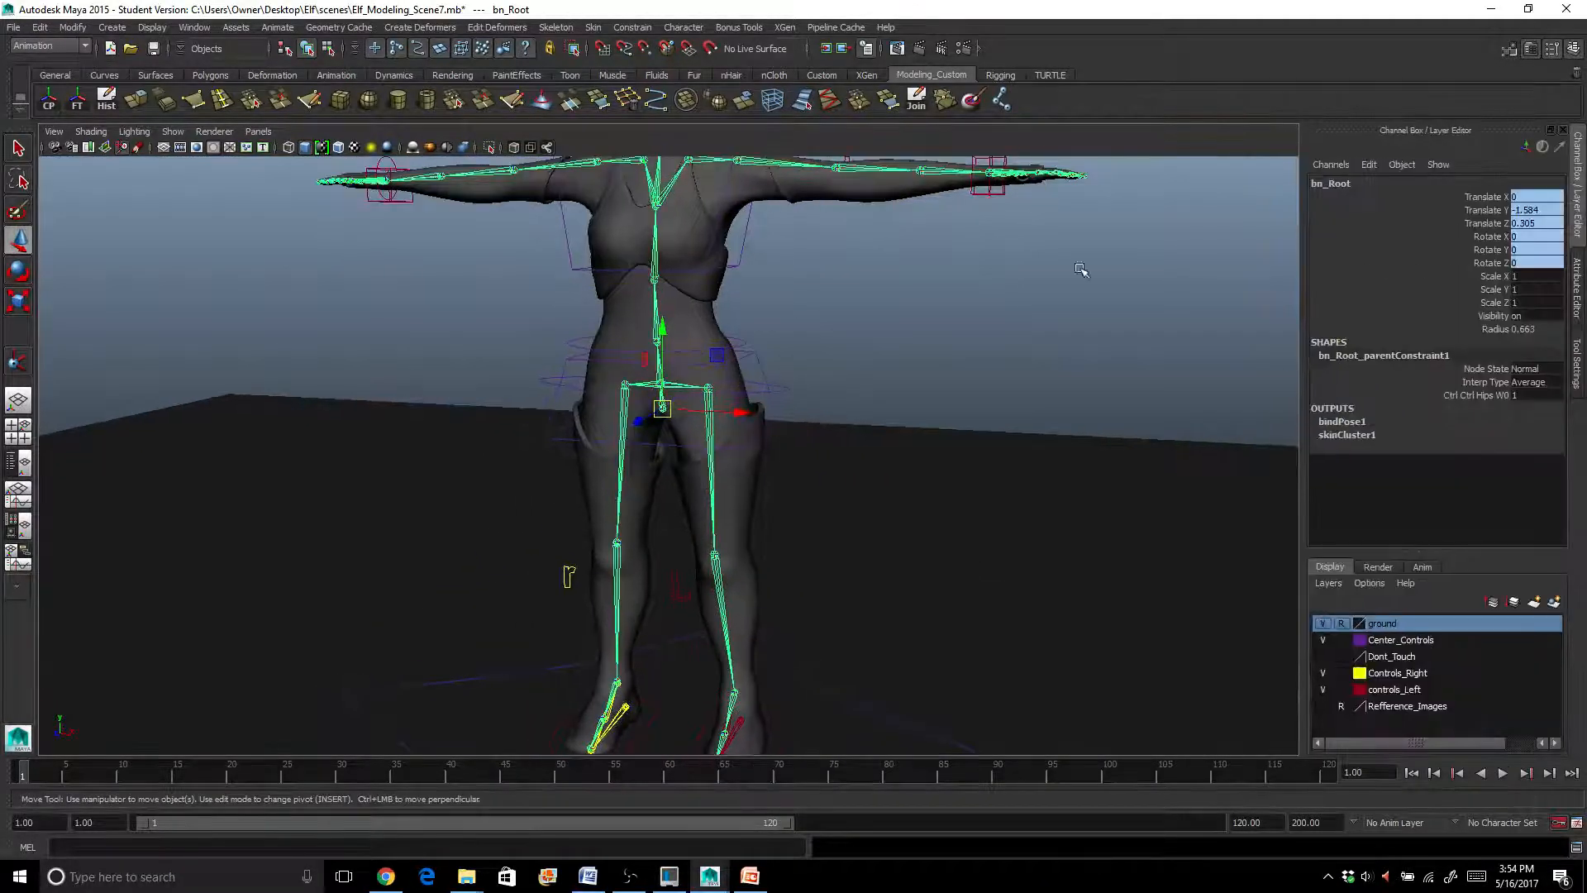
click(695, 322)
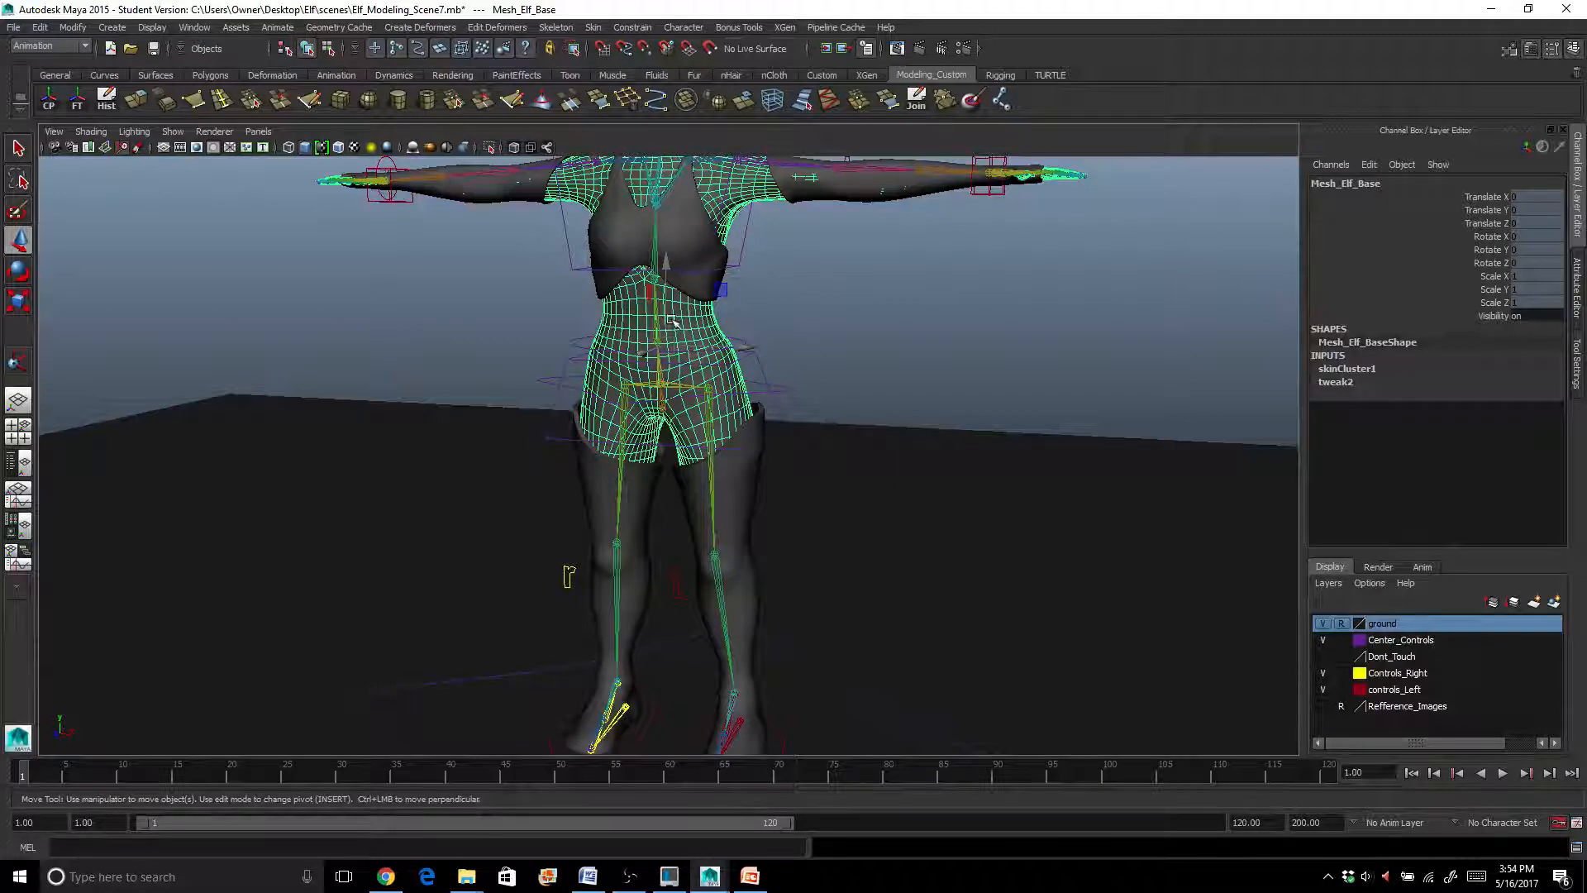
Test the left leg's deformation by moving the ctrl_Foot_Left control, undoing each test move
alt+drag(683, 326, 655, 452)
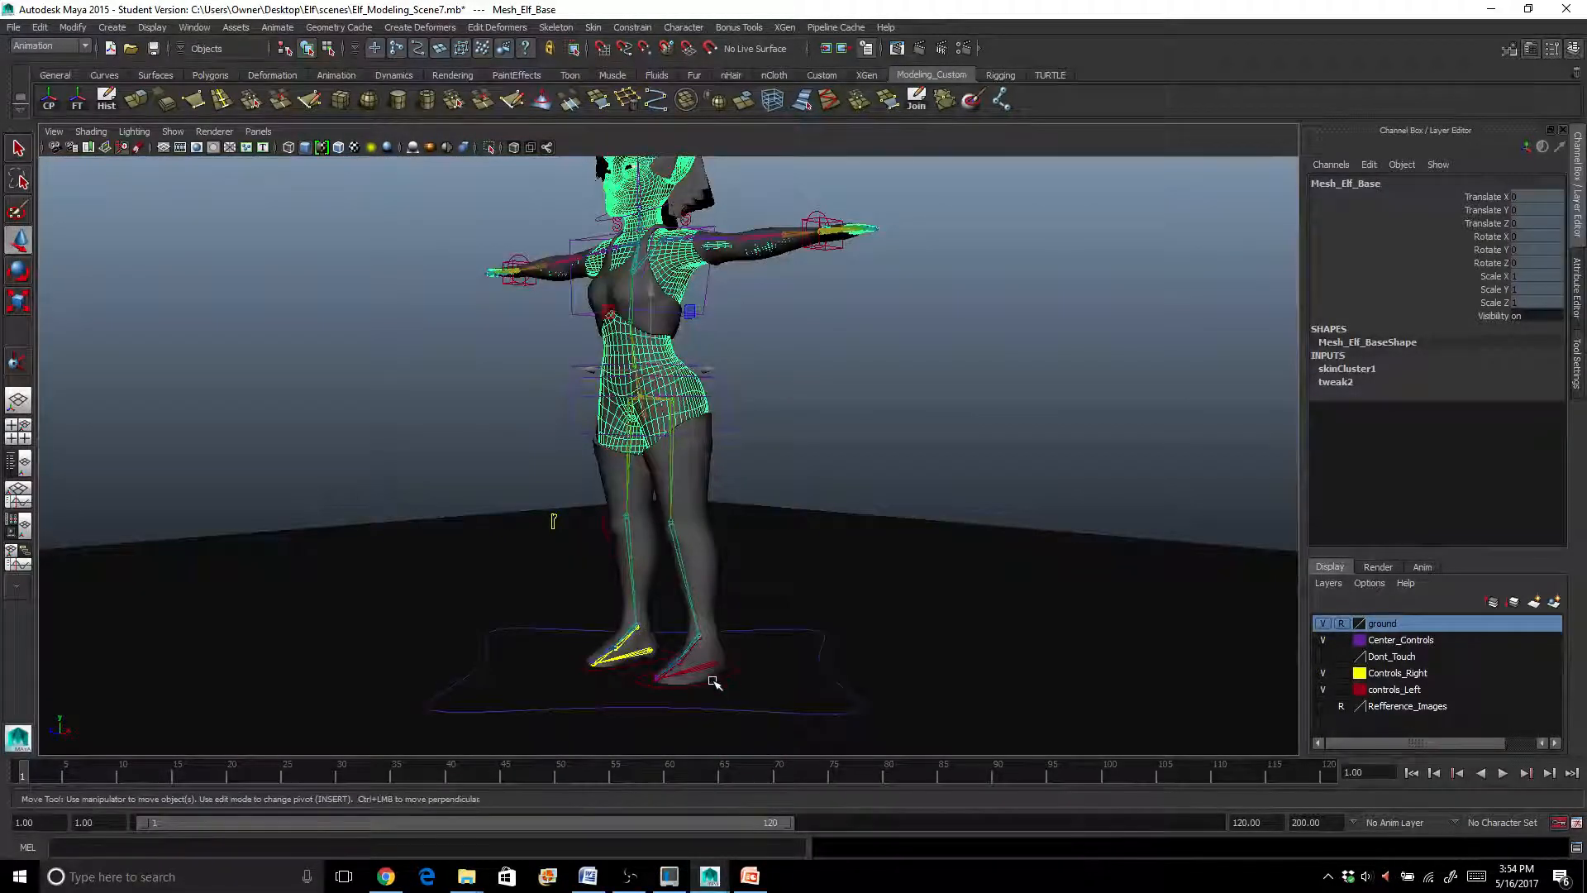
click(722, 681)
scroll(659, 637, up, 8)
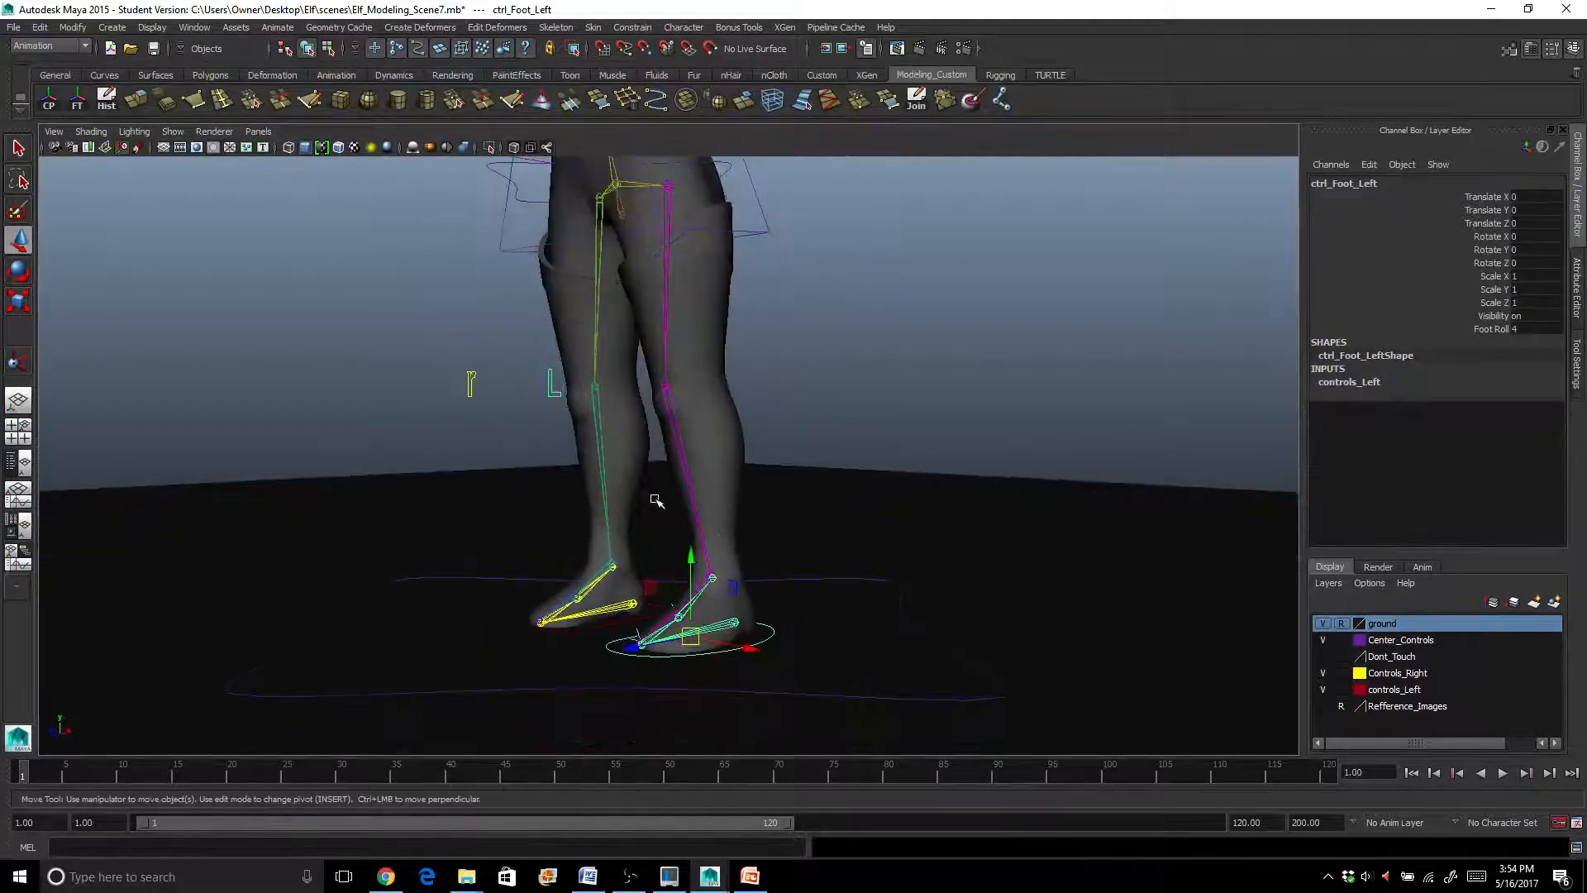
alt+drag(656, 504, 586, 528)
scroll(677, 423, down, 3)
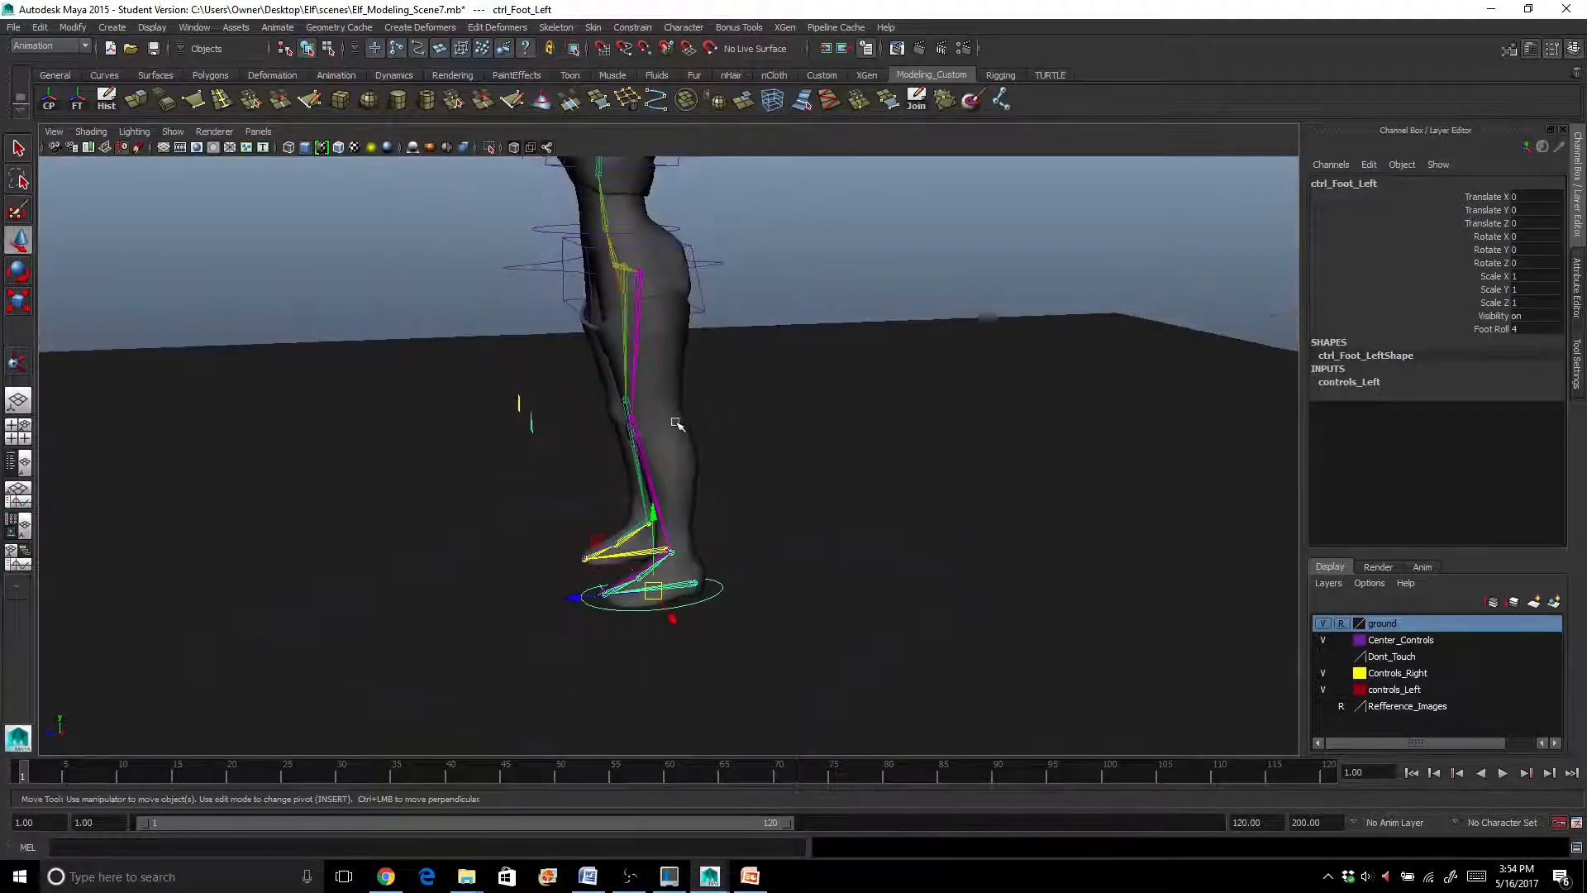
drag(655, 587, 707, 450)
key(ctrl+z)
key(ctrl+z)
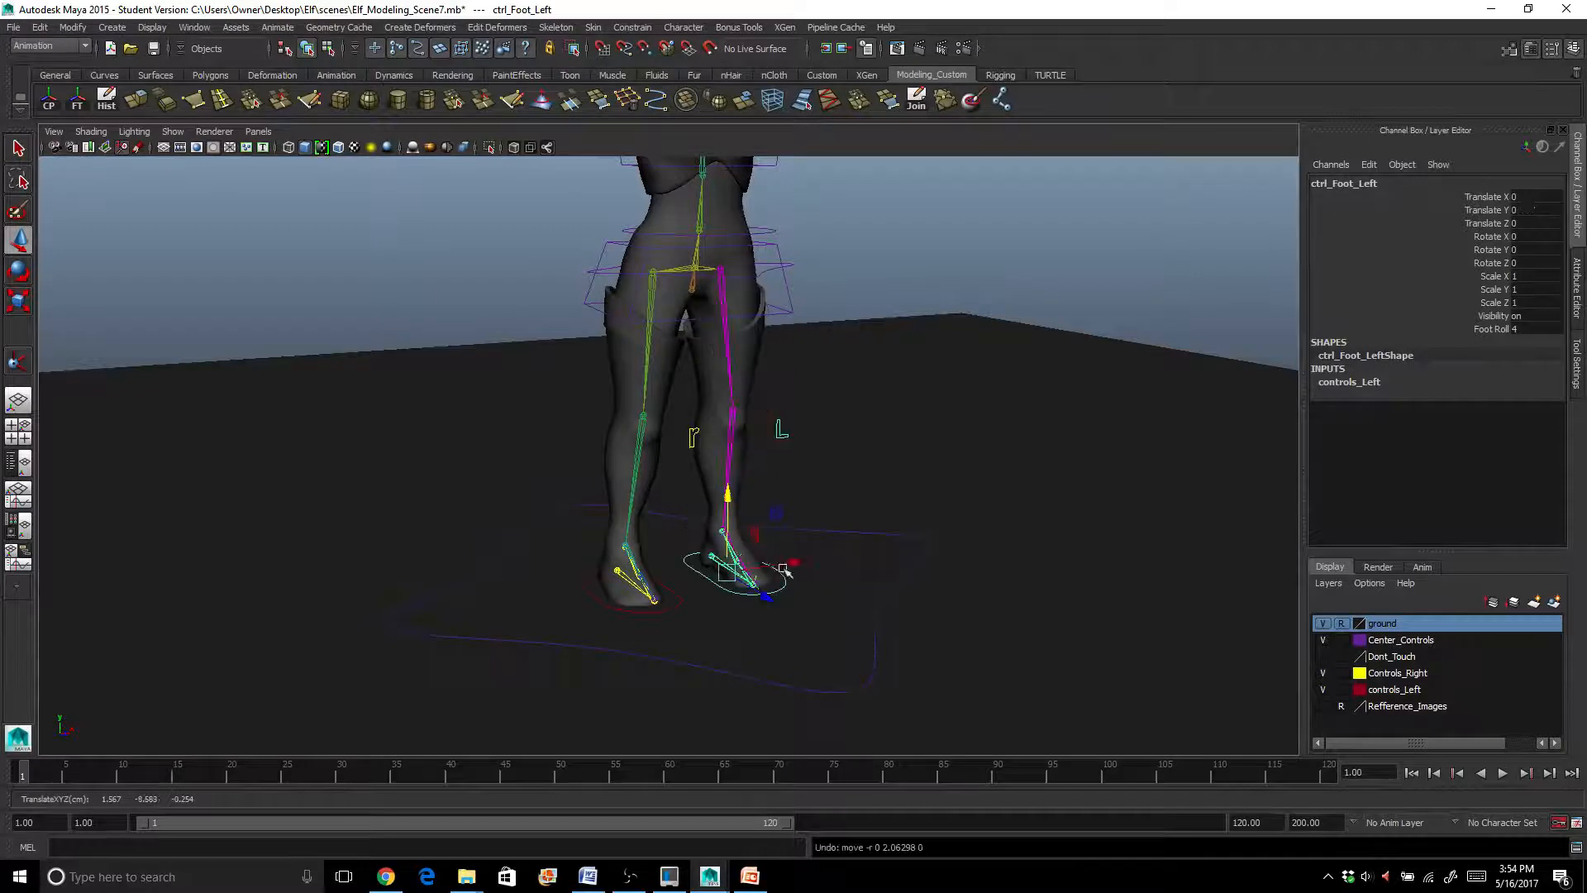
drag(789, 564, 828, 452)
key(ctrl+z)
Test the right leg's deformation by lifting the ctrl_Foot_Right control, and undo the move
alt+middle_drag(712, 408, 673, 524)
alt+drag(673, 524, 724, 496)
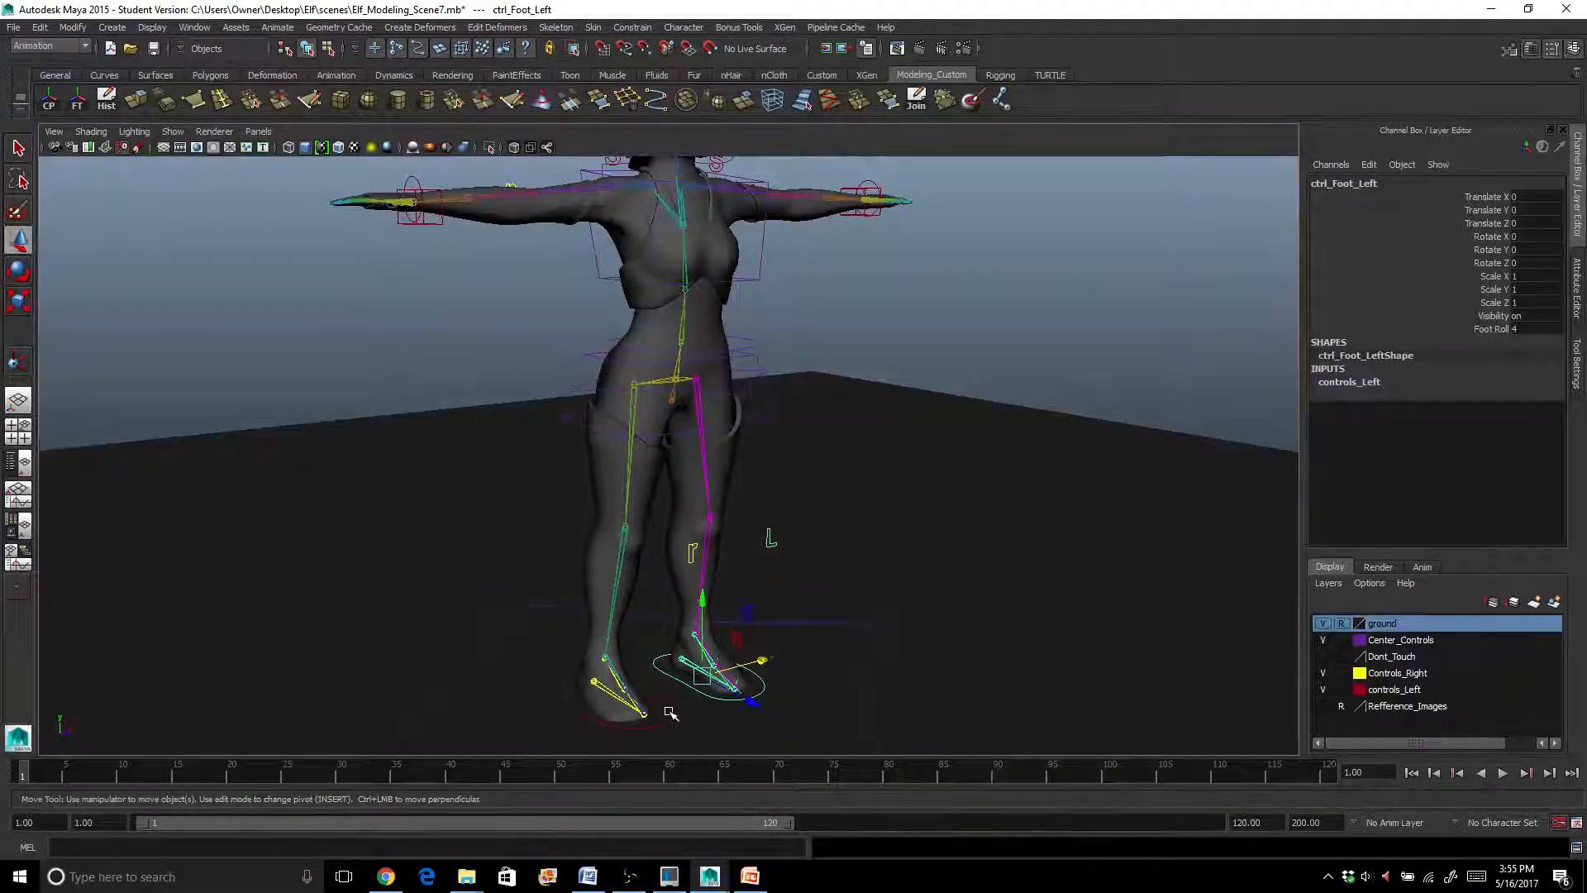
click(661, 713)
drag(621, 696, 678, 471)
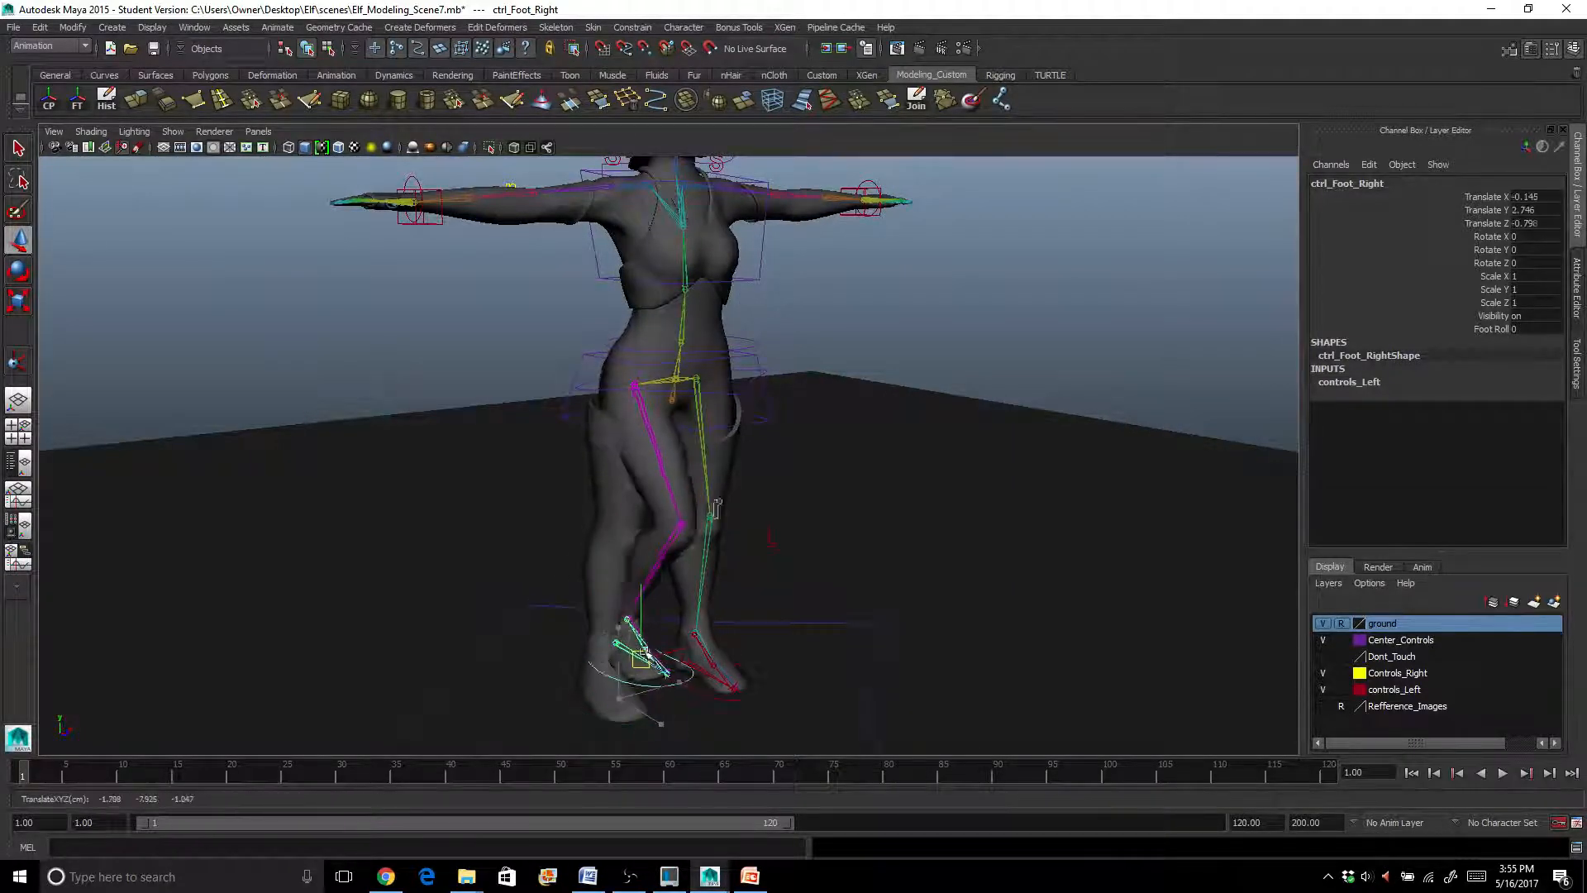
key(ctrl+z)
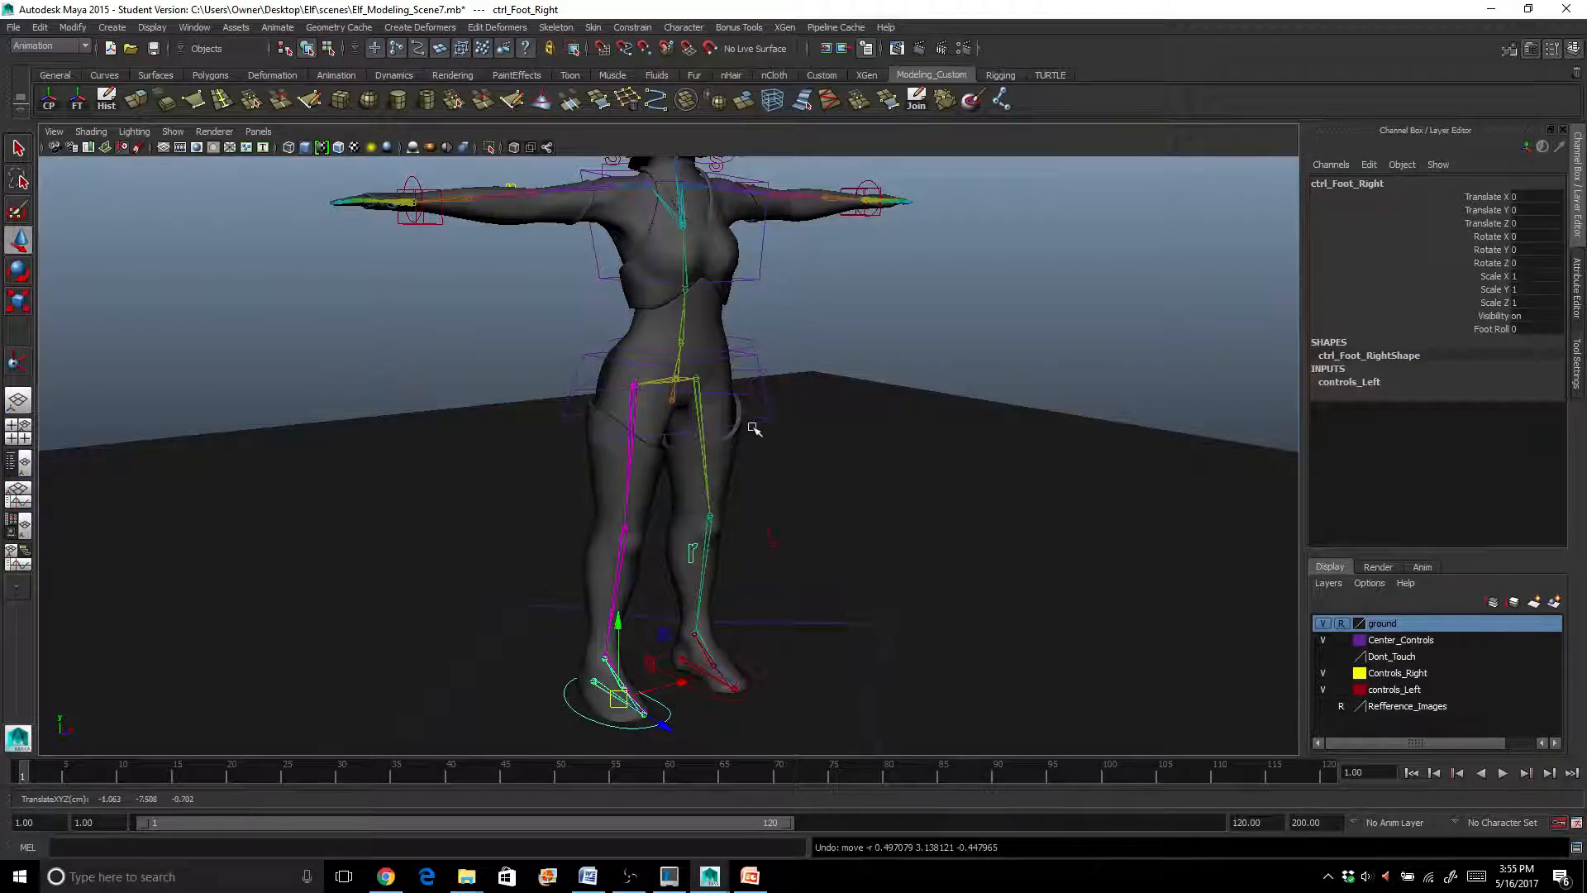
Test the torso's deformation by lowering the Ctrl_Ctrl_Hips control, and undo the move
click(748, 409)
alt+right_drag(720, 408, 715, 509)
alt+middle_drag(715, 509, 709, 603)
alt+drag(709, 604, 598, 472)
drag(590, 510, 602, 543)
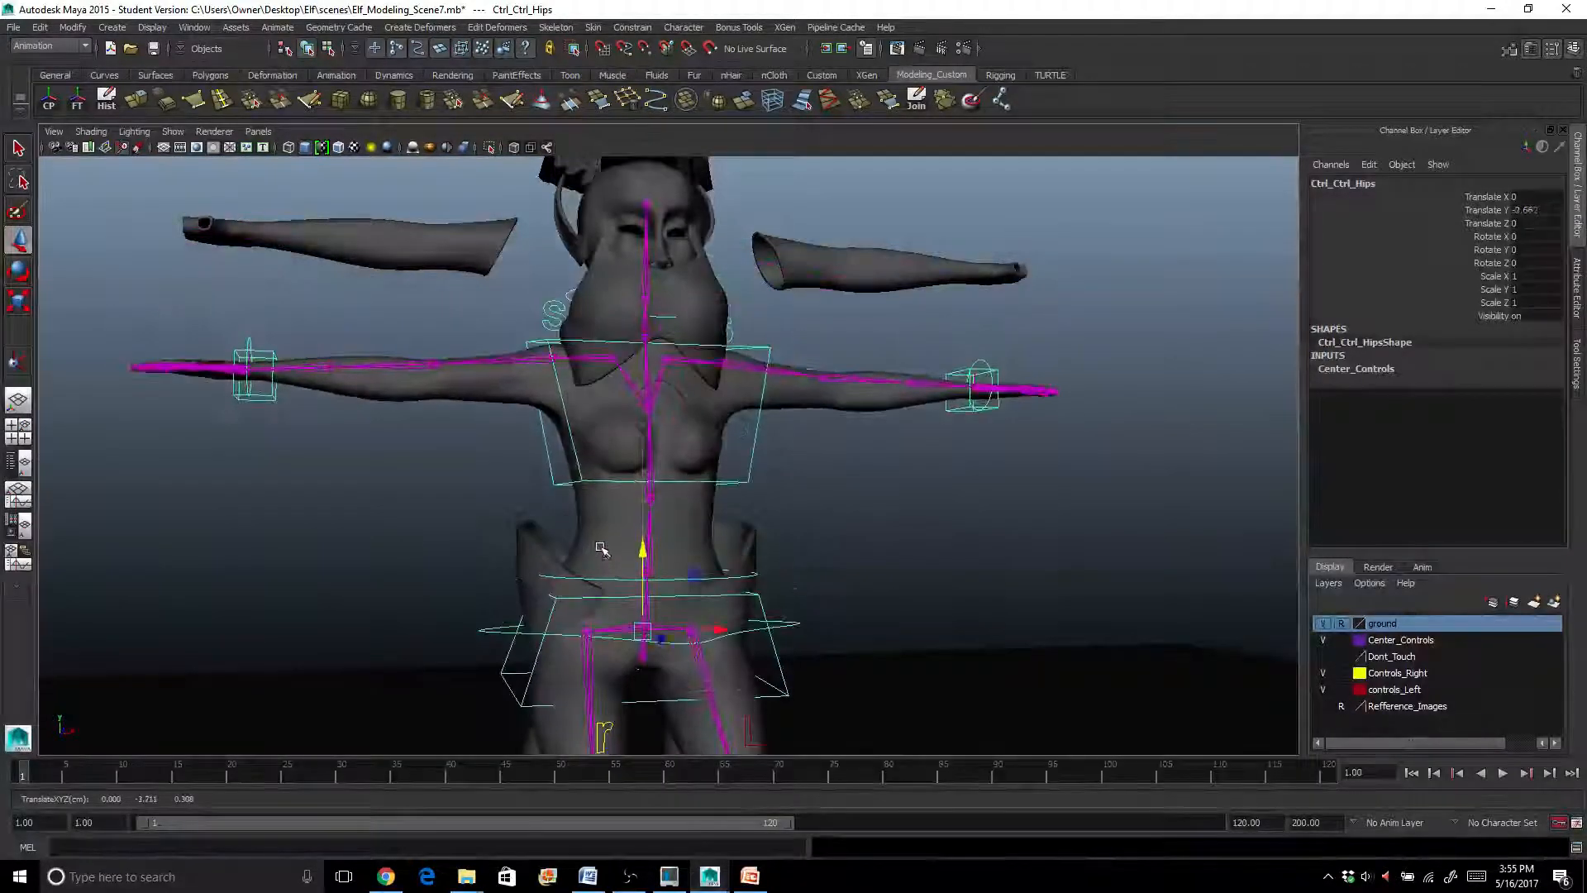
key(ctrl+z)
Lower the left arm beside the body by moving Ctrl_Wrist_Left to about X -3.5, Y -5.2, Z 0.9
alt+middle_drag(606, 460, 581, 653)
alt+right_drag(581, 616, 606, 611)
alt+drag(695, 604, 635, 618)
alt+middle_drag(727, 607, 633, 501)
alt+right_drag(810, 480, 856, 471)
click(1006, 489)
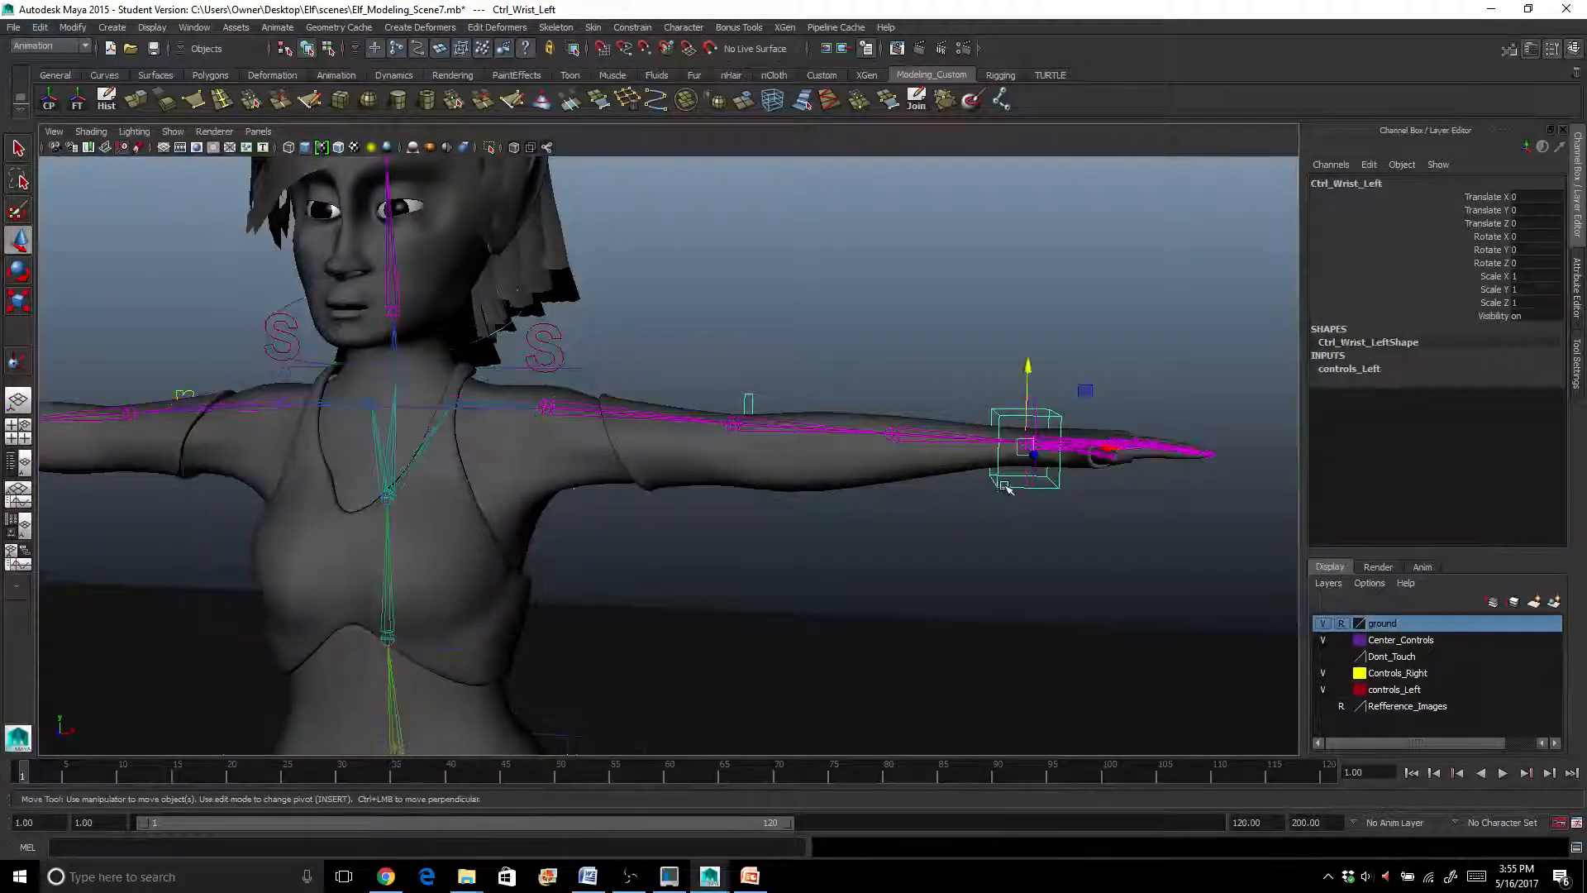
alt+right_drag(1006, 490, 926, 438)
drag(920, 374, 816, 517)
drag(929, 586, 761, 668)
alt+middle_drag(760, 668, 796, 462)
drag(796, 461, 724, 552)
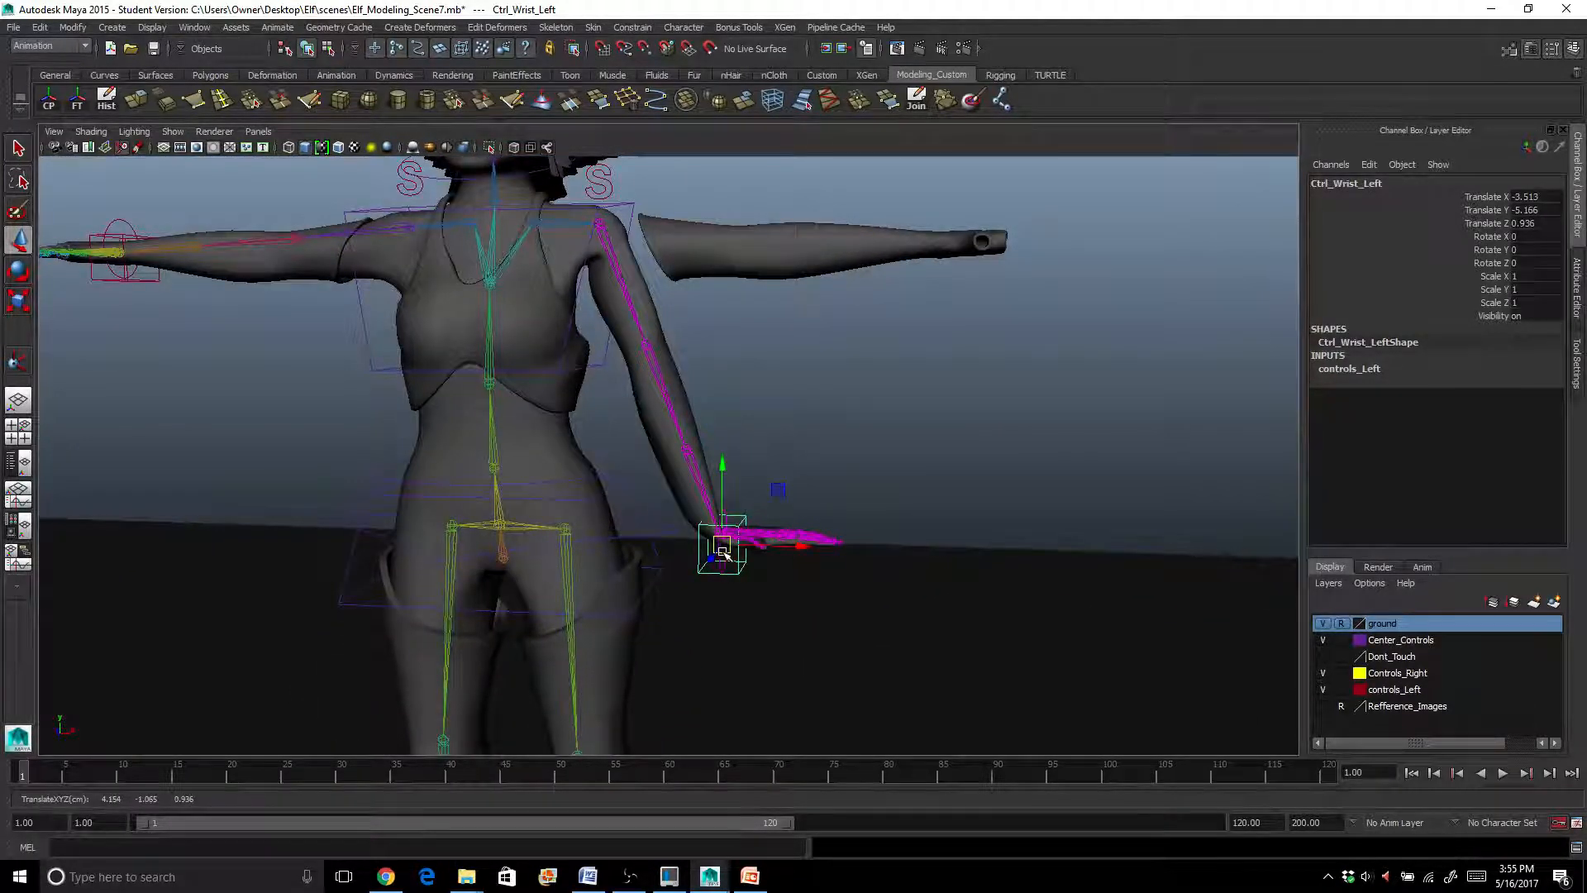
Bend the left hand downward by rotating ctrl_WristOrient_Left to about -105 degrees in Z
click(721, 569)
key(e)
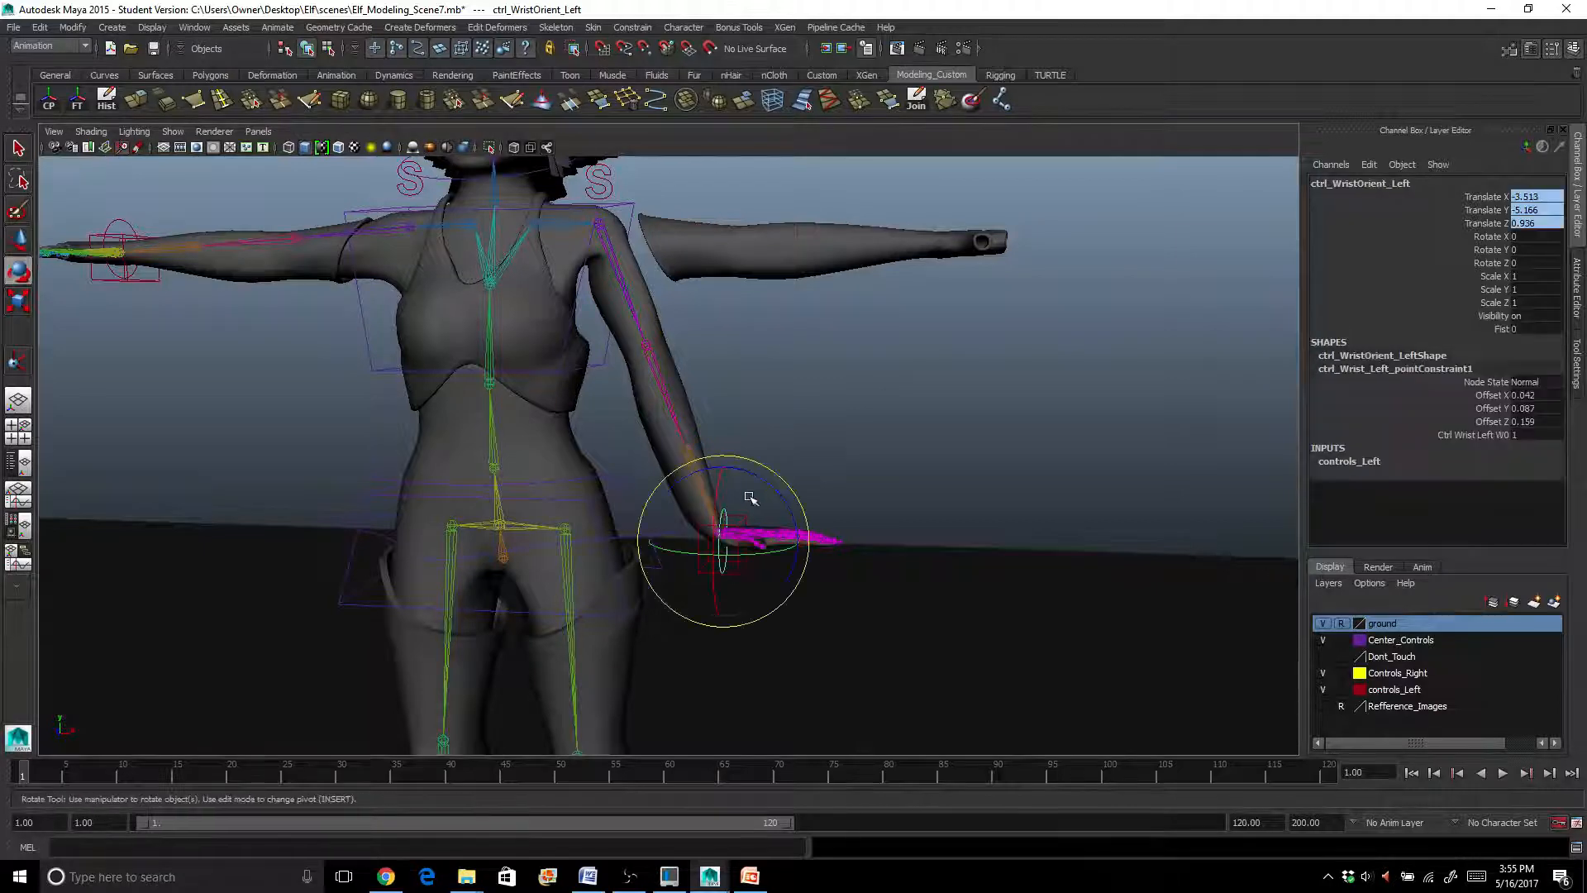
drag(764, 478, 782, 497)
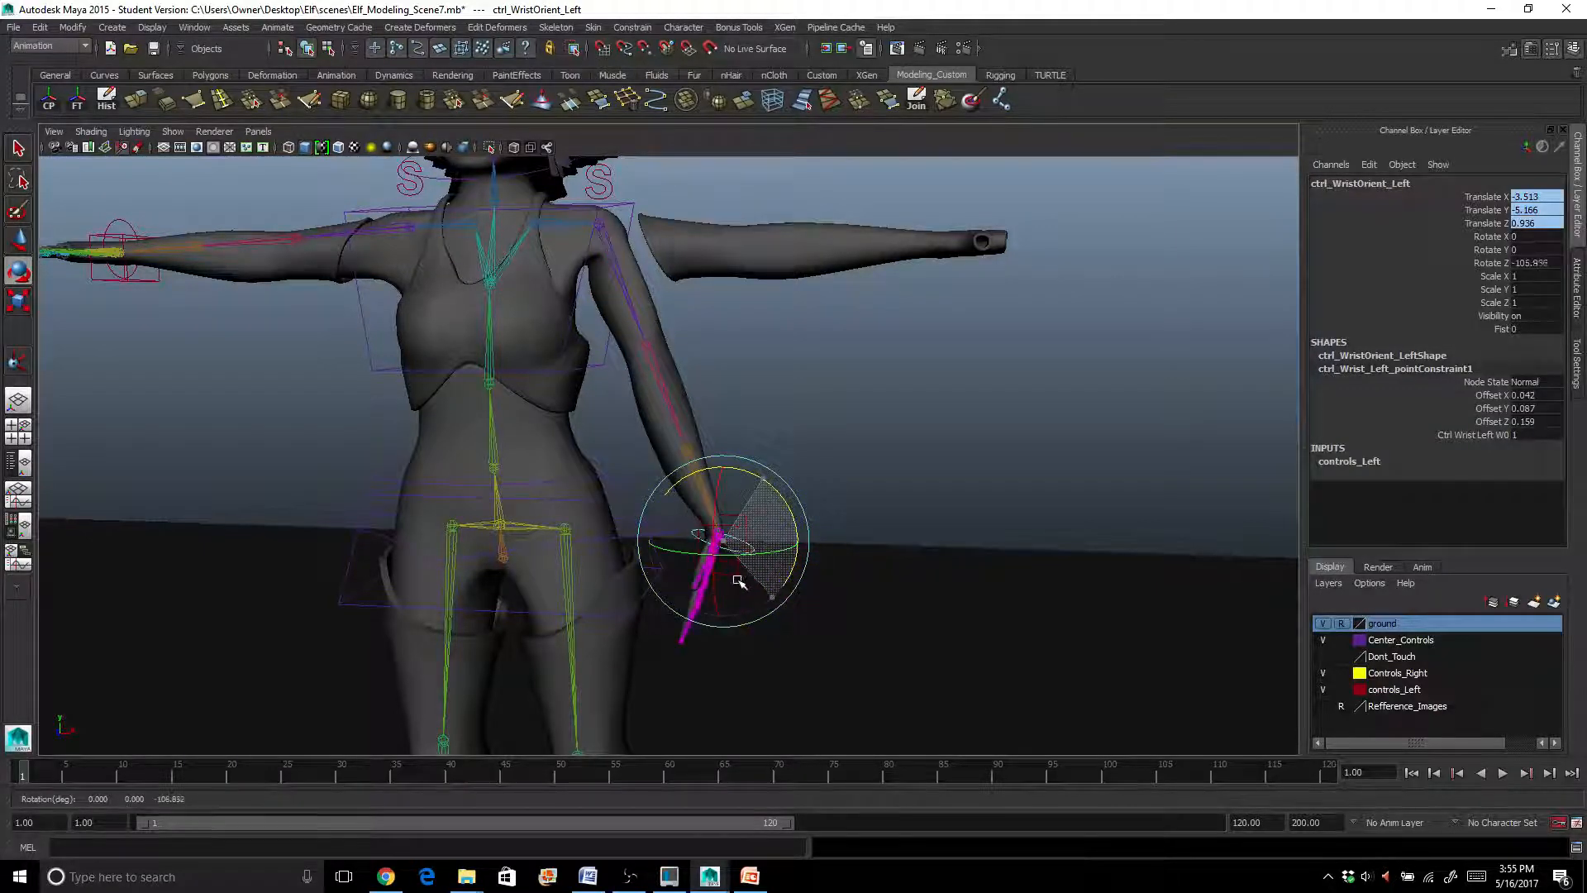
Examine how the lowered left arm deforms the shoulder, armpit and upper back from the front and behind
alt+drag(738, 556, 978, 628)
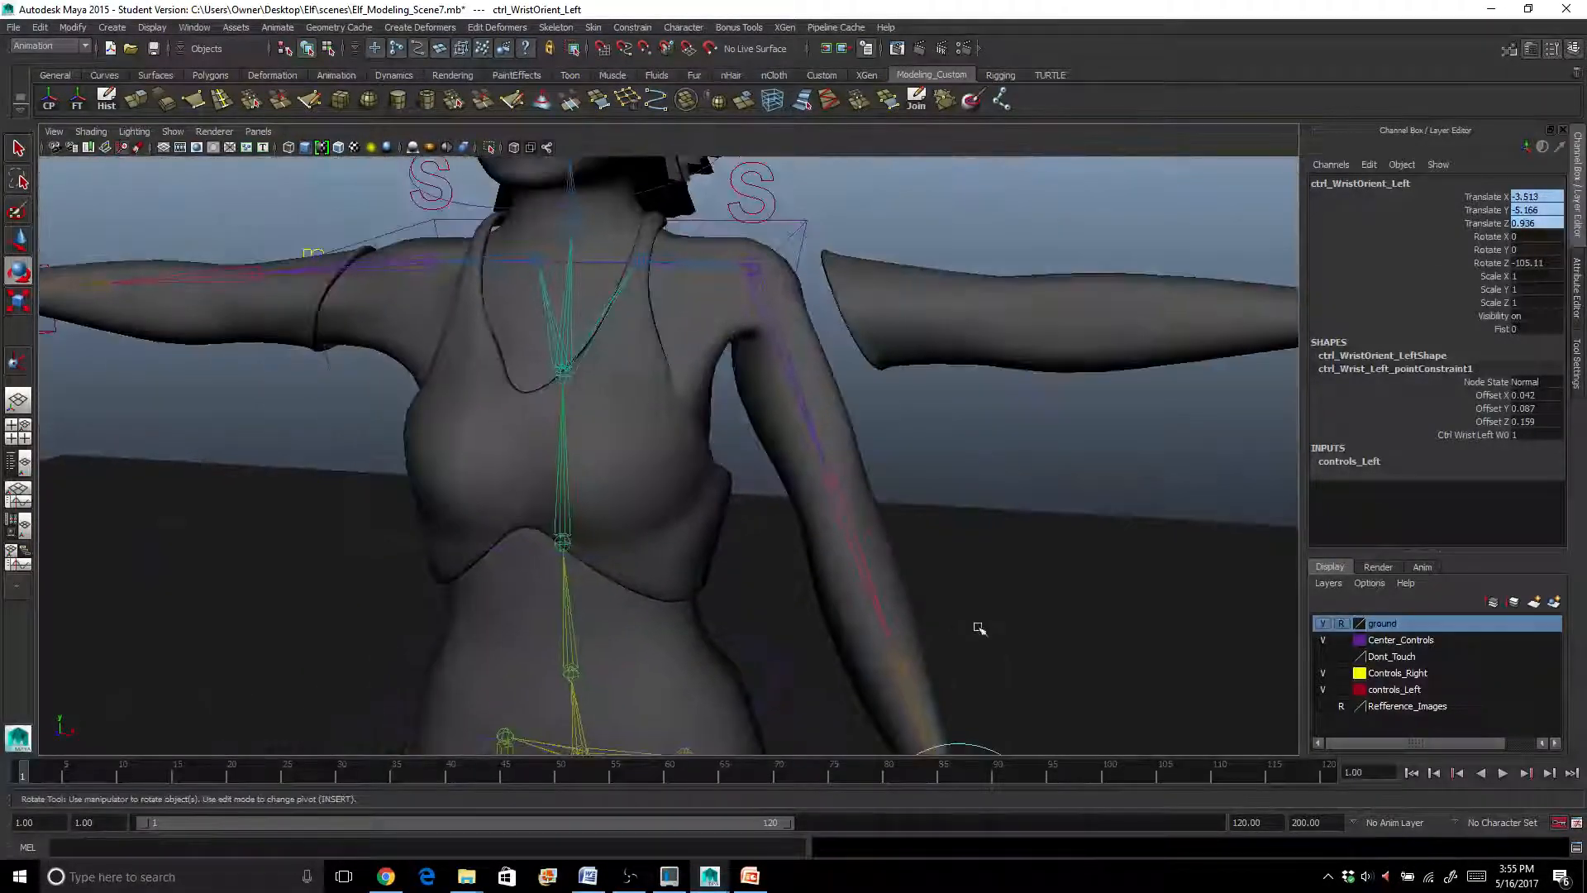
alt+drag(728, 510, 637, 513)
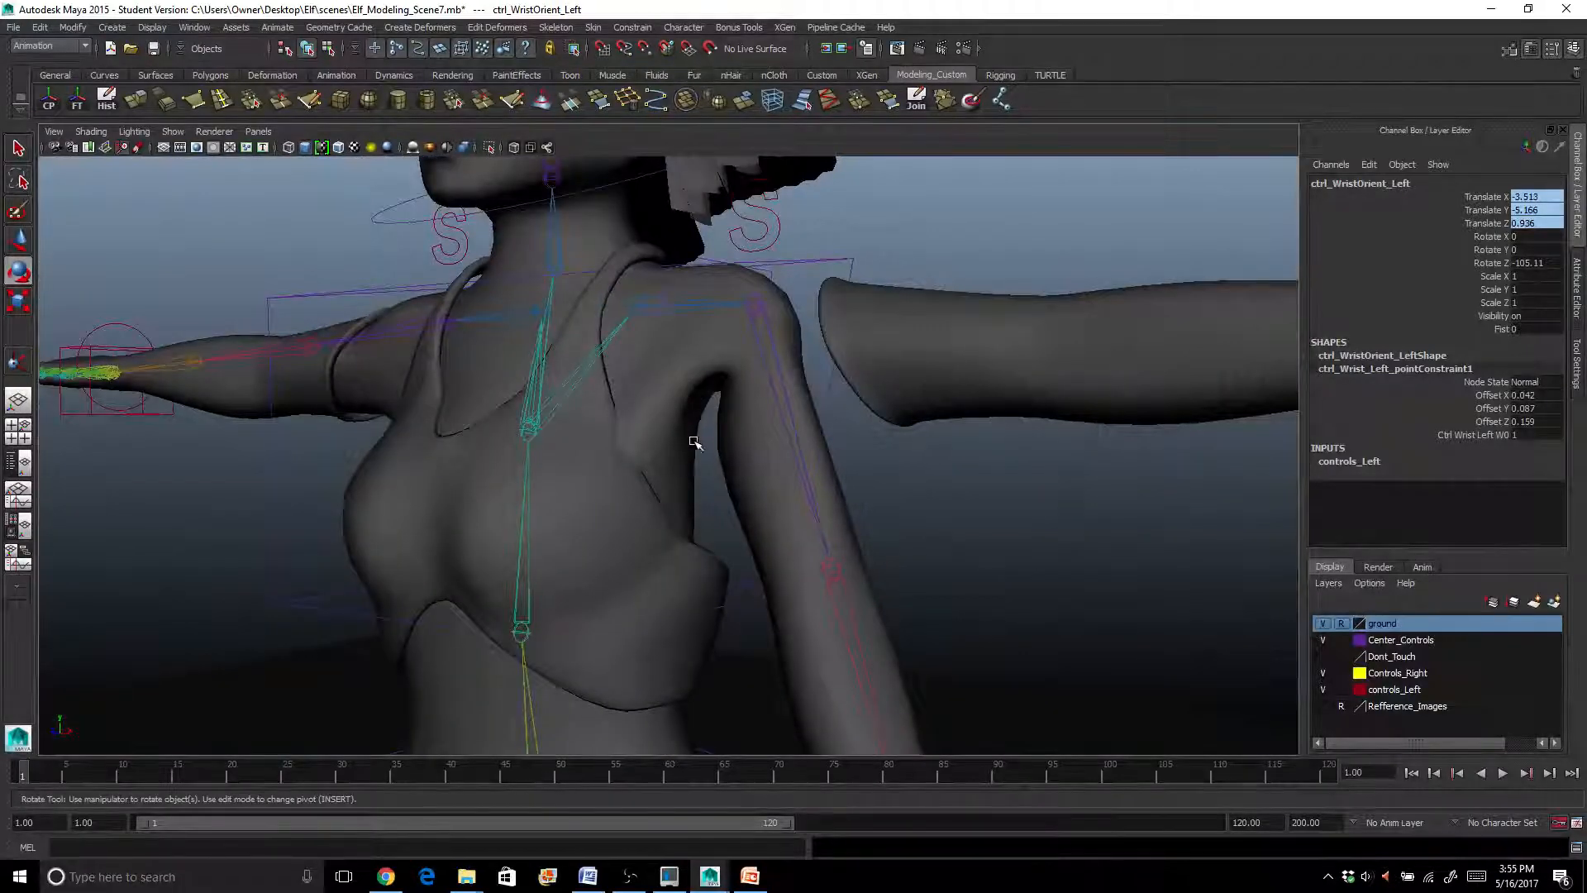
alt+drag(716, 478, 425, 488)
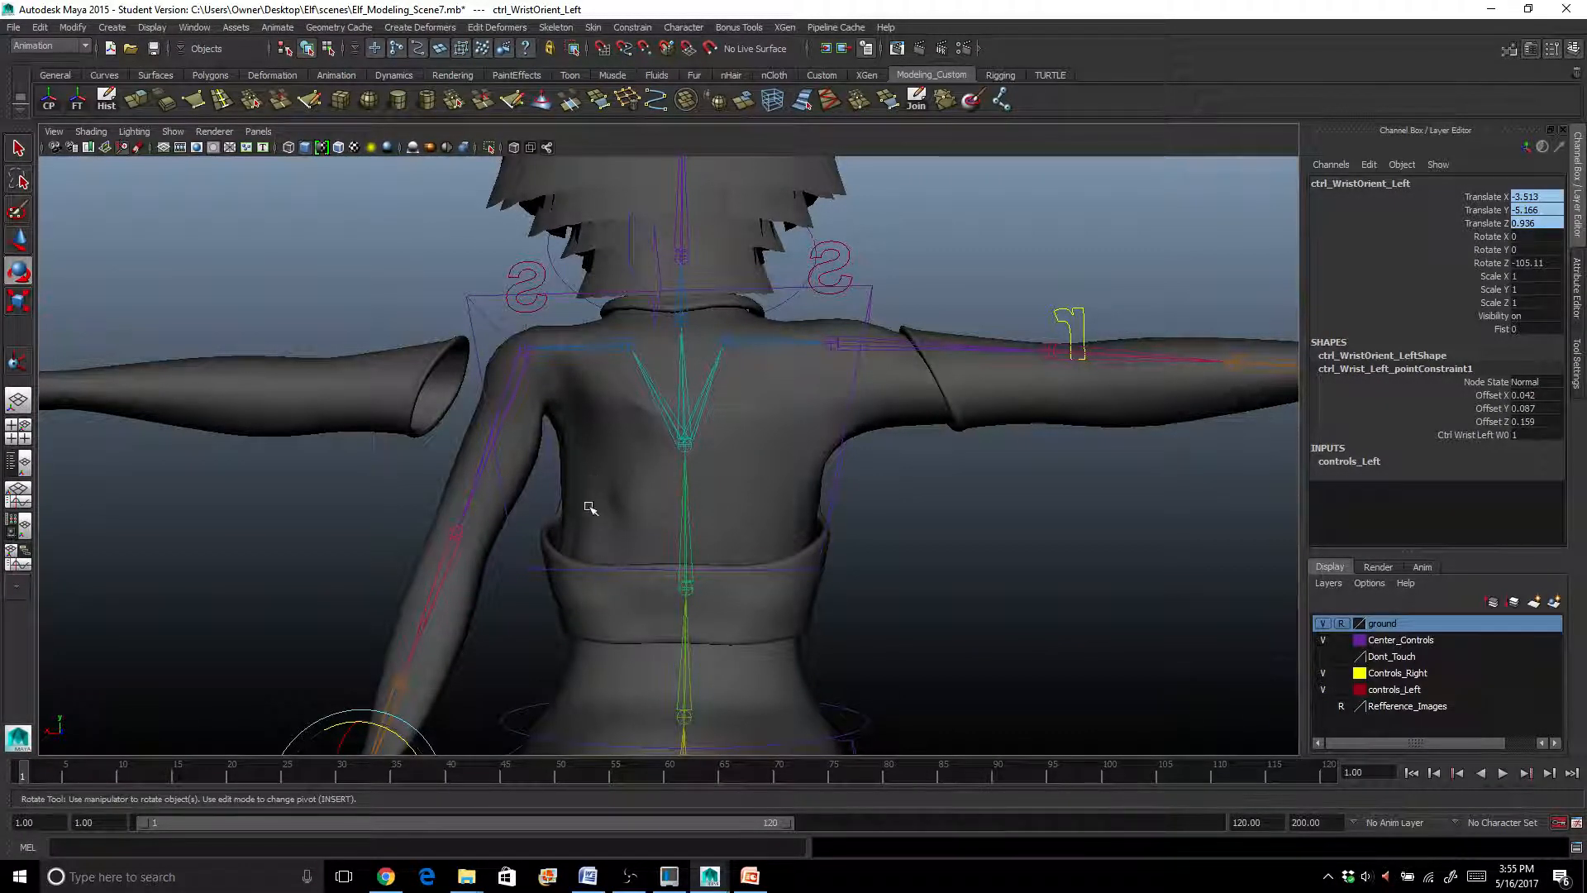
alt+drag(590, 508, 485, 493)
scroll(539, 512, up, 3)
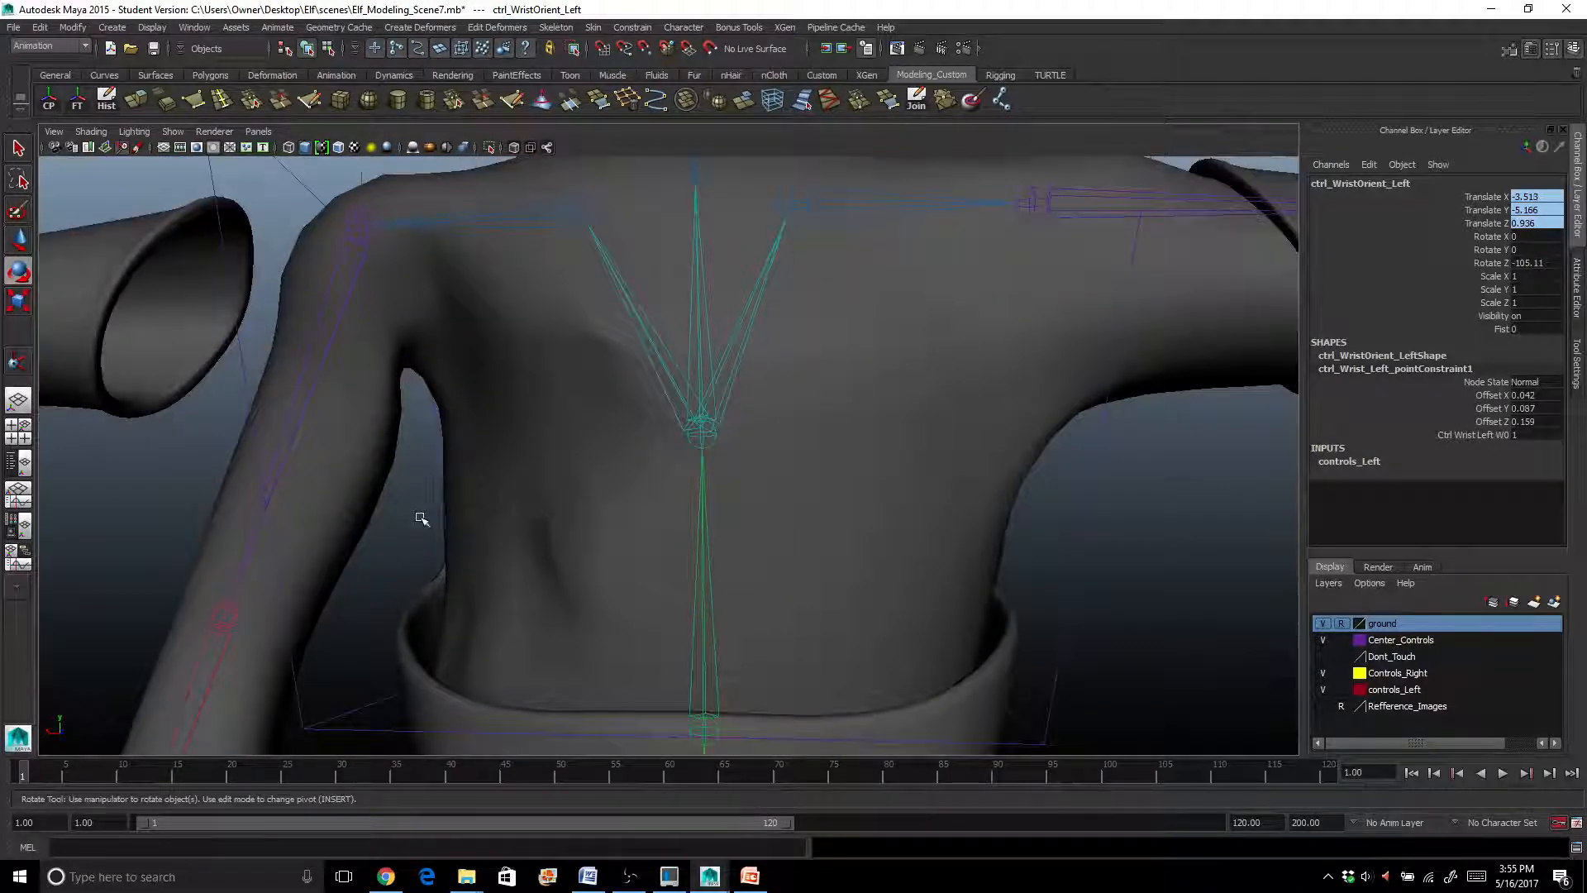
scroll(543, 527, down, 3)
scroll(586, 550, down, 3)
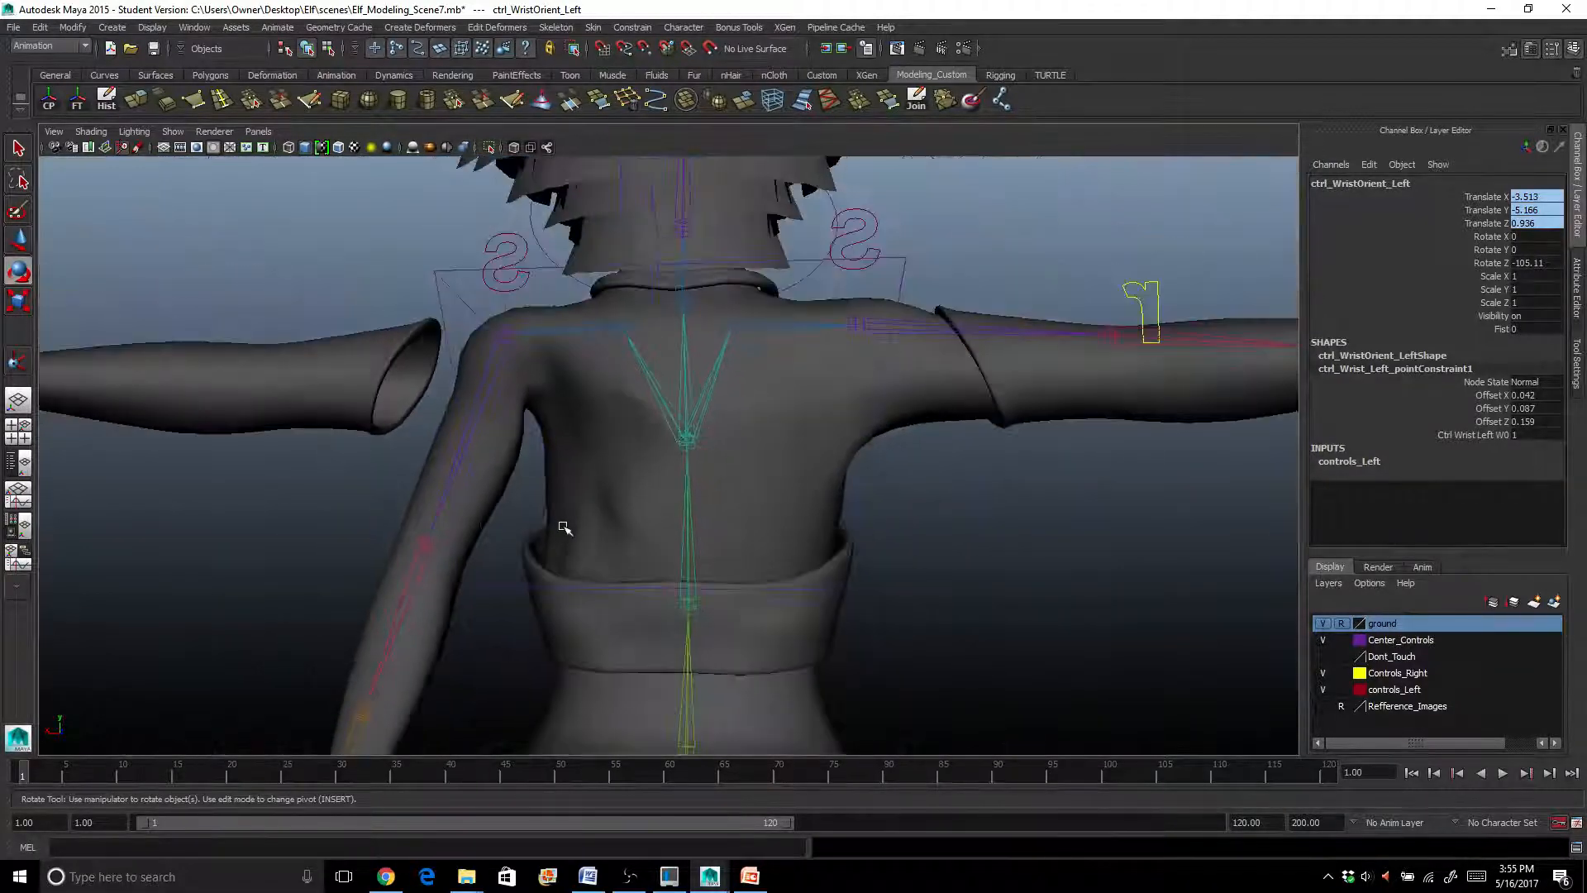
alt+drag(557, 506, 506, 496)
scroll(507, 496, down, 6)
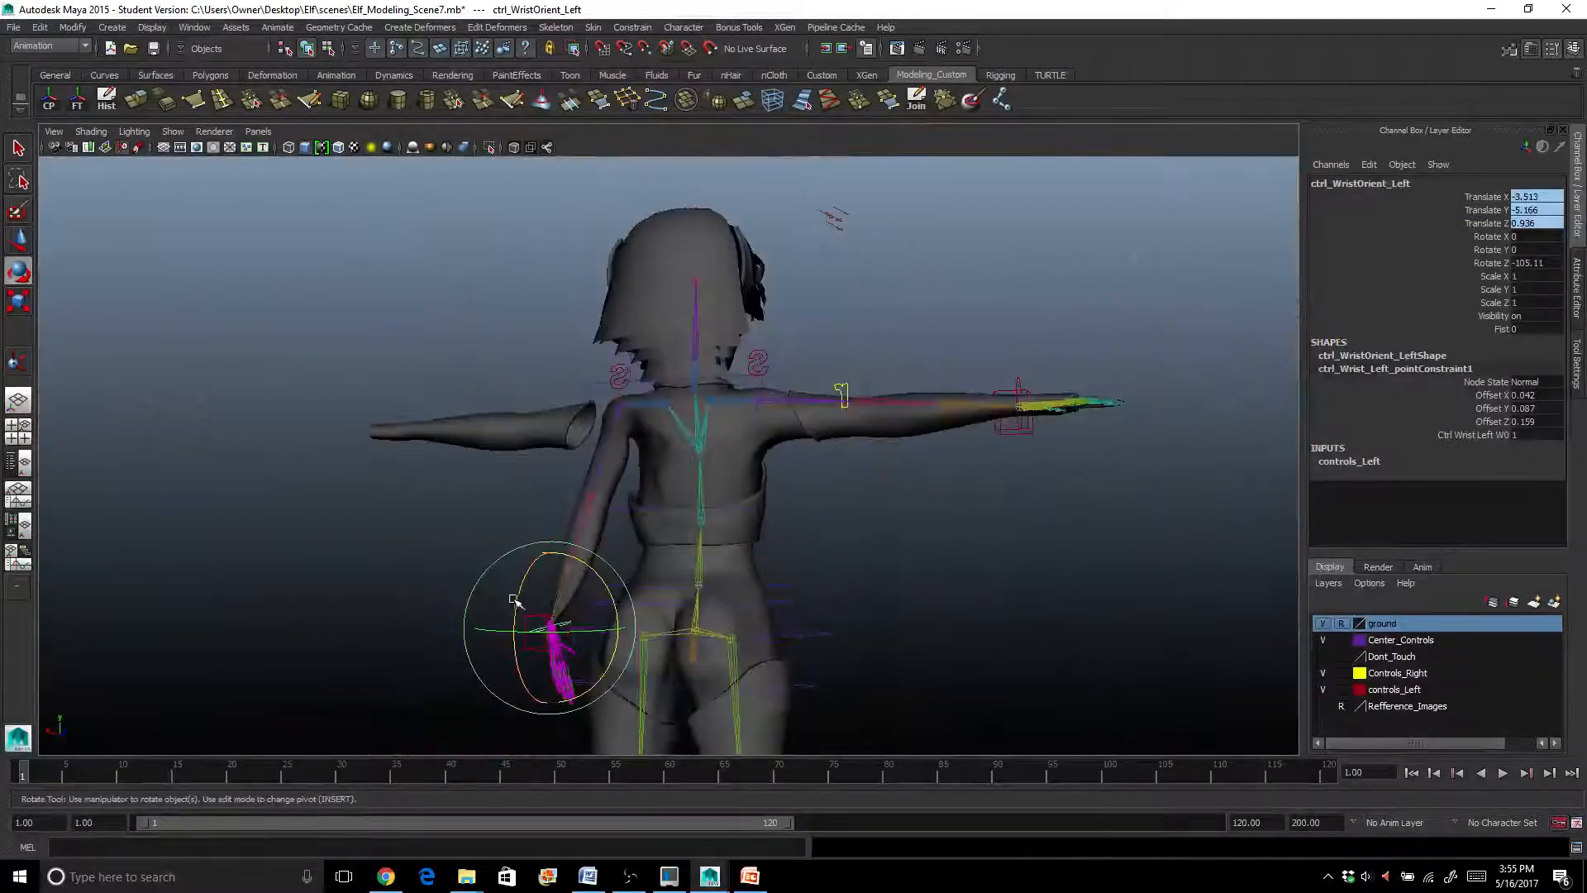
alt+drag(515, 601, 882, 568)
click(923, 533)
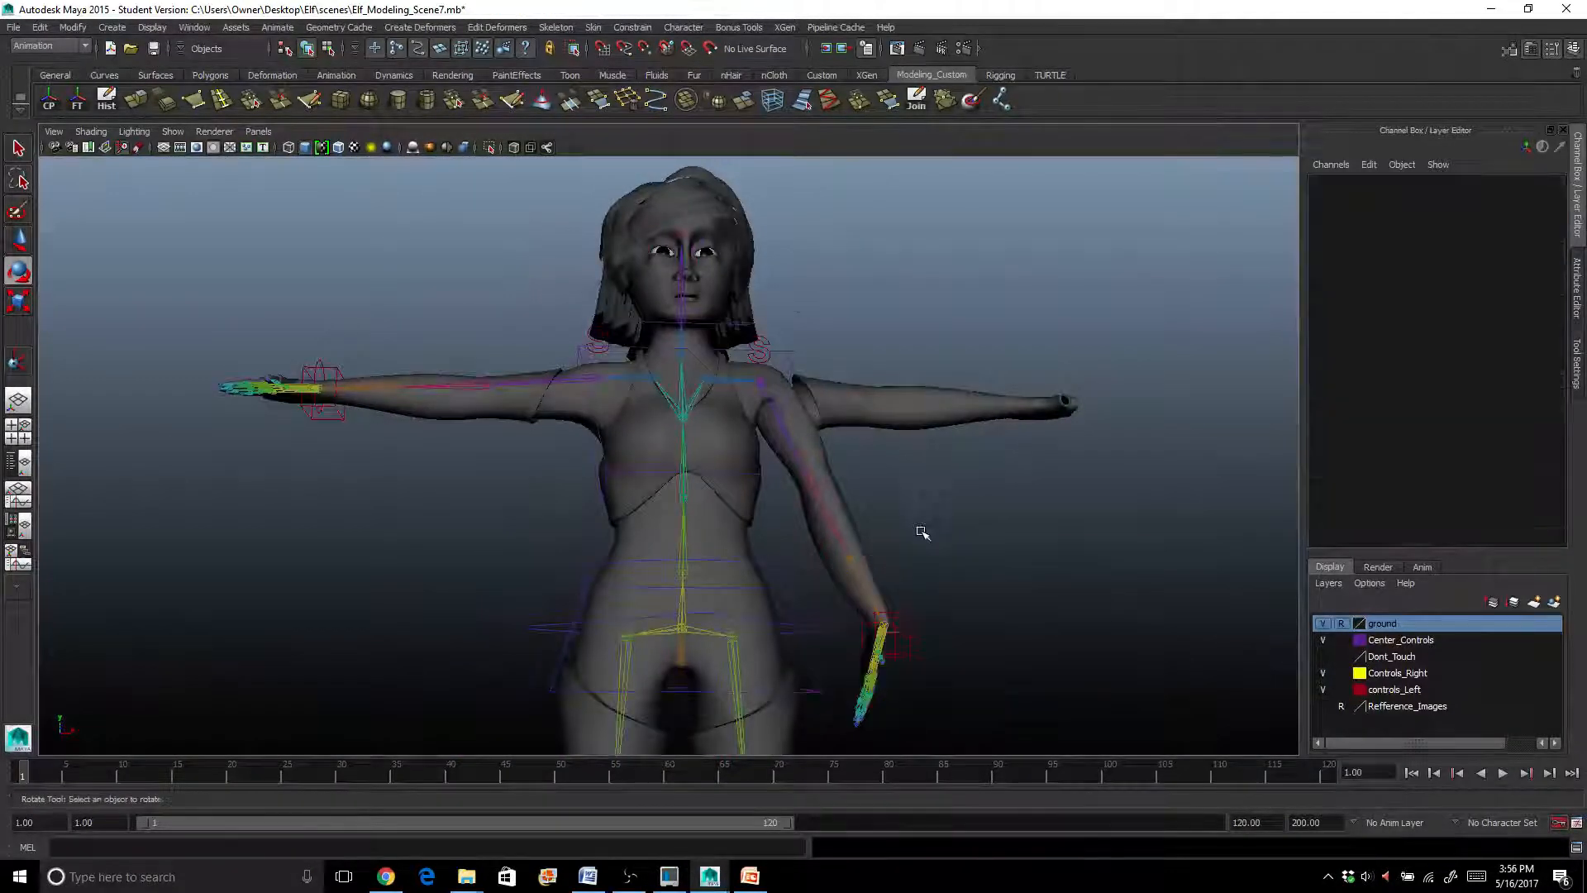
scroll(923, 533, up, 5)
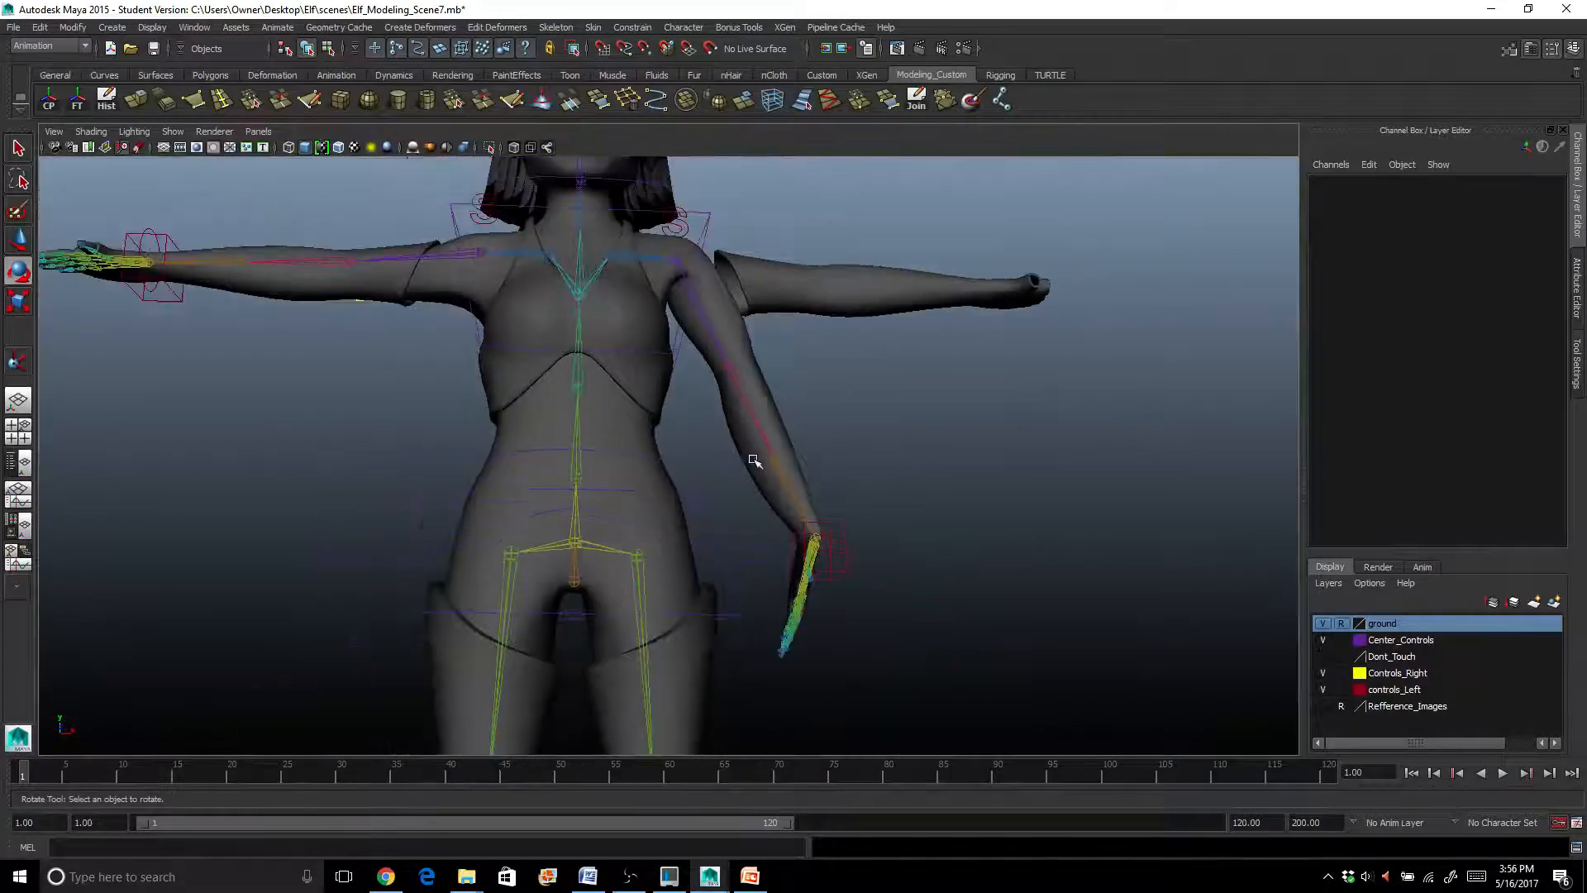
mouse_move(751, 459)
alt+mouse_down()
mouse_move(713, 461)
mouse_move(753, 463)
alt+mouse_up()
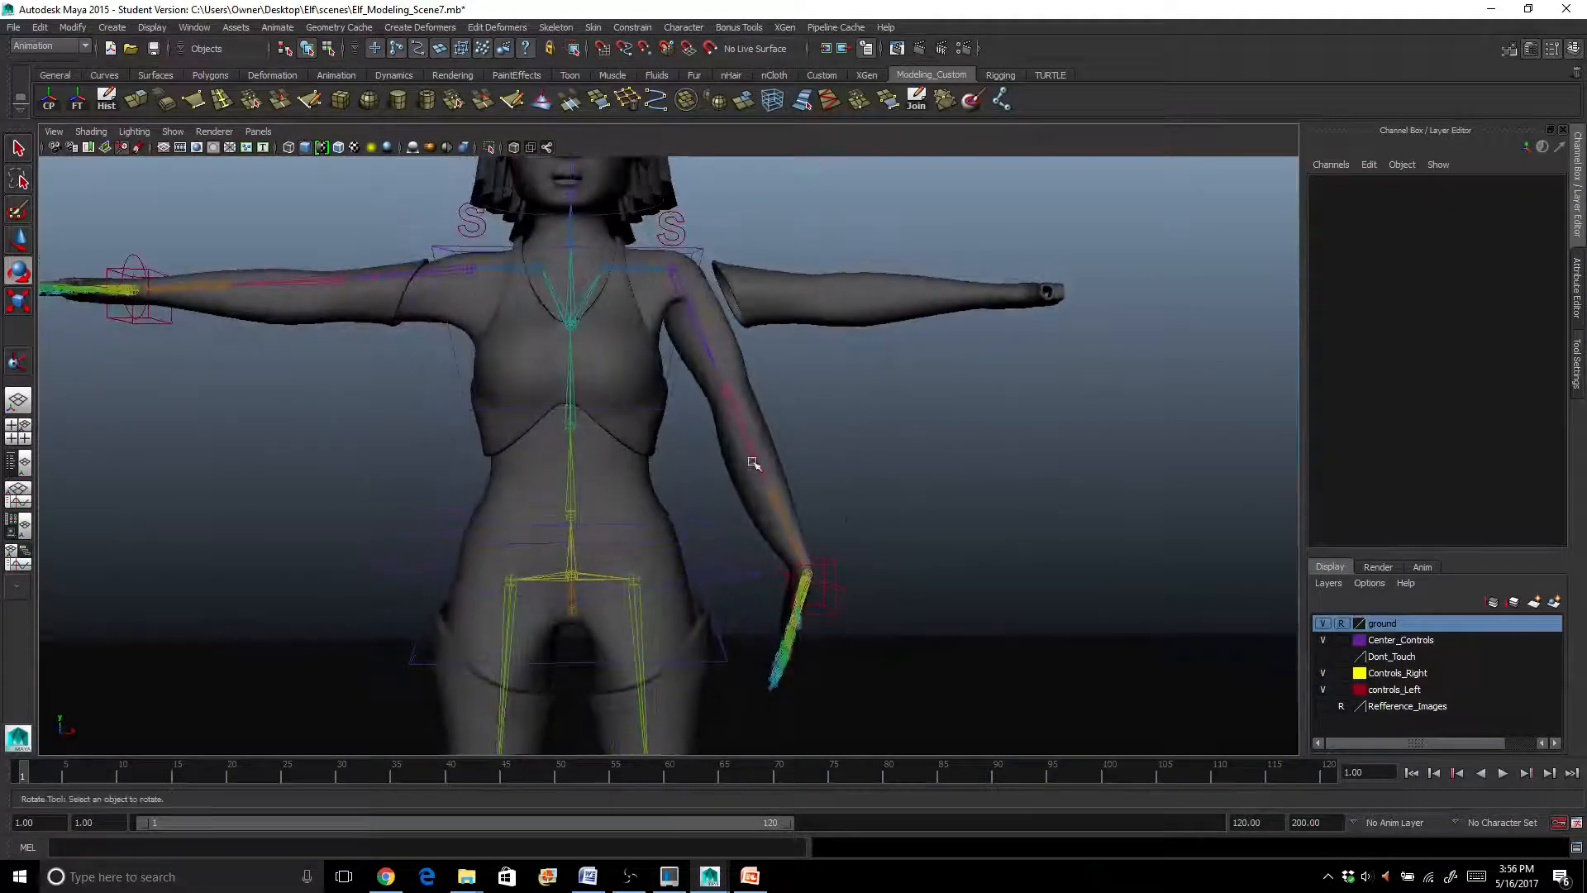
Set Translate X, Y and Z of Ctrl_Wrist_Left to 0
click(833, 562)
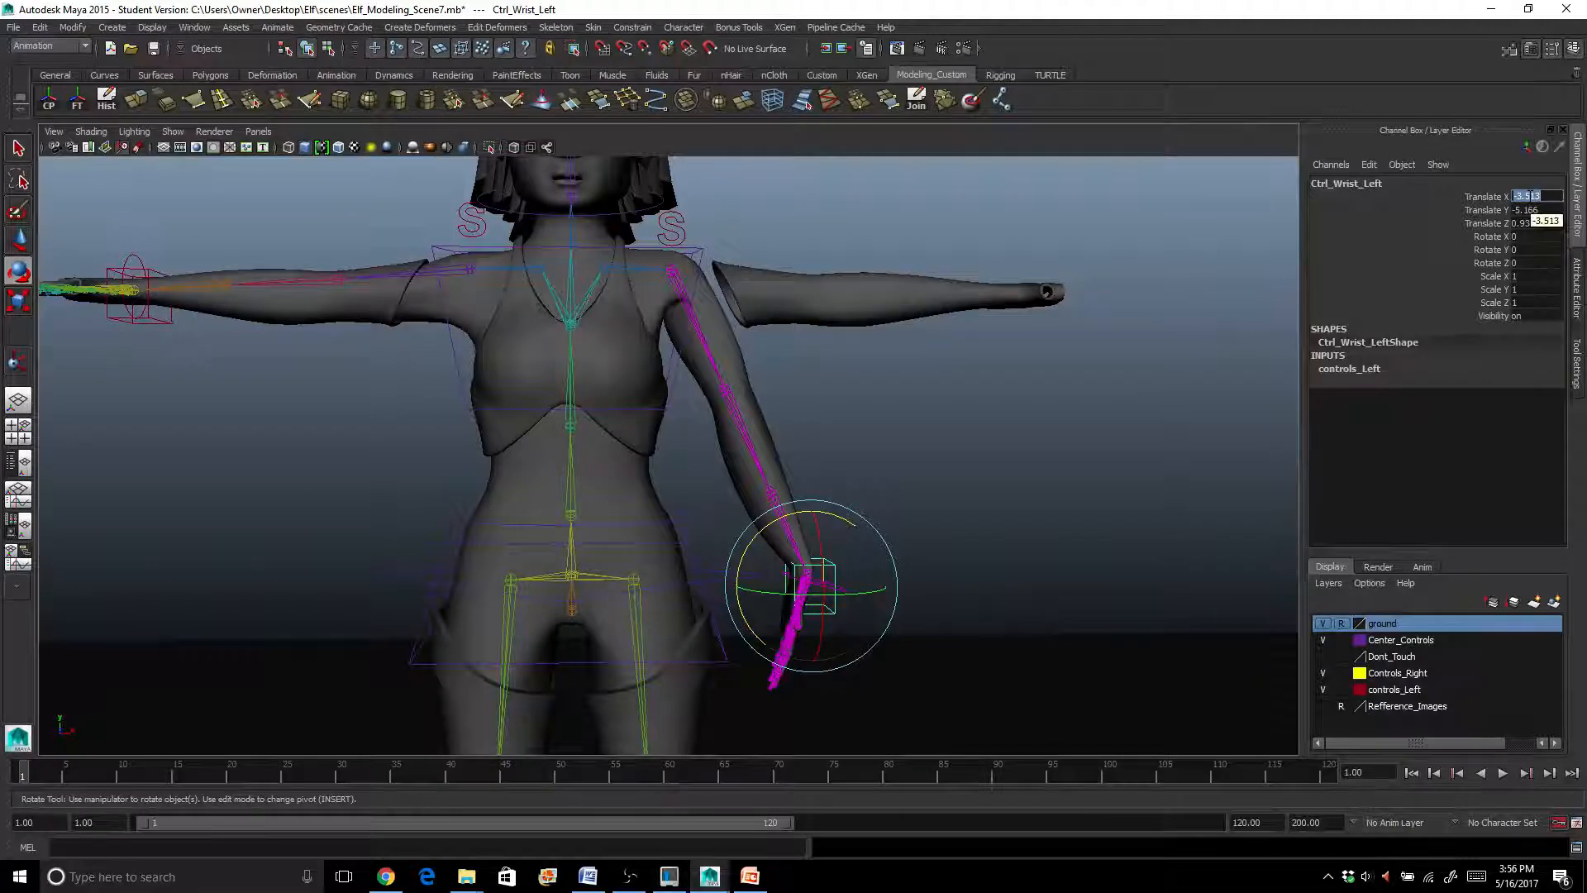
text(0)
key(Tab)
text(0)
key(Tab)
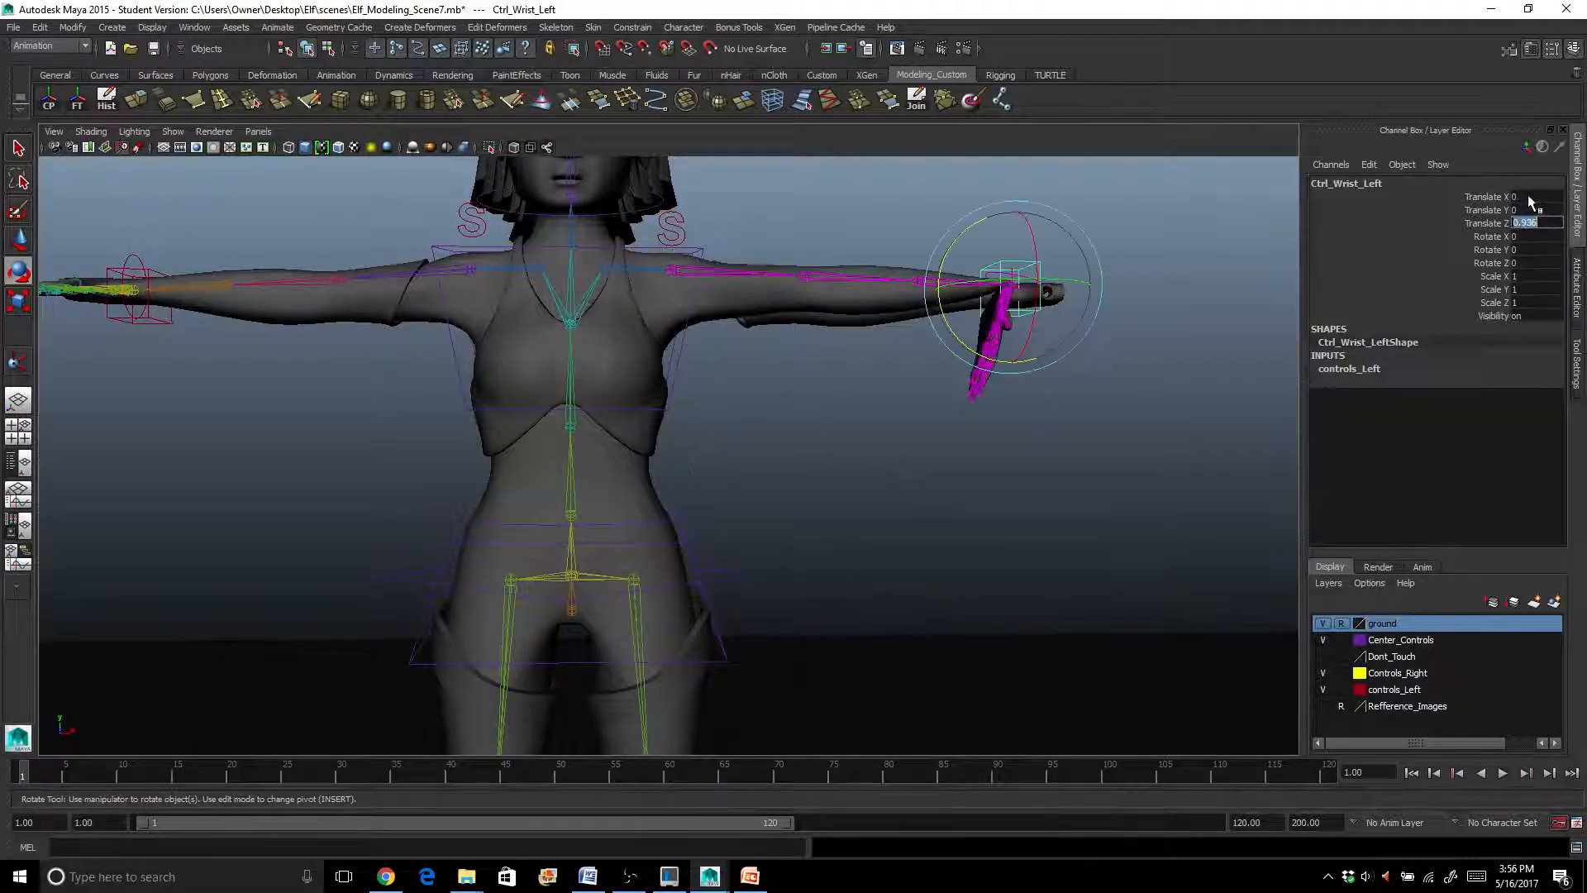
text(0)
key(Tab)
click(1050, 313)
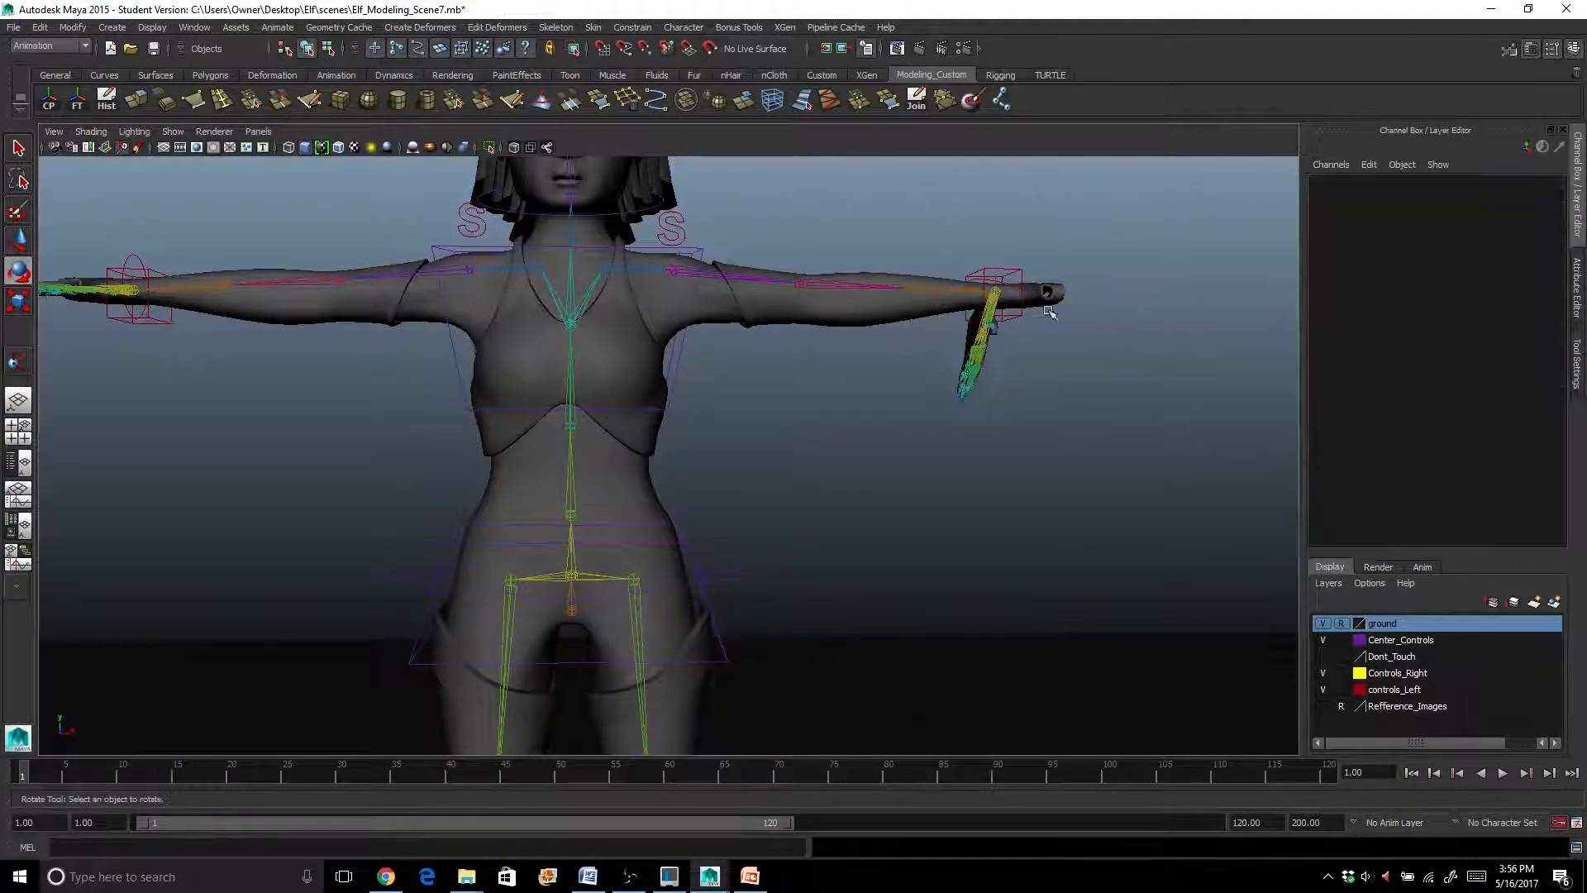
Set Rotate Z of ctrl_WristOrient_Left to 0
click(1013, 288)
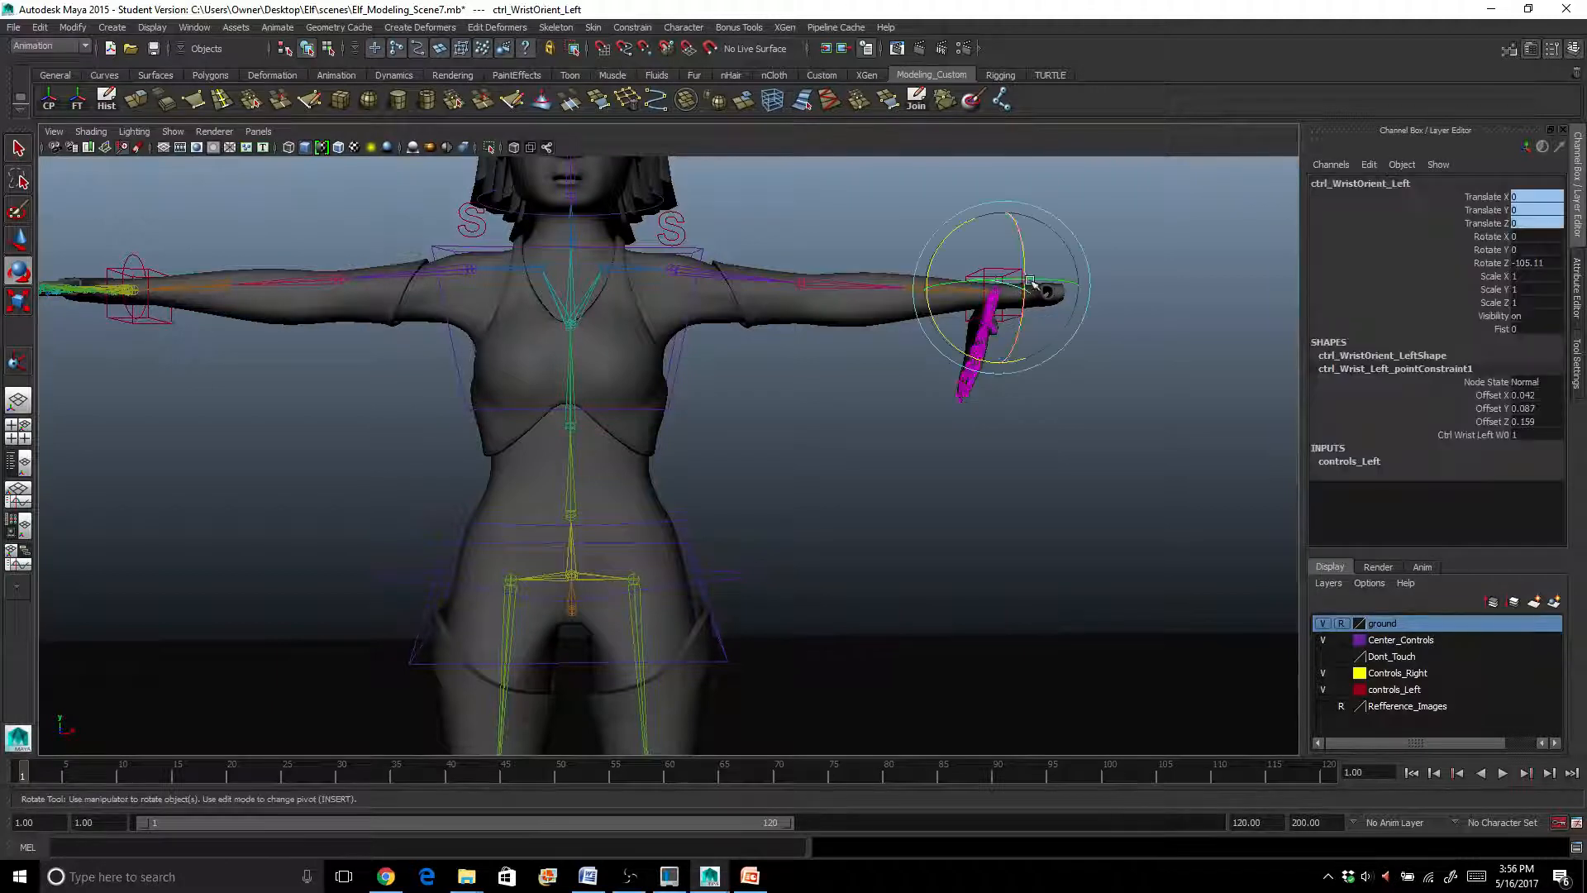
click(1493, 262)
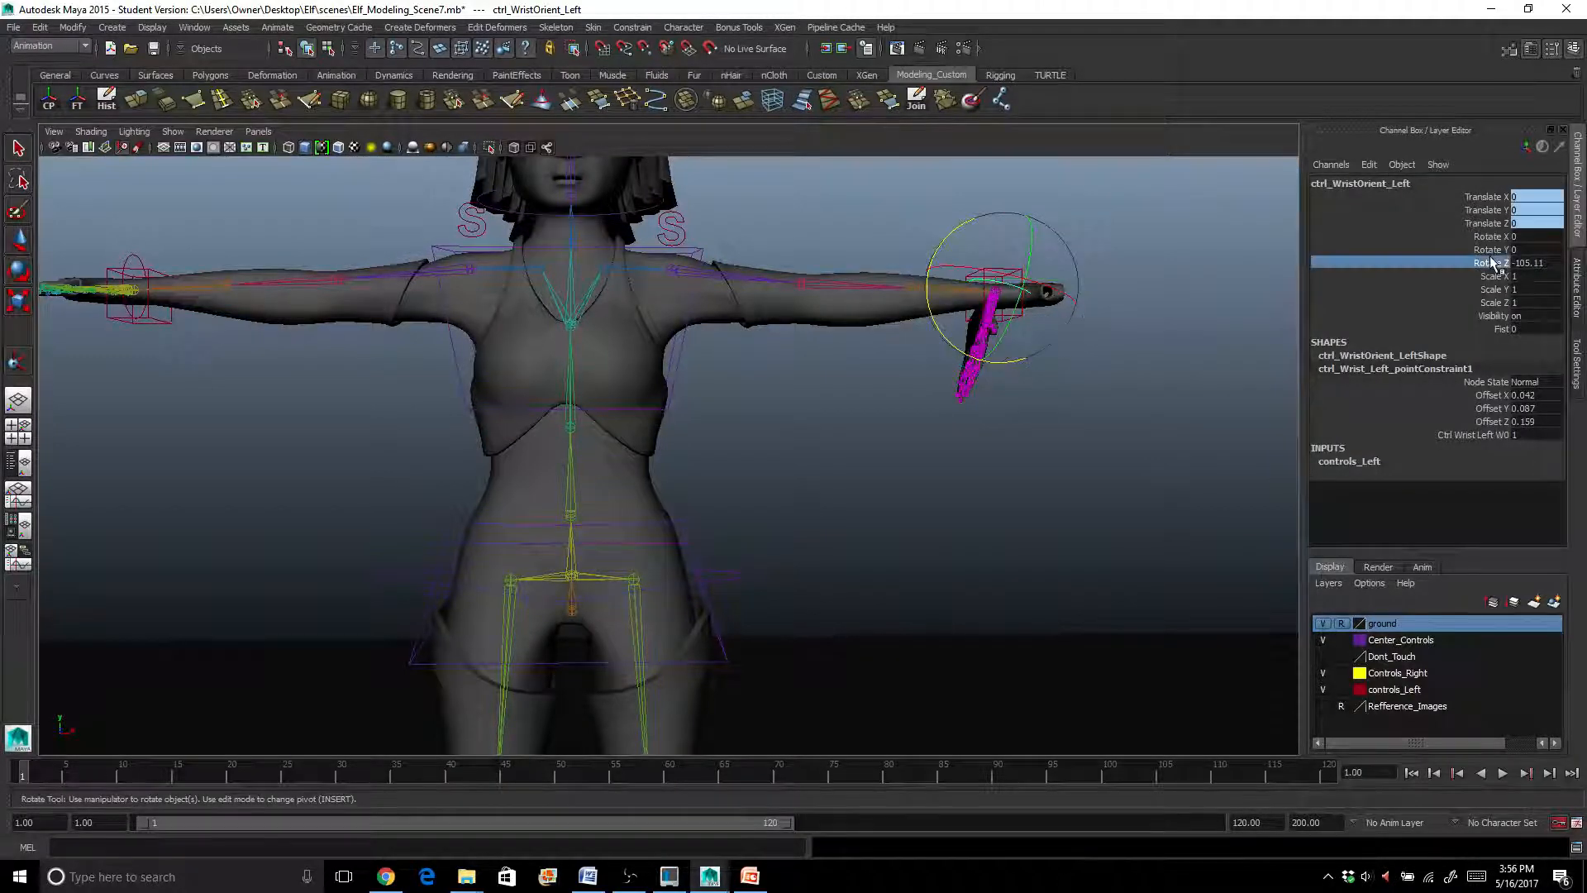
double_click(1532, 263)
key(Return)
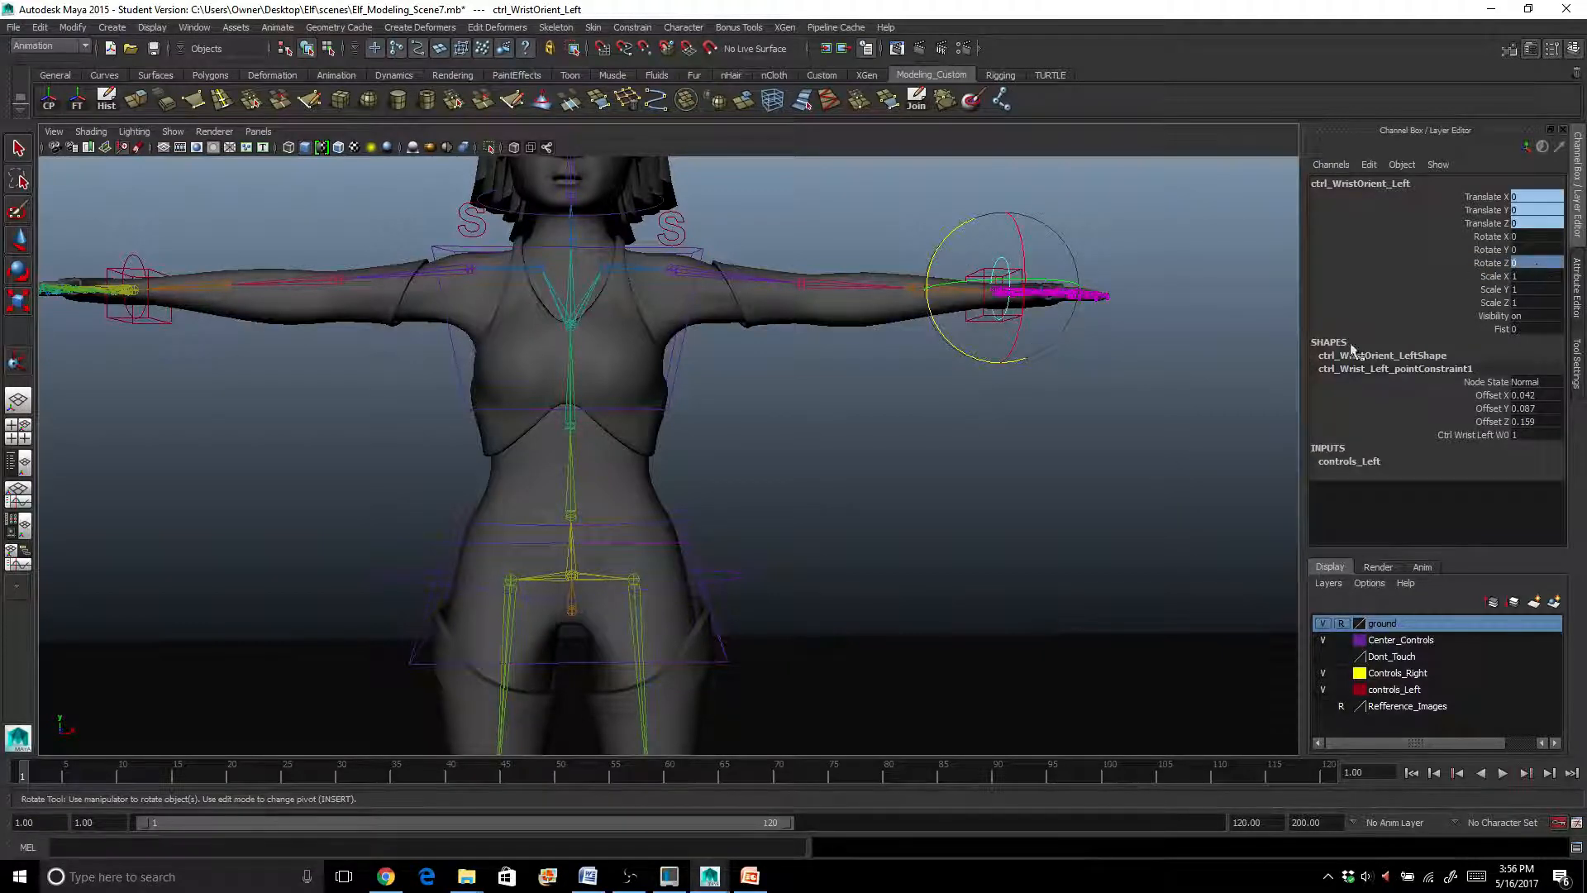
Test the left shoulder's deformation by moving the Ctrl_Shoulder_Left control up, undoing each test move
alt+drag(847, 350, 525, 400)
scroll(599, 325, up, 2)
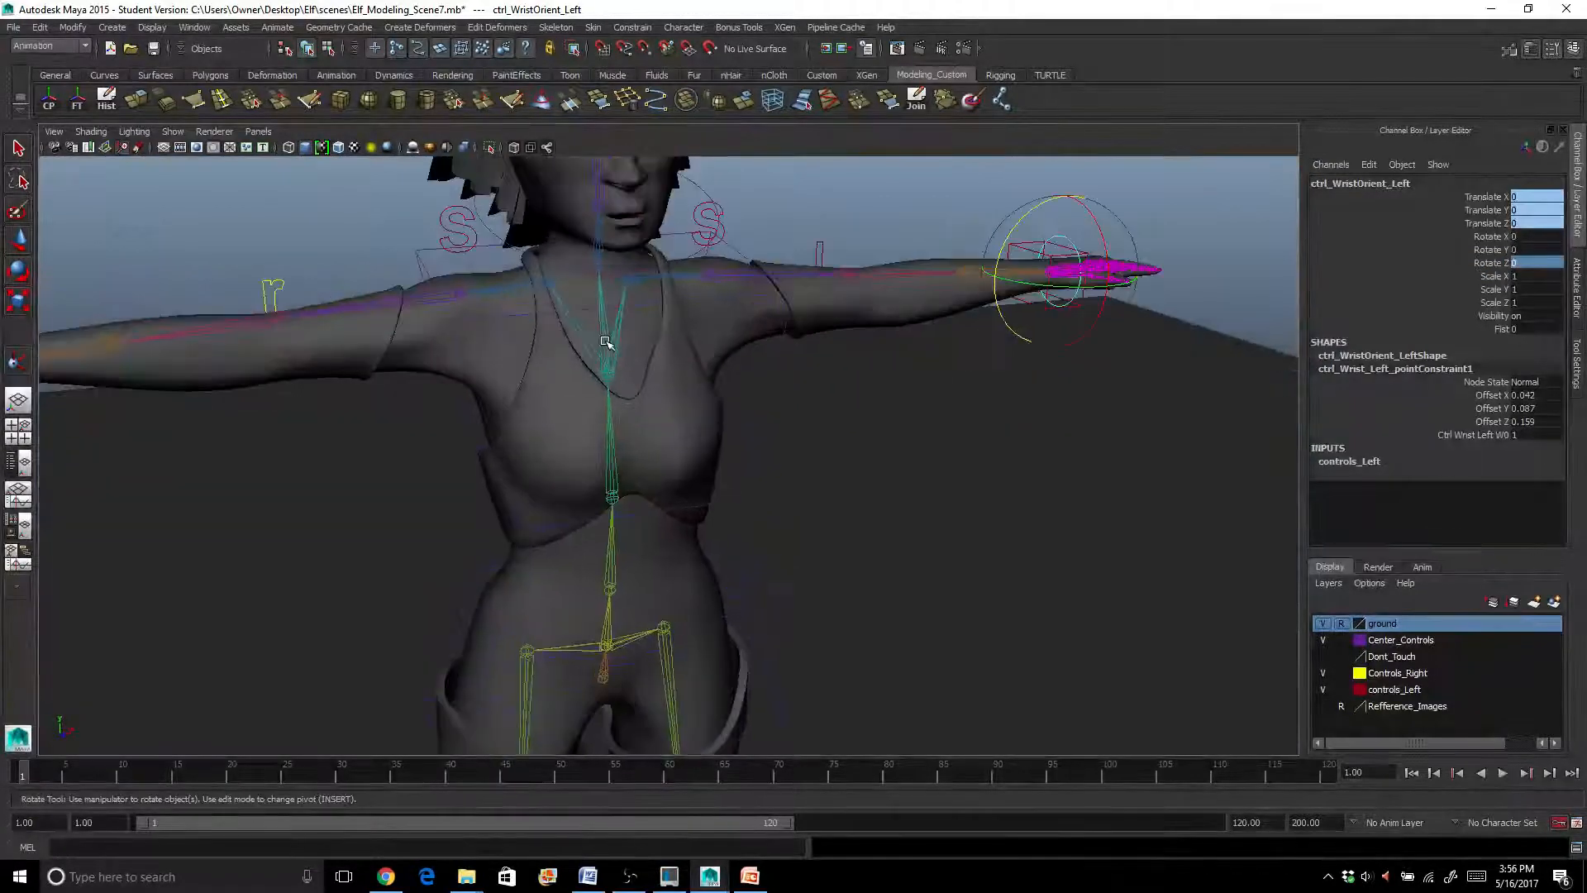
alt+middle_drag(607, 343, 670, 537)
scroll(665, 528, up, 4)
alt+drag(662, 518, 636, 495)
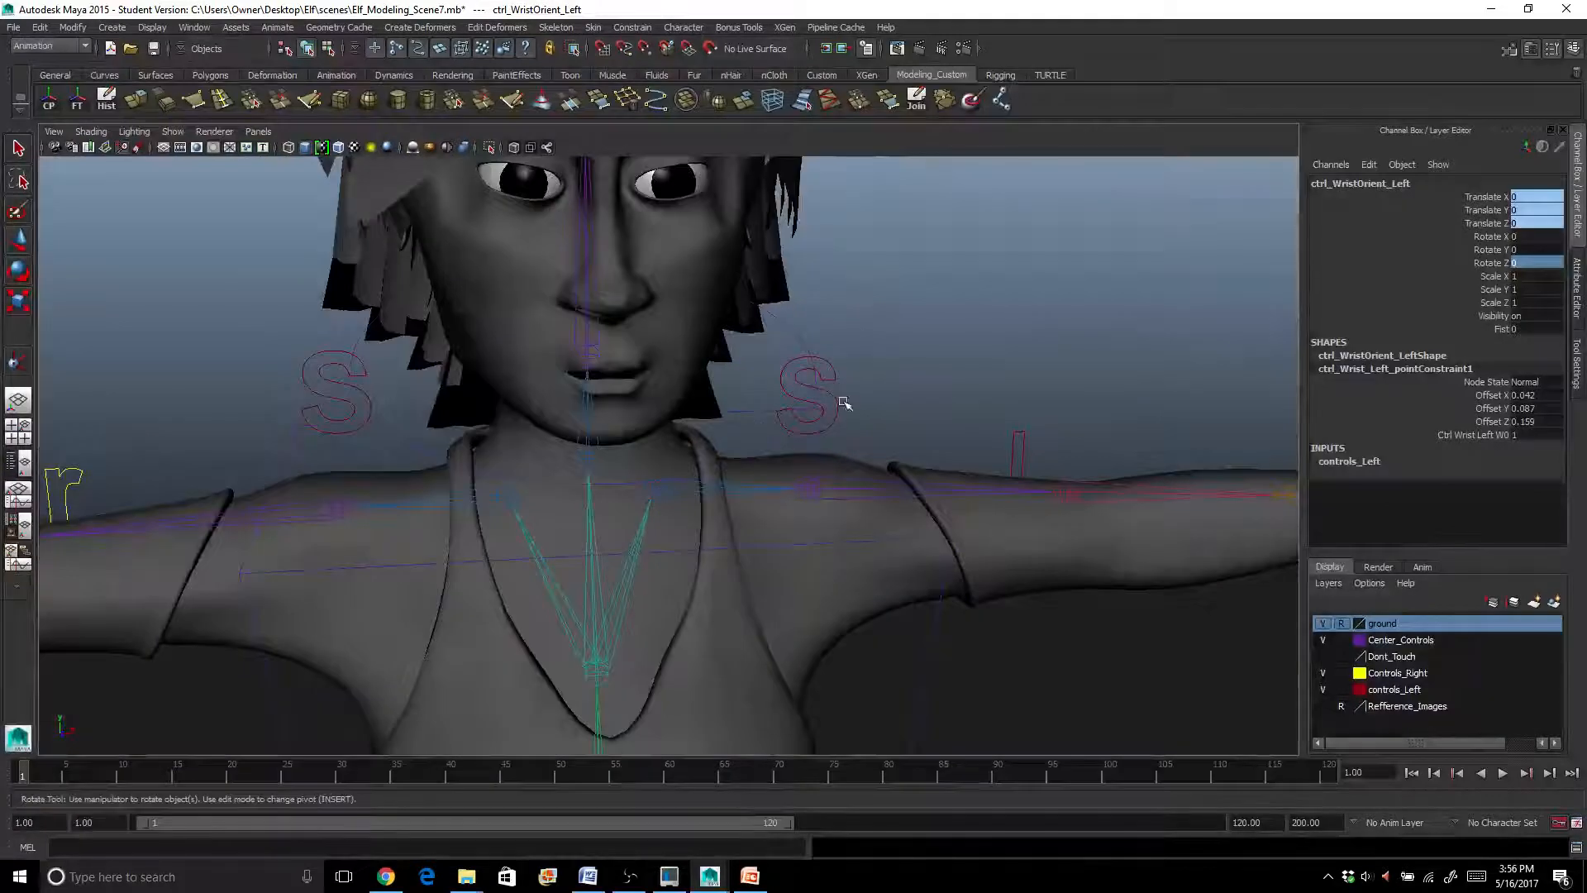
click(831, 377)
key(w)
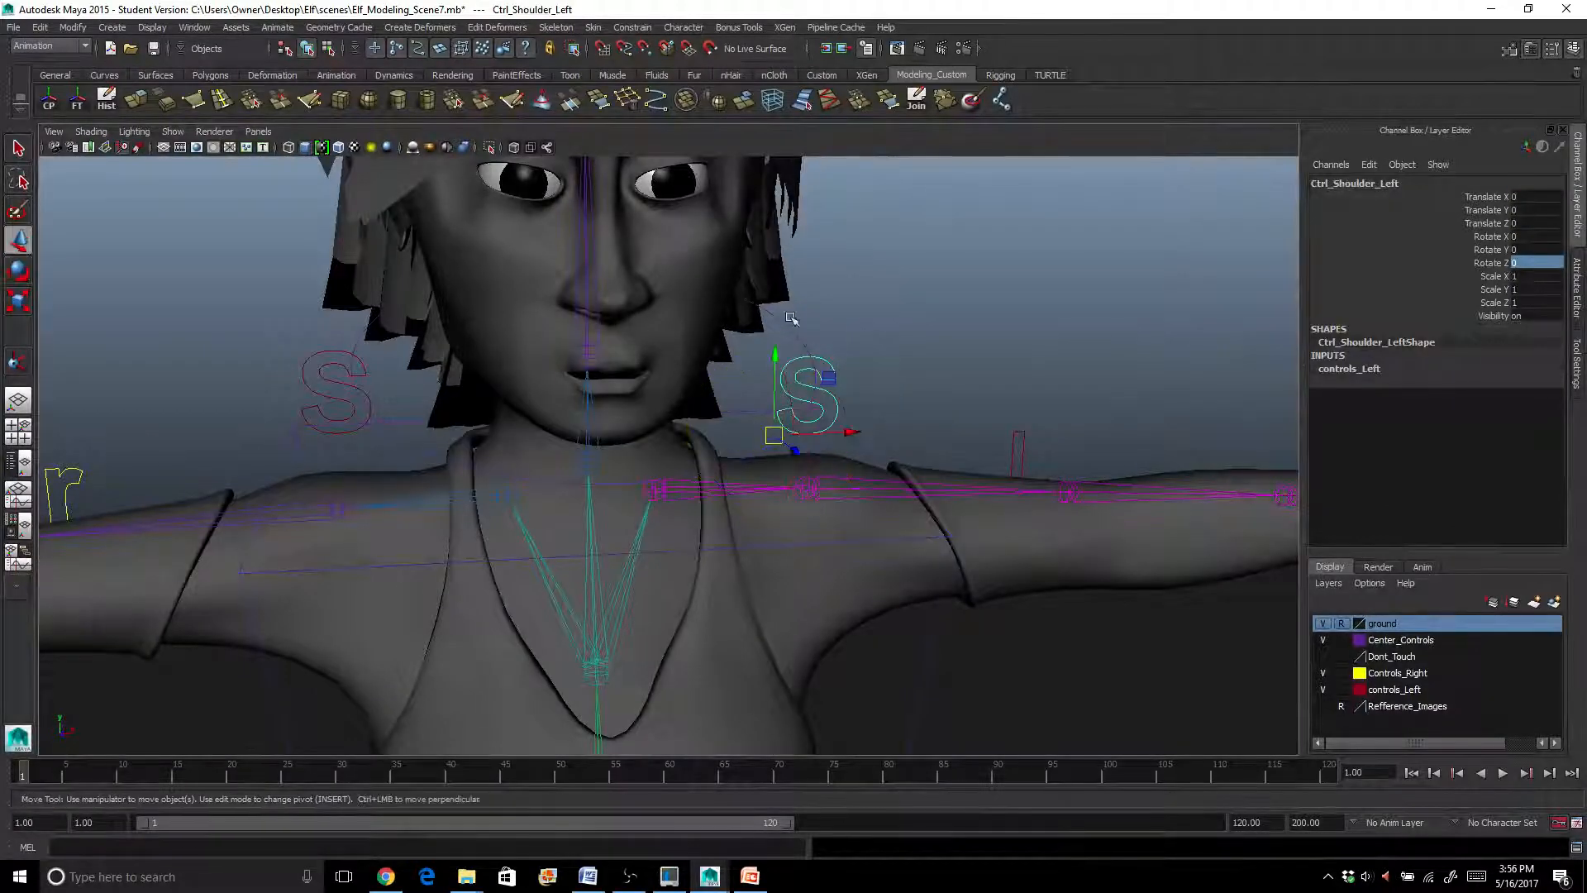
drag(777, 354, 737, 314)
key(ctrl+z)
alt+middle_drag(718, 334, 777, 436)
alt+drag(777, 436, 484, 376)
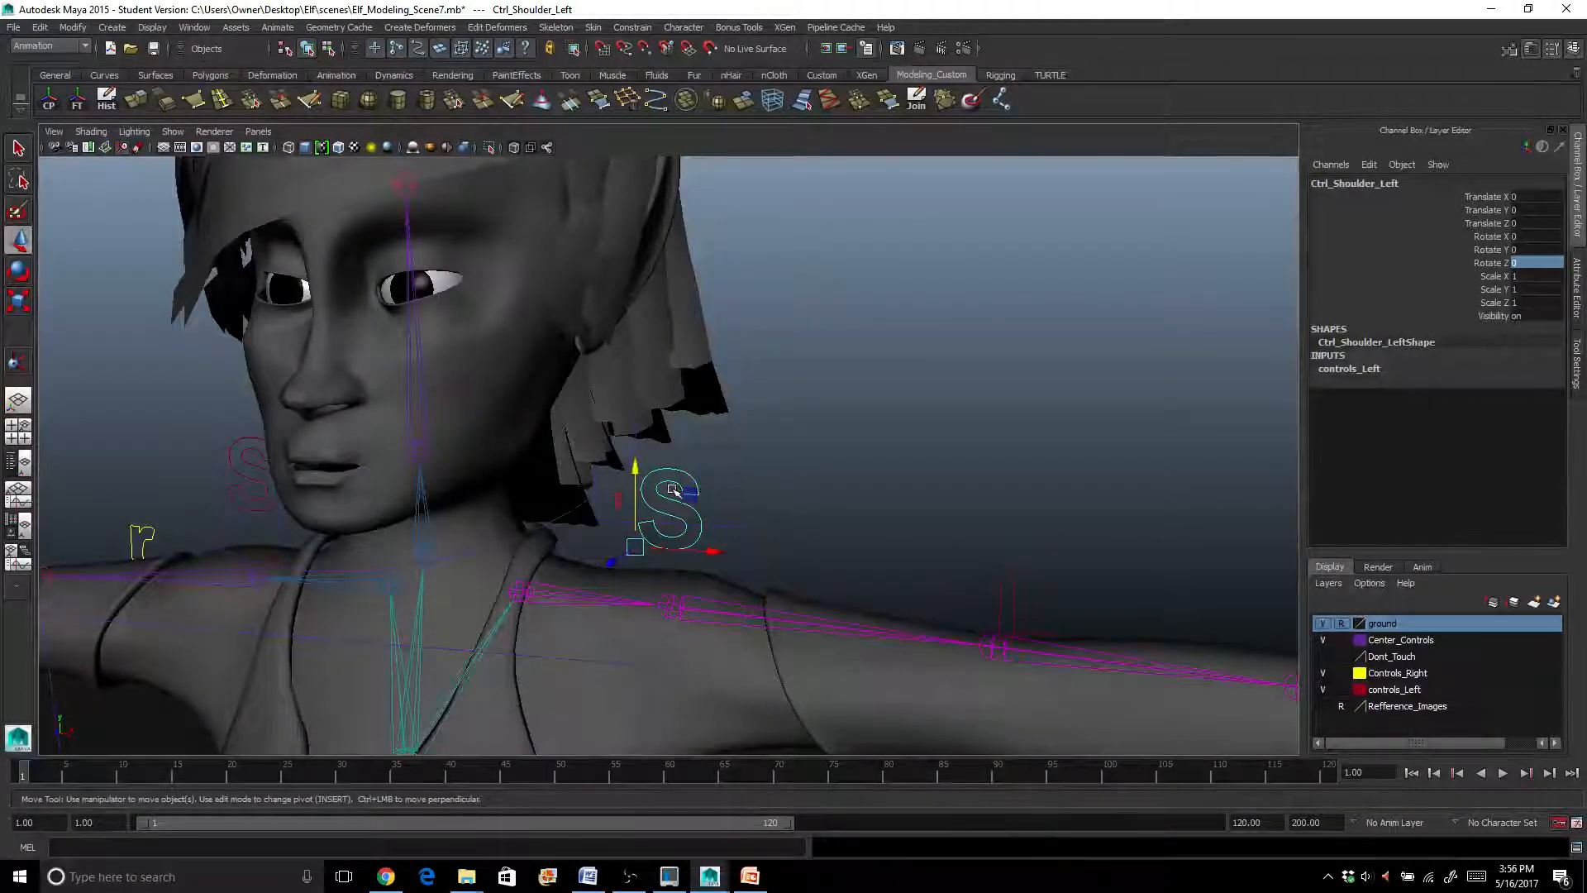
drag(640, 471, 601, 386)
key(ctrl+z)
scroll(603, 414, down, 4)
alt+drag(557, 435, 609, 430)
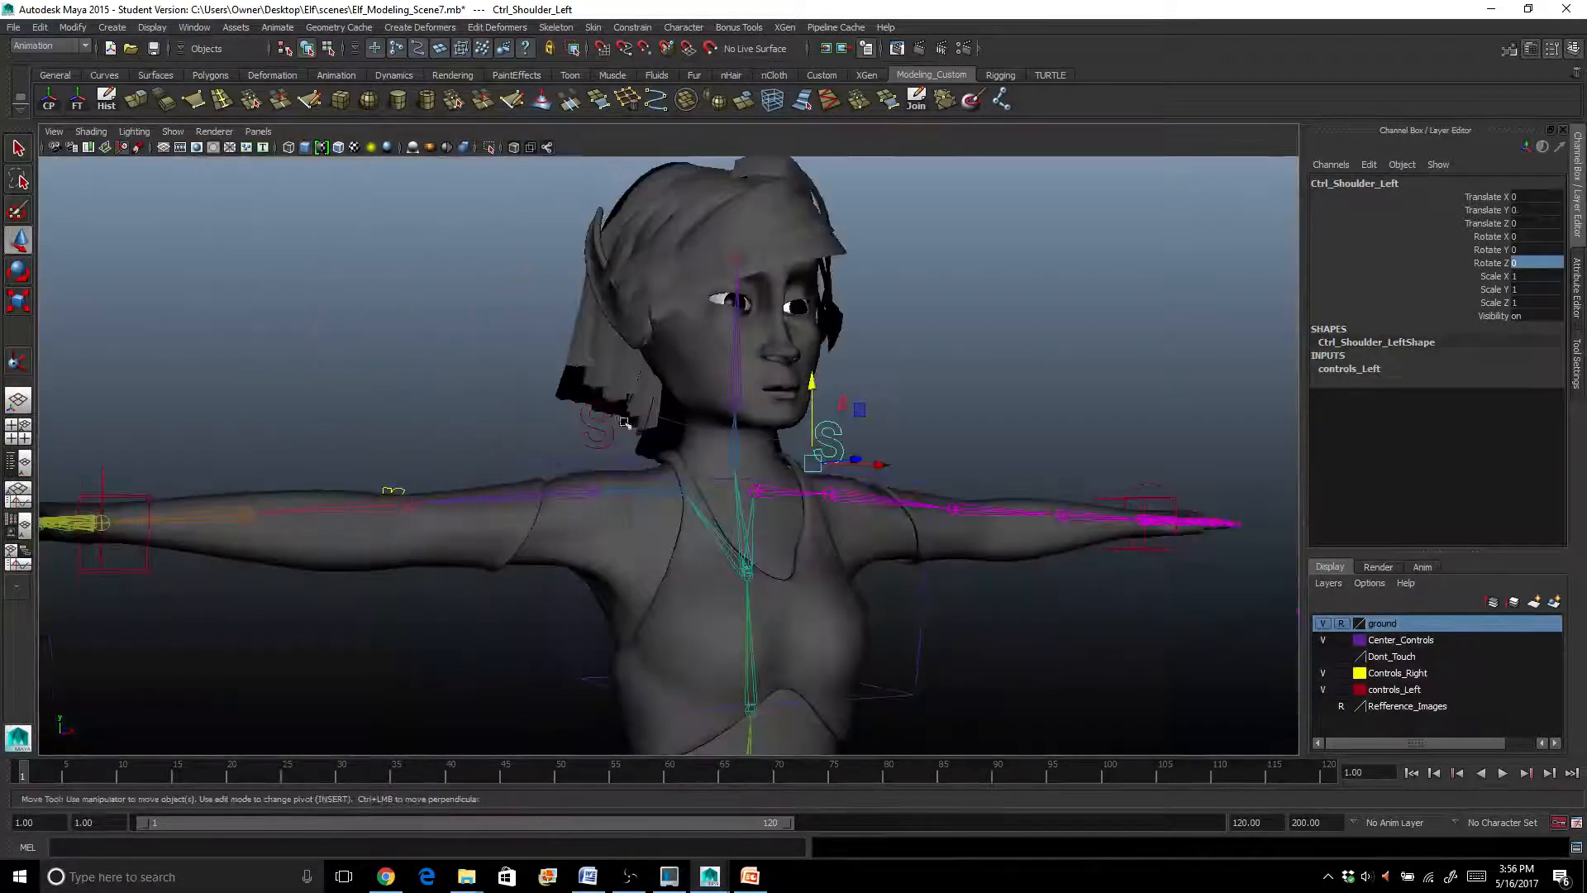
Test the right shoulder's deformation by moving the Ctrl_Shoulder_Right control, and undo the move
click(598, 420)
mouse_move(594, 356)
mouse_down()
mouse_move(609, 306)
mouse_move(608, 338)
mouse_up()
key(ctrl+z)
scroll(727, 466, up, 2)
alt+middle_drag(728, 466, 570, 280)
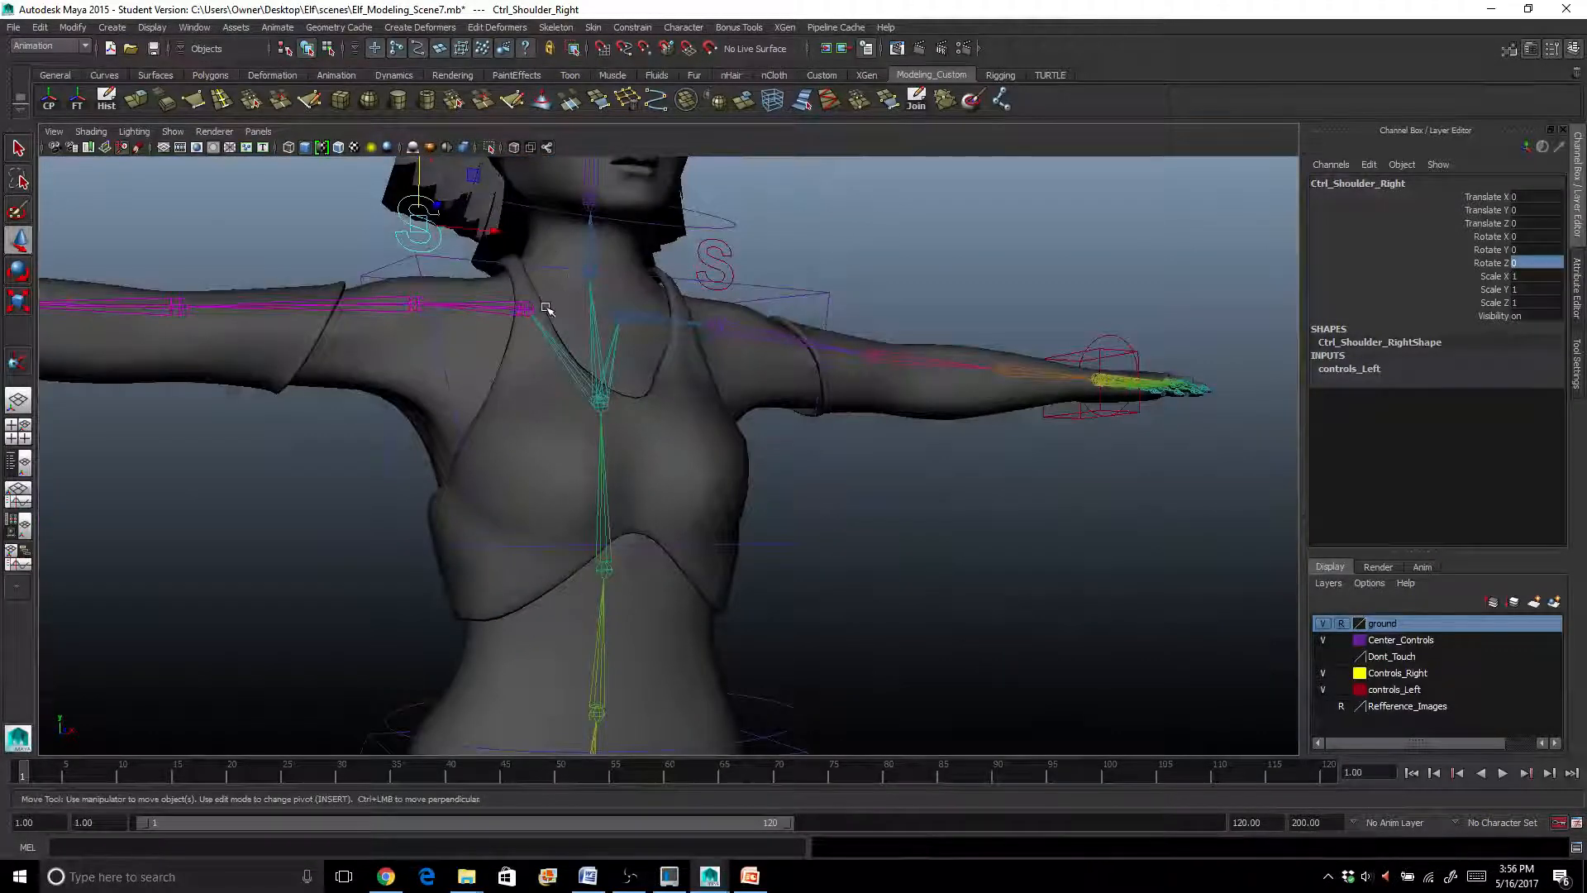
scroll(549, 314, down, 2)
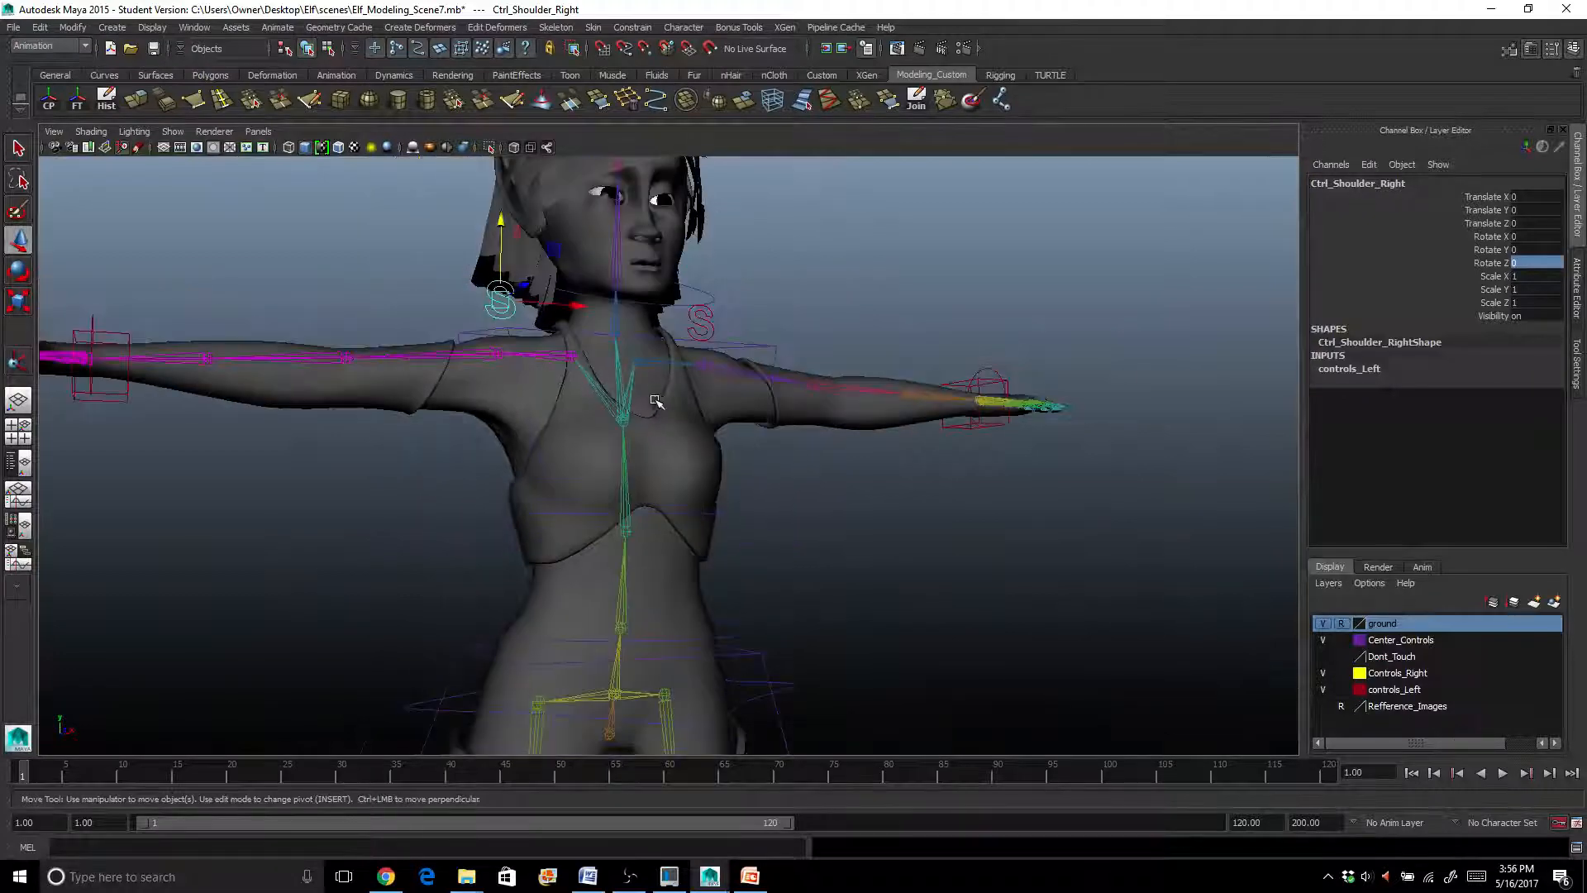
Test the hip deformation by moving Ctrl_Hip_Sway sideways, undo the move and inspect the pelvis area
alt+drag(656, 402, 613, 411)
alt+middle_drag(666, 488, 722, 289)
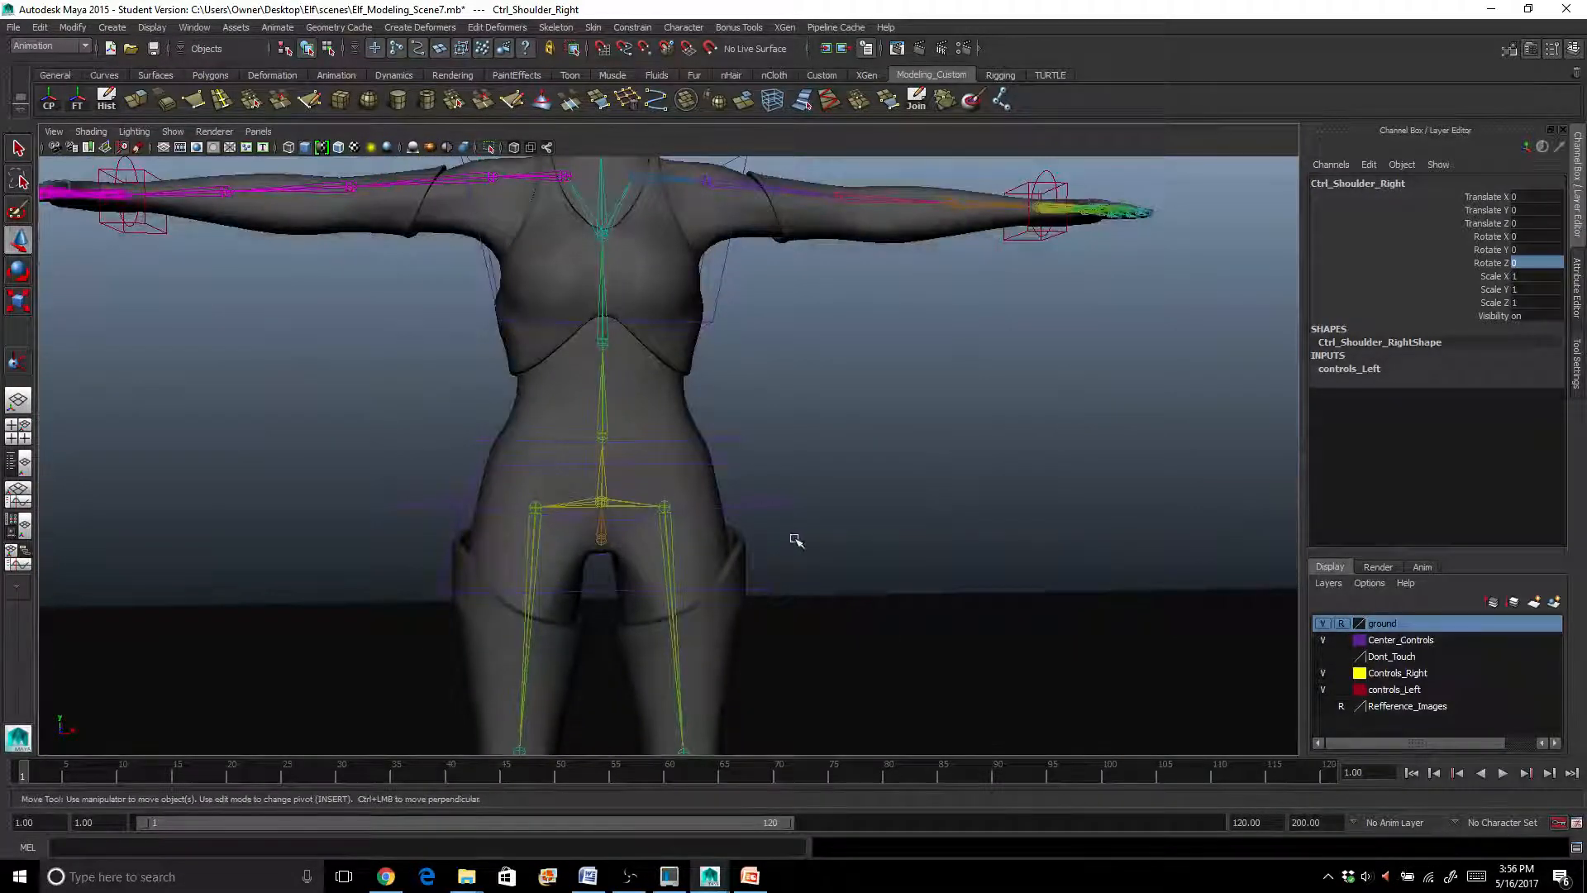
click(783, 507)
click(773, 497)
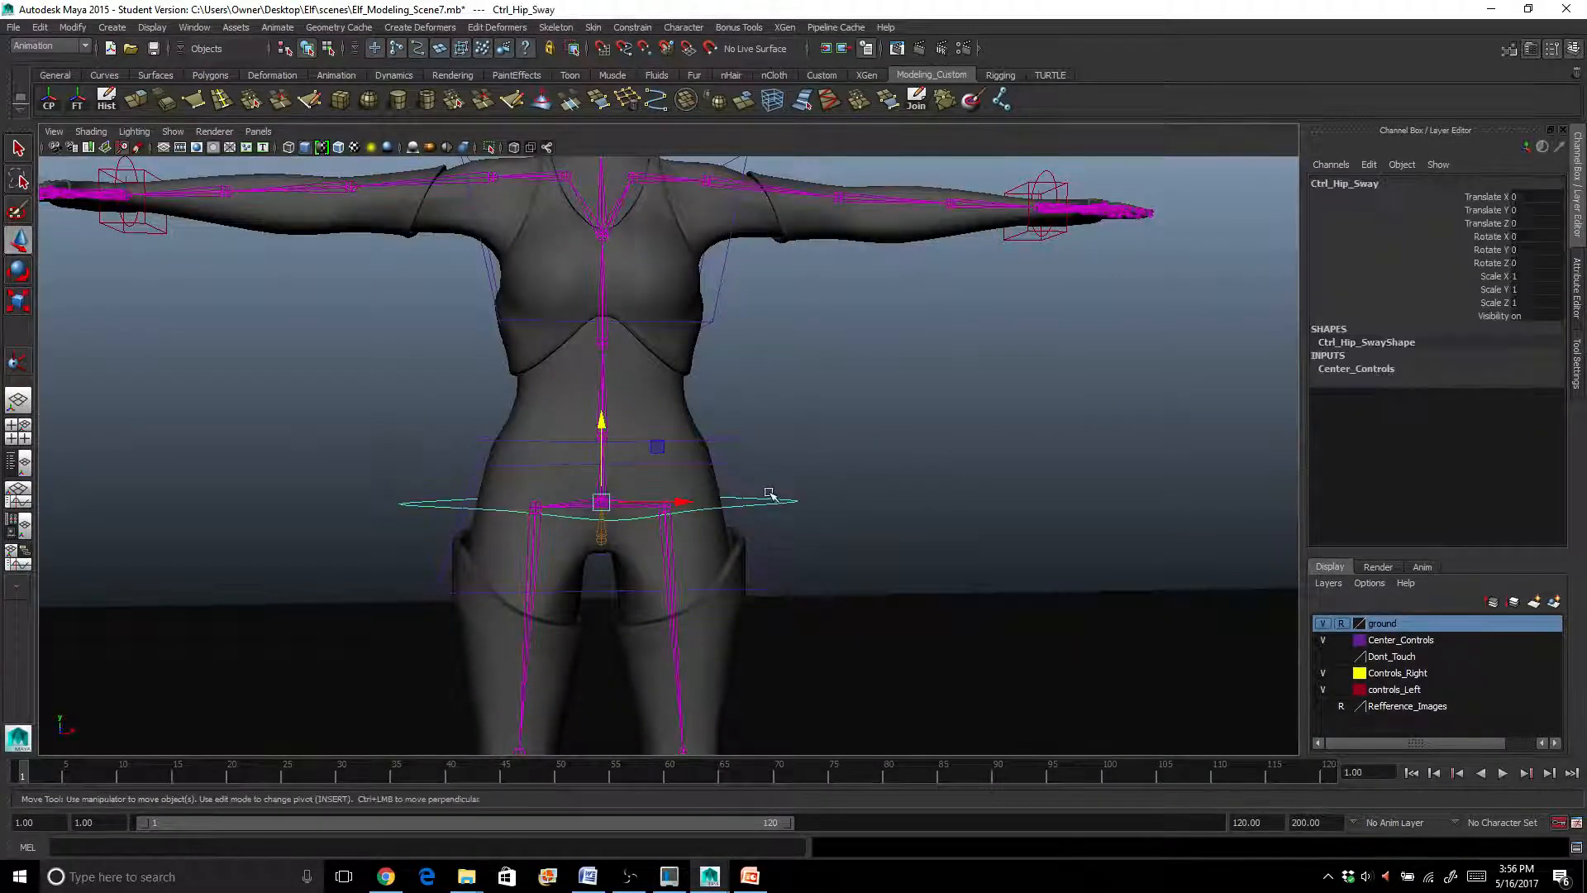
drag(684, 498, 644, 496)
key(ctrl+z)
scroll(645, 503, up, 5)
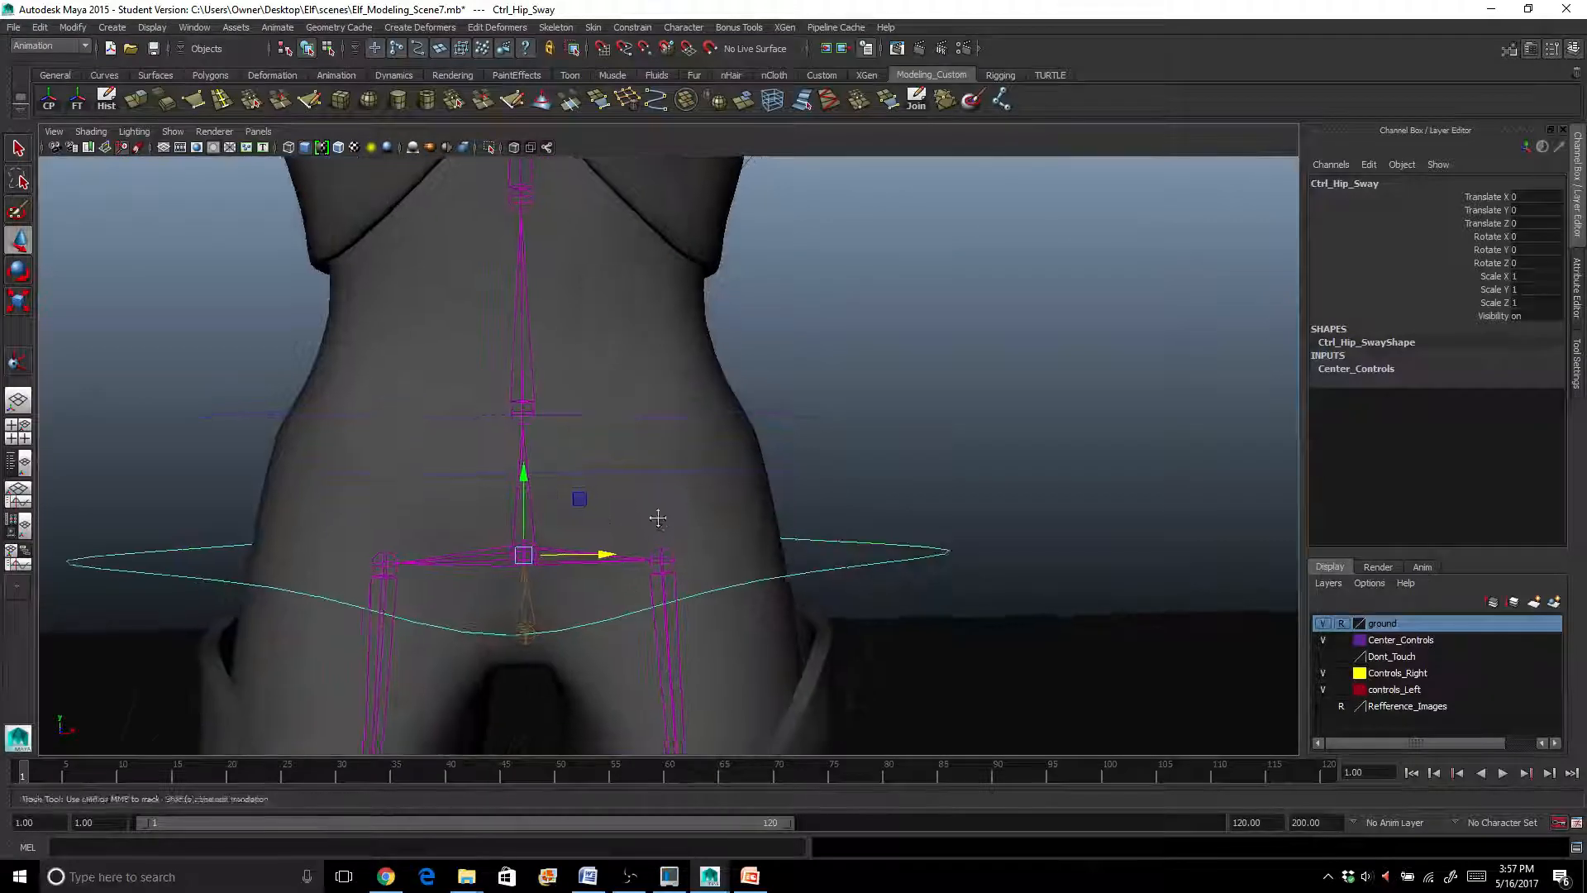
alt+middle_drag(655, 518, 690, 440)
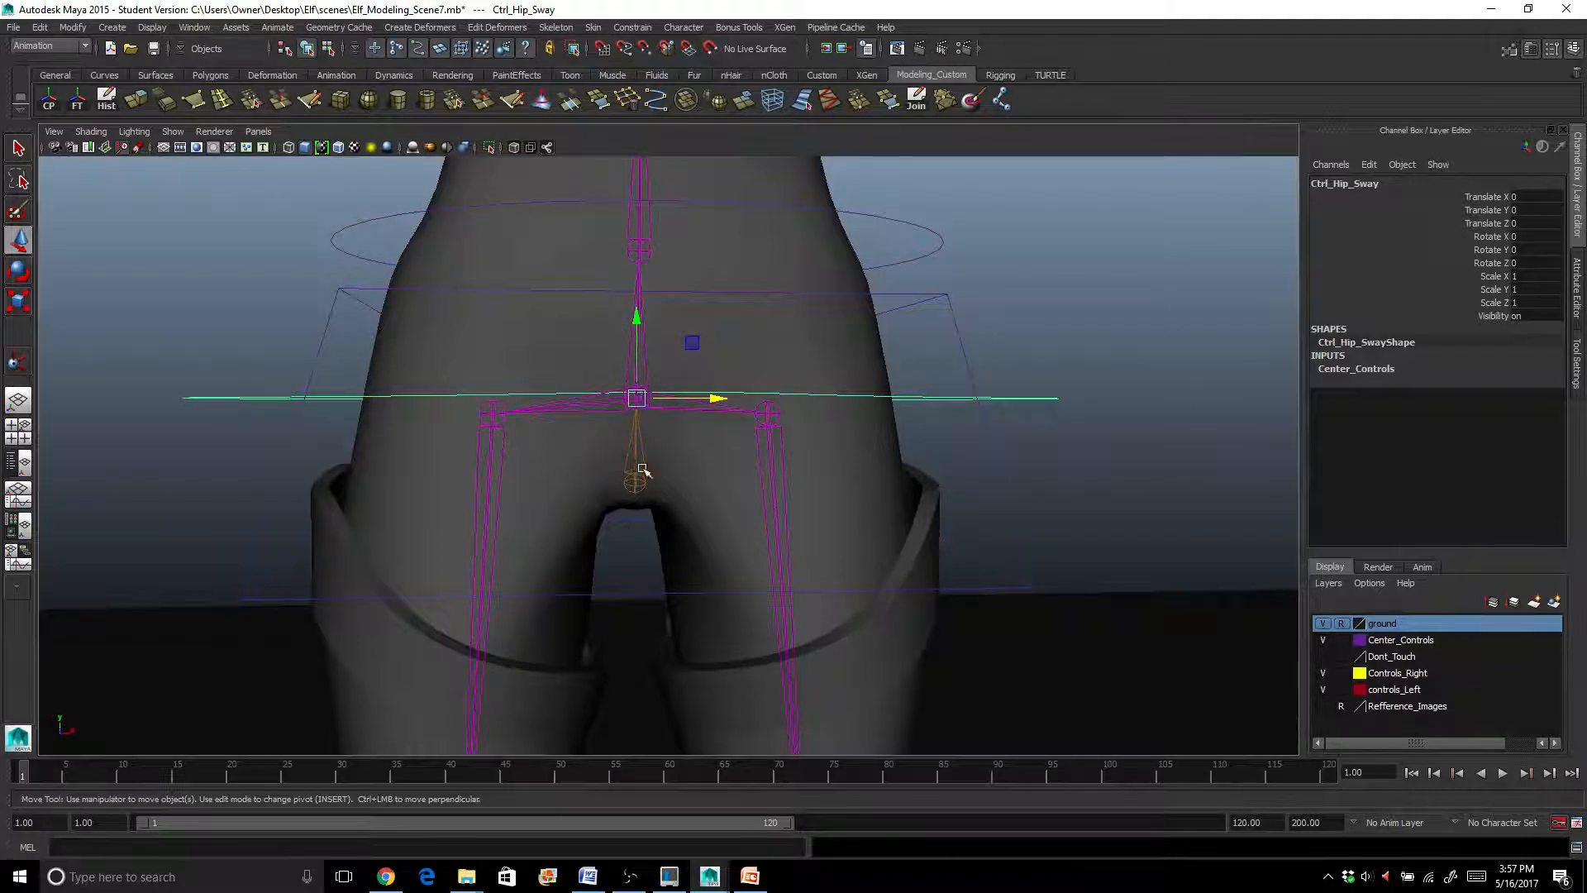
scroll(648, 432, down, 5)
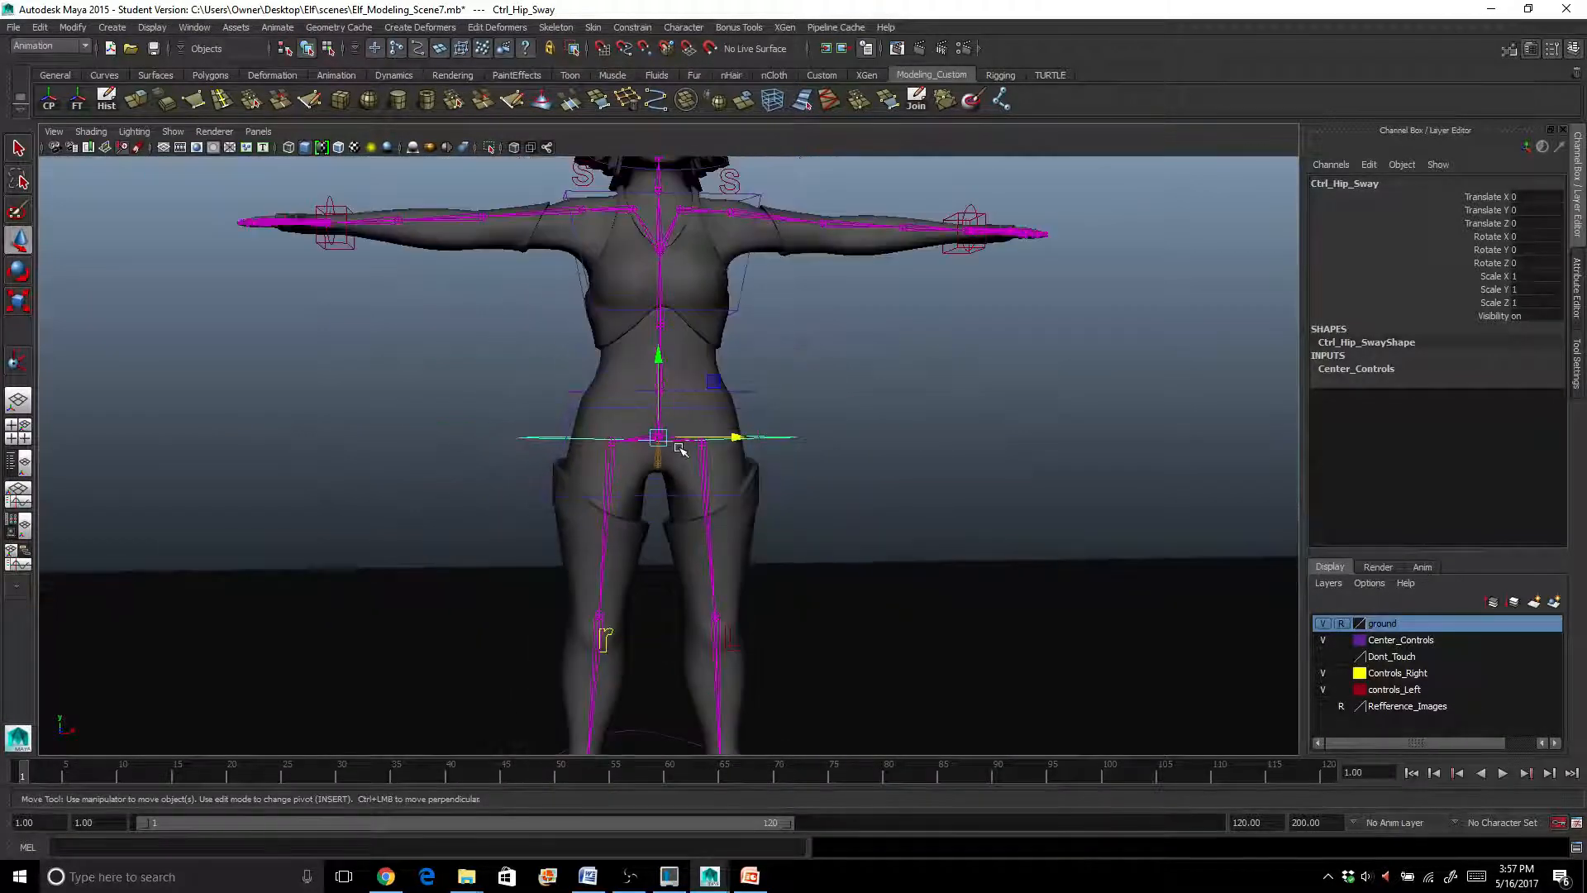
Delete the construction history of Mesh_Elf_Base to remove its skin binding, and reselect the Ctrl_Hip_Sway control
scroll(679, 447, down, 2)
scroll(679, 446, up, 7)
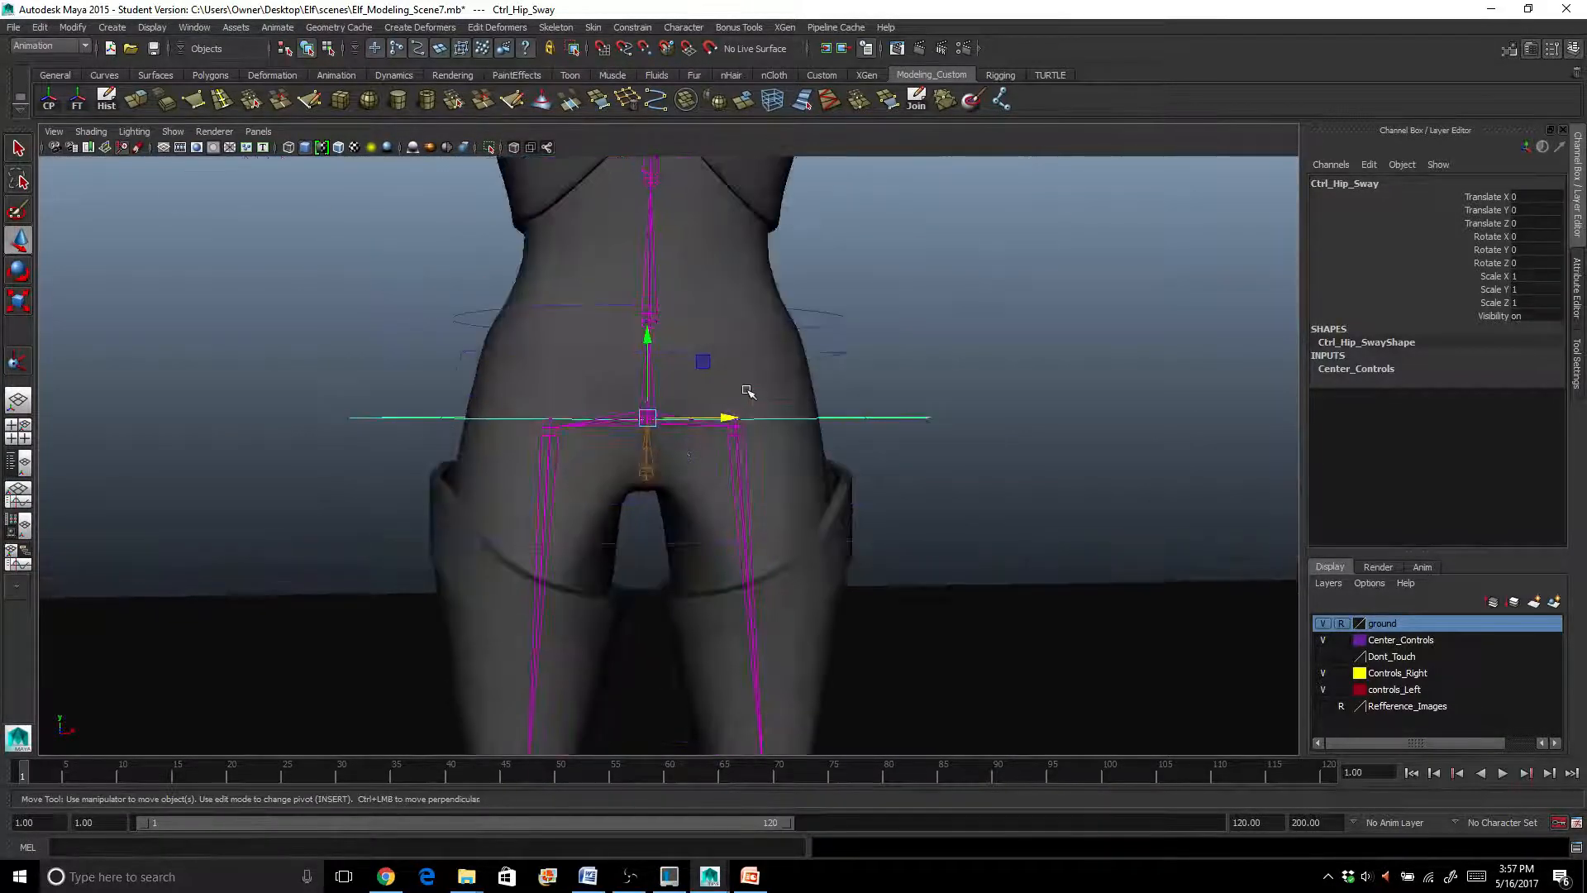
scroll(768, 399, up, 3)
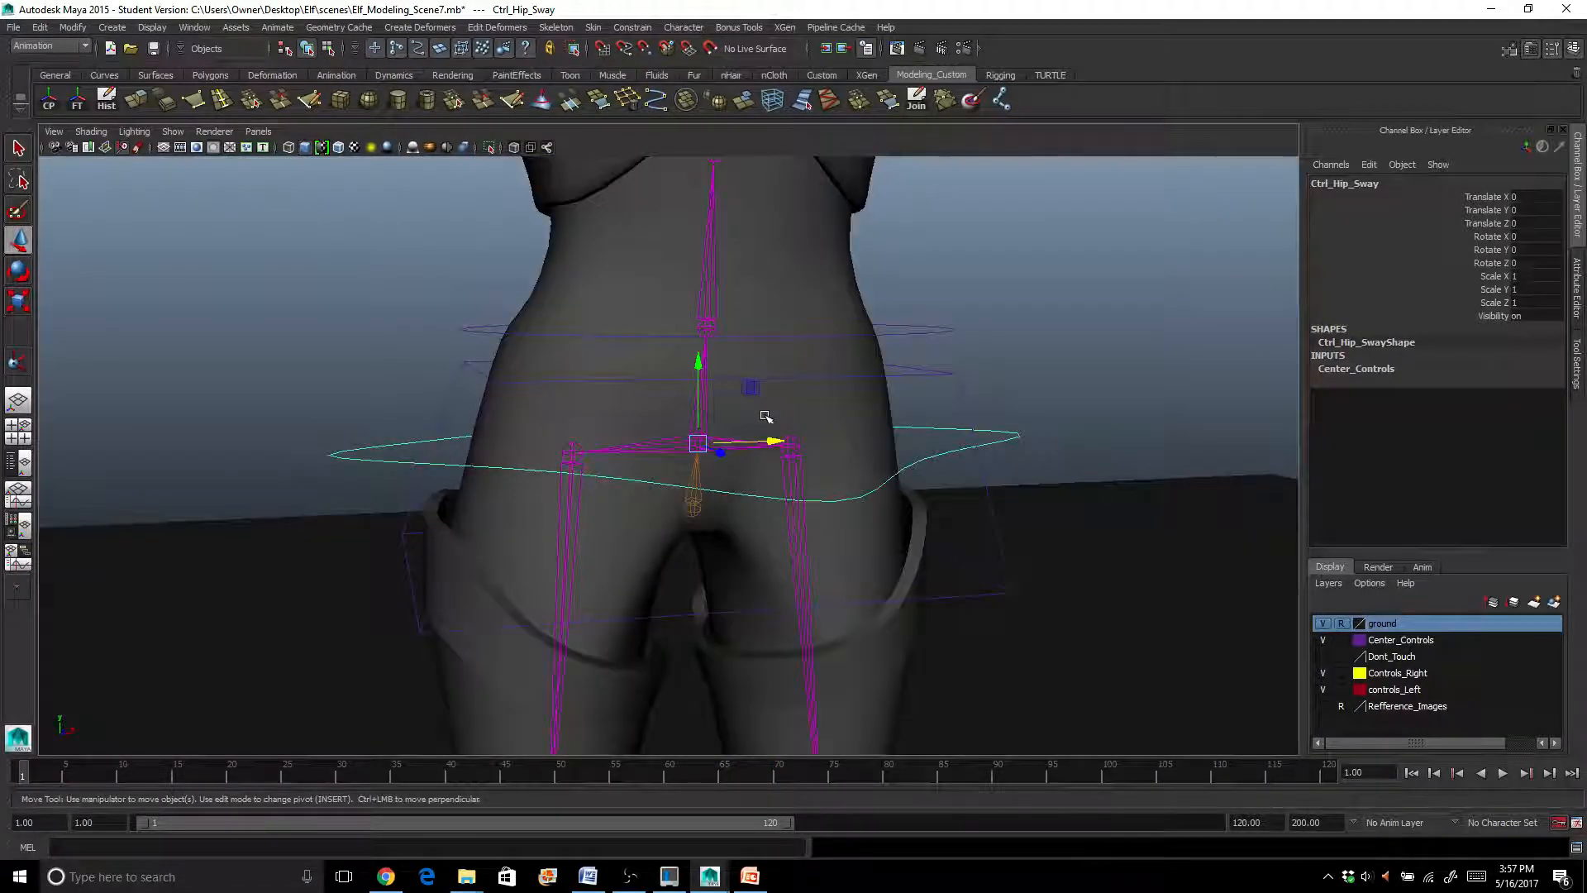
click(774, 414)
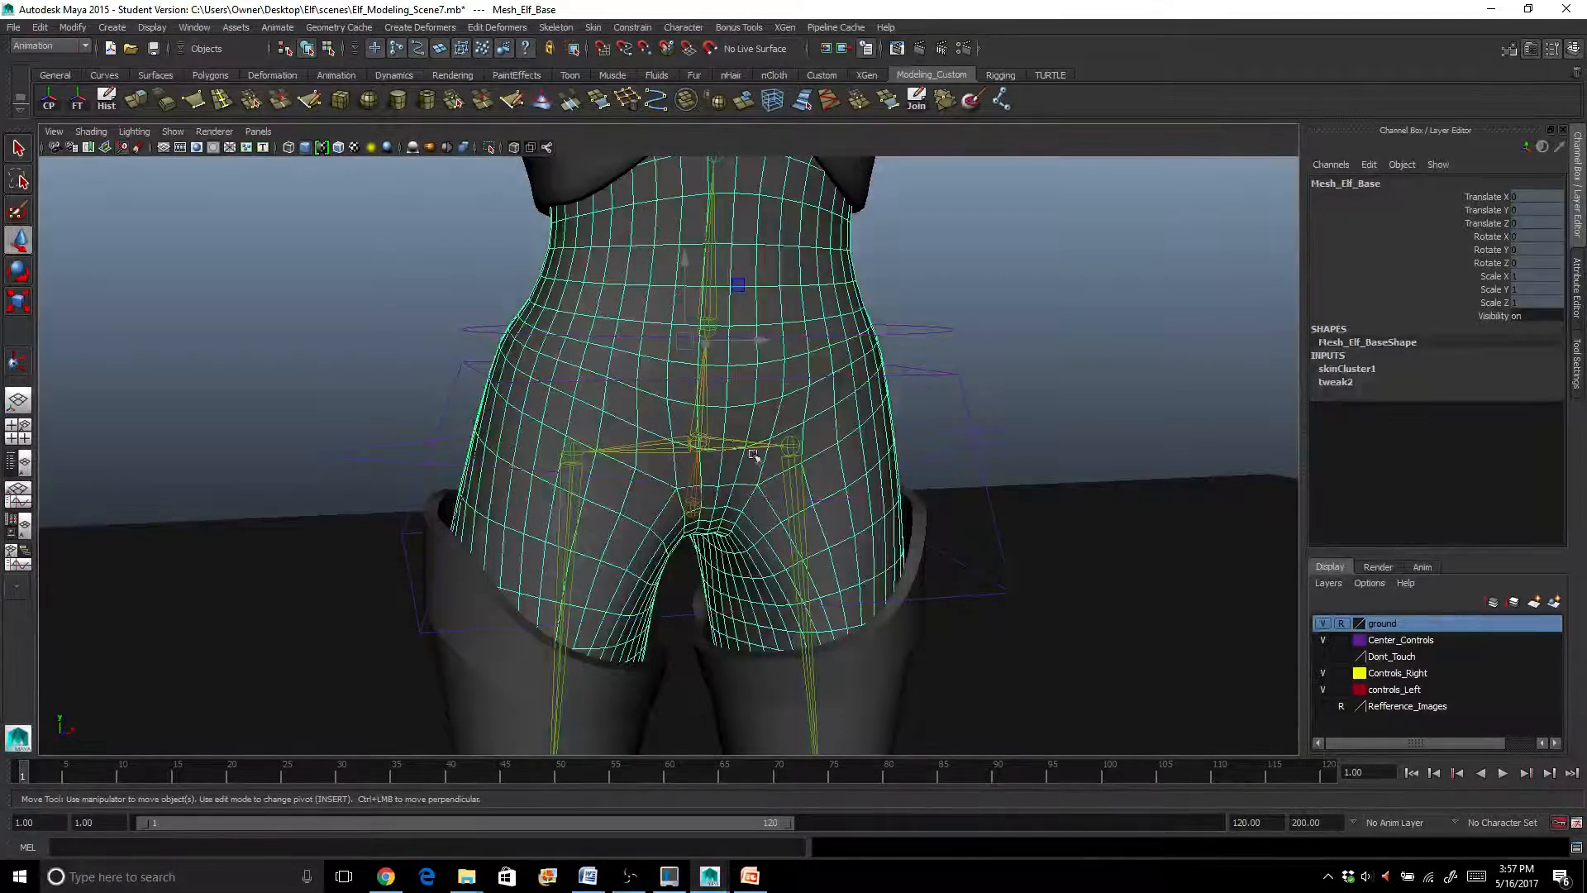
scroll(754, 455, down, 3)
scroll(718, 362, up, 3)
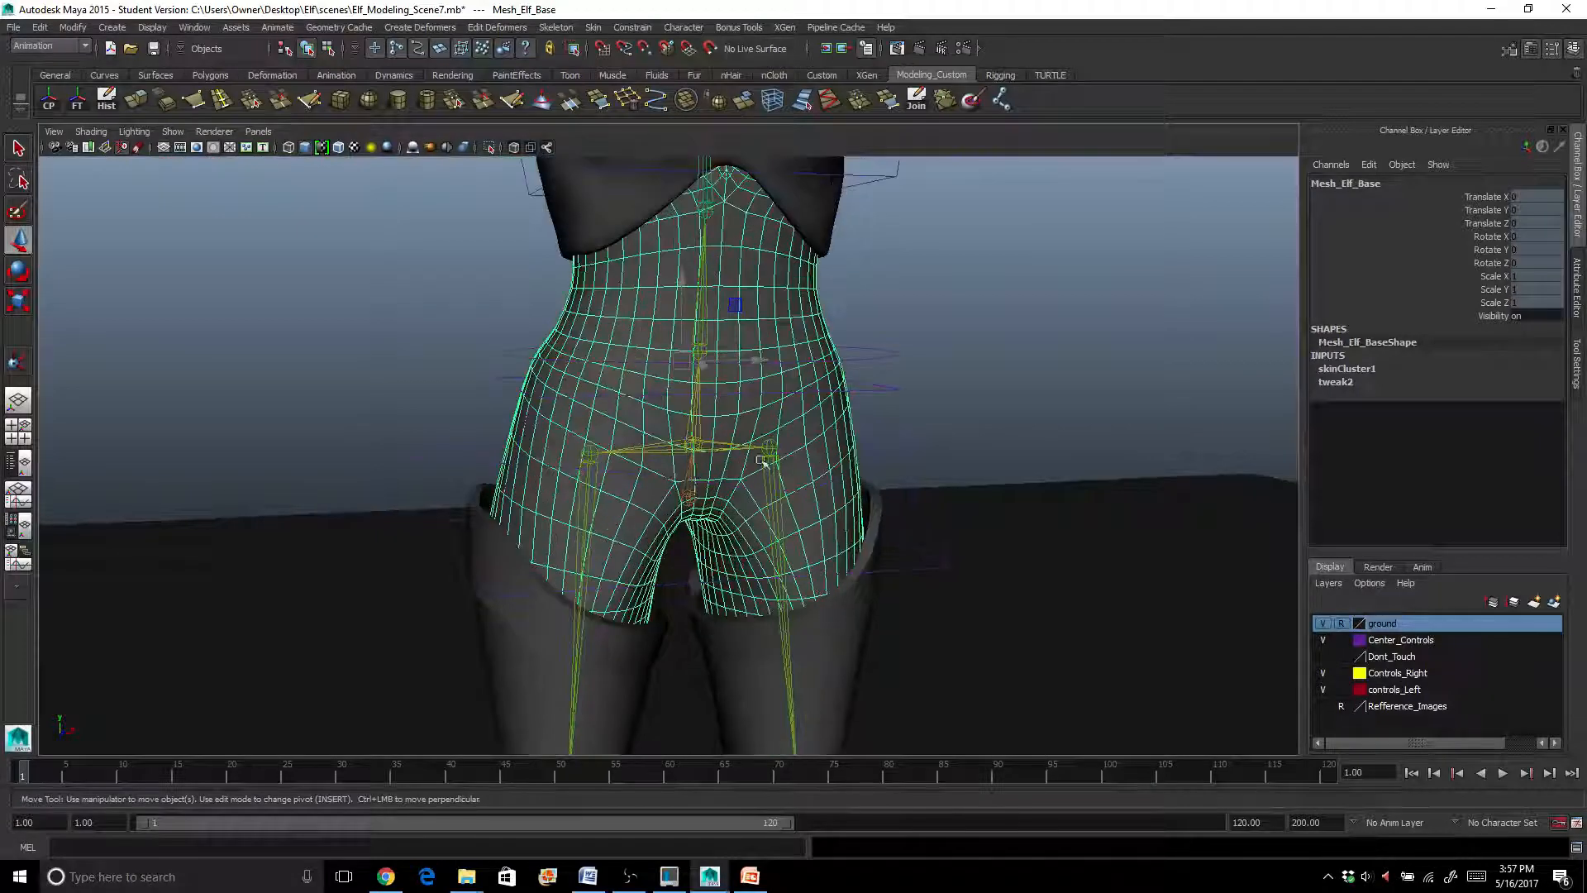
click(106, 99)
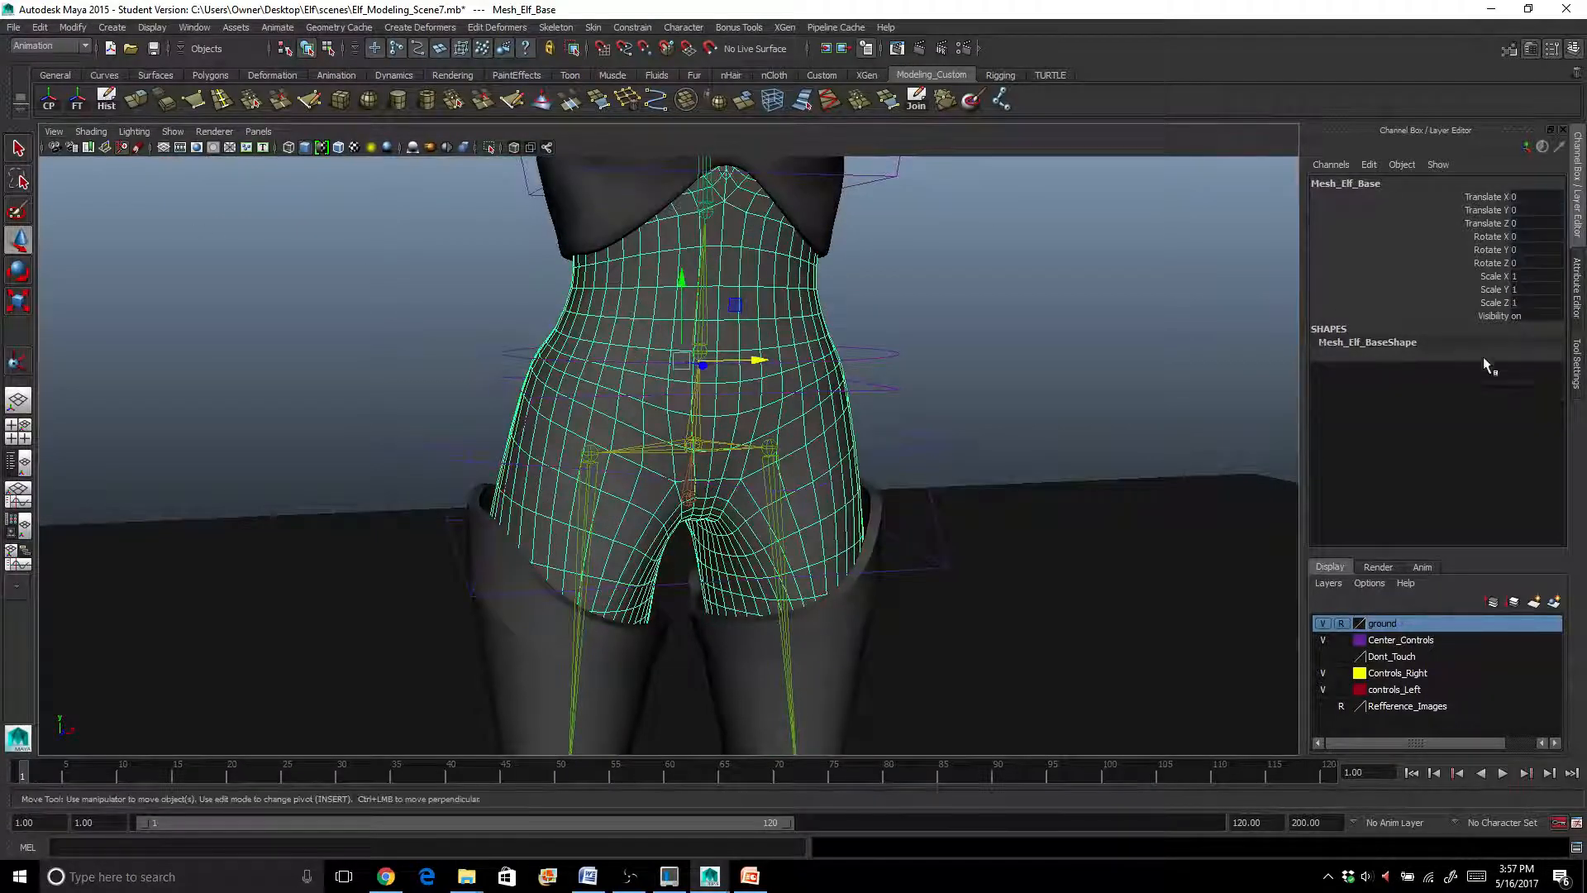
click(935, 435)
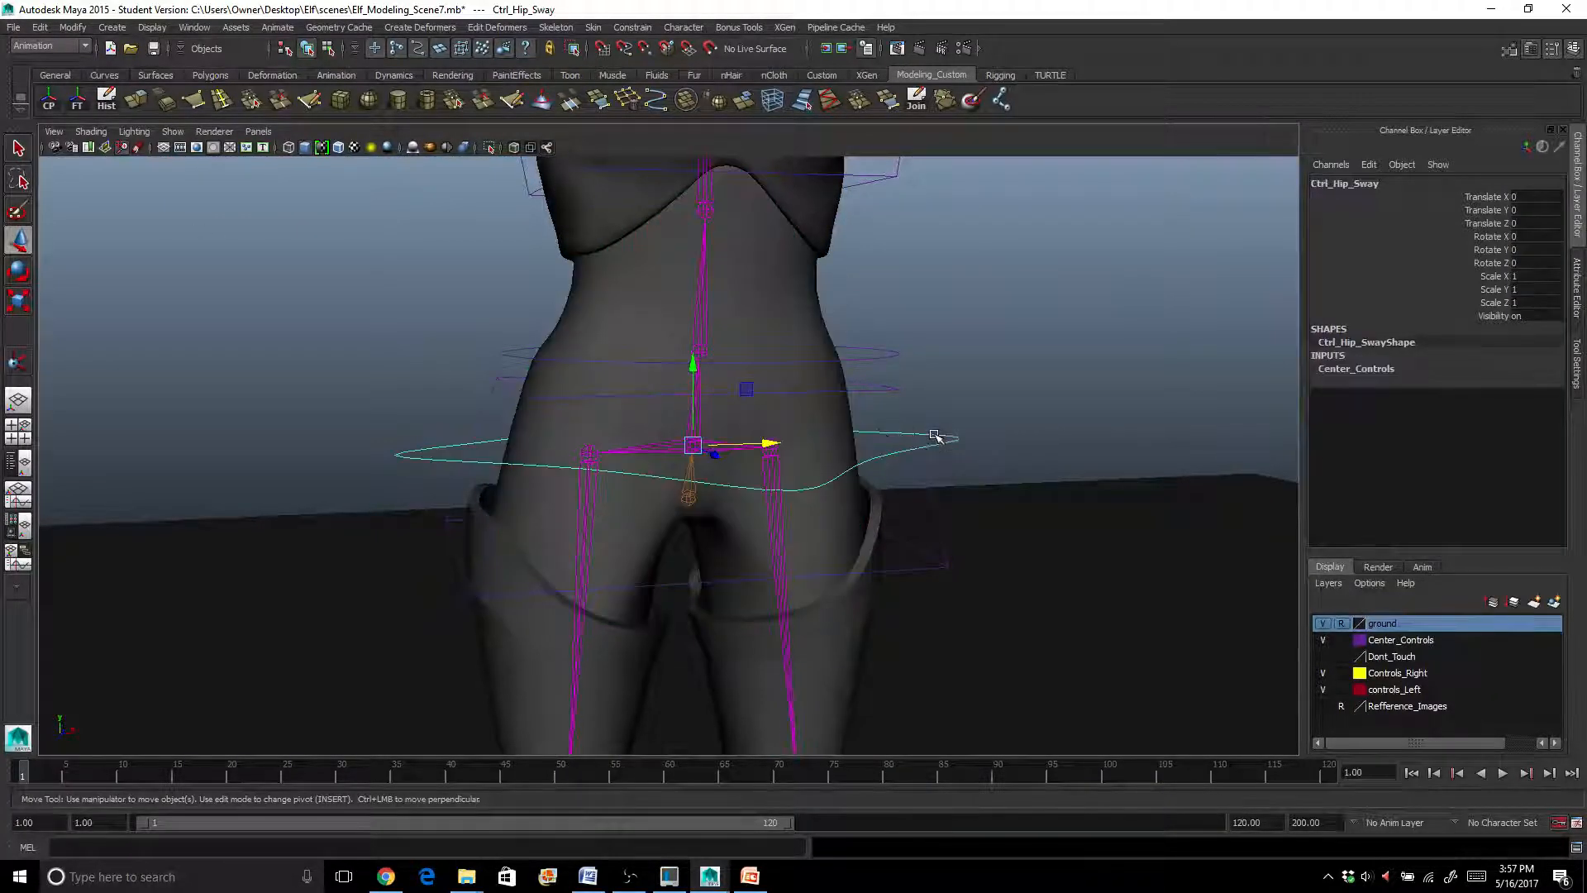
mouse_move(777, 446)
mouse_down()
mouse_move(823, 440)
mouse_move(779, 446)
mouse_up()
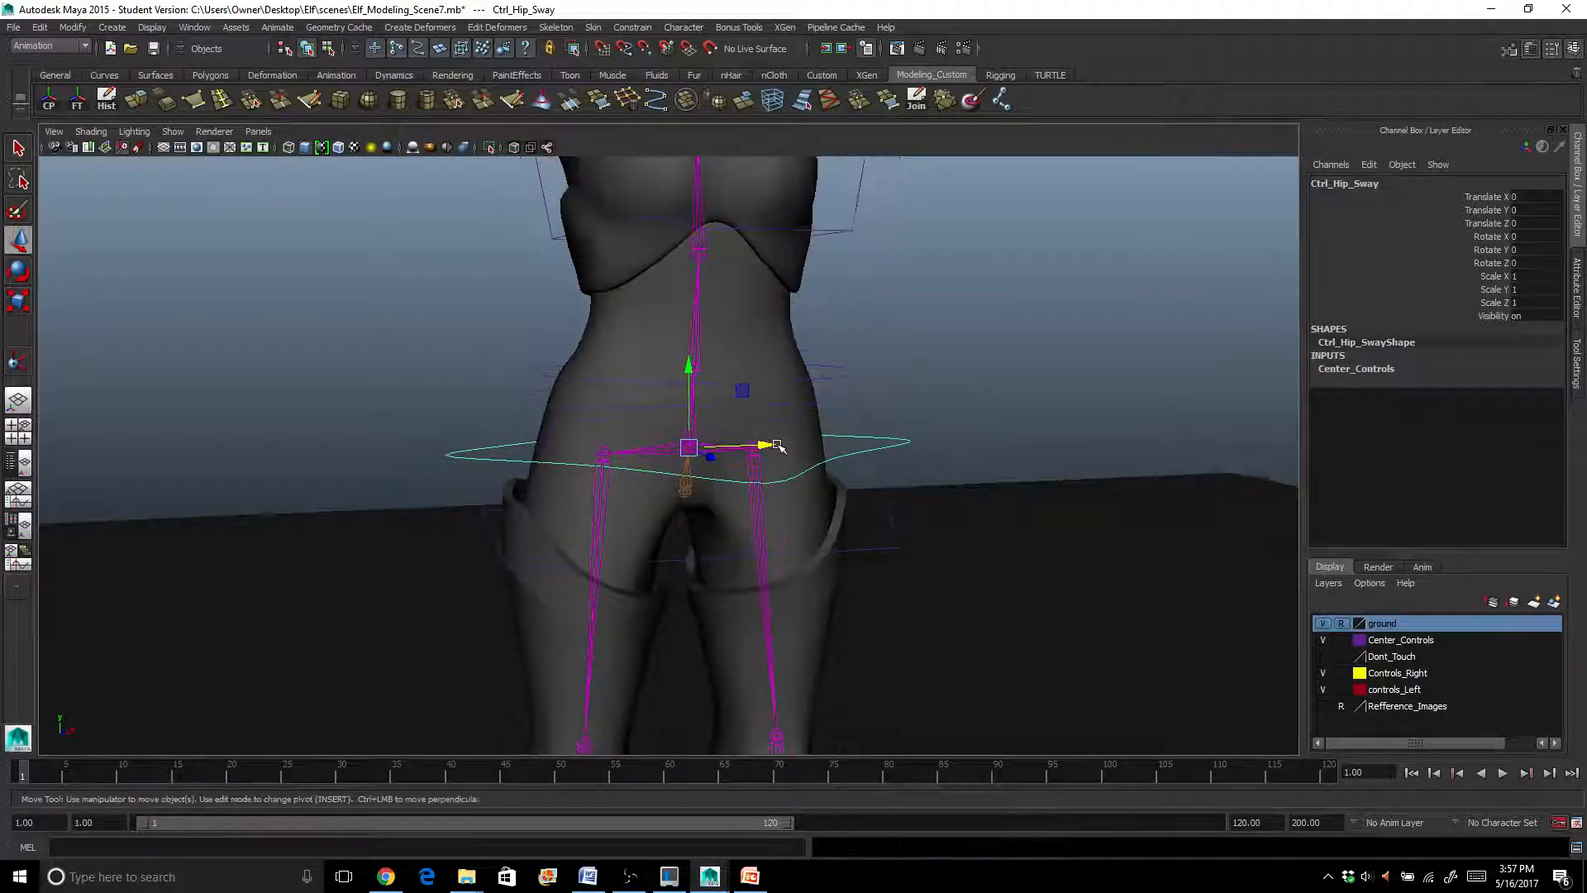
Smooth bind Mesh_Elf_Base to the skeleton from the pelvis joint, using Joint hierarchy, Closest distance, max influences 5 and dropoff rate 4.0
click(912, 349)
click(756, 351)
scroll(760, 386, up, 3)
scroll(760, 385, up, 2)
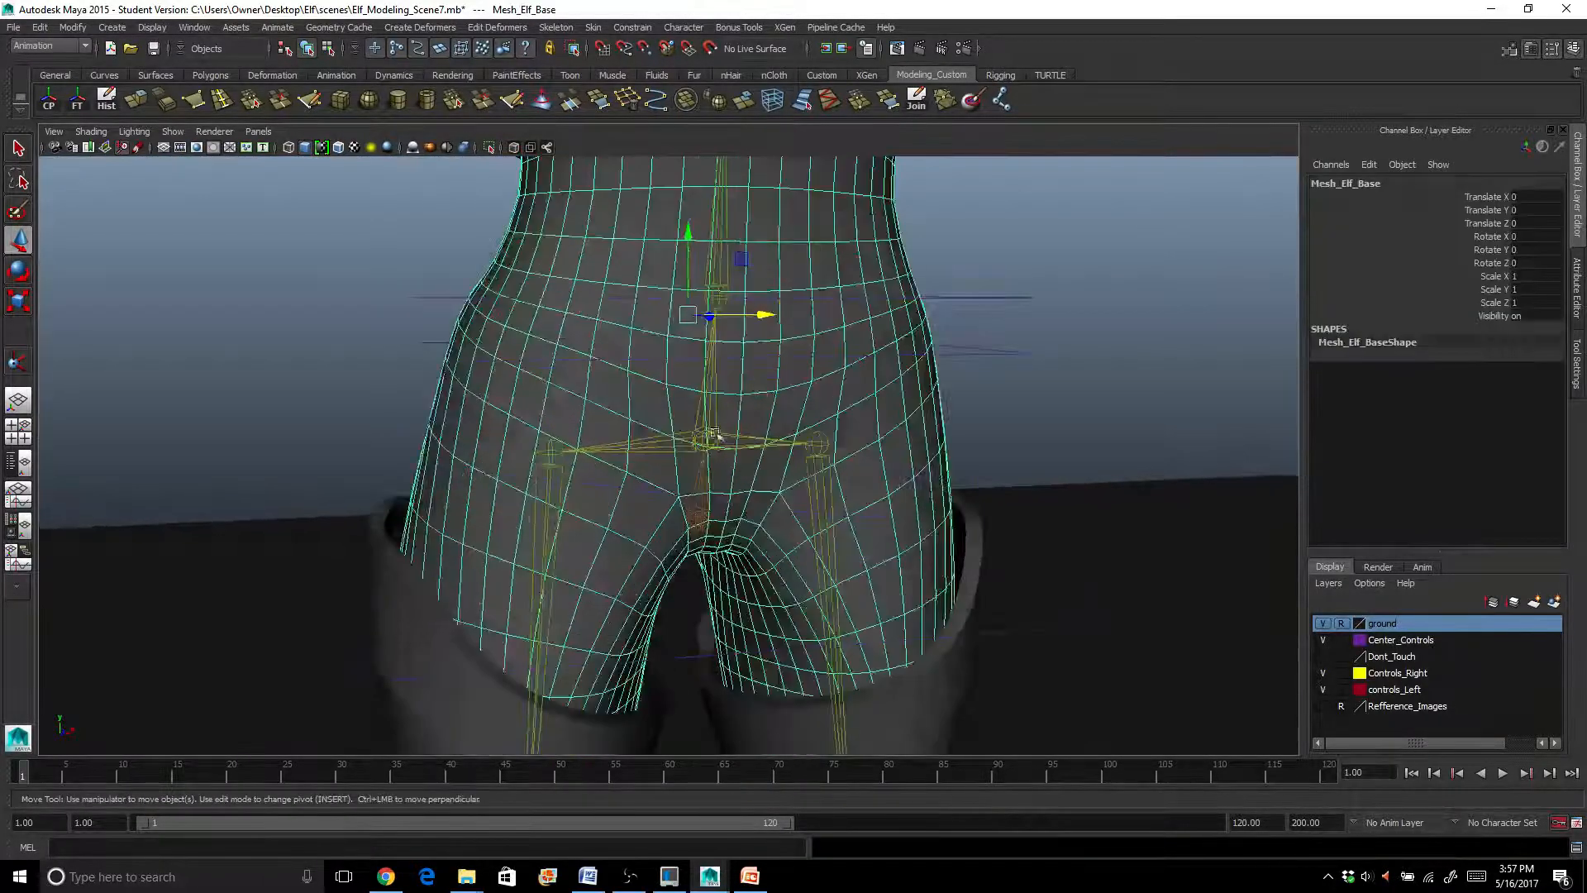
click(707, 438)
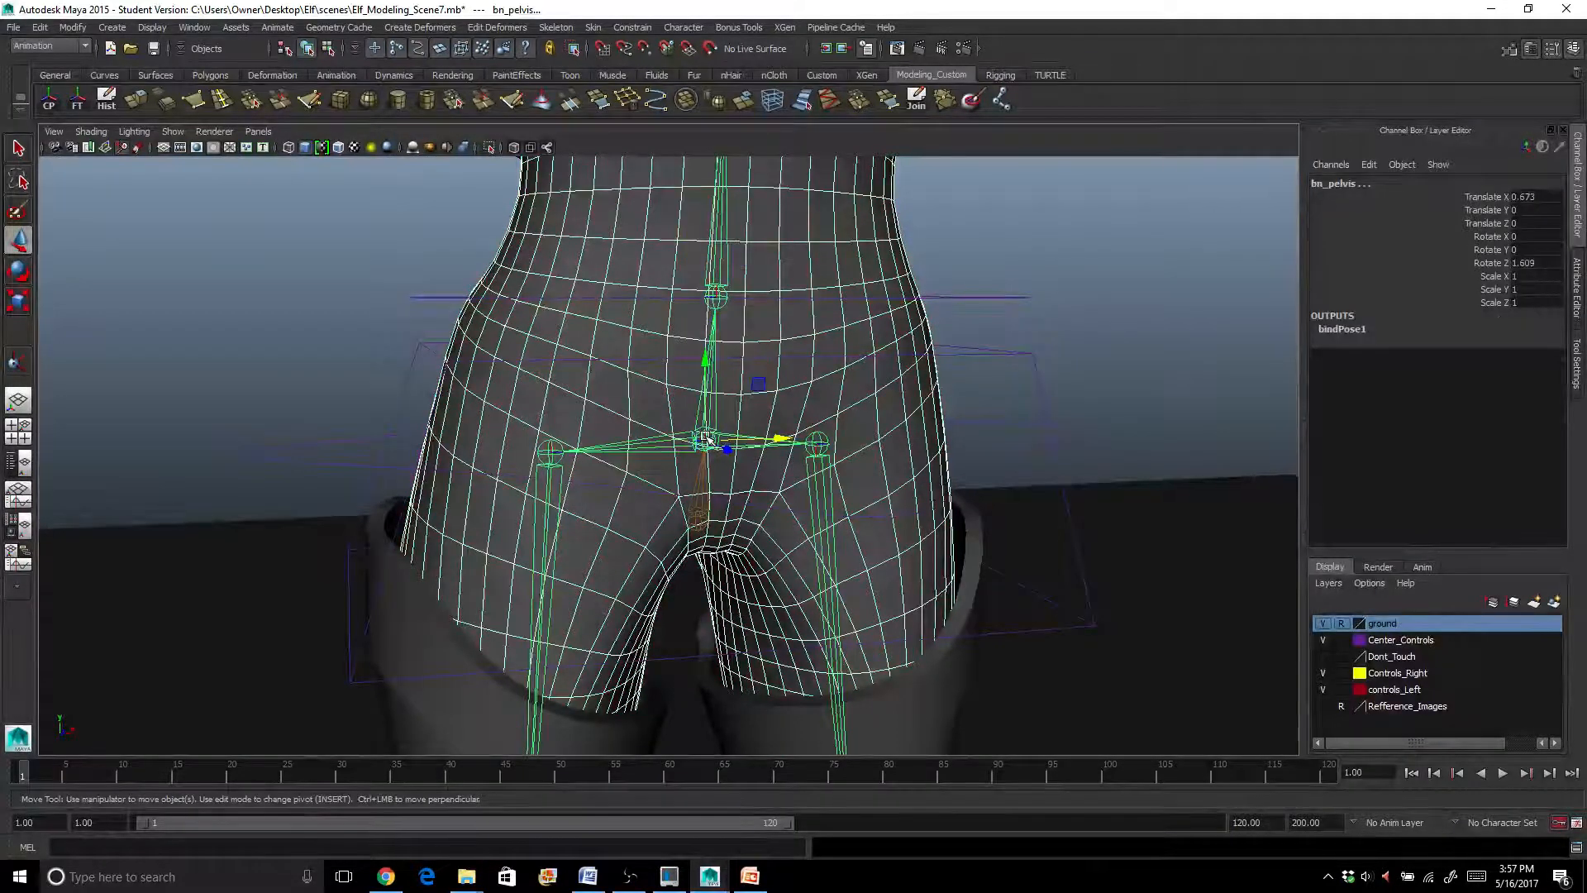
scroll(707, 438, down, 2)
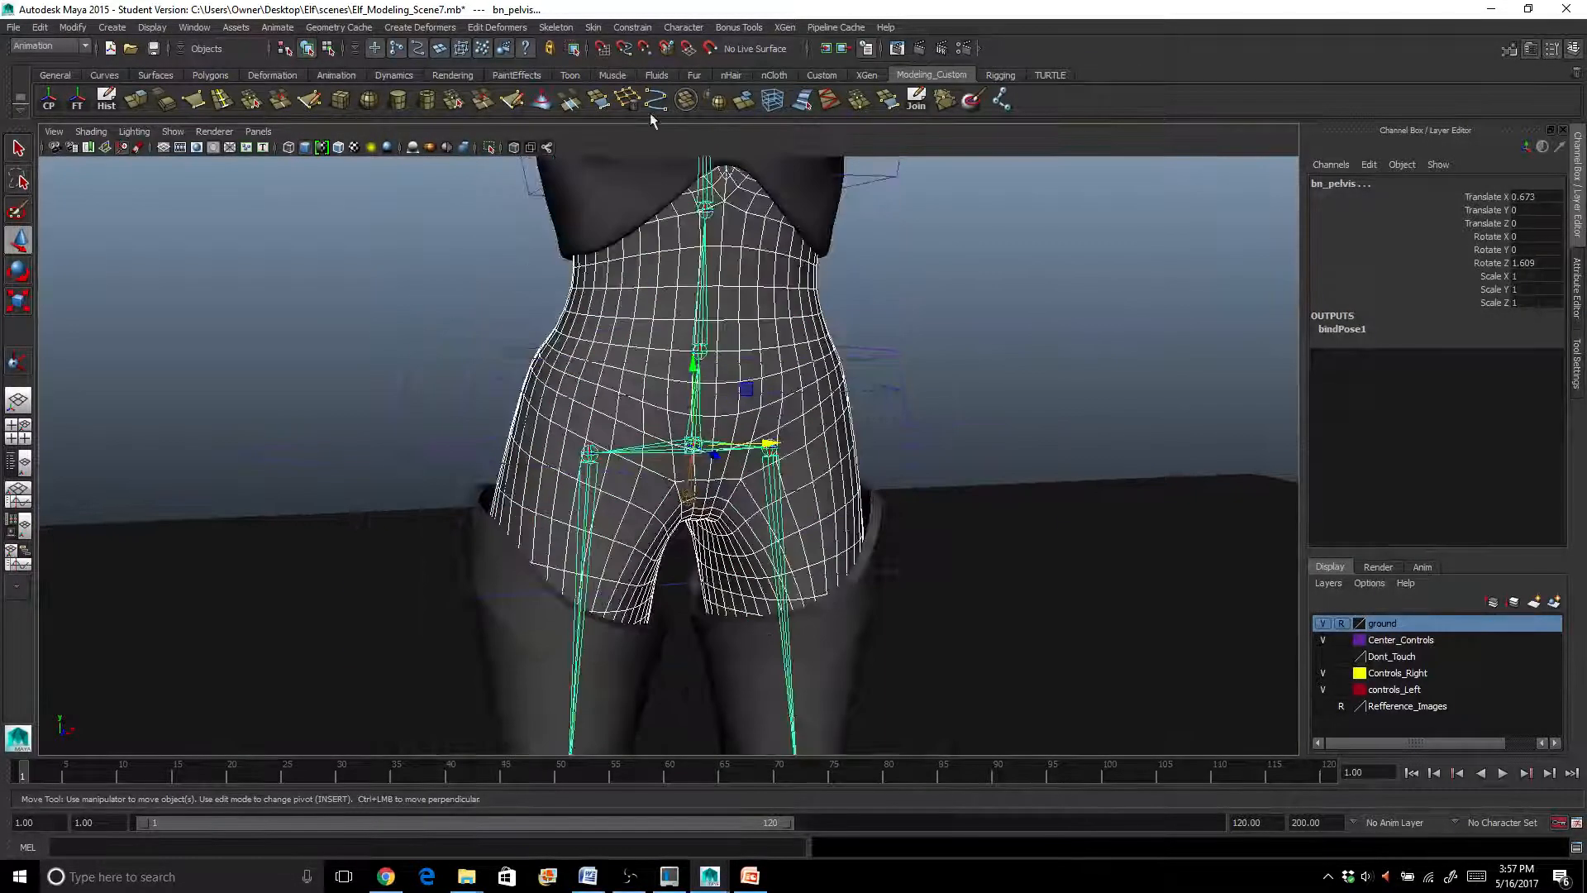
click(633, 27)
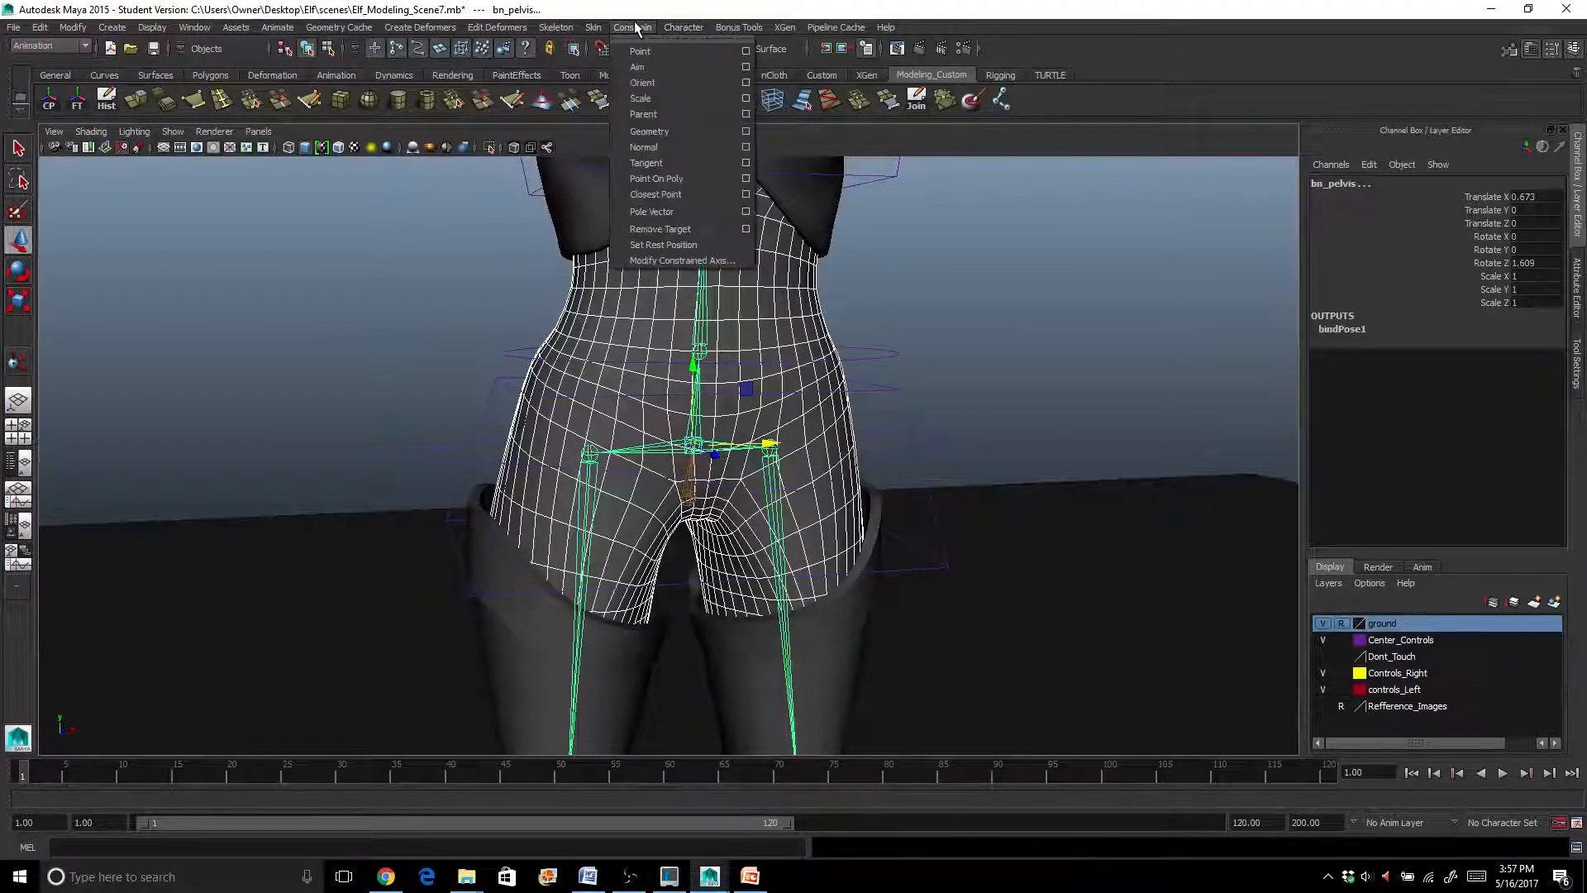
mouse_move(594, 28)
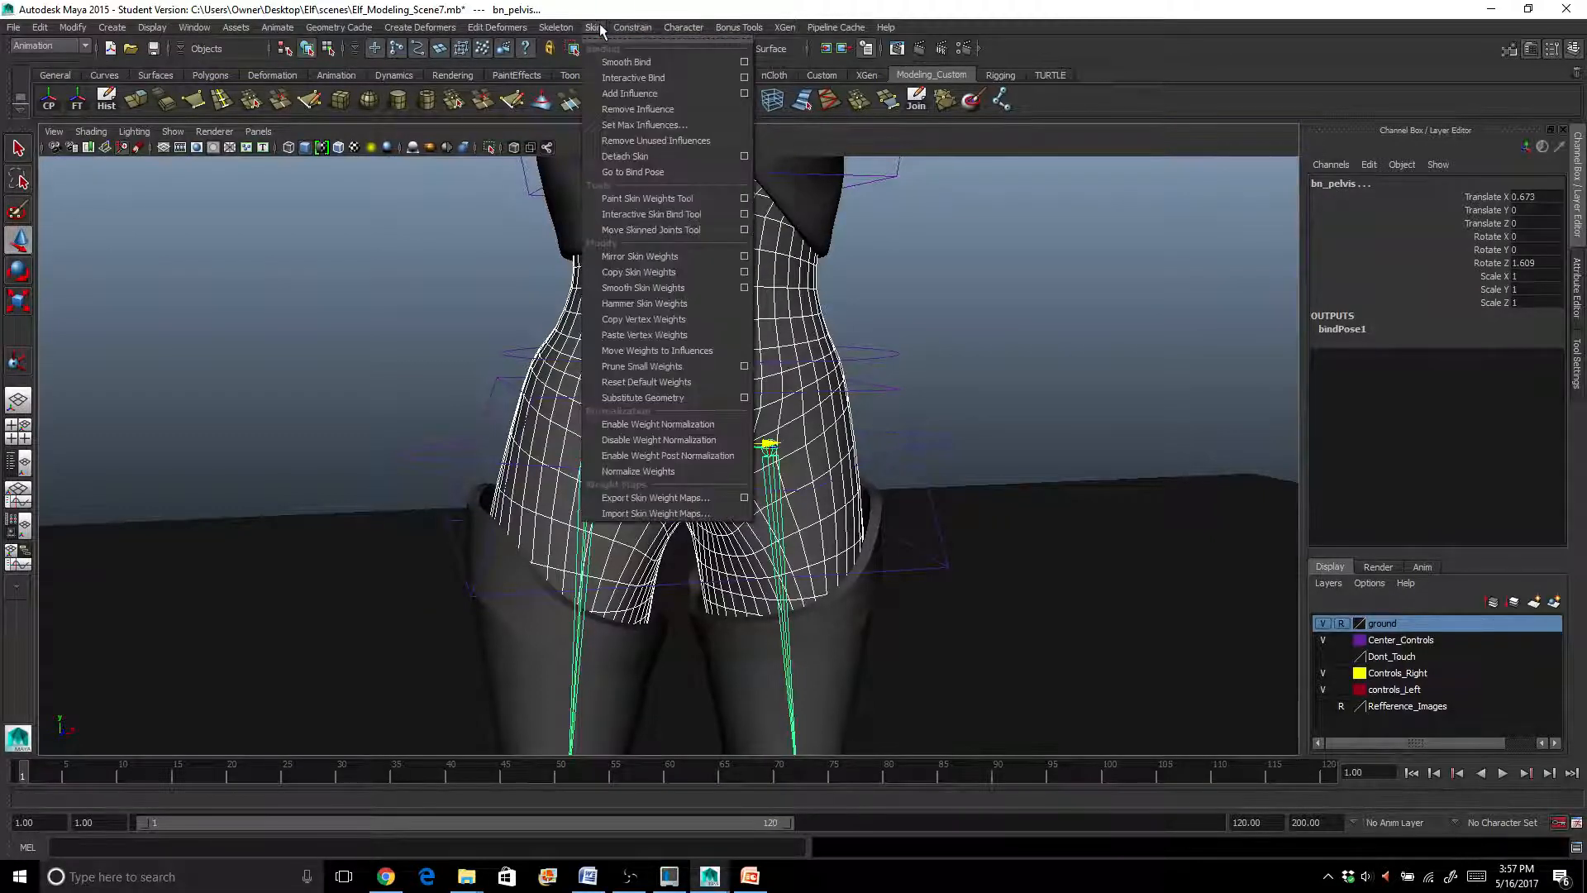
click(746, 63)
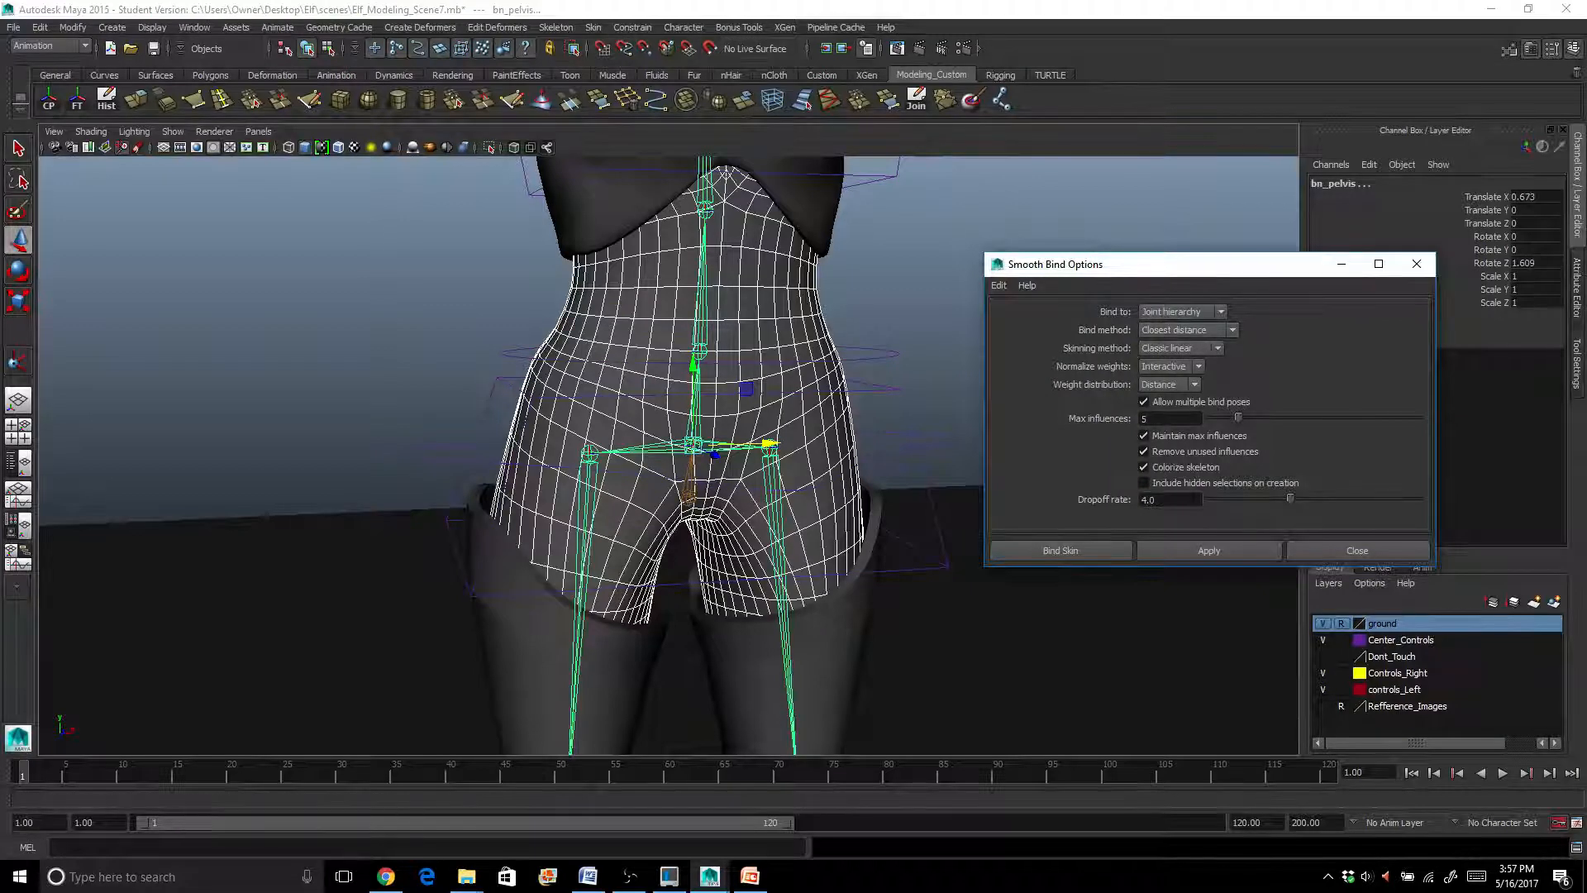
click(1173, 549)
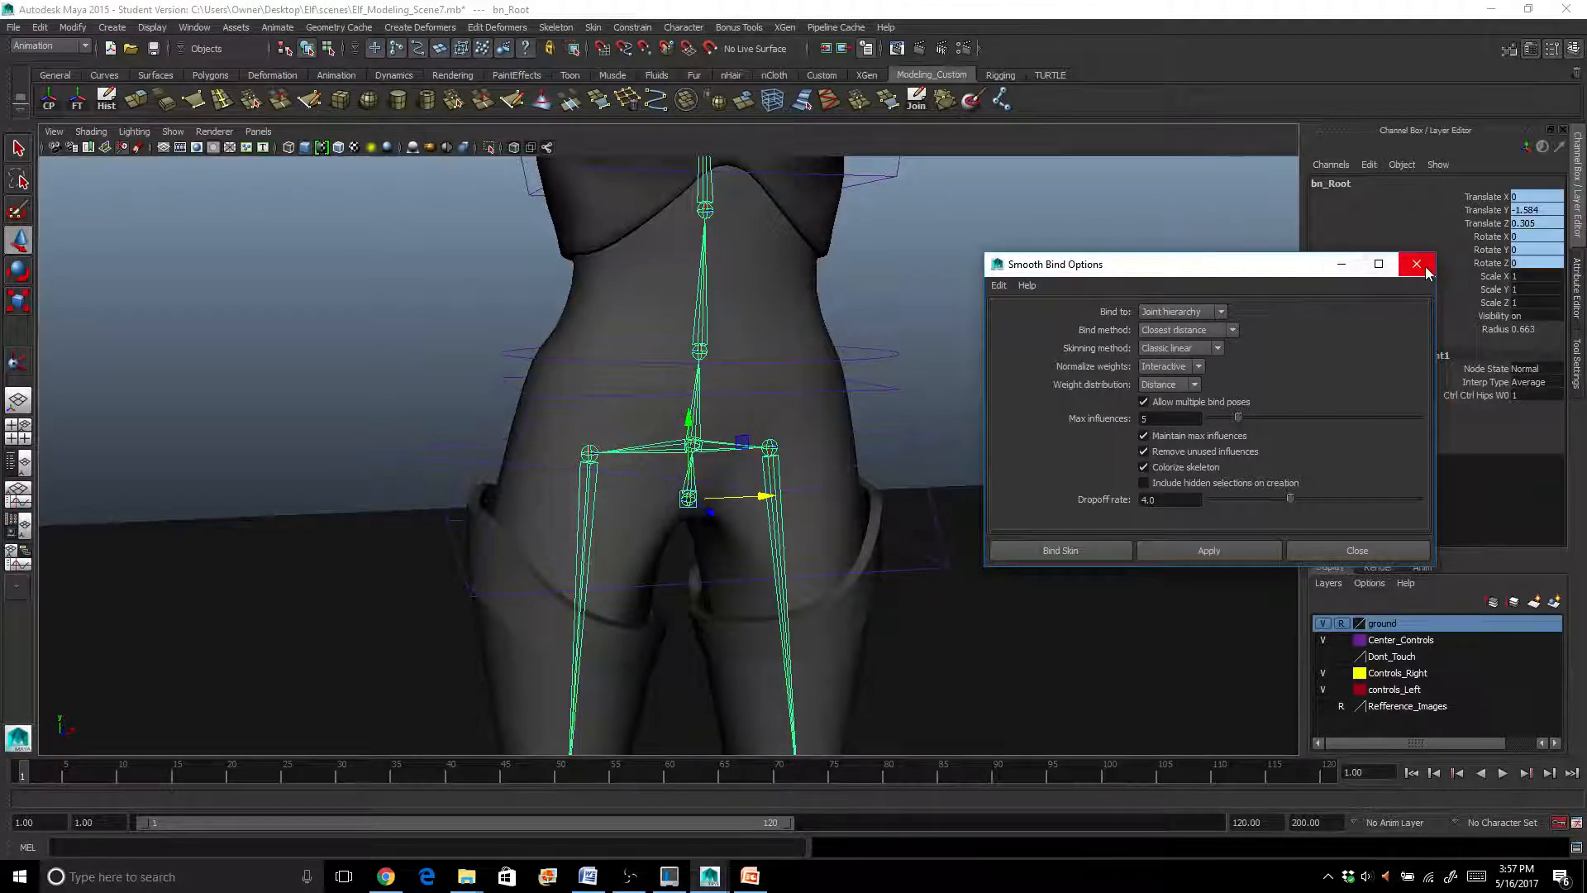
click(781, 418)
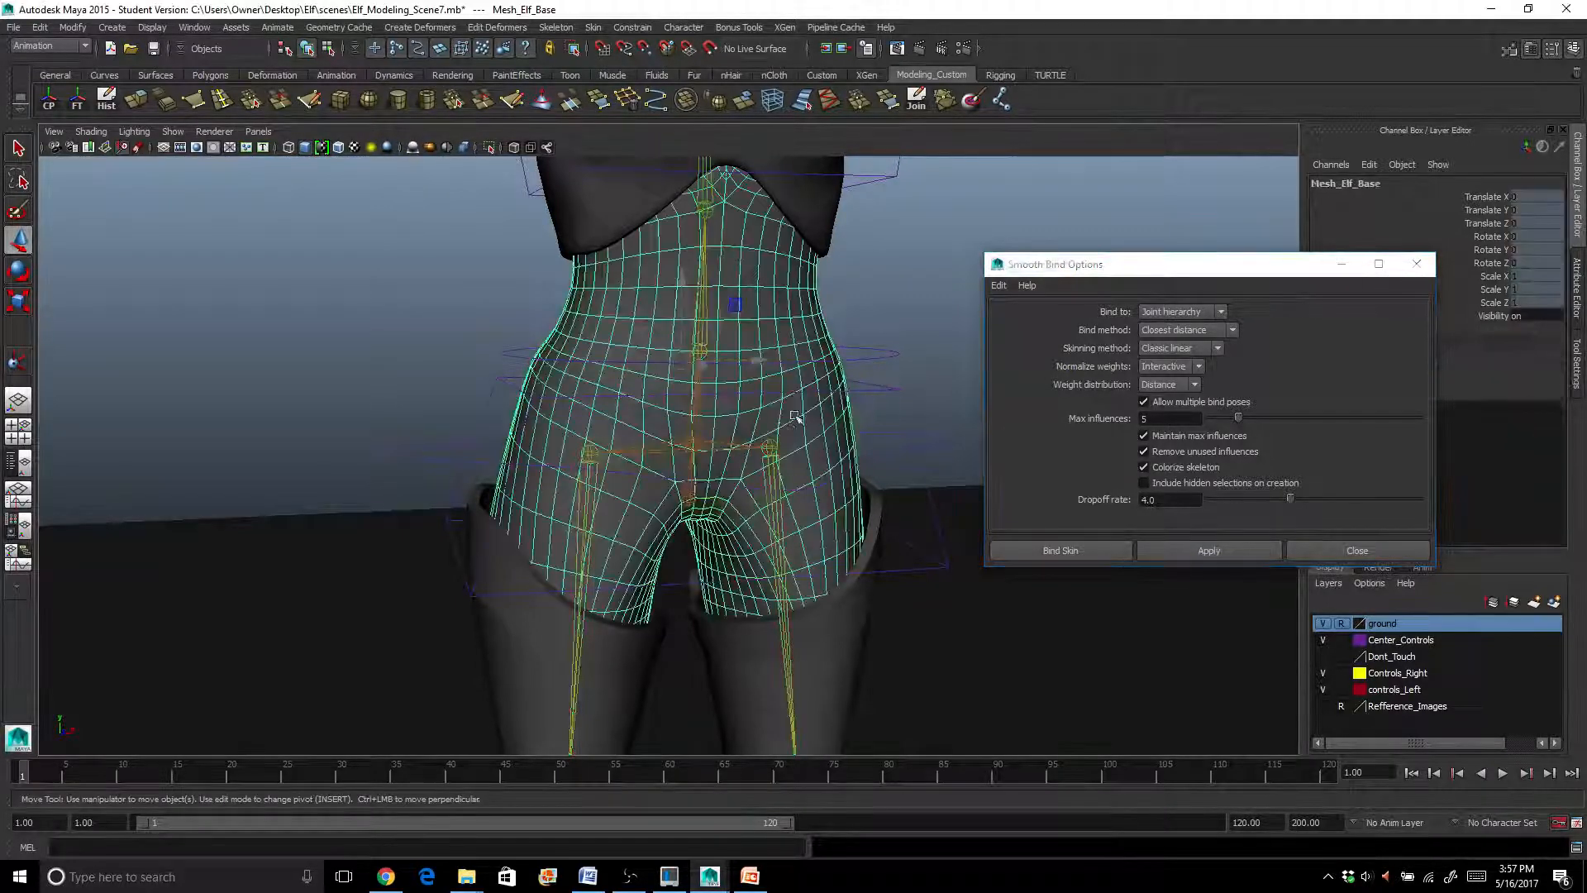
click(1417, 264)
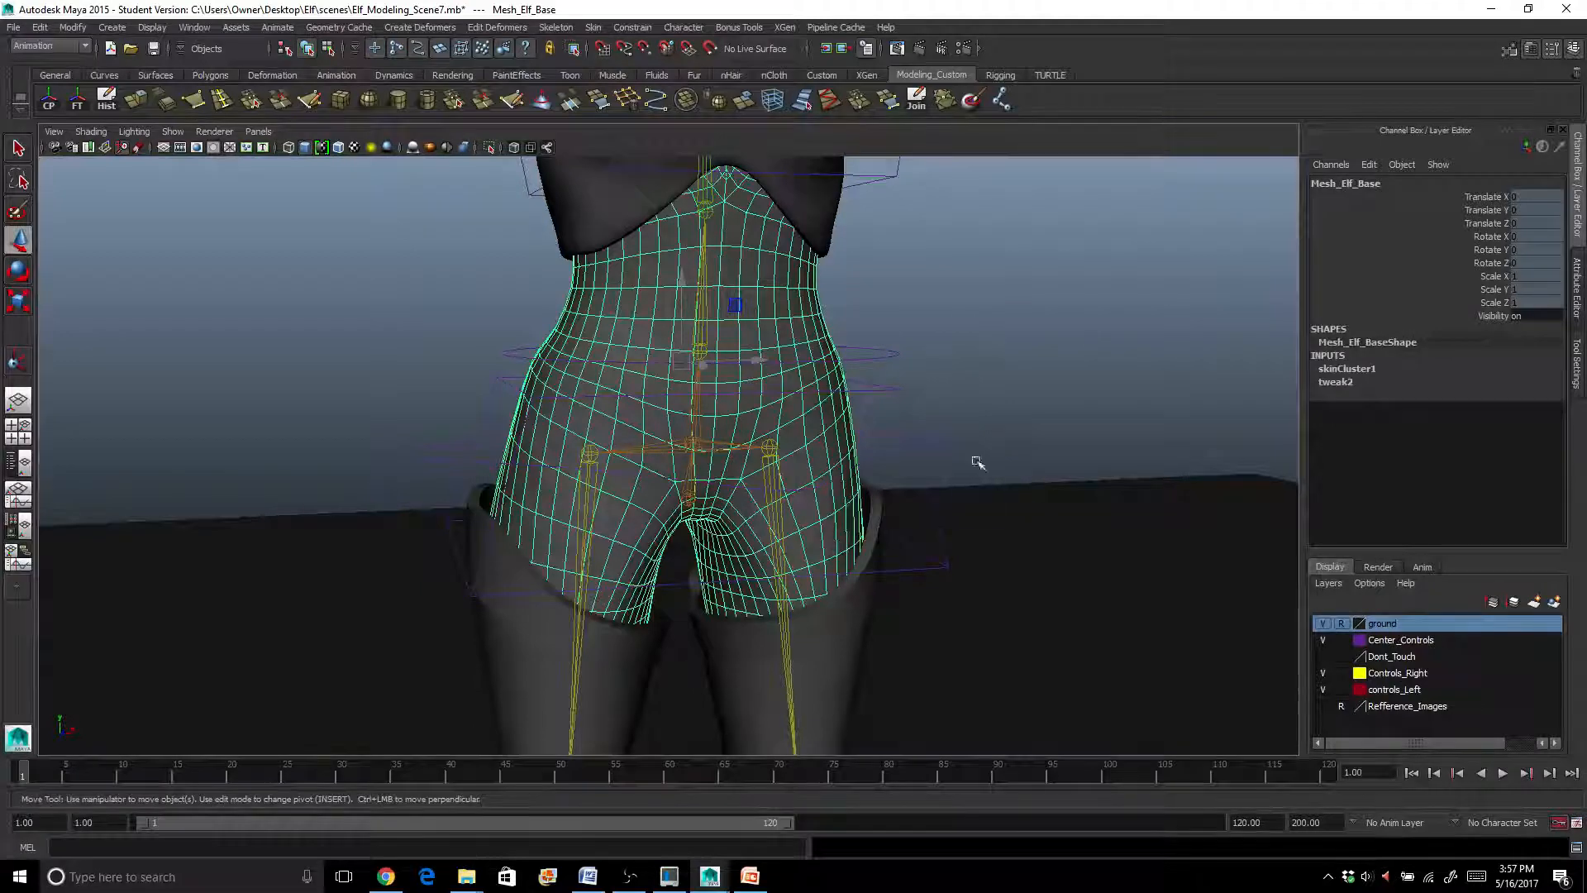
Test the rebound hips by moving Ctrl_Hip_Sway sideways, undo the move and check the root and pelvis joints
click(878, 434)
drag(764, 442, 797, 425)
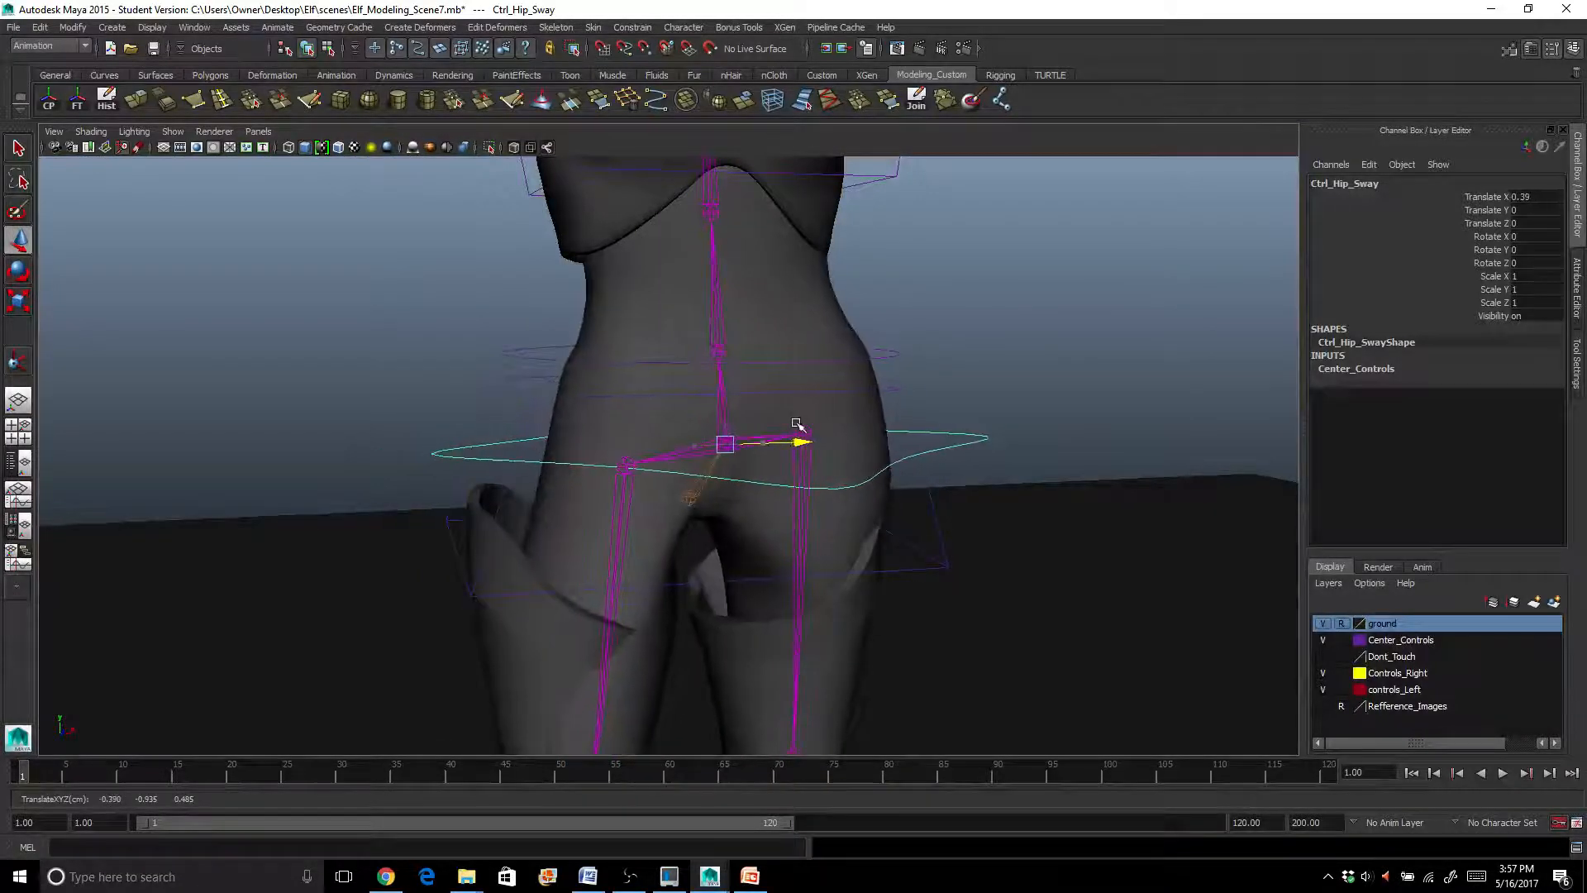
key(ctrl+z)
alt+drag(701, 516, 673, 500)
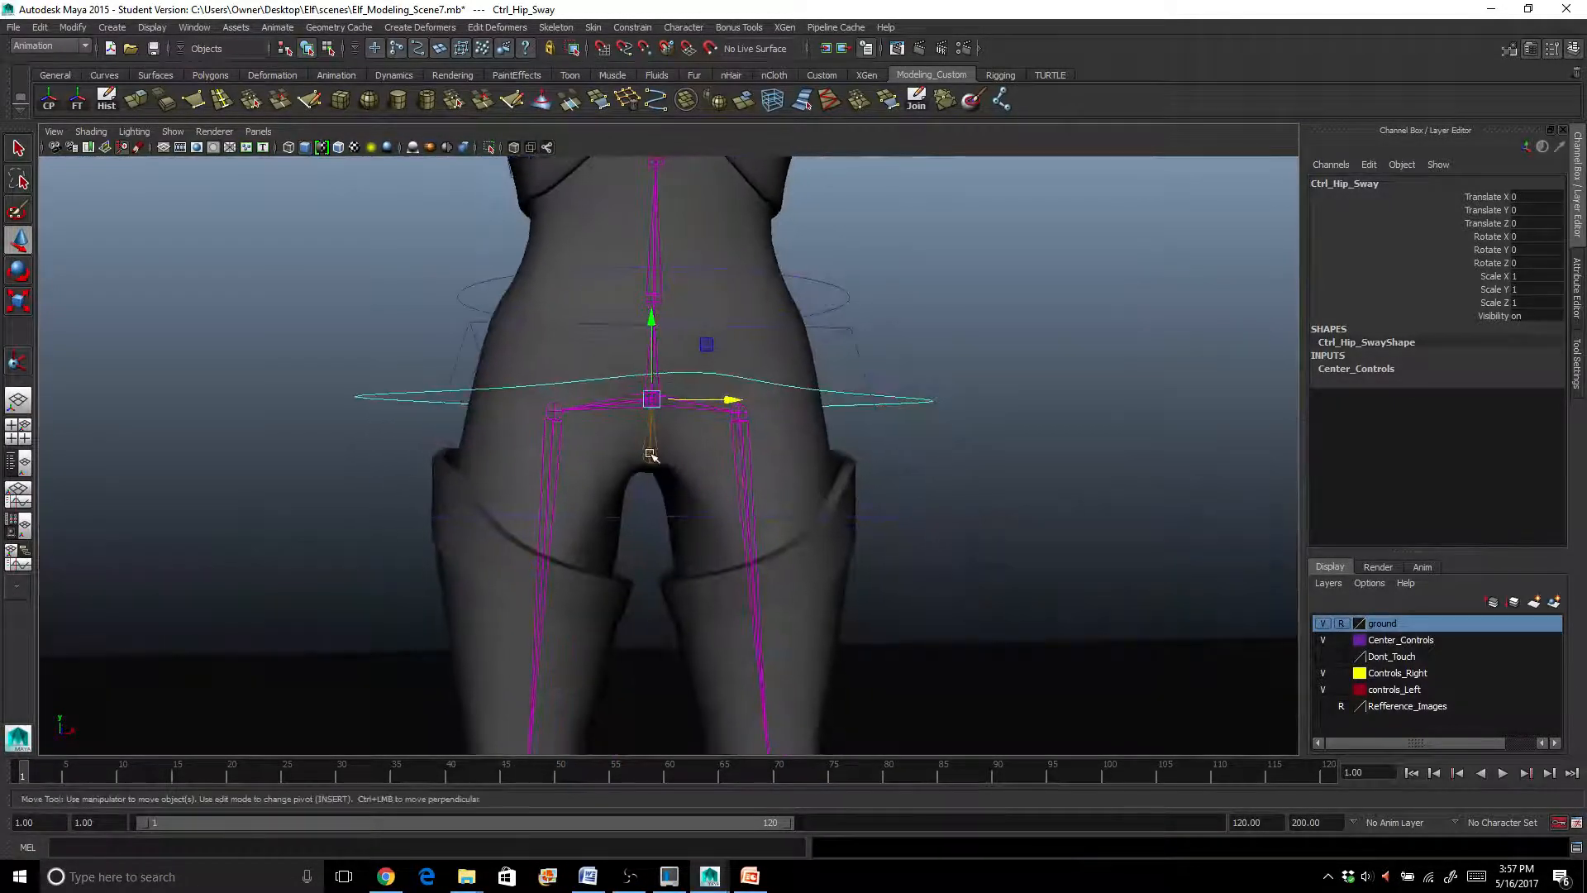
click(651, 455)
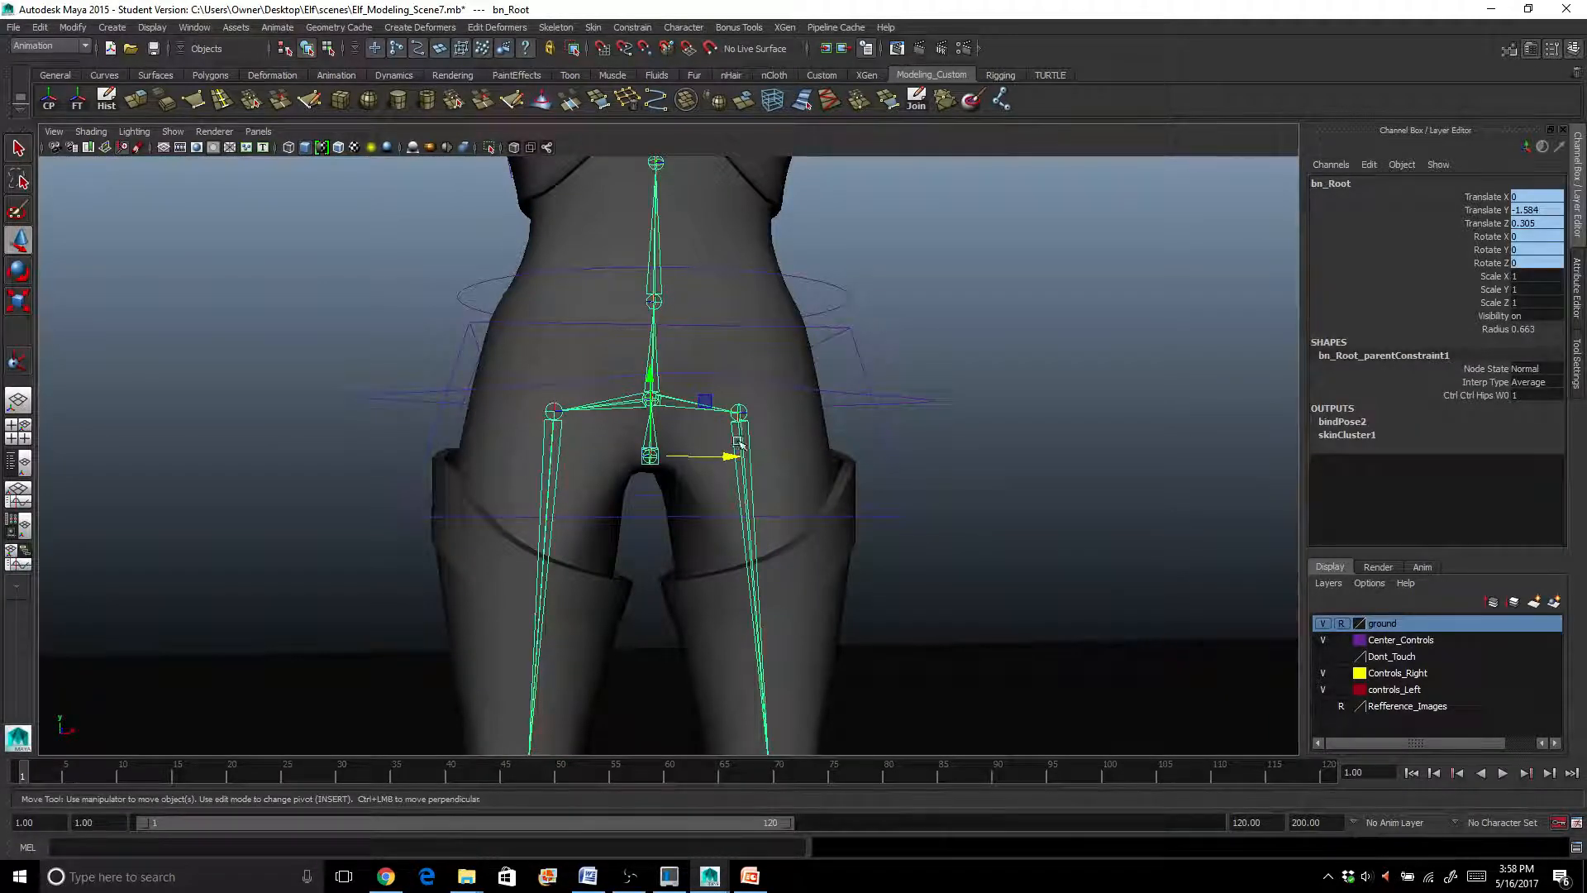
click(672, 400)
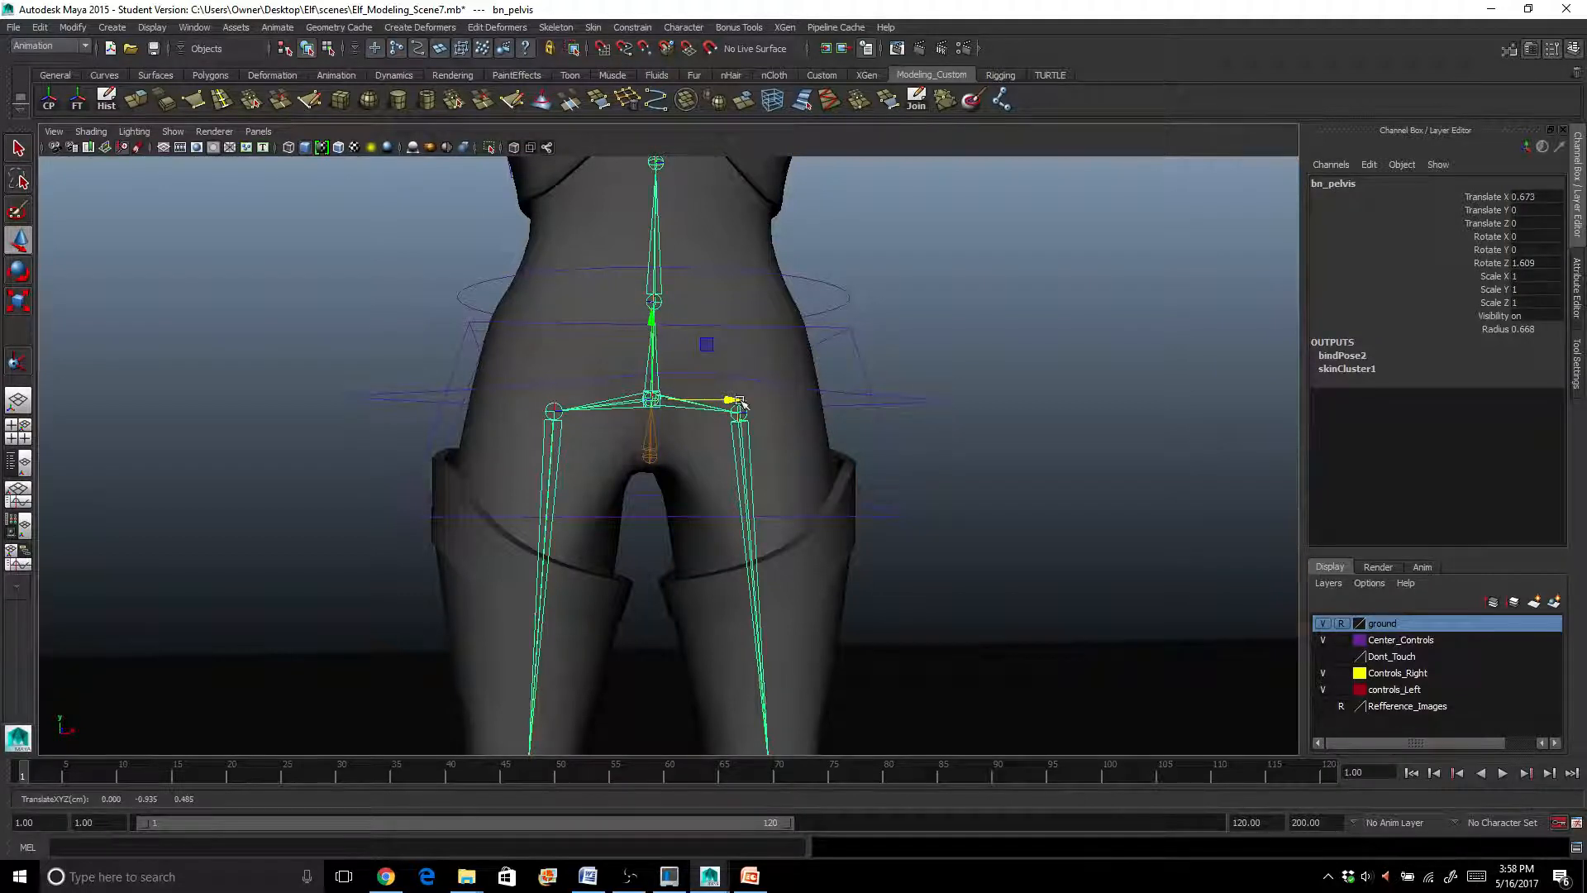
Test the body's deformation by moving the Ctrl_Ctrl_Hips control, undoing the test changes
click(860, 516)
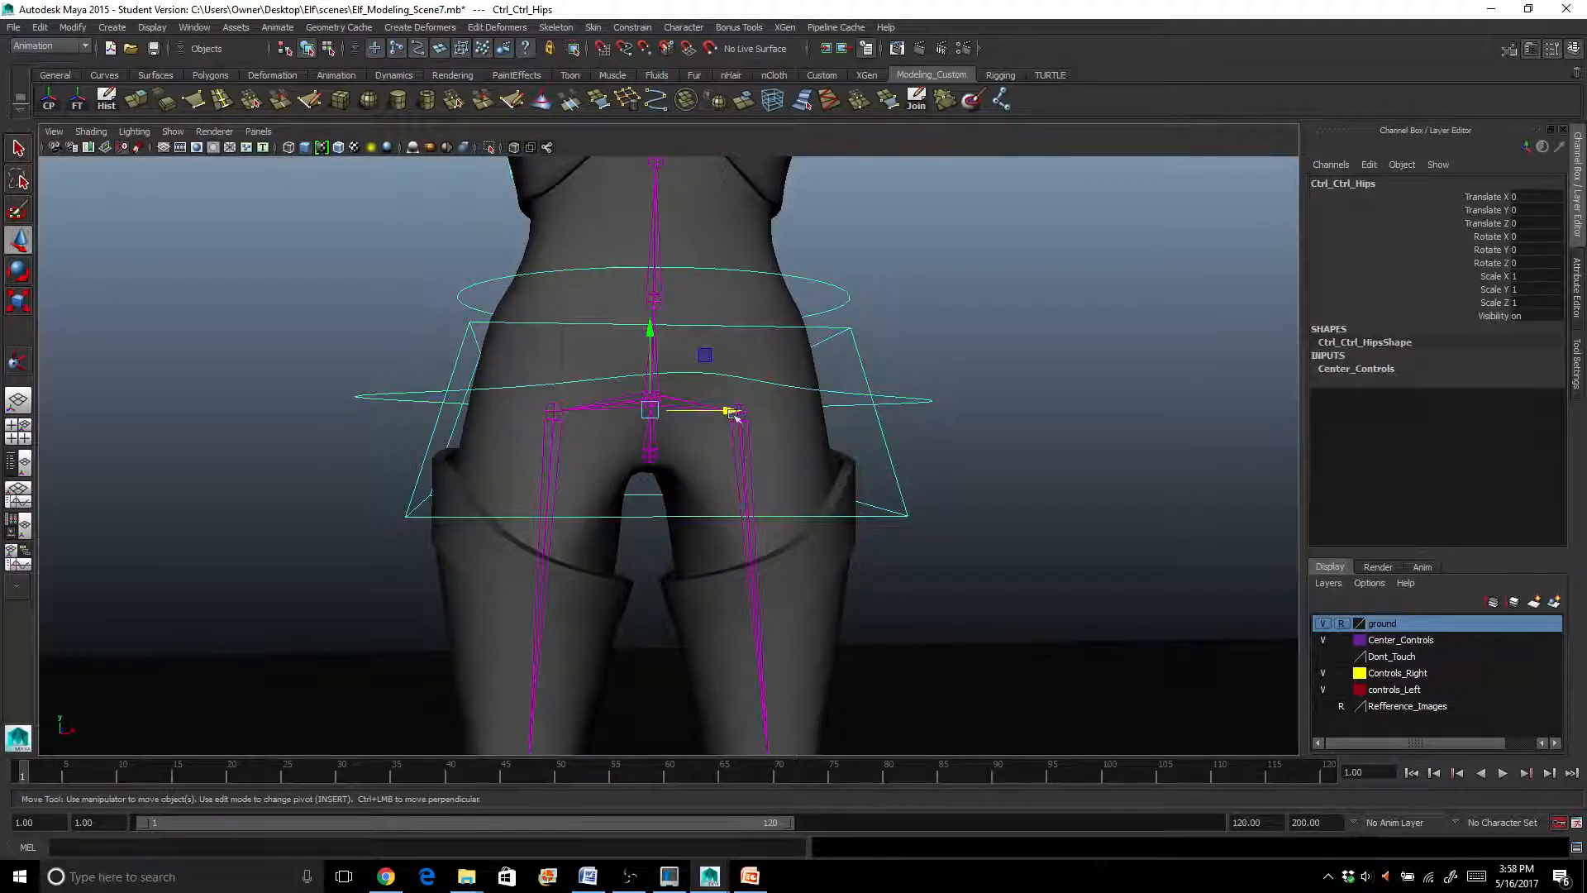
drag(733, 413, 776, 471)
key(ctrl+z)
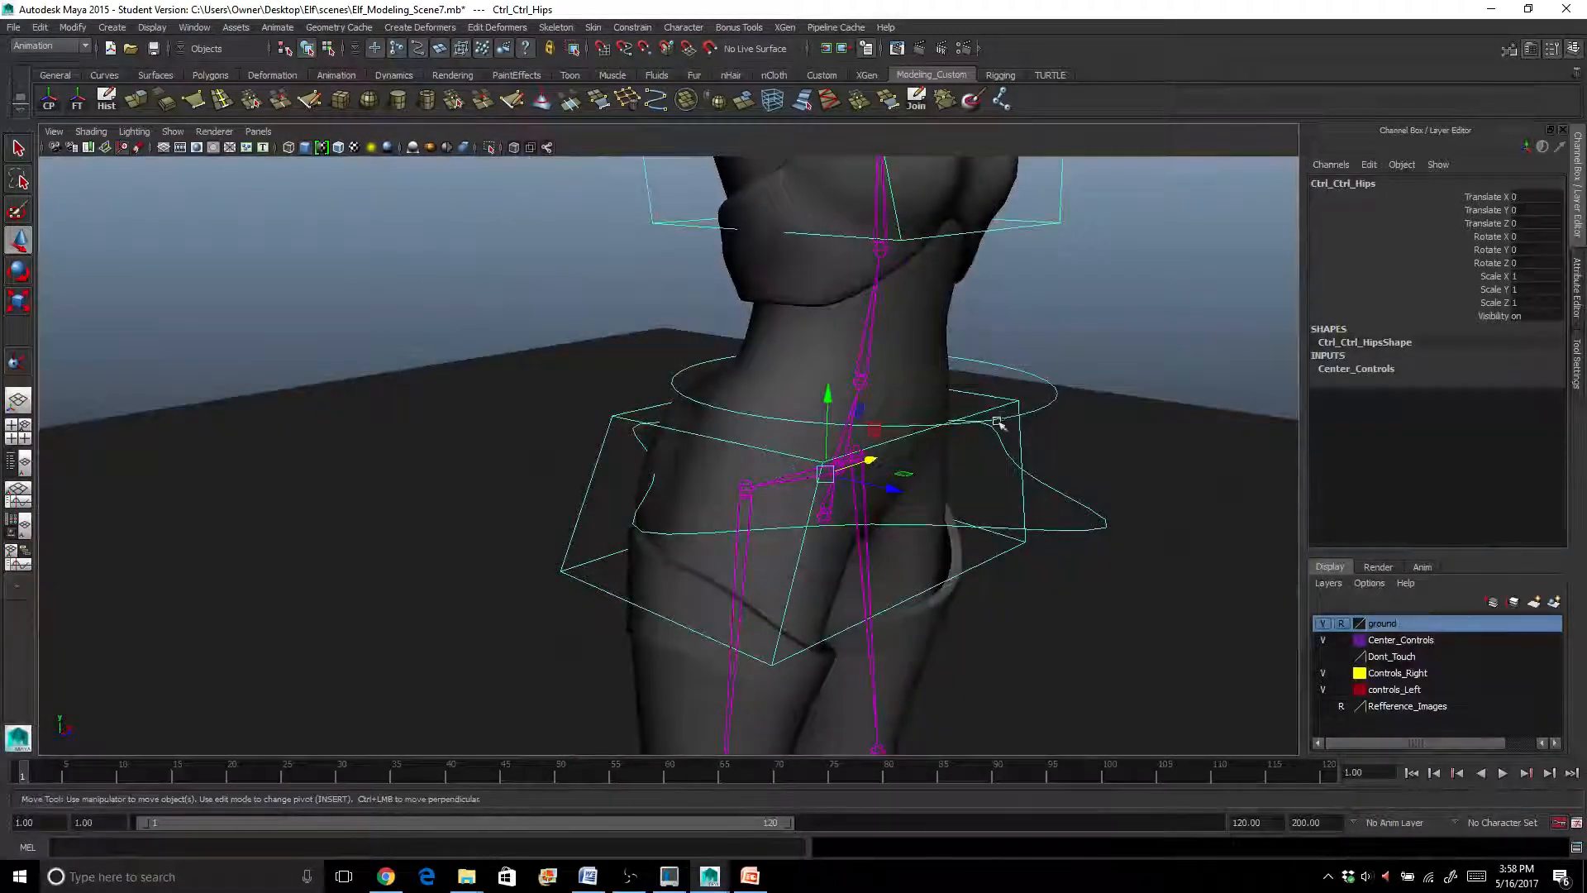
click(998, 423)
alt+drag(998, 423, 872, 413)
click(902, 471)
click(912, 378)
key(ctrl+z)
Test the torso's deformation by rotating the Ctrl_Chest control, and undo the rotation
key(e)
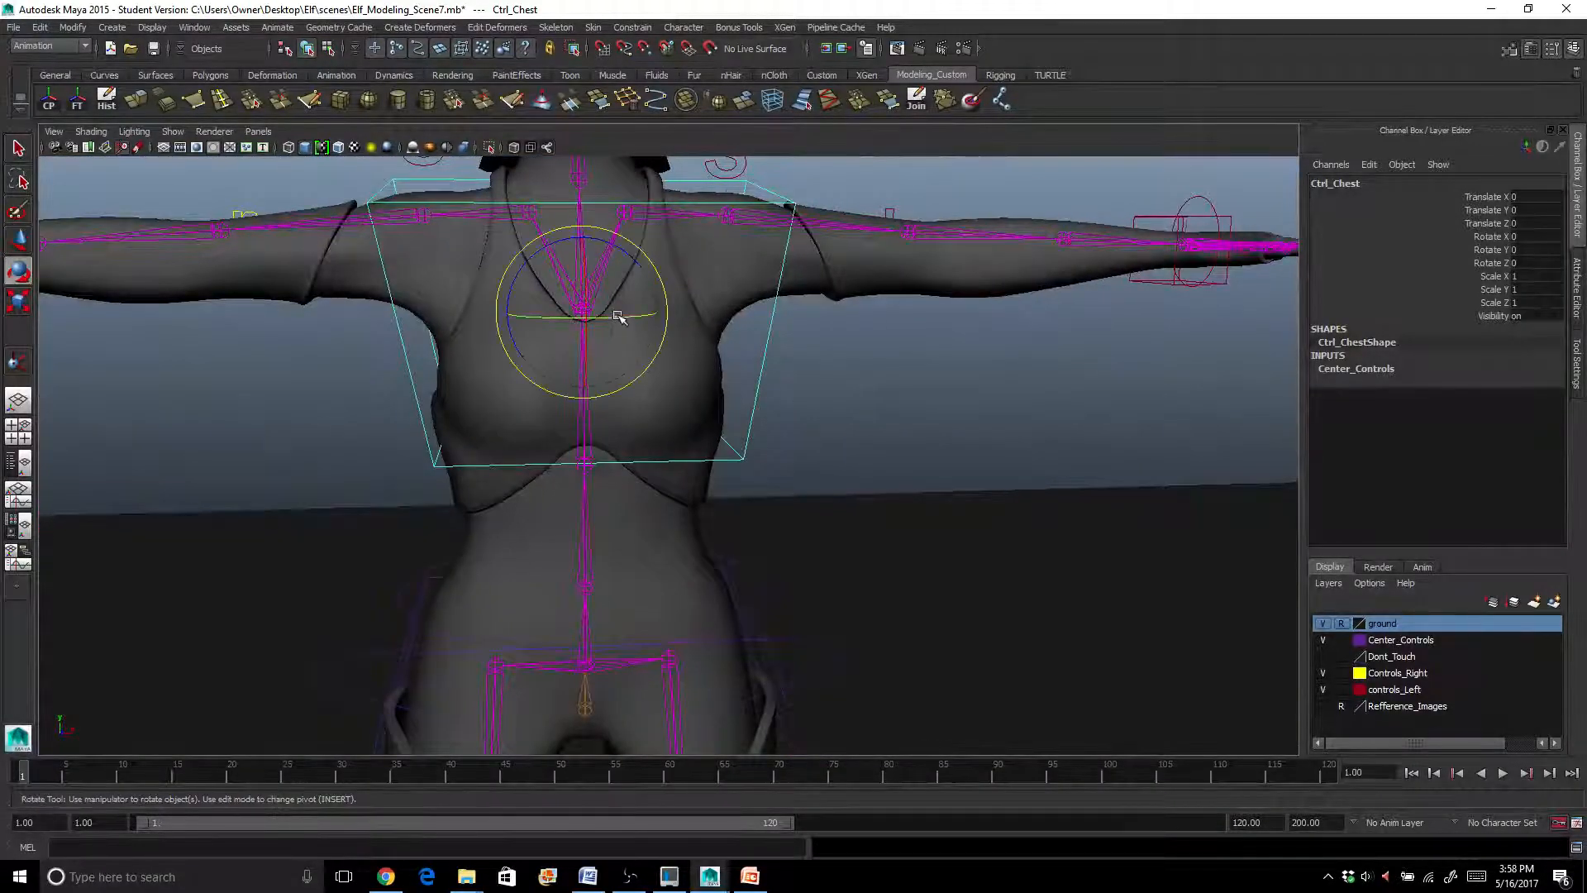
mouse_move(618, 317)
mouse_down()
mouse_move(603, 312)
mouse_move(644, 311)
mouse_move(606, 308)
mouse_up()
key(ctrl+z)
scroll(632, 329, down, 4)
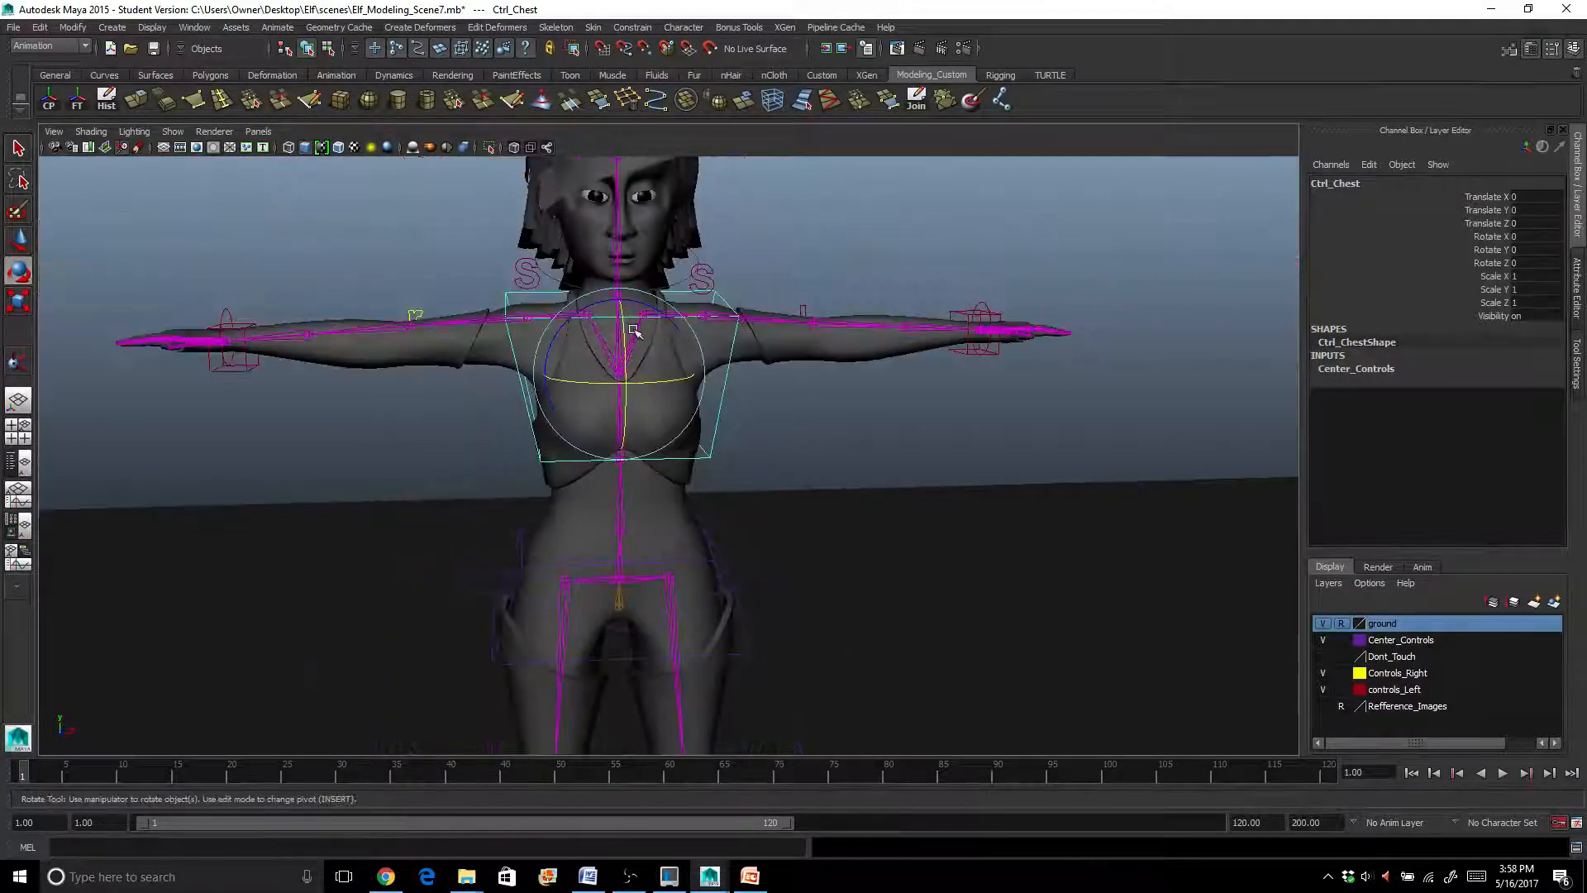
alt+middle_drag(634, 329, 640, 355)
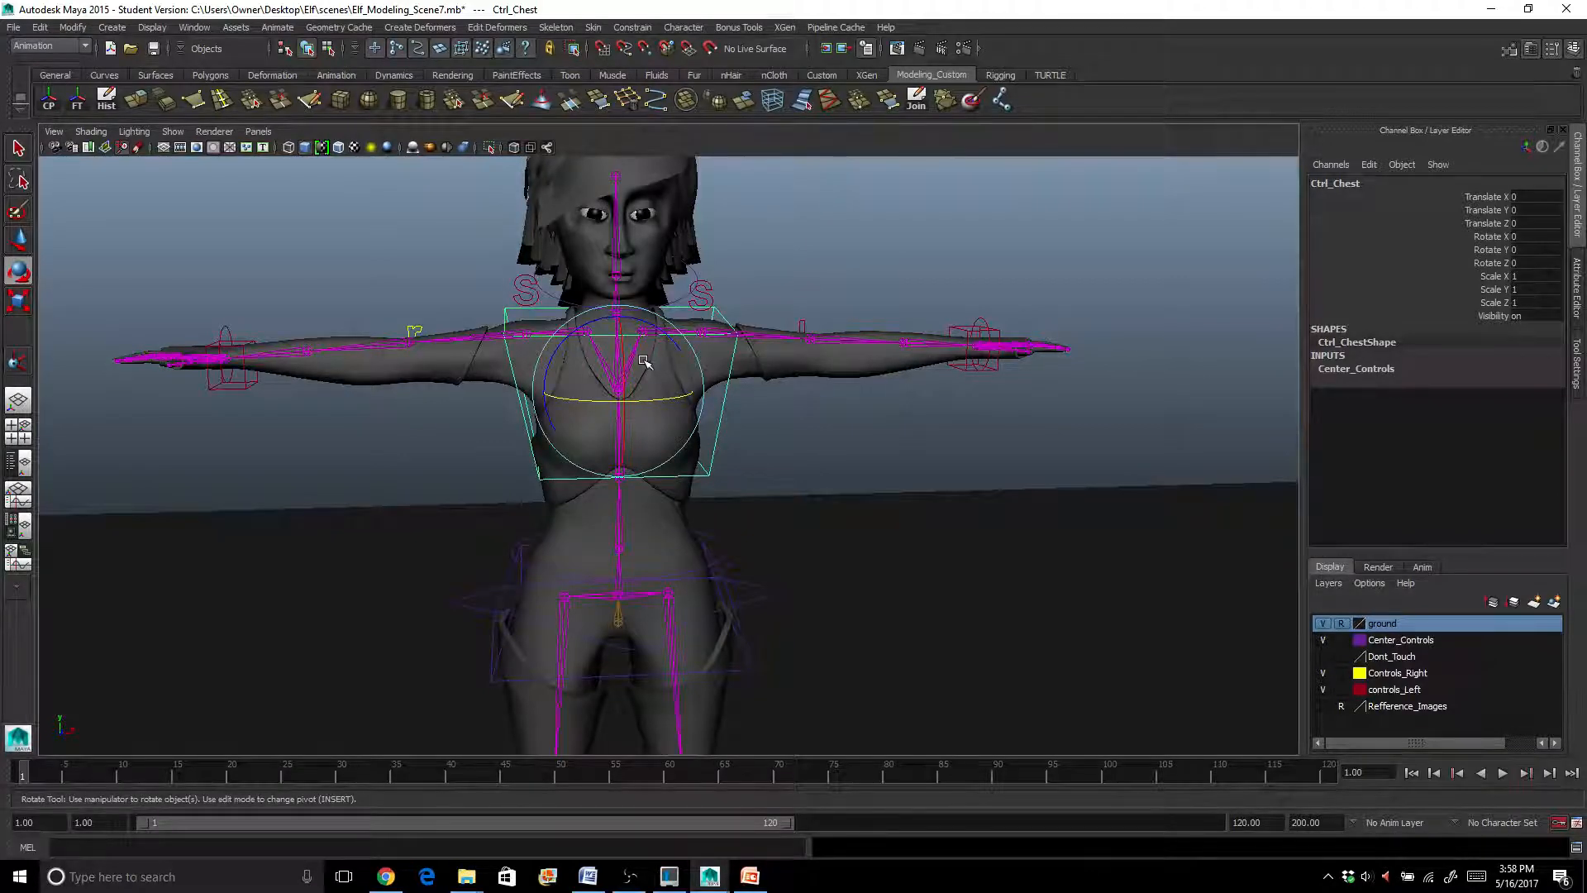
Examine the elf's torso, hips and upper legs around the tops of the leg clothing from several angles
scroll(645, 362, up, 4)
scroll(645, 468, up, 2)
alt+middle_drag(645, 468, 709, 405)
alt+drag(709, 404, 769, 390)
scroll(758, 467, down, 5)
alt+middle_drag(782, 538, 780, 408)
scroll(786, 414, up, 5)
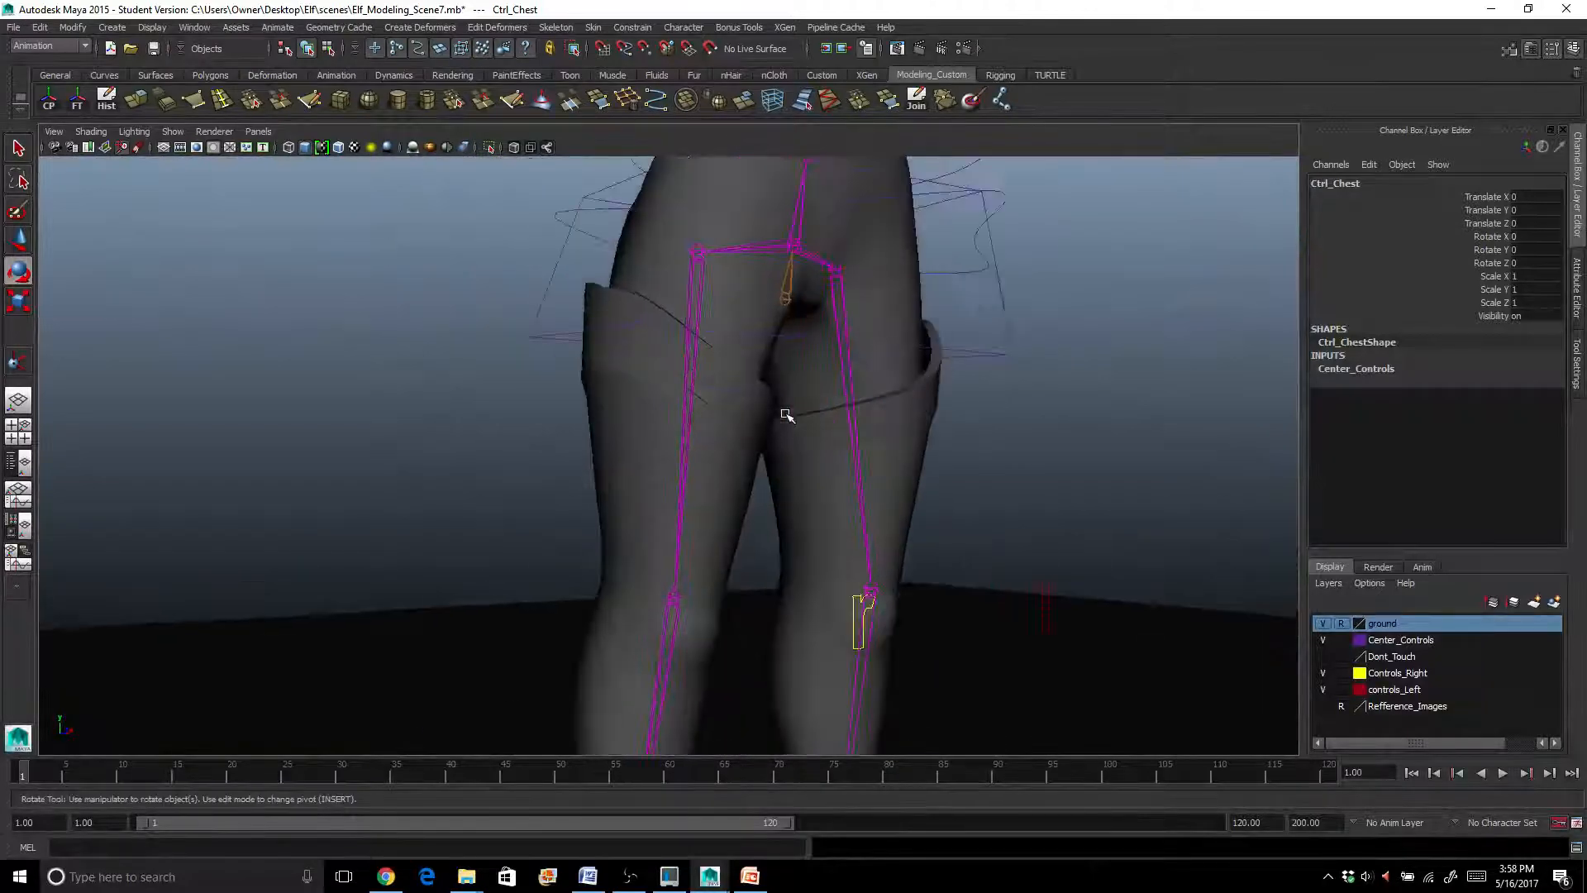
scroll(785, 414, down, 2)
alt+drag(833, 477, 764, 452)
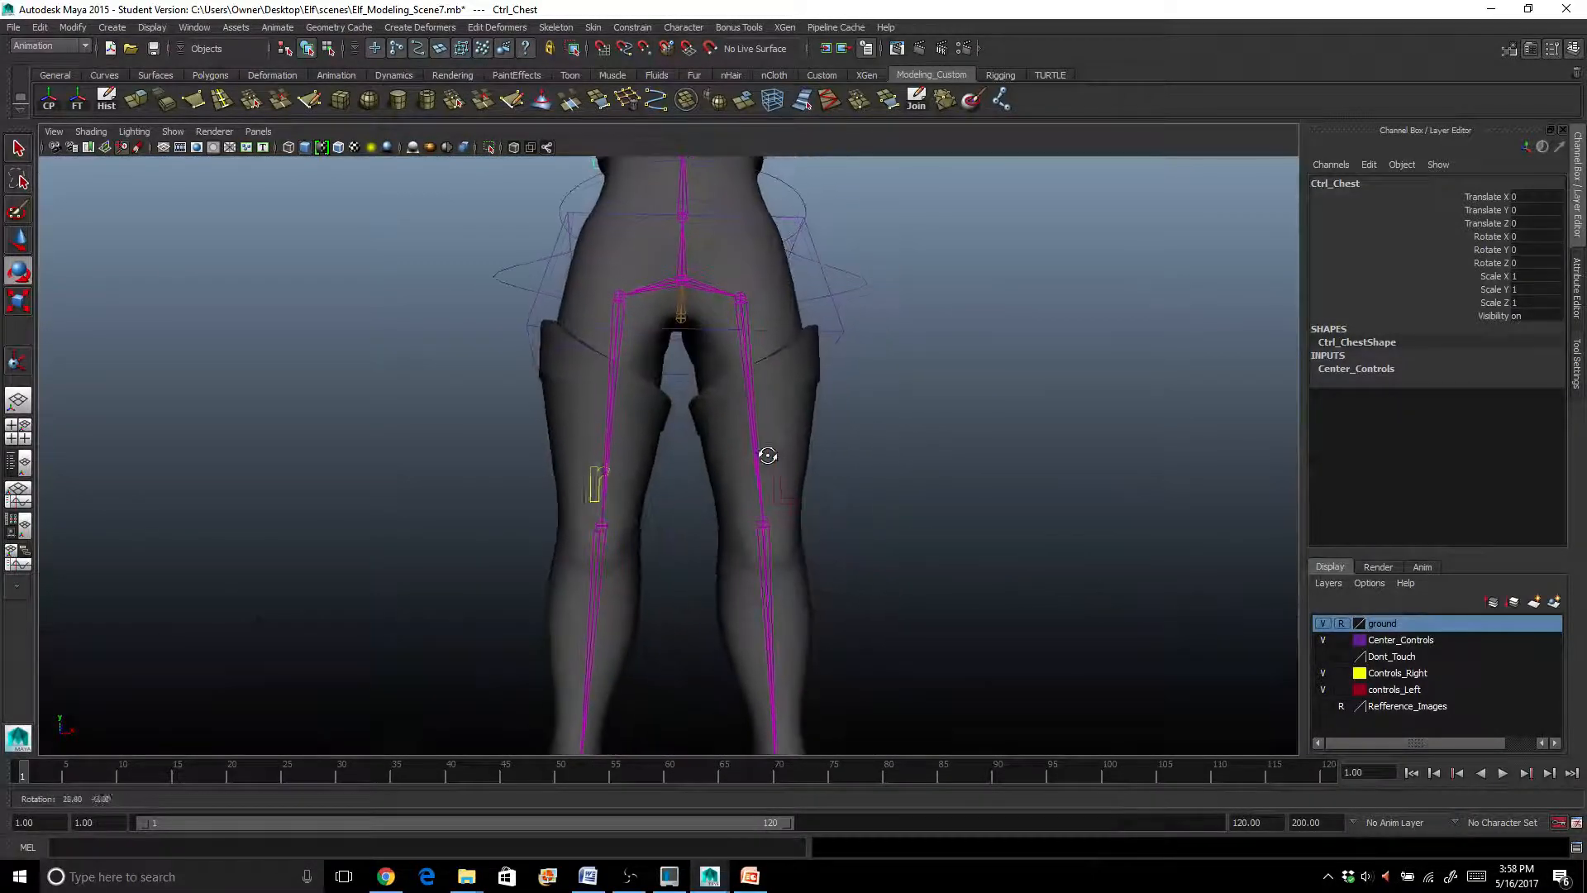
Select the mesh_Clothes leg pieces and open the Smooth Bind options
click(777, 408)
scroll(777, 408, up, 3)
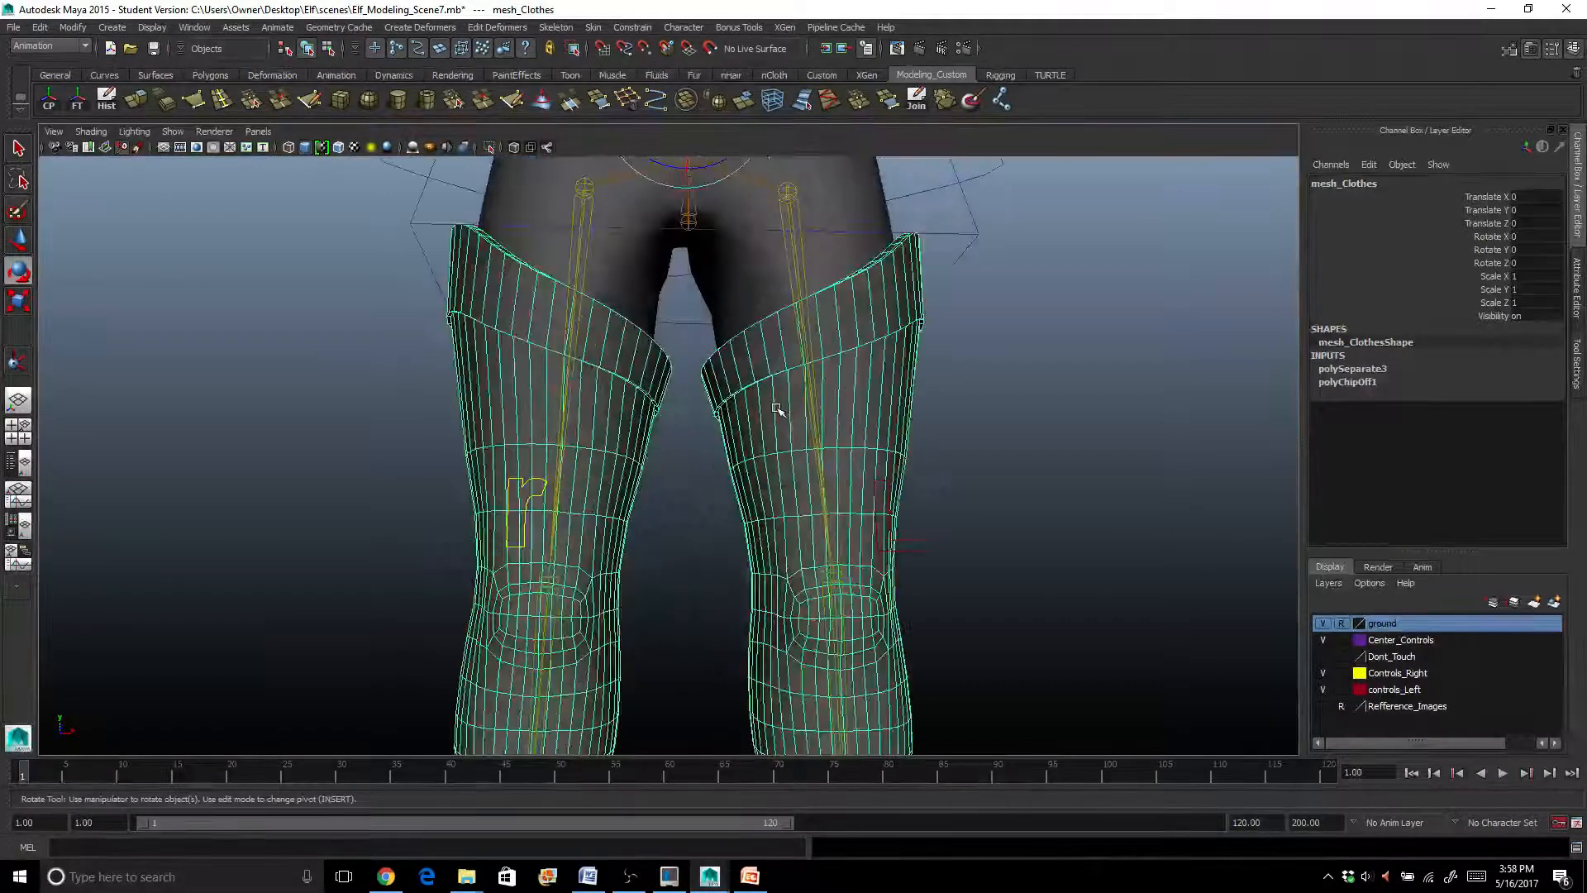
scroll(757, 370, down, 1)
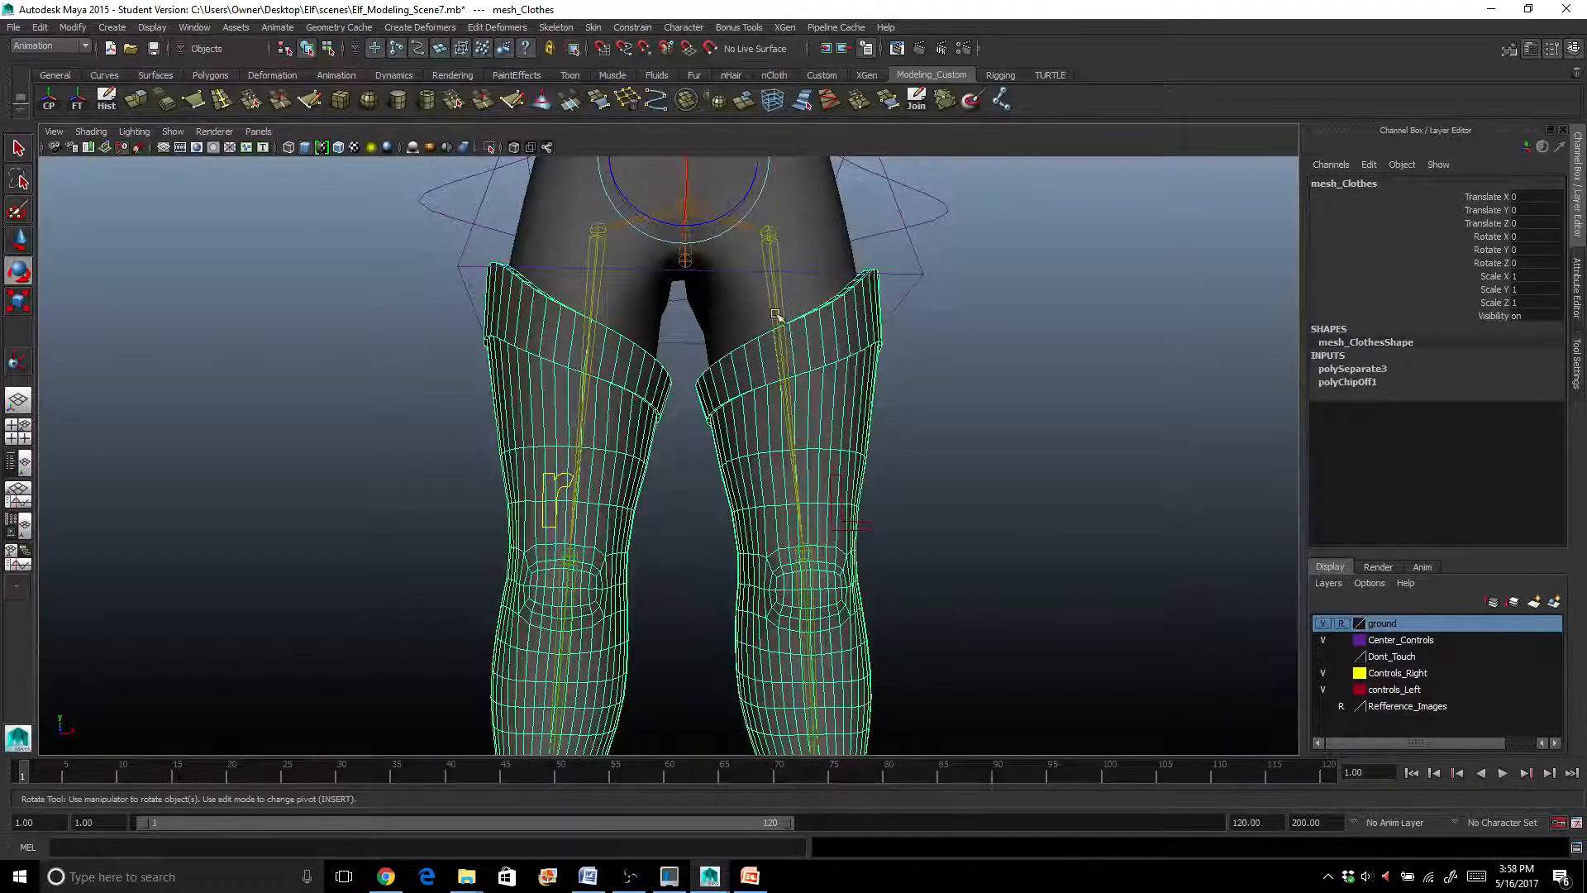
scroll(567, 305, down, 2)
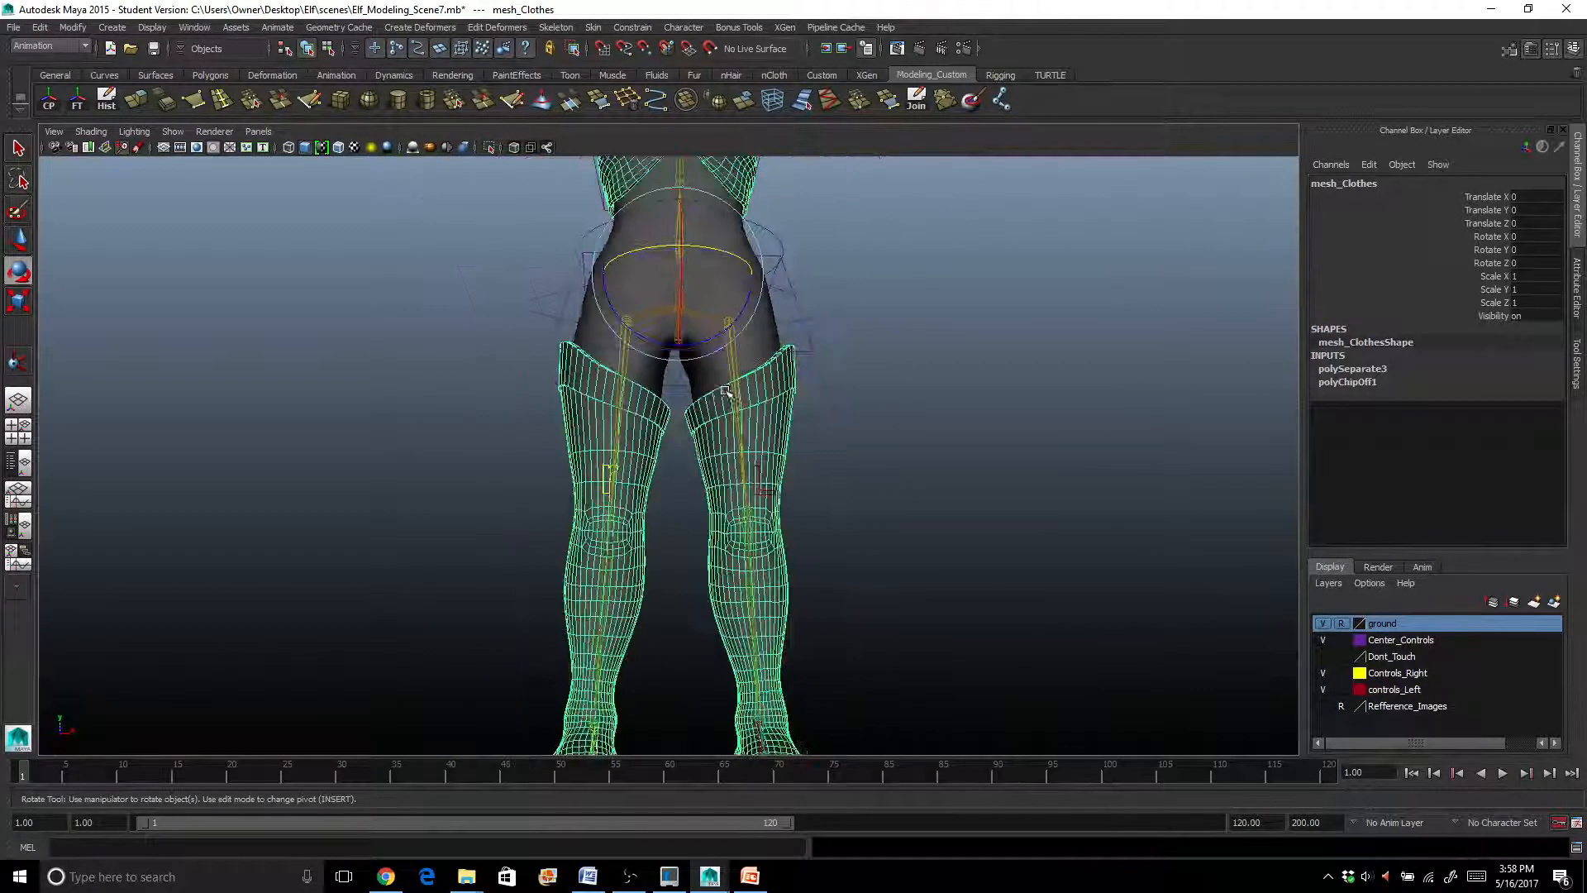
click(593, 27)
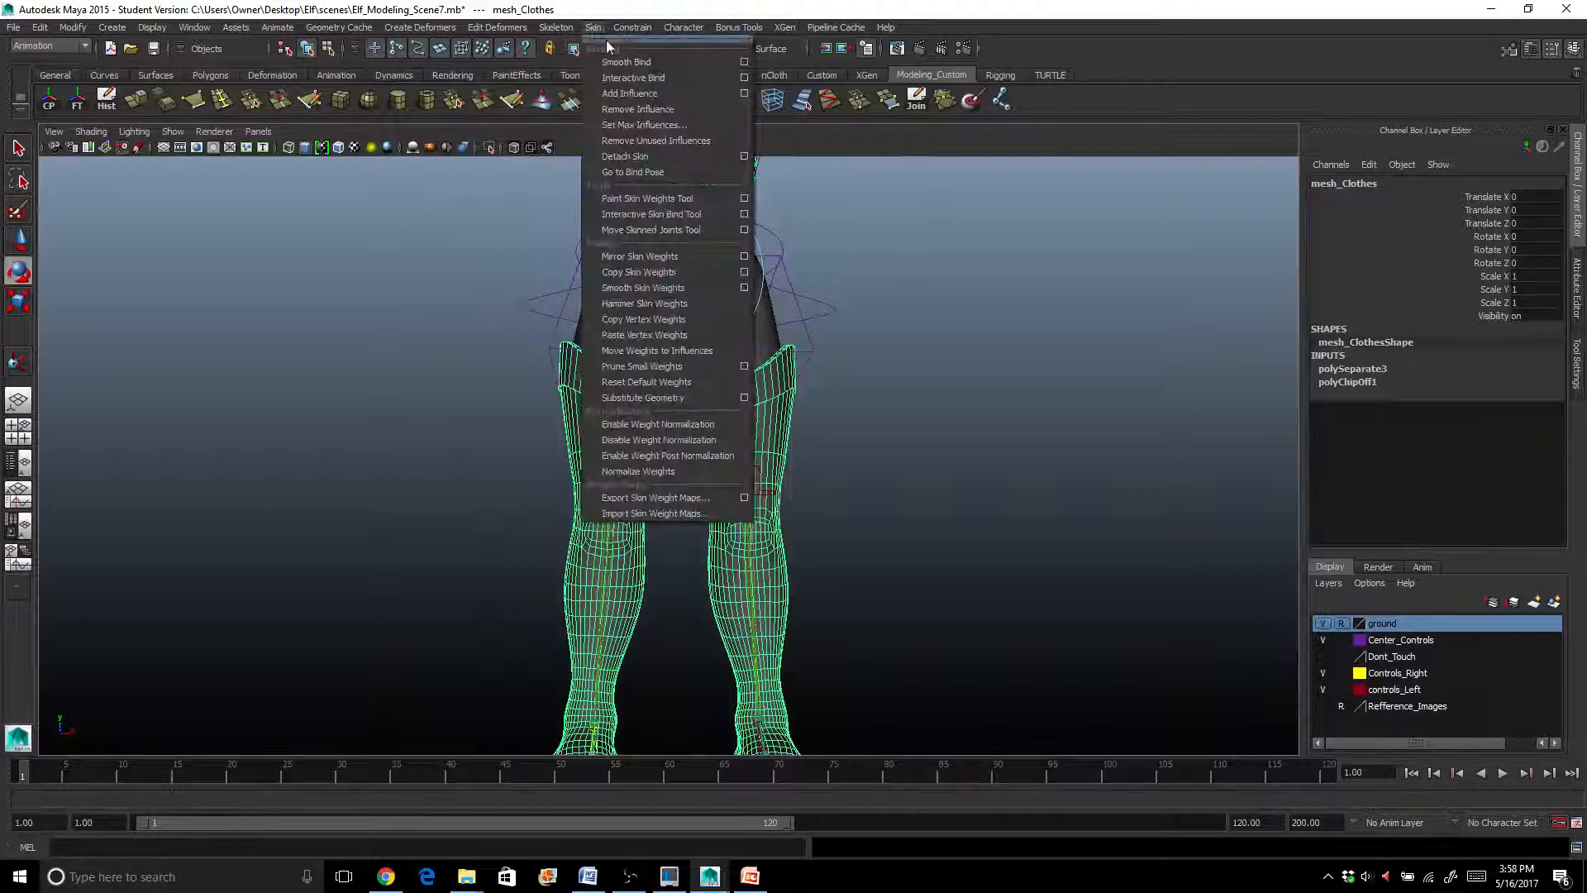
click(747, 64)
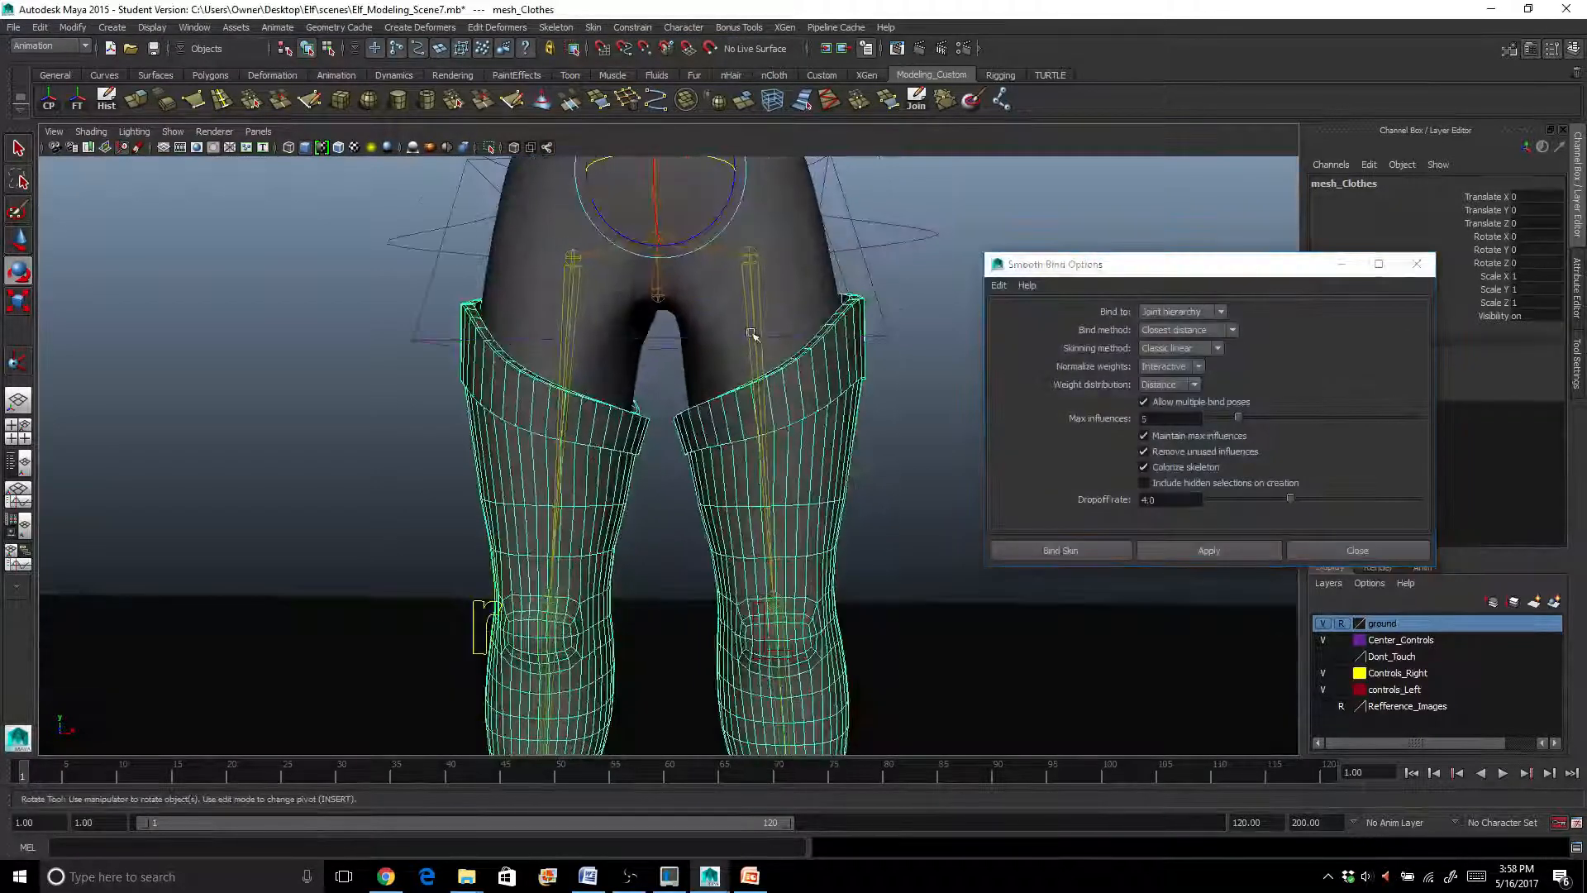
Select the left and right hip joints, set the bind target to Selected joints, and add the mesh_Clothes pieces to the selection
click(755, 291)
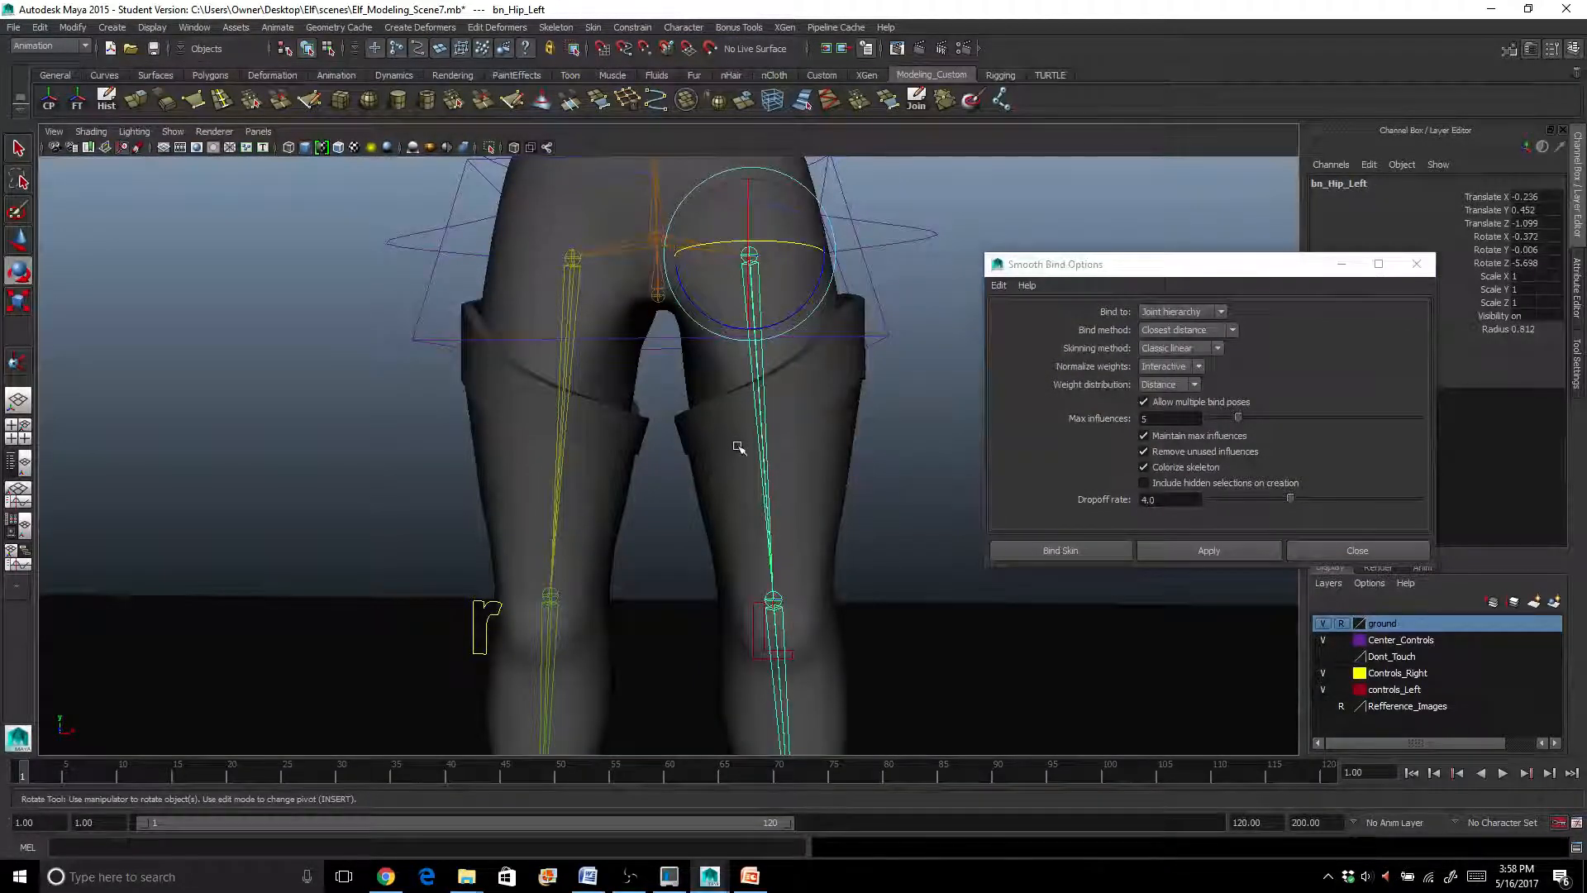
click(571, 307)
scroll(659, 374, down, 4)
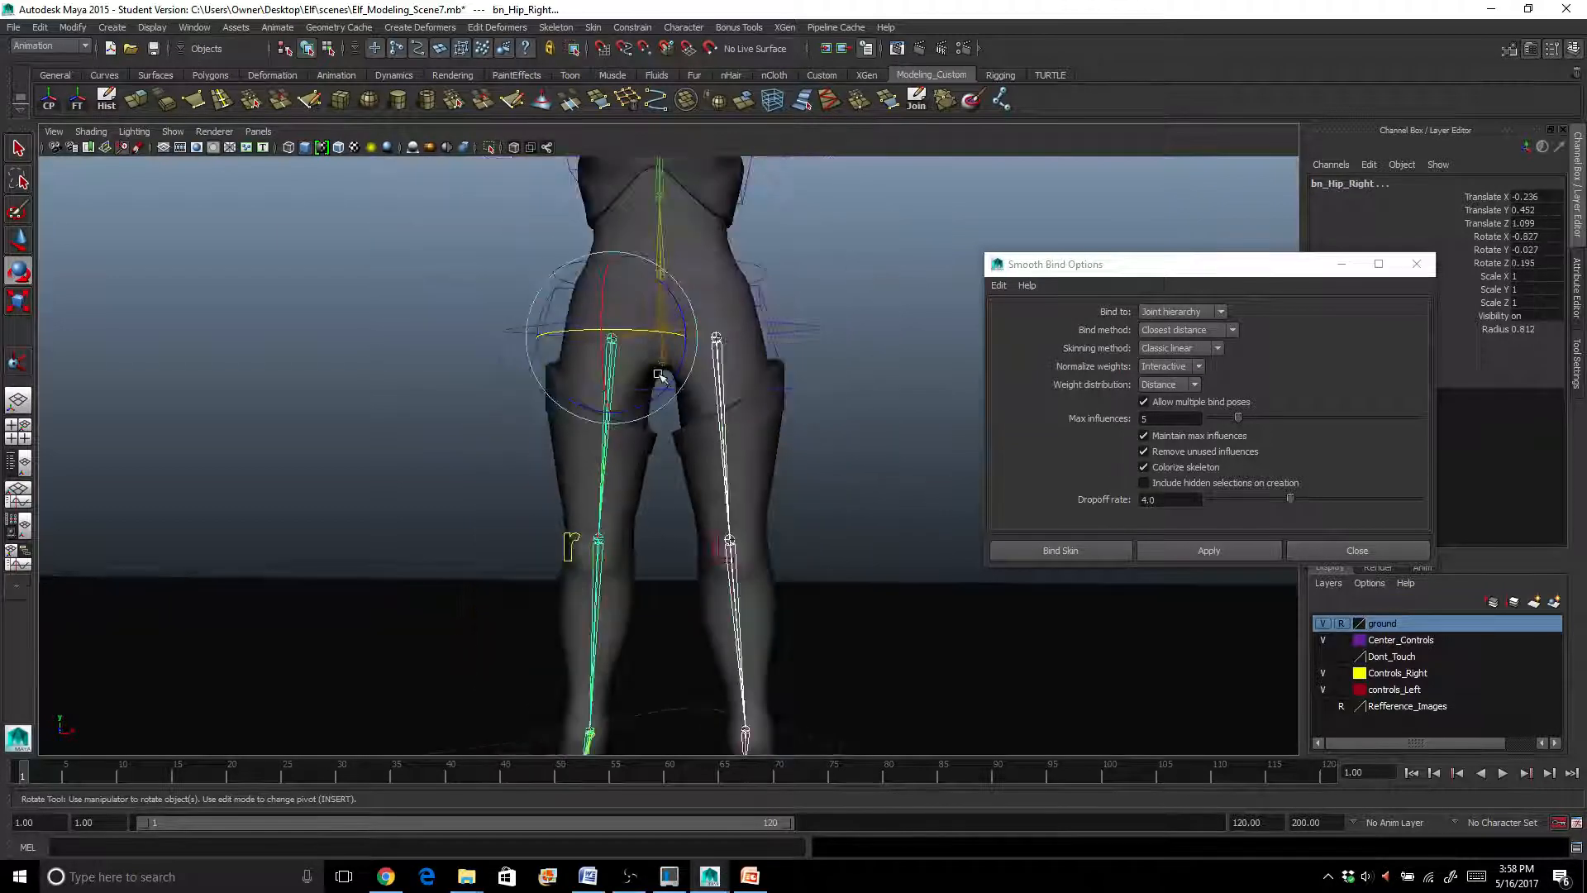
click(1178, 312)
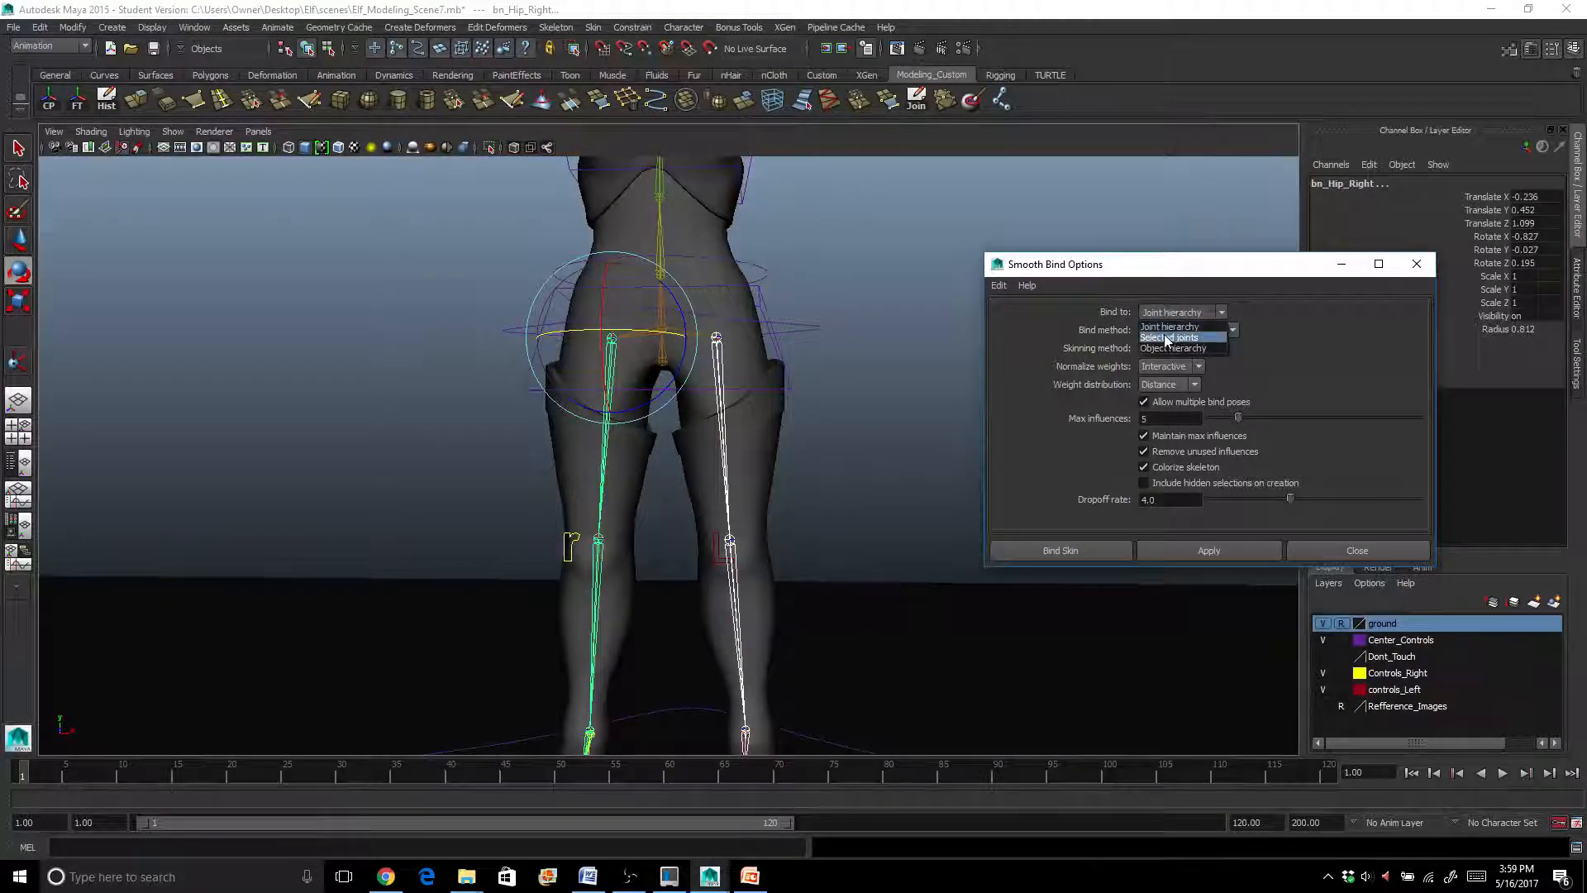
click(1164, 332)
shift+click(754, 463)
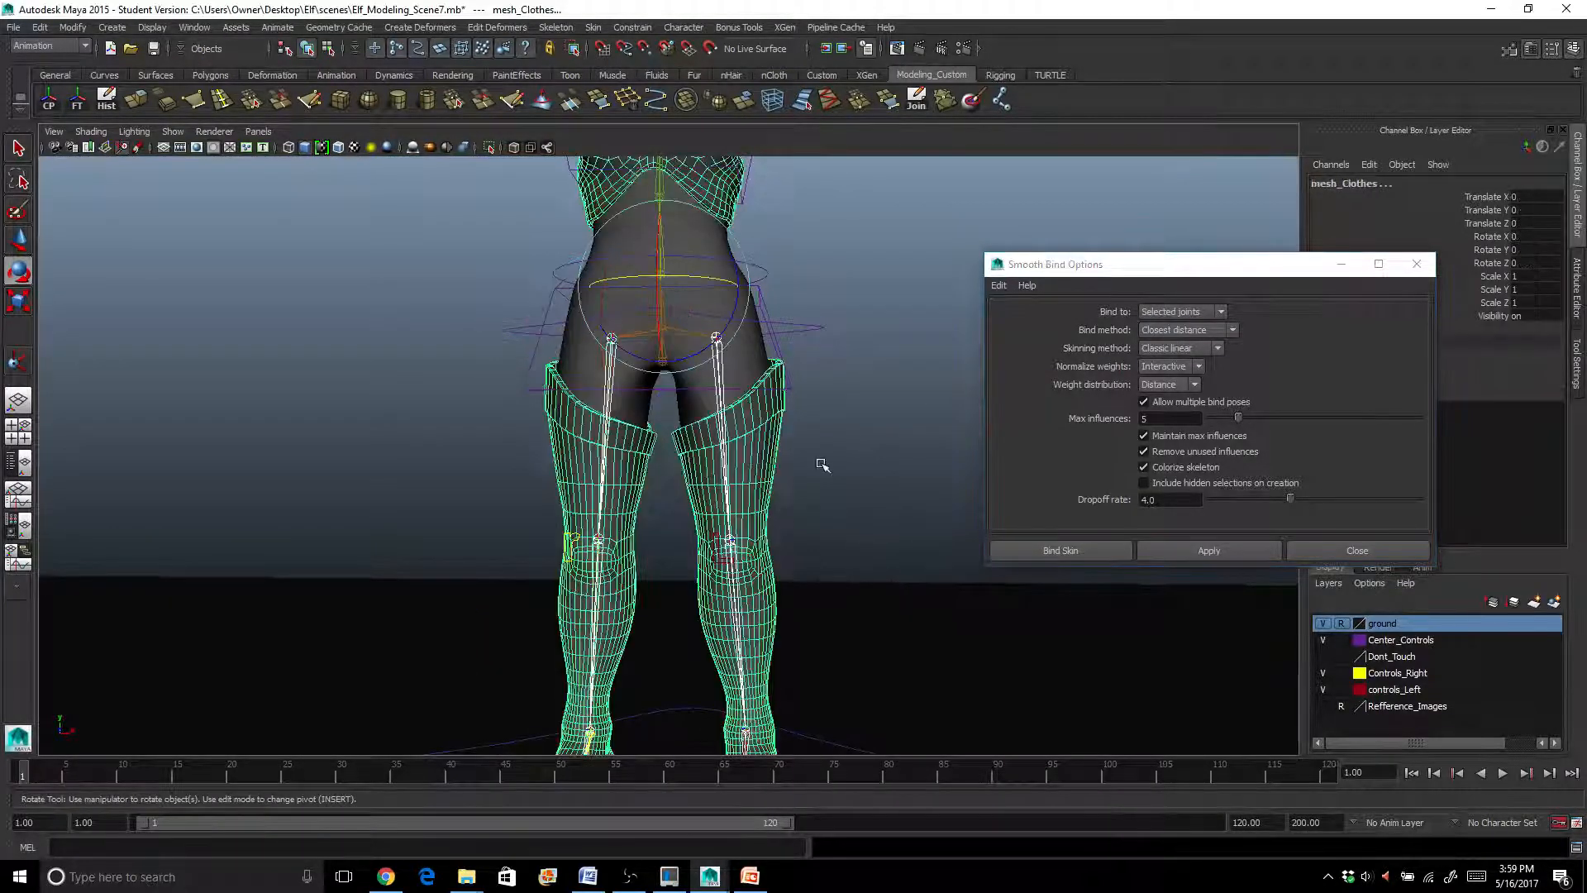
Add the bn_spine_2 joint to the selection and apply the smooth bind to the clothes
alt+middle_drag(670, 314, 668, 371)
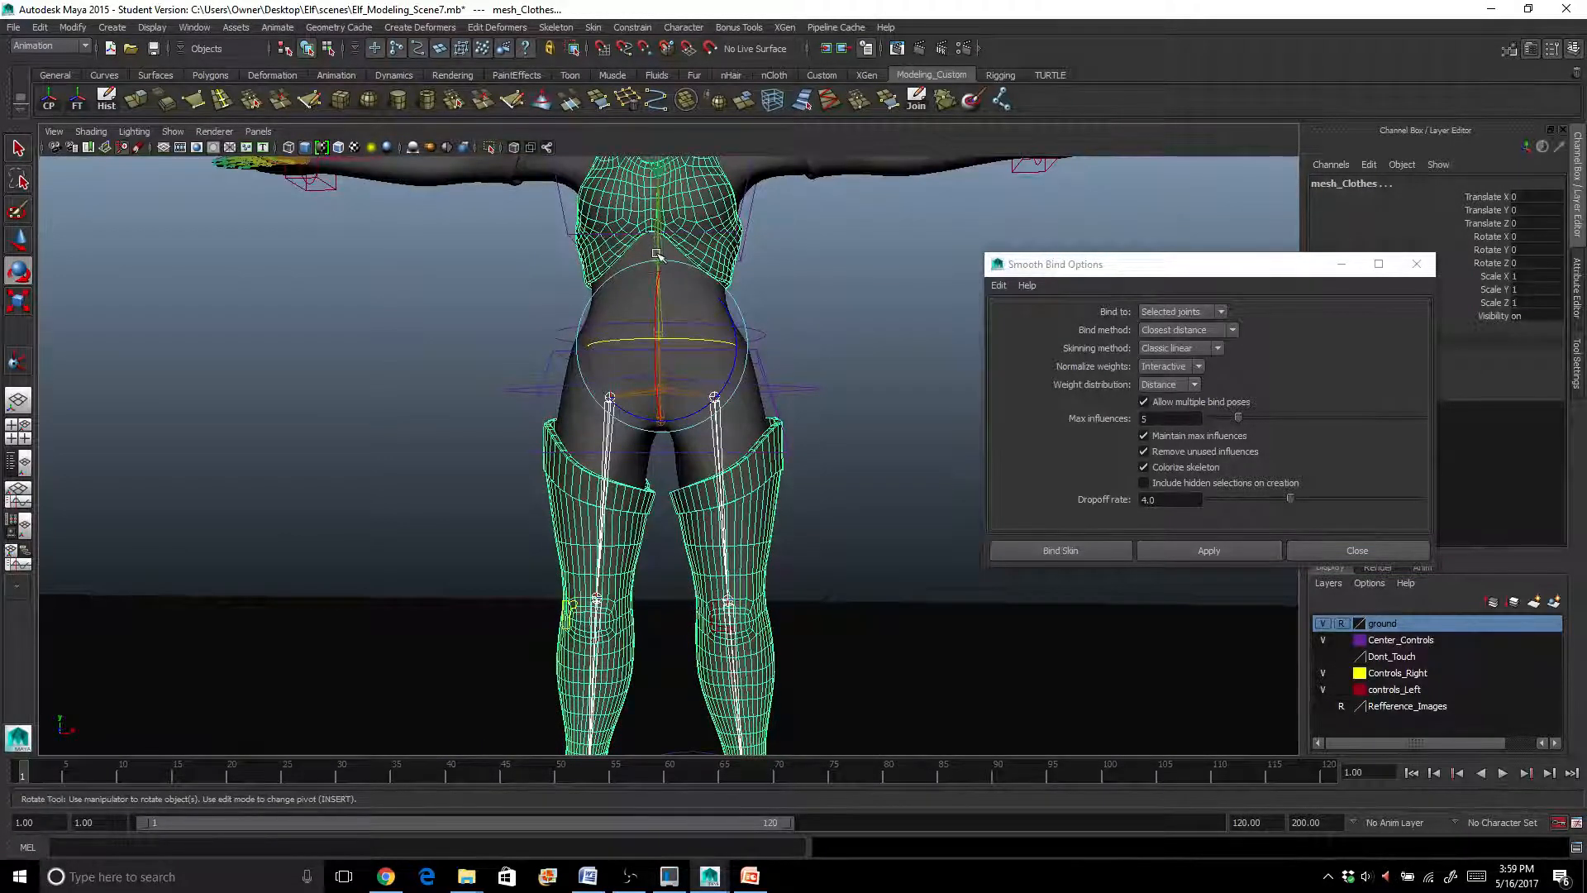
alt+drag(650, 280, 589, 278)
key(q)
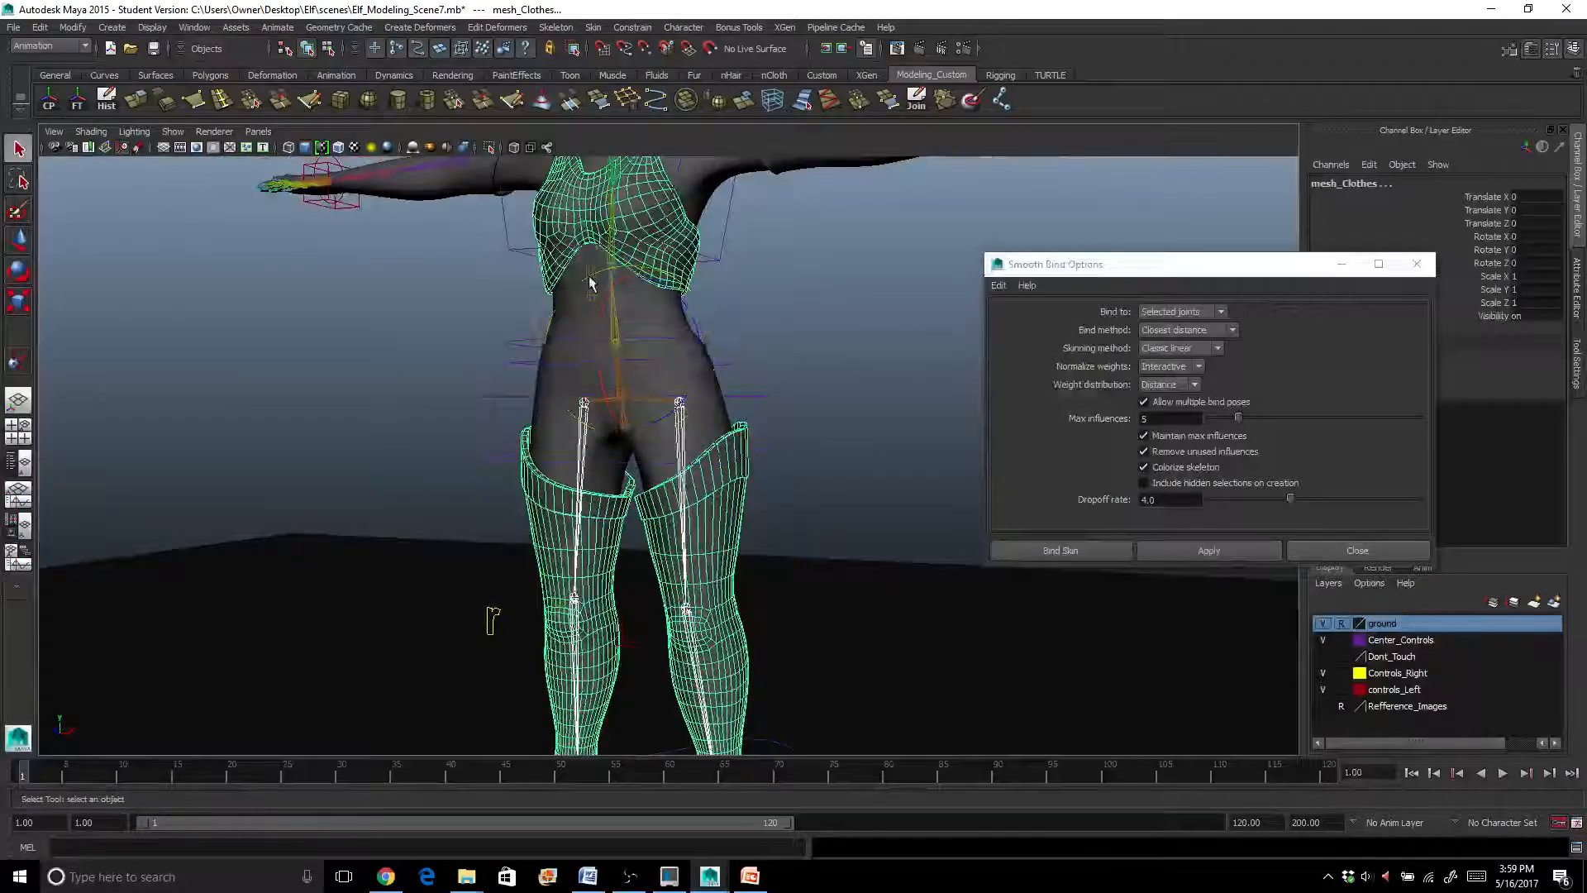
scroll(590, 281, up, 3)
alt+middle_drag(589, 284, 614, 339)
click(576, 313)
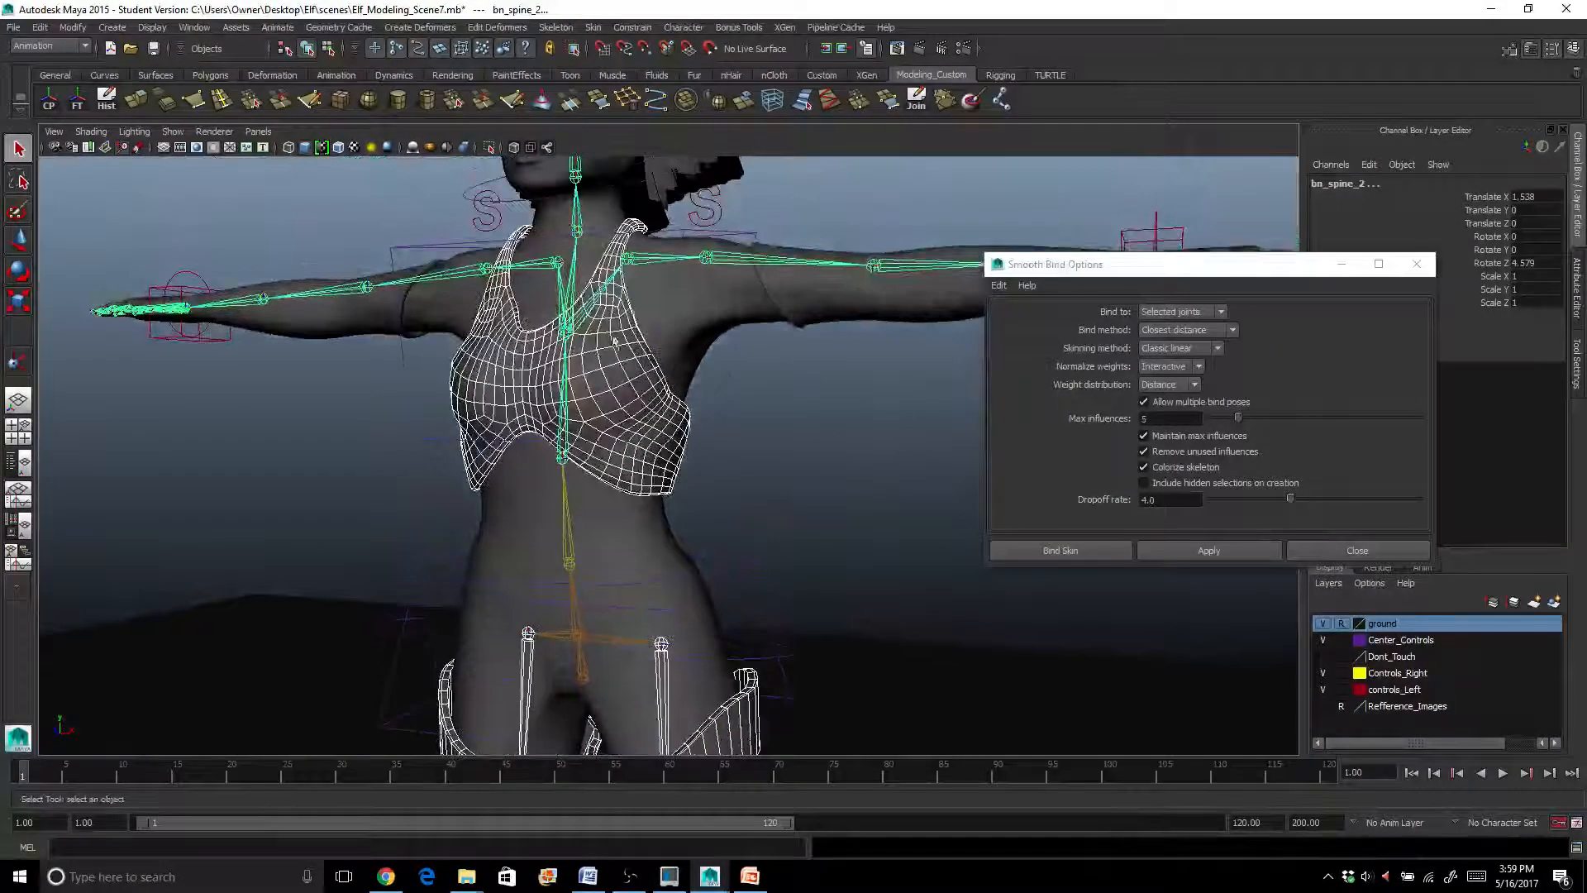
alt+drag(678, 277, 713, 288)
scroll(683, 404, down, 3)
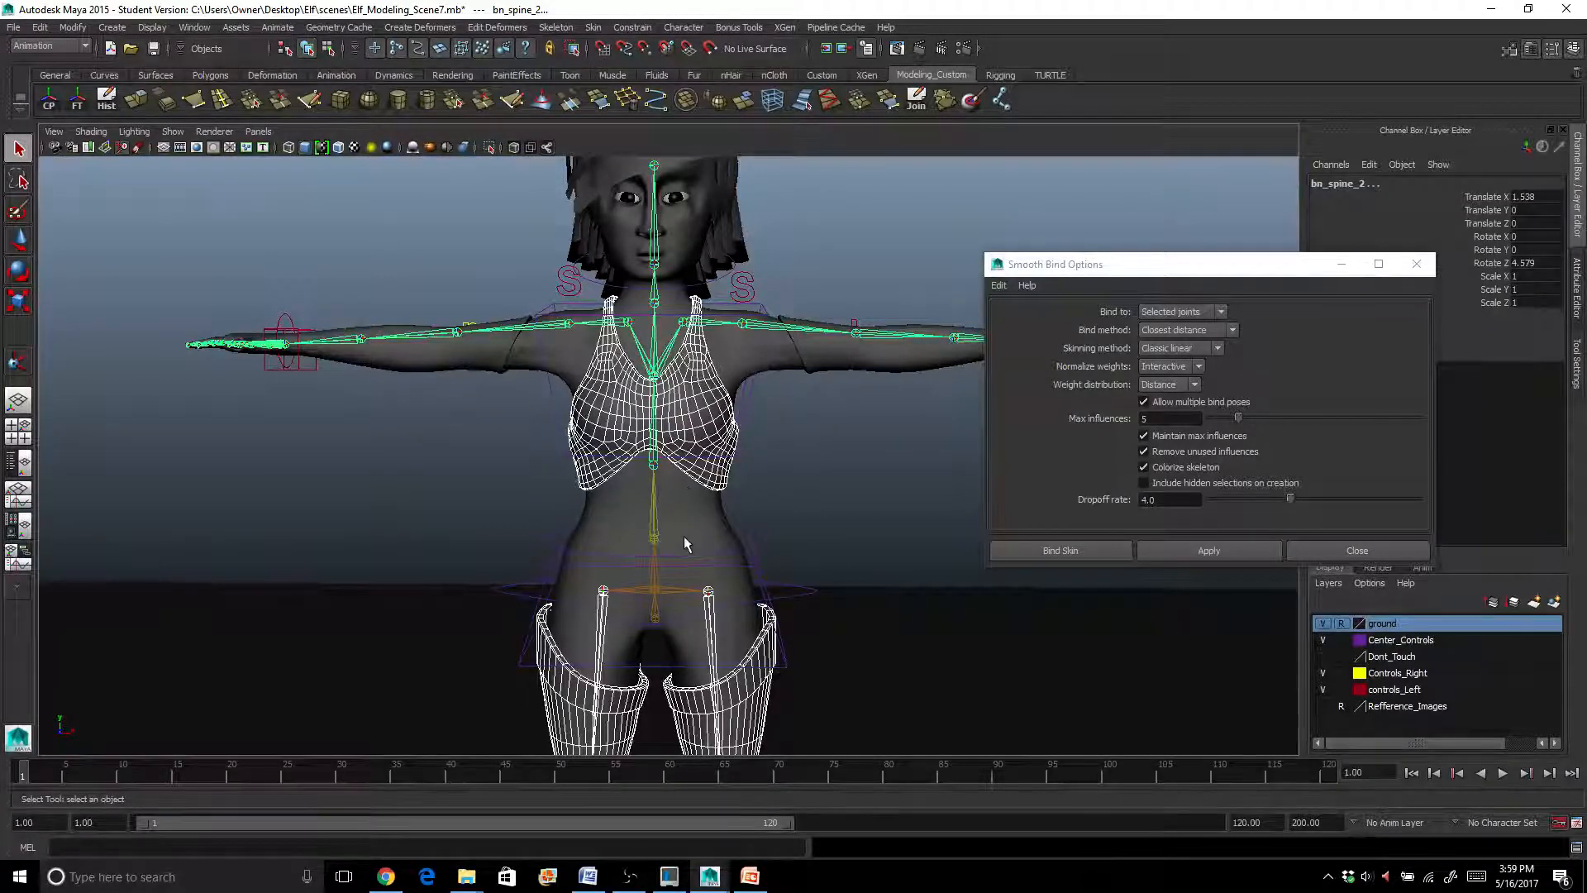
click(1149, 550)
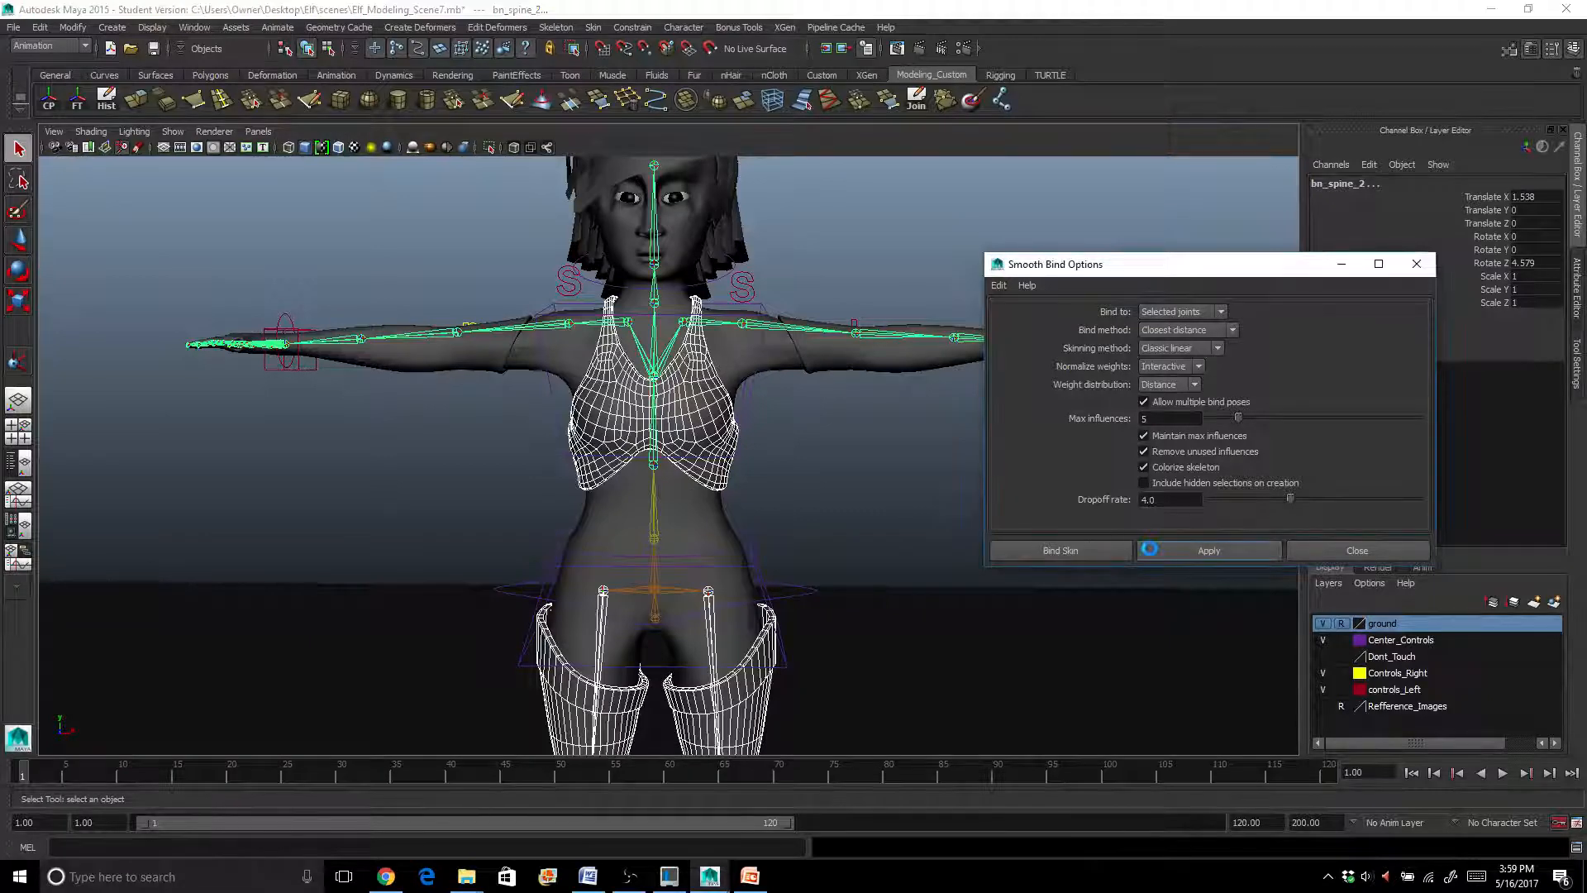
Test the leg clothing's deformation by raising the ctrl_Foot_Left control, and undo the move
alt+middle_drag(744, 686, 744, 468)
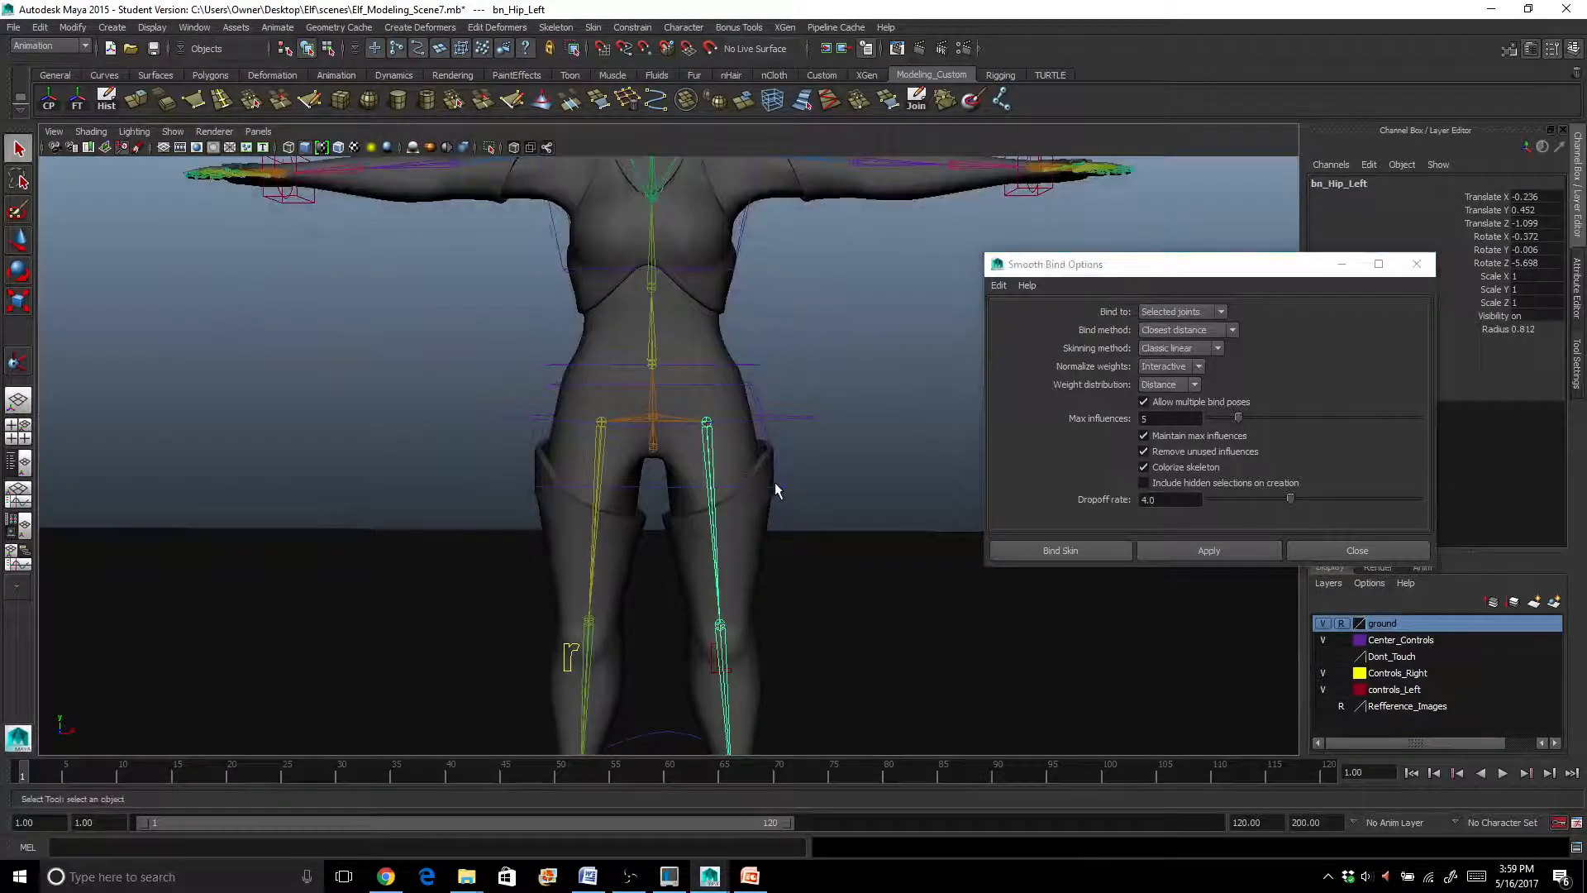
click(776, 483)
scroll(700, 575, down, 6)
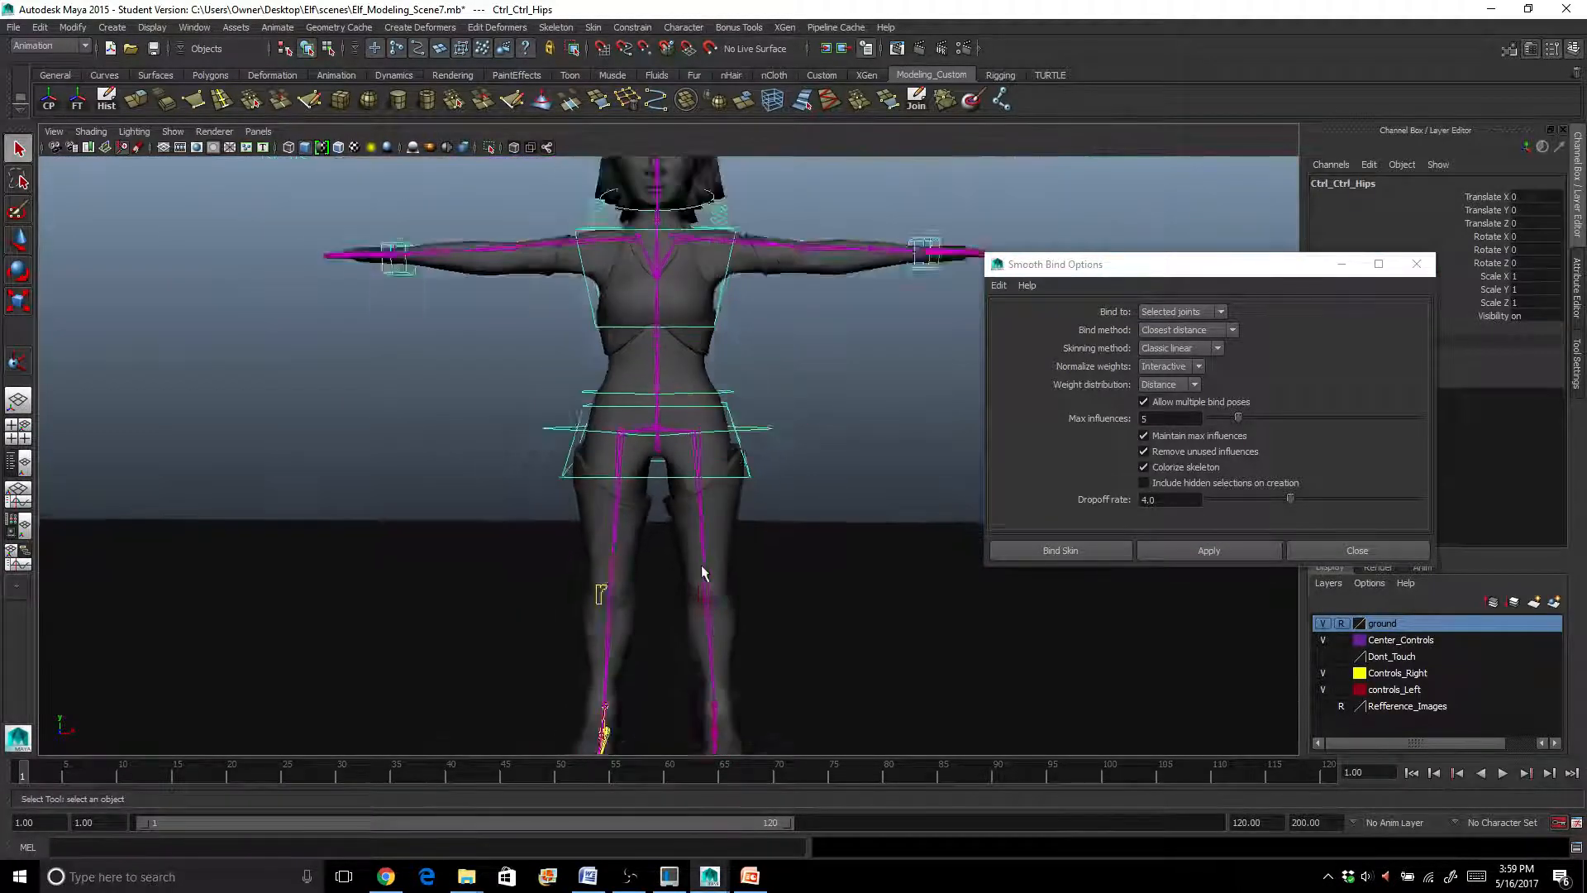
click(741, 715)
key(w)
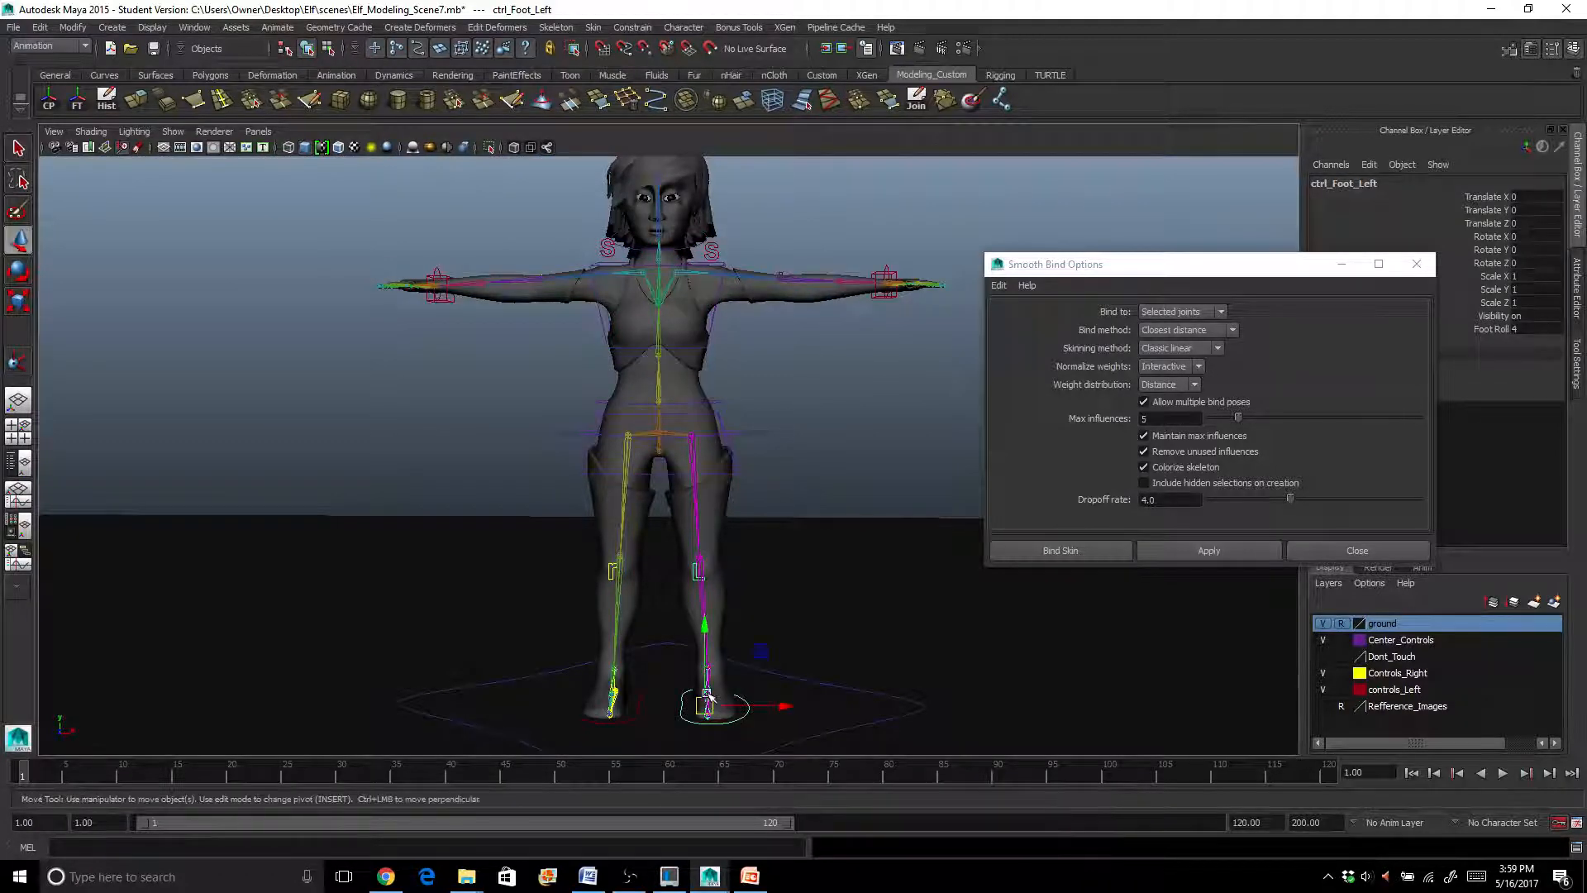
drag(709, 700, 720, 568)
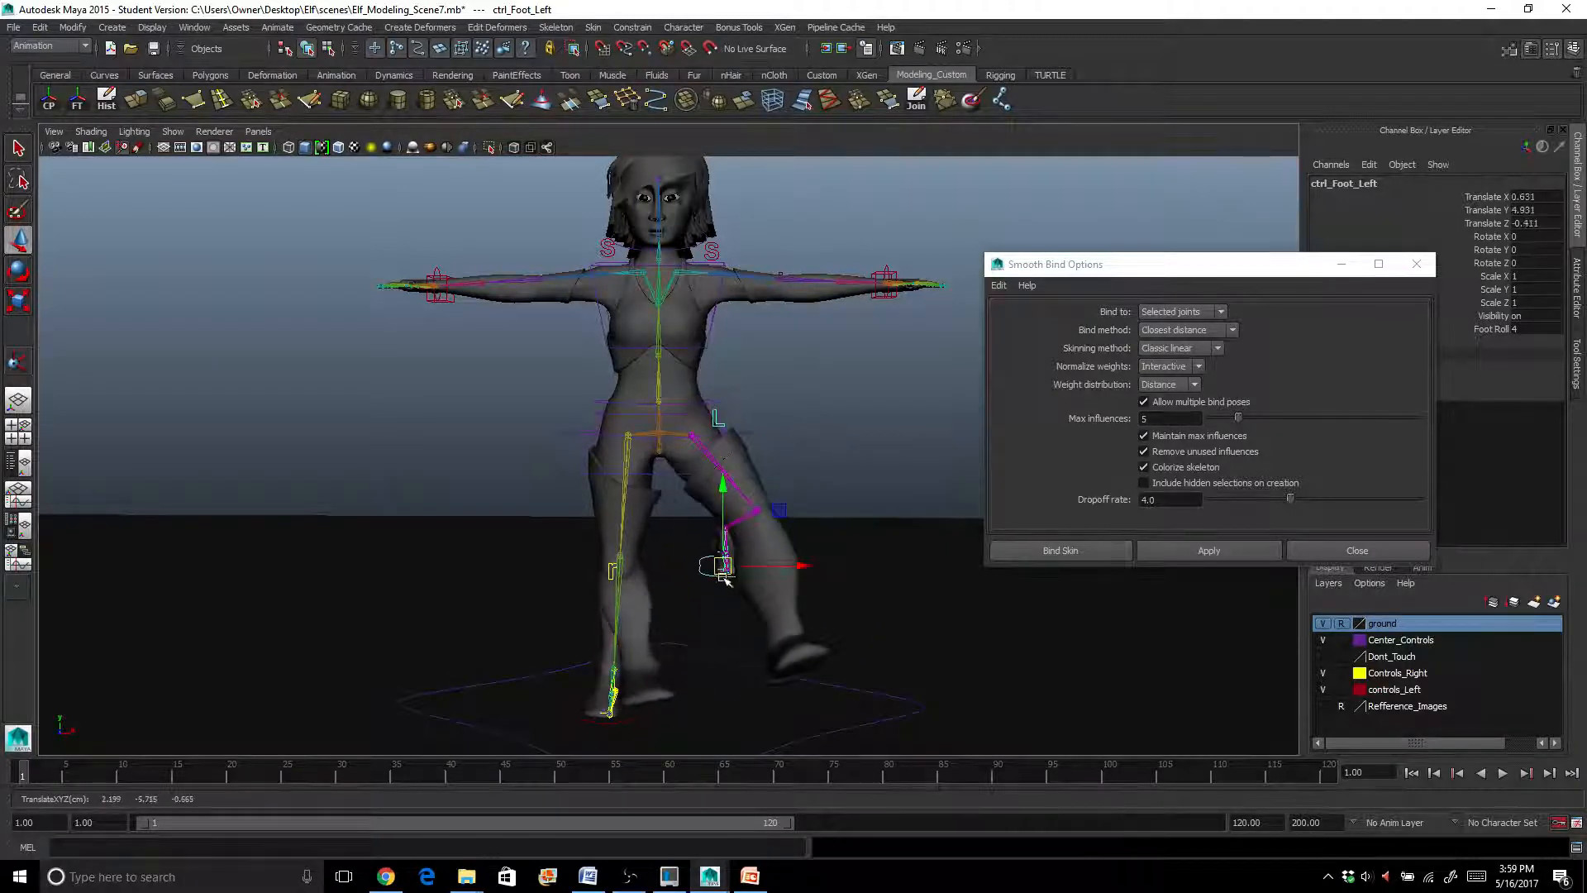
key(ctrl+z)
Test the left foot control again from a side angle, then undo the move and the clothes' smooth bind
scroll(694, 477, up, 5)
alt+middle_drag(706, 504, 598, 368)
alt+drag(598, 368, 737, 603)
drag(707, 734, 724, 537)
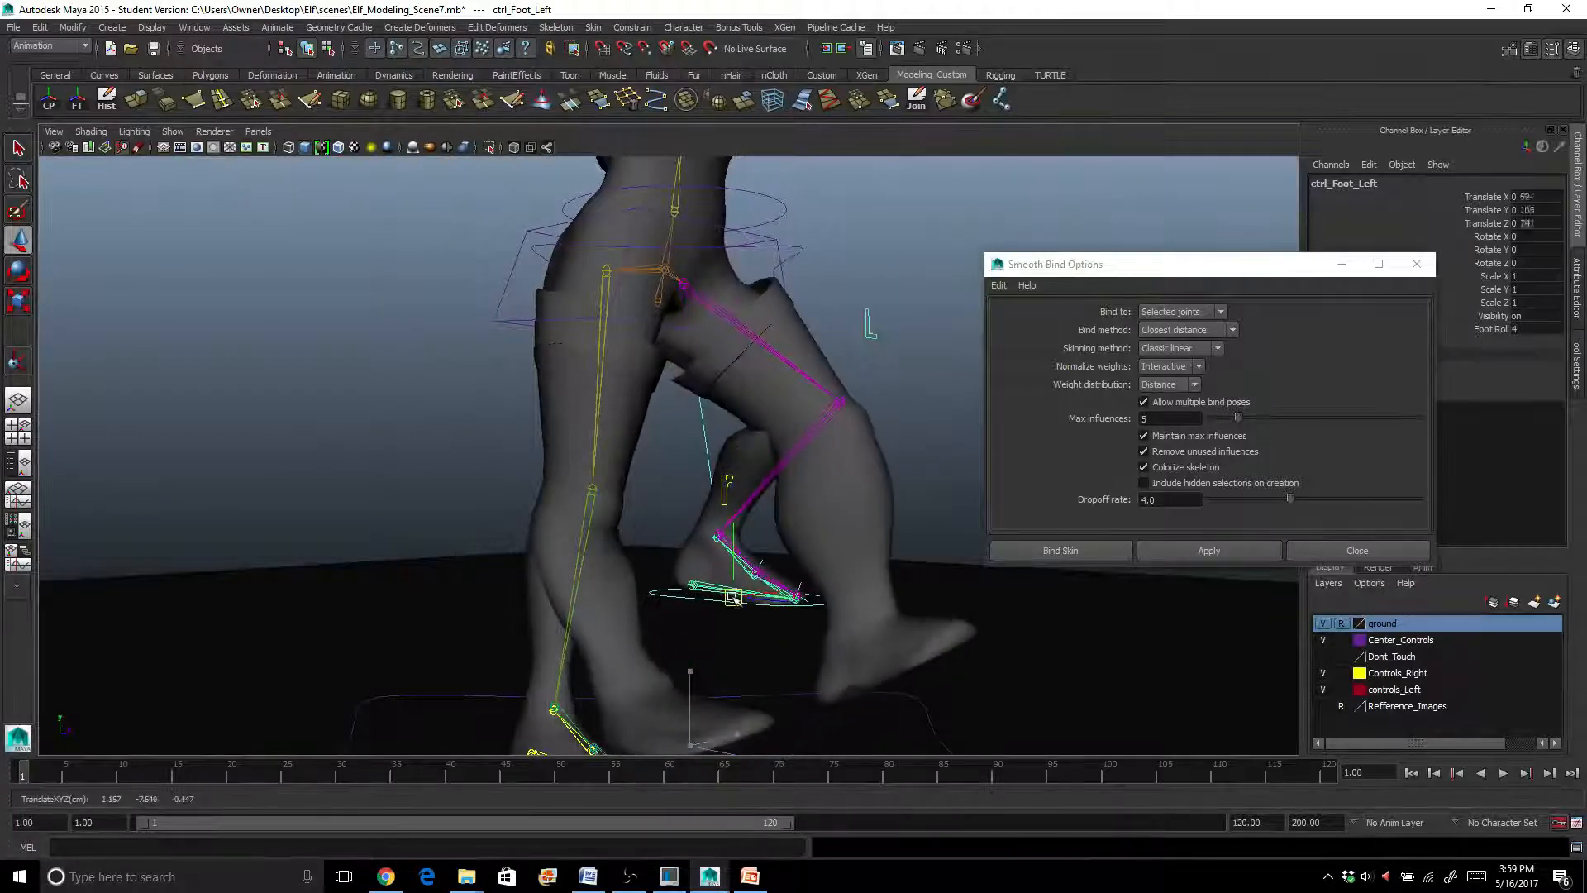
key(ctrl+z)
key(ctrl+z)
key(ctrl+z)
Select the left leg's bind joints one by one from the hip through the knee, ankle and foot to bn_toe_Left
click(725, 381)
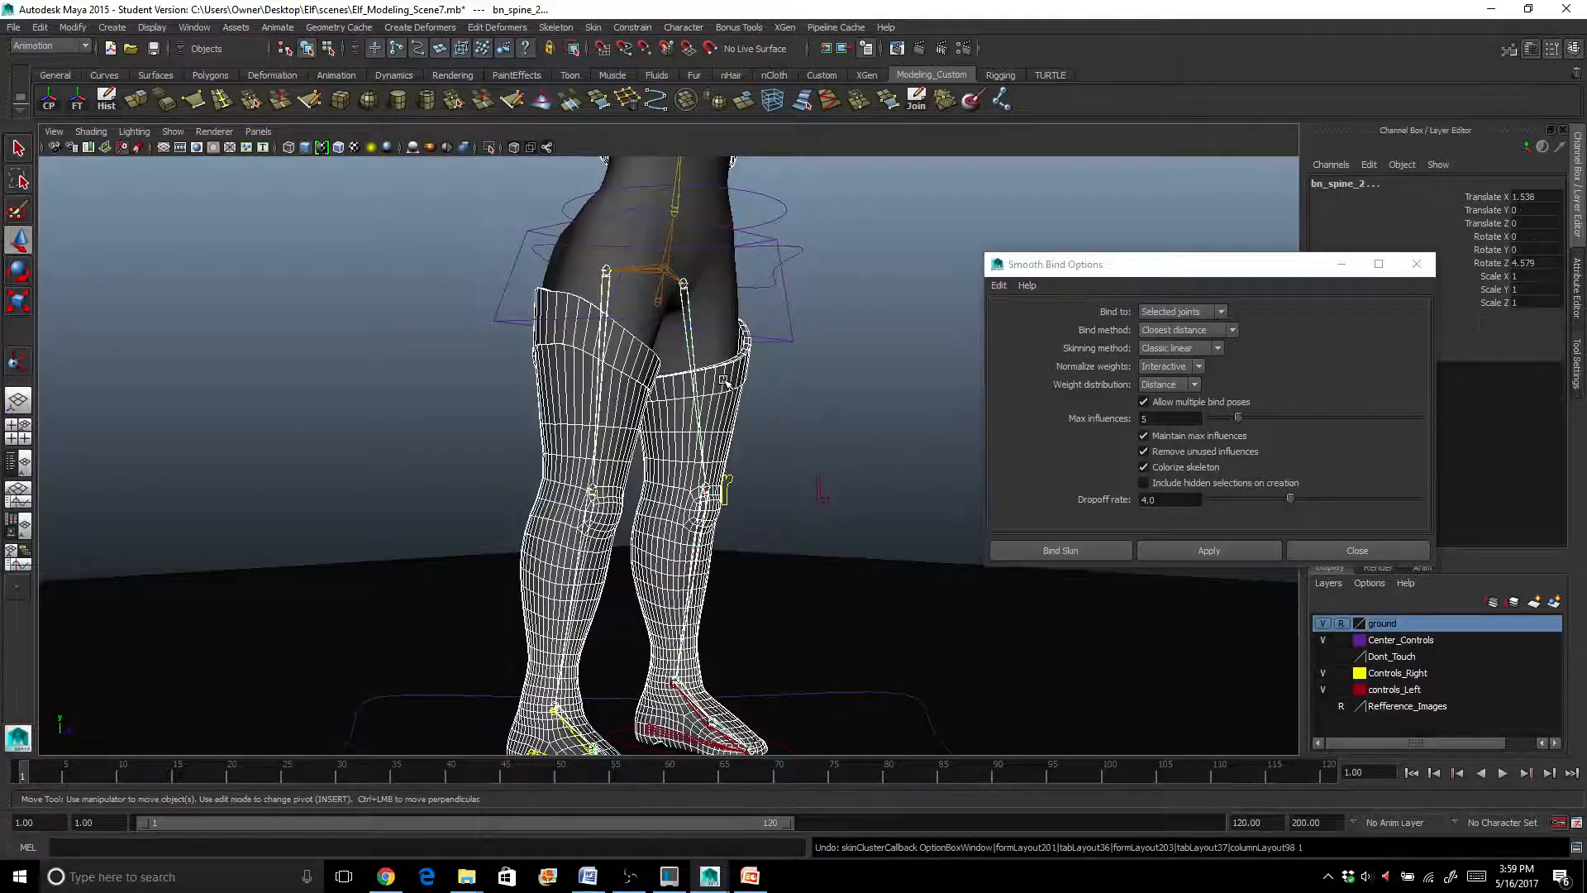
click(719, 297)
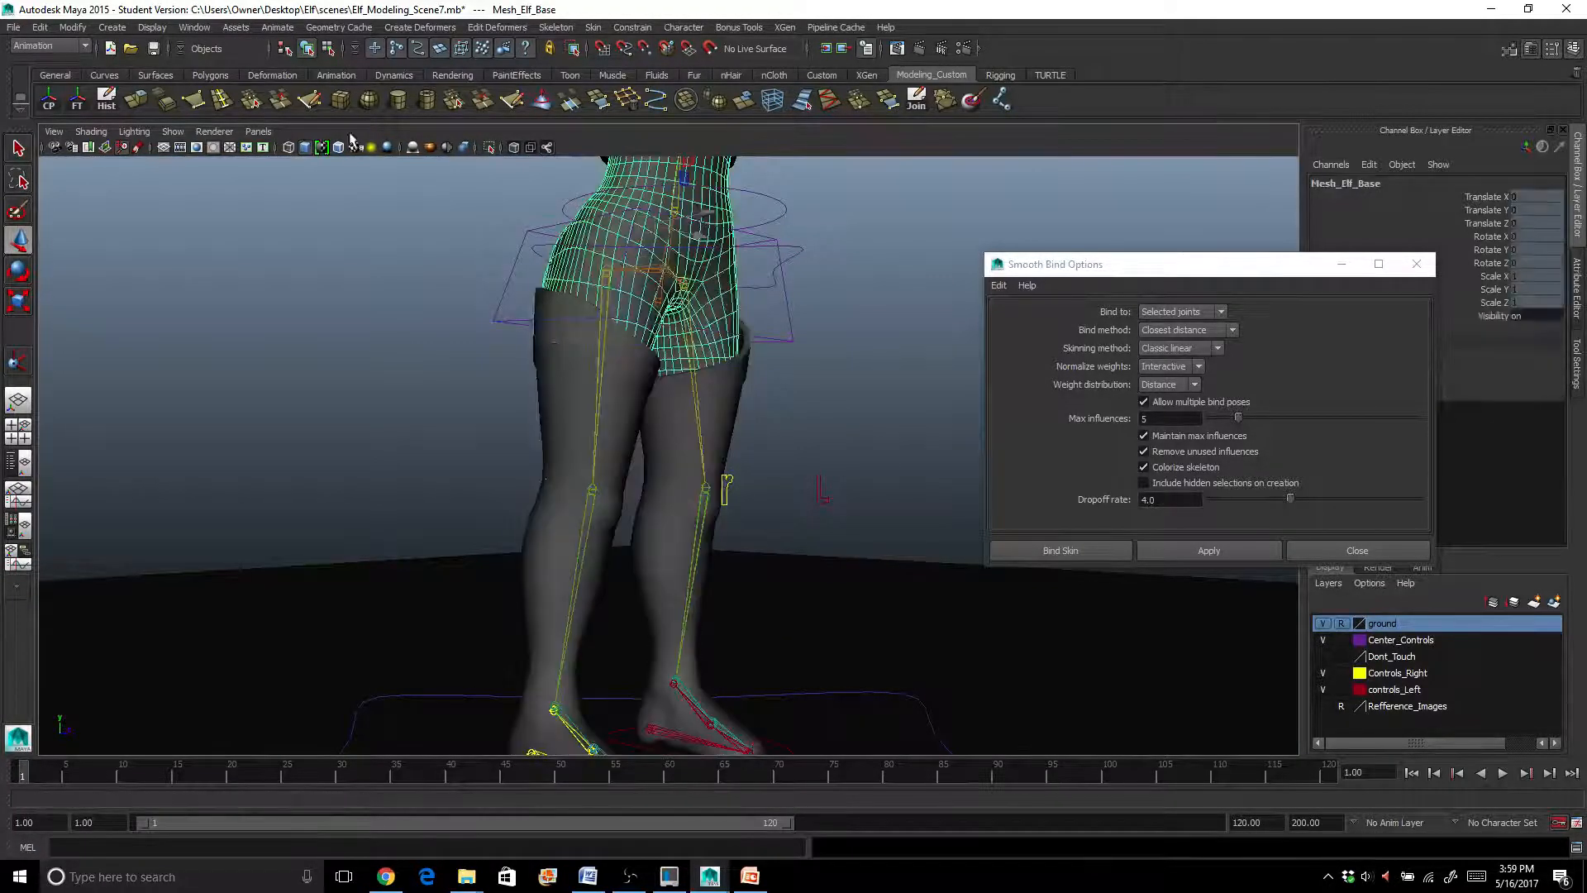
click(697, 407)
scroll(635, 423, up, 3)
click(648, 458)
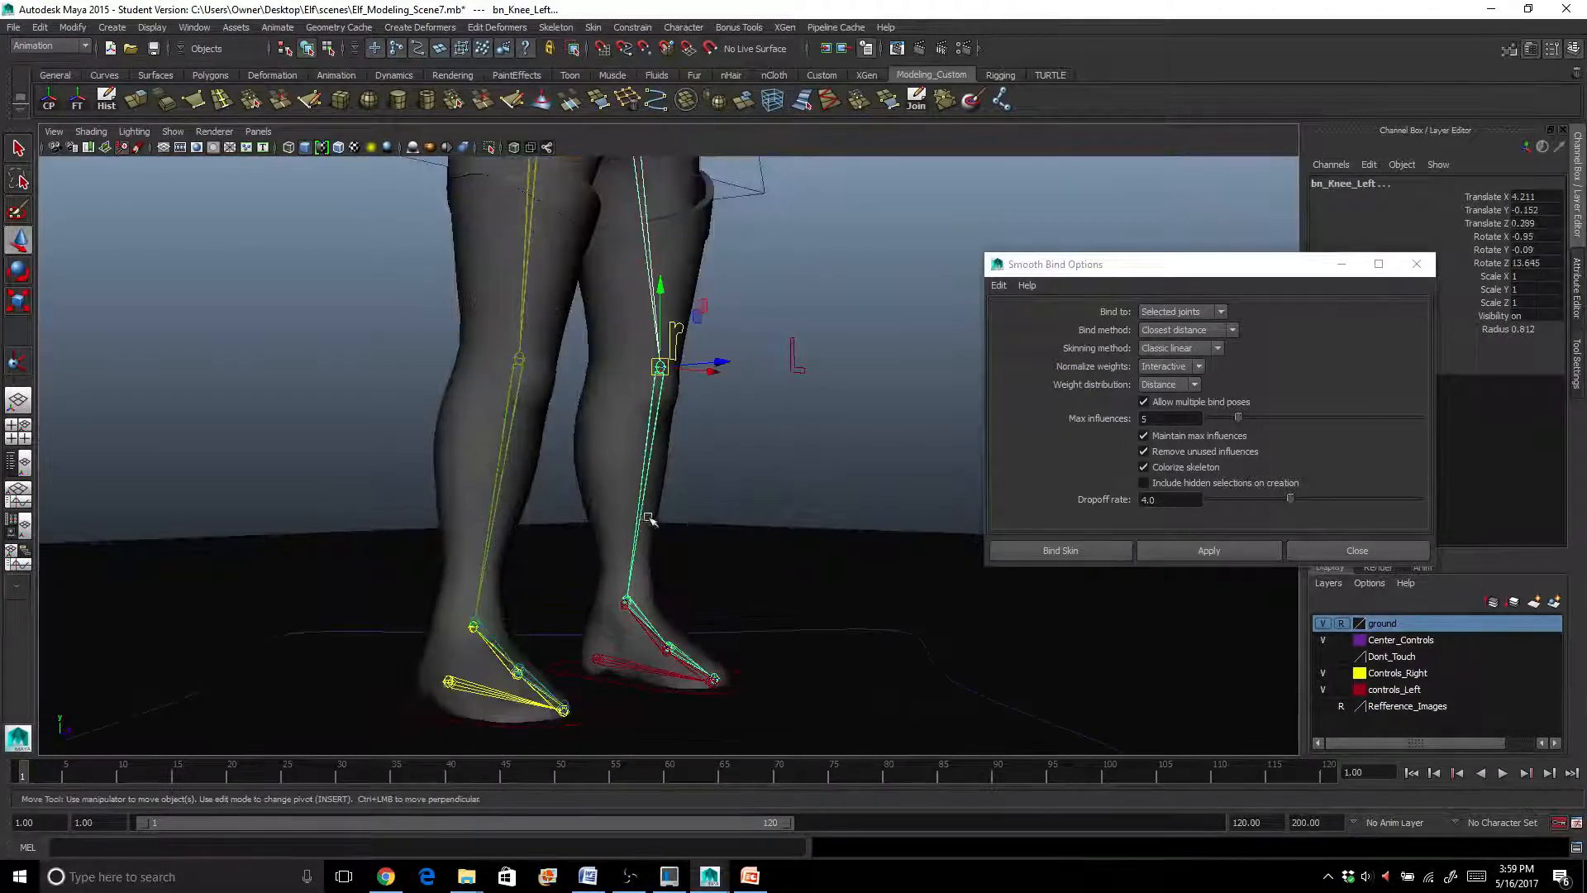
click(649, 622)
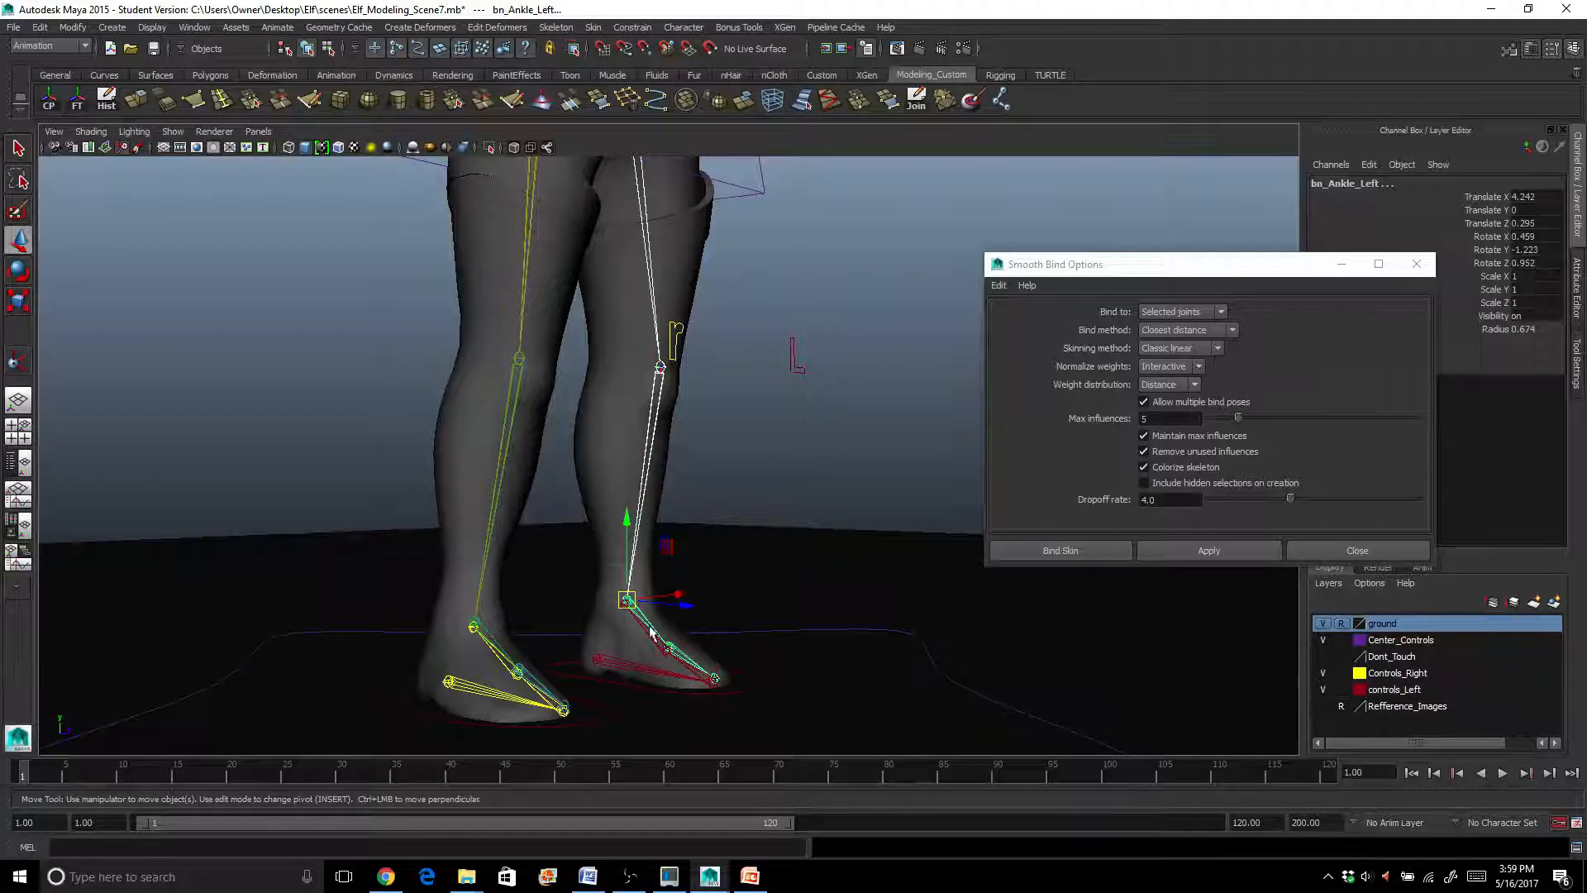
key(q)
click(671, 653)
scroll(706, 685, up, 3)
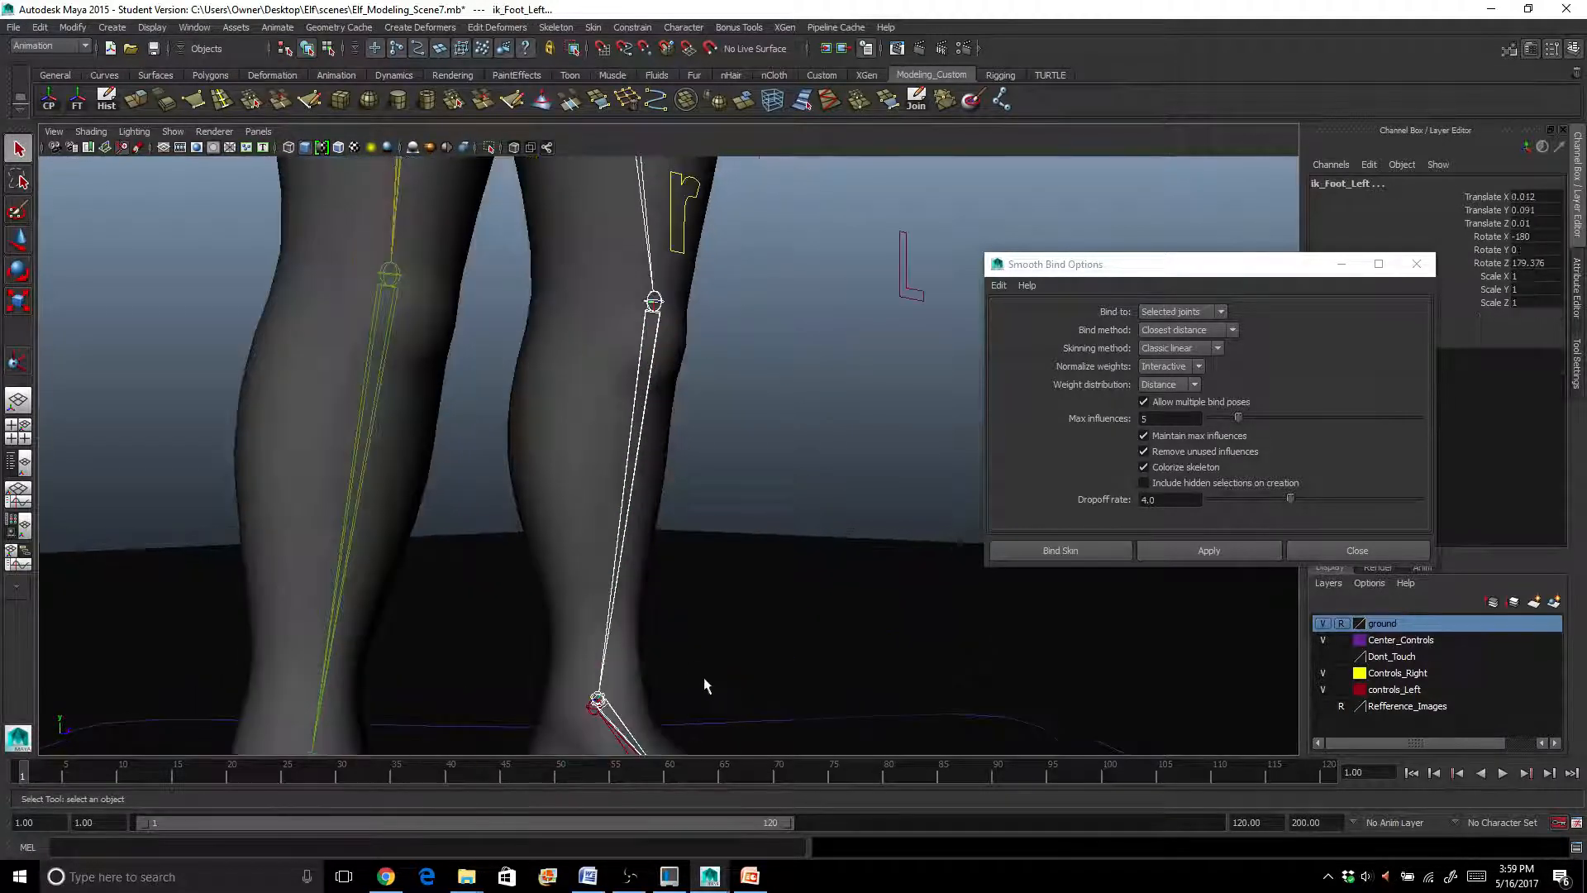
alt+middle_drag(706, 686, 685, 525)
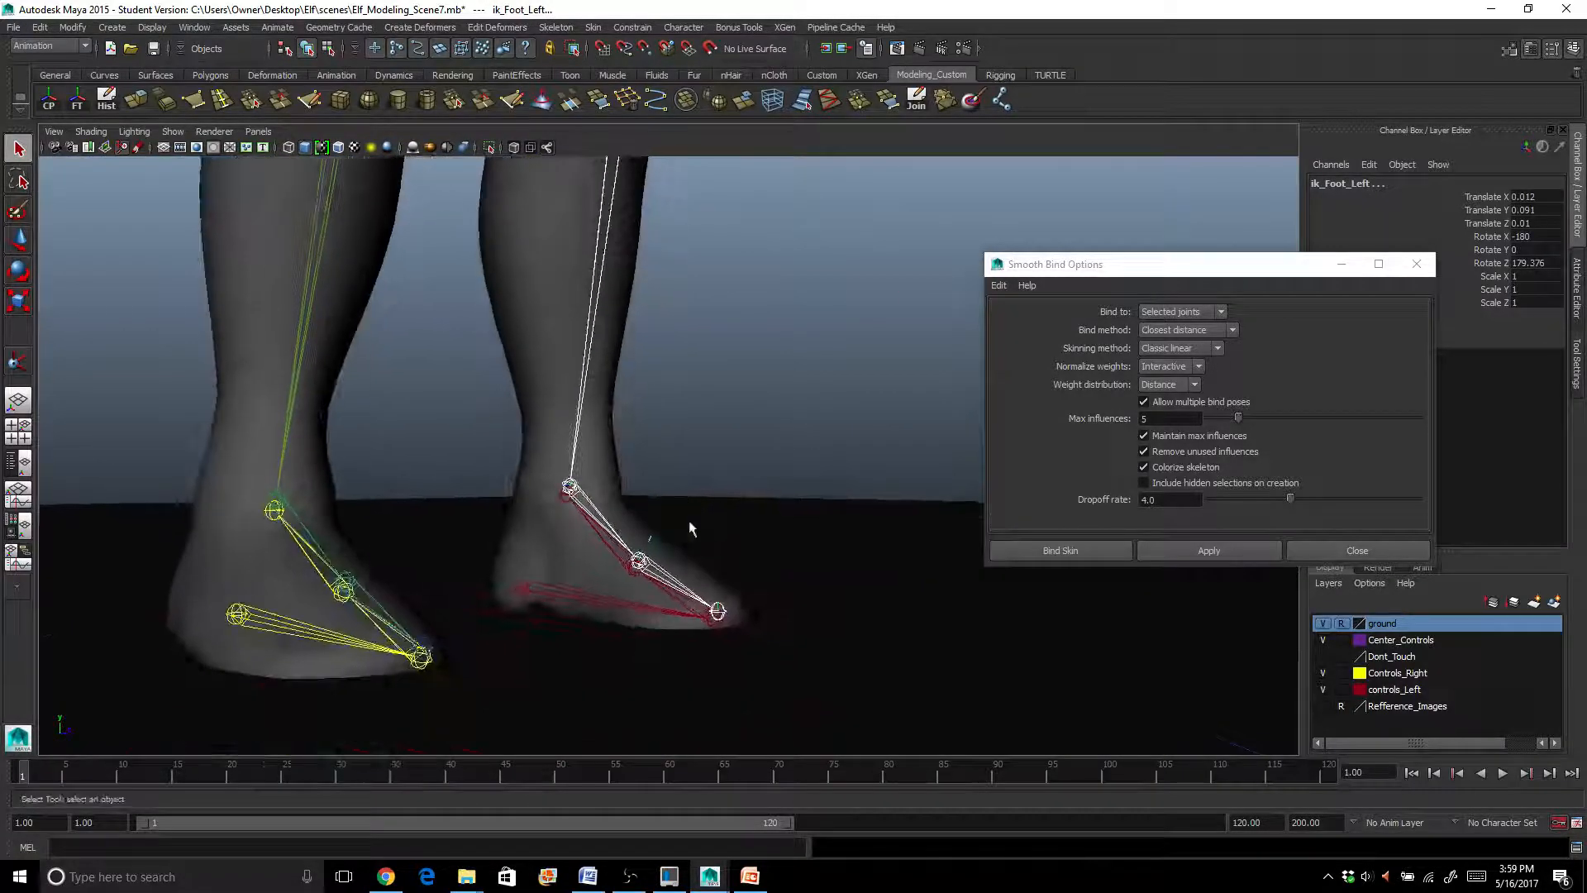
click(716, 611)
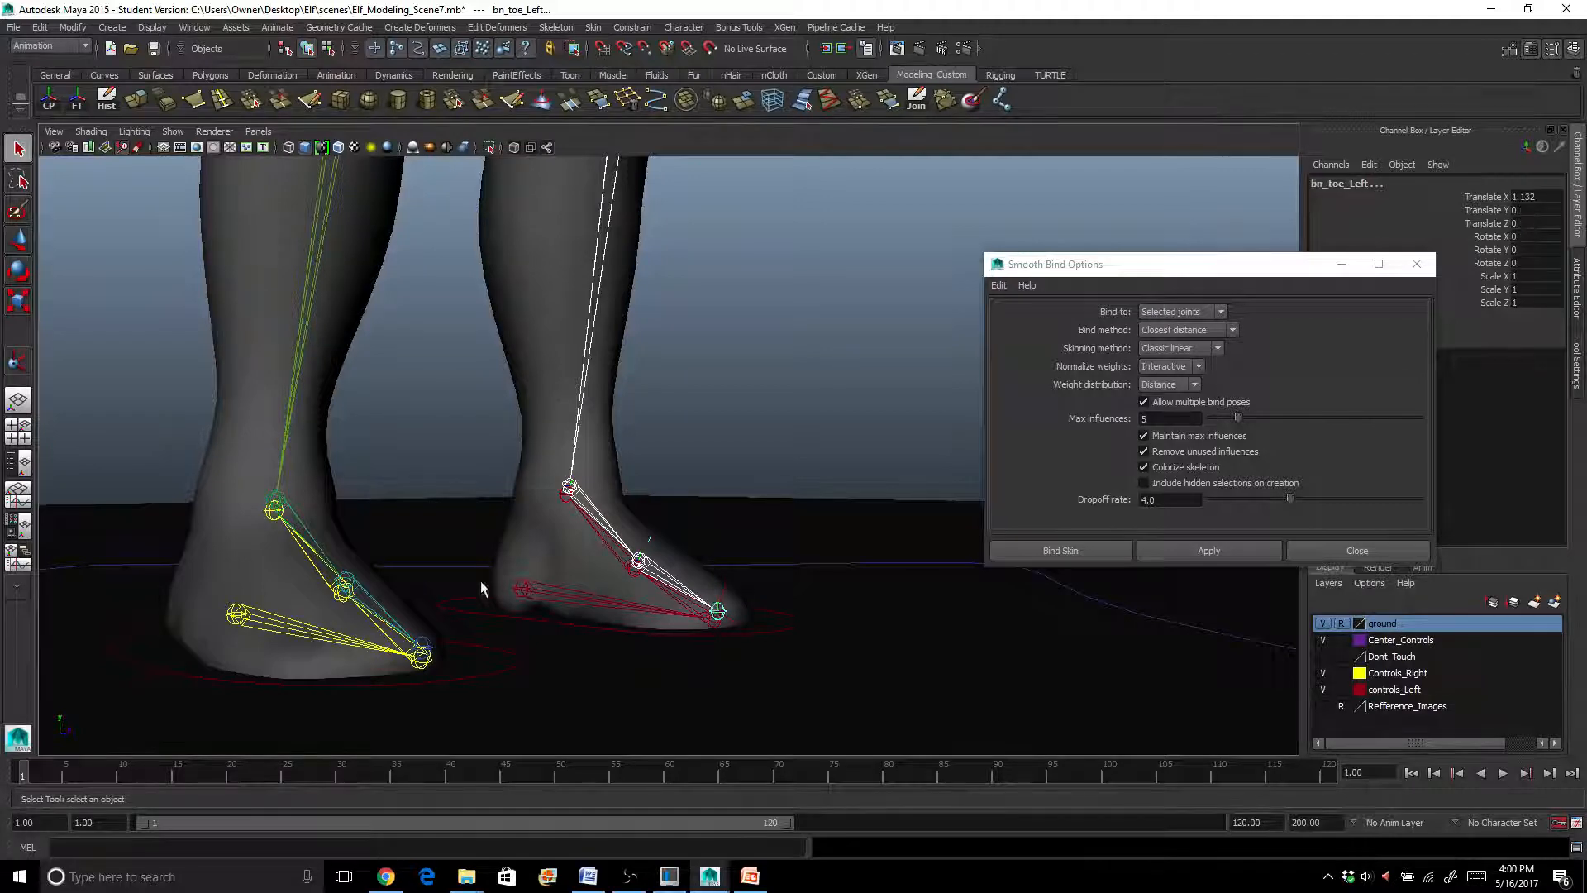
Add the right leg's bind joints to the selection, from bn_toe_Right through the foot, ankle and knee to bn_Hip_Right
click(426, 644)
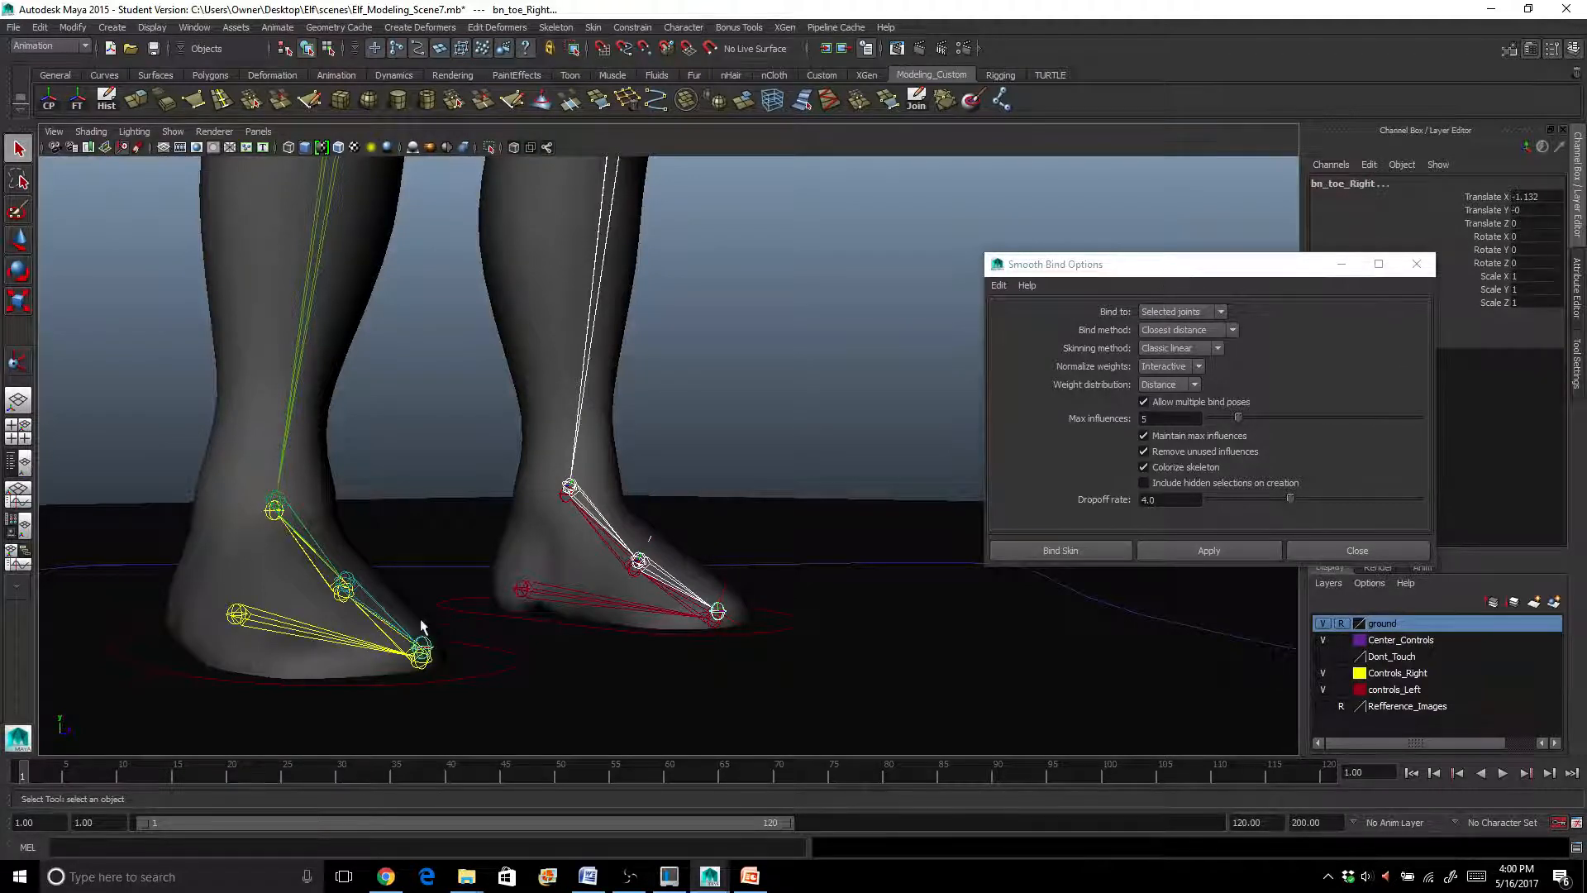
click(351, 577)
click(284, 507)
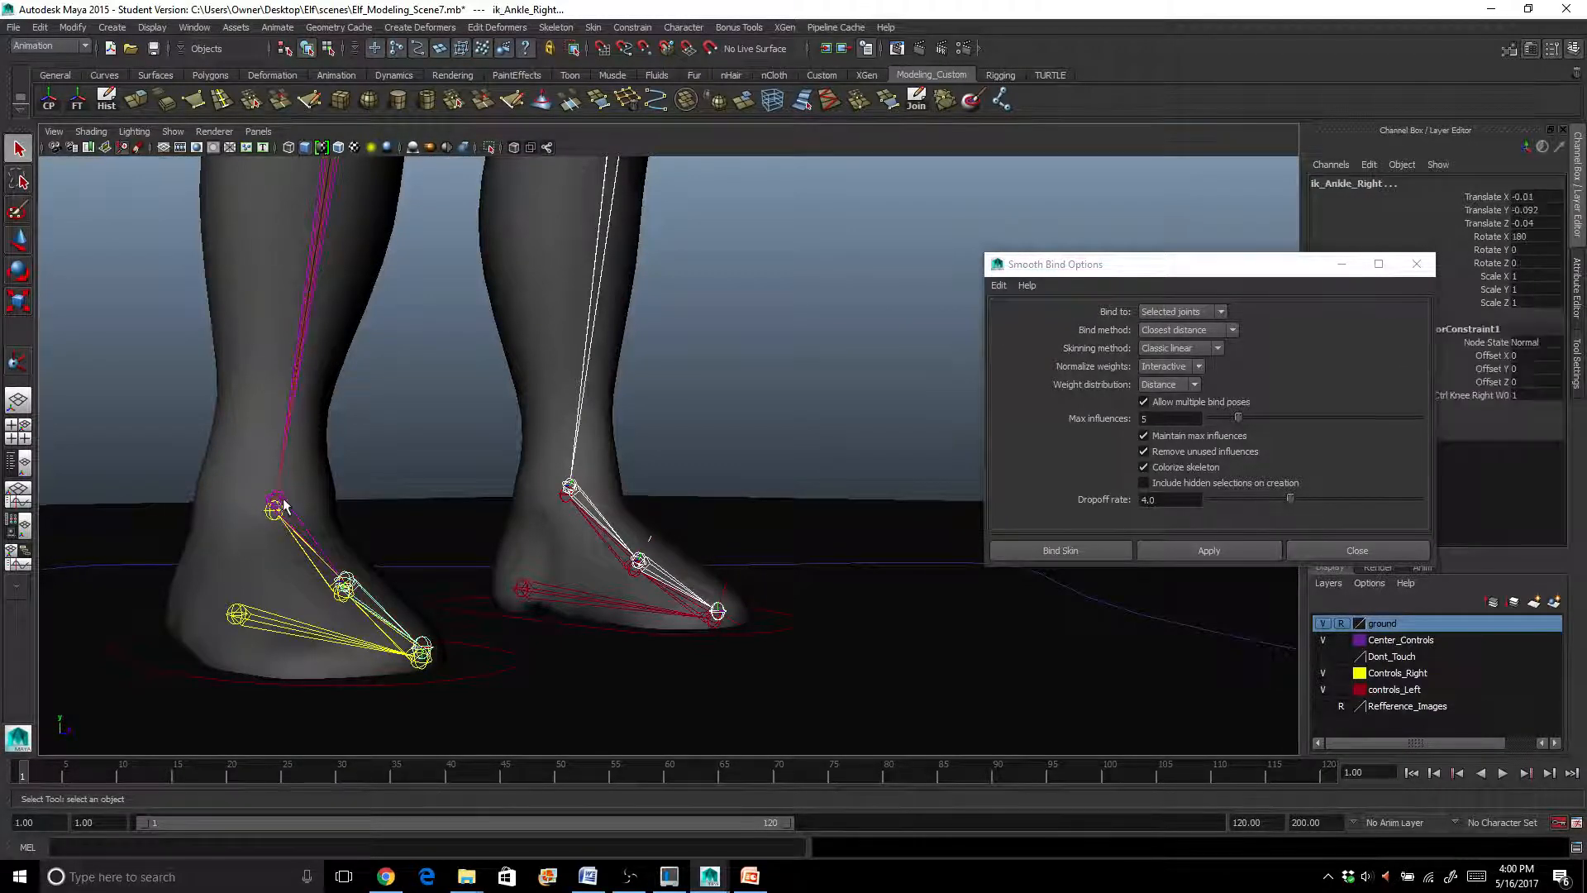
key(ctrl+z)
key(shift+z)
key(ctrl+z)
click(271, 502)
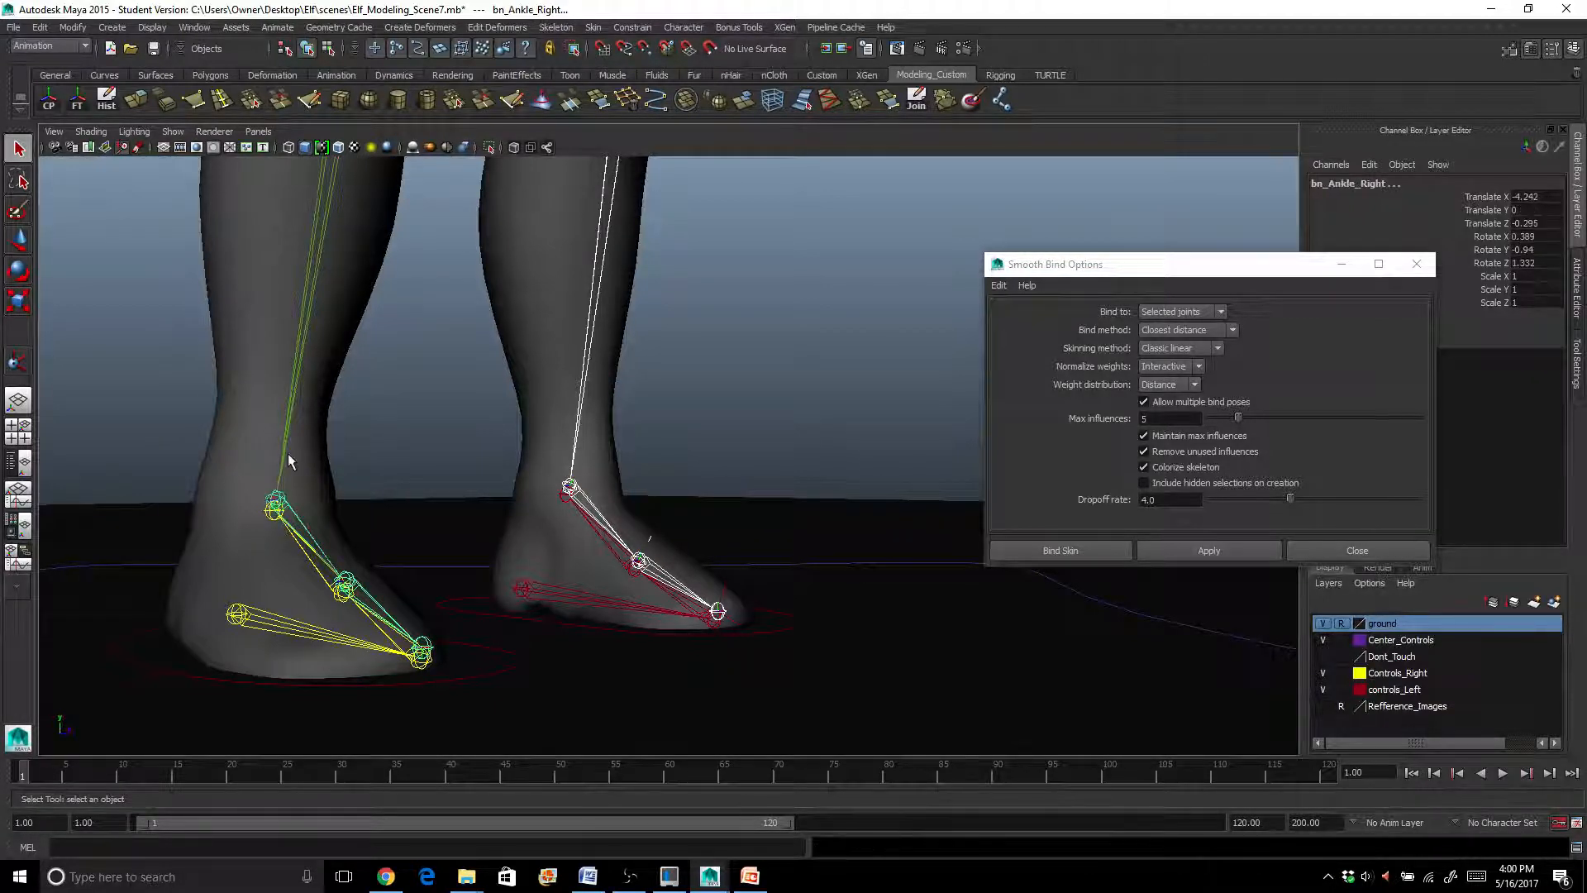
click(286, 458)
scroll(283, 460, down, 5)
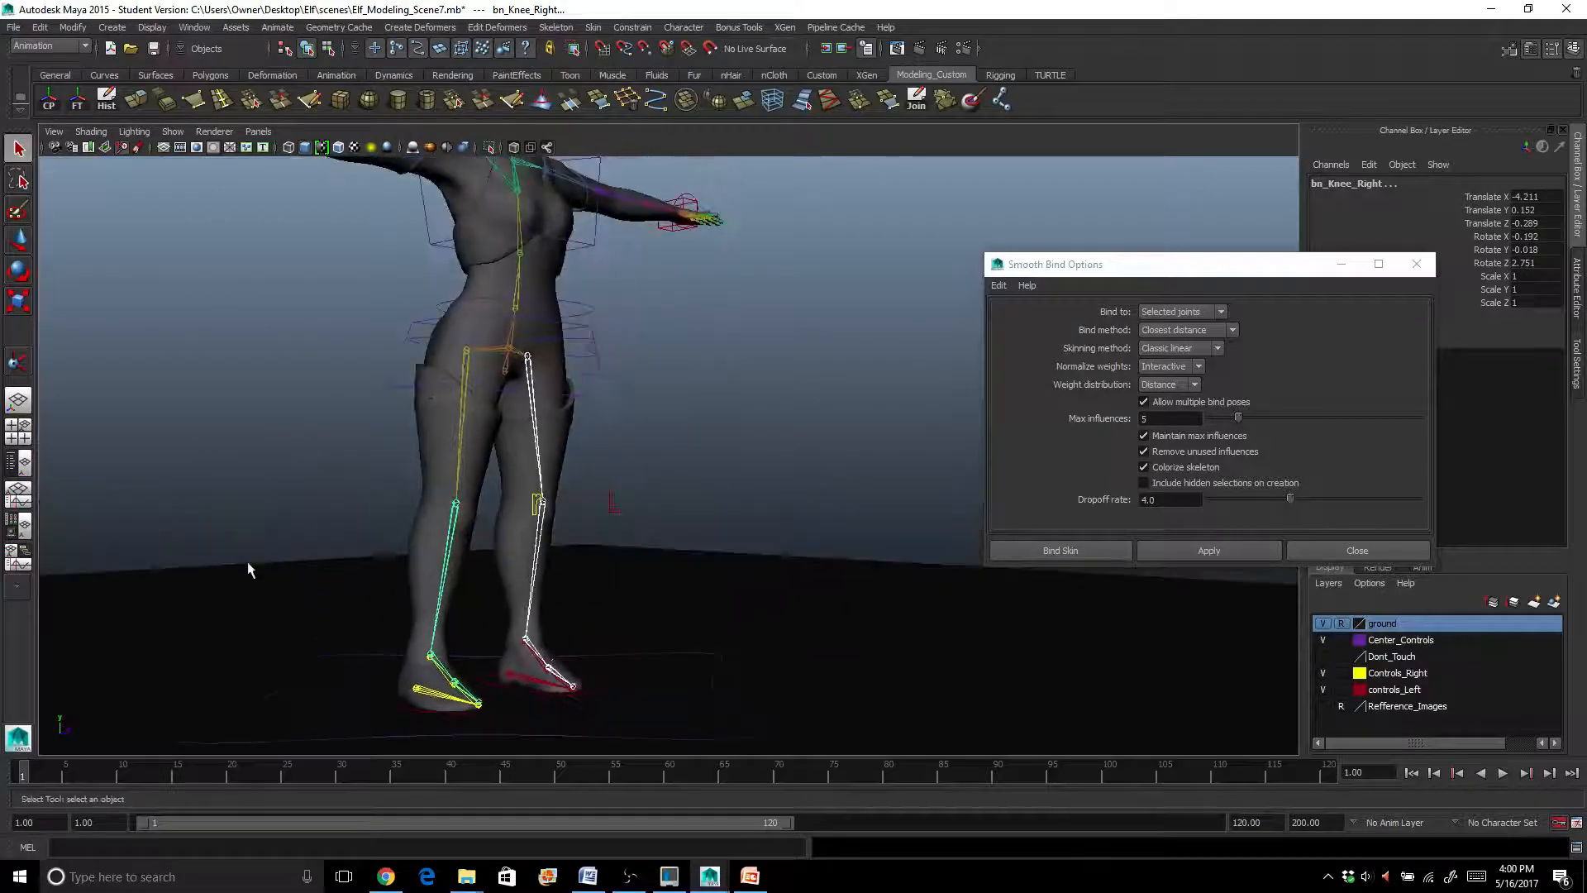
scroll(390, 488, down, 5)
scroll(409, 488, up, 5)
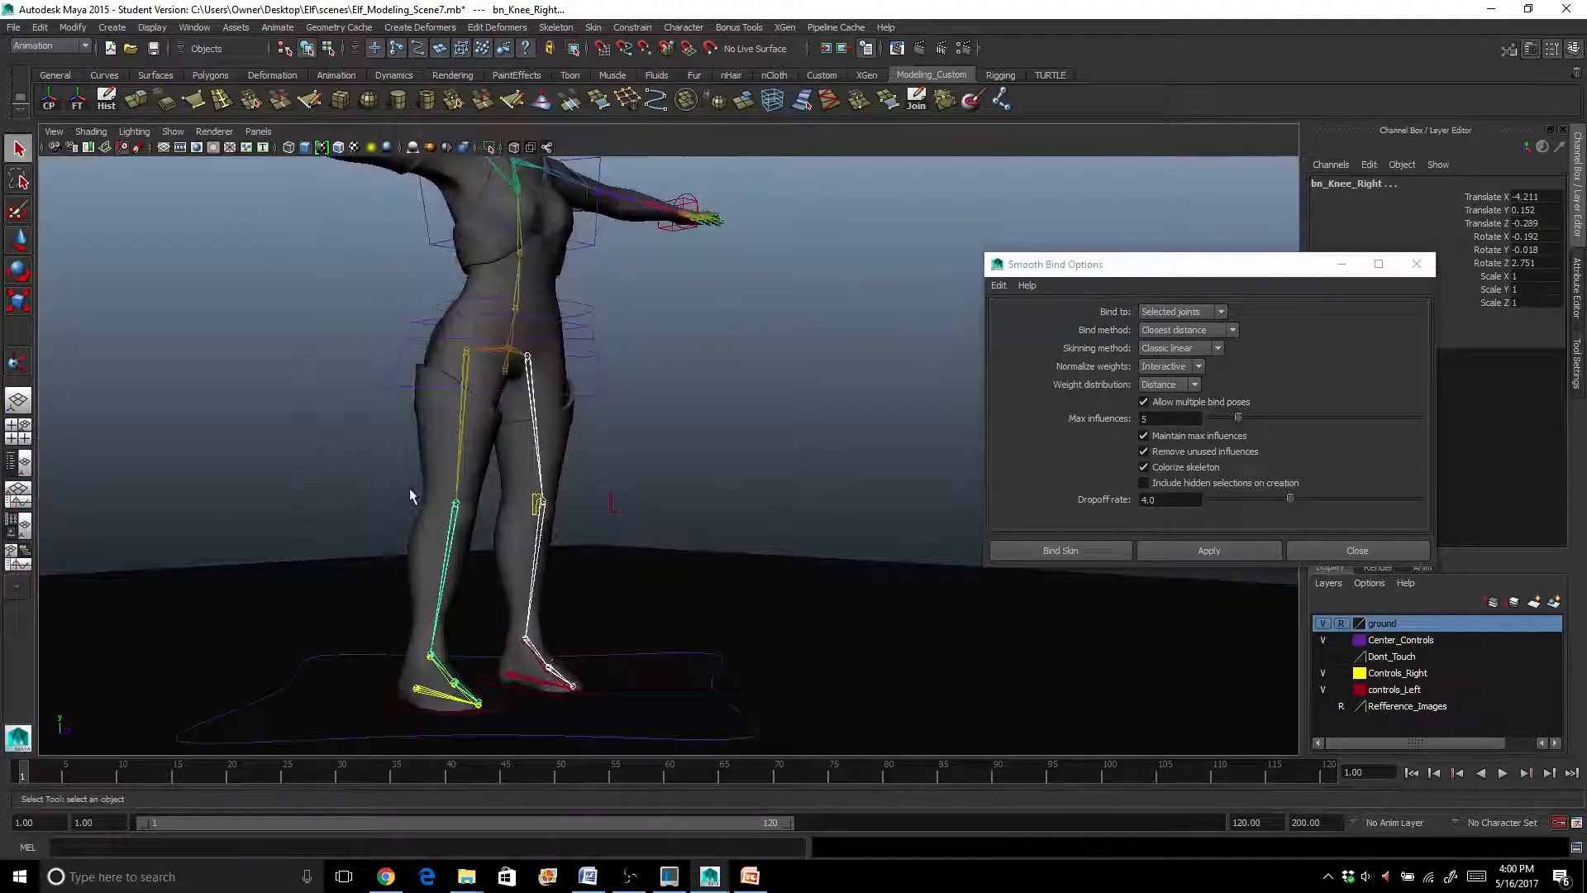
click(461, 463)
Add the bn_spine_2, bn_chest and bn_Neck_1 joints to the selection
scroll(460, 457, up, 5)
alt+middle_drag(460, 454, 671, 796)
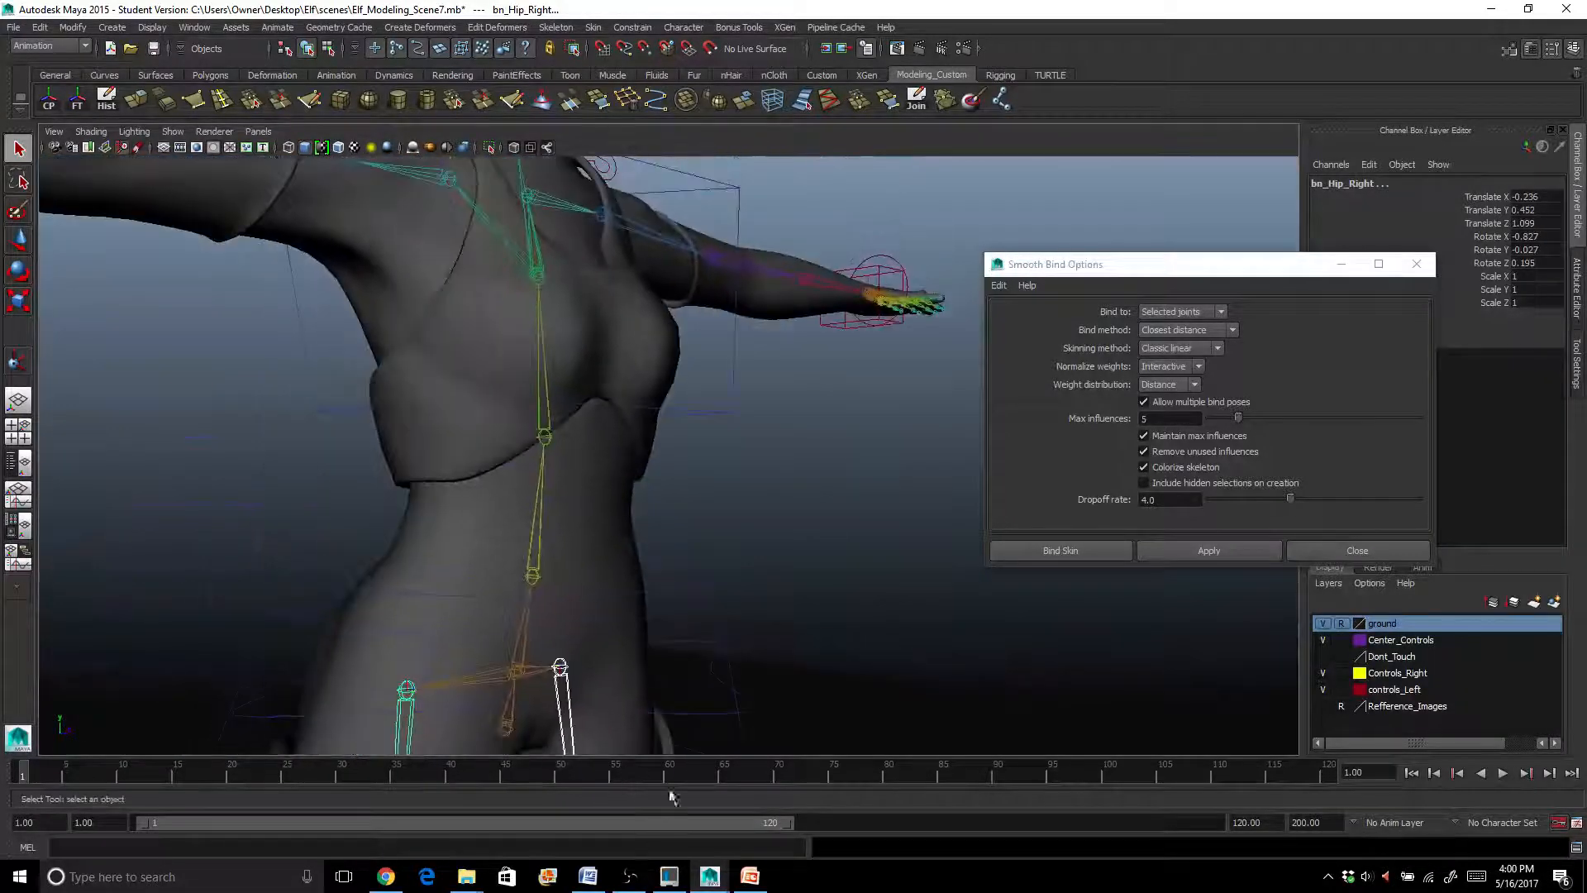
click(545, 437)
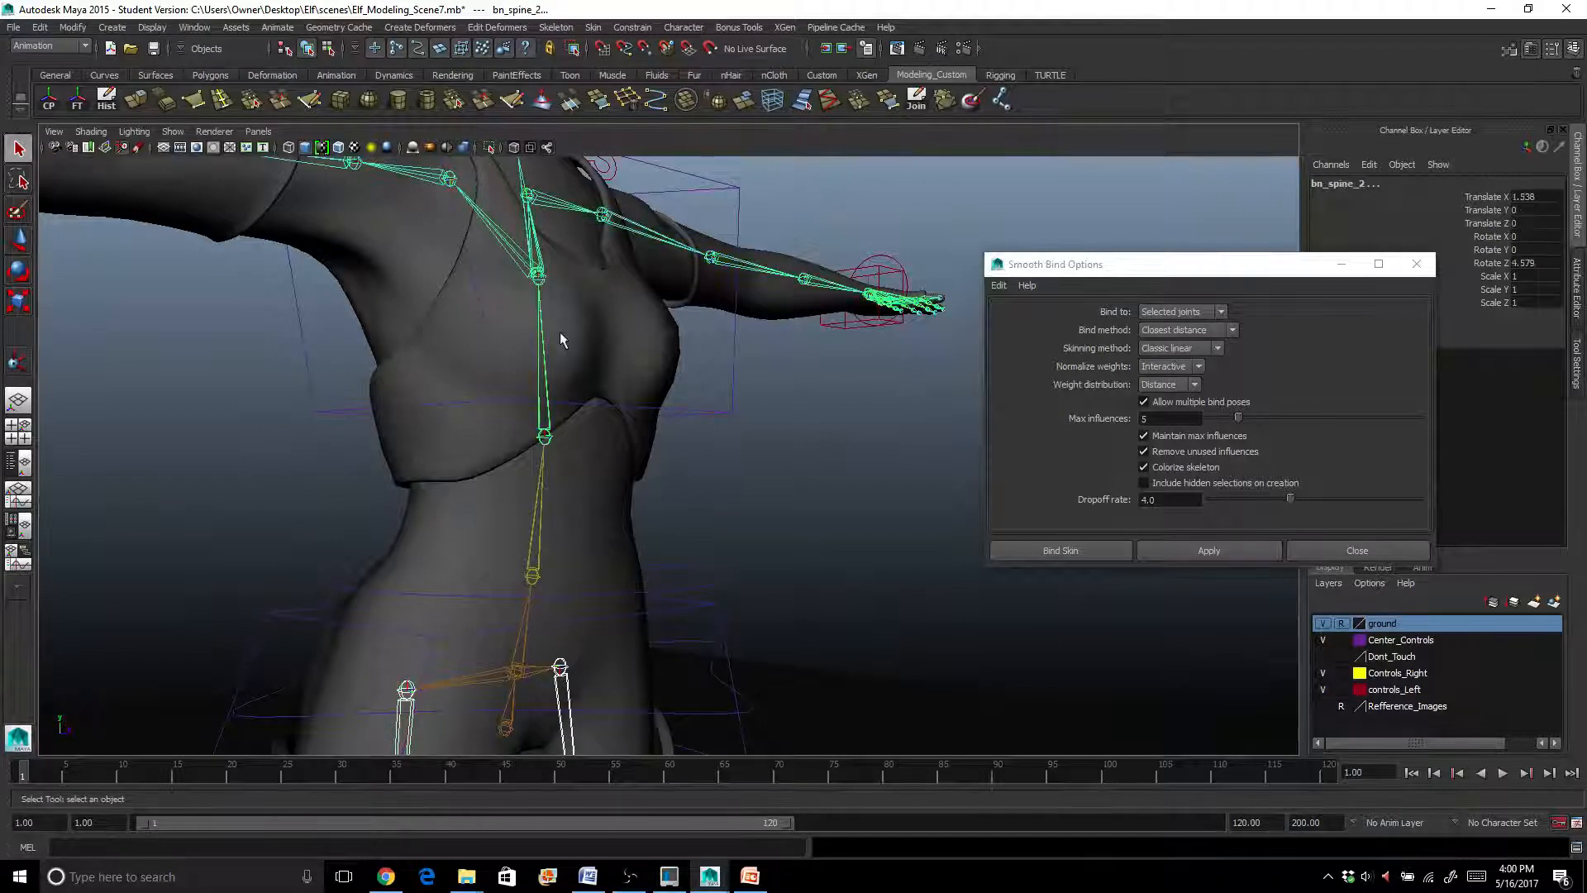
click(539, 280)
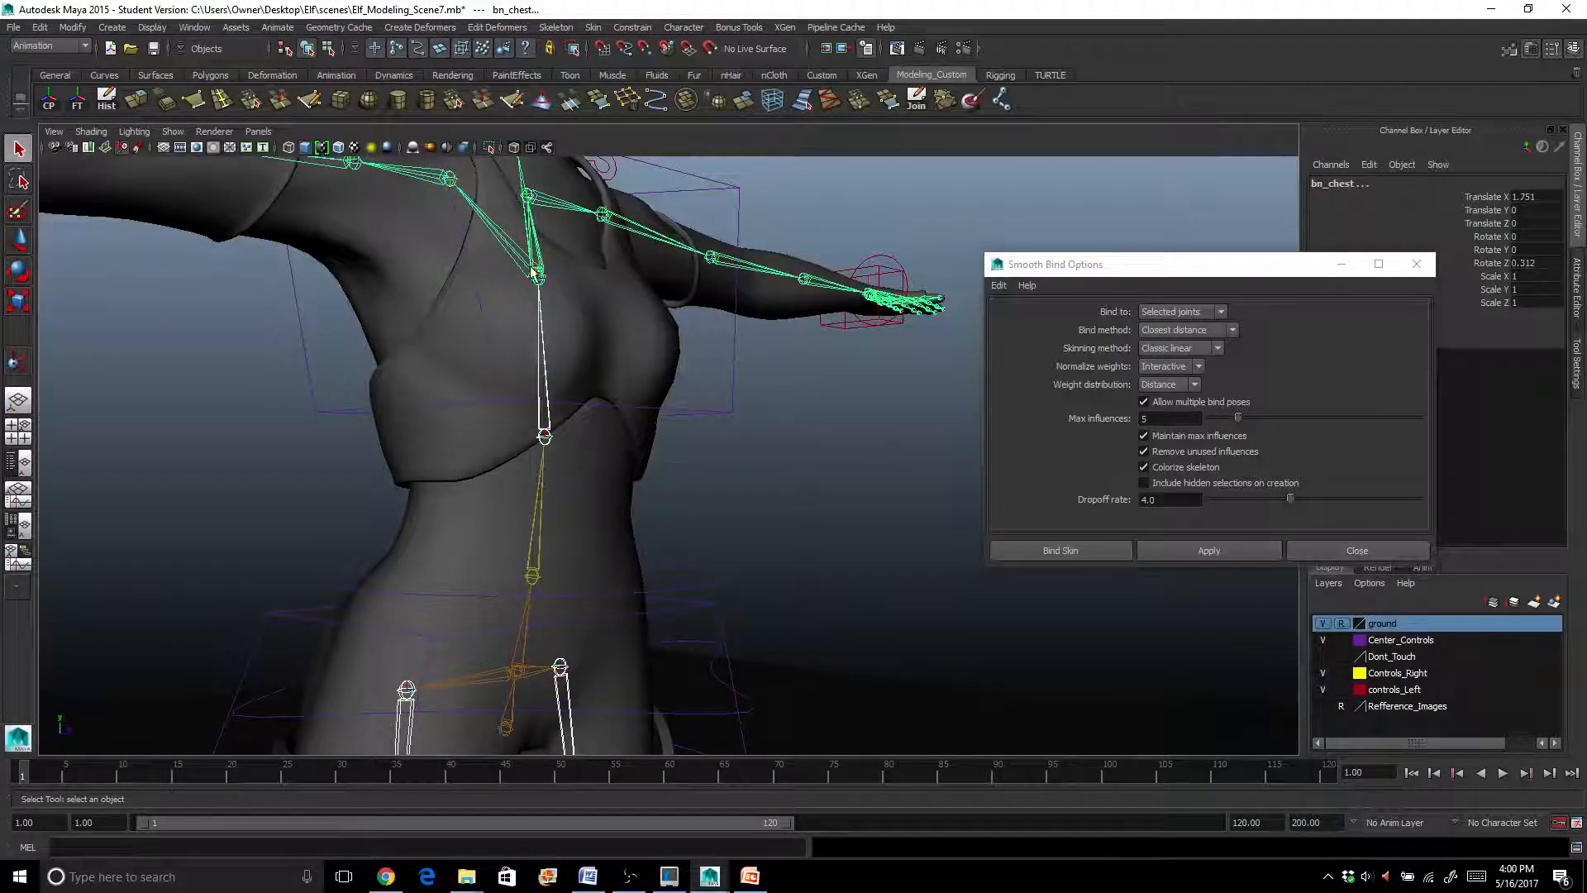
alt+drag(534, 275, 478, 298)
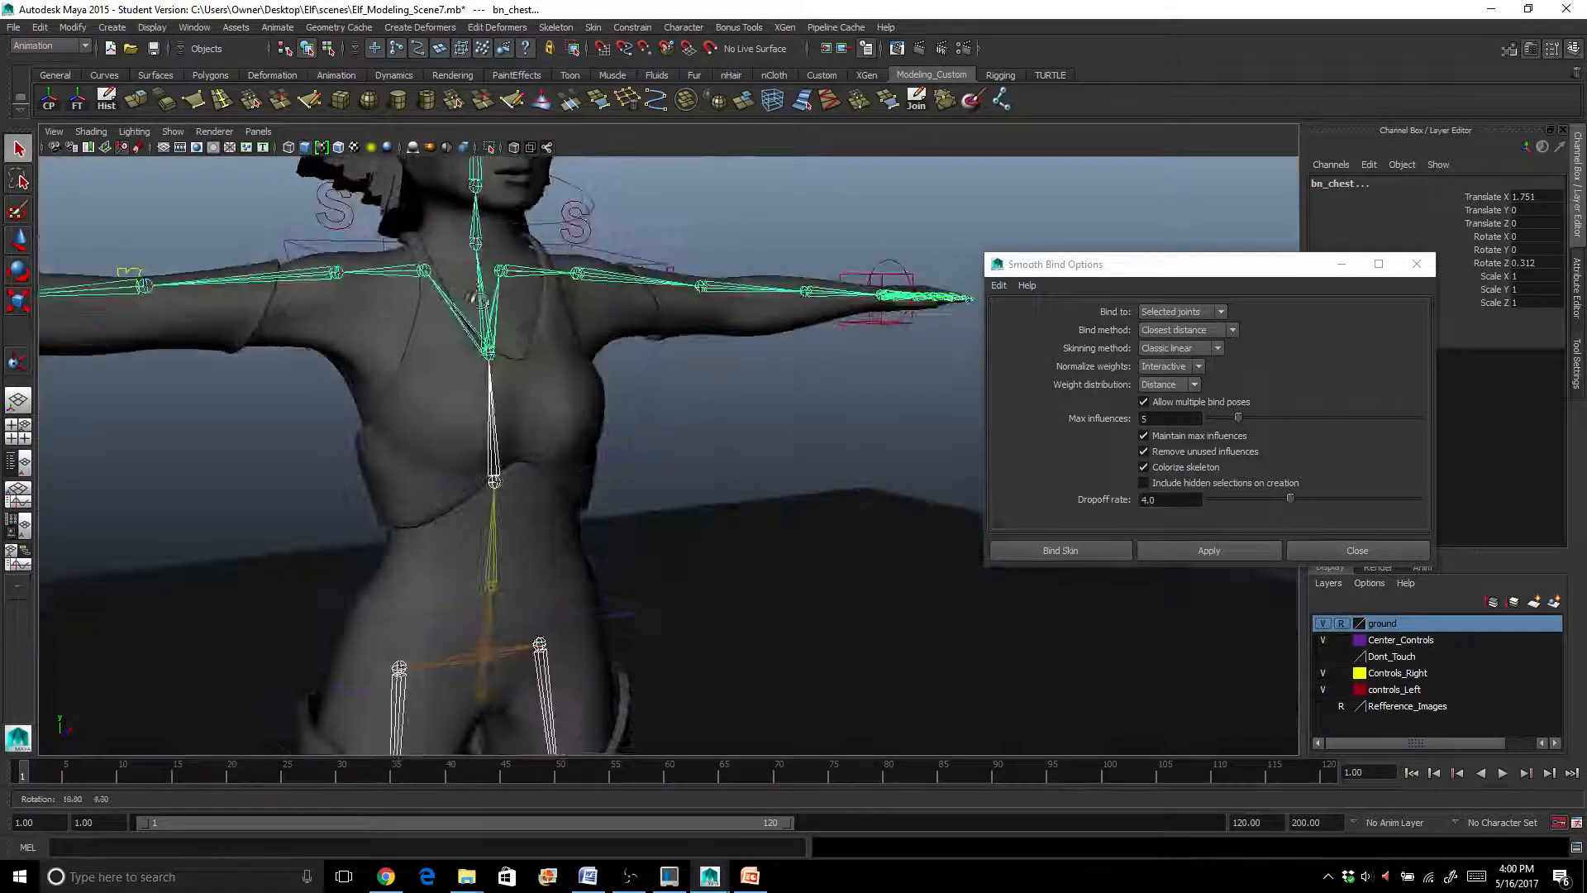
click(478, 247)
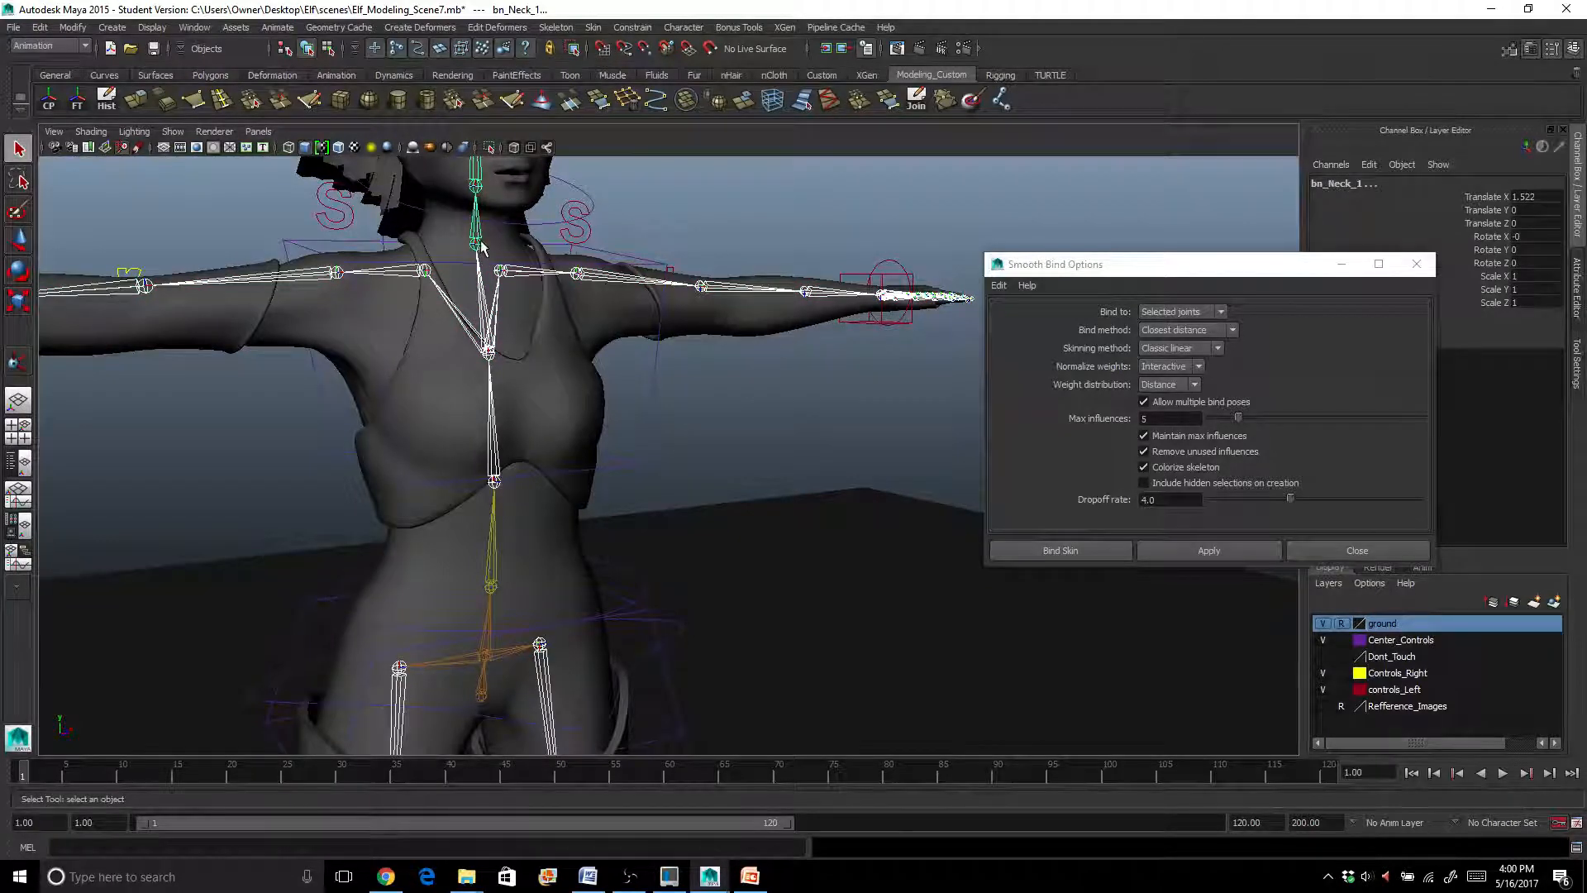
Add the right and left clavicle joints and the bn_Spine1 joint to the selection
click(447, 277)
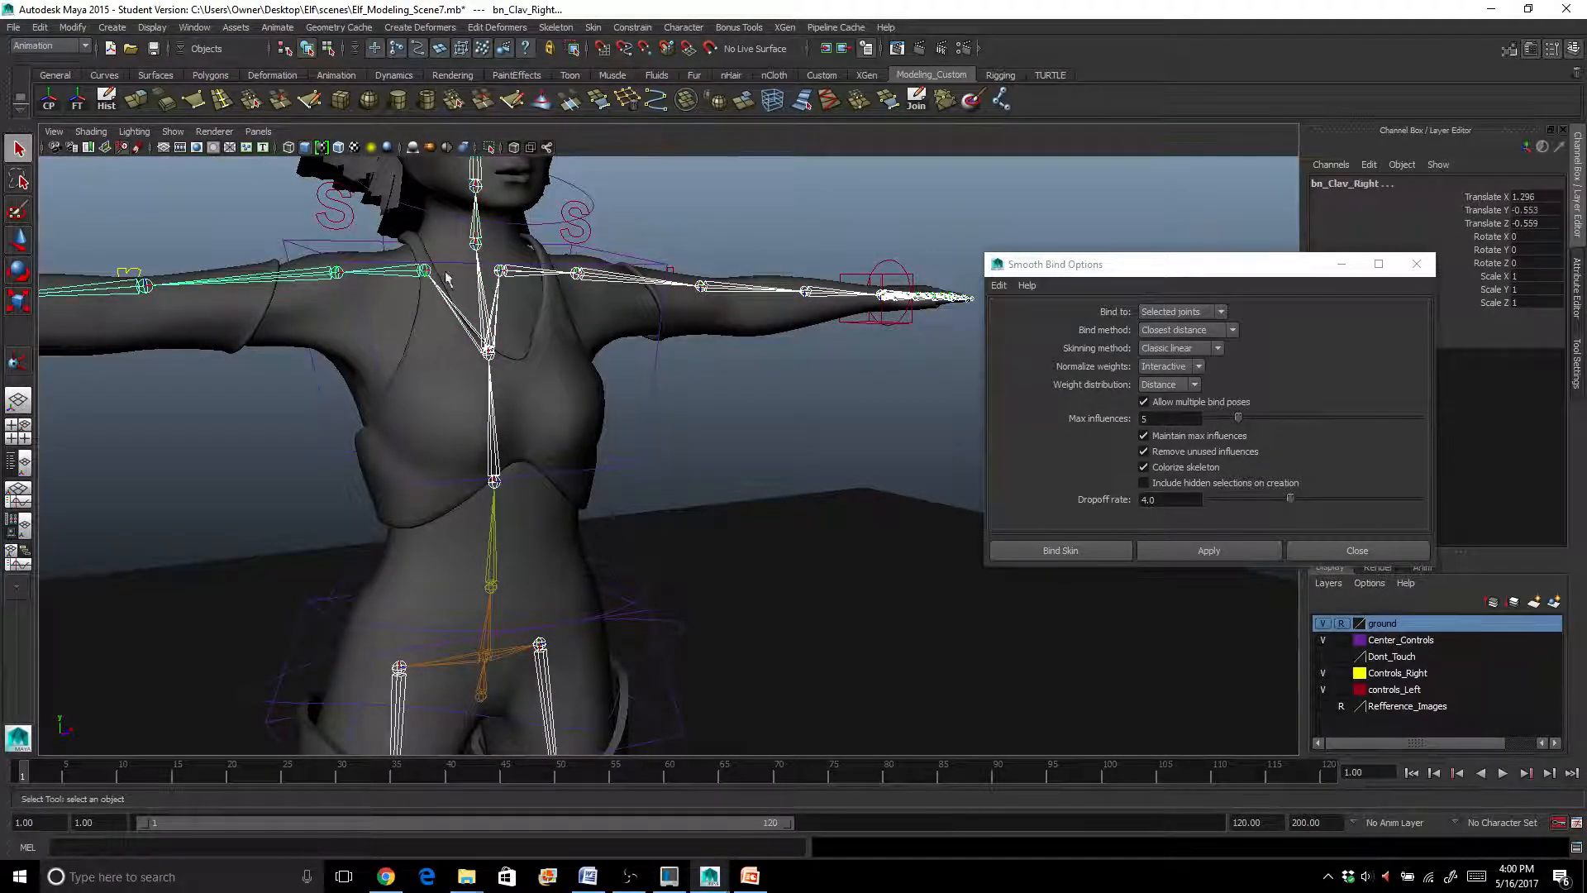
click(502, 274)
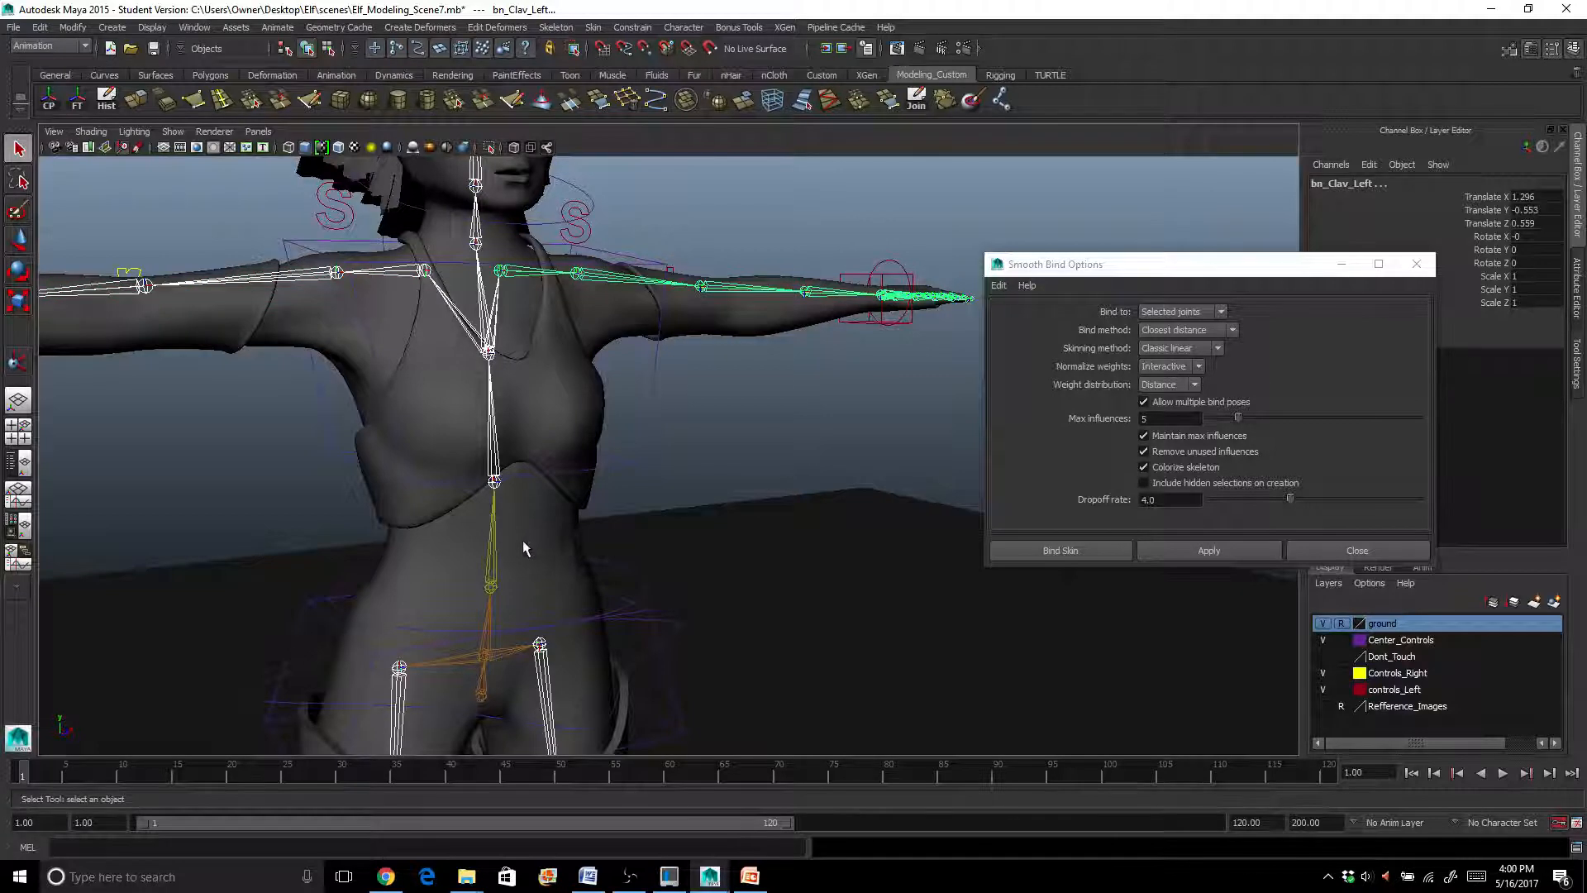
alt+drag(501, 582, 428, 533)
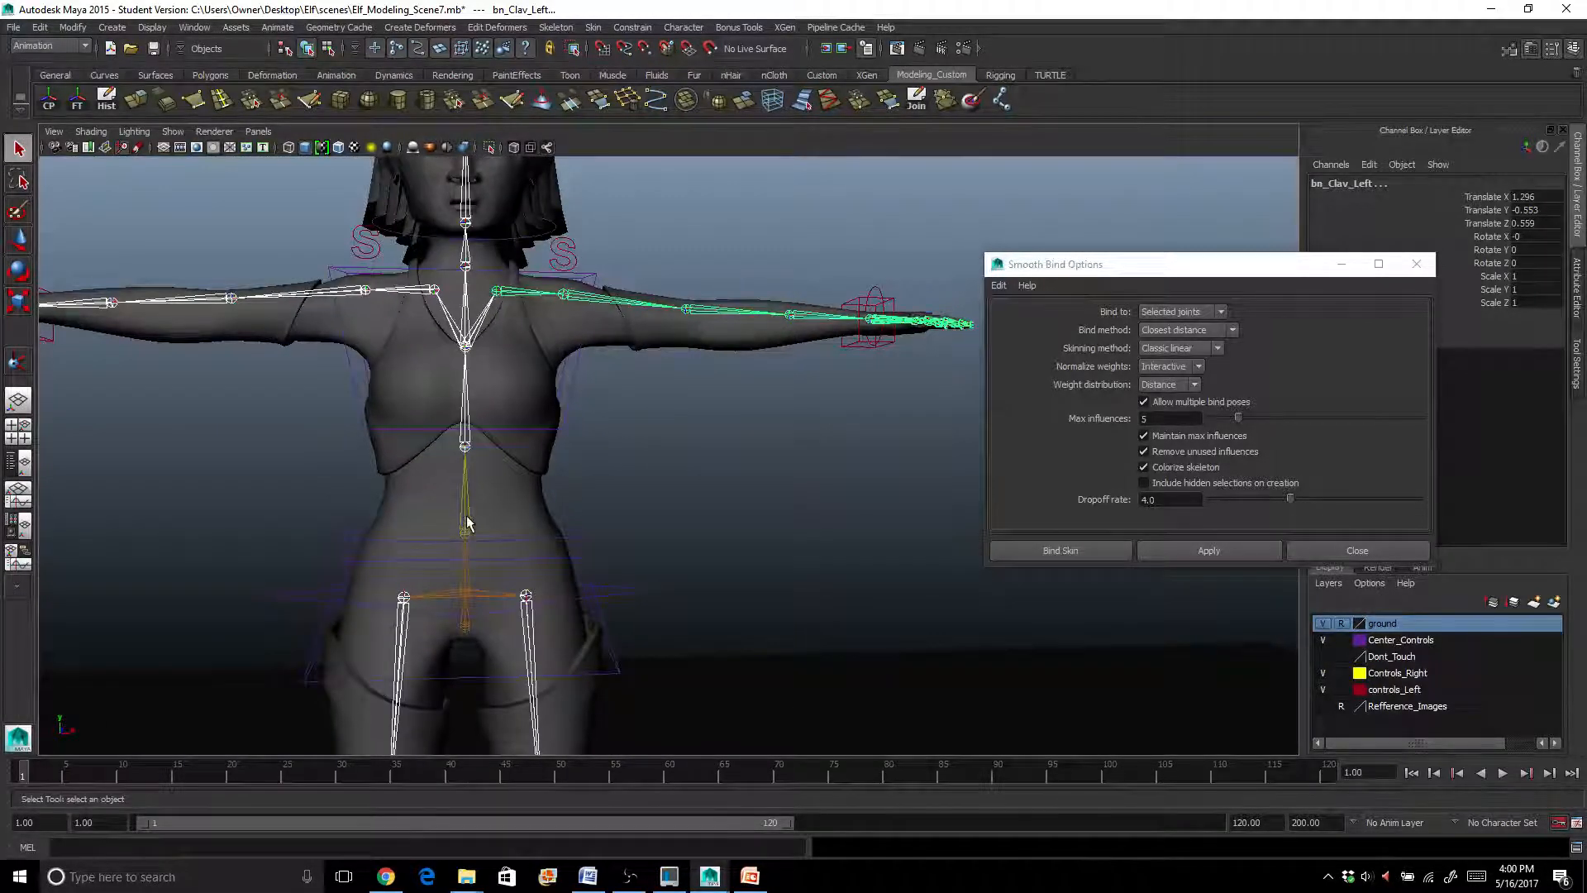
click(467, 530)
alt+drag(480, 493, 503, 500)
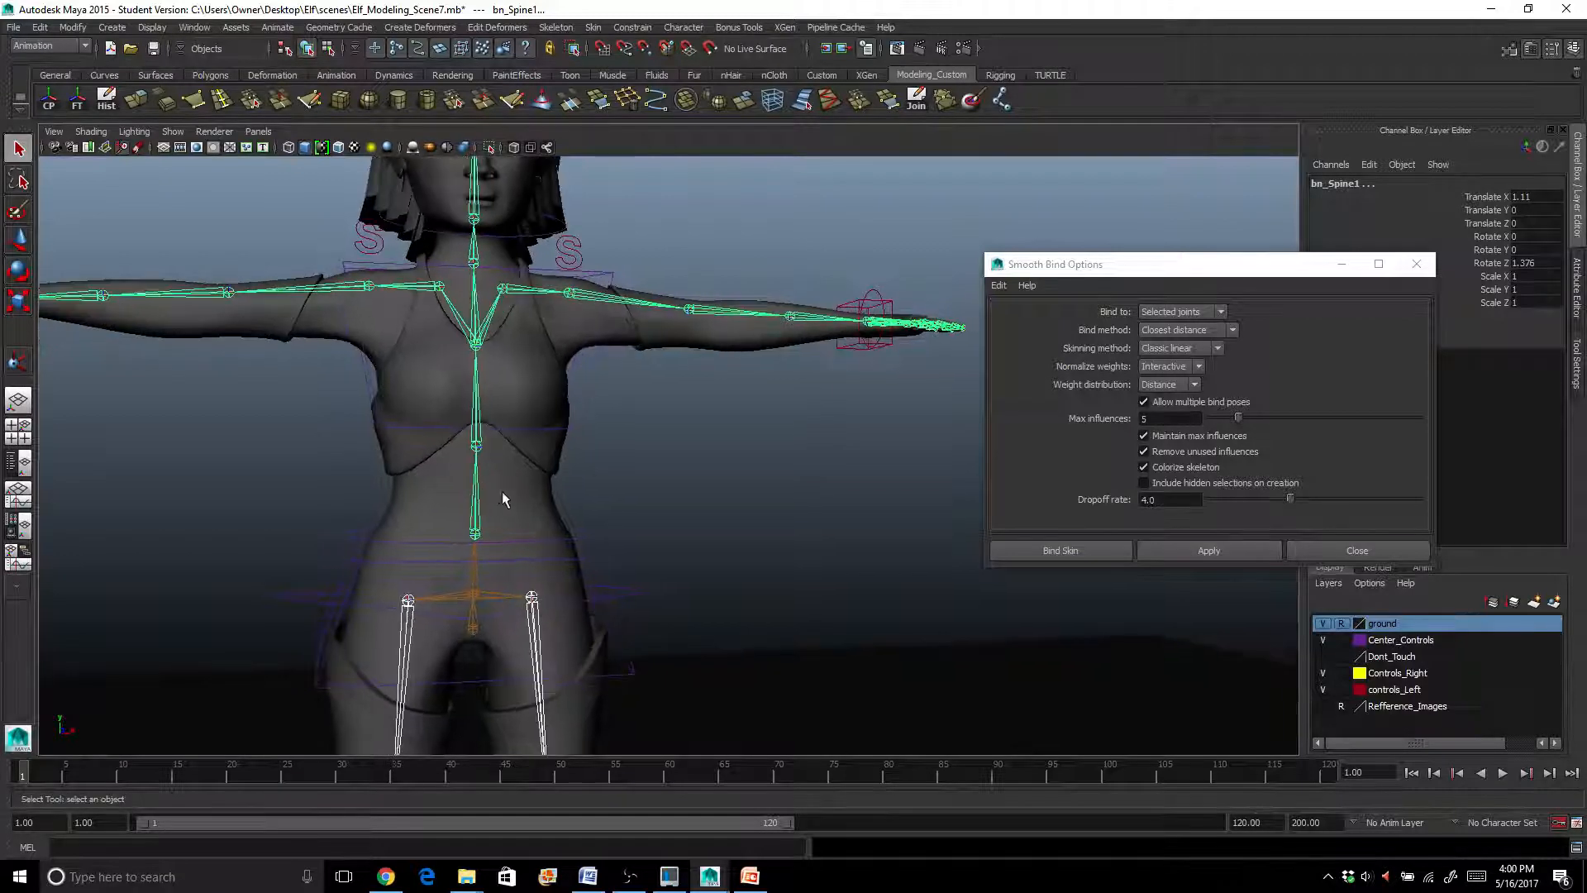
Add the base body mesh to the joint selection and apply the smooth bind to the selected joints
click(1188, 550)
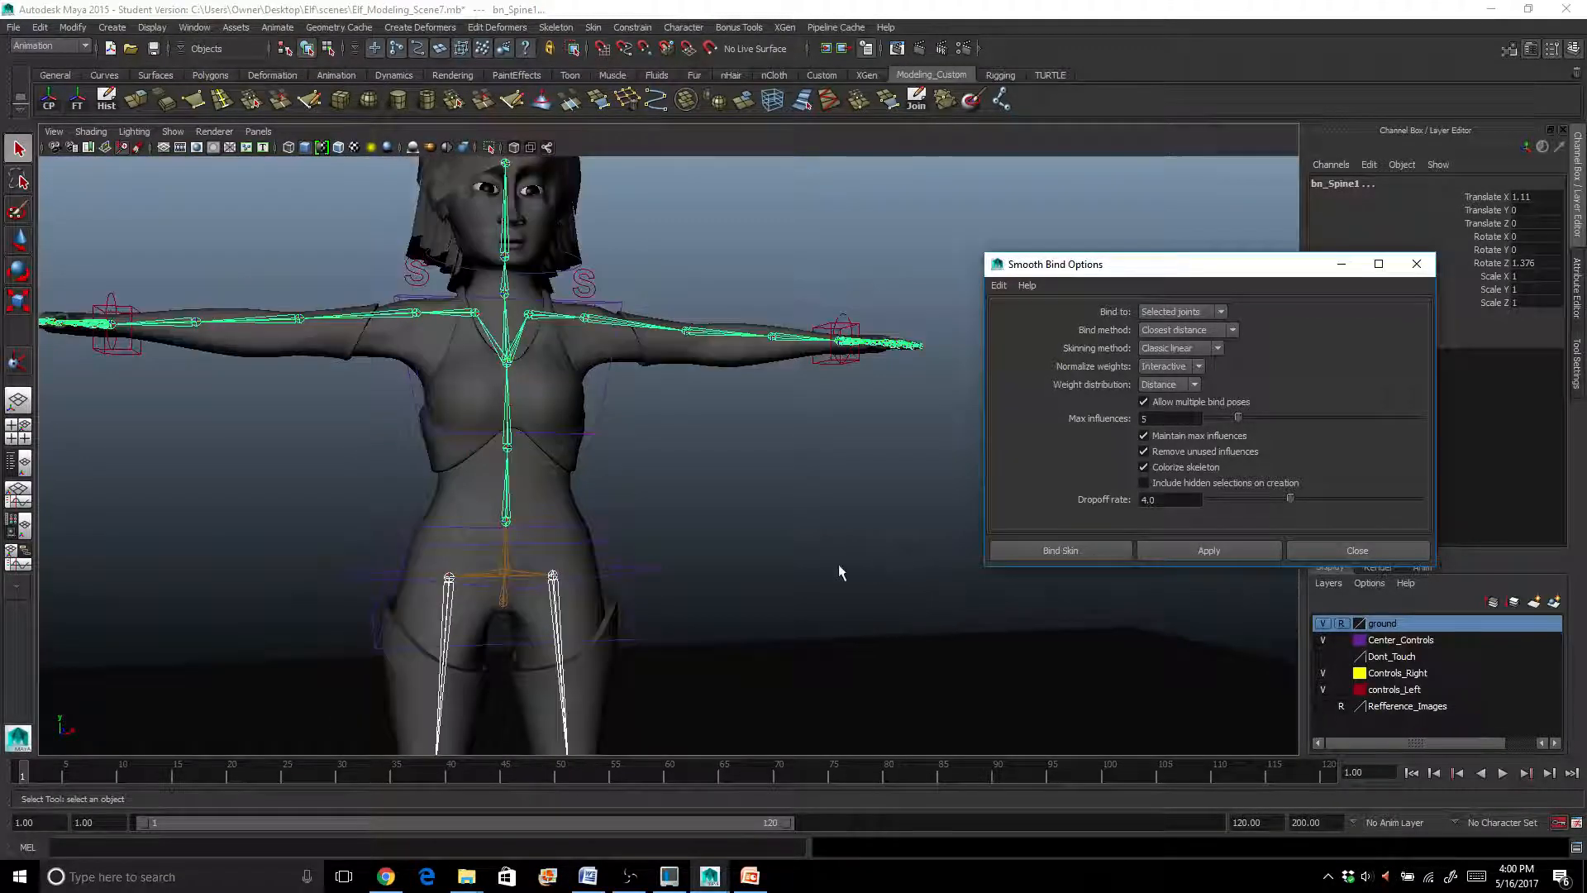
shift+click(545, 494)
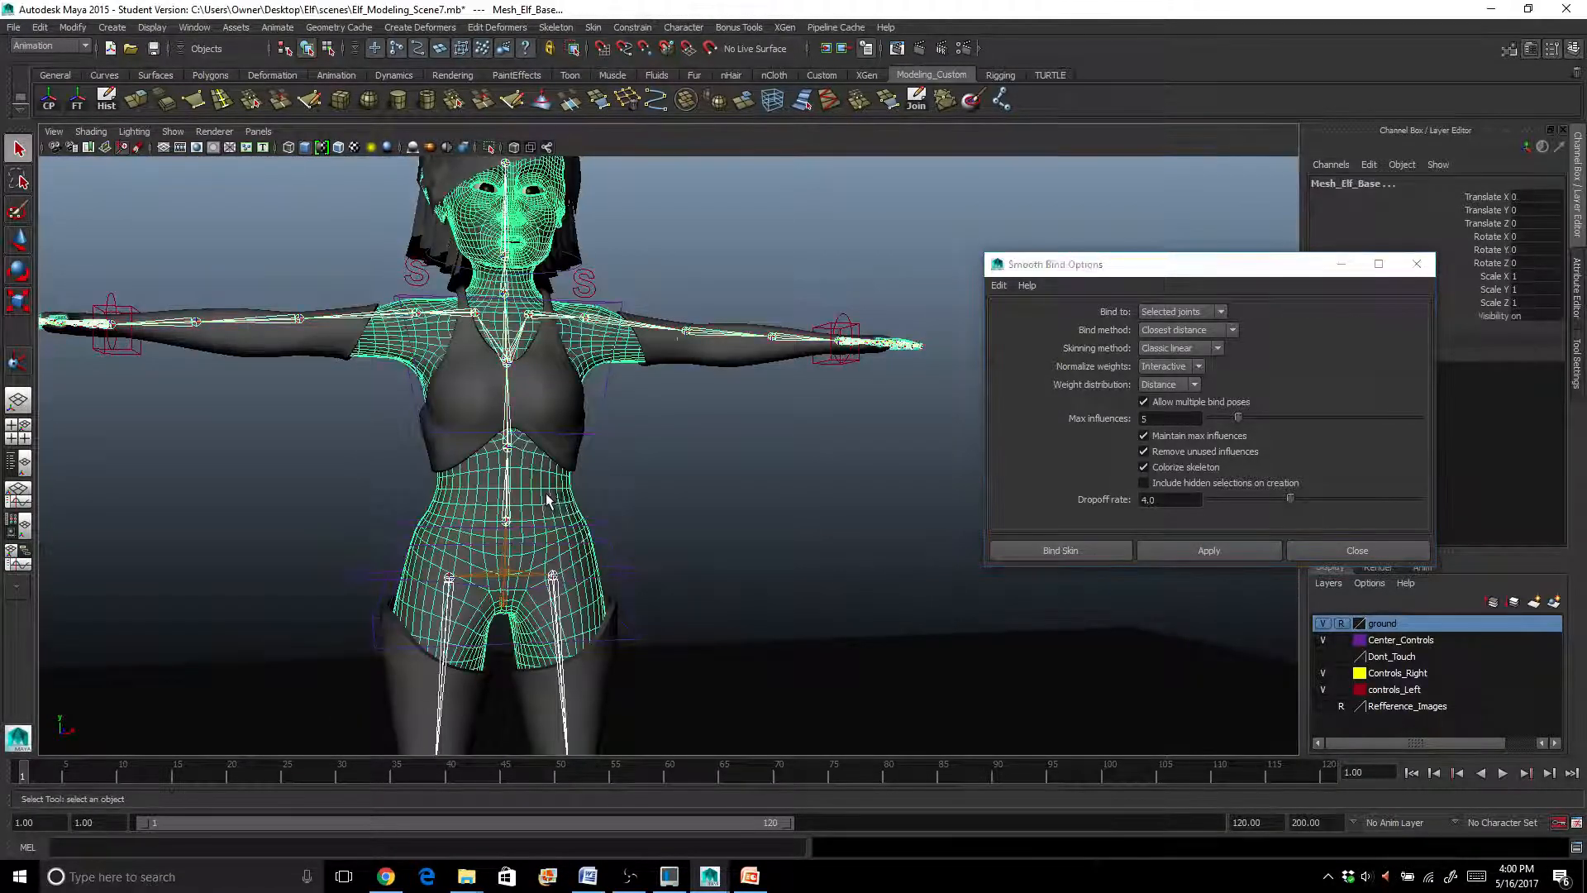
click(1215, 555)
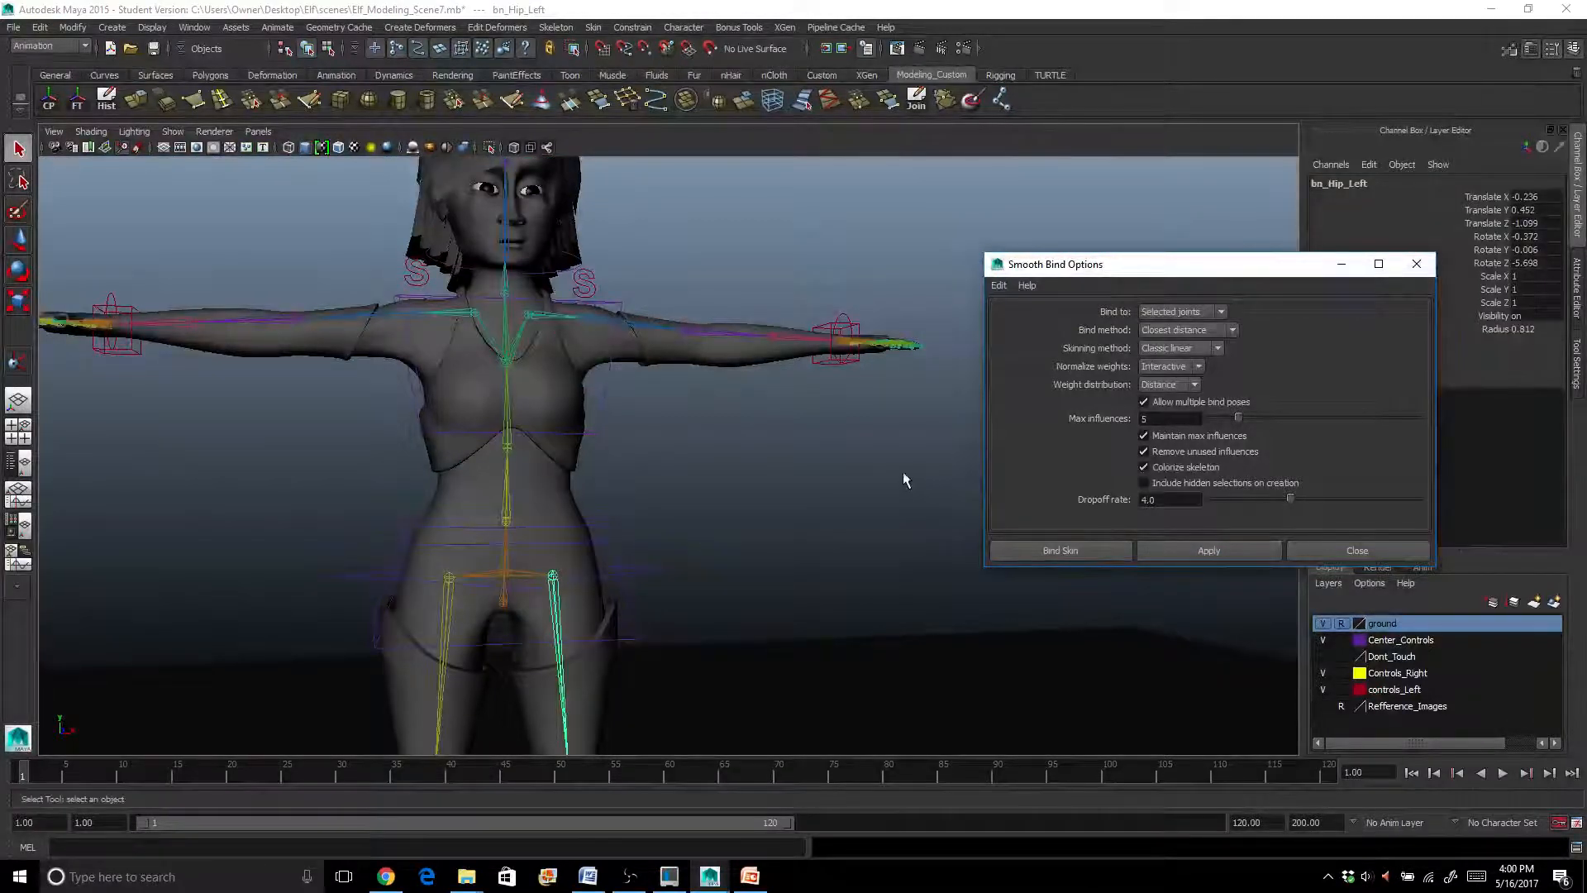
Raise and shift the left foot control ctrl_Foot_Left to test how the bent leg deforms
click(552, 473)
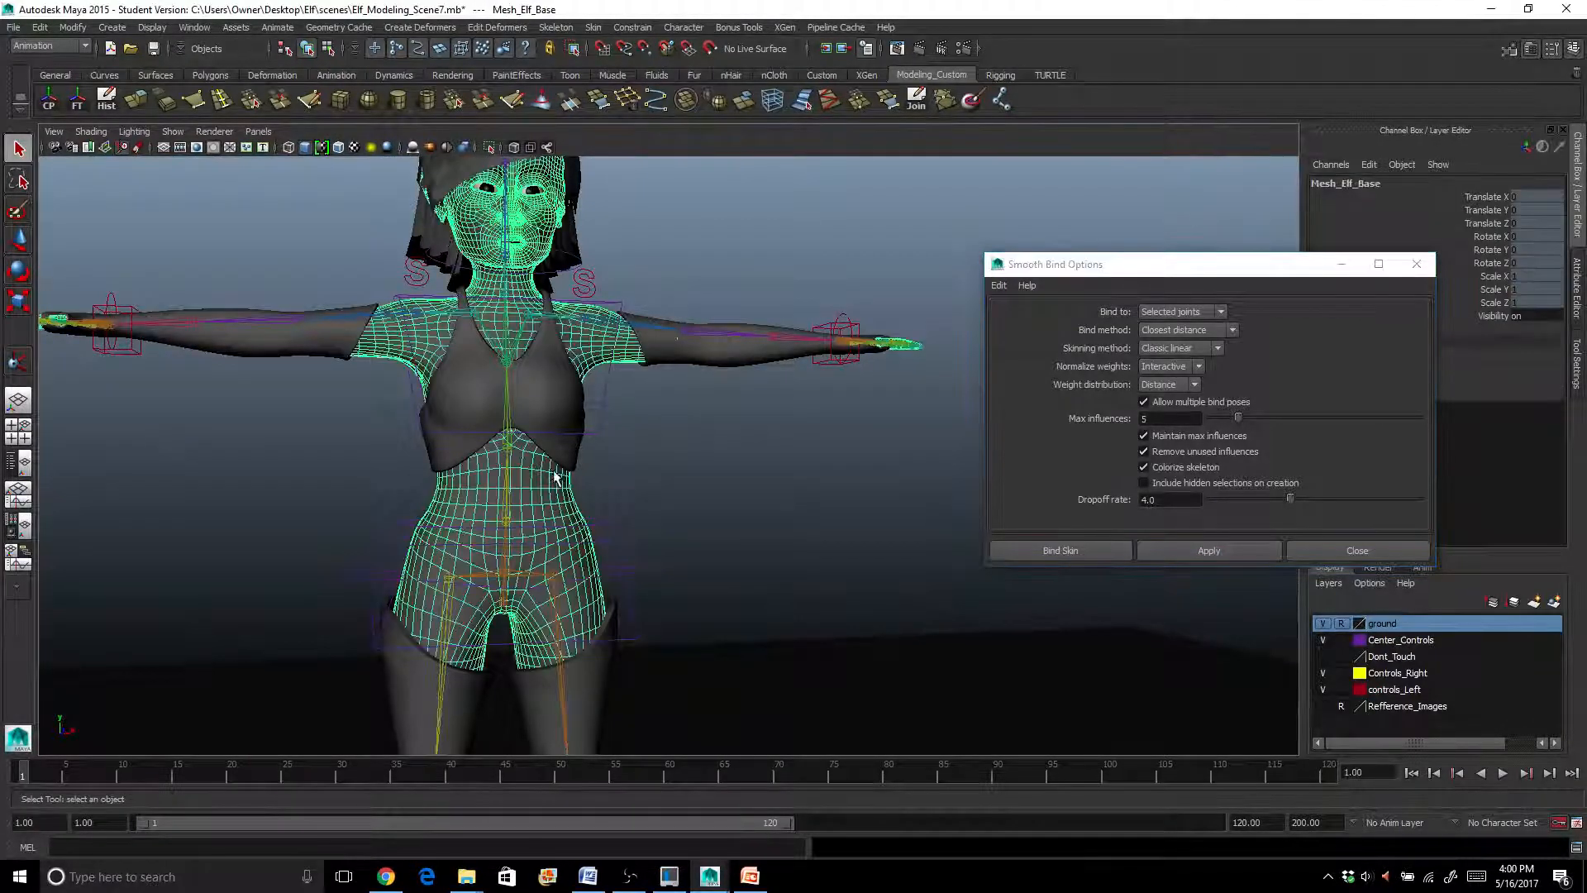
scroll(736, 561, down, 2)
scroll(728, 496, up, 3)
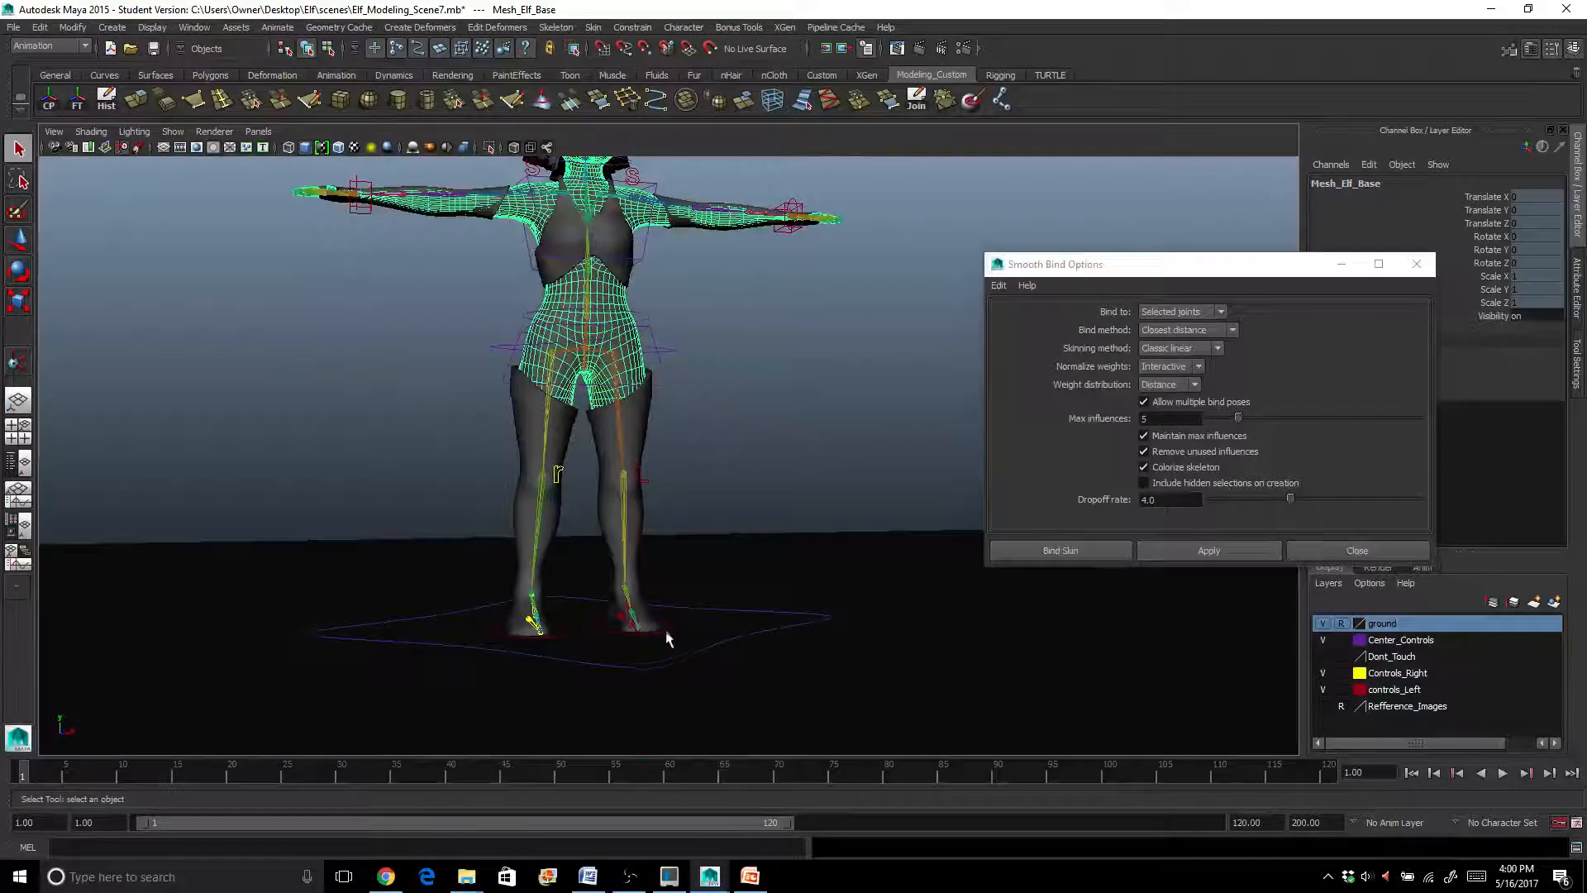
click(663, 632)
key(w)
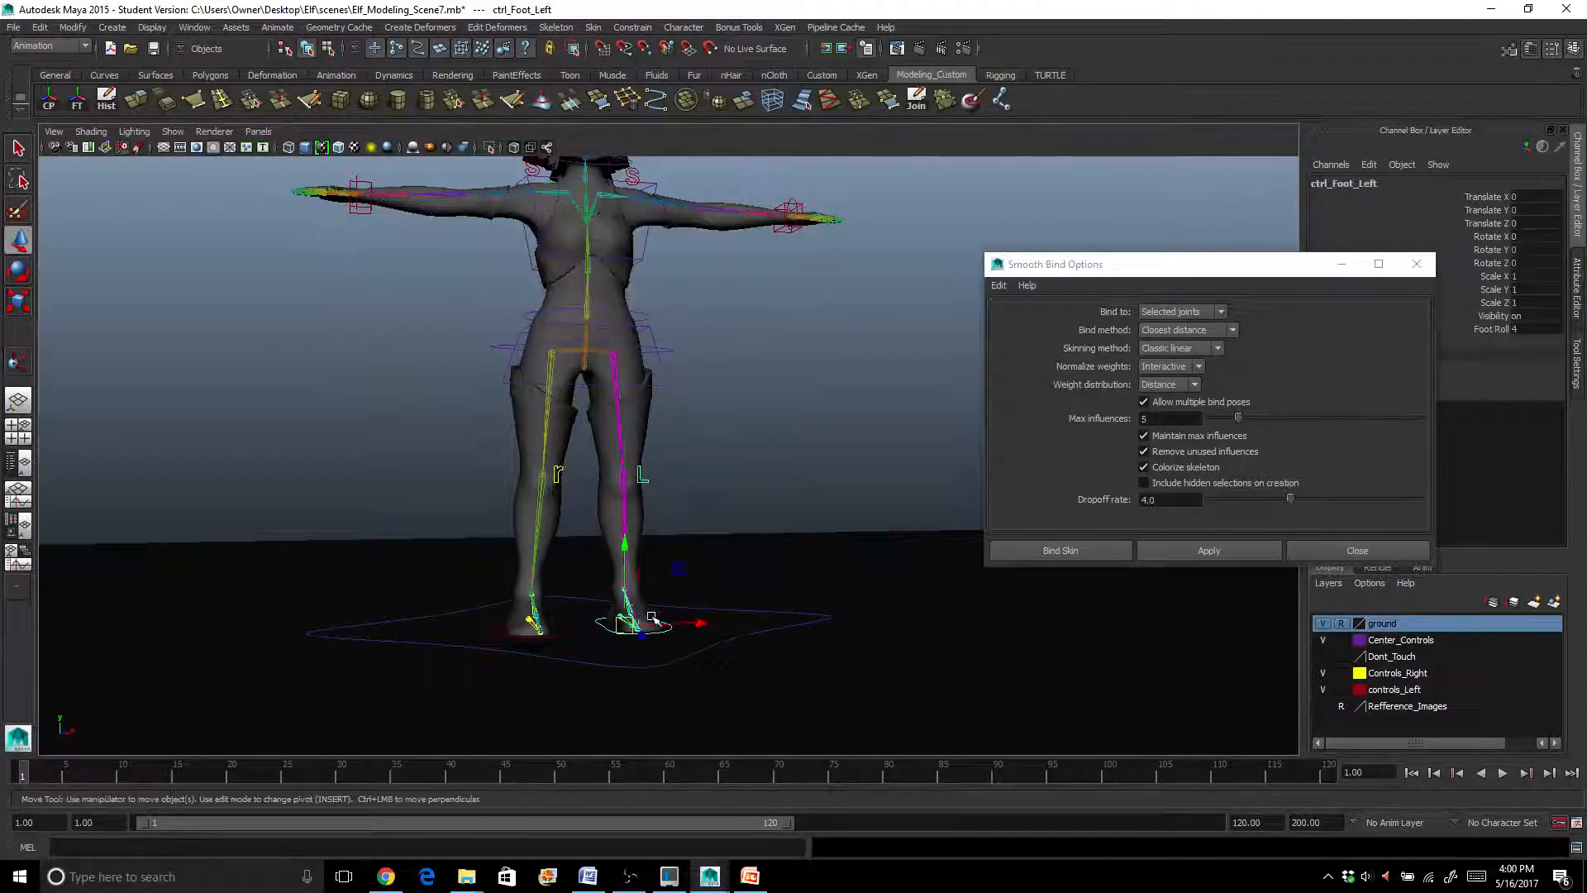
mouse_move(657, 625)
alt+mouse_down()
mouse_move(703, 621)
mouse_move(670, 604)
alt+mouse_up()
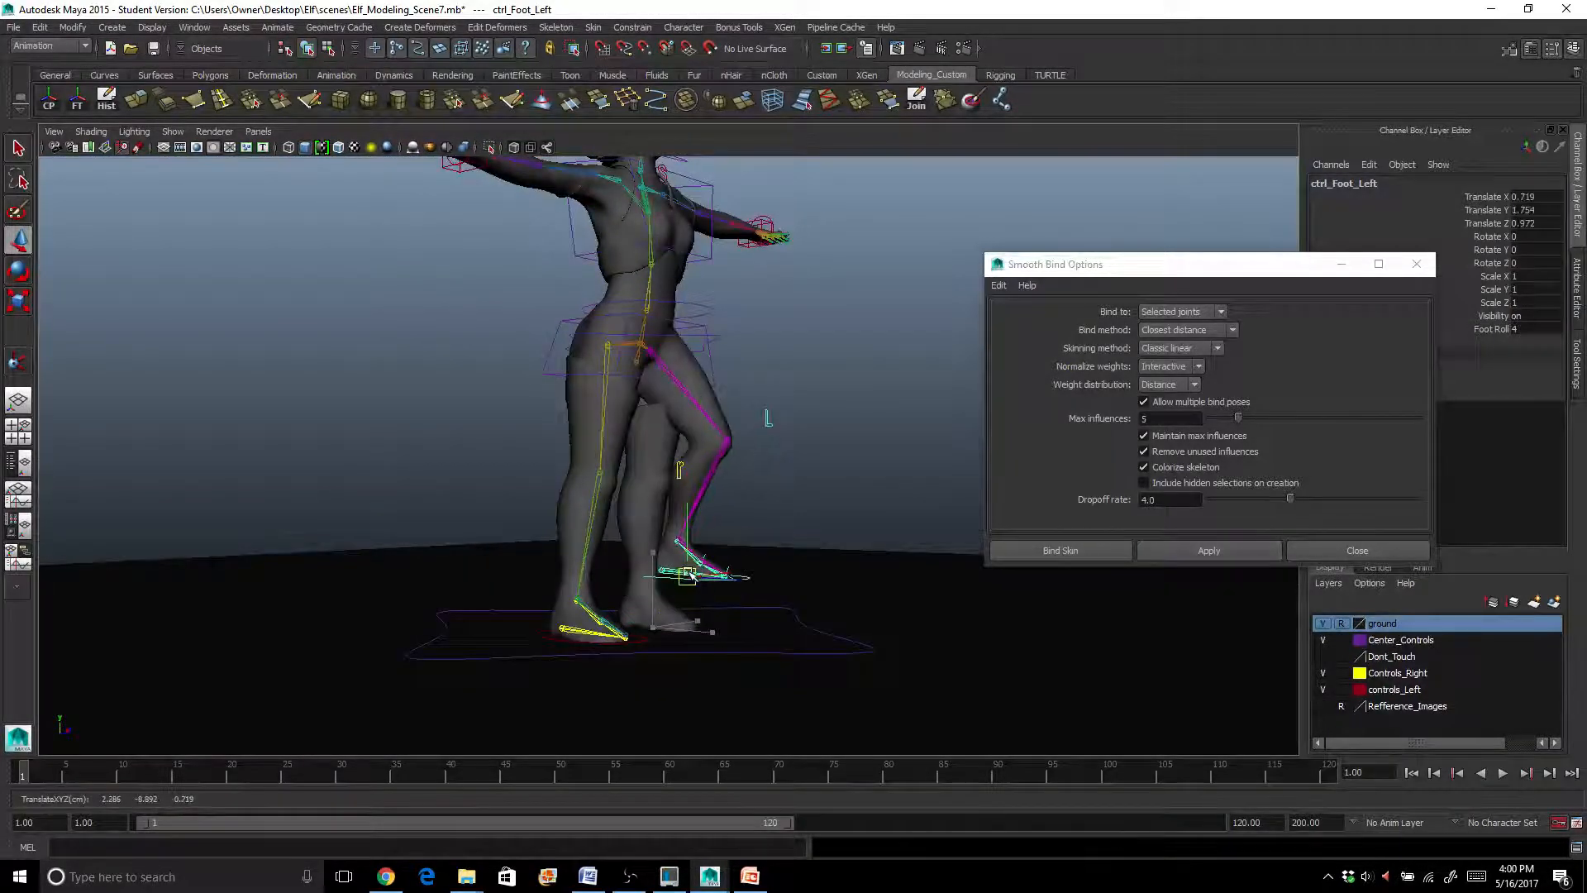
scroll(653, 579, up, 3)
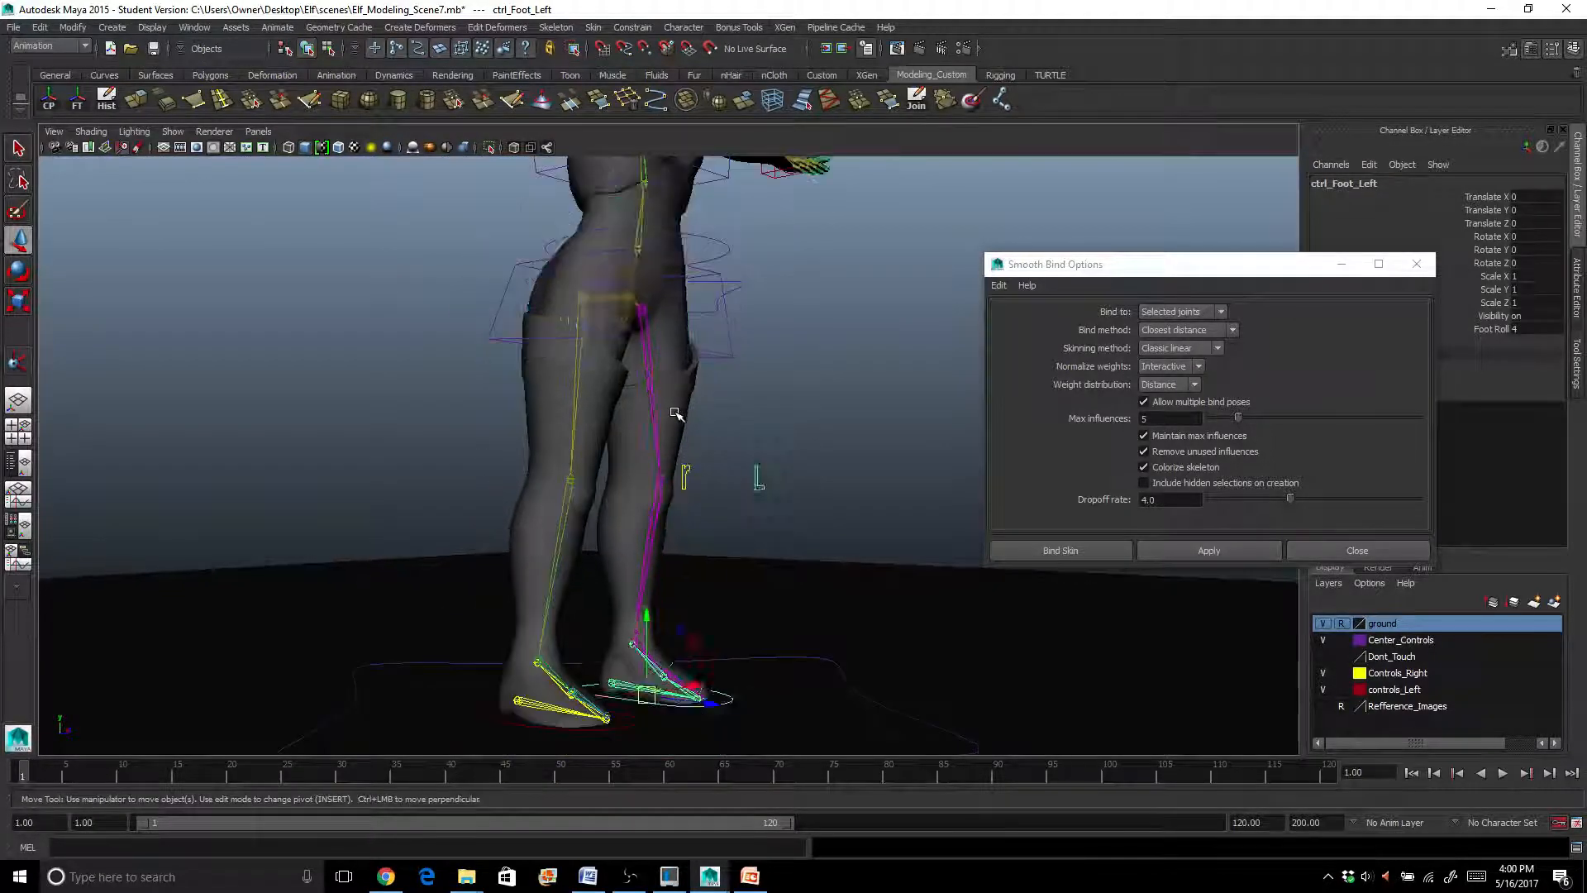
Undo back through the foot control selection and the smooth bind of the base body mesh
key(ctrl+z)
key(ctrl+z)
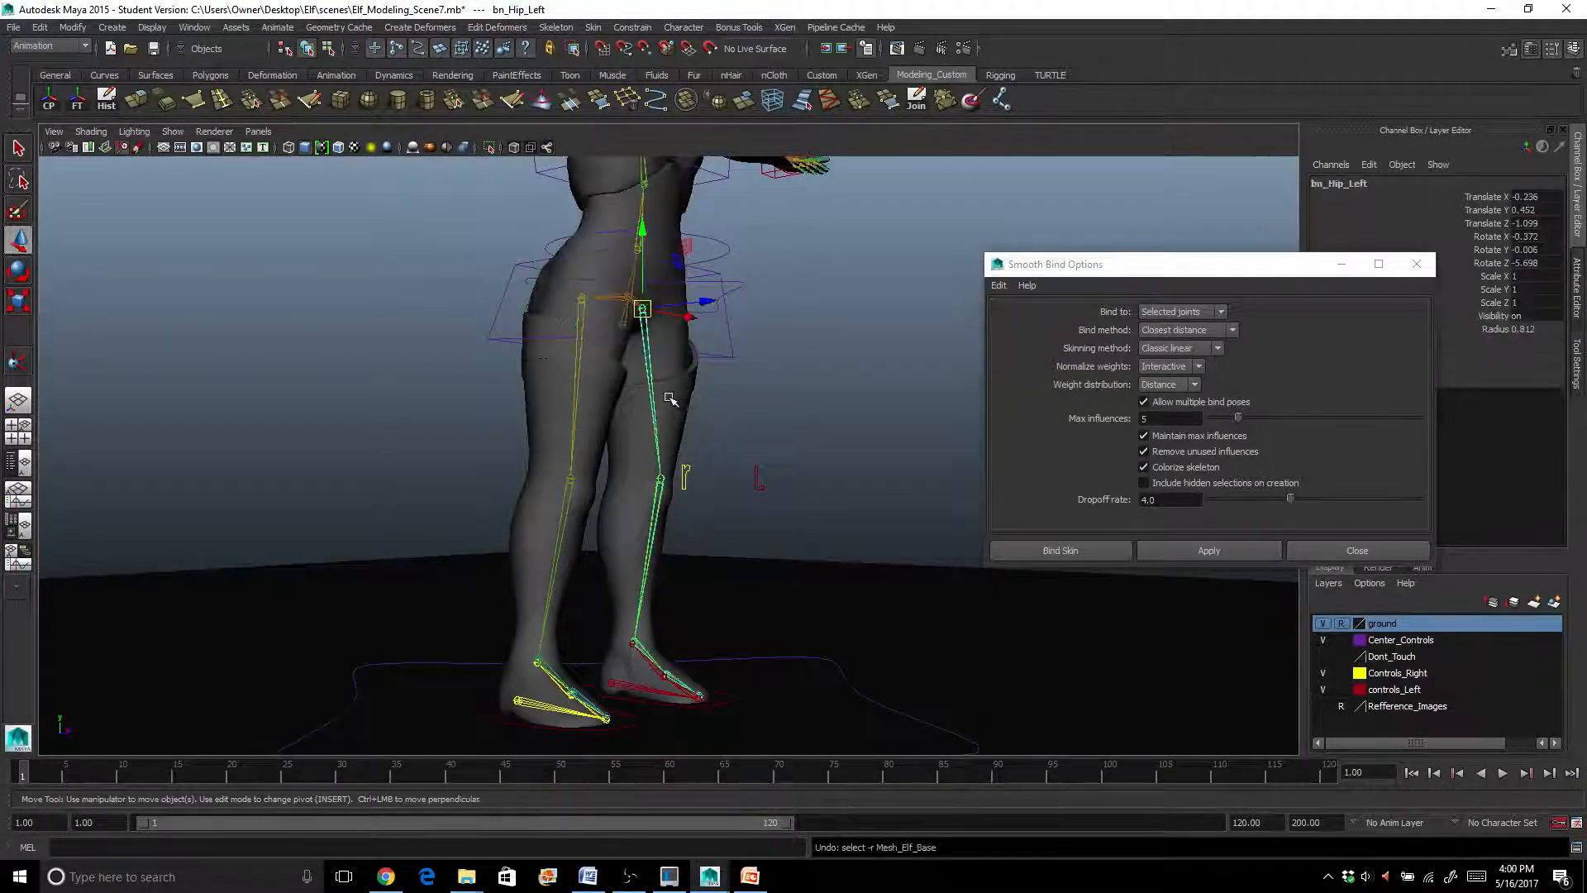
alt+drag(670, 399, 585, 411)
key(ctrl+z)
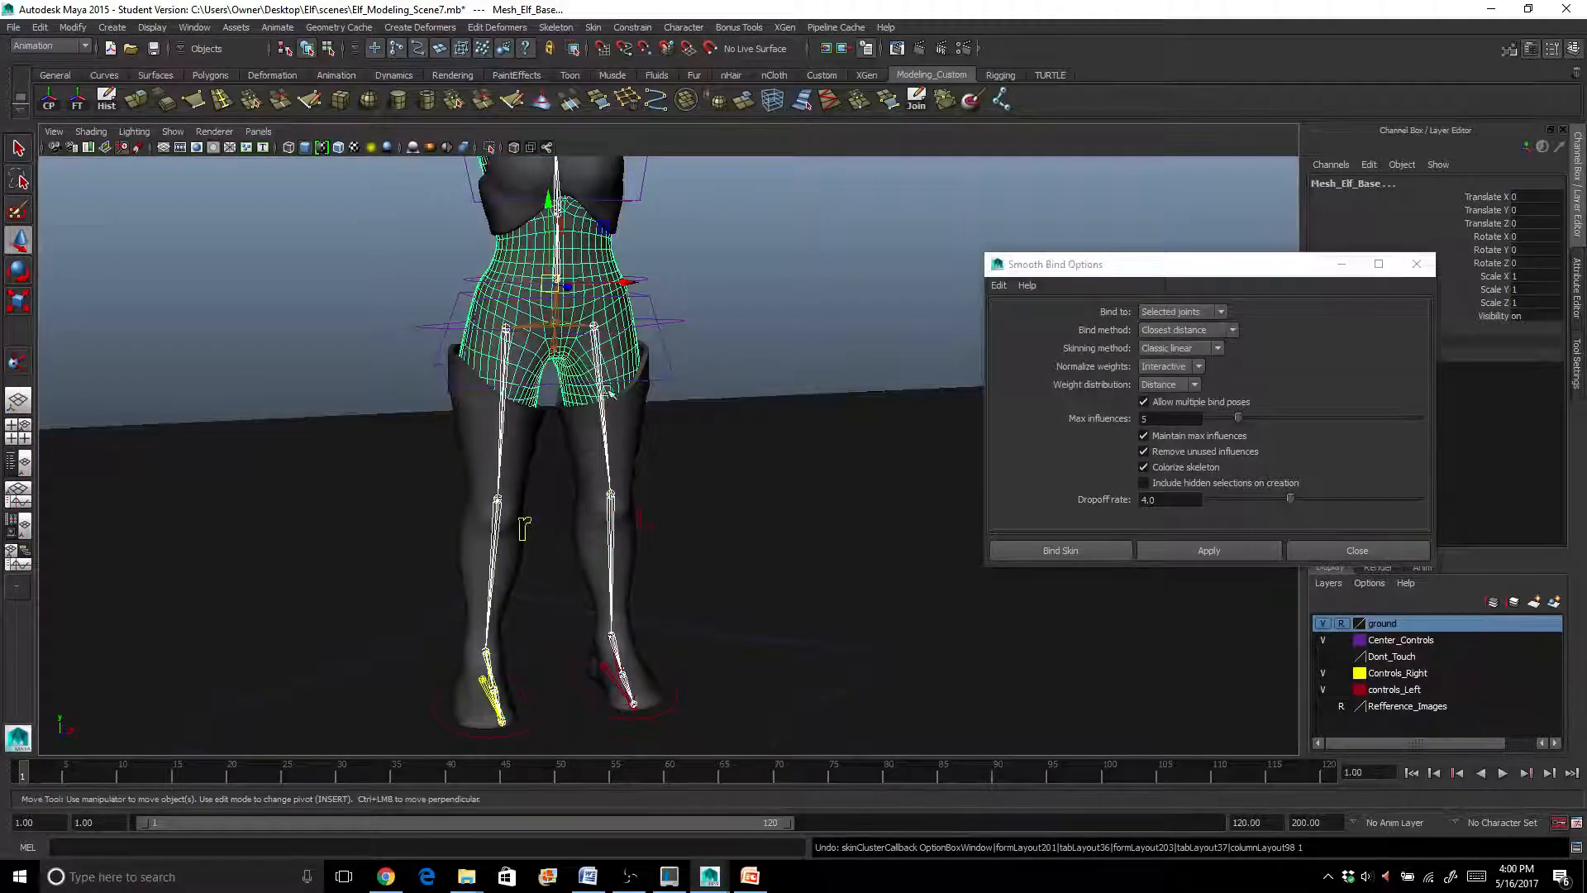
Replace the base body mesh in the joint selection with the leg clothing mesh and apply the smooth bind
shift+click(601, 258)
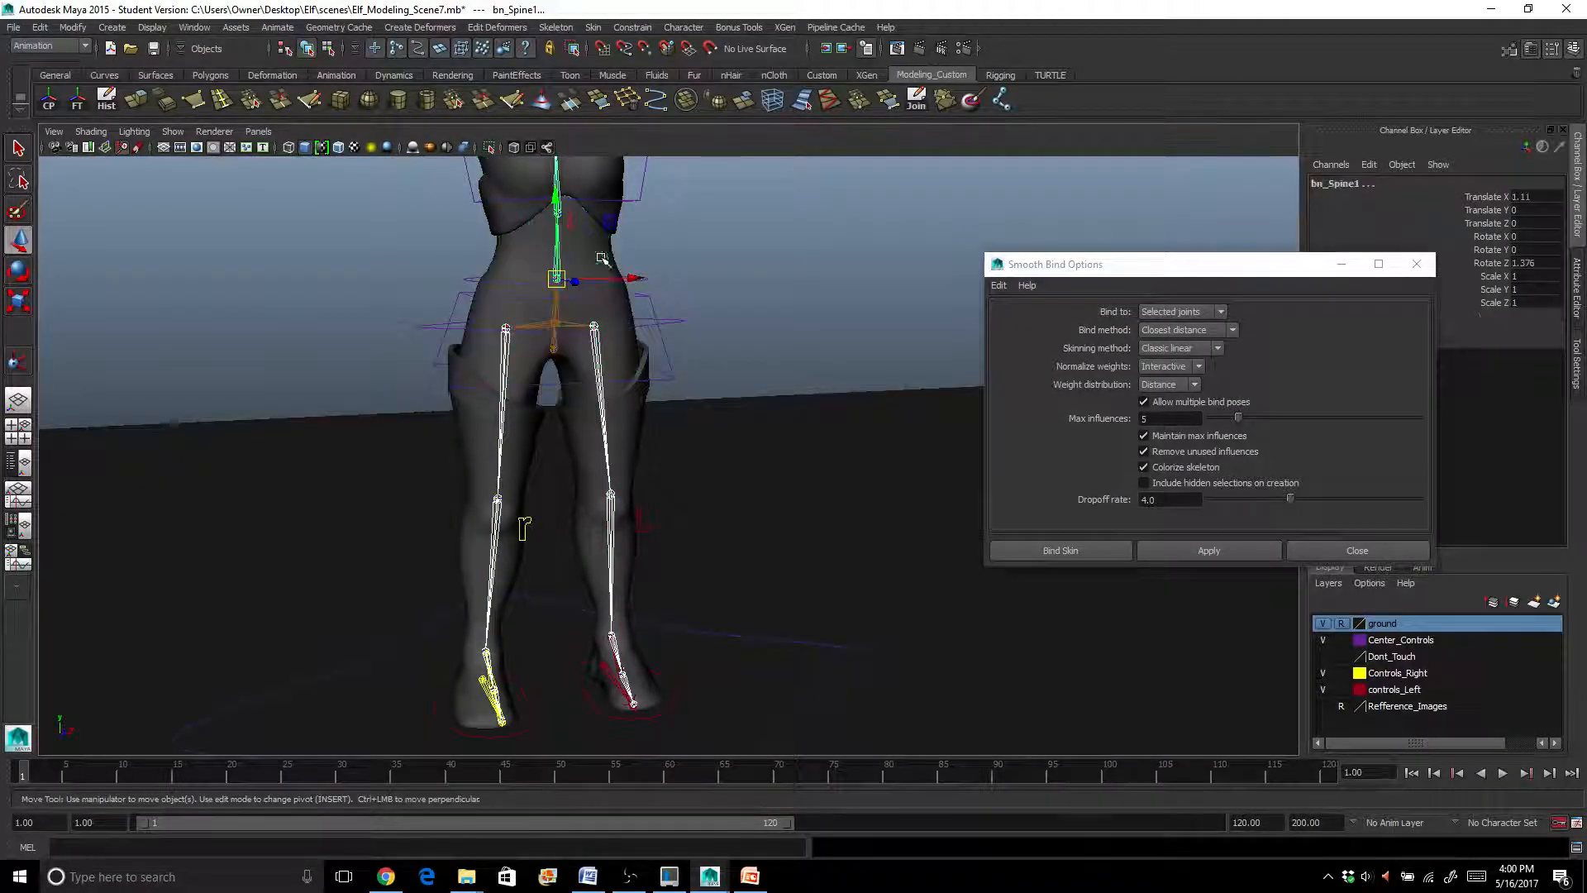
shift+click(635, 411)
click(1172, 550)
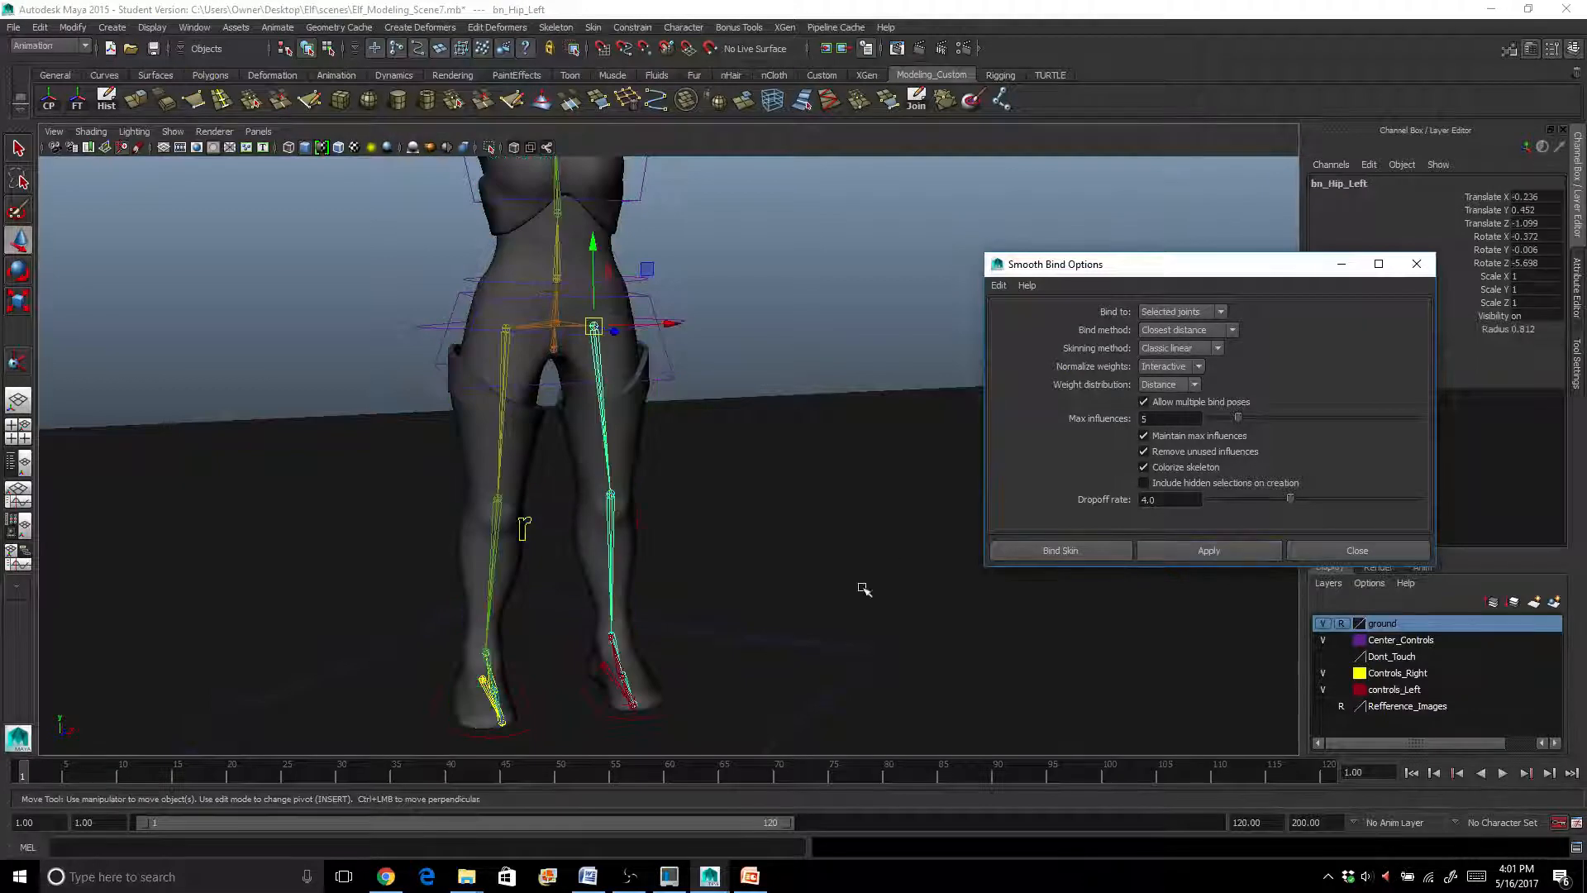
Test the leg clothing bind by moving the left foot control ctrl_Foot_Left, and undo the move
click(671, 693)
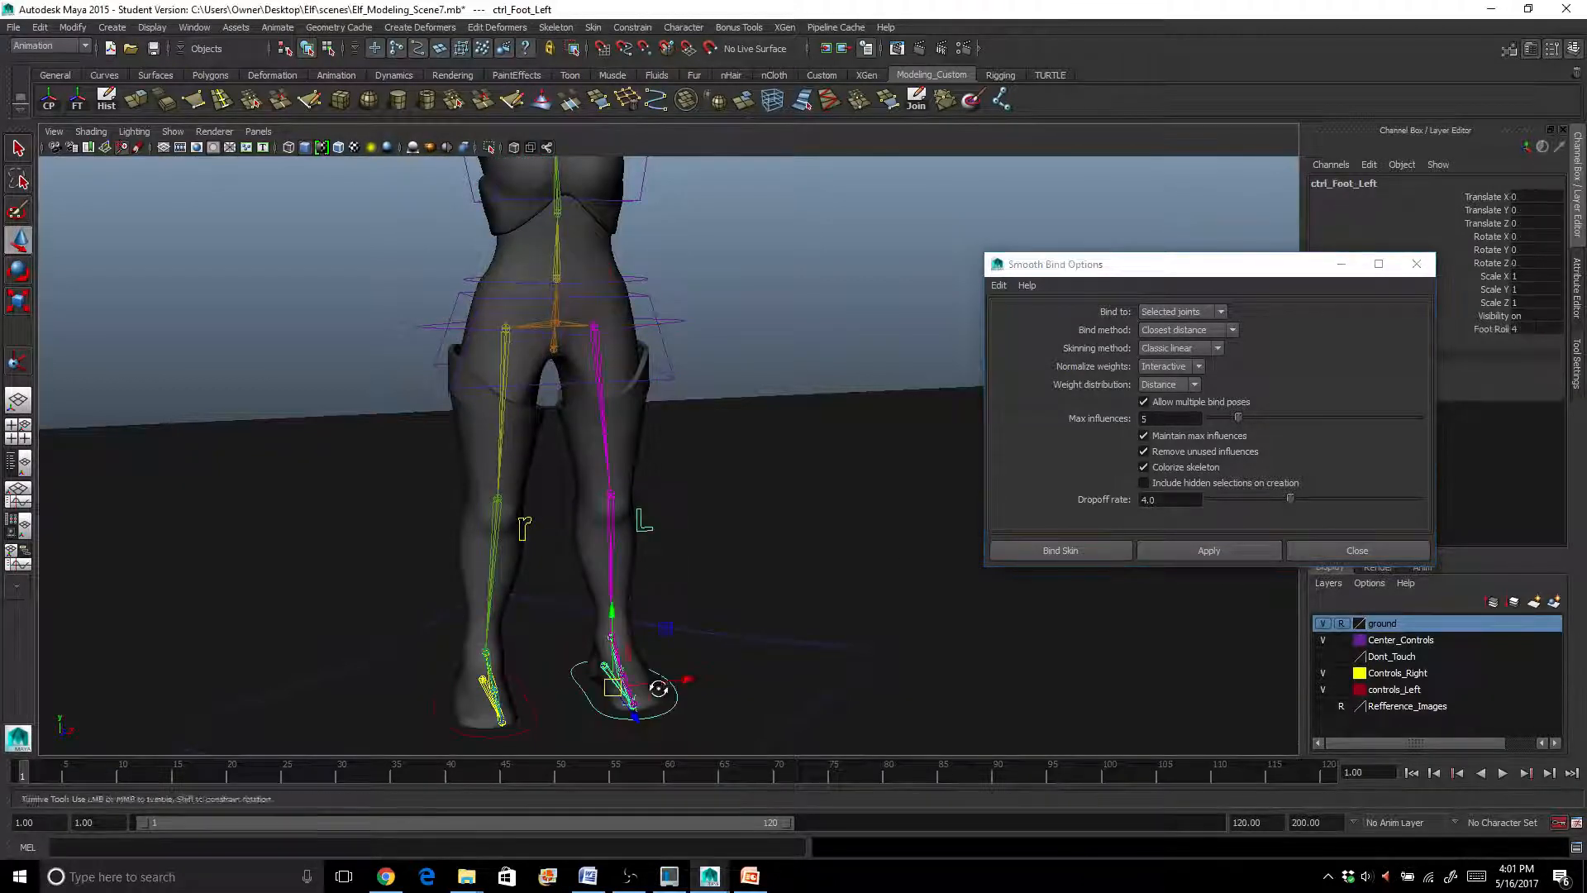
alt+drag(672, 692, 588, 523)
key(ctrl+z)
Test the upper-body deformation by moving the chest control Ctrl_Chest, and undo the move
click(715, 350)
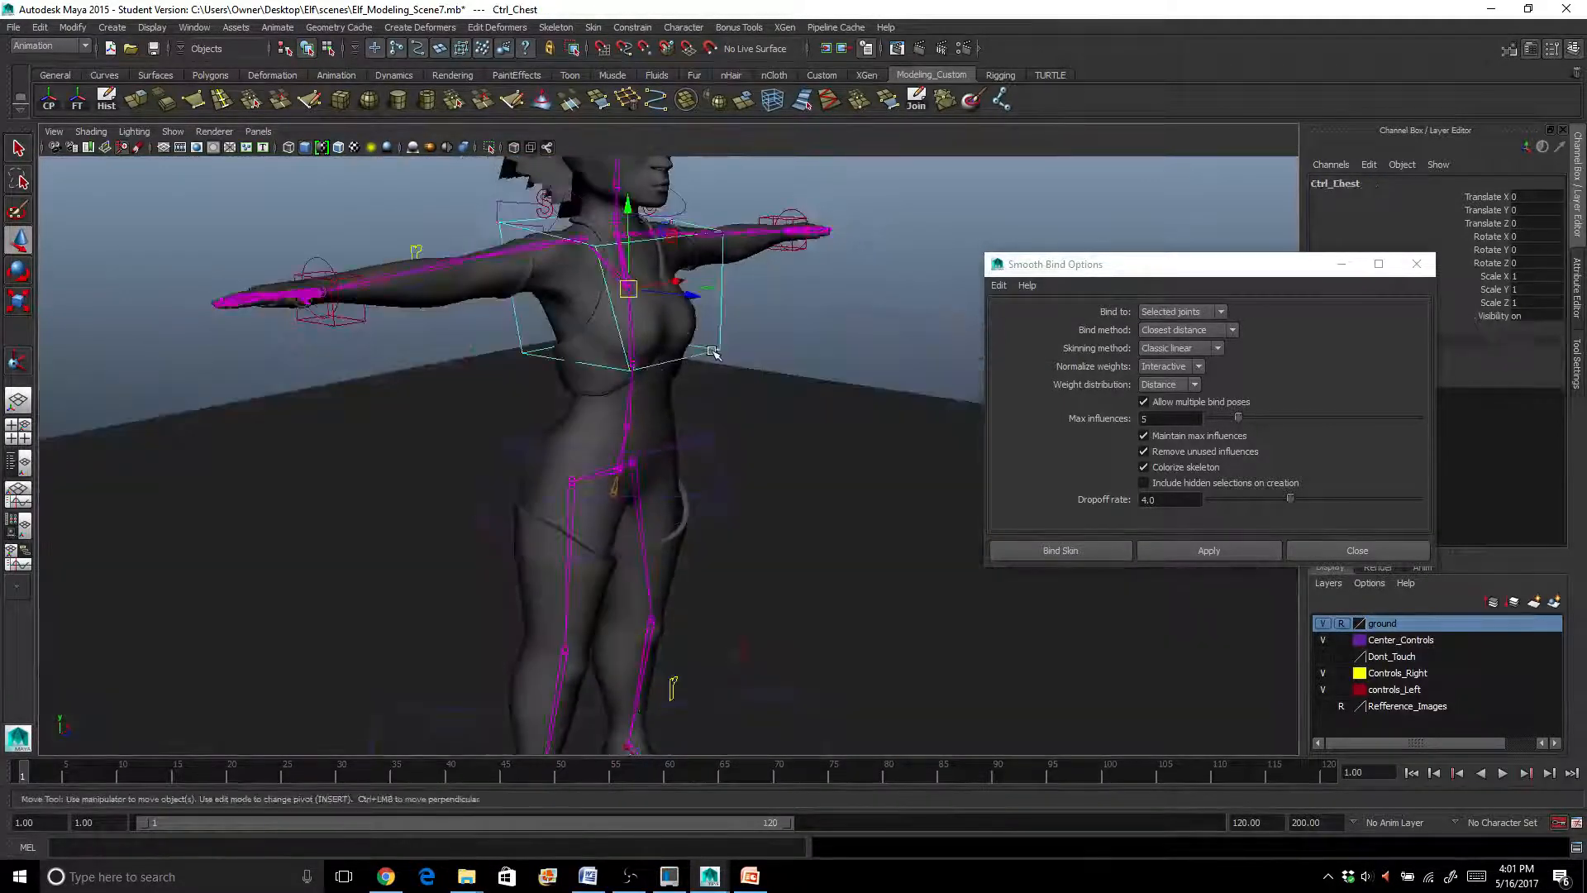
alt+drag(711, 353, 651, 373)
mouse_move(740, 303)
mouse_down()
mouse_move(719, 300)
mouse_move(734, 303)
mouse_up()
key(ctrl+z)
alt+drag(671, 382, 631, 397)
Select Mesh_Elf_Base together with the bn_pelvis joint and smooth bind them with Bind to set to Joint hierarchy
click(638, 418)
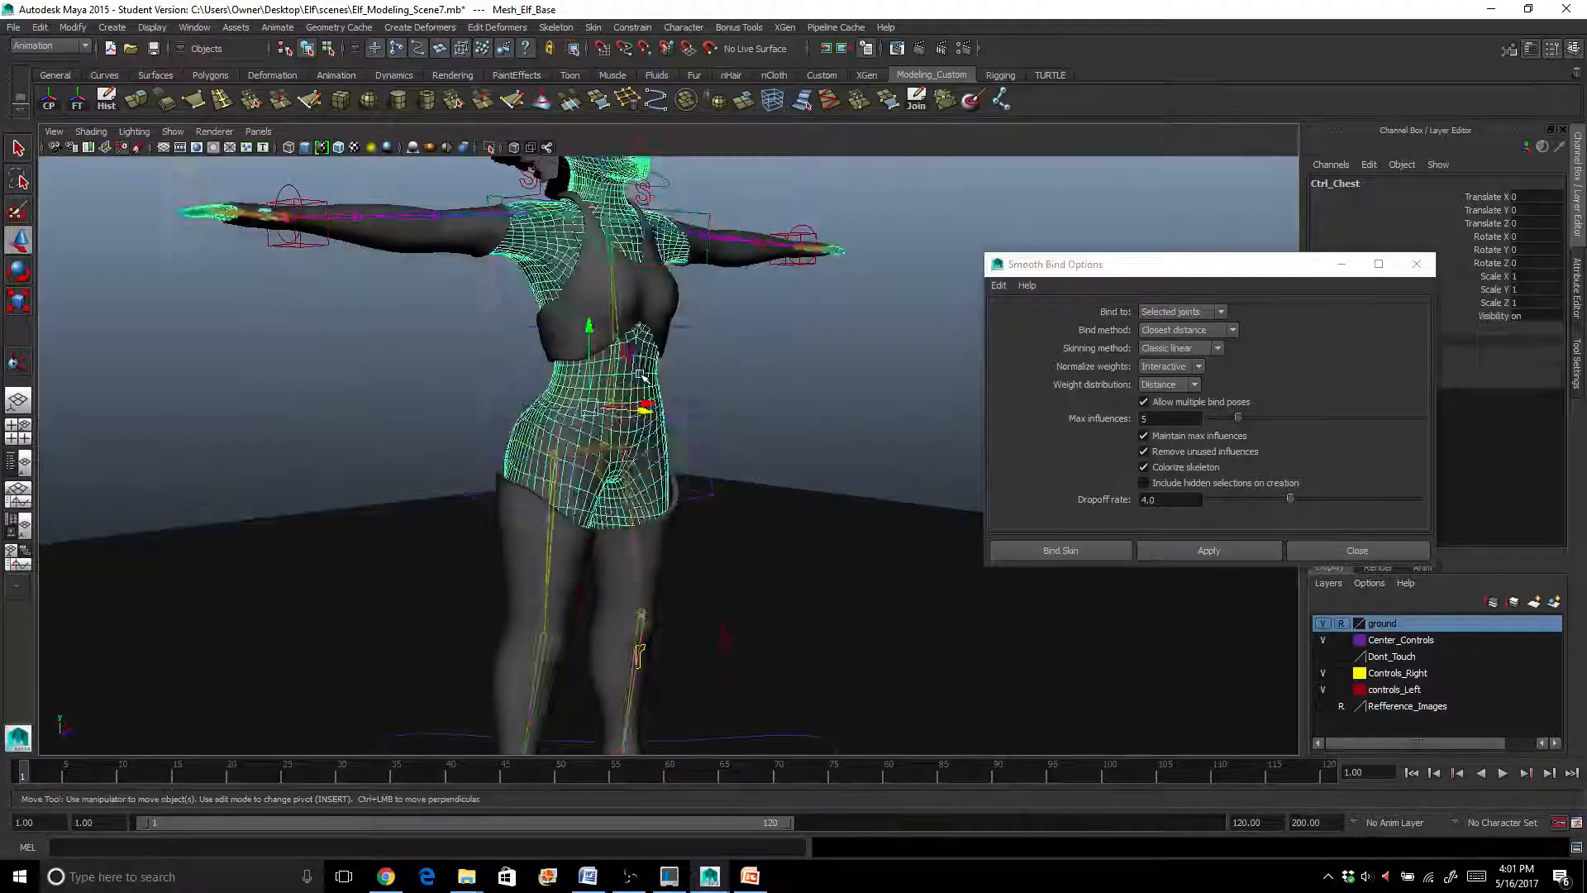
scroll(599, 428, up, 3)
shift+click(577, 438)
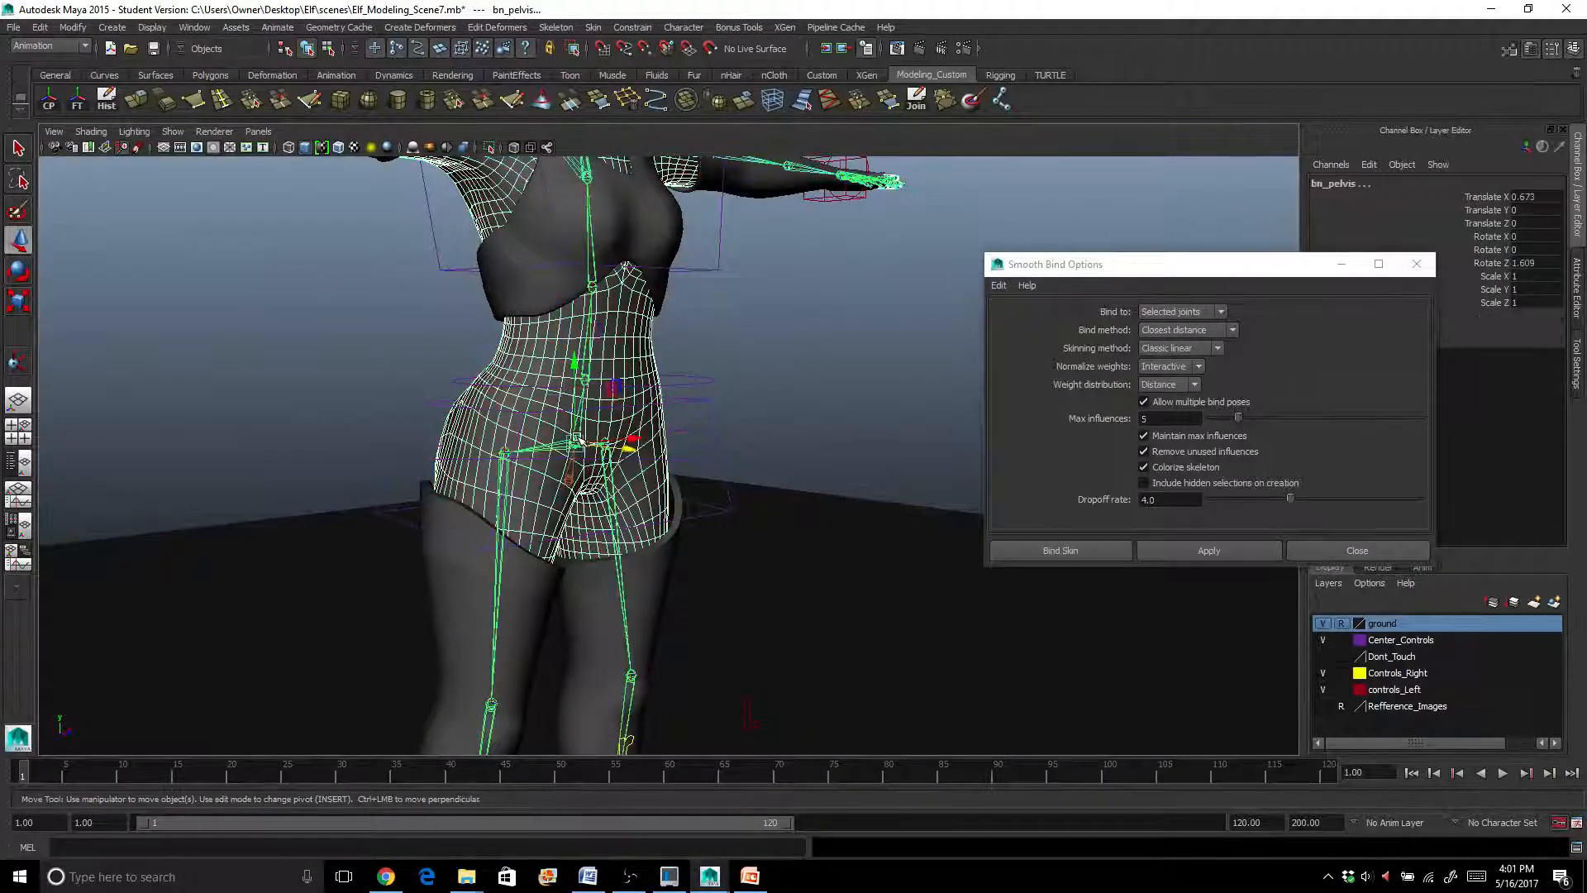
click(1182, 312)
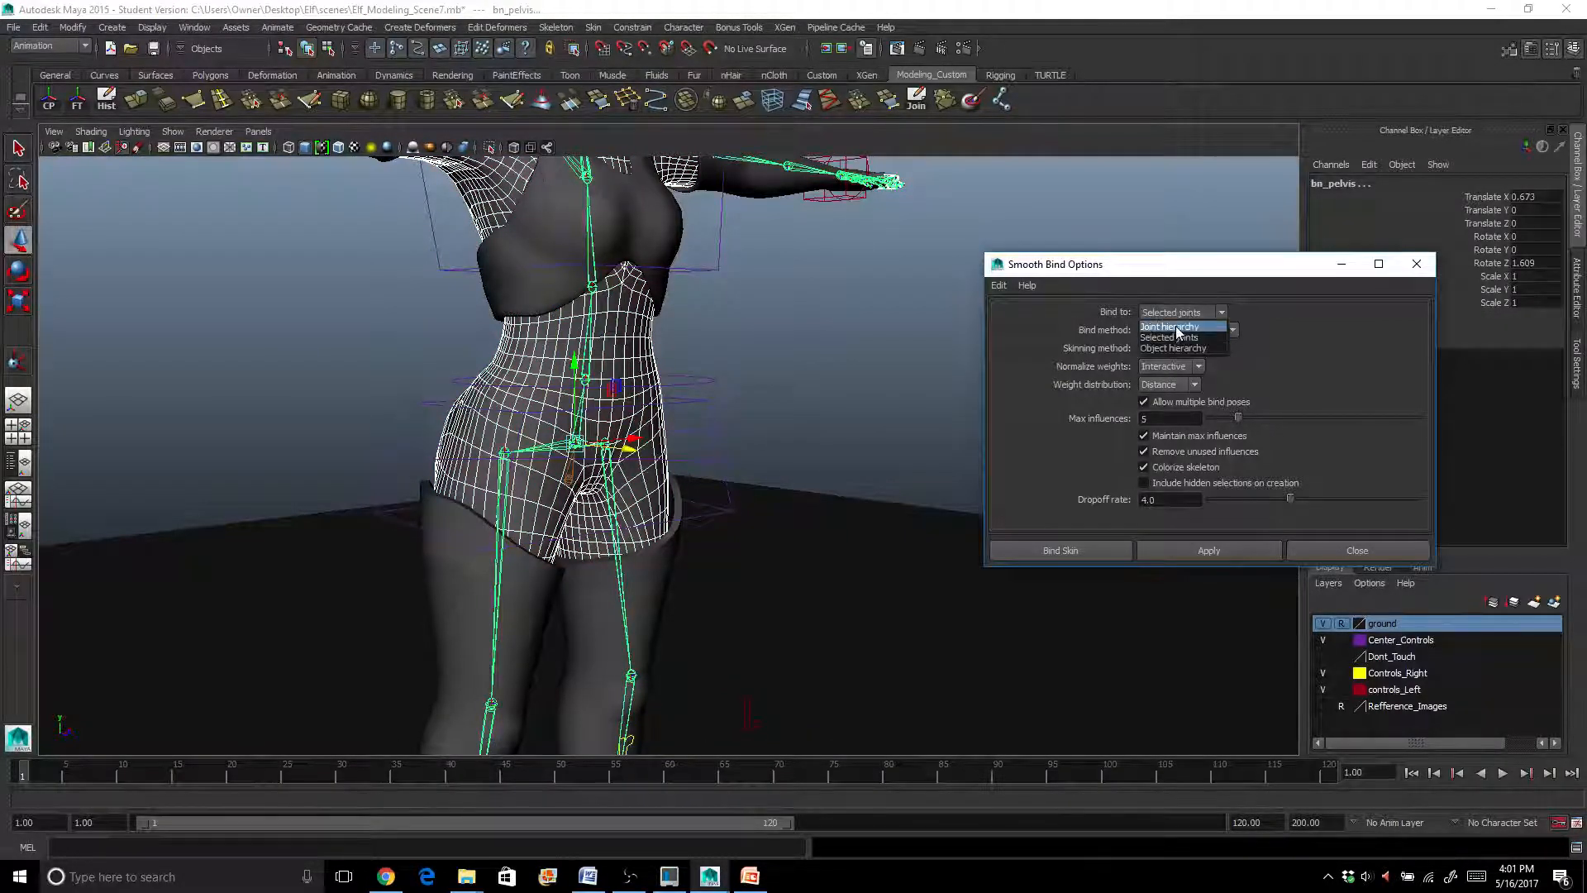
click(1176, 326)
click(1178, 547)
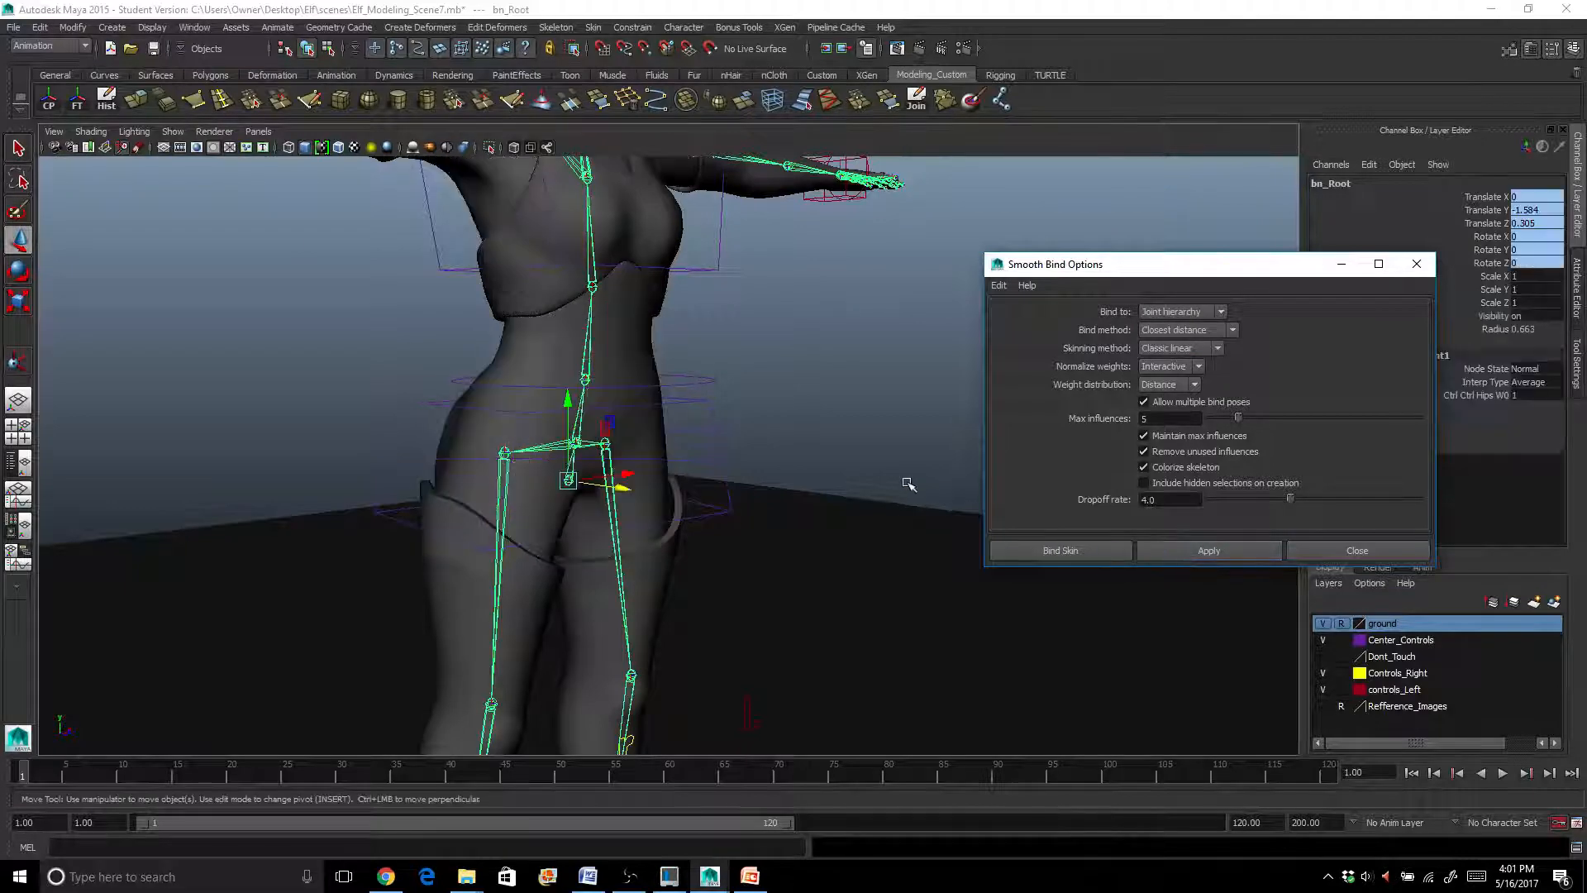
Move the hips control Ctrl_Ctrl_Hips several times to test the body's deformation, undoing each move
scroll(778, 452, down, 3)
click(750, 442)
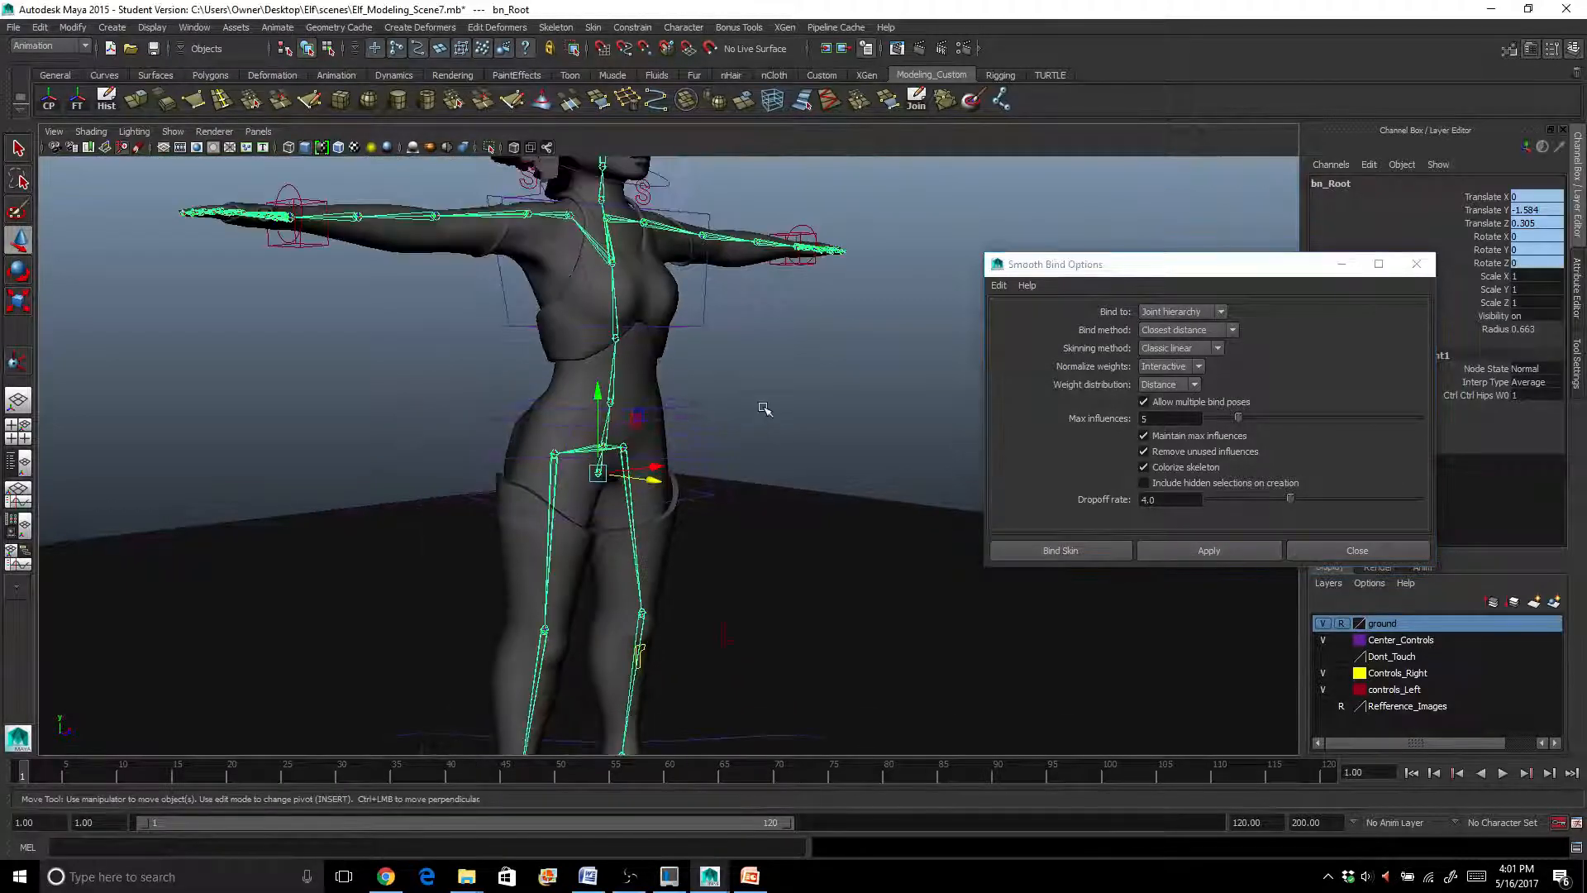
click(709, 497)
alt+drag(695, 489, 611, 454)
key(ctrl+z)
scroll(623, 471, down, 2)
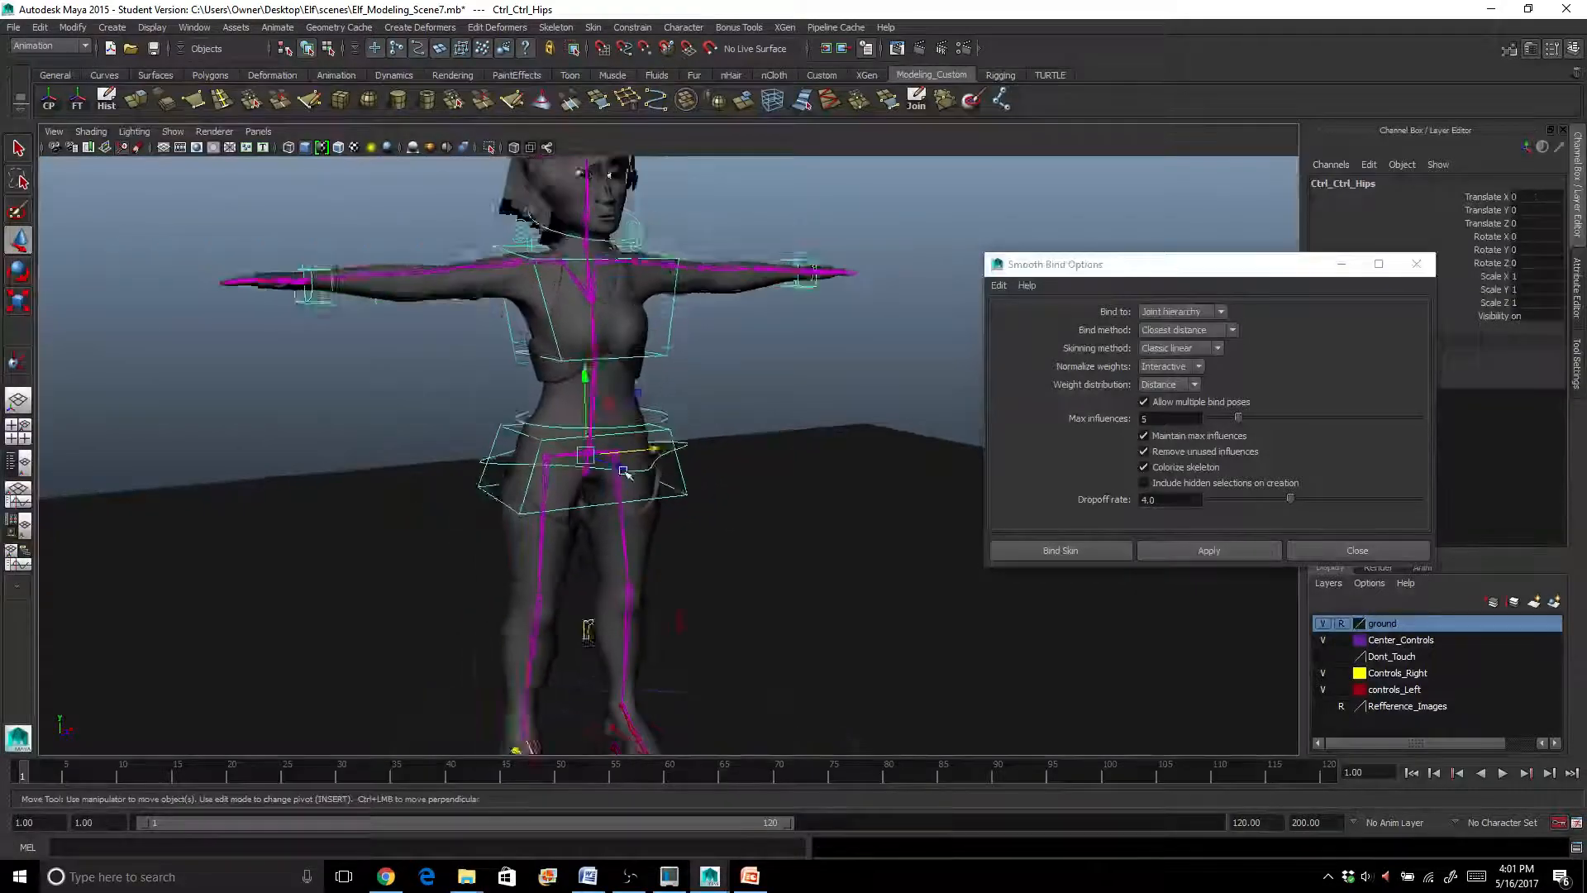
scroll(623, 471, down, 1)
alt+middle_drag(623, 471, 666, 421)
drag(649, 317, 672, 371)
key(ctrl+z)
scroll(673, 371, up, 3)
alt+middle_drag(673, 371, 673, 543)
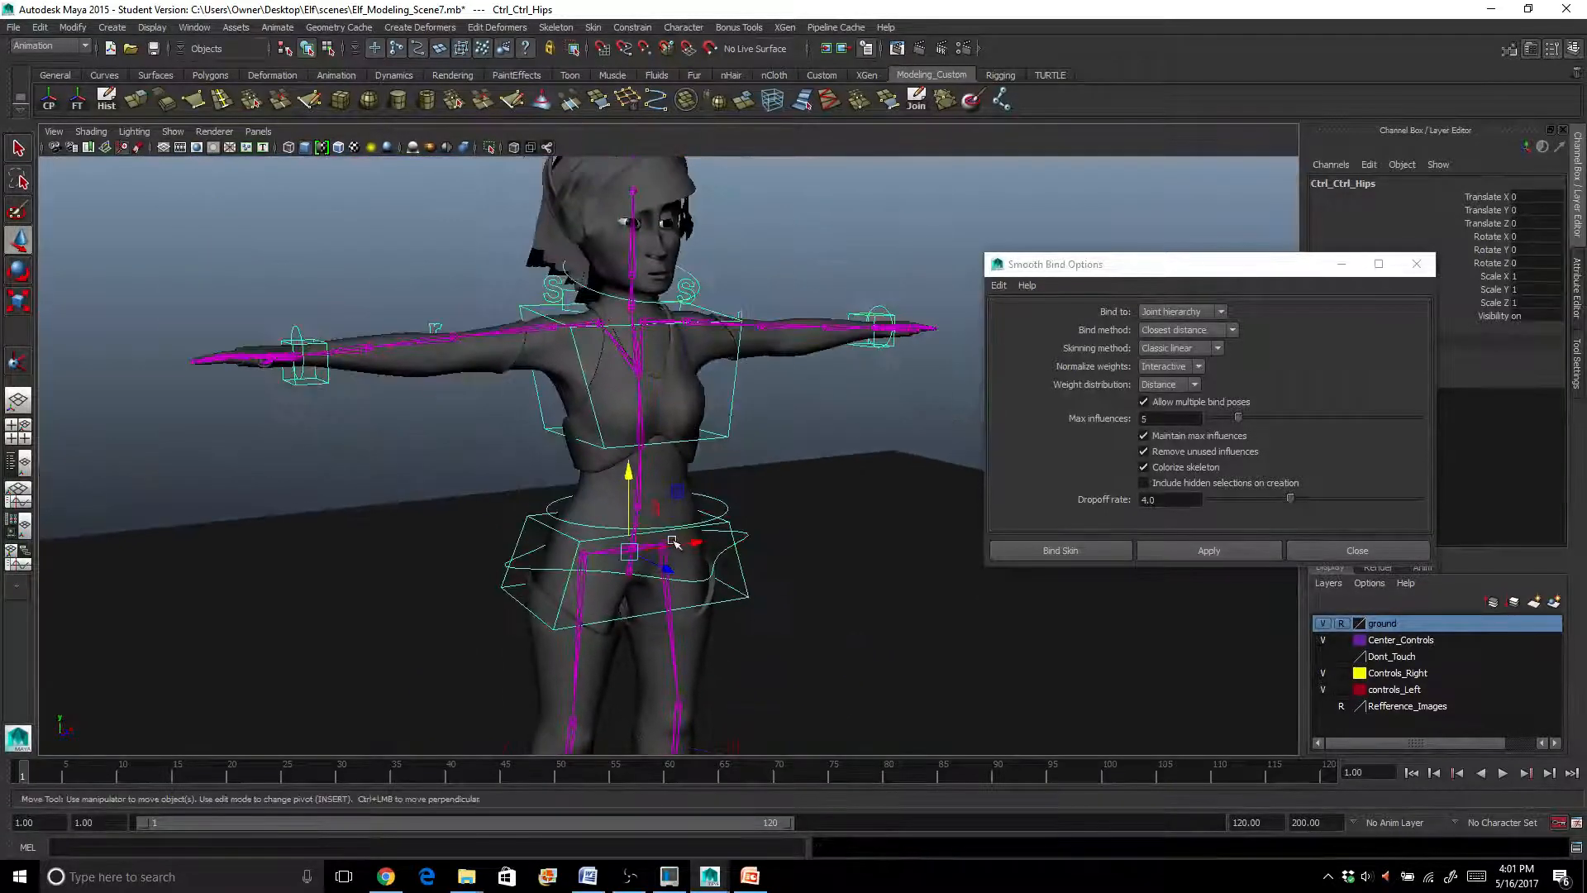
alt+drag(674, 541, 595, 389)
scroll(600, 385, up, 1)
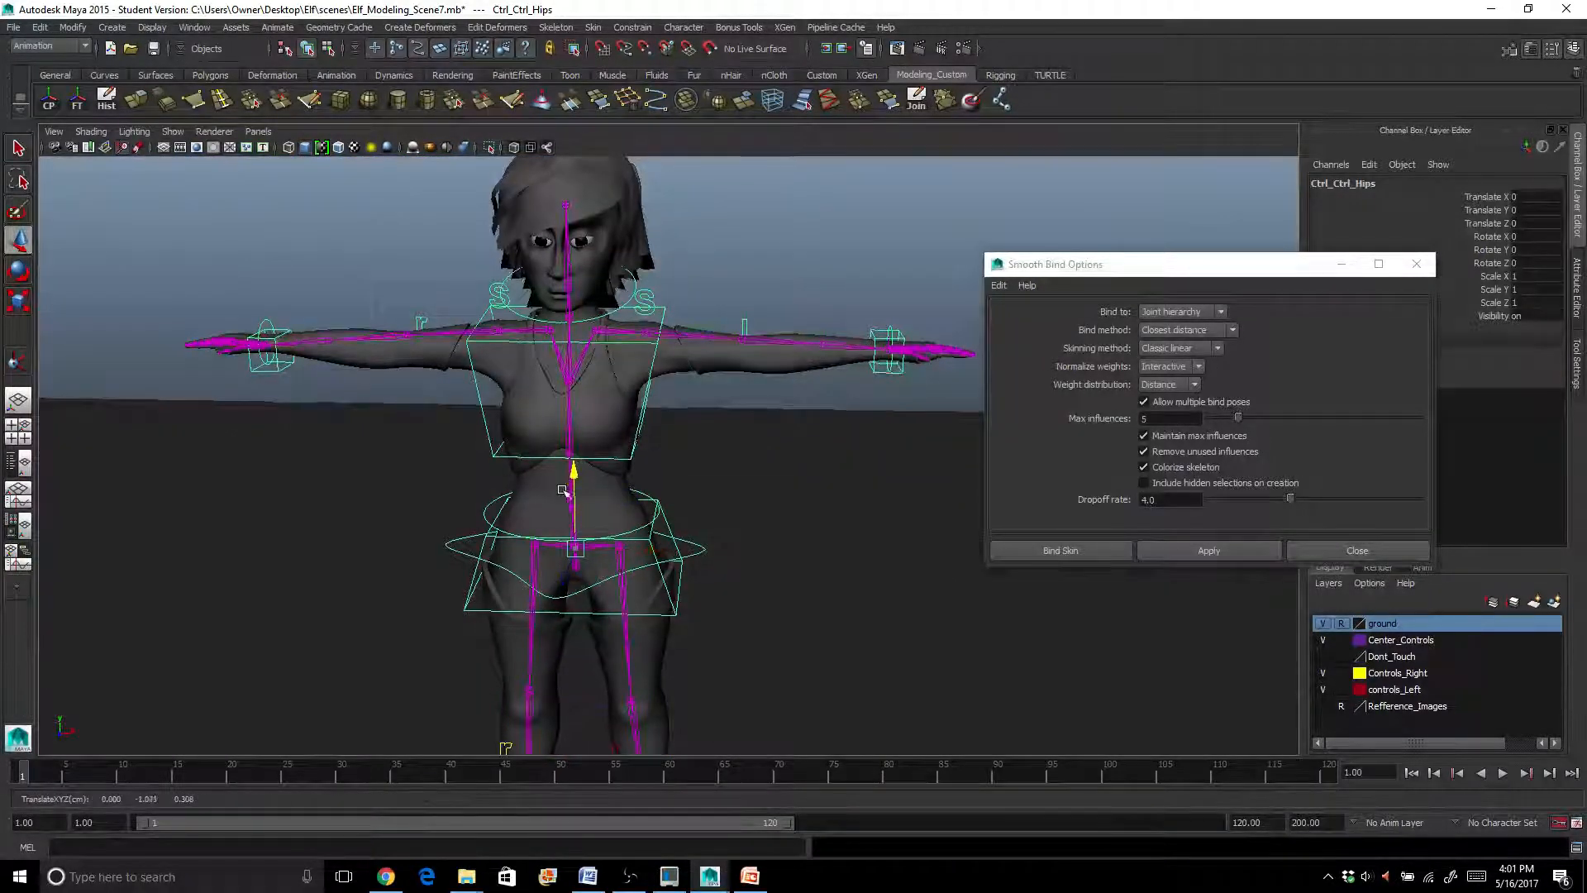
Set the smooth bind's Bind to option to Selected joints for binding the left sleeve
scroll(581, 467, up, 3)
alt+middle_drag(577, 469, 557, 567)
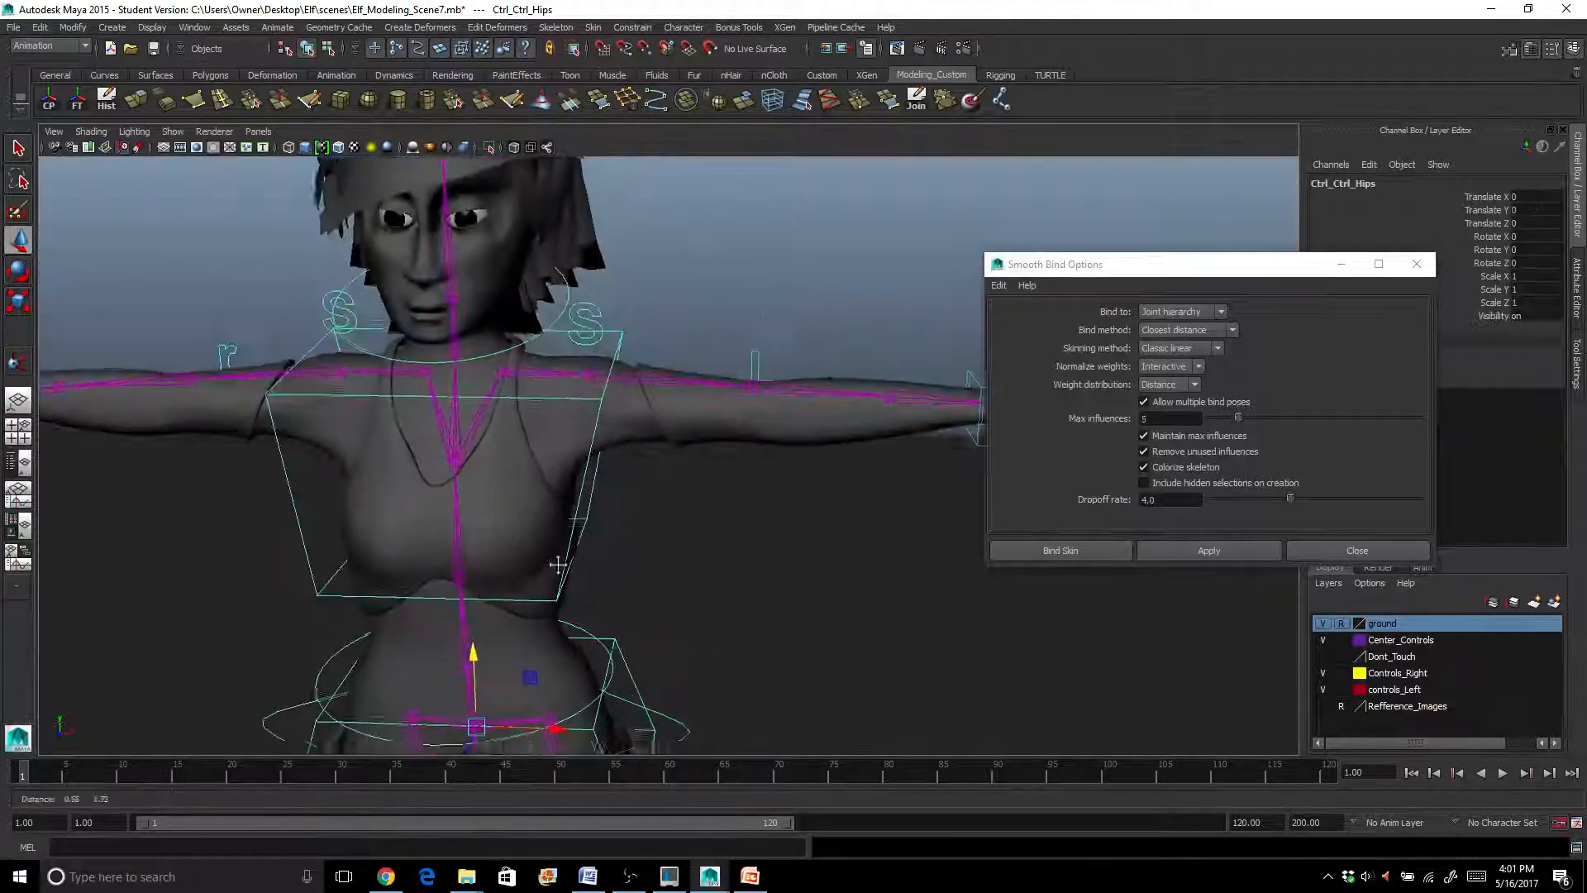
scroll(578, 539, up, 3)
scroll(697, 342, down, 1)
click(697, 342)
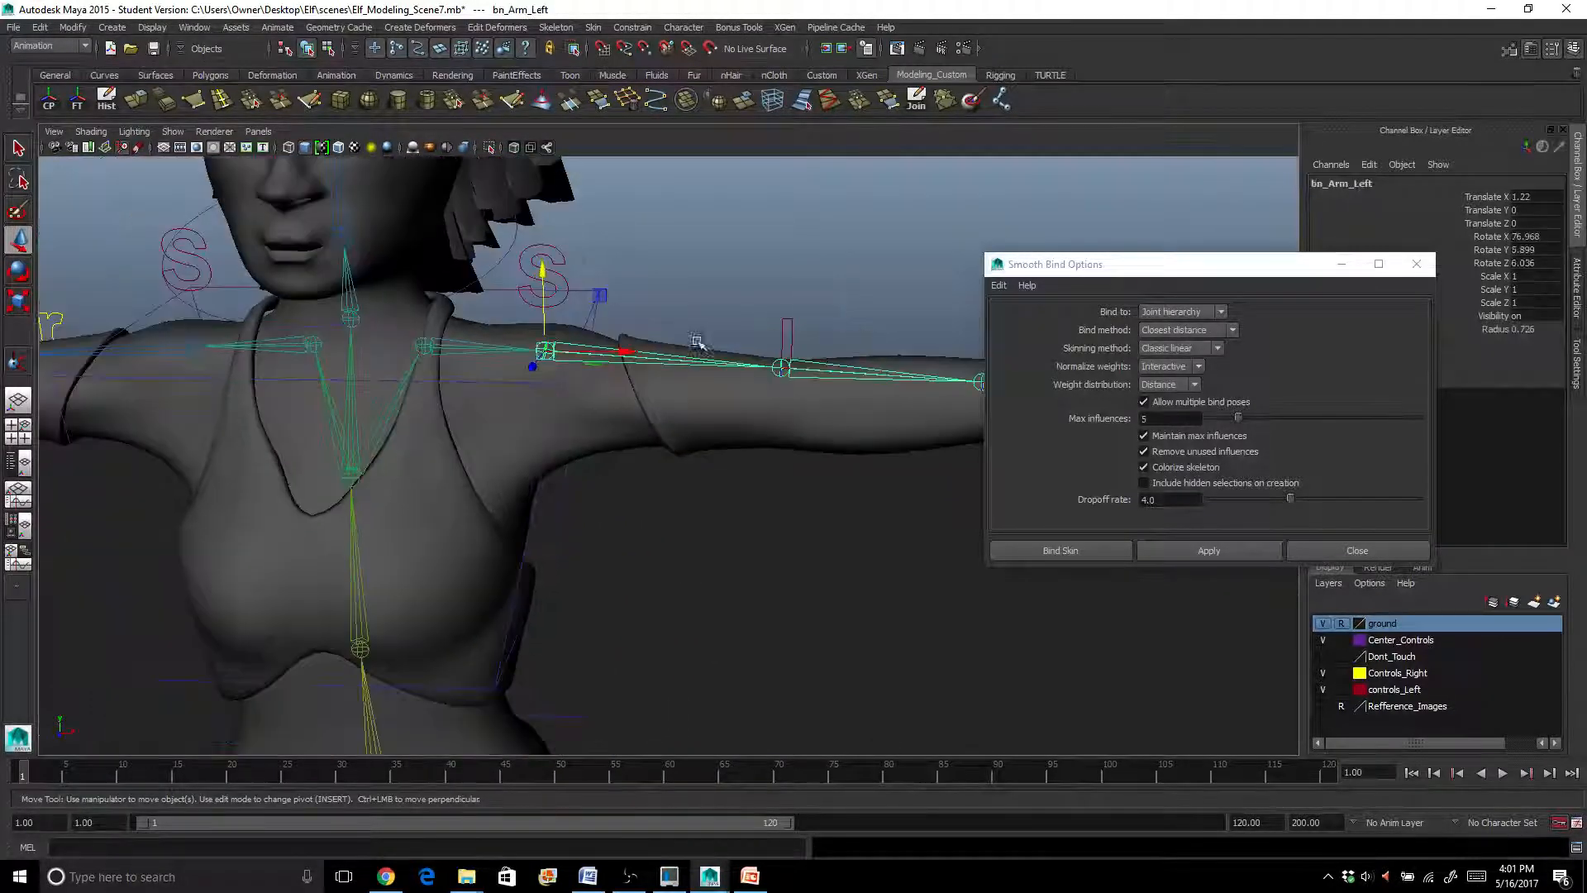
click(1178, 311)
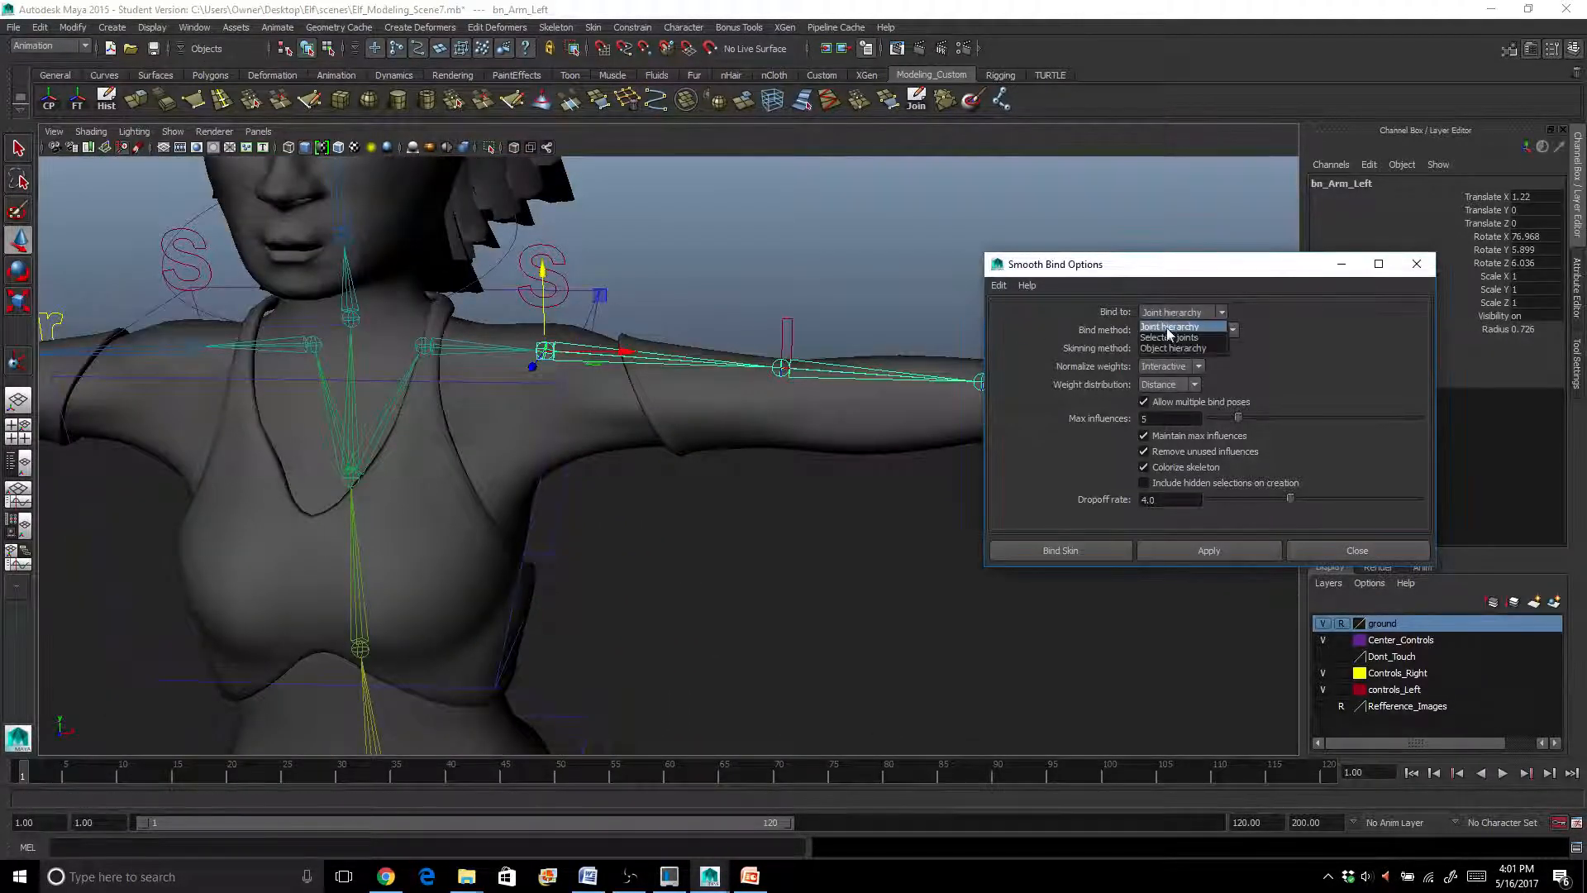
click(1170, 329)
Select the joints of the left hand's four fingers one by one, starting from a fingertip
click(782, 369)
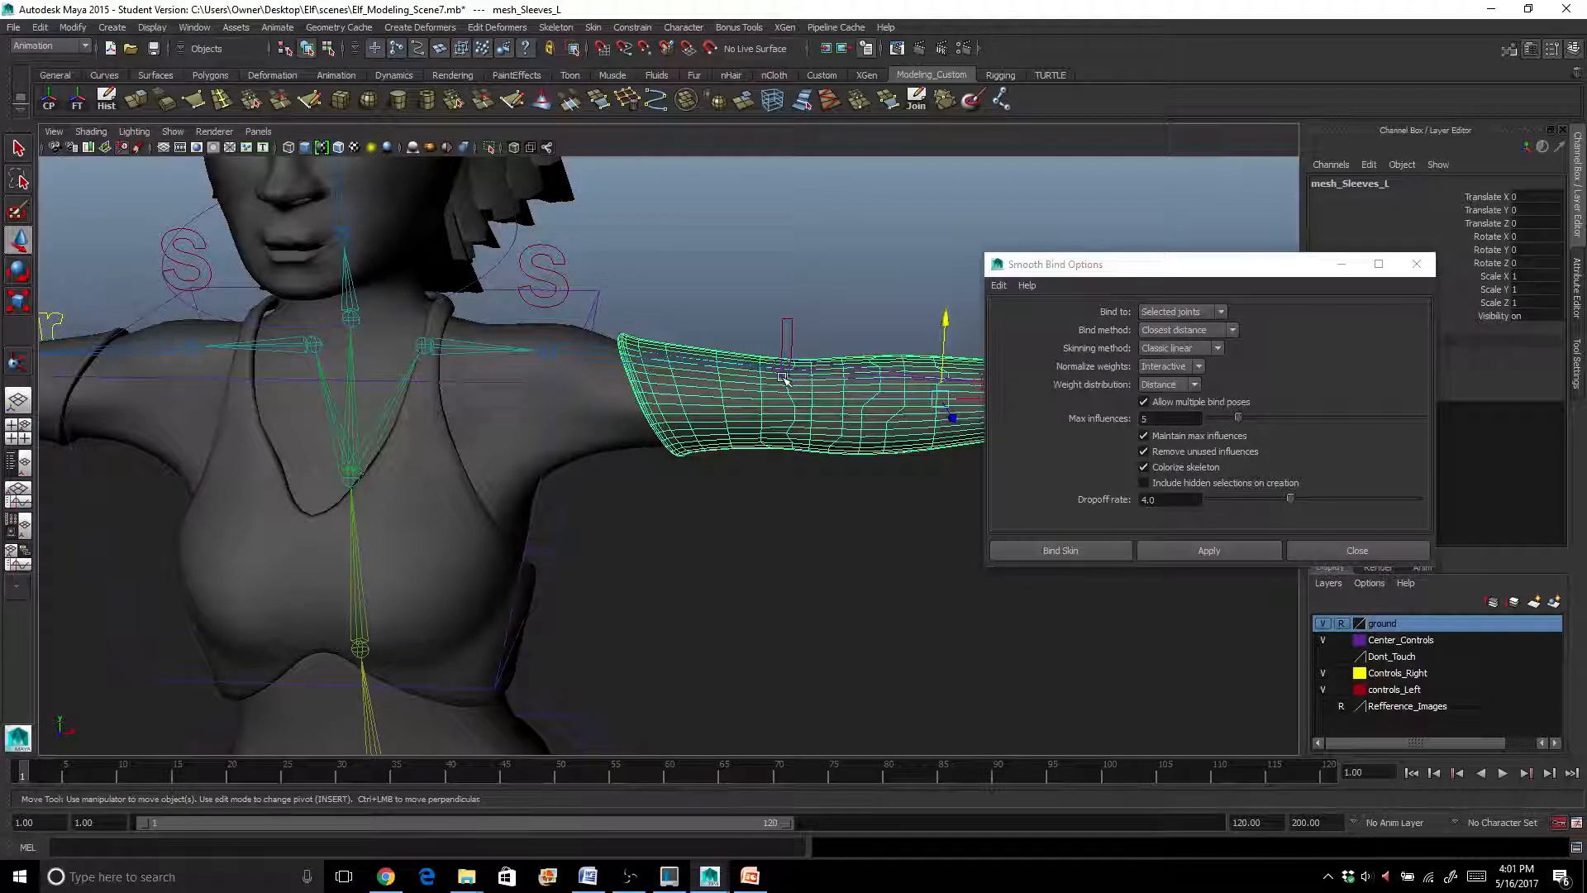
alt+middle_drag(844, 388, 716, 375)
scroll(718, 376, up, 3)
scroll(733, 372, down, 5)
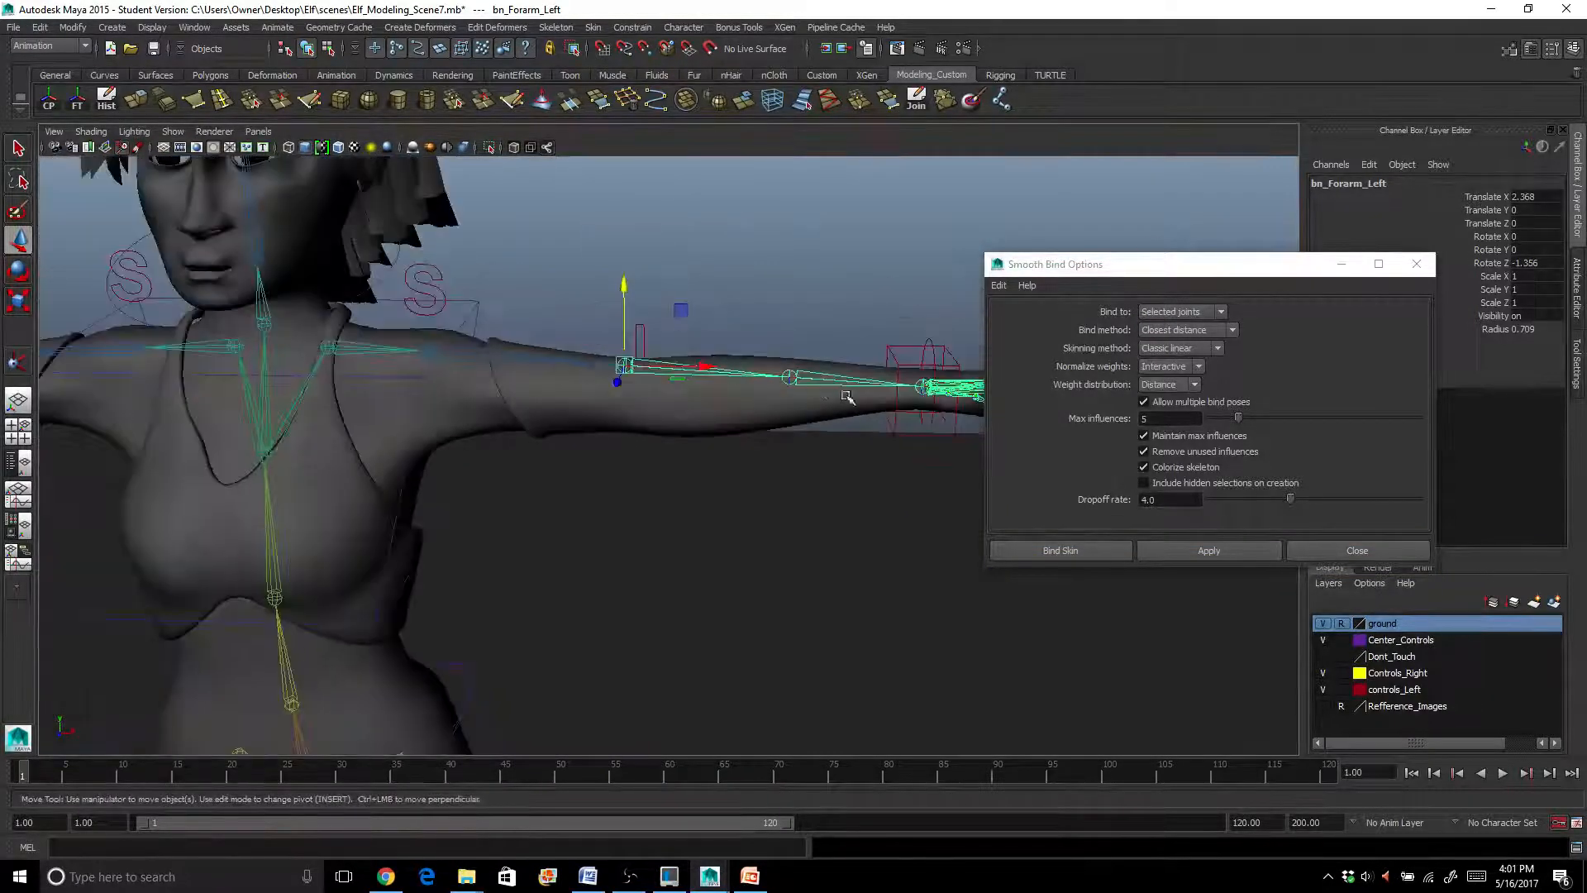
alt+middle_drag(846, 393, 682, 399)
scroll(777, 417, down, 2)
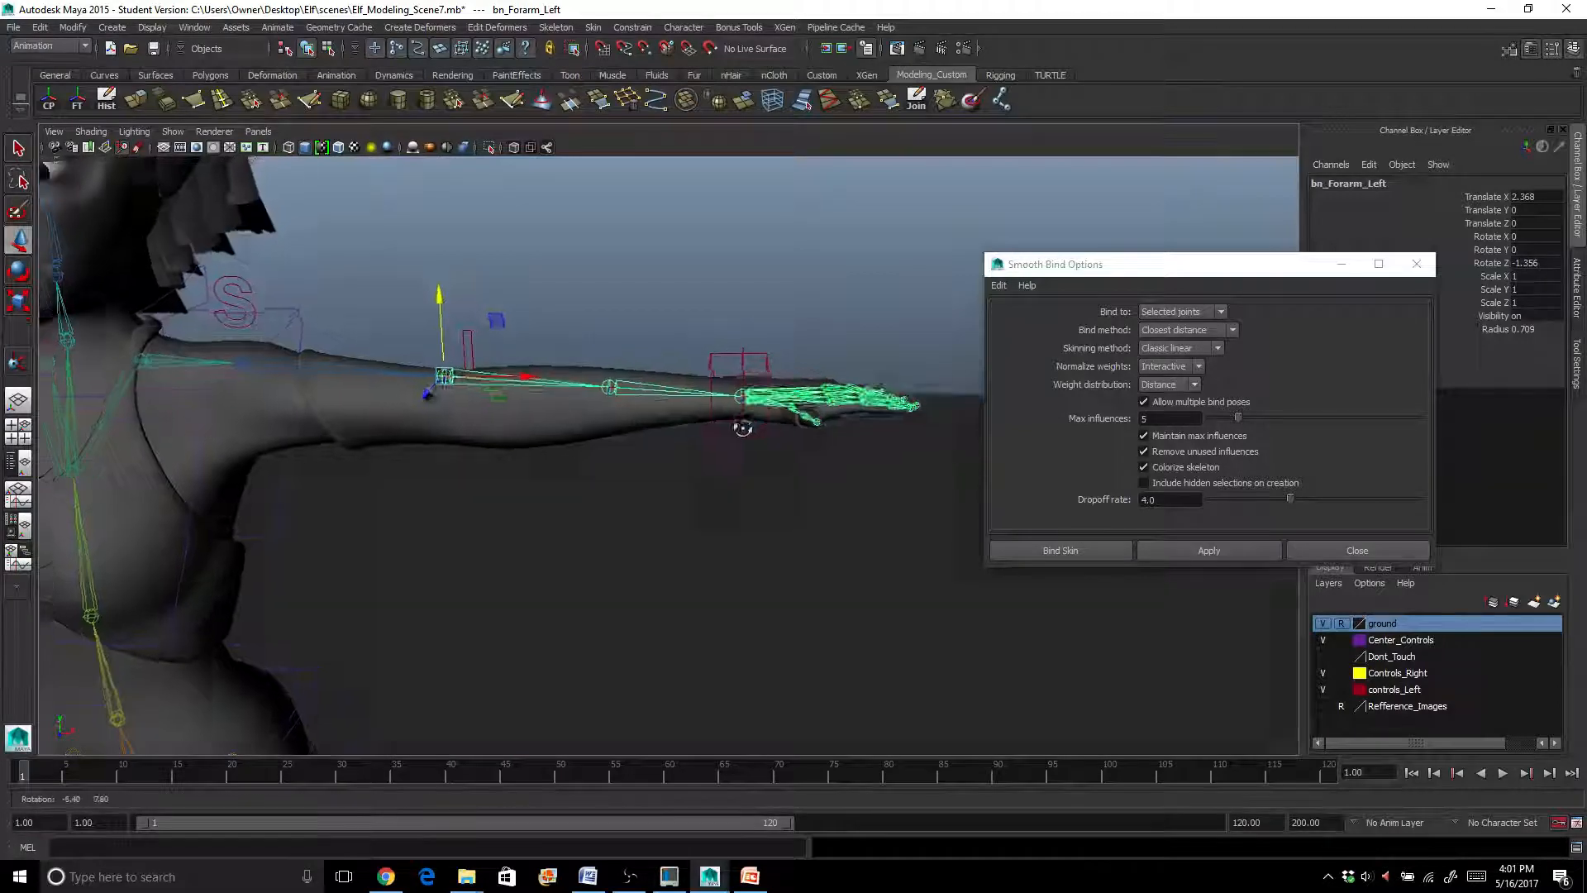
scroll(740, 428, up, 4)
alt+middle_drag(860, 426, 697, 453)
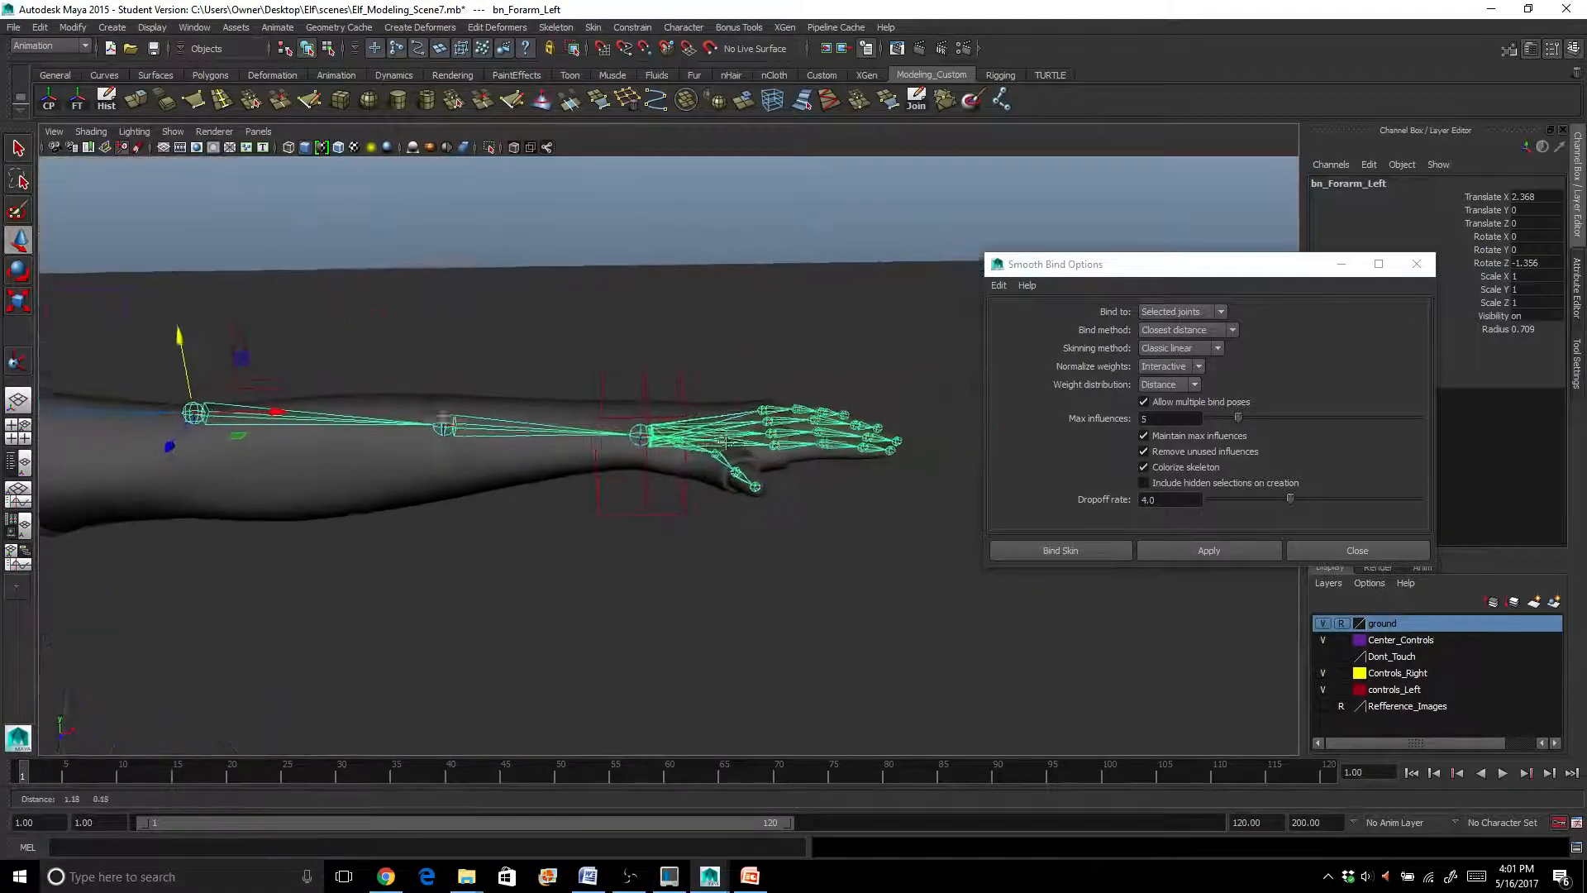
click(886, 454)
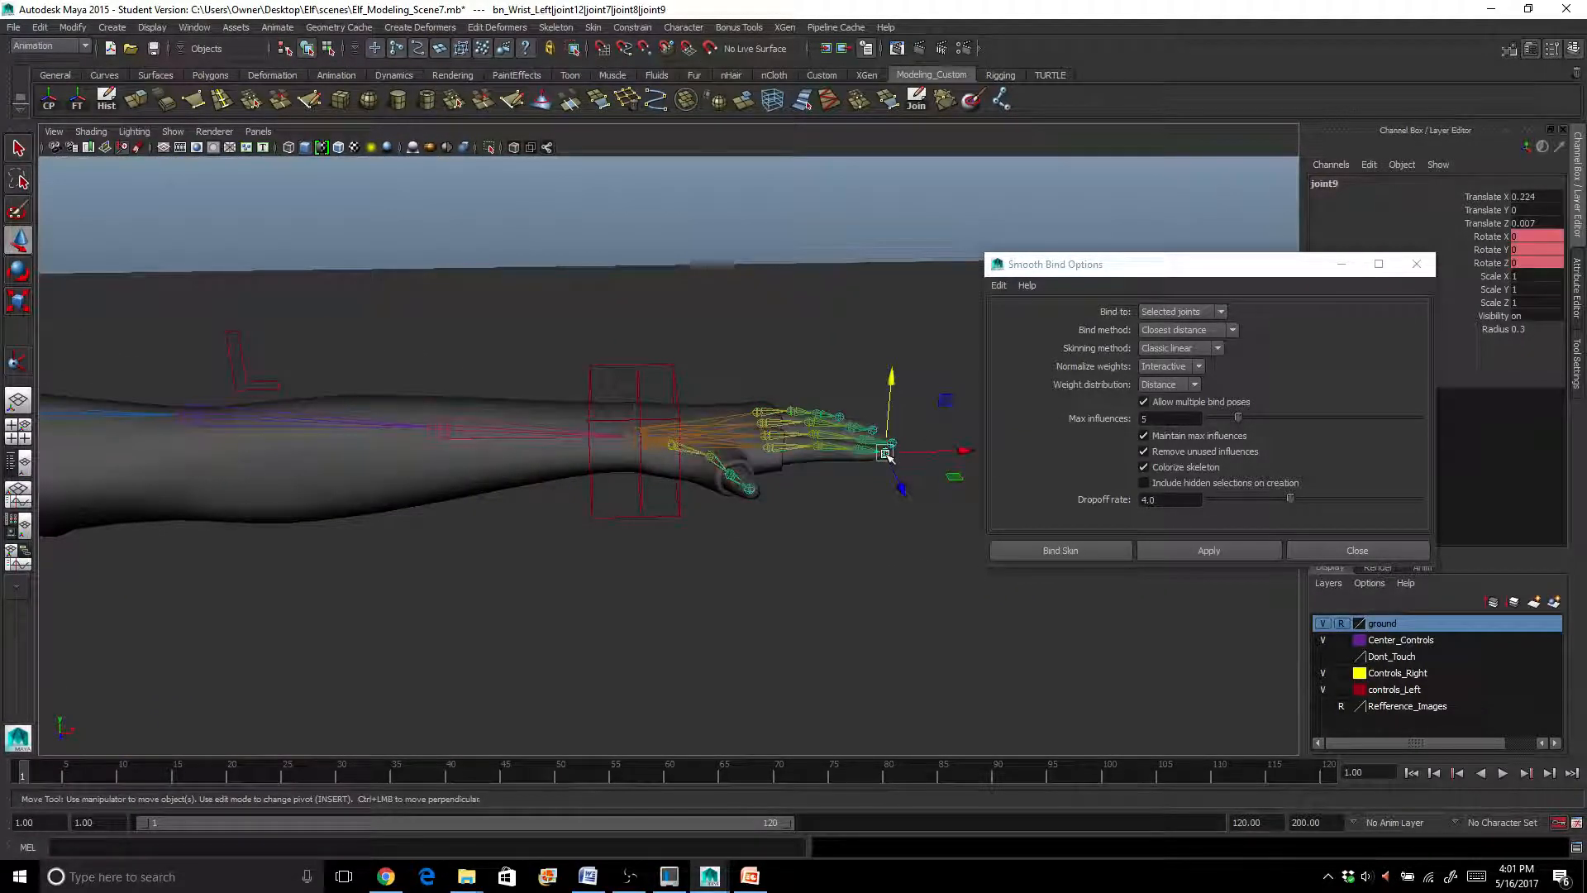
key(q)
shift+click(877, 436)
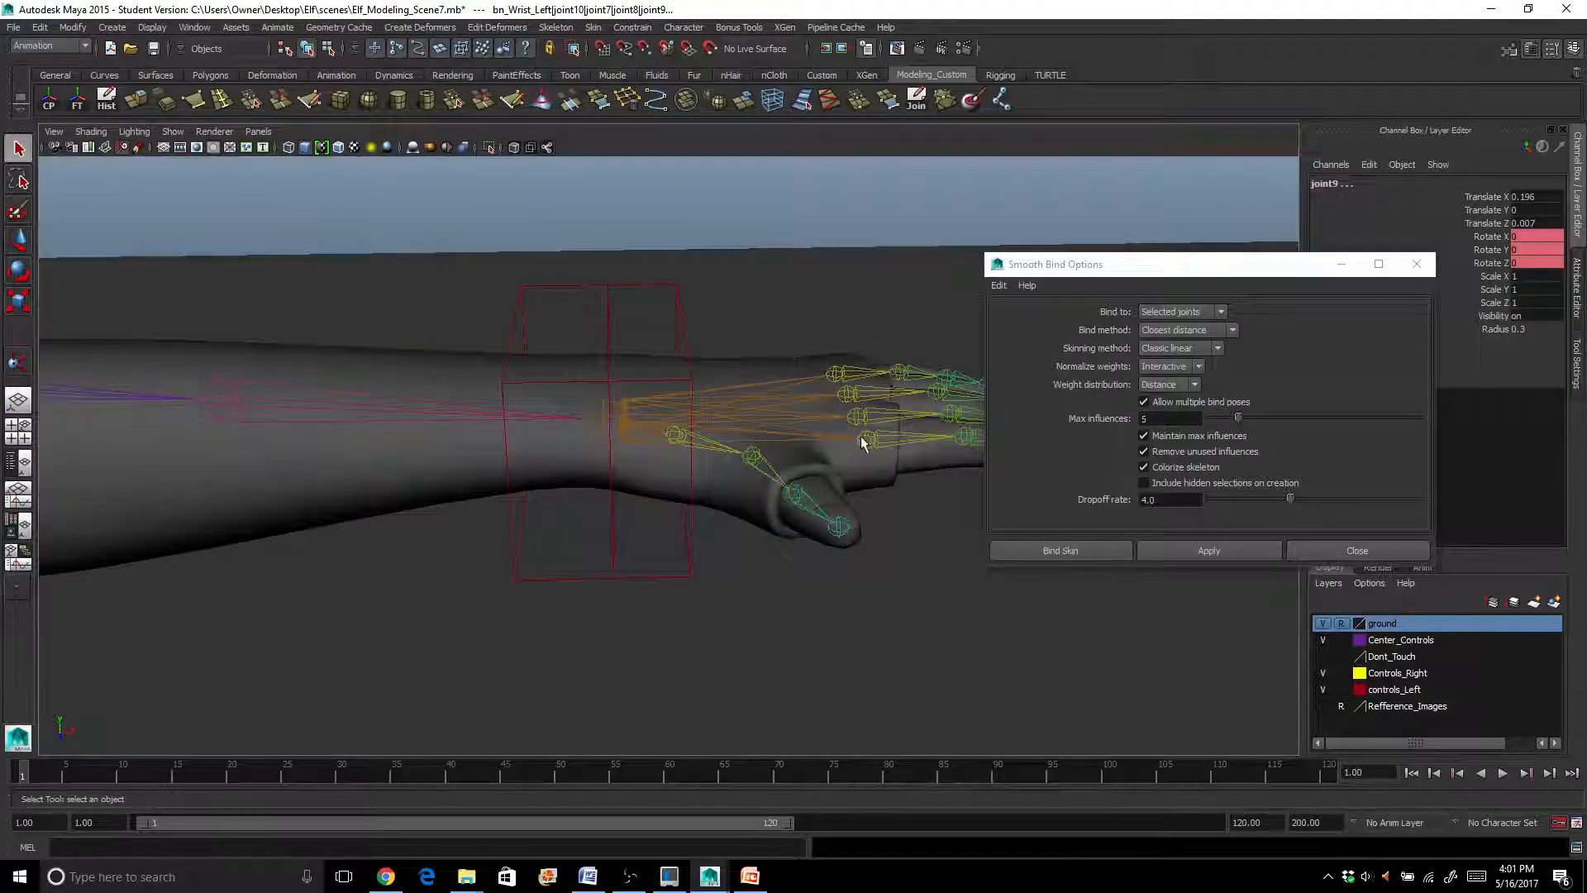
shift+click(868, 438)
shift+click(858, 415)
shift+click(845, 394)
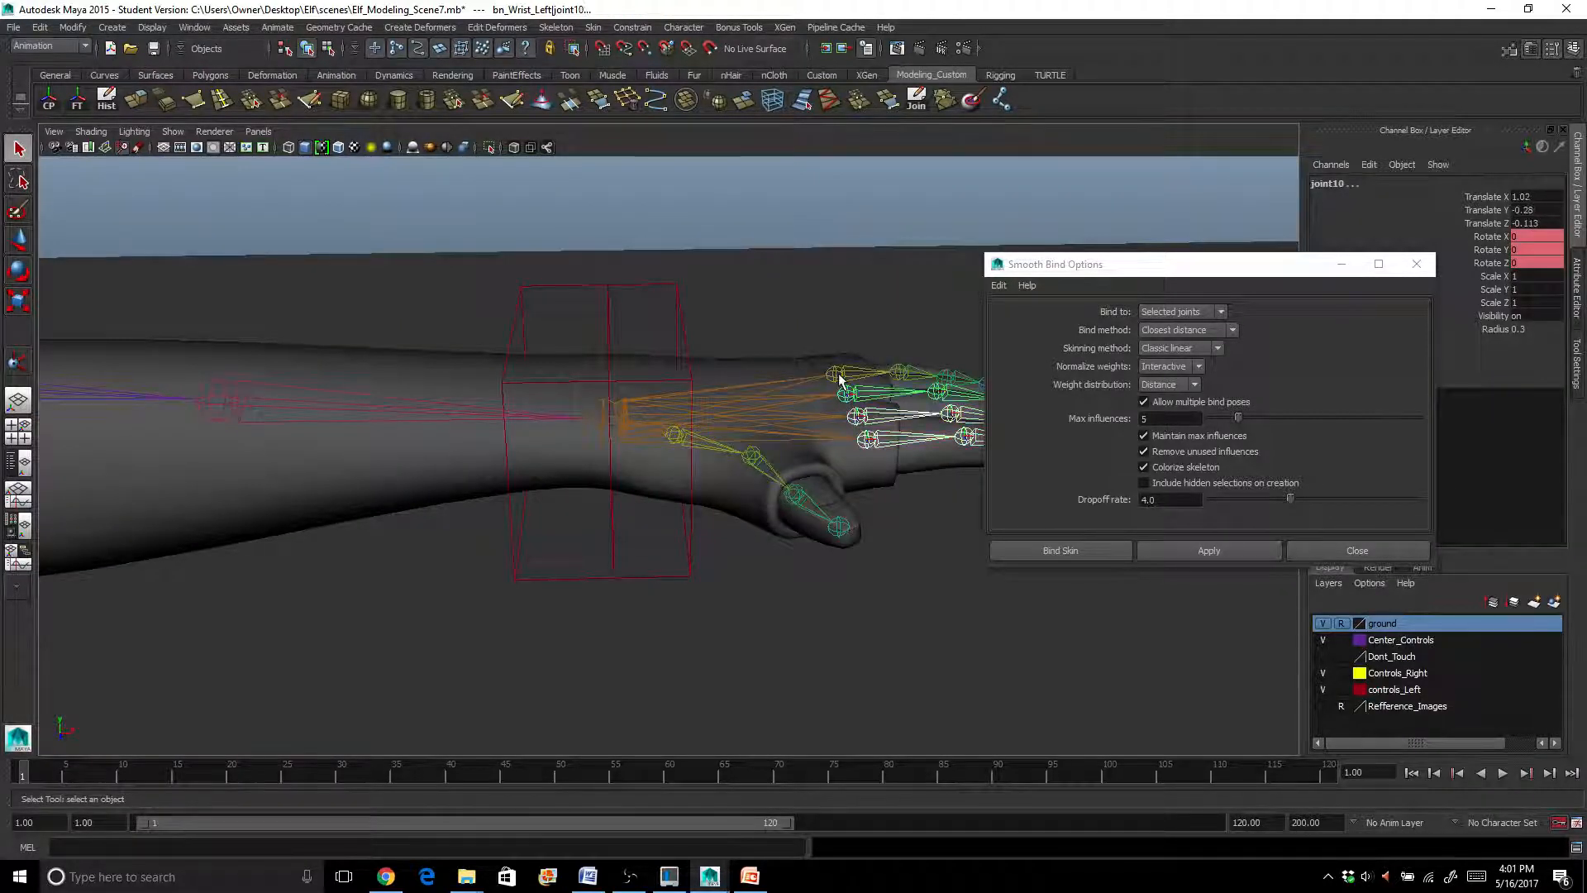
Add the left thumb's joints, bn_Wrist_Left and the forearm joints up to bn_Forarm_Left to the selection
shift+click(794, 496)
shift+click(750, 460)
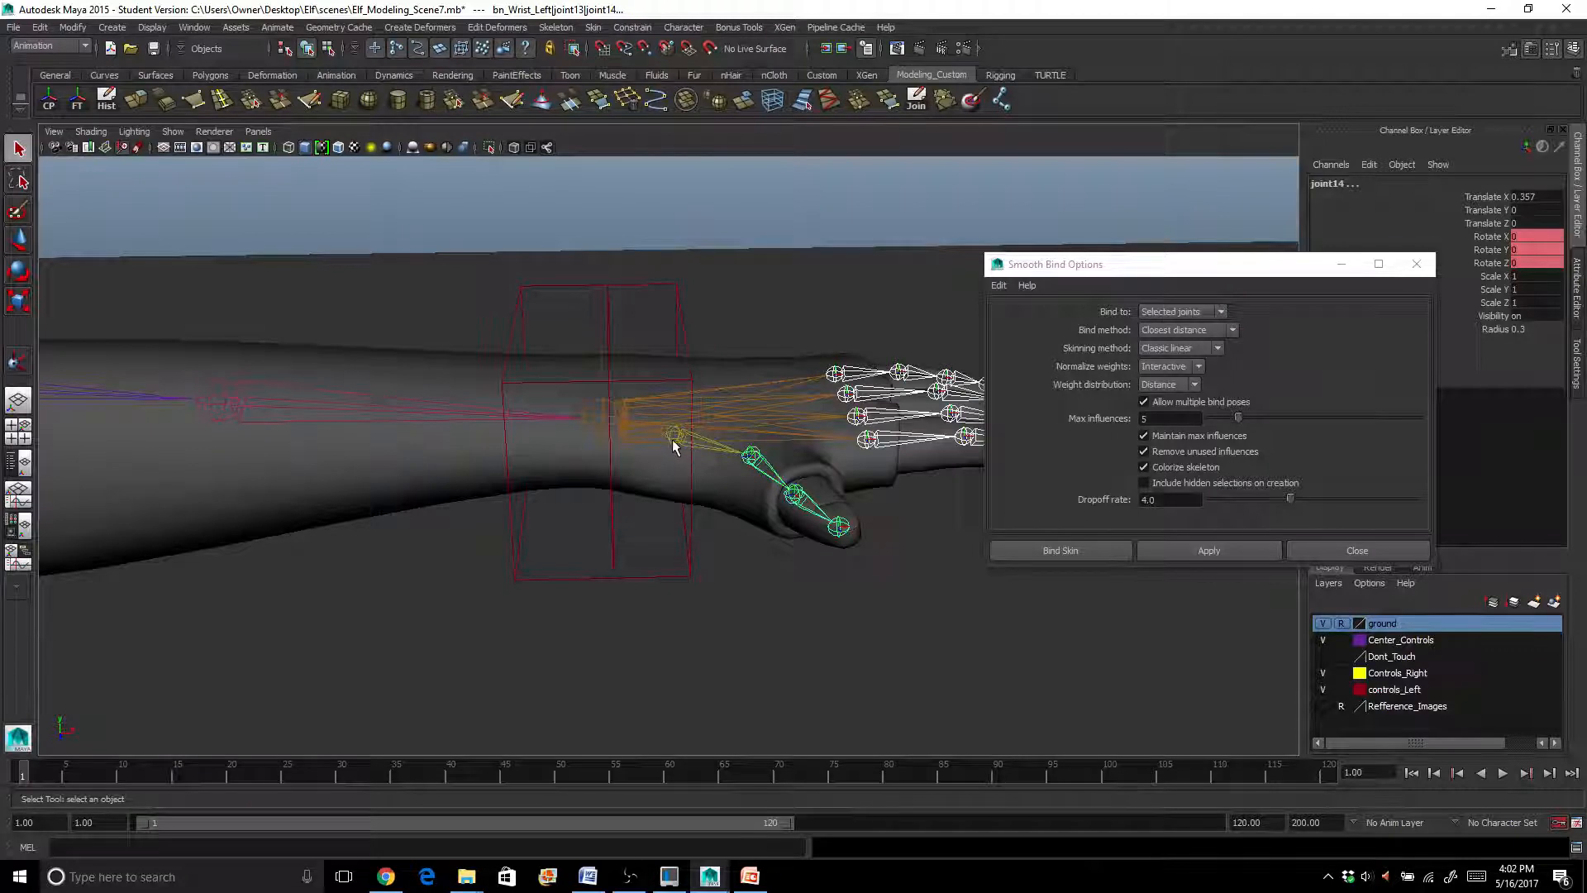
shift+click(672, 439)
shift+click(589, 424)
scroll(589, 423, down, 3)
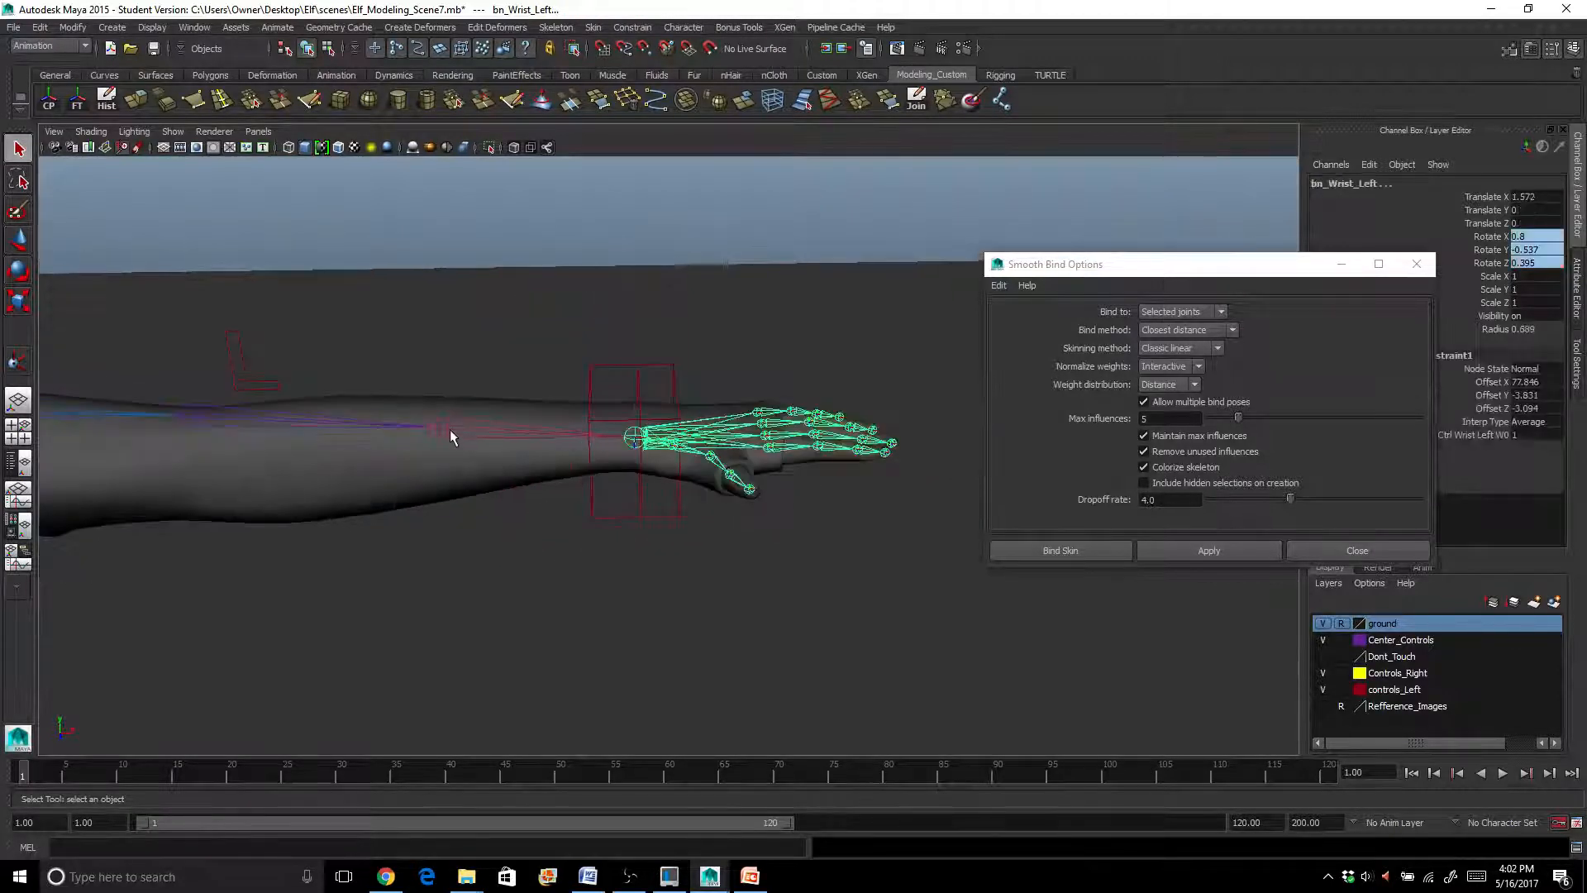
shift+click(279, 419)
scroll(281, 425, down, 3)
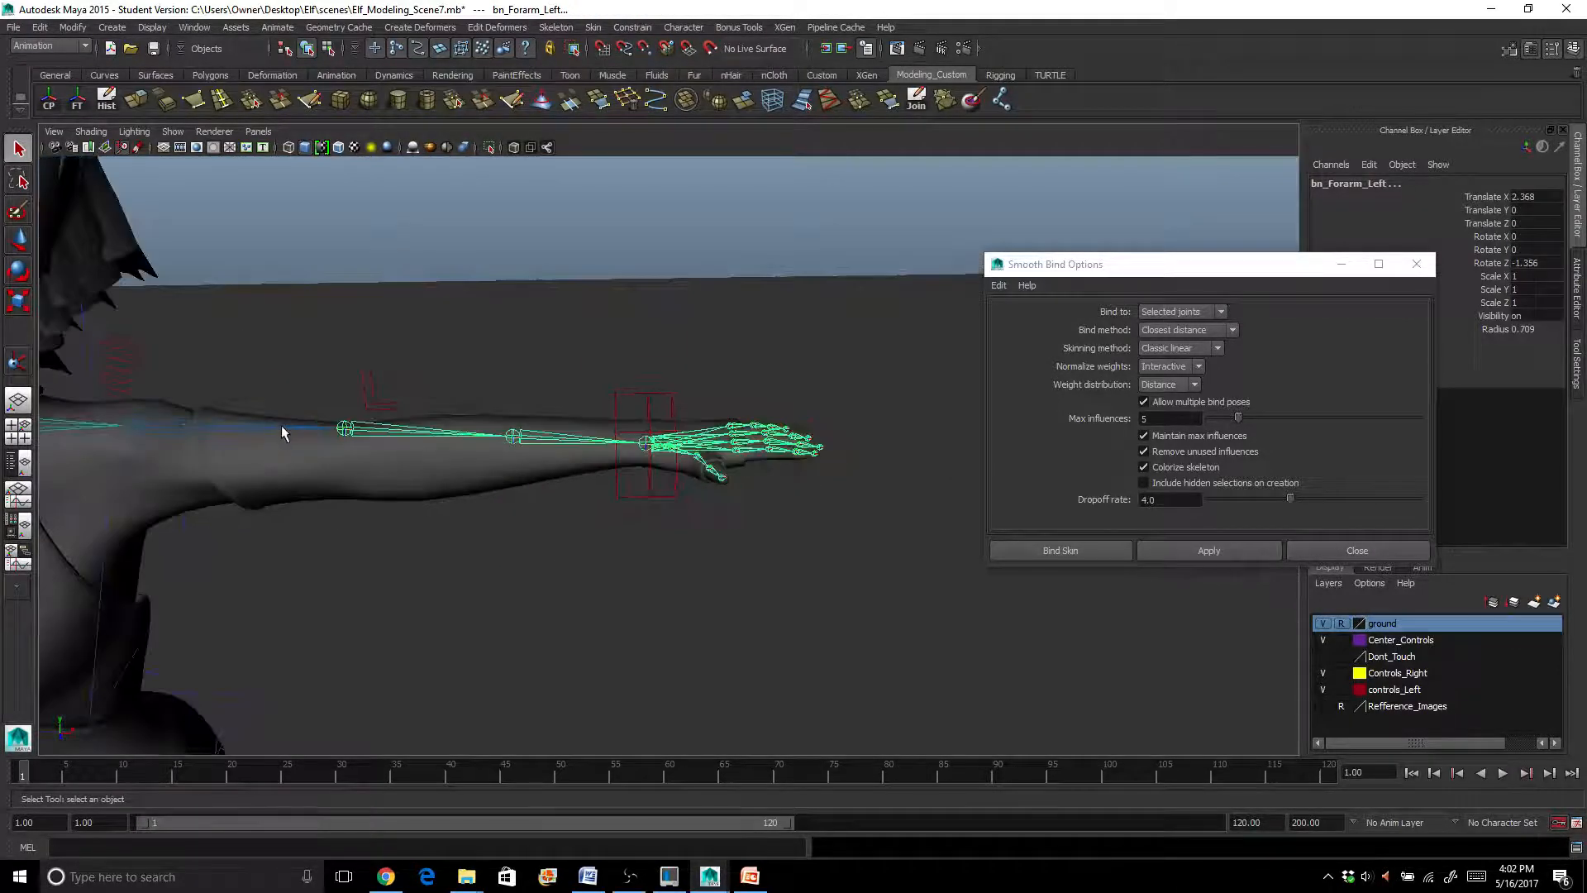
Add bn_Arm_Left and the left sleeve mesh to the selection and apply the smooth bind
scroll(282, 433, up, 2)
scroll(282, 433, down, 3)
scroll(640, 443, up, 2)
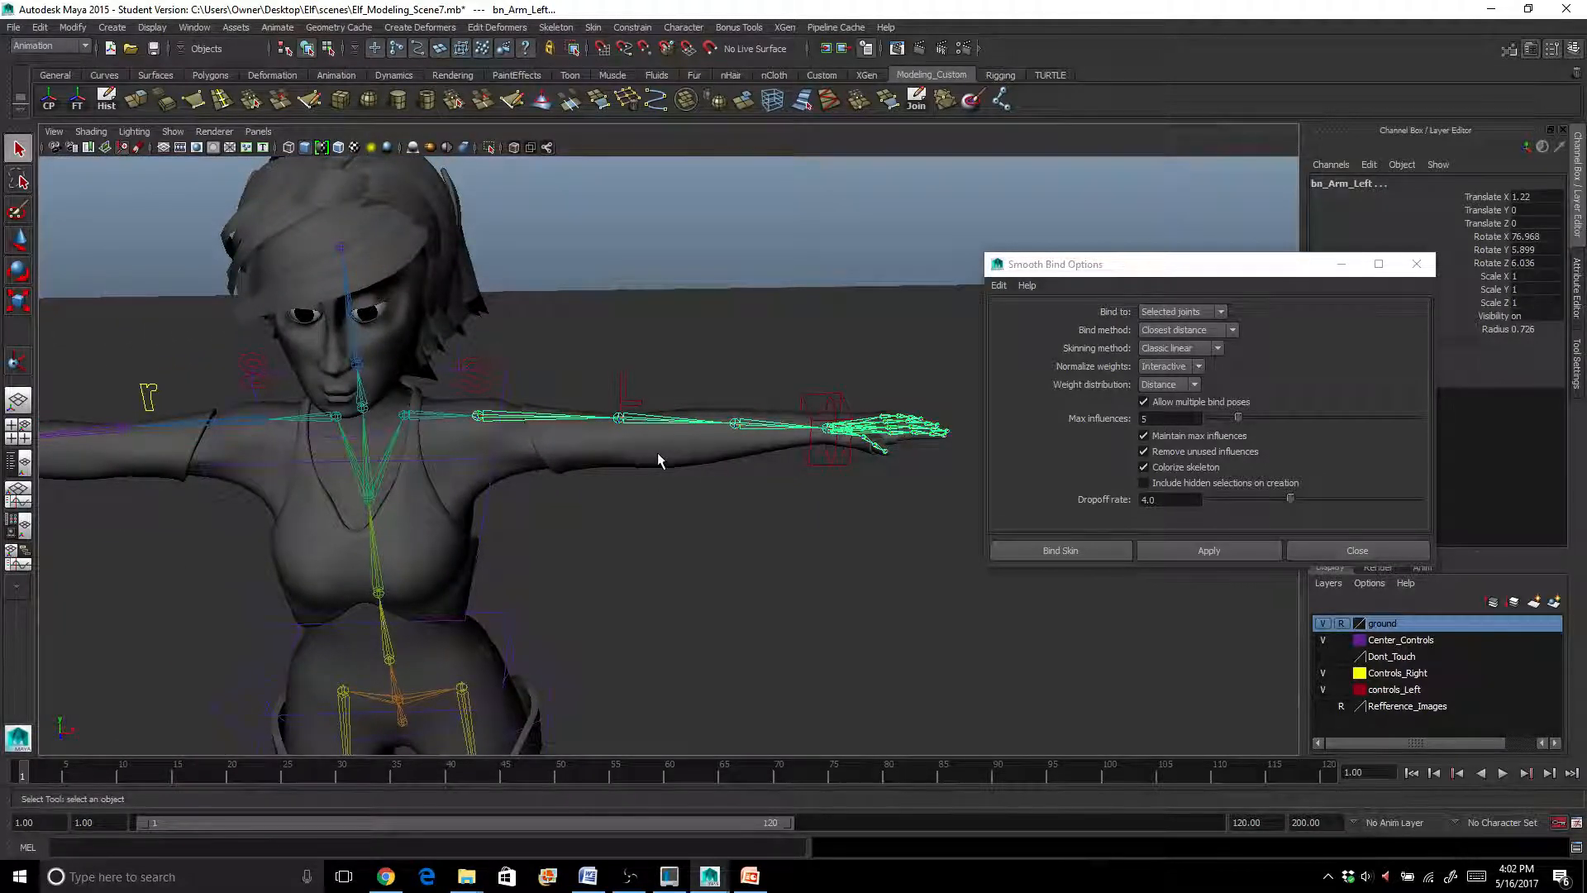
shift+click(657, 453)
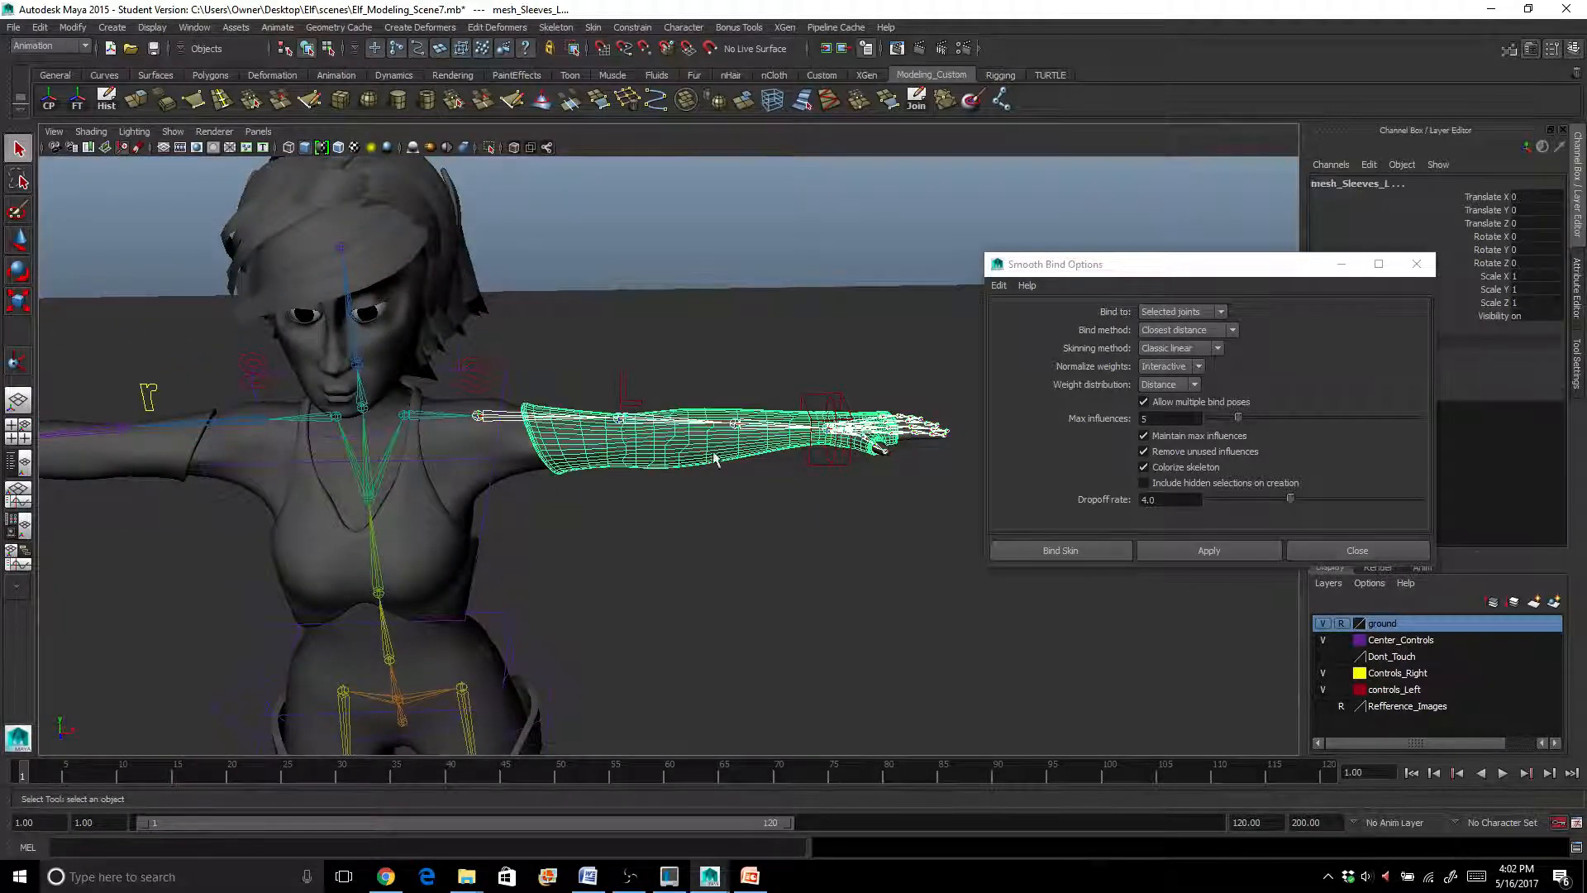
click(1193, 548)
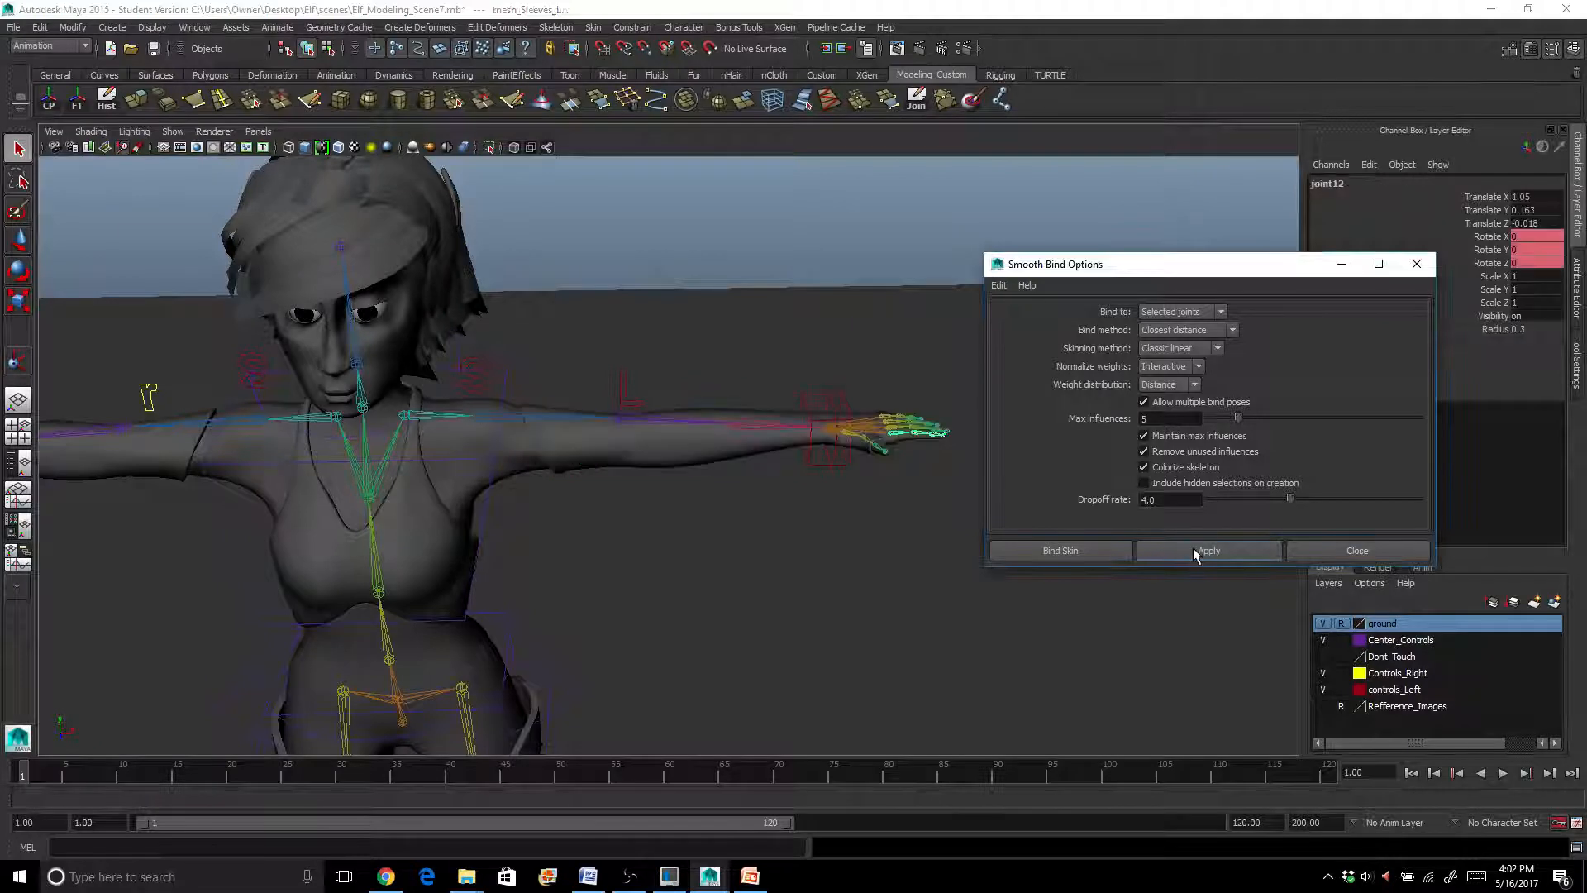
Move Ctrl_Wrist_Left to test the left sleeve's deformation and undo the move
click(805, 450)
key(w)
drag(828, 444, 779, 429)
key(ctrl+z)
Select the right thumb's joints one by one up to its base joint near the wrist
alt+middle_drag(598, 501, 656, 508)
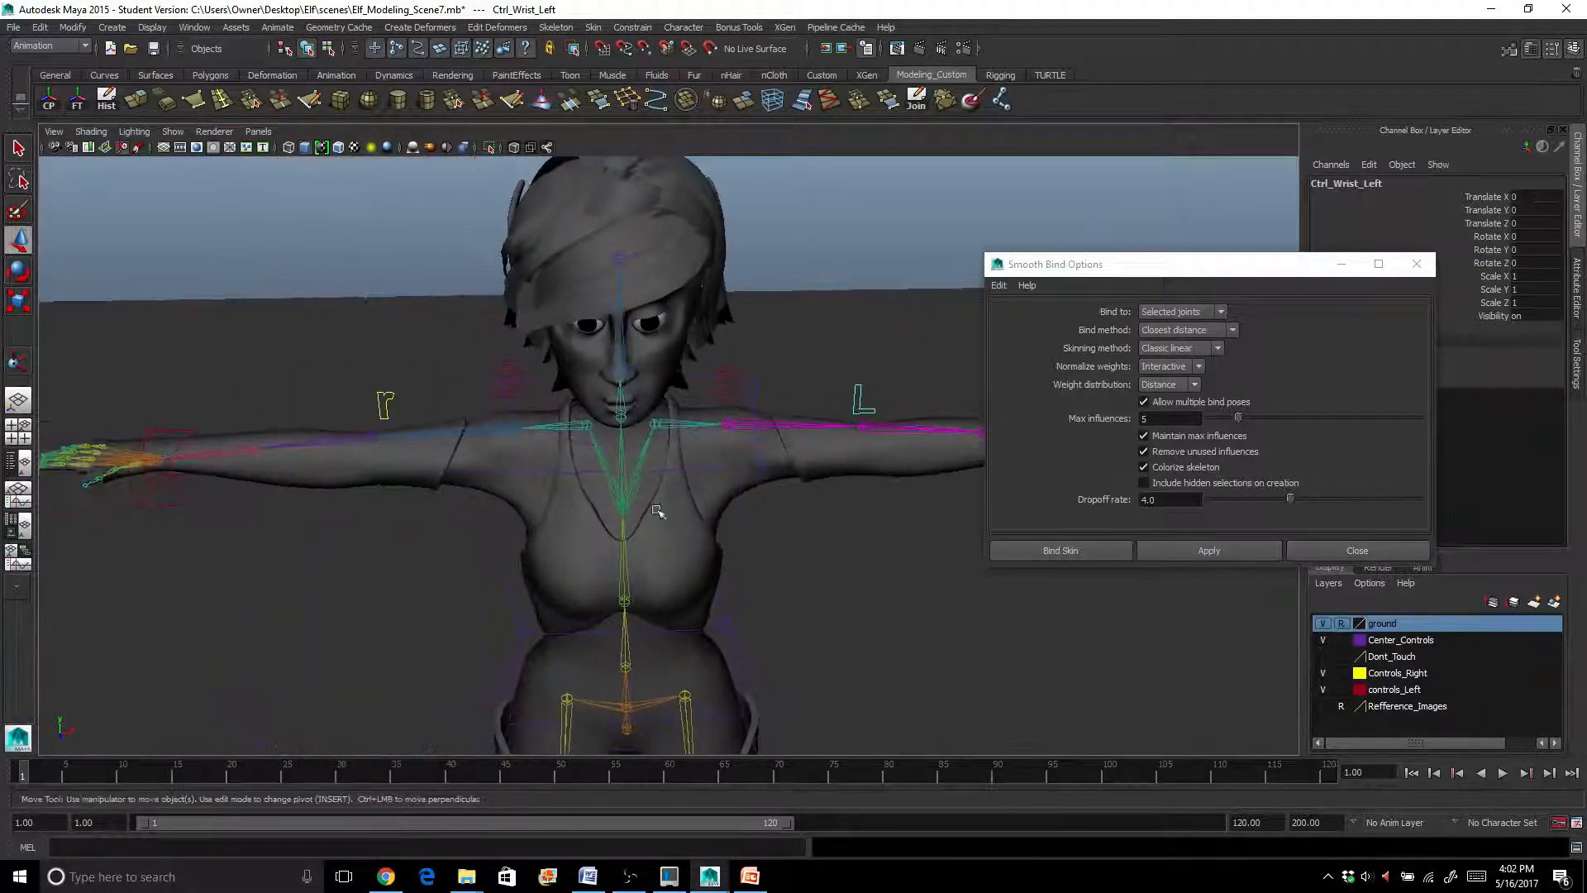
alt+drag(478, 509, 673, 496)
scroll(493, 496, up, 1)
scroll(270, 454, up, 4)
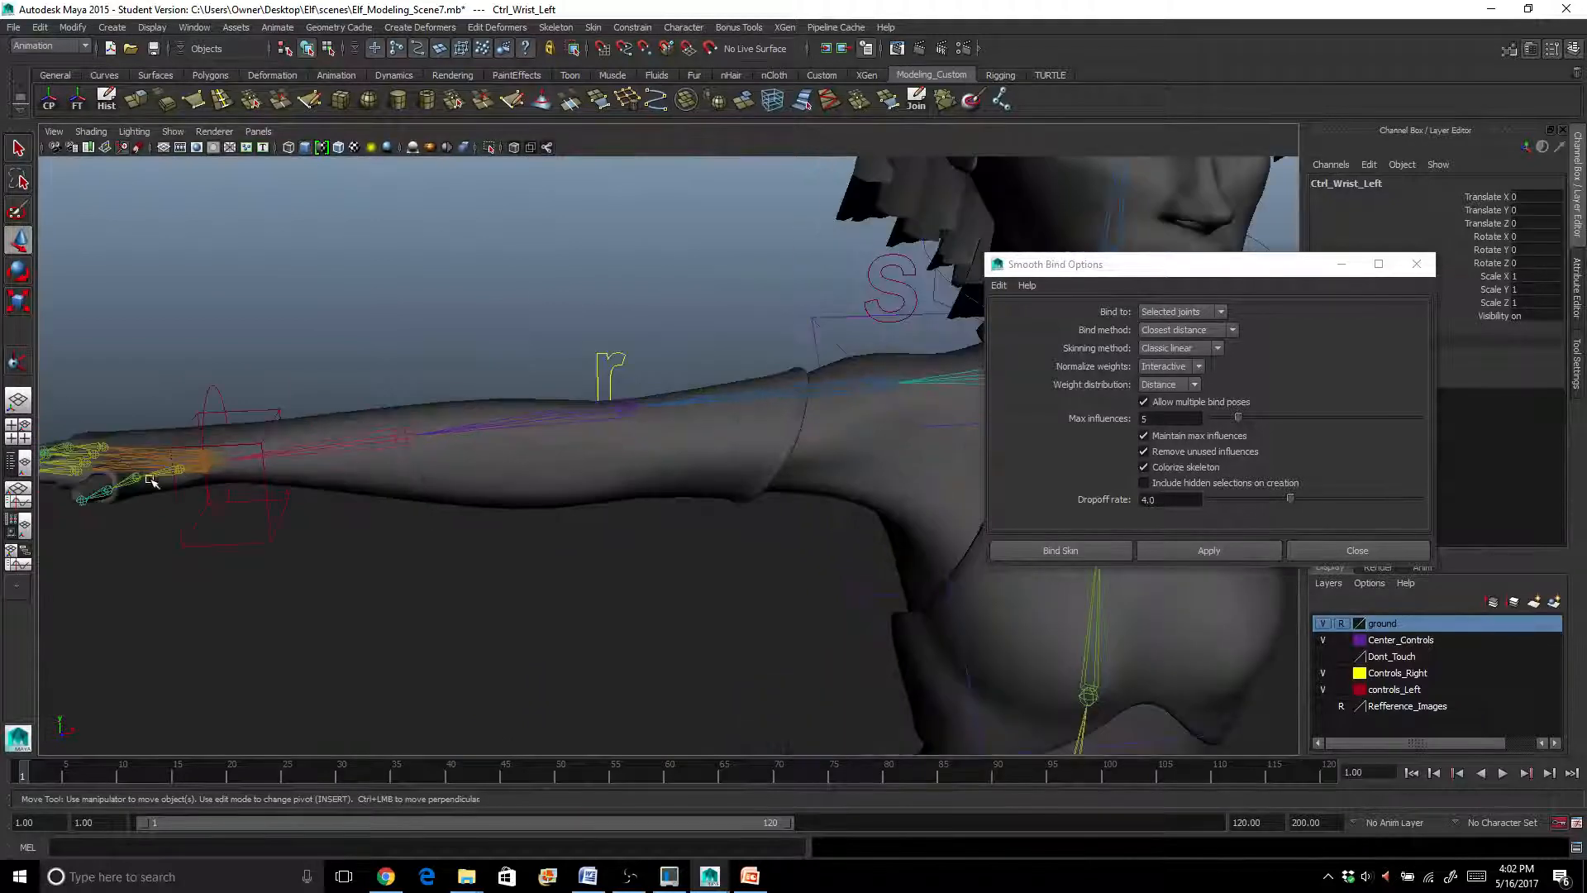
alt+drag(137, 476, 584, 428)
click(533, 632)
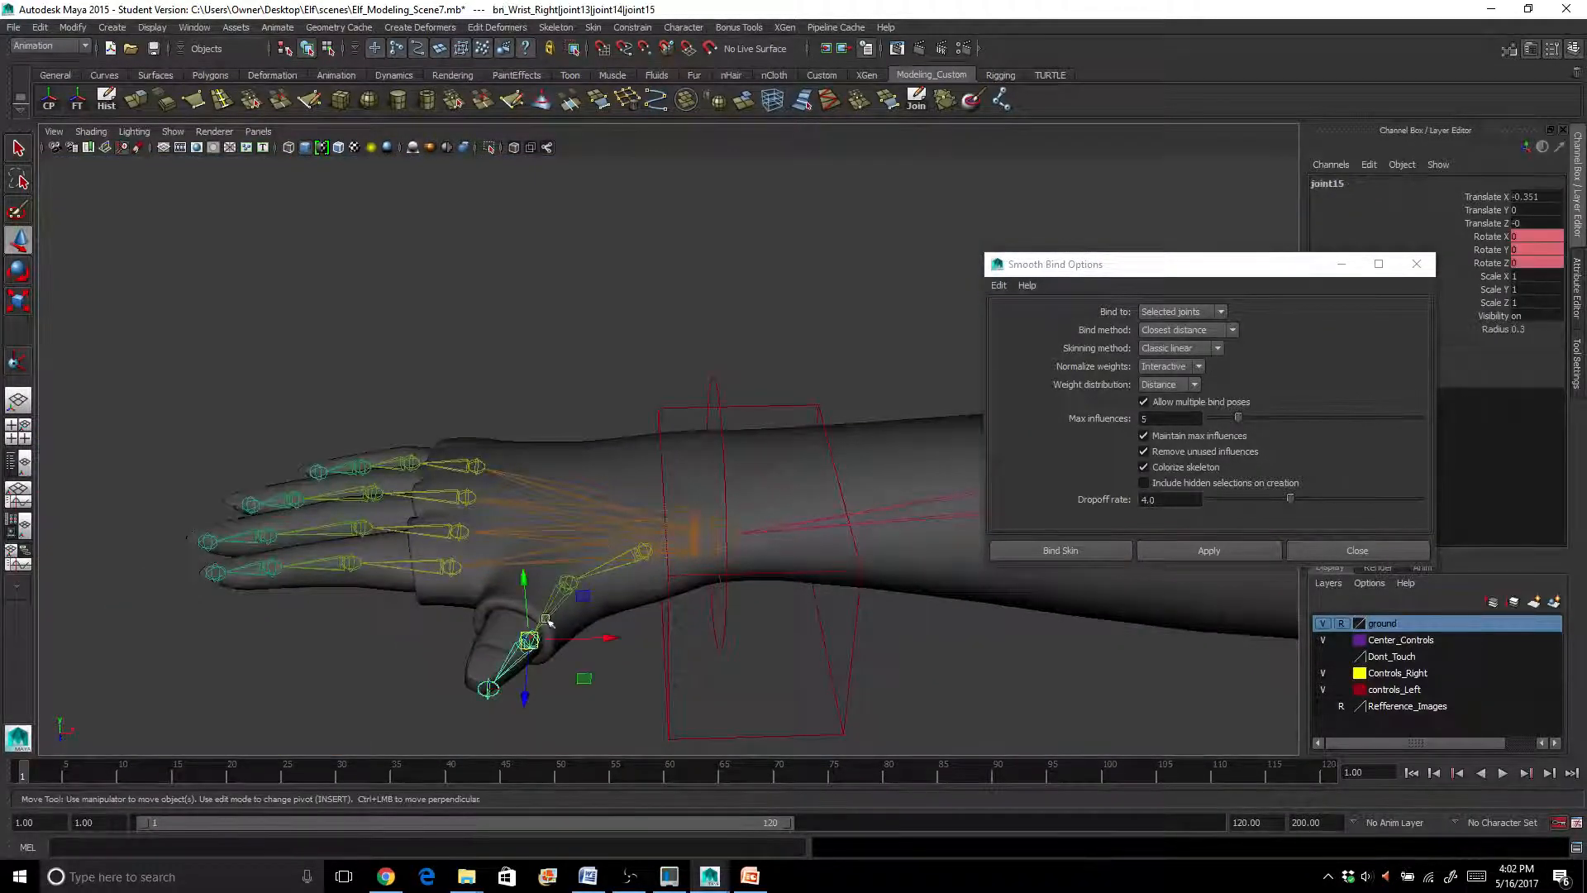
click(605, 572)
click(639, 551)
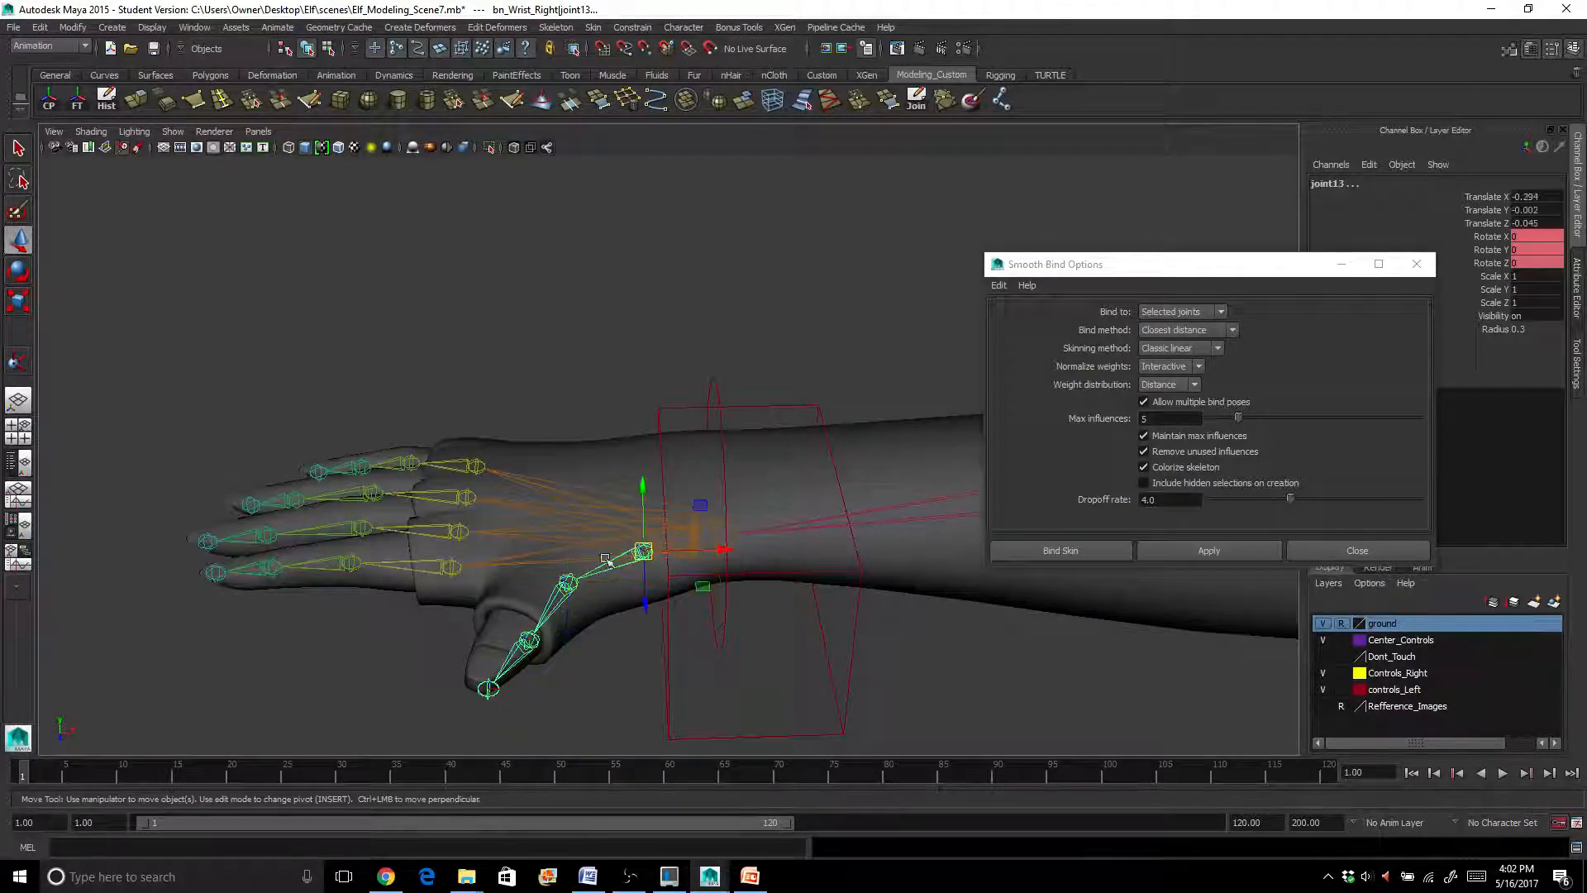
Add the base joints of the right hand's four fingers to the selection
click(449, 567)
click(459, 529)
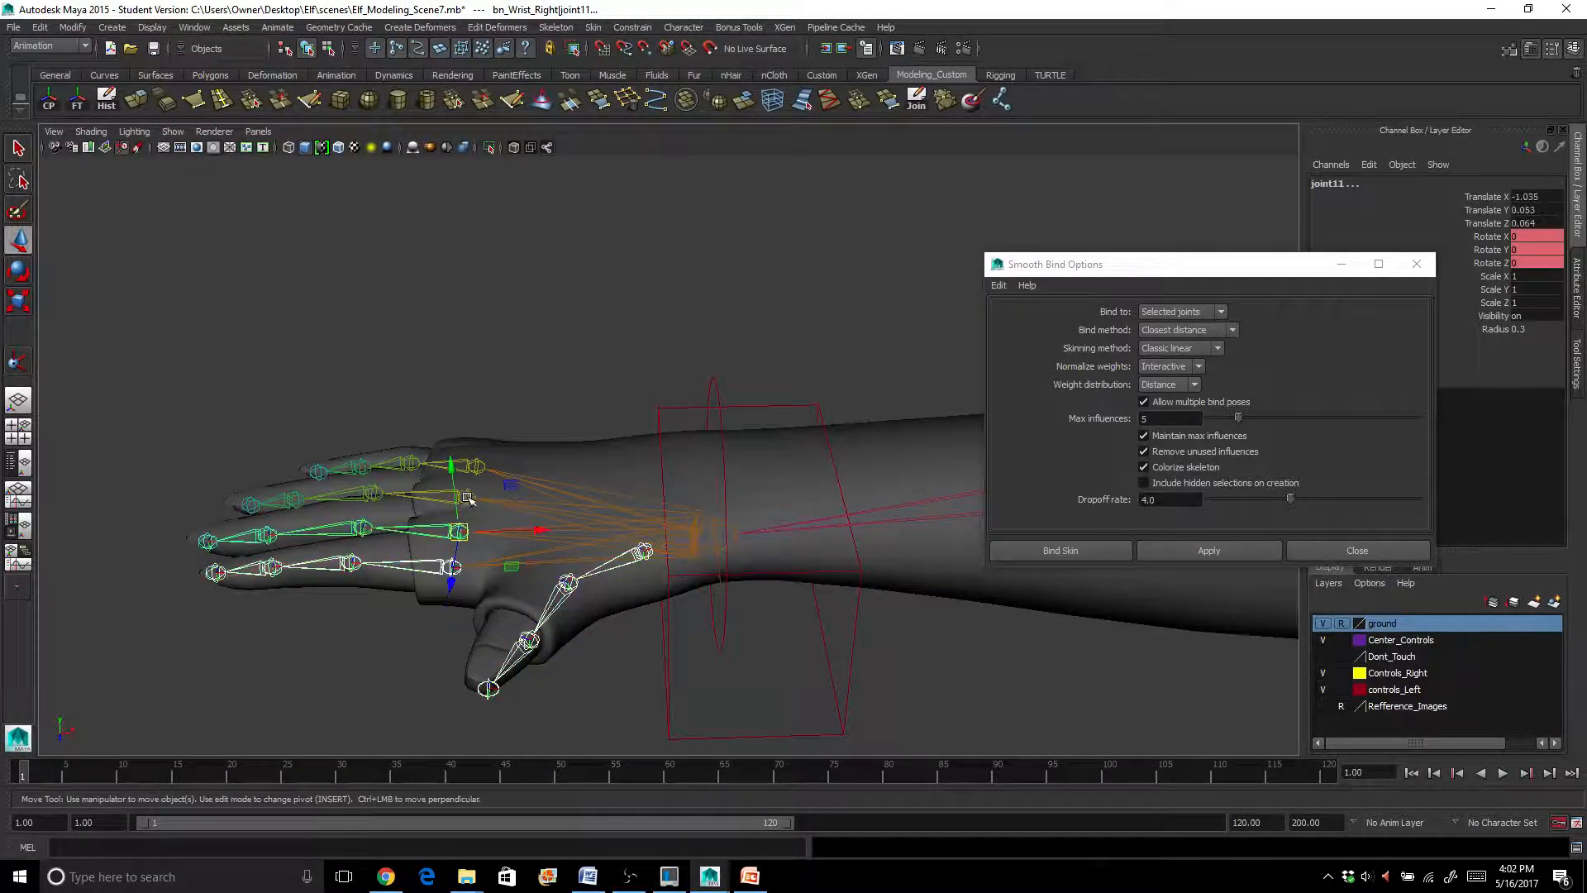
click(468, 495)
click(481, 465)
alt+middle_drag(624, 516, 544, 507)
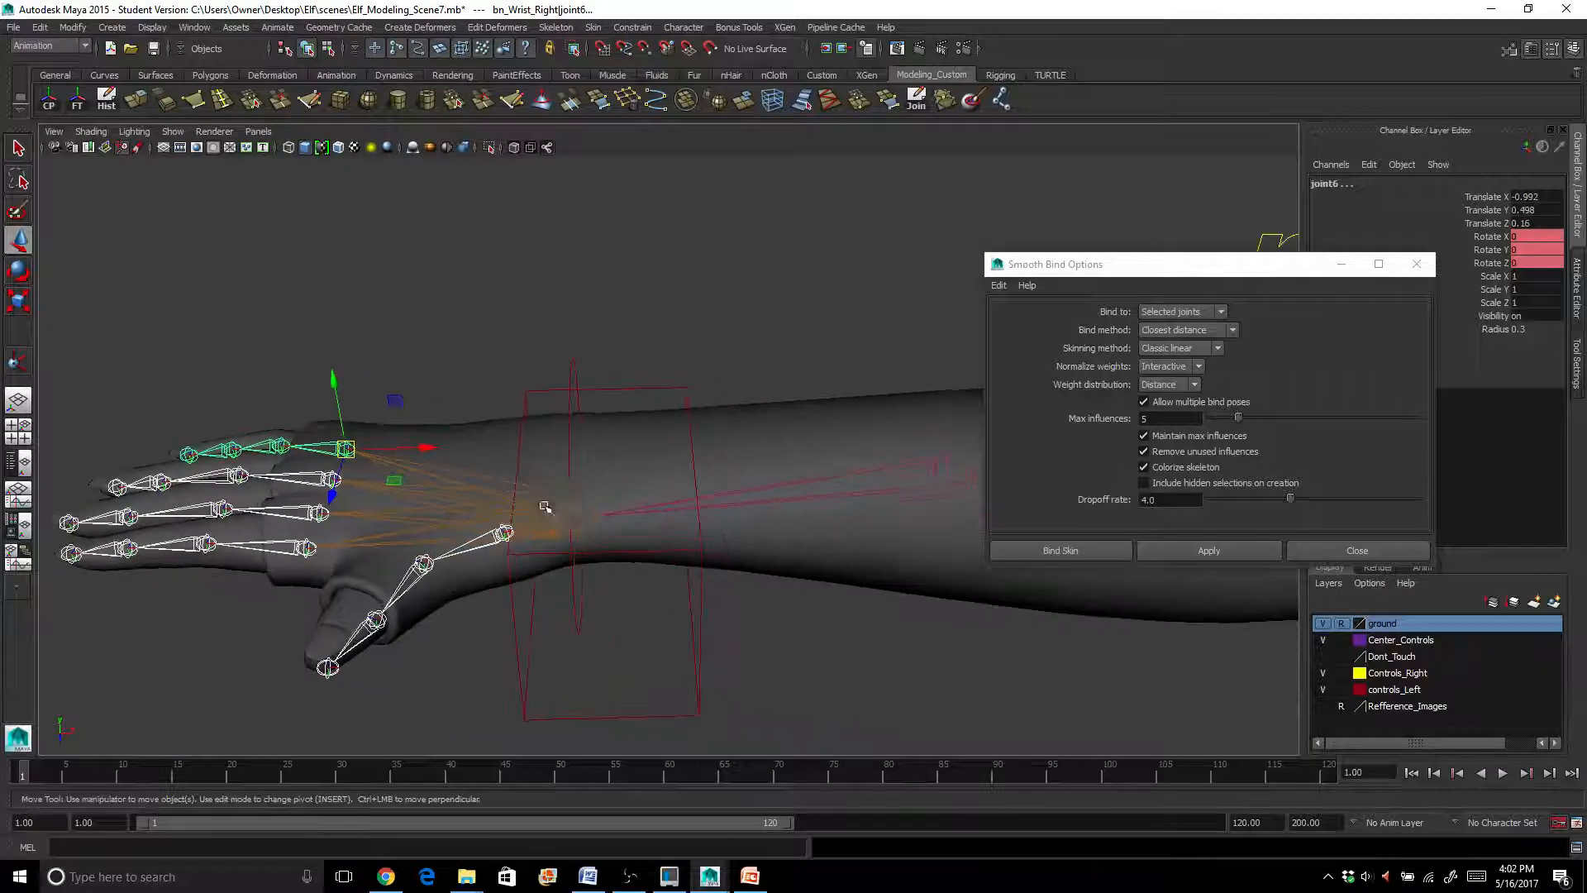
Add bn_Wrist_Right, bn_Forarm_Twist_Right and bn_Forarm_Right to the selection, undoing any accidental joint move
click(546, 512)
scroll(549, 512, down, 4)
drag(696, 492, 549, 552)
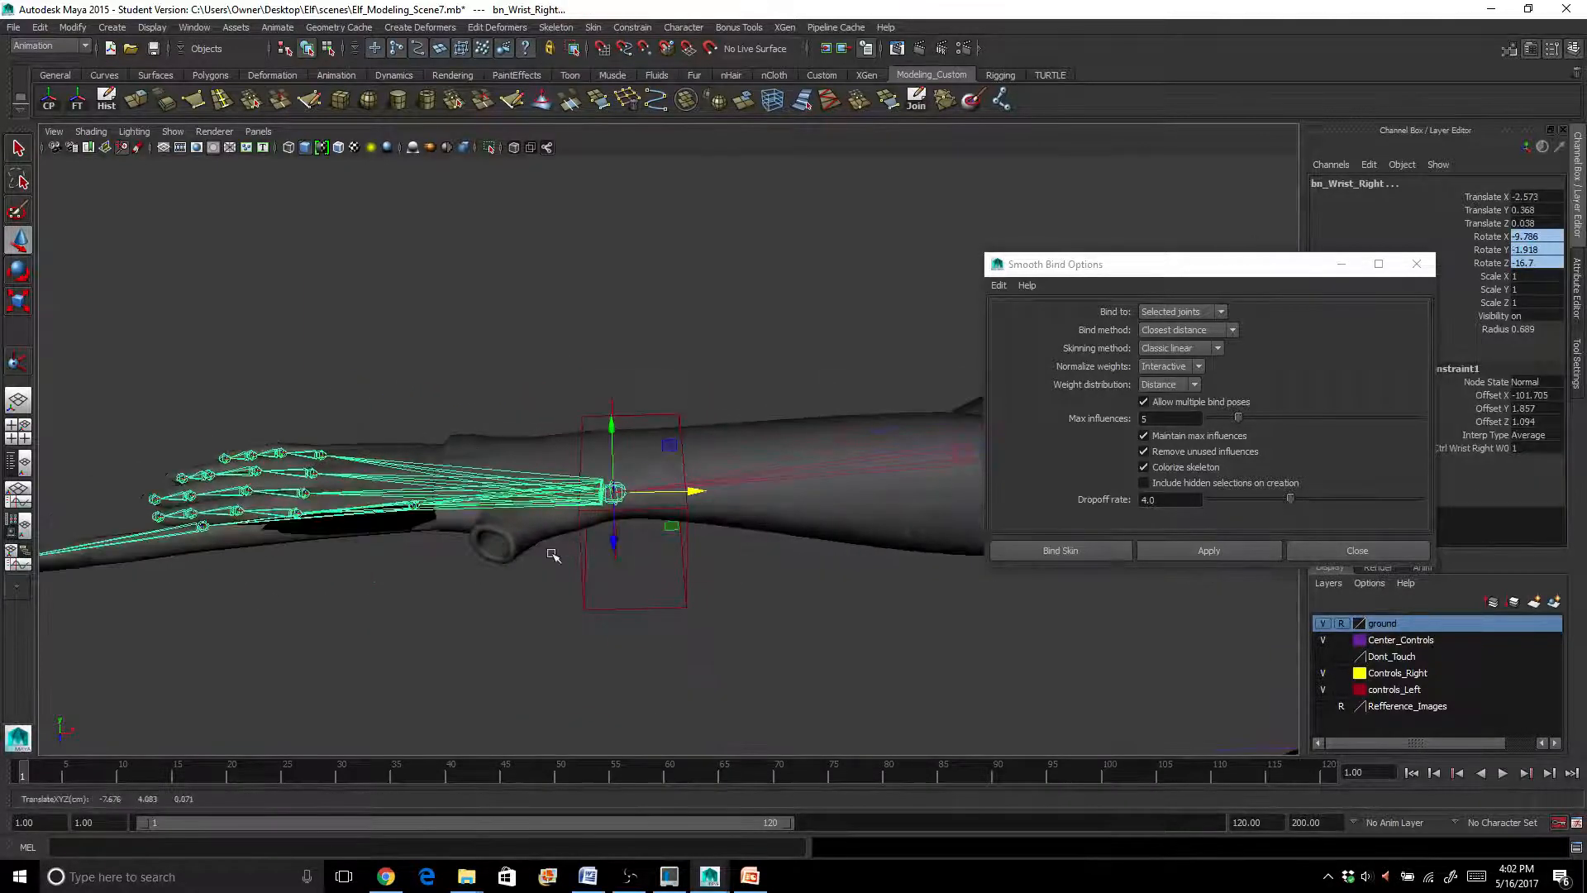
key(ctrl+z)
click(746, 485)
alt+middle_drag(746, 485, 614, 522)
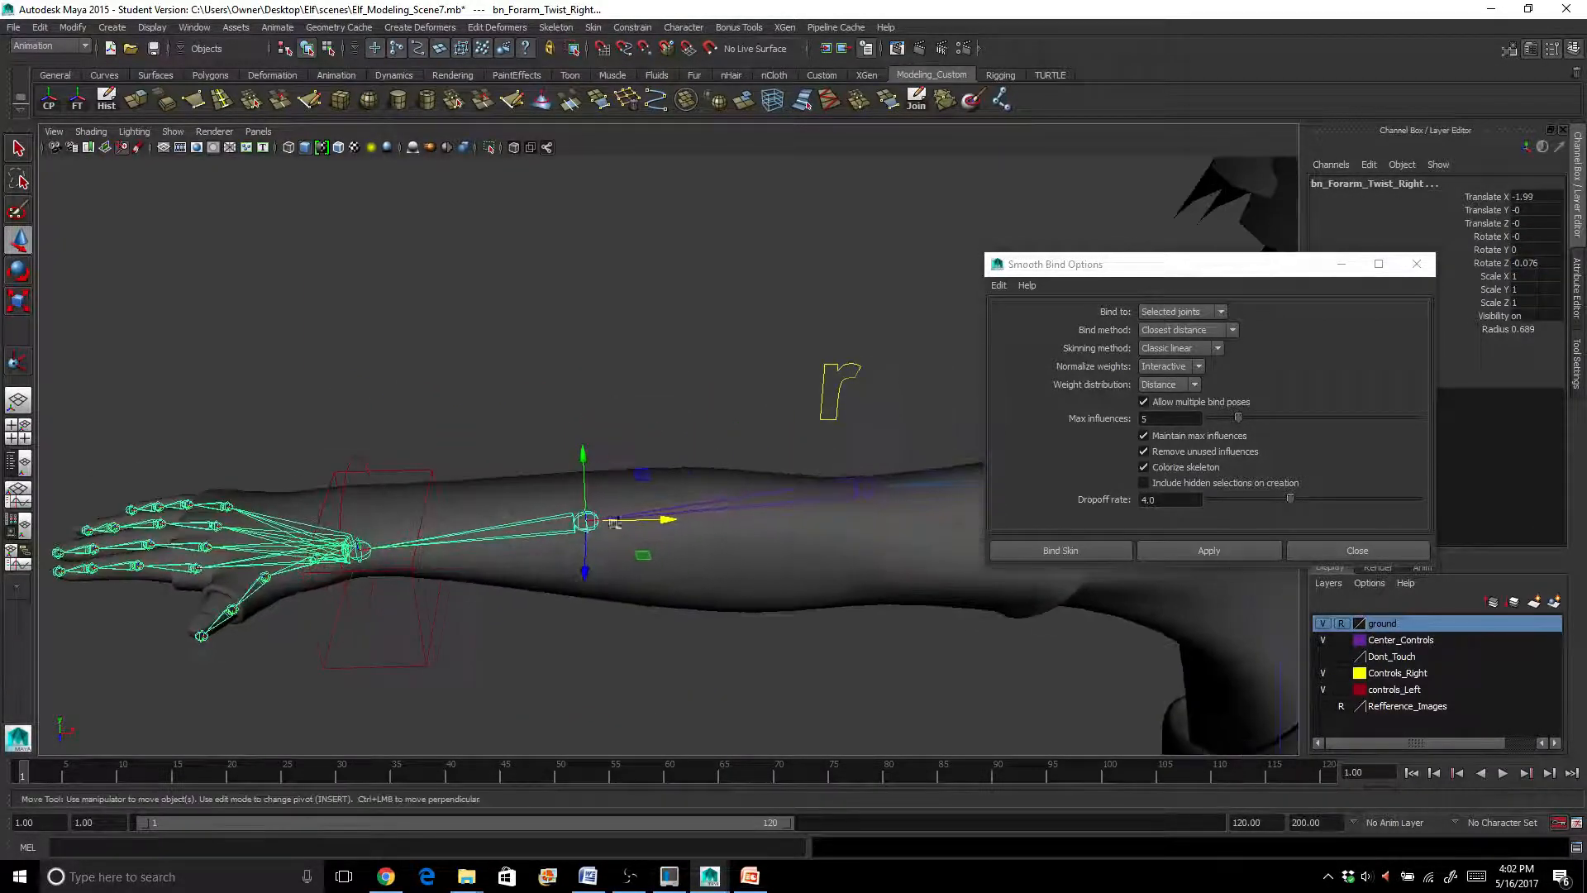
click(739, 499)
alt+middle_drag(897, 496, 572, 543)
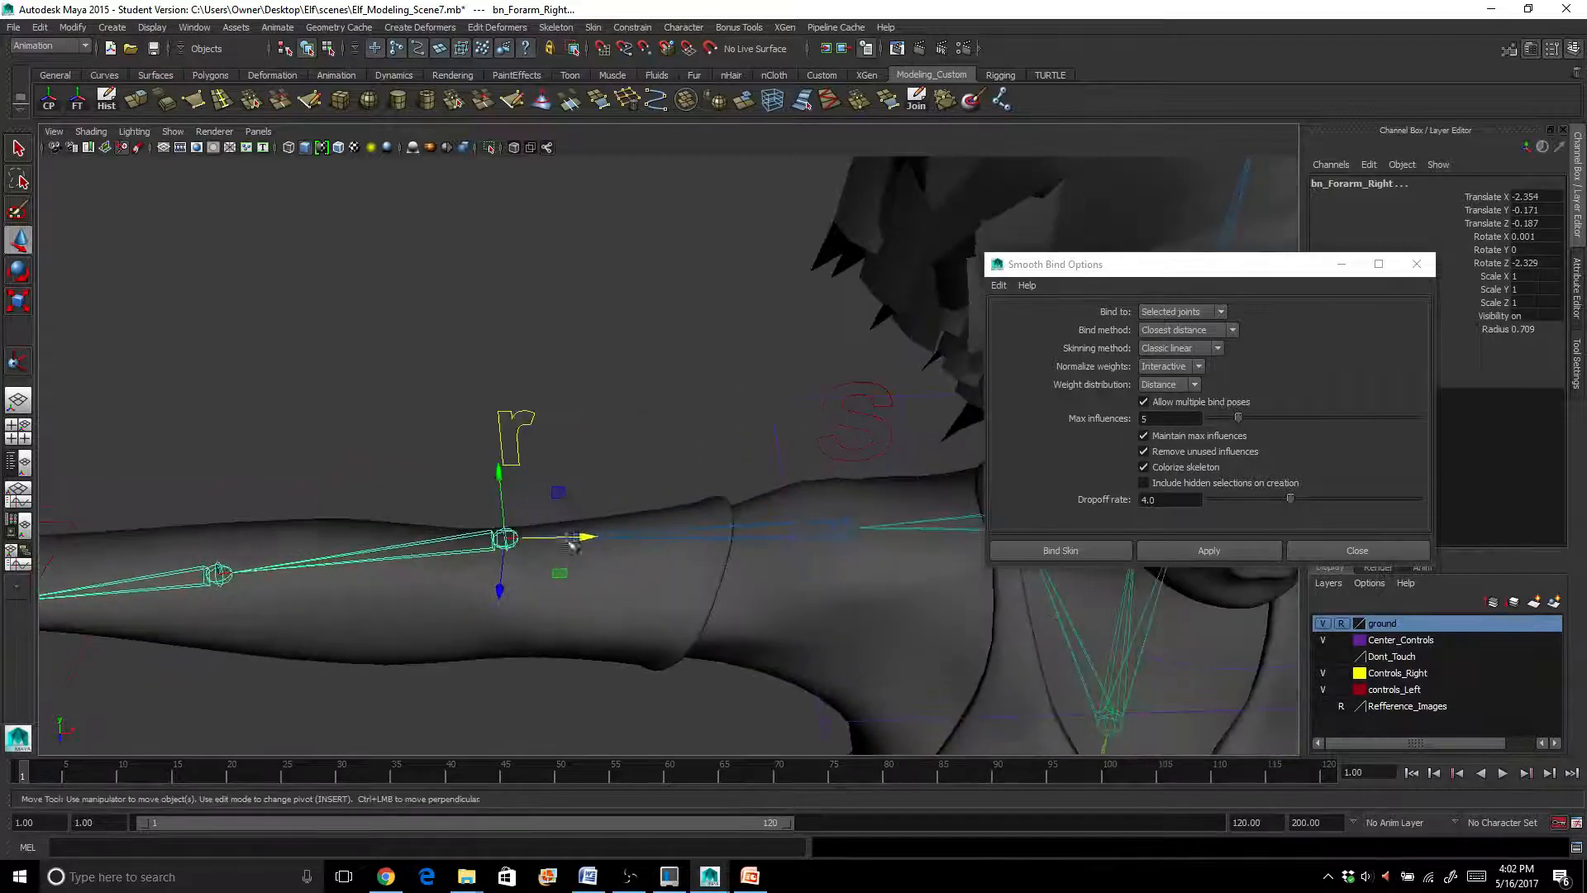
Add bn_shoulderRight and the right sleeve mesh to the selection and apply the smooth bind
click(707, 534)
scroll(708, 535, down, 3)
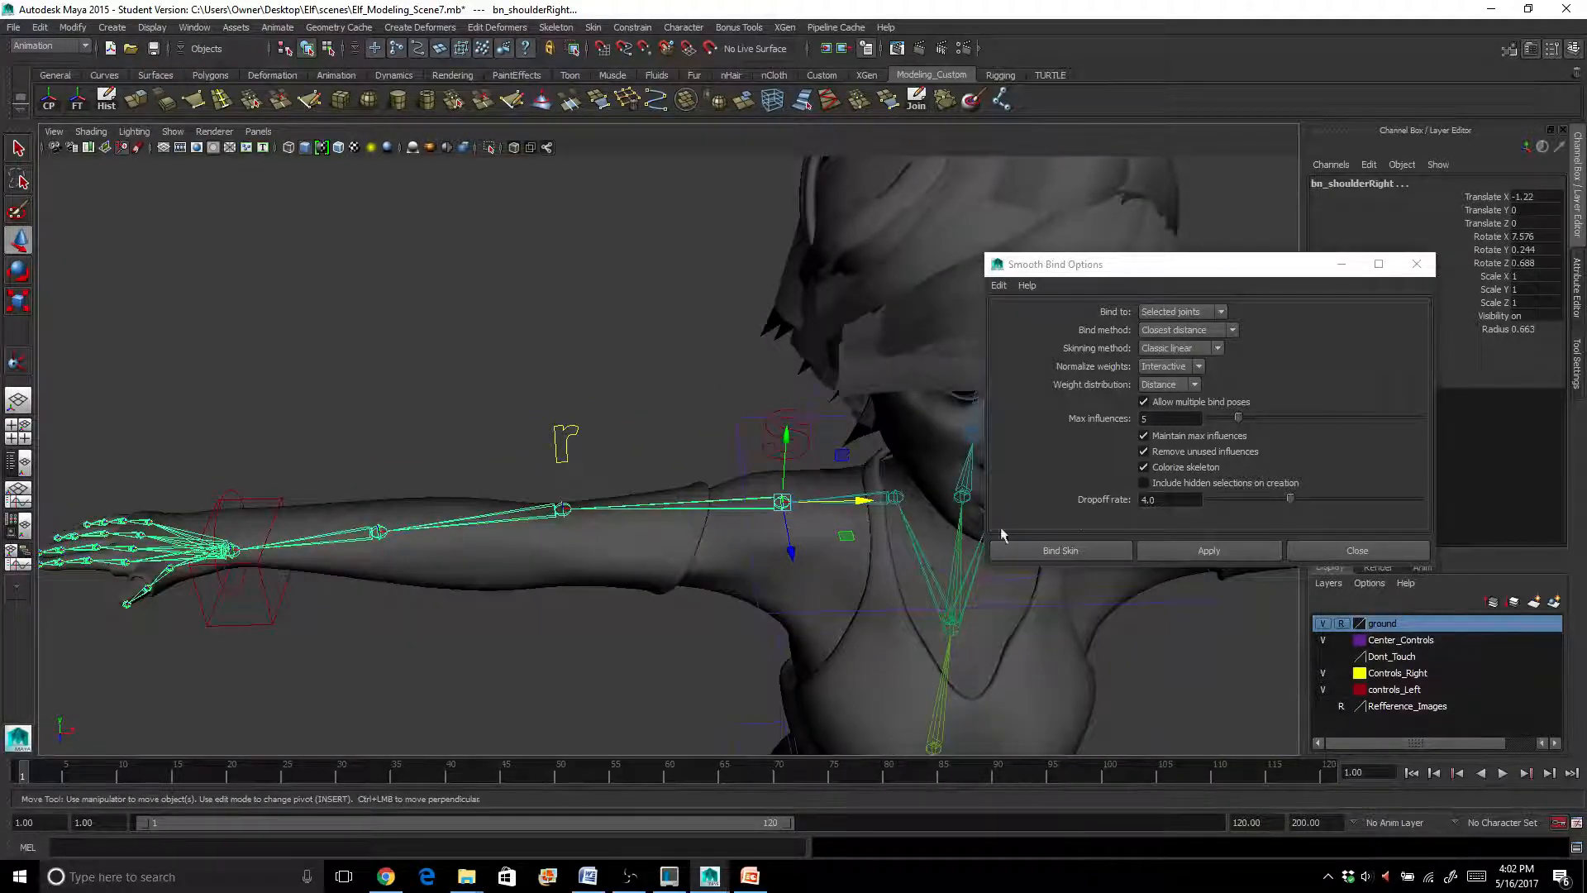
shift+click(615, 582)
click(1160, 557)
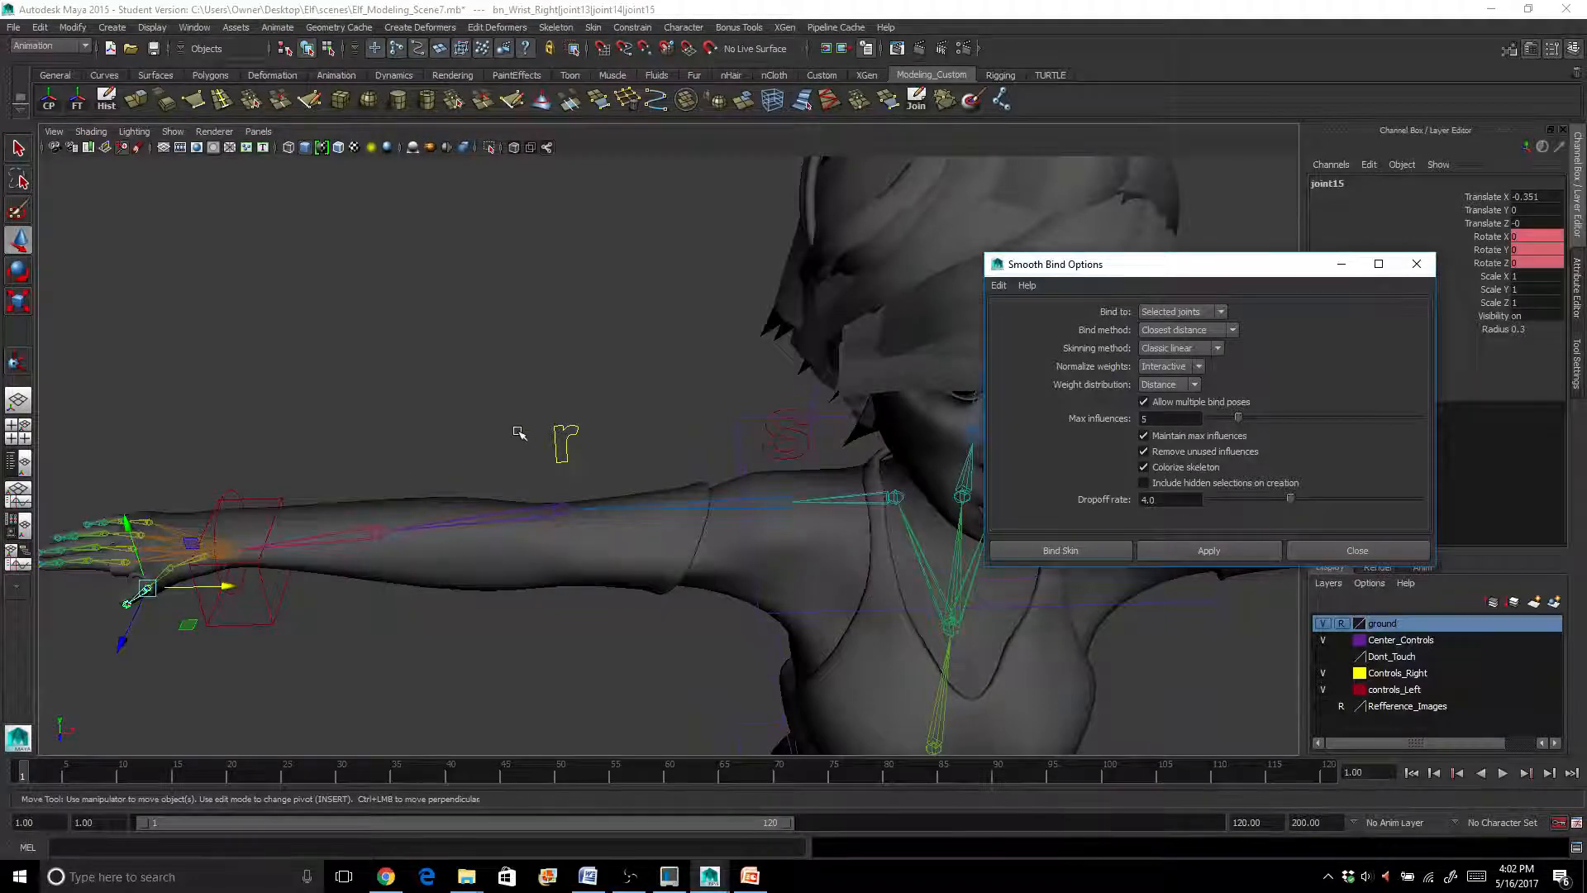
Move Ctrl_Wrist_Right to test the right sleeve's deformation and undo the move
click(519, 433)
alt+drag(519, 433, 495, 478)
click(444, 528)
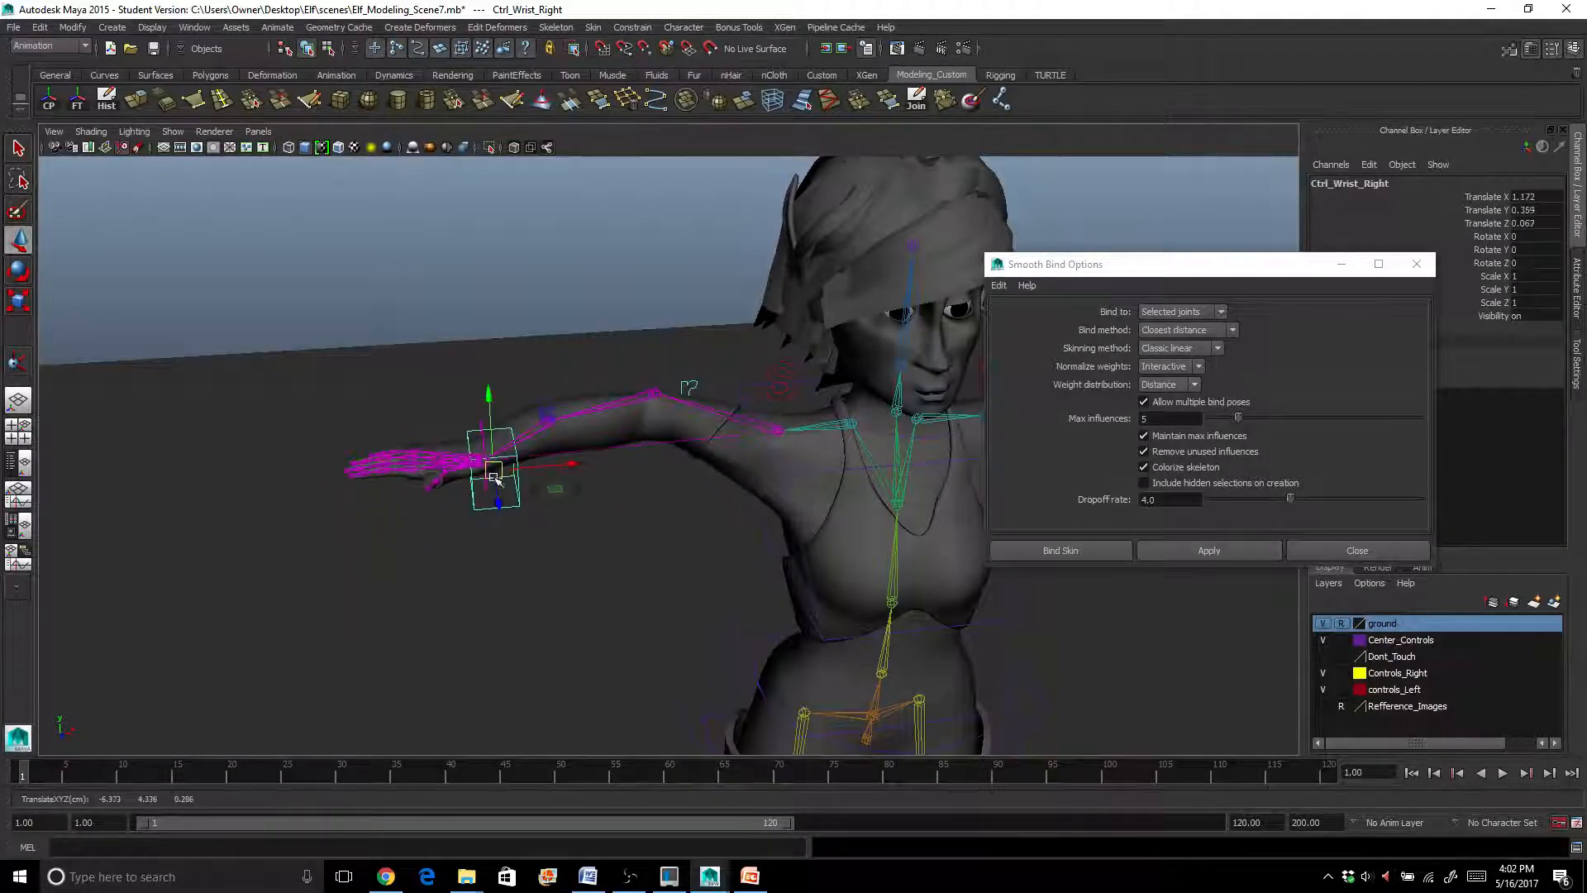
key(ctrl+z)
Select the hair meshes together with the bn_Head joint and apply the smooth bind
scroll(514, 481, down, 4)
alt+middle_drag(615, 473, 383, 544)
scroll(450, 524, up, 4)
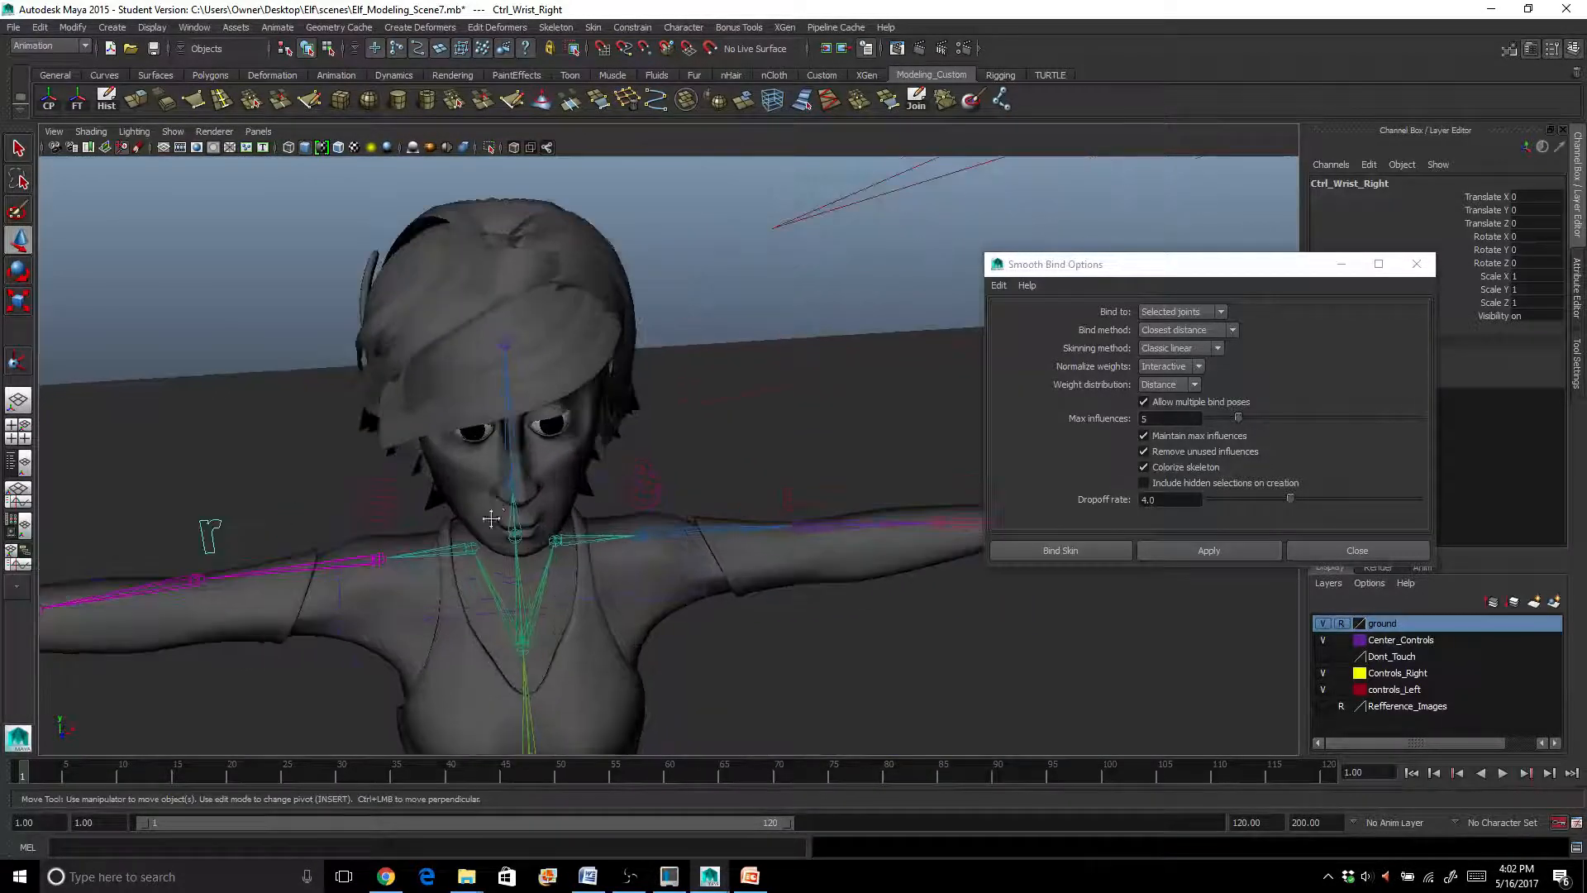
alt+drag(491, 518, 579, 624)
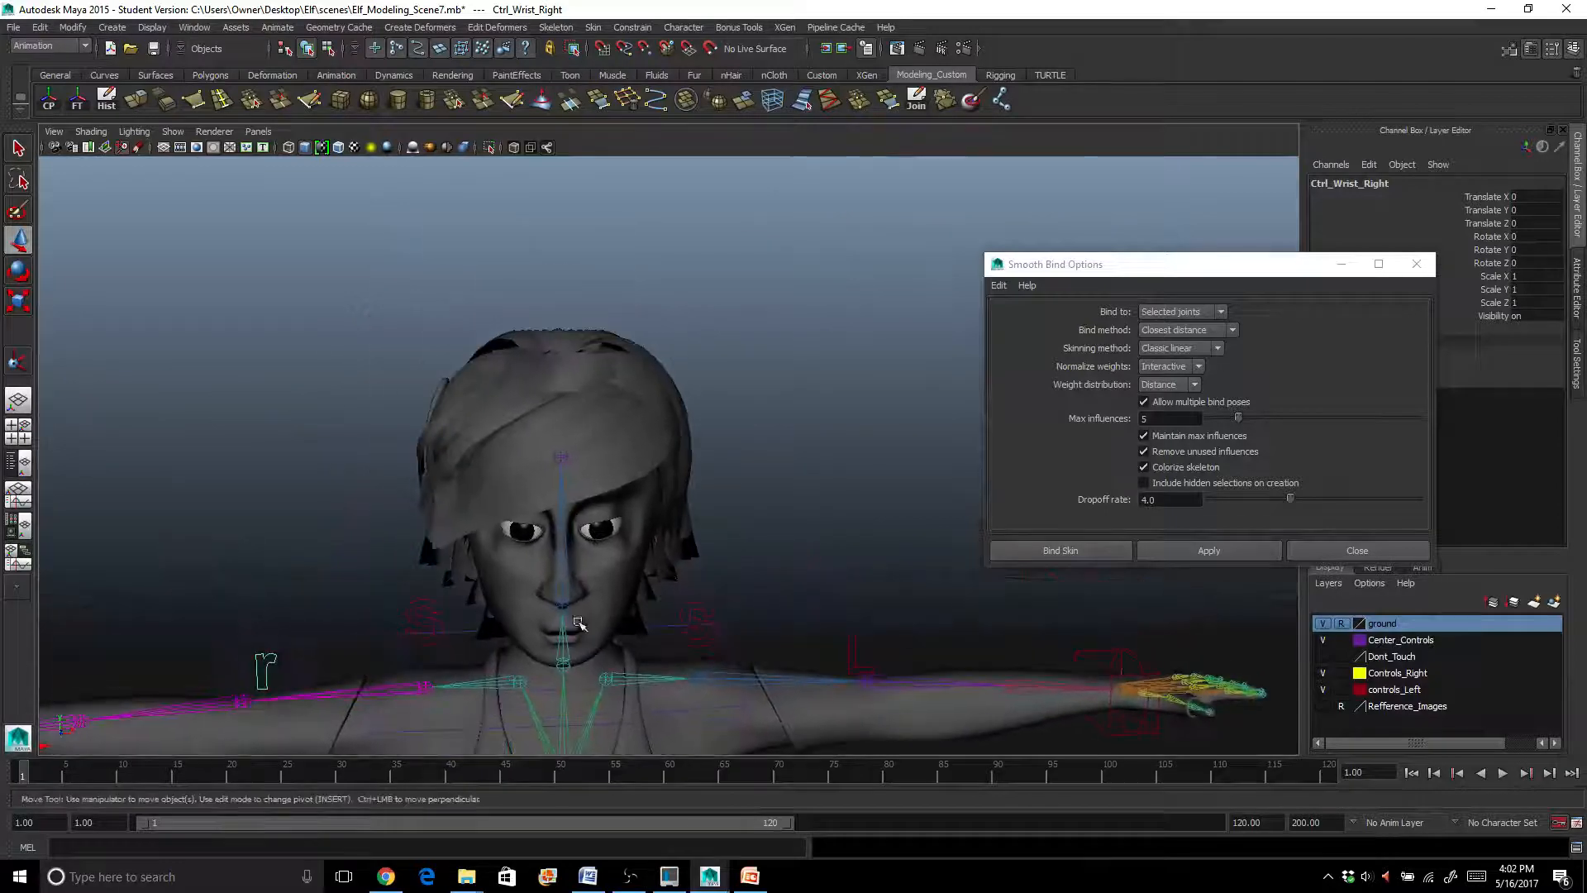
click(611, 475)
scroll(612, 474, up, 4)
alt+middle_drag(613, 474, 658, 542)
alt+drag(658, 541, 628, 472)
click(614, 426)
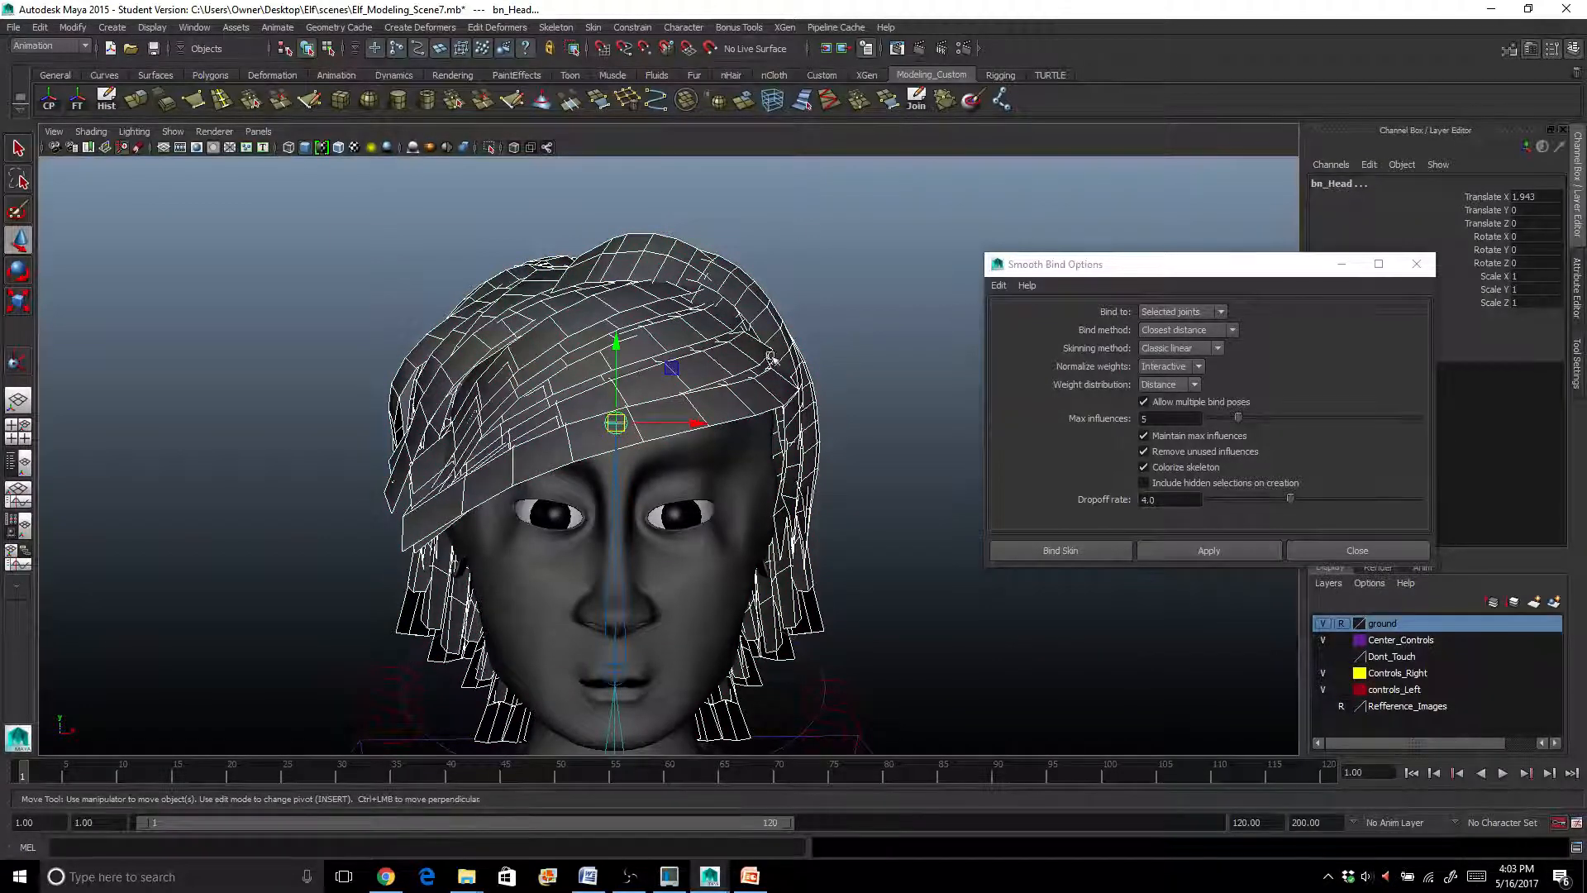
click(1187, 552)
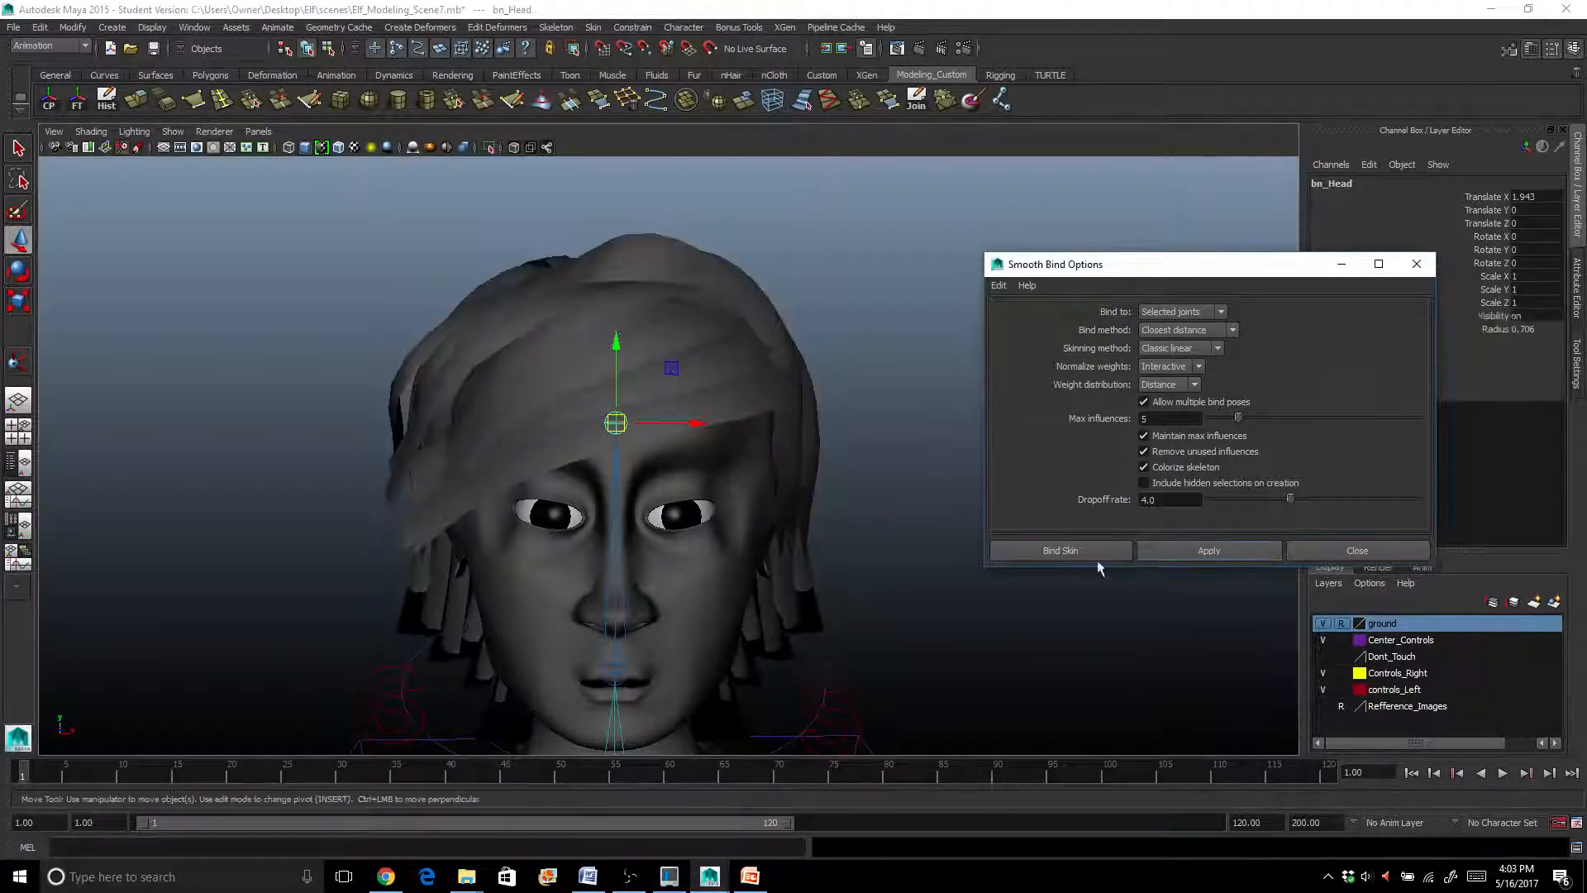
Move and rotate Ctrl_Head to test how the hair follows the head, undoing each change
click(813, 658)
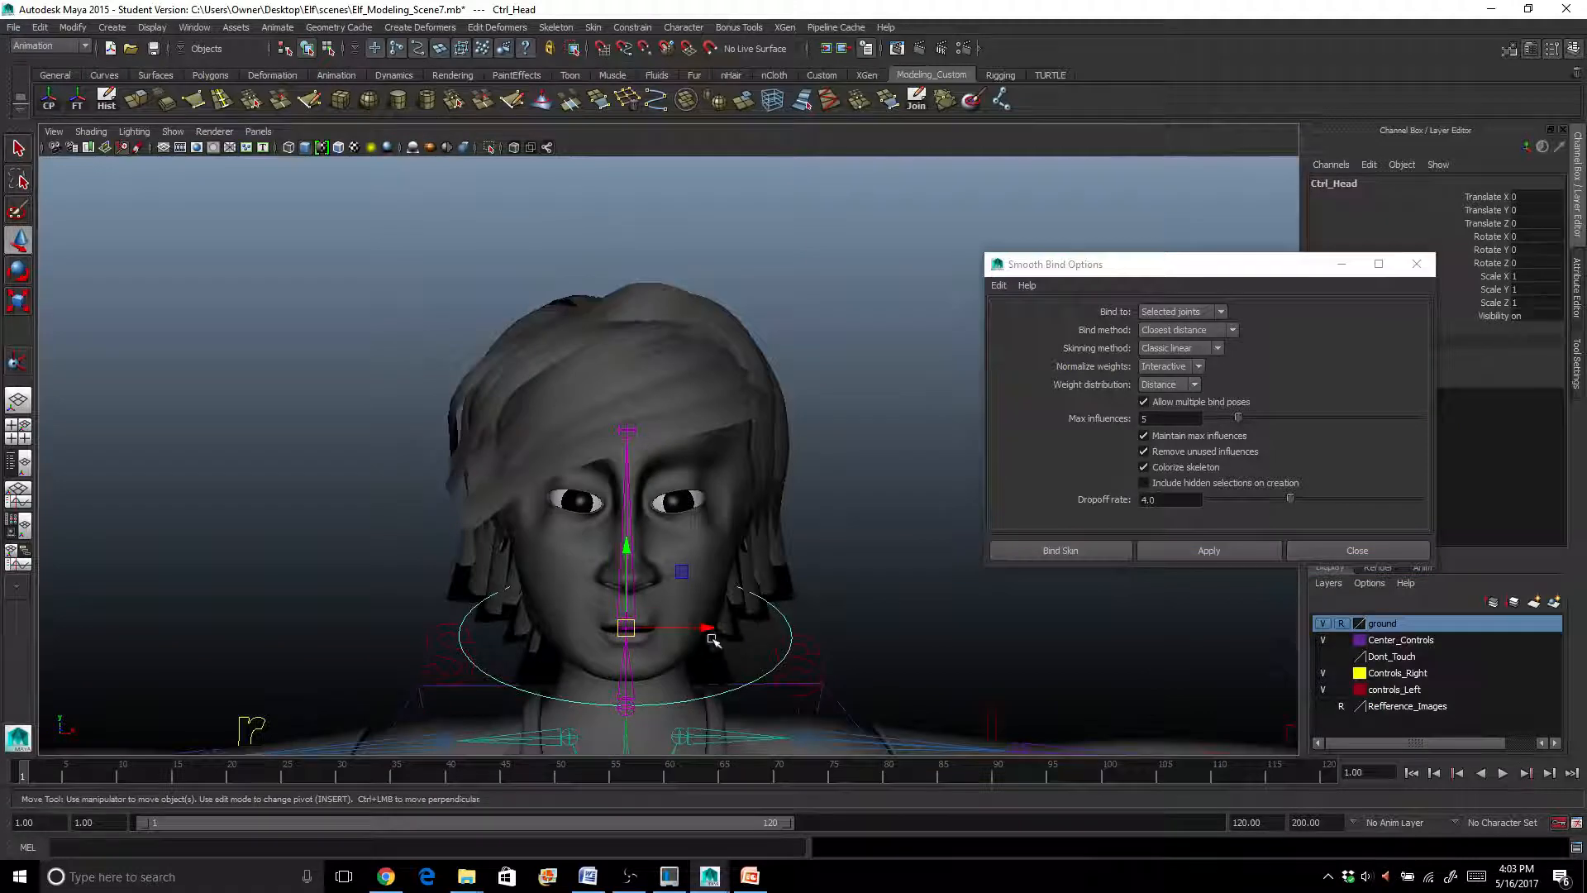
mouse_move(707, 630)
mouse_down()
mouse_move(691, 631)
mouse_move(734, 633)
mouse_move(697, 624)
mouse_up()
key(ctrl+z)
scroll(691, 596, up, 1)
scroll(691, 596, up, 1)
scroll(692, 596, down, 1)
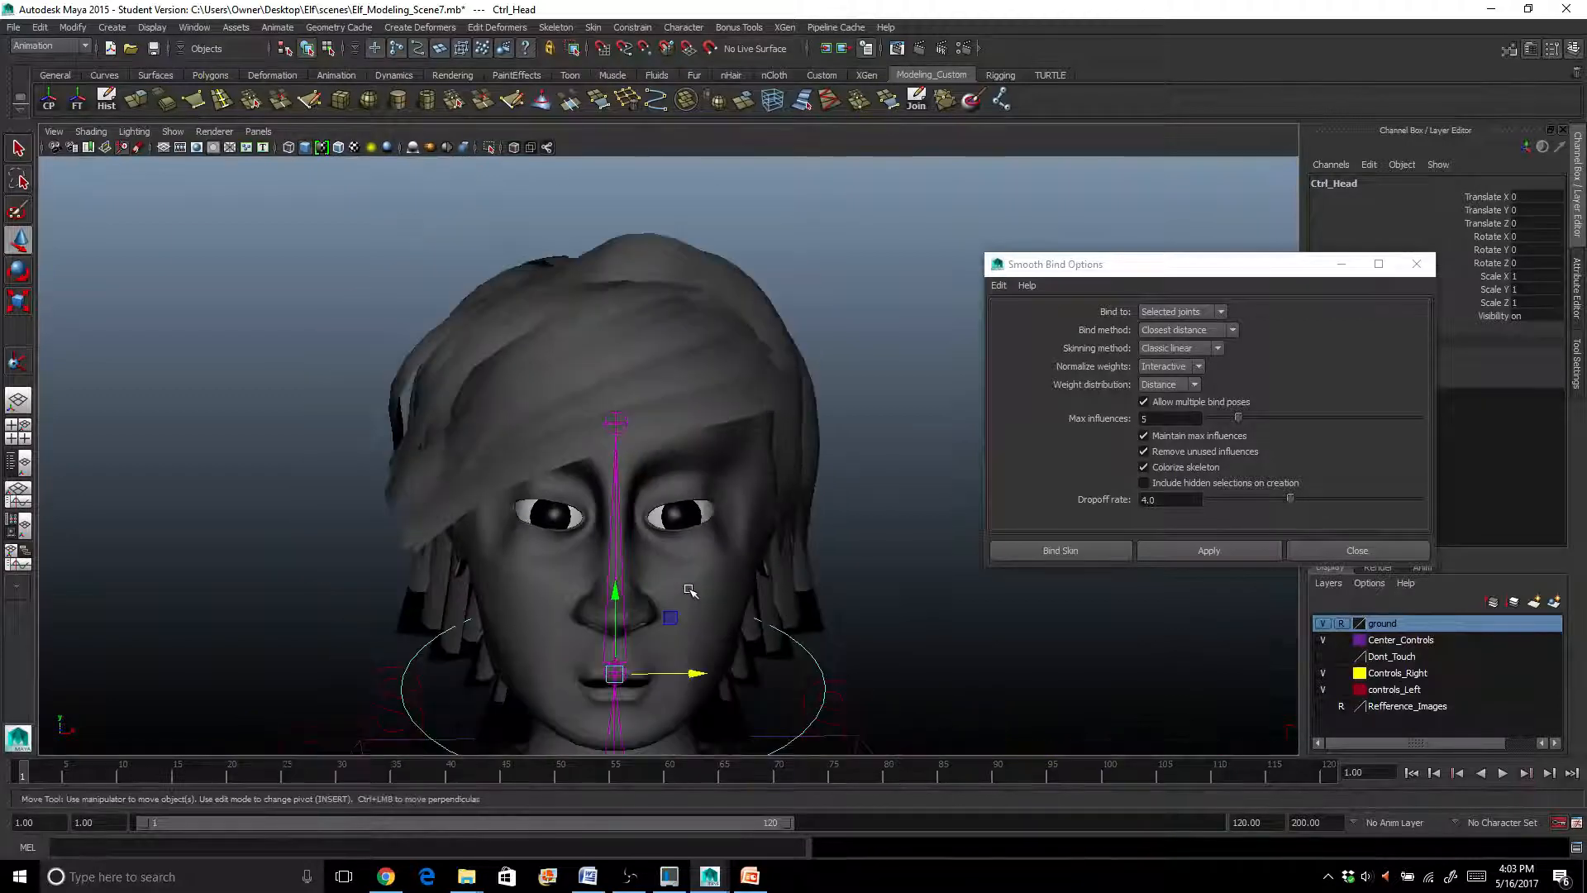
key(e)
drag(685, 635, 674, 618)
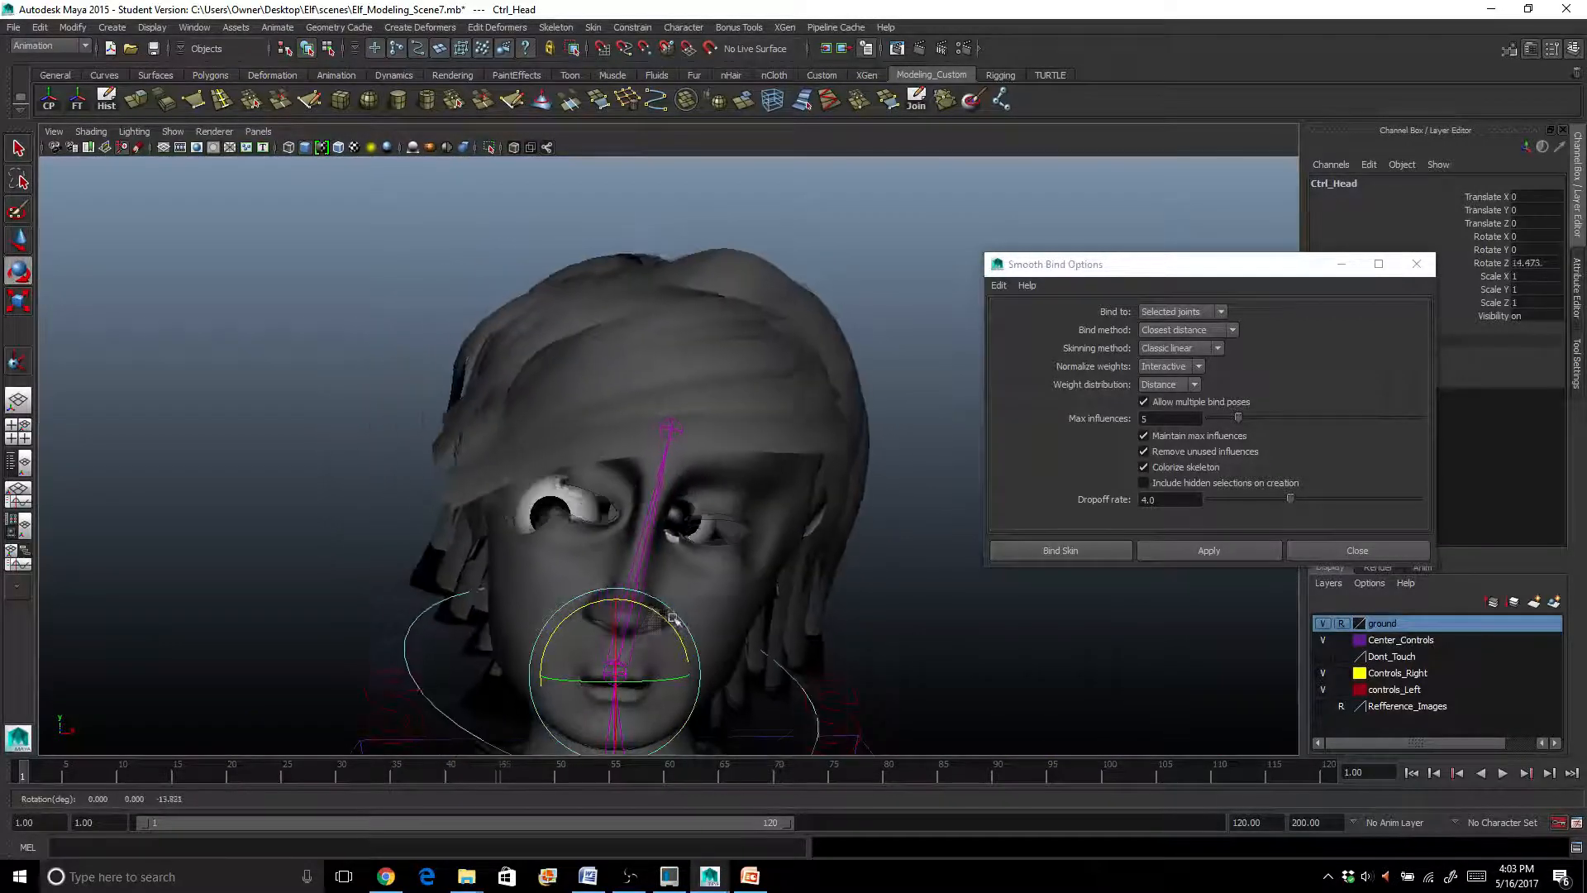
key(ctrl+z)
Select Eye_Right and Eye_Left together with the bn_Head joint for binding
scroll(545, 530, up, 1)
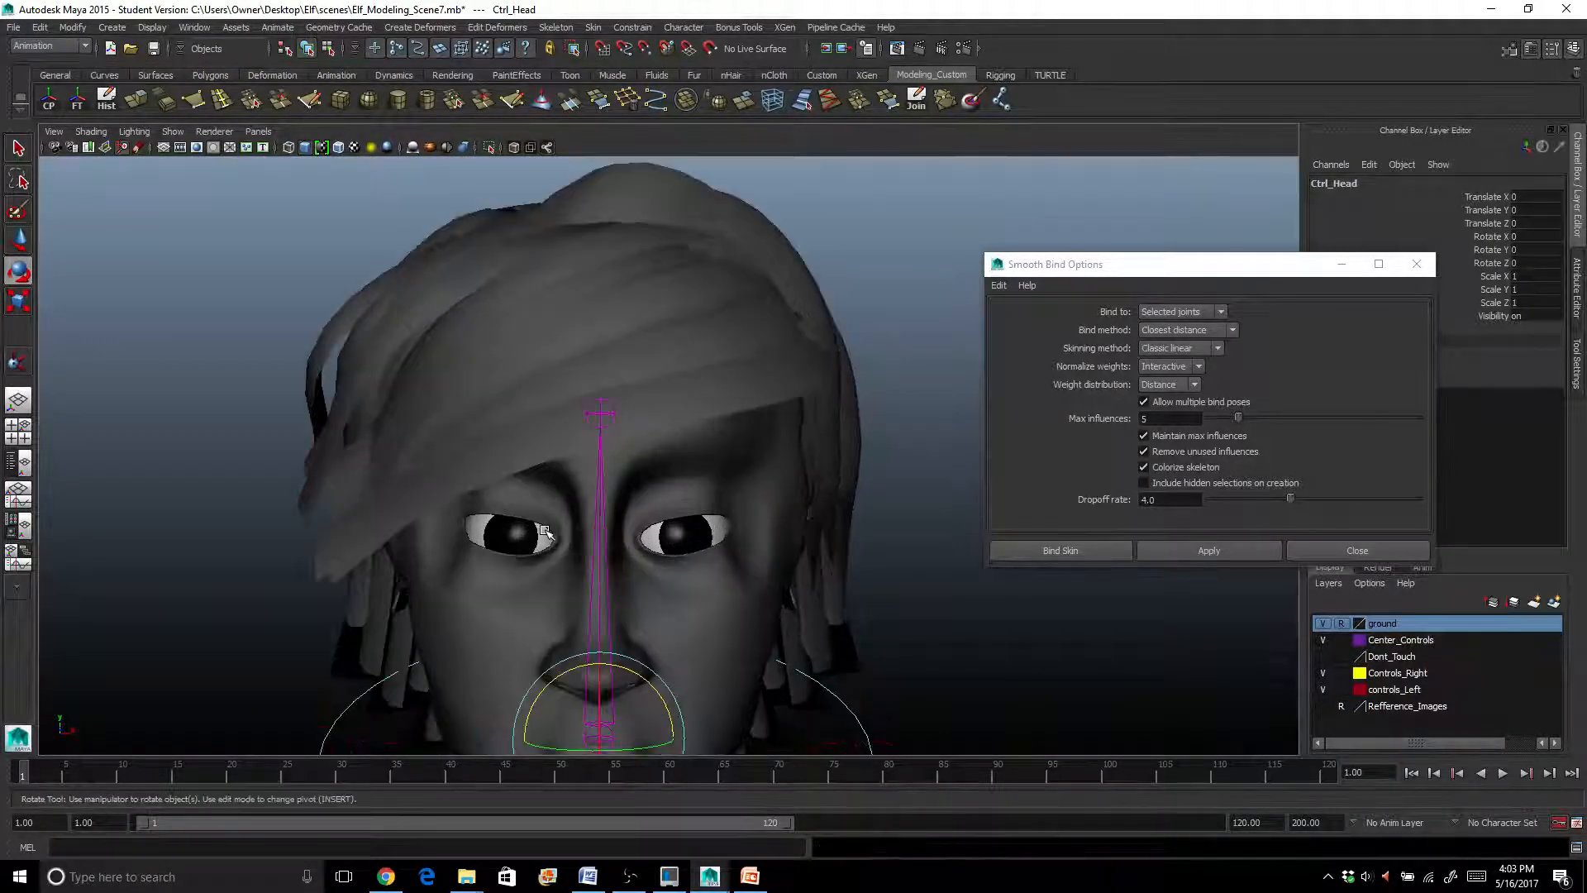
scroll(546, 504, up, 2)
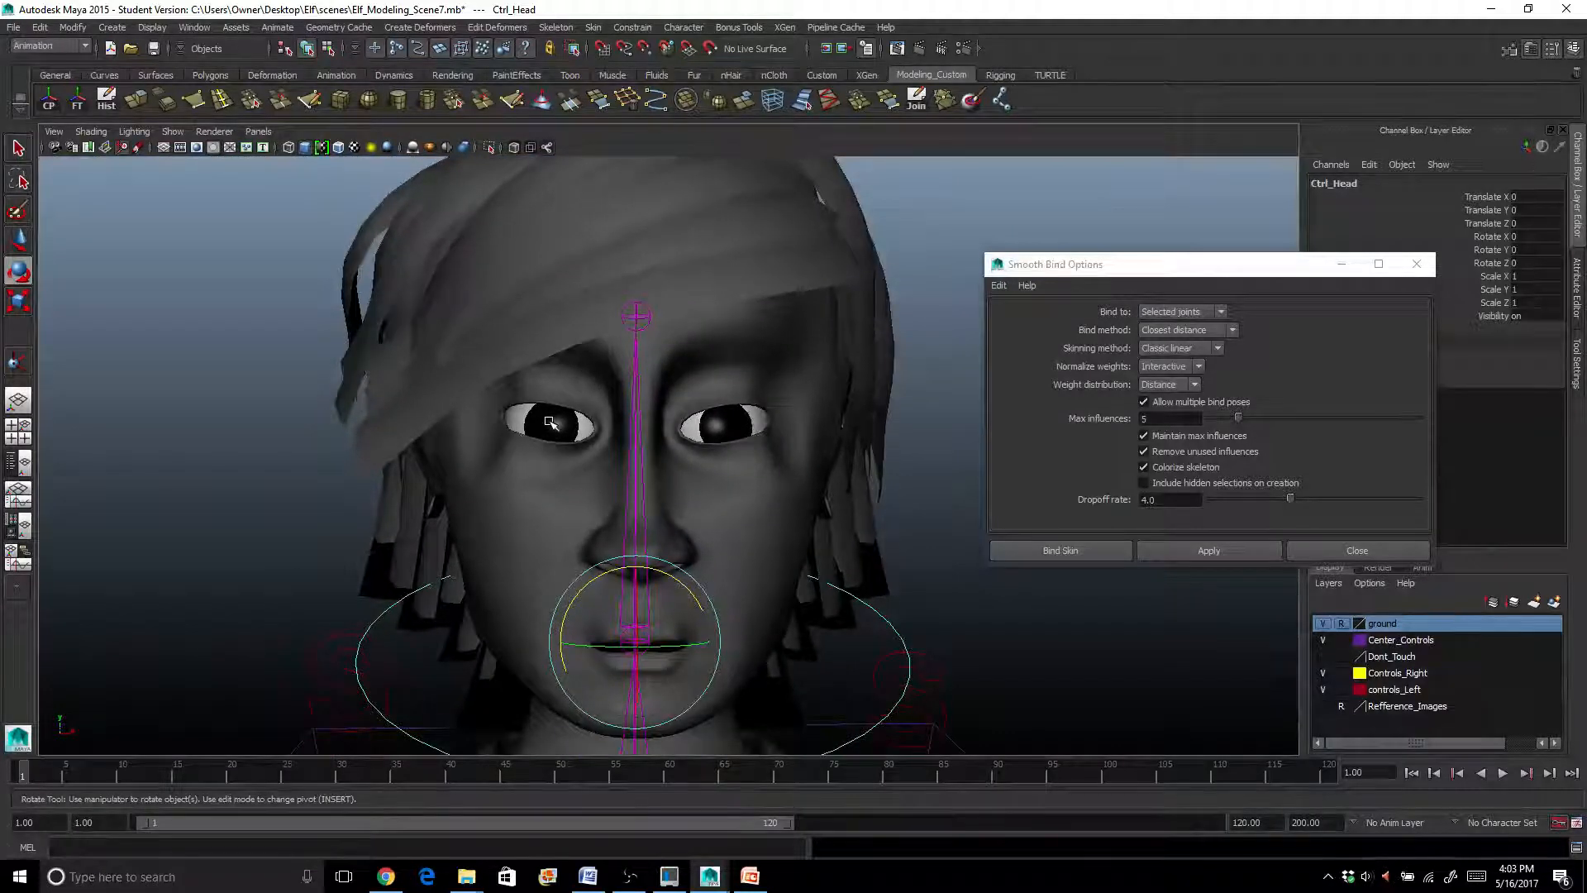
click(549, 425)
alt+drag(550, 425, 527, 453)
scroll(529, 454, up, 3)
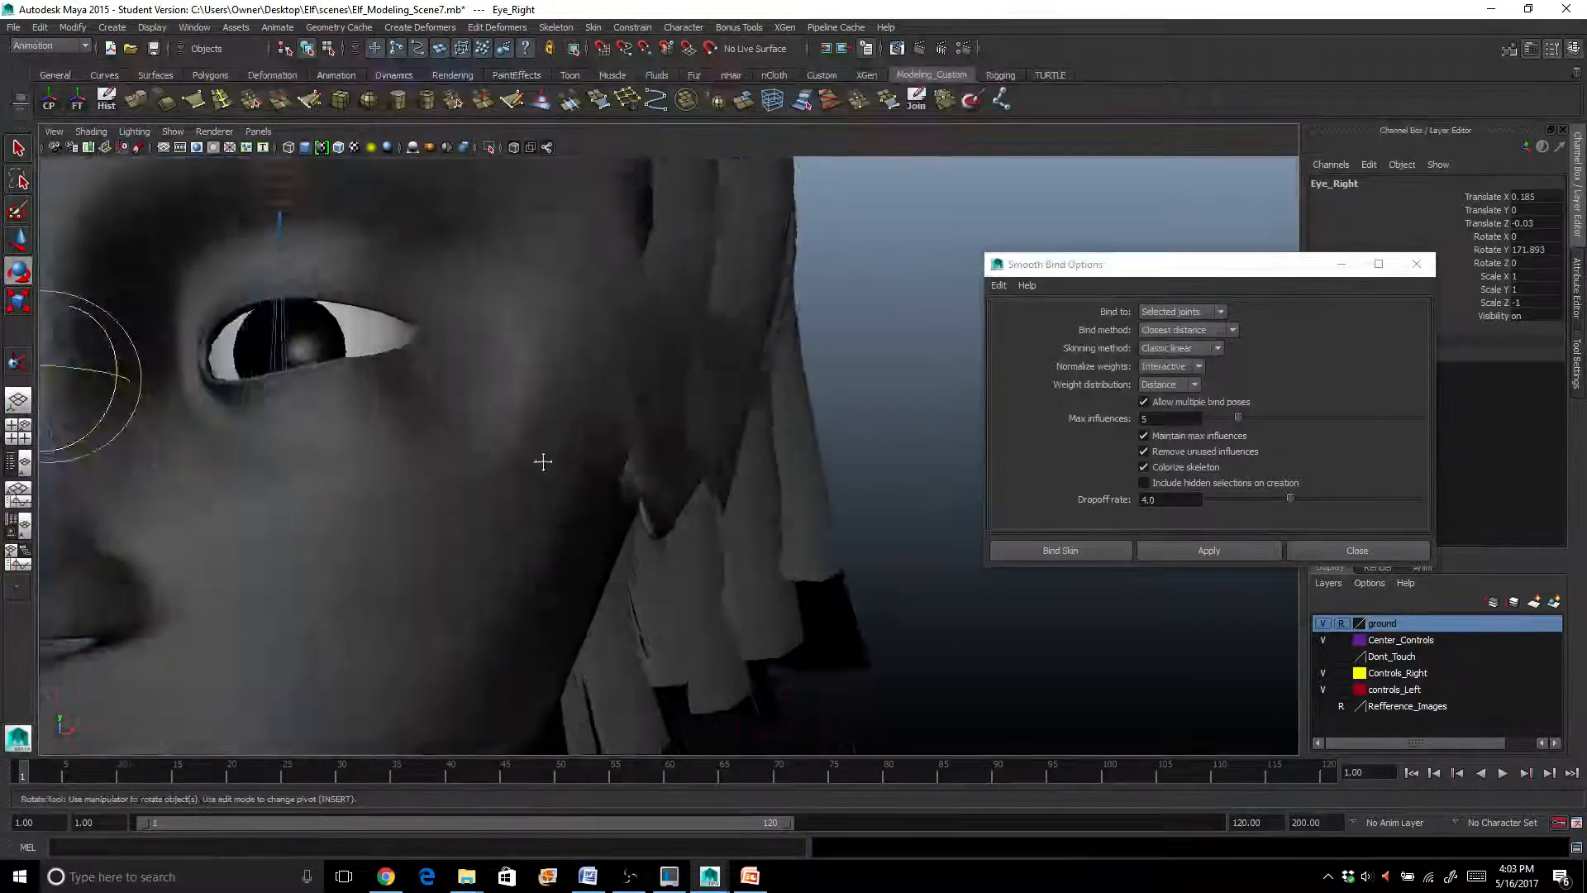
alt+middle_drag(542, 461, 645, 494)
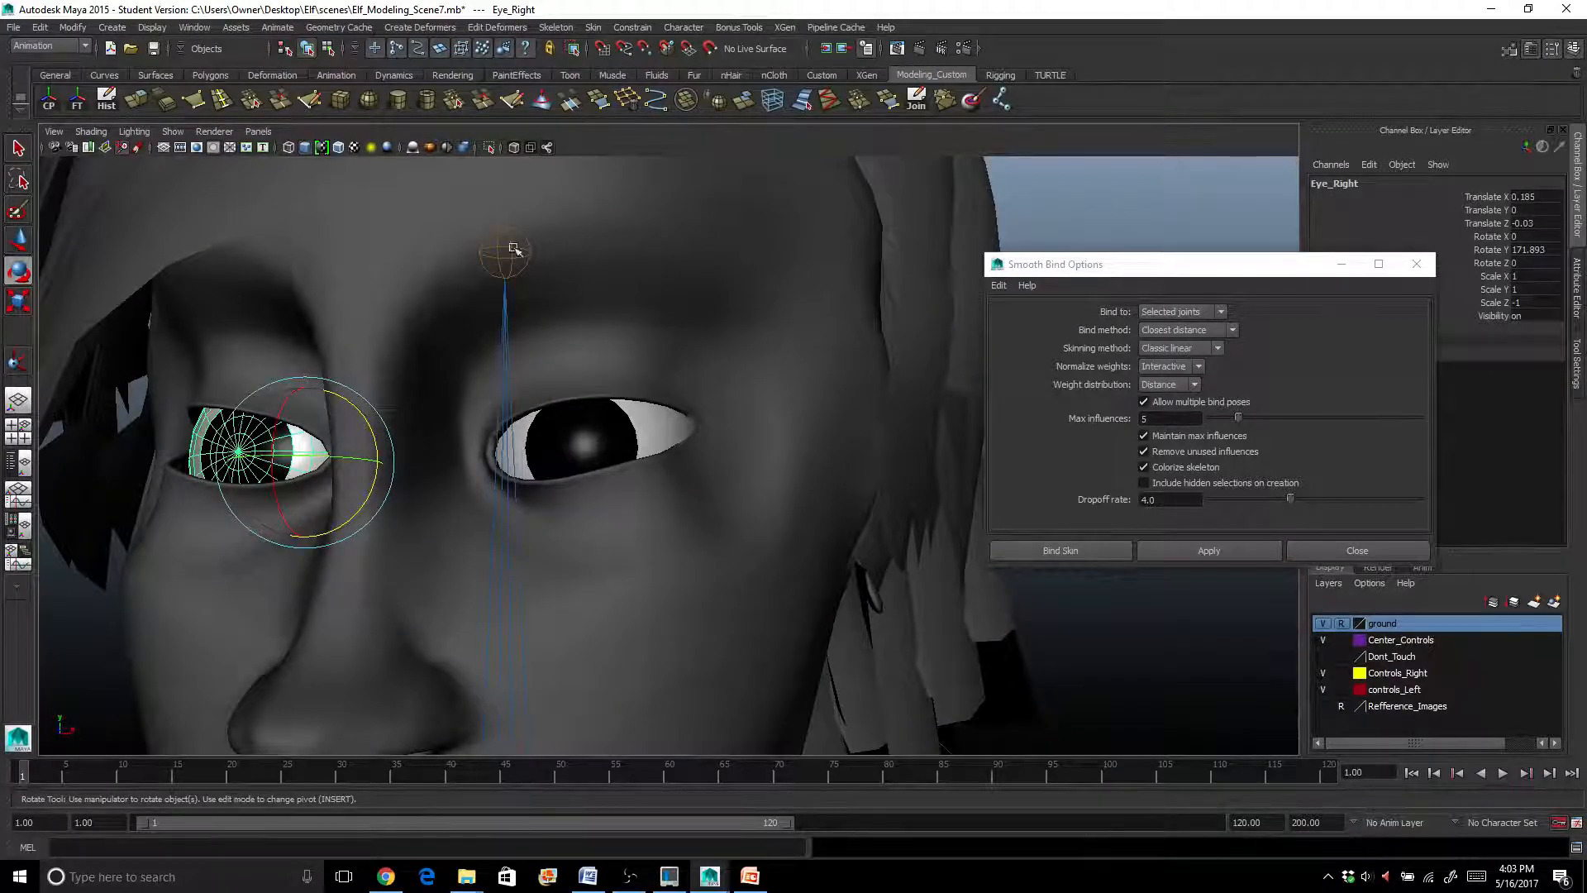
scroll(496, 327, down, 5)
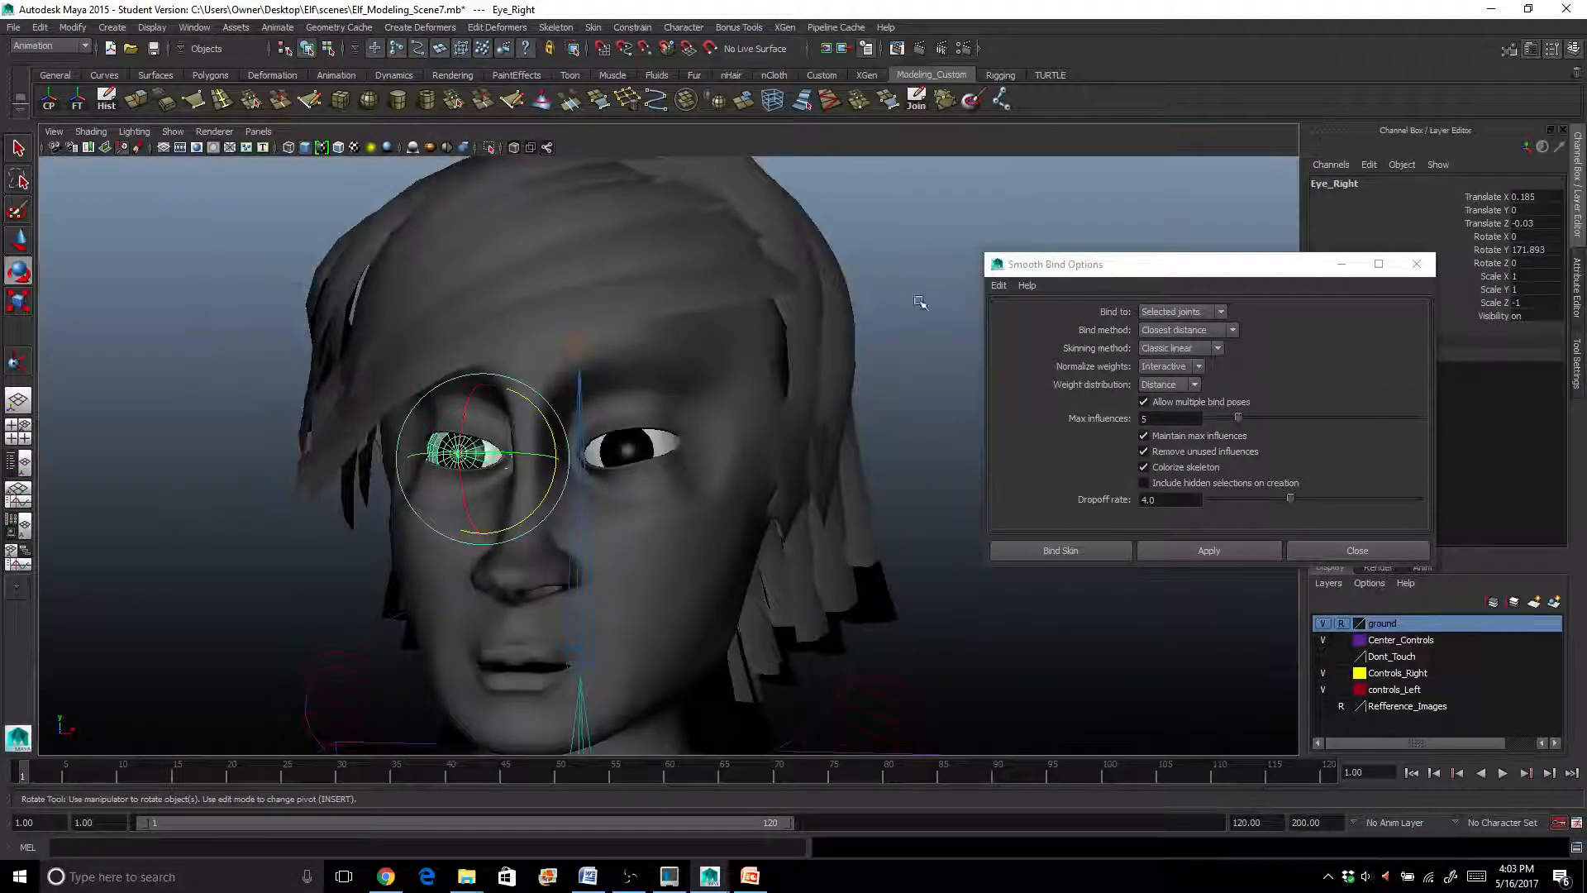
scroll(551, 490, up, 5)
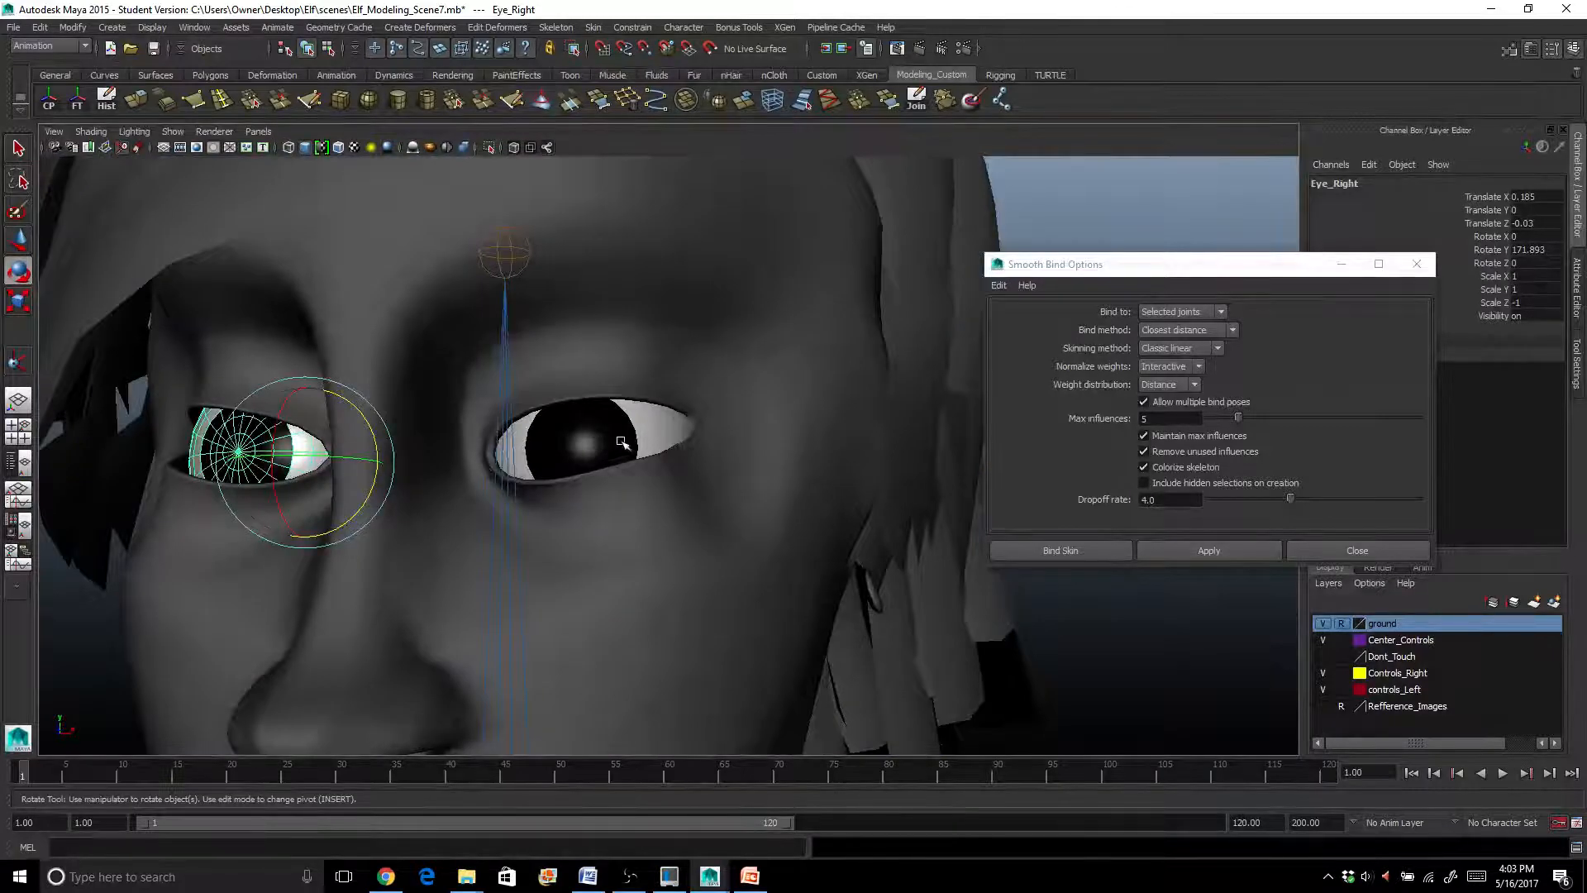
scroll(479, 468, down, 4)
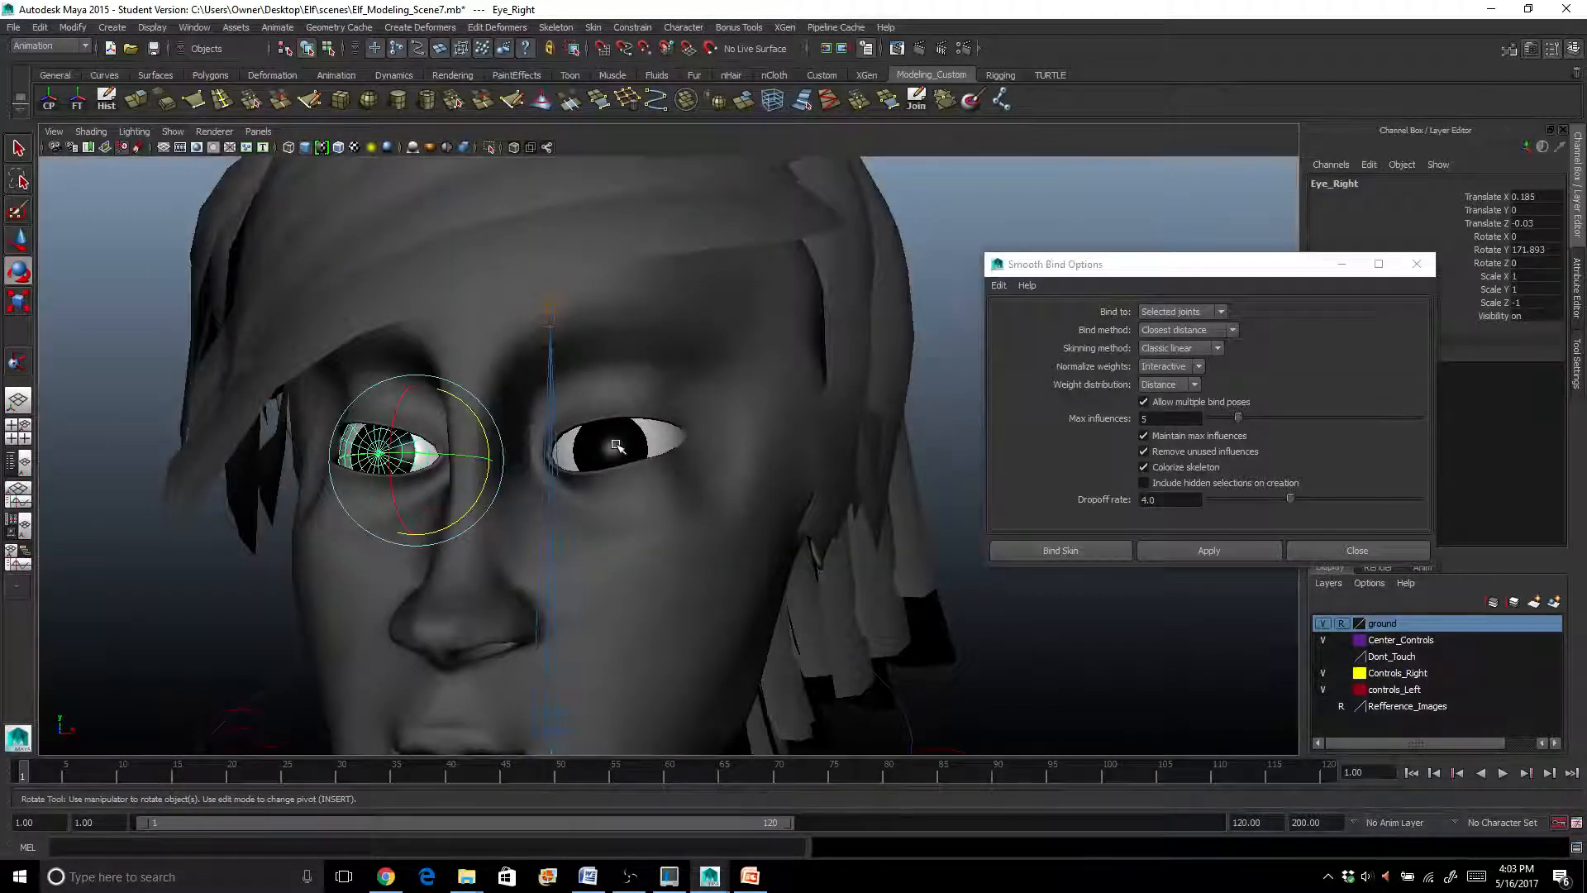
click(613, 446)
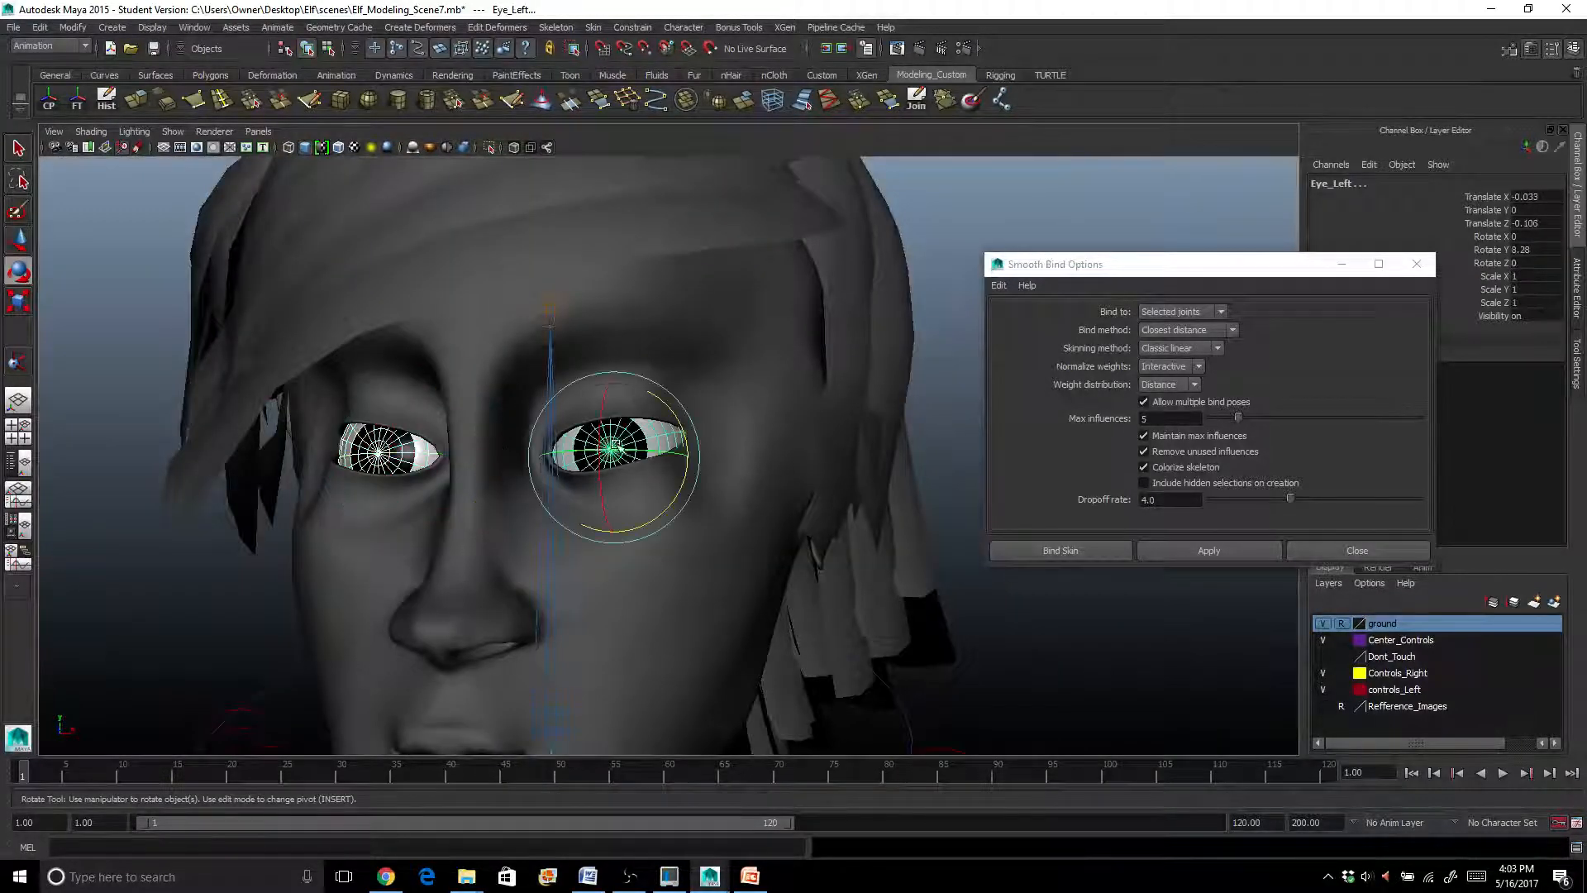
click(554, 318)
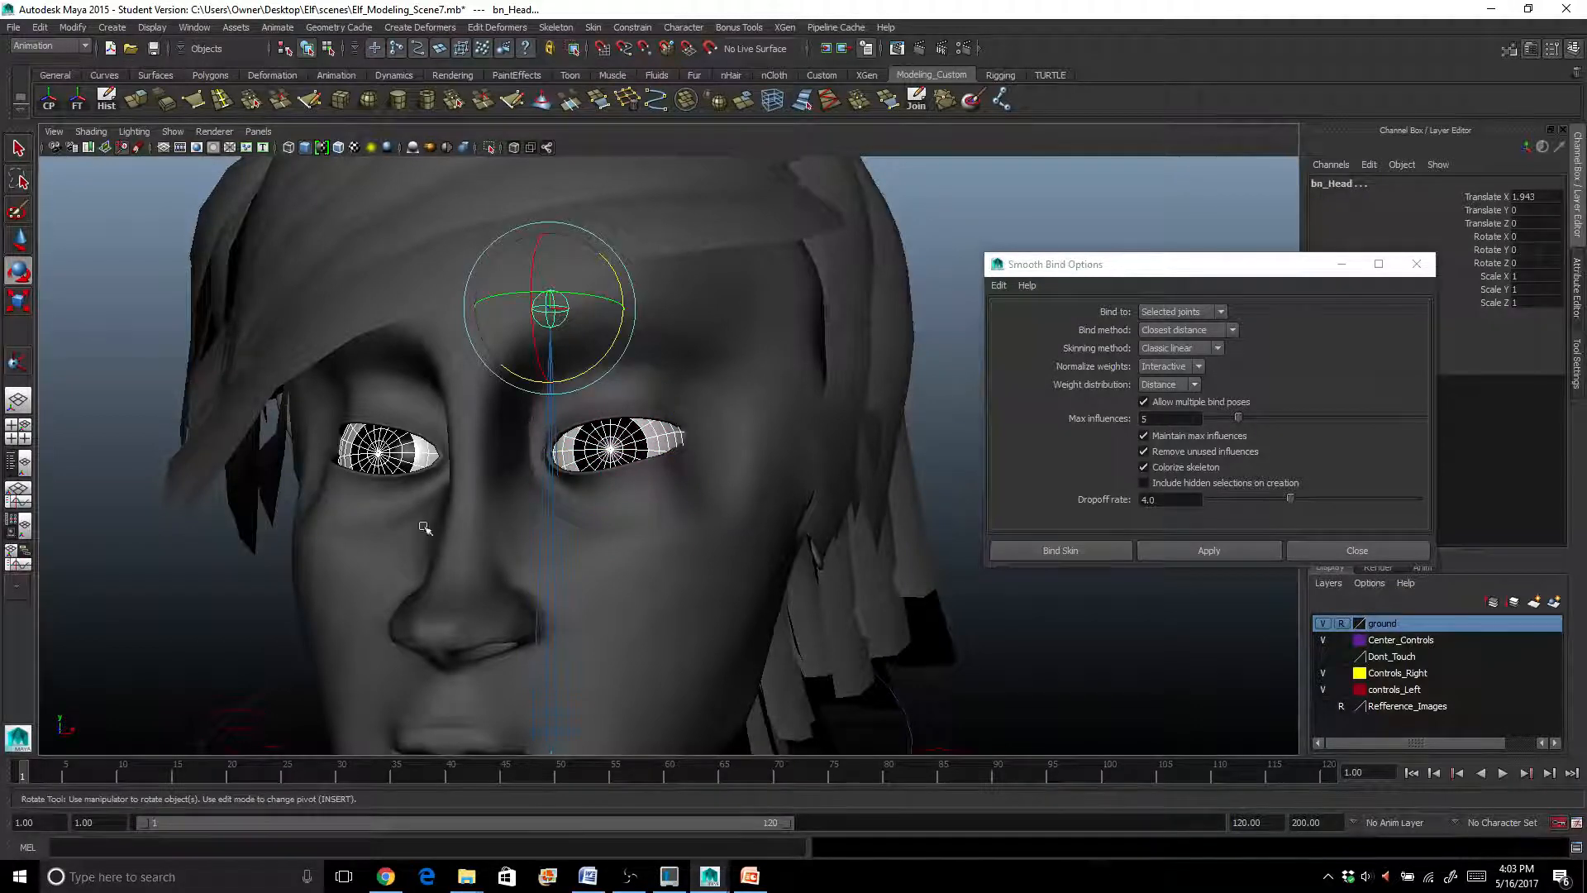
Check the eye meshes from the side, rotate them to test their movement, and undo the rotation
scroll(427, 528, down, 5)
alt+drag(545, 527, 482, 516)
alt+middle_drag(482, 517, 712, 535)
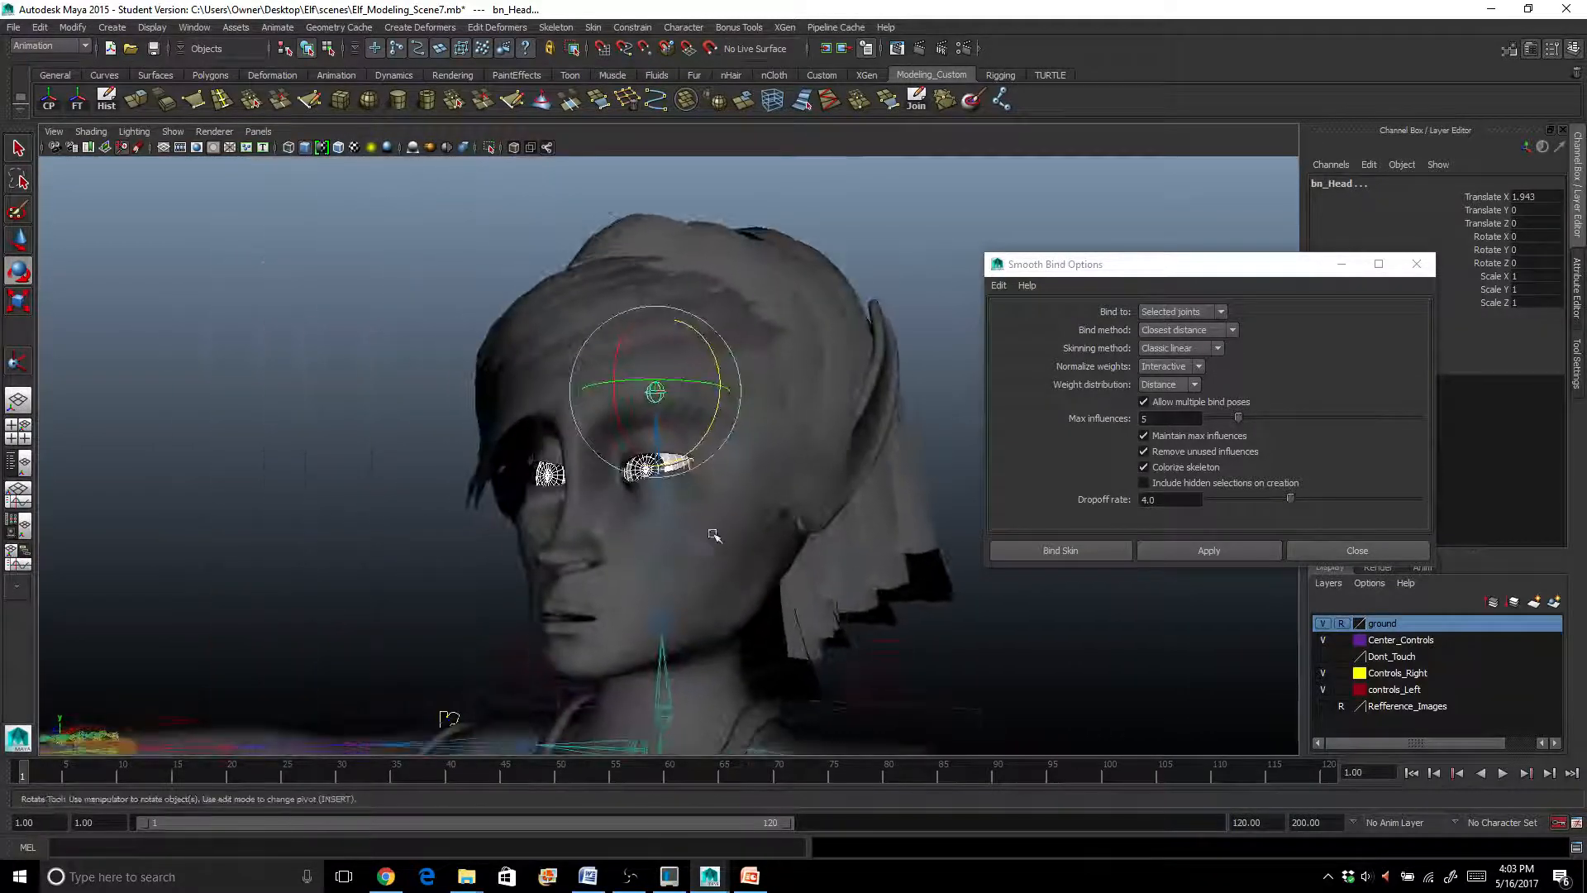
scroll(705, 535, up, 5)
alt+drag(705, 535, 603, 542)
alt+middle_drag(602, 542, 703, 502)
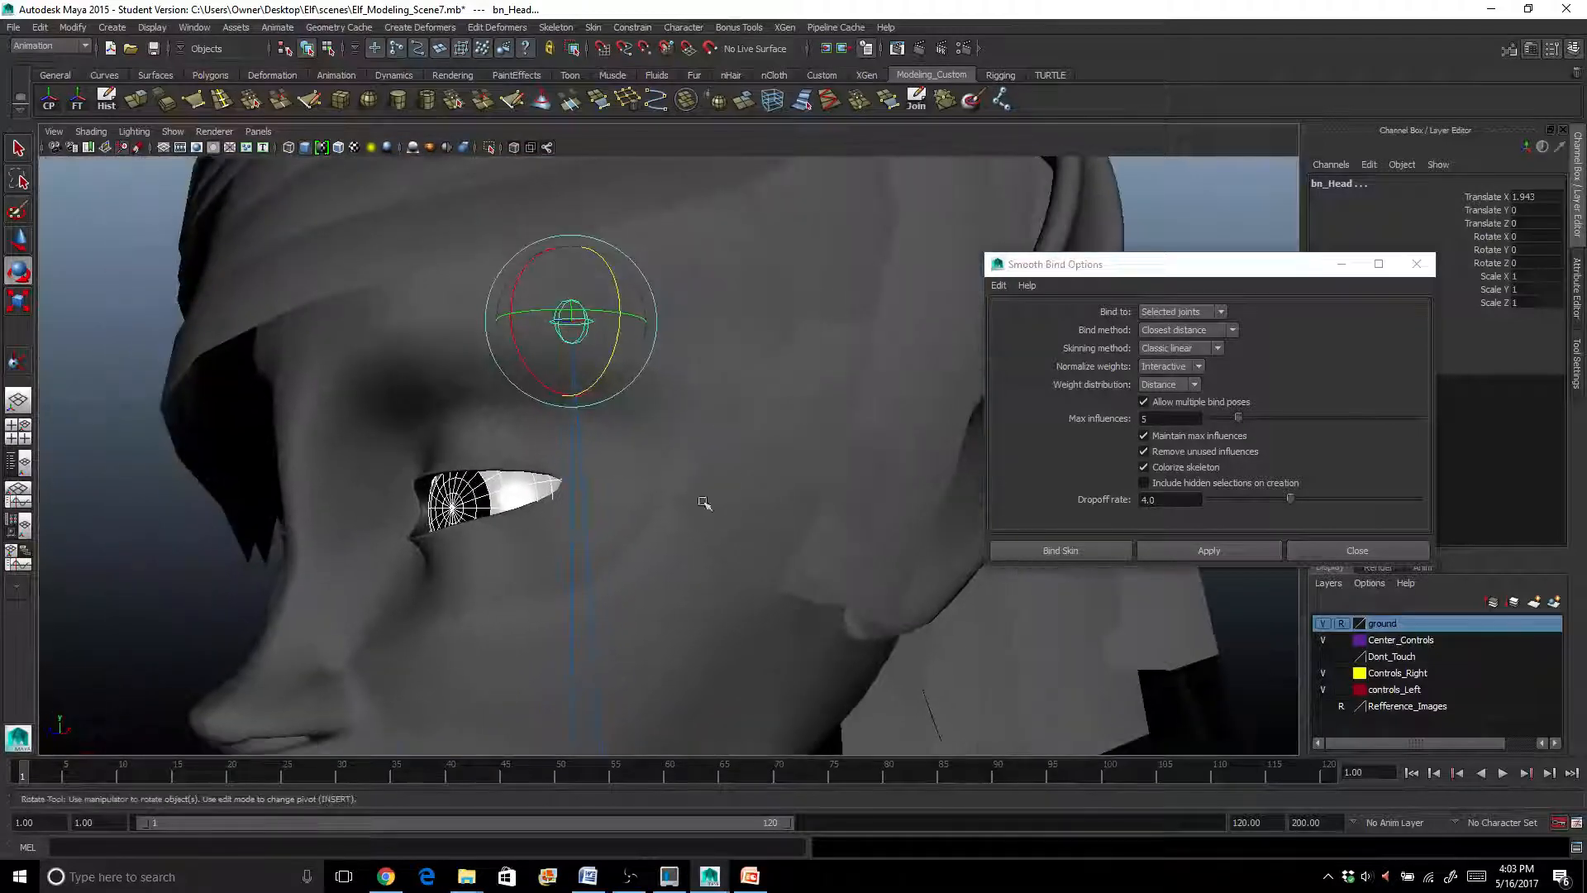
scroll(606, 511, down, 2)
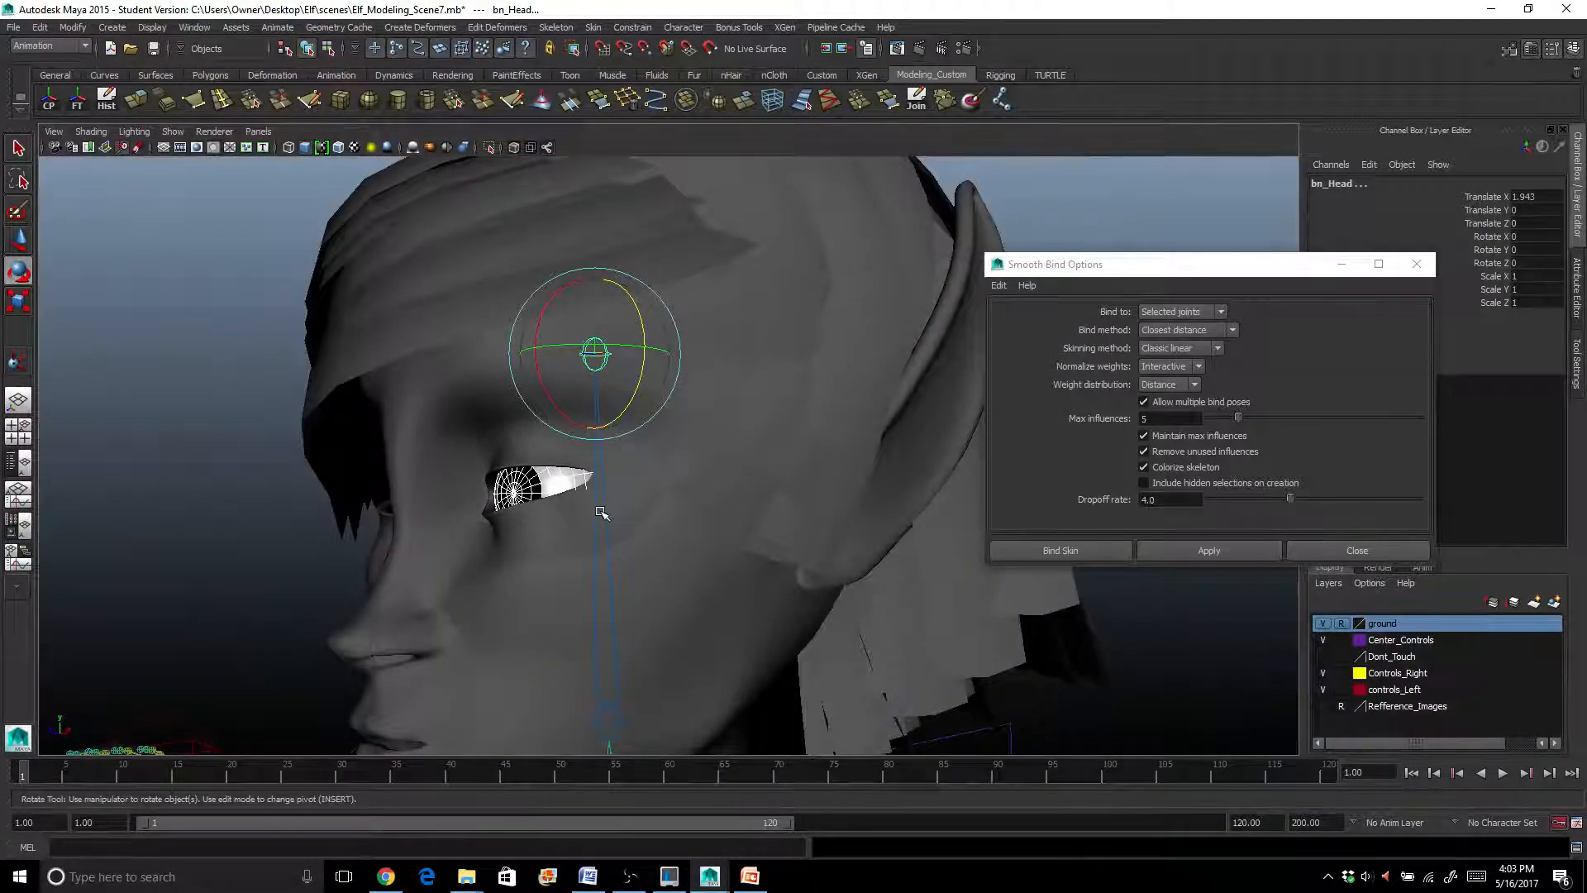
click(578, 506)
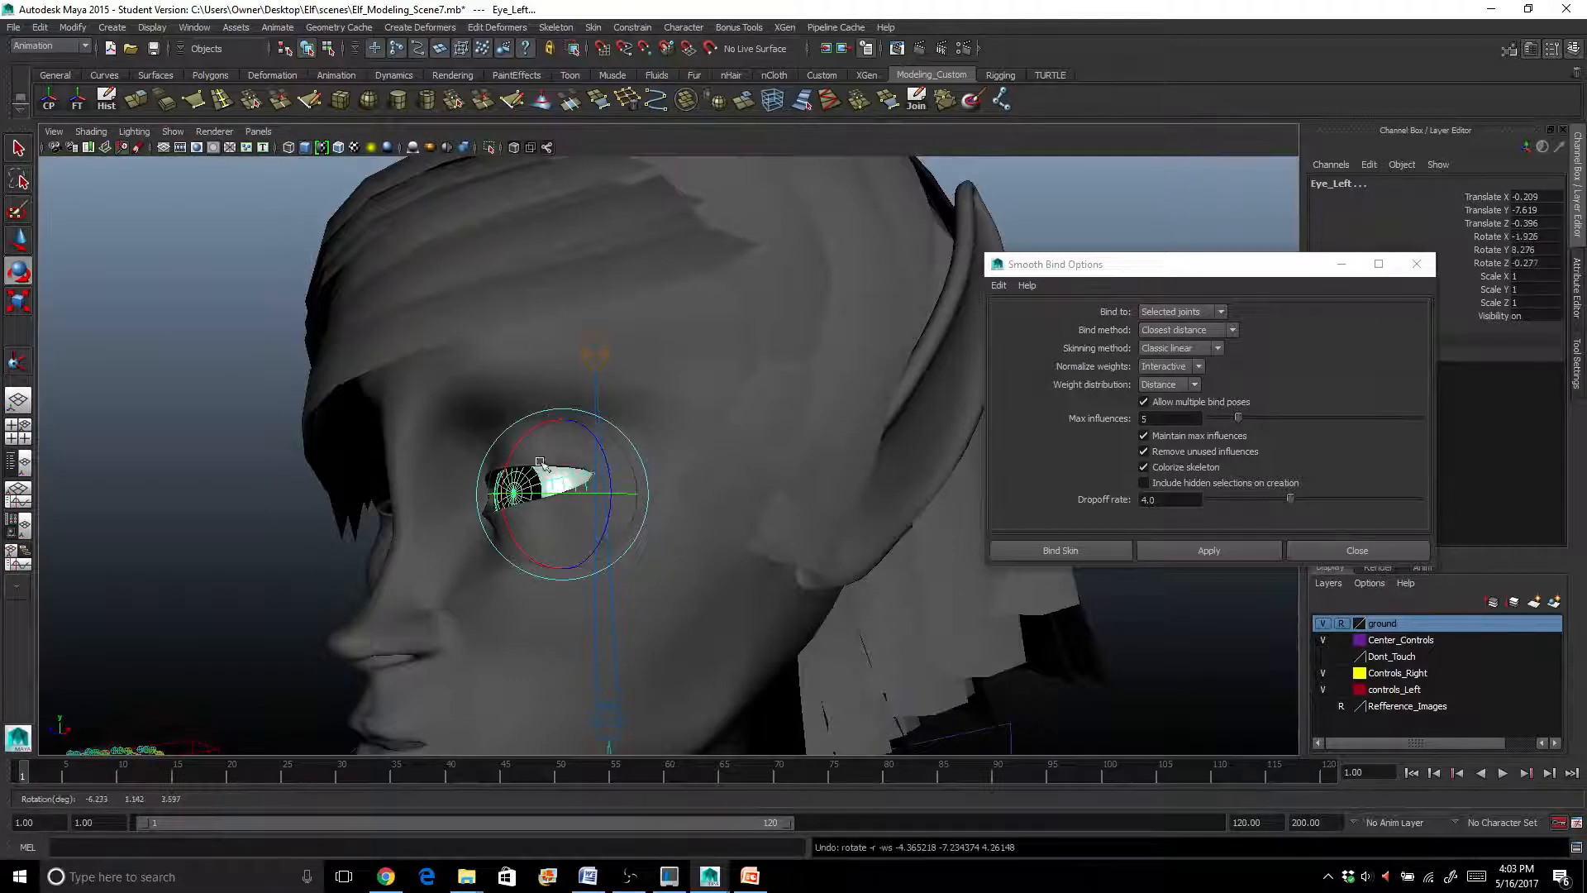
alt+drag(531, 488, 572, 486)
Move Ctrl_Head sideways to test whether the eyes follow the head, and undo the move
click(694, 688)
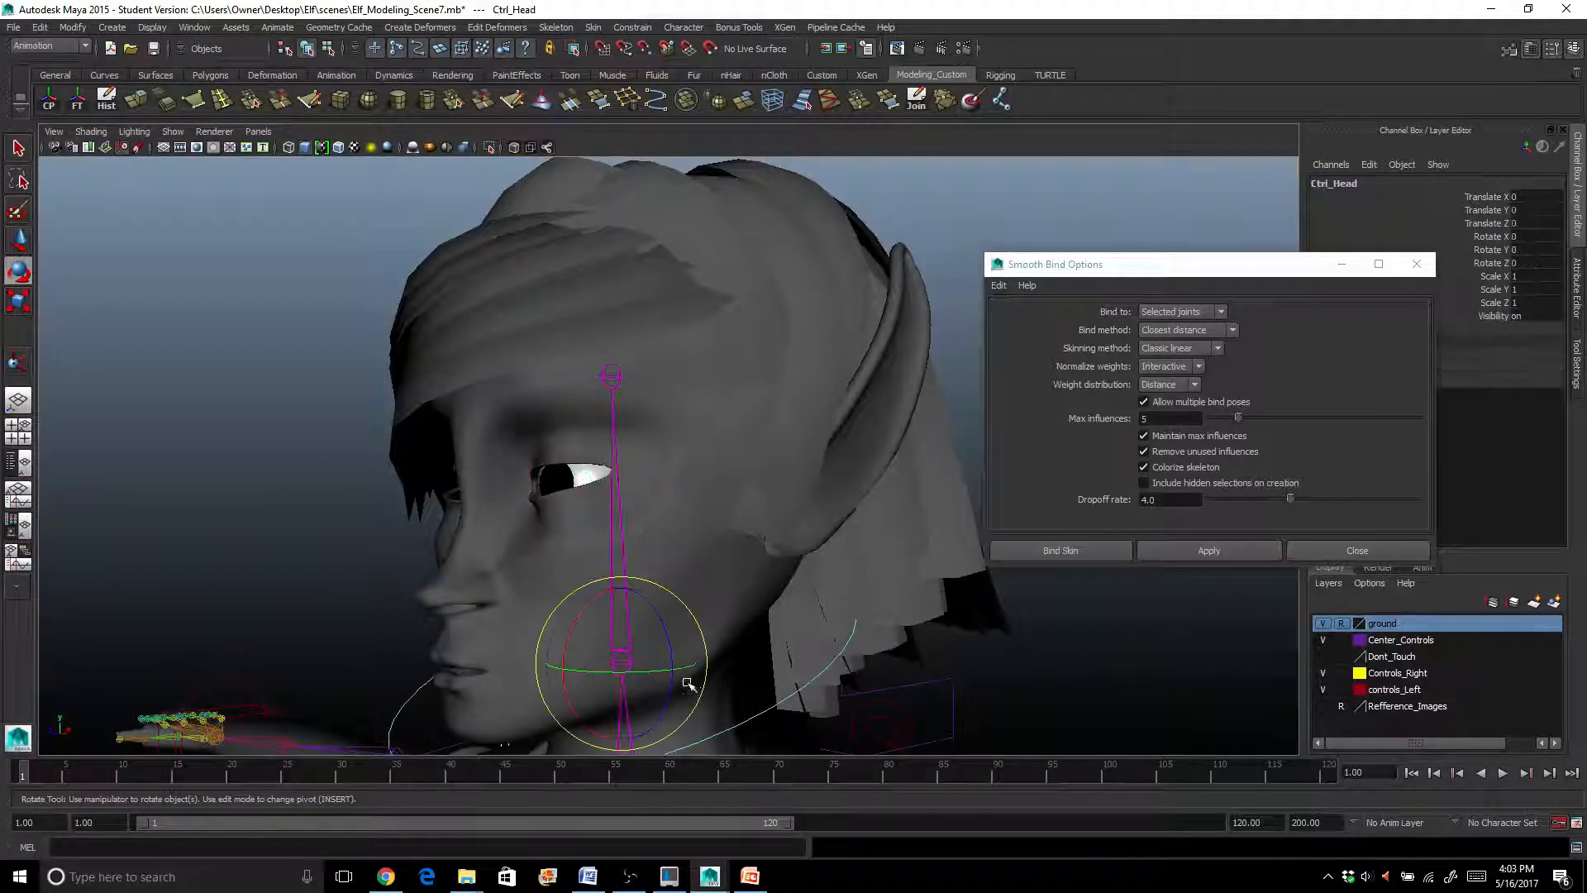
alt+drag(694, 687, 734, 681)
key(w)
drag(844, 643, 891, 662)
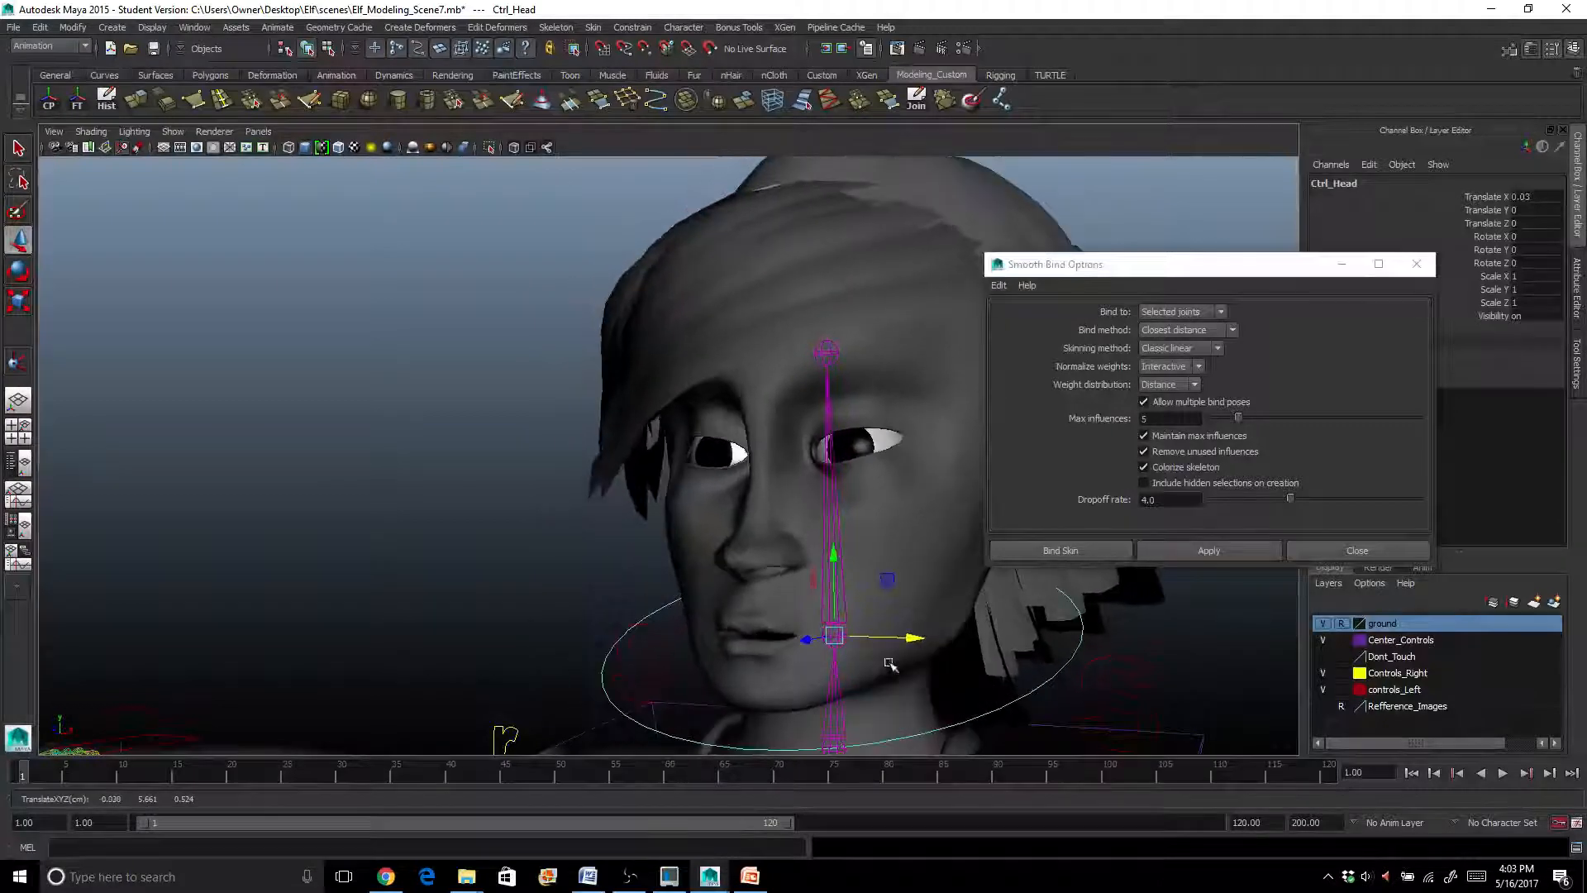
key(ctrl+z)
Close the Smooth Bind Options dialog
alt+right_drag(835, 653, 588, 585)
alt+drag(588, 584, 450, 567)
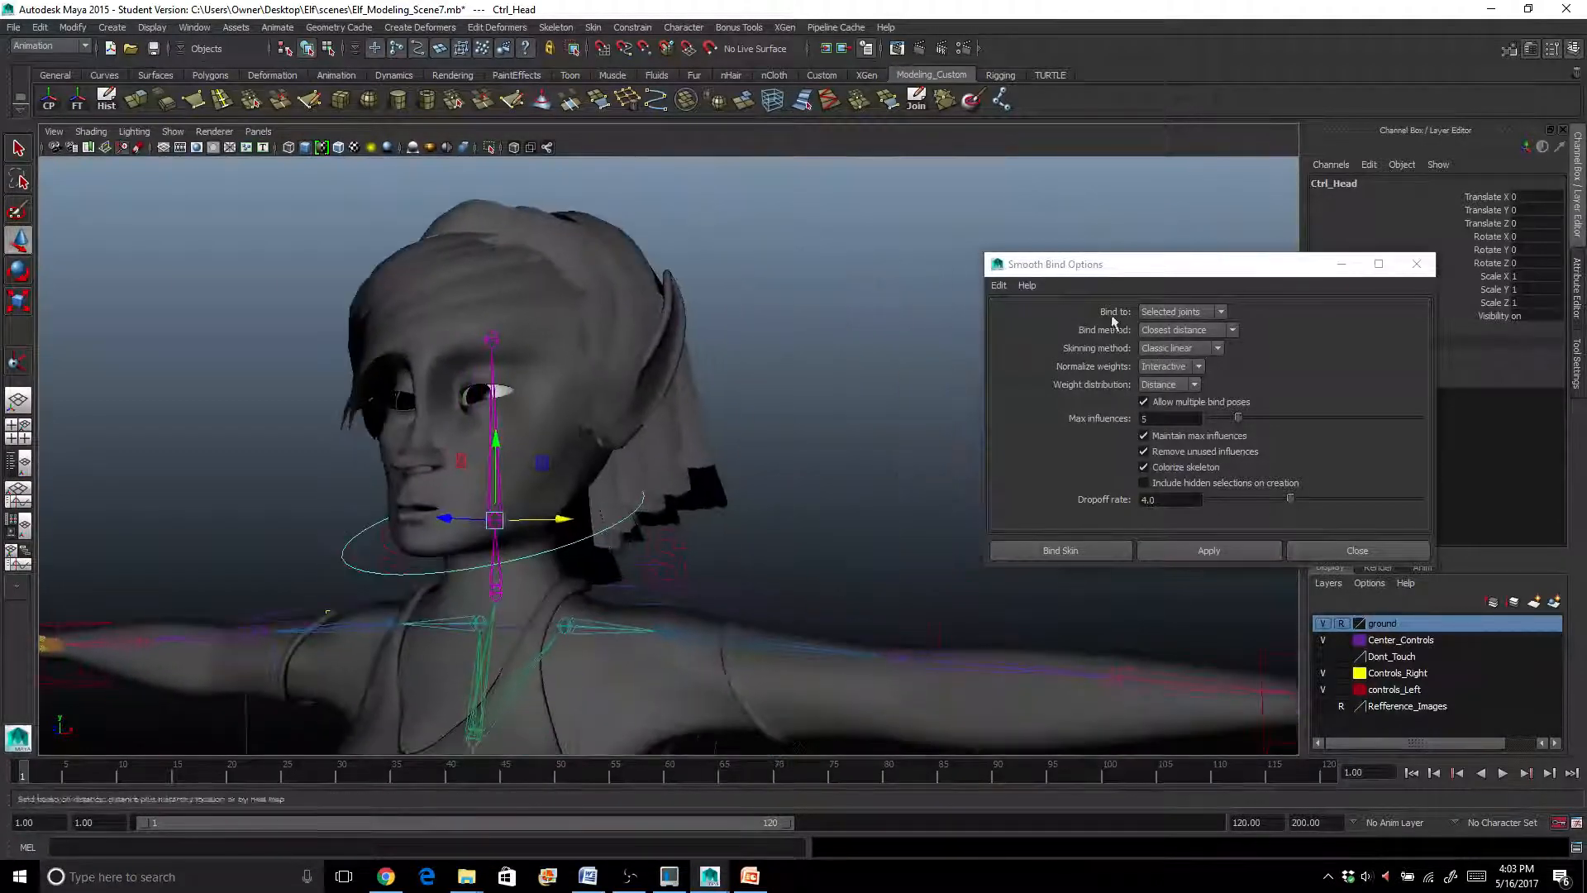
click(1416, 263)
Move Ctrl_Ctrl_Hips sideways and vertically to test the whole body's deformation, undoing each move
scroll(893, 435, down, 5)
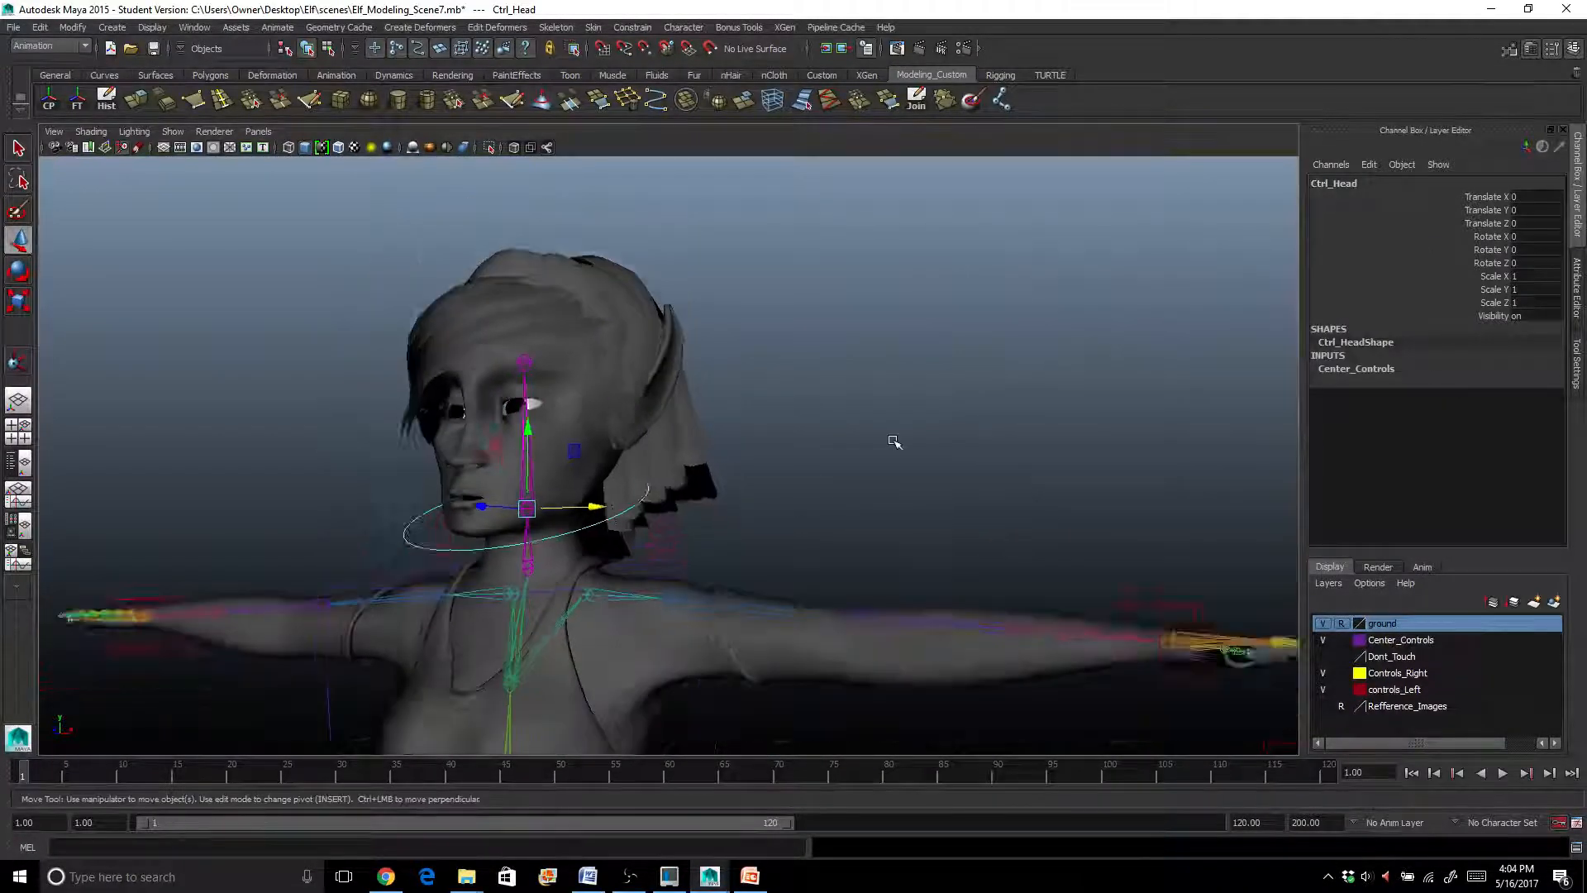
alt+middle_drag(840, 500, 918, 409)
alt+drag(918, 410, 881, 431)
scroll(882, 447, down, 2)
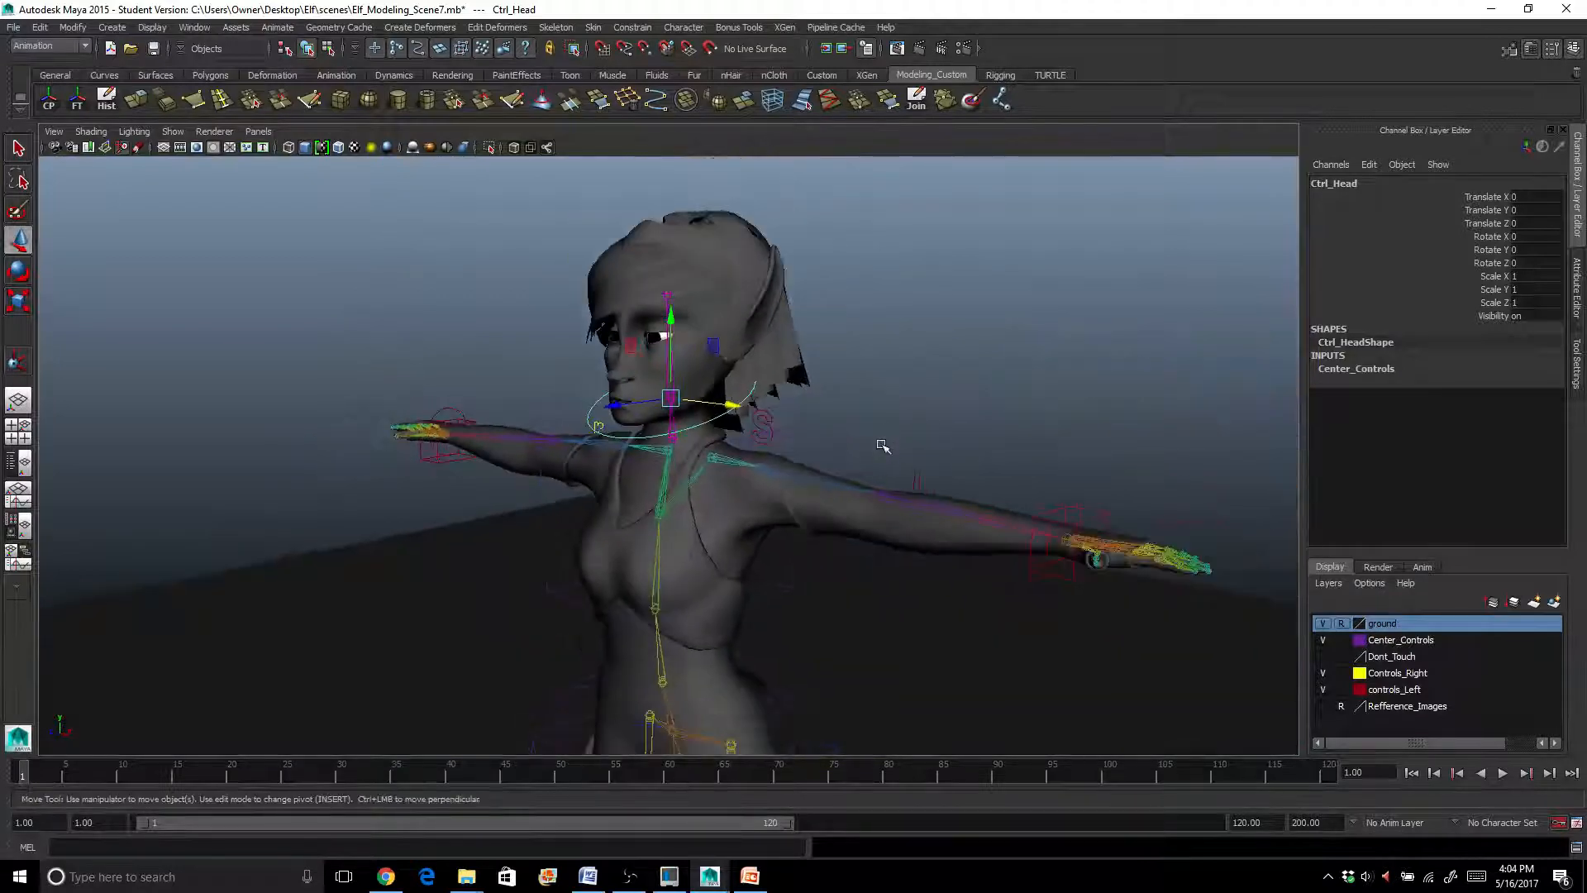
alt+middle_drag(854, 518, 857, 358)
scroll(857, 385, down, 1)
scroll(857, 385, down, 2)
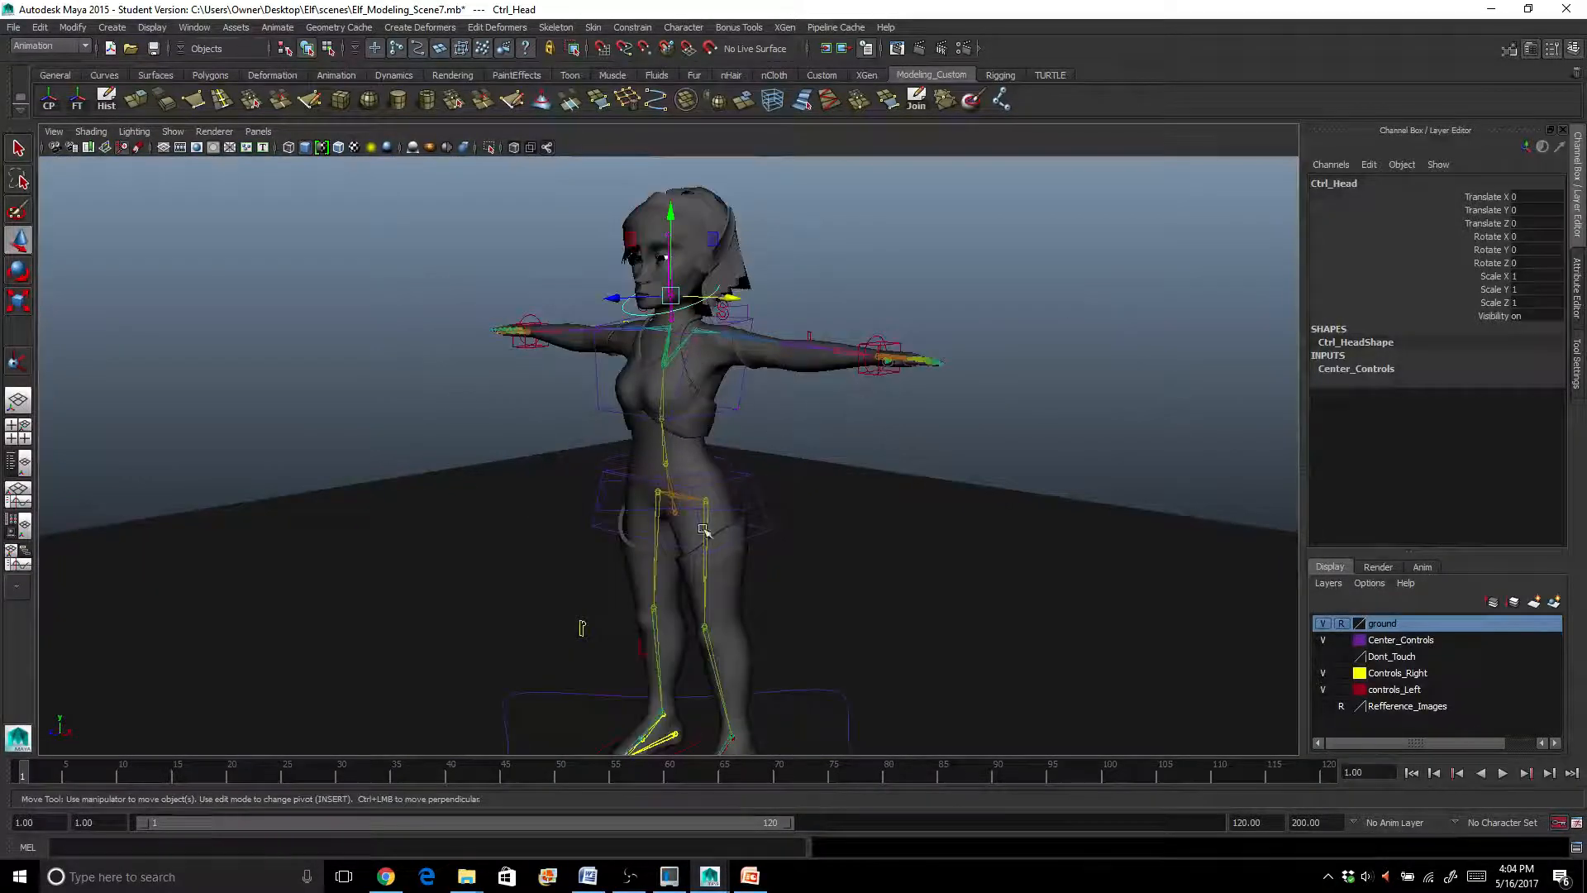
alt+middle_drag(703, 532, 769, 462)
click(752, 459)
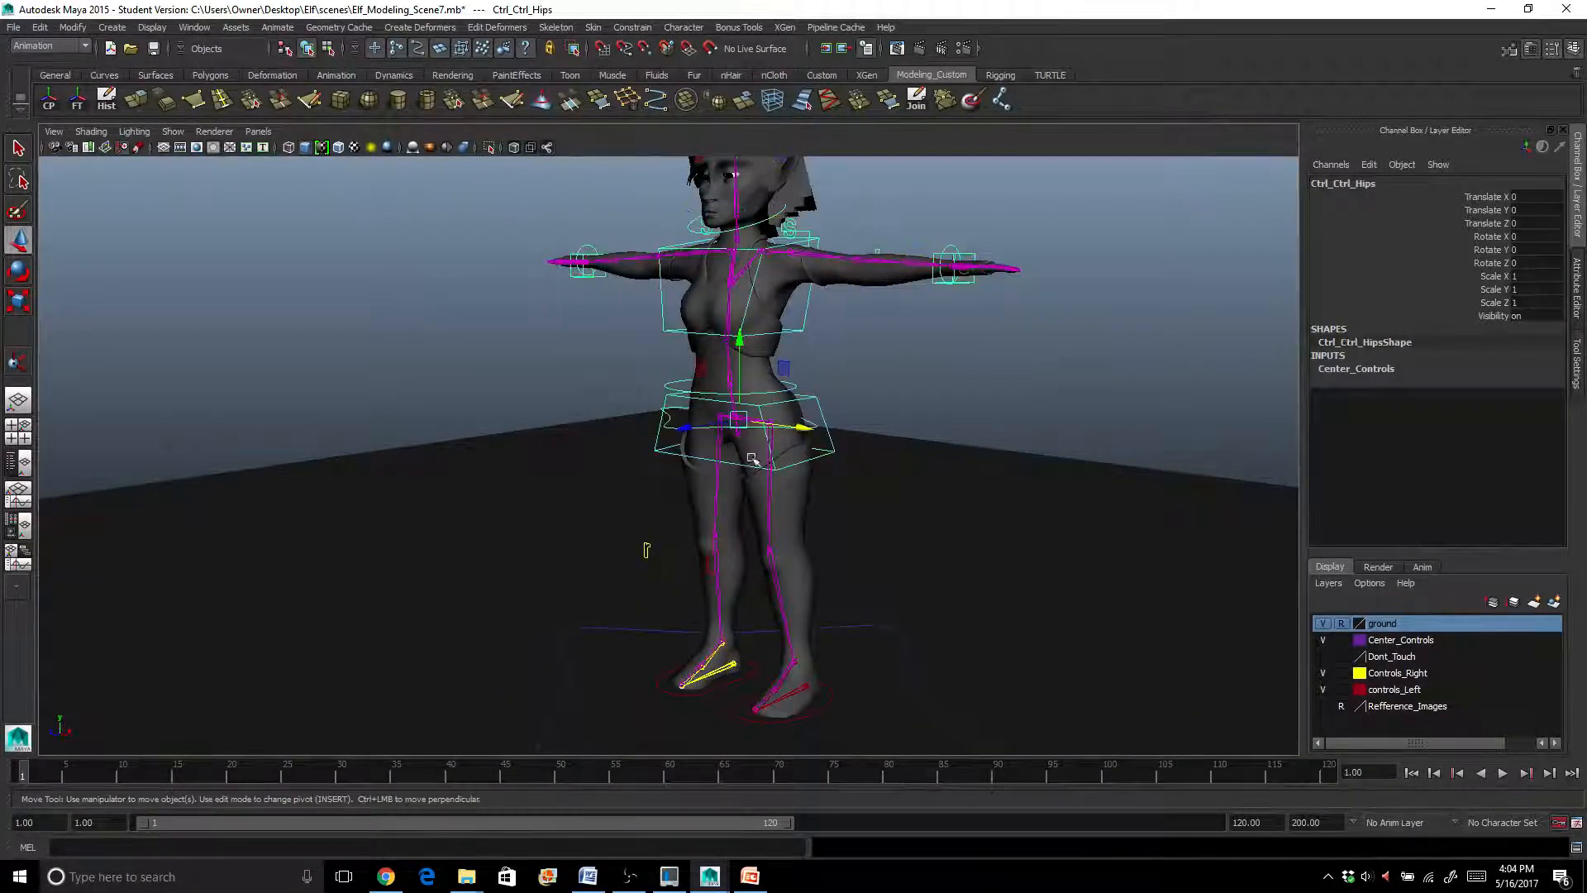
mouse_move(800, 428)
mouse_down()
mouse_move(773, 424)
mouse_move(844, 437)
mouse_move(784, 427)
mouse_up()
key(ctrl+z)
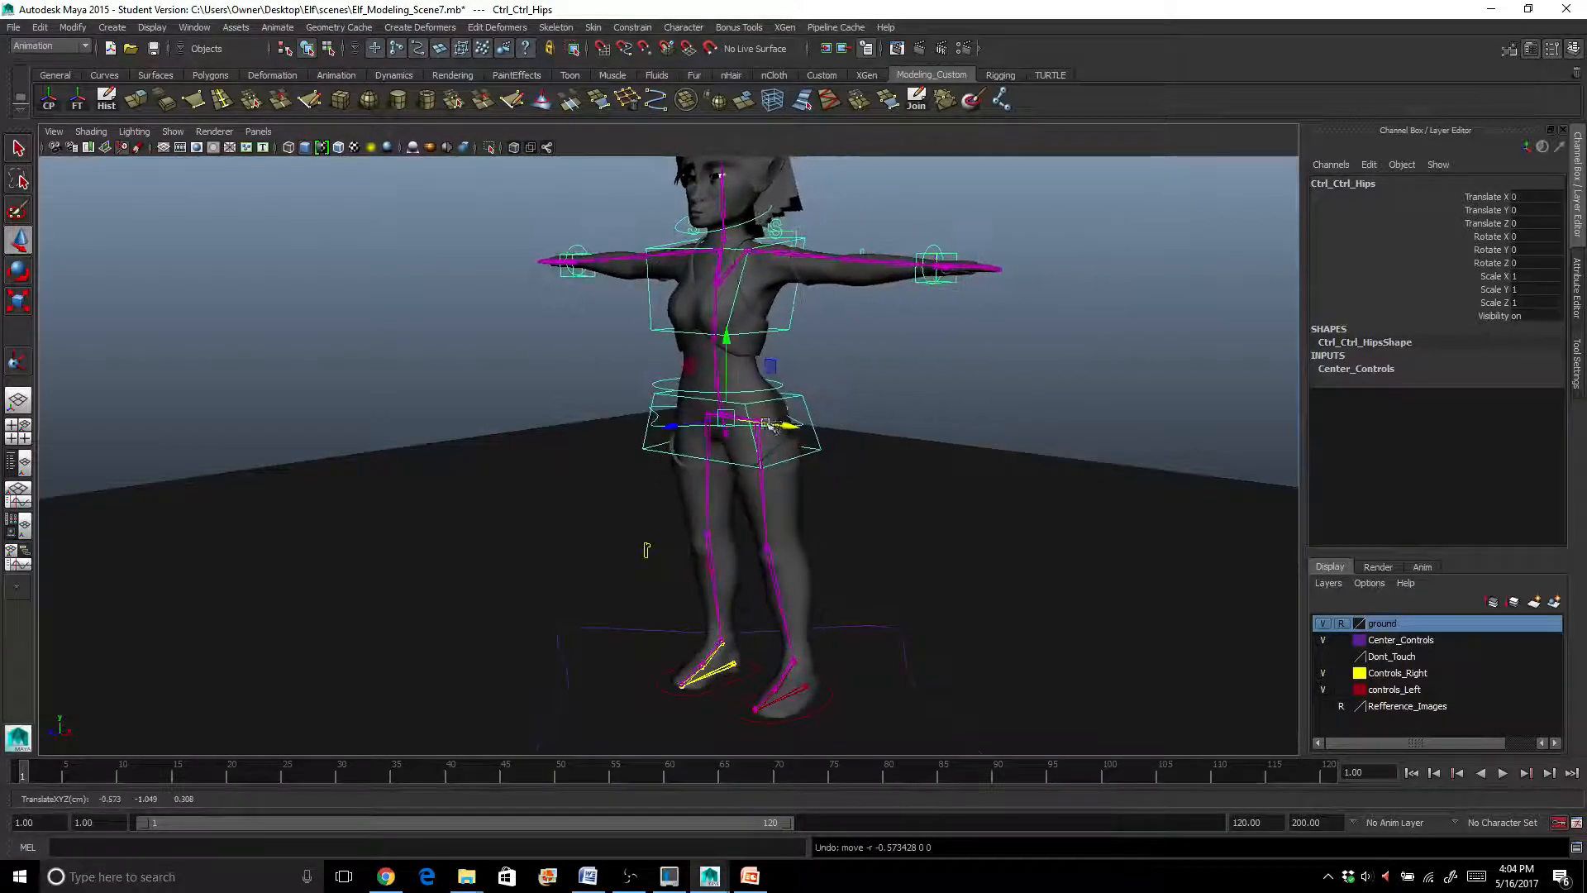
drag(743, 352, 712, 430)
key(ctrl+z)
alt+drag(928, 407, 939, 524)
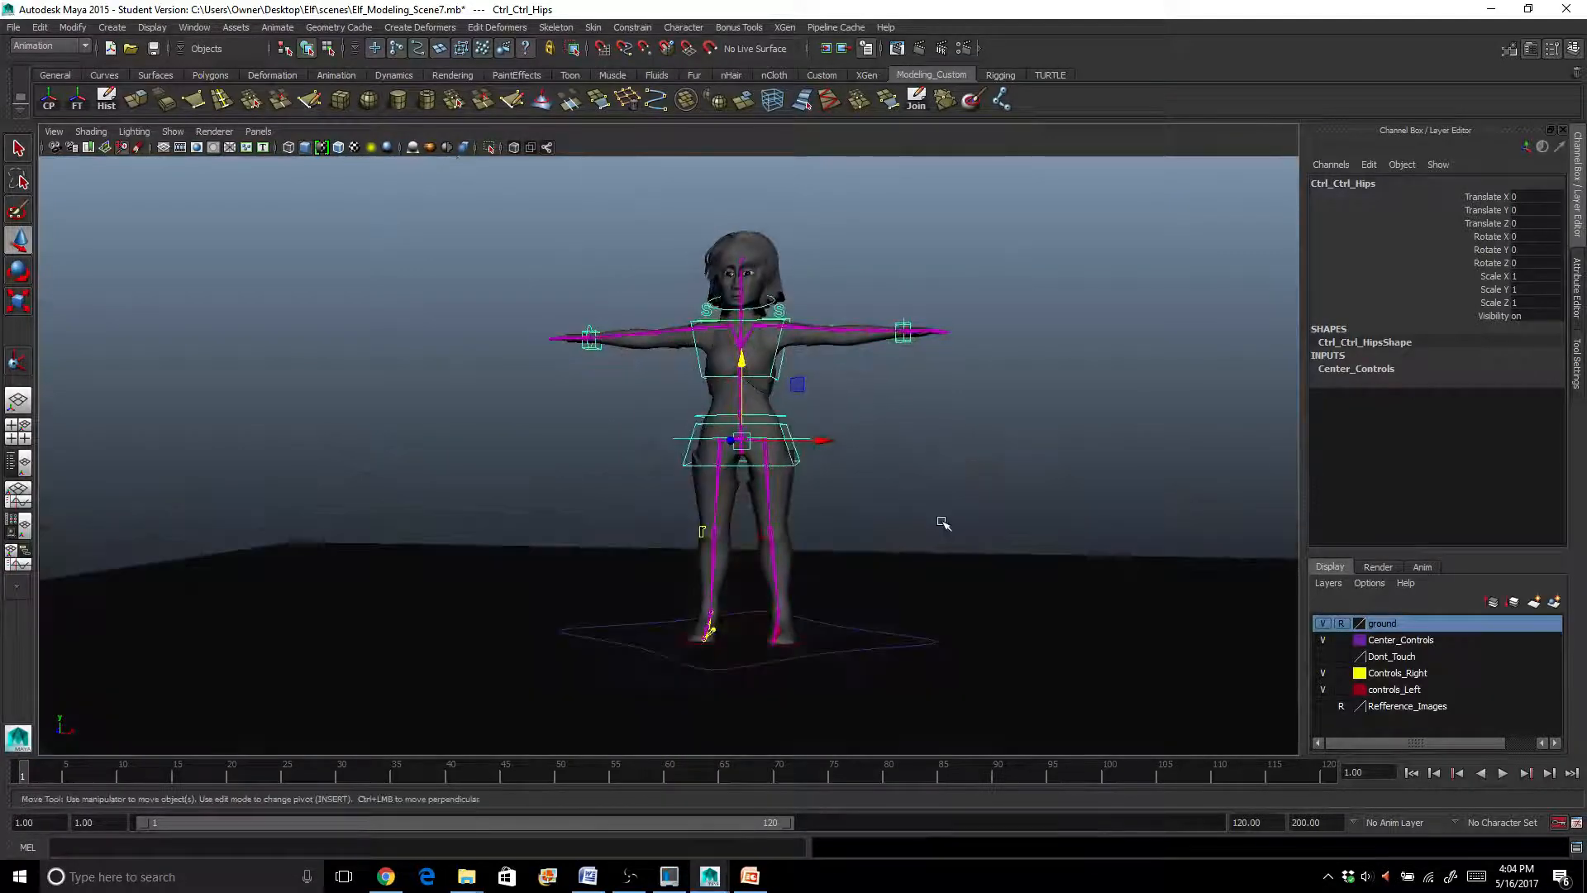
scroll(943, 524, up, 3)
alt+middle_drag(944, 523, 868, 549)
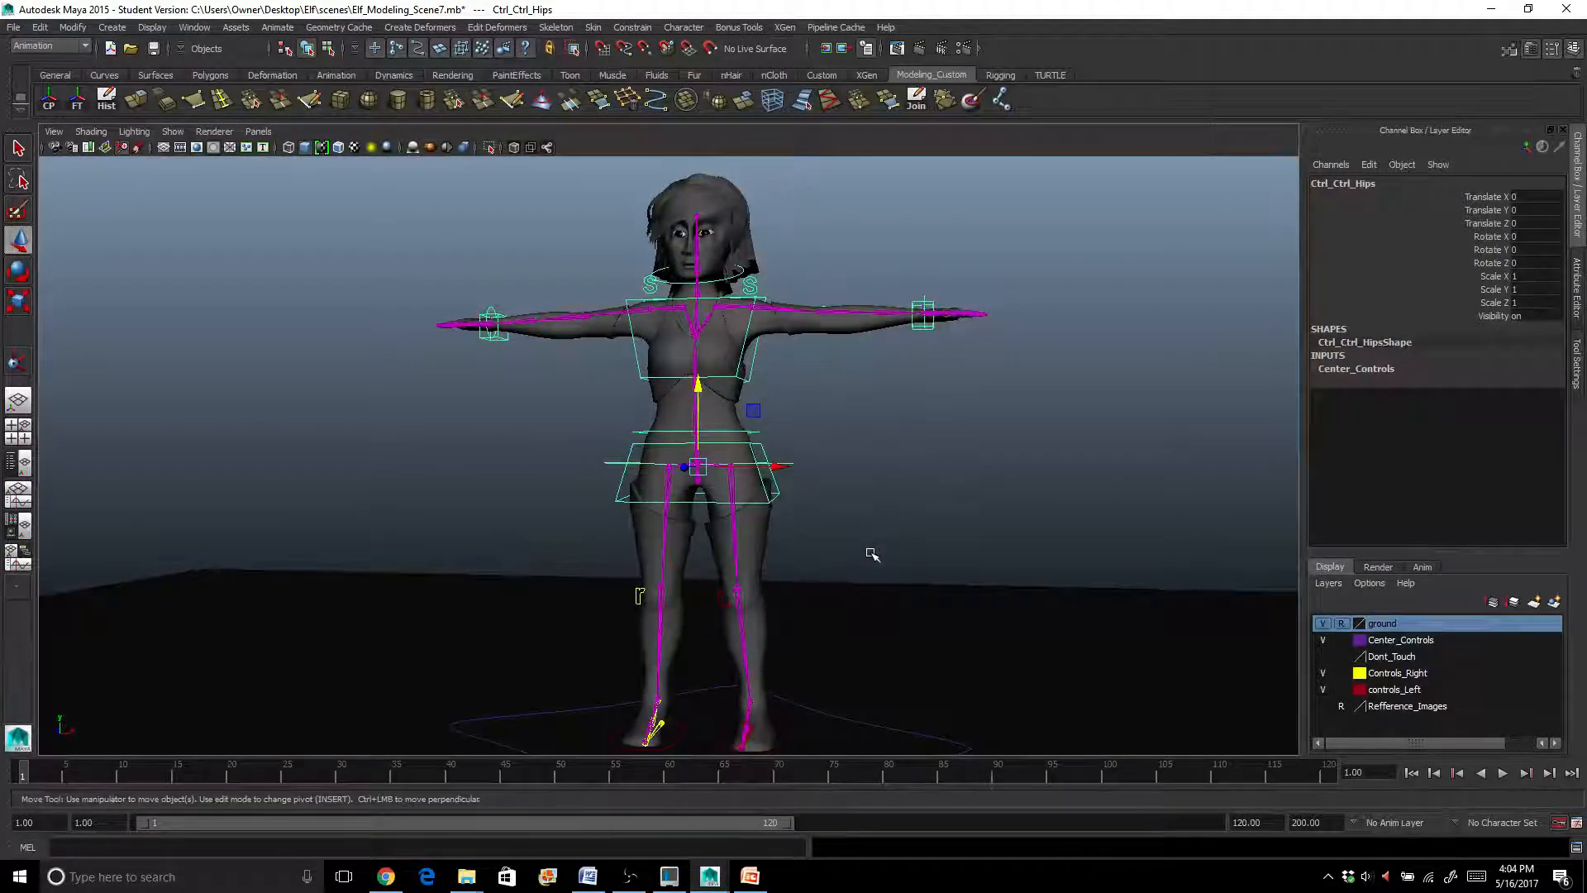